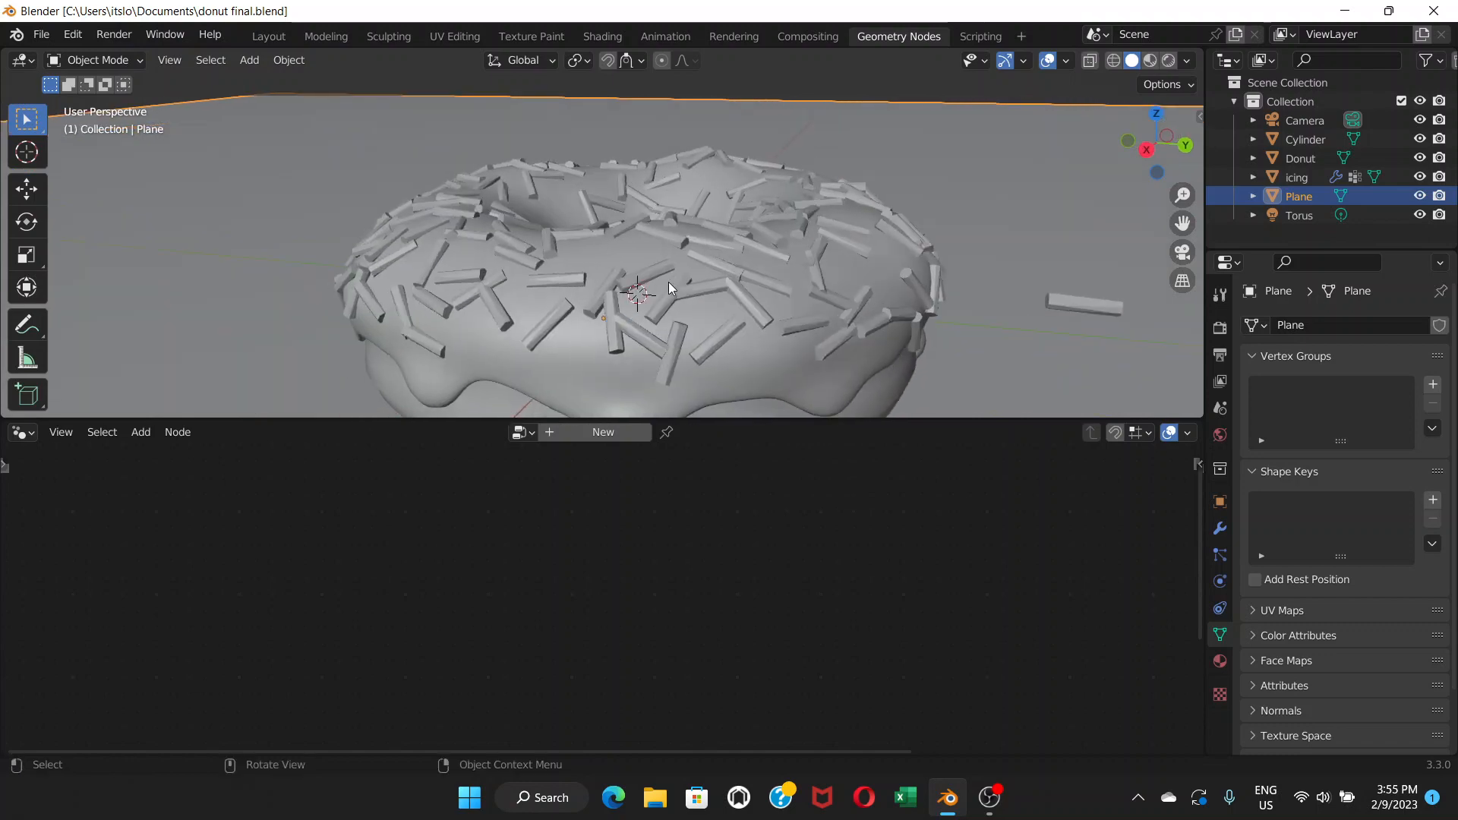
Examine the sprinkles scattered over the donut's icing from several angles, including the loose sprinkle beside it
scroll(669, 284, "down", 5)
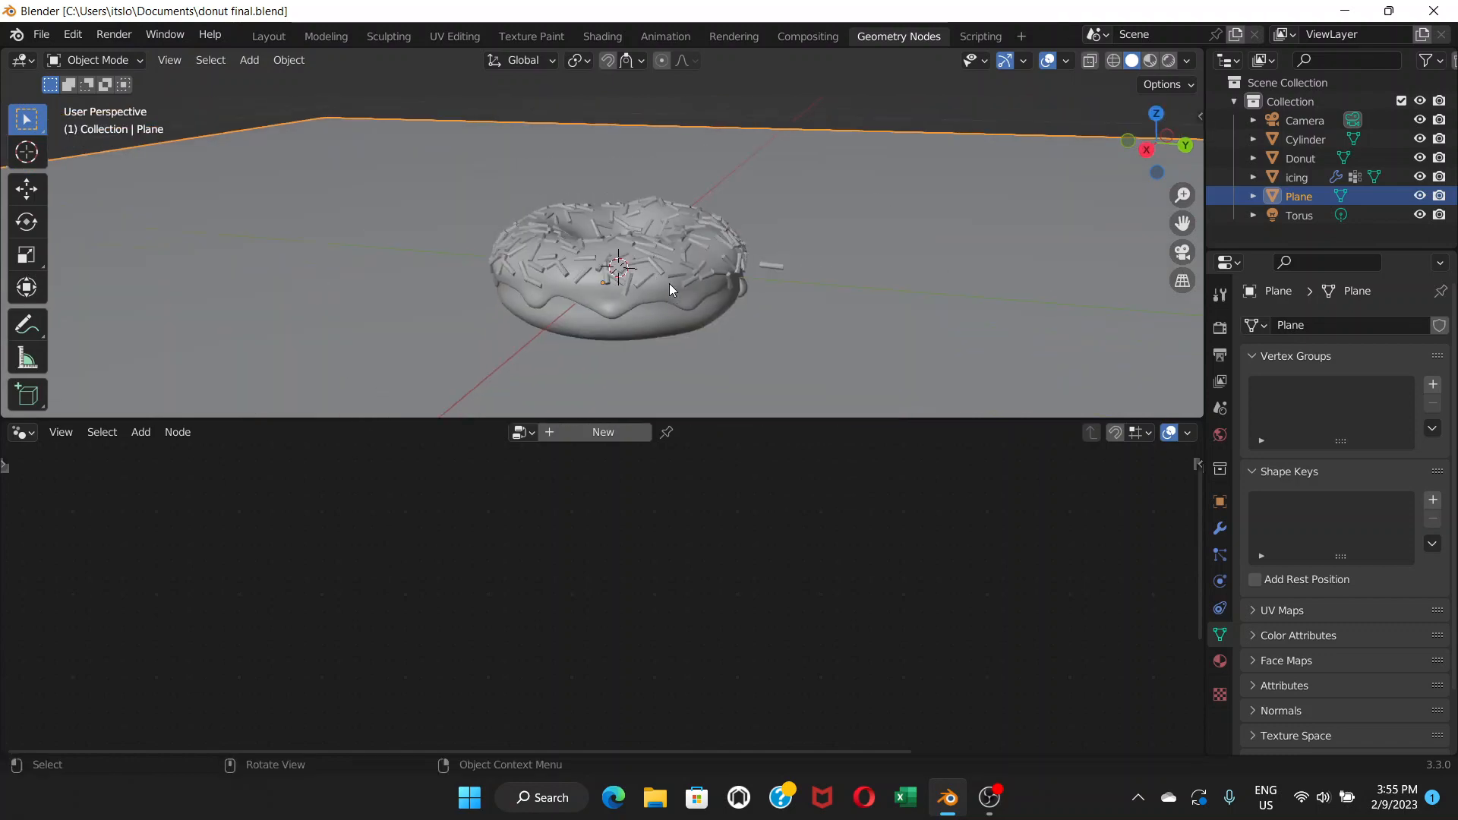
scroll(668, 284, "up", 1)
scroll(669, 281, "up", 3)
middle_click_drag(676, 280, 604, 303)
scroll(589, 300, "down", 3)
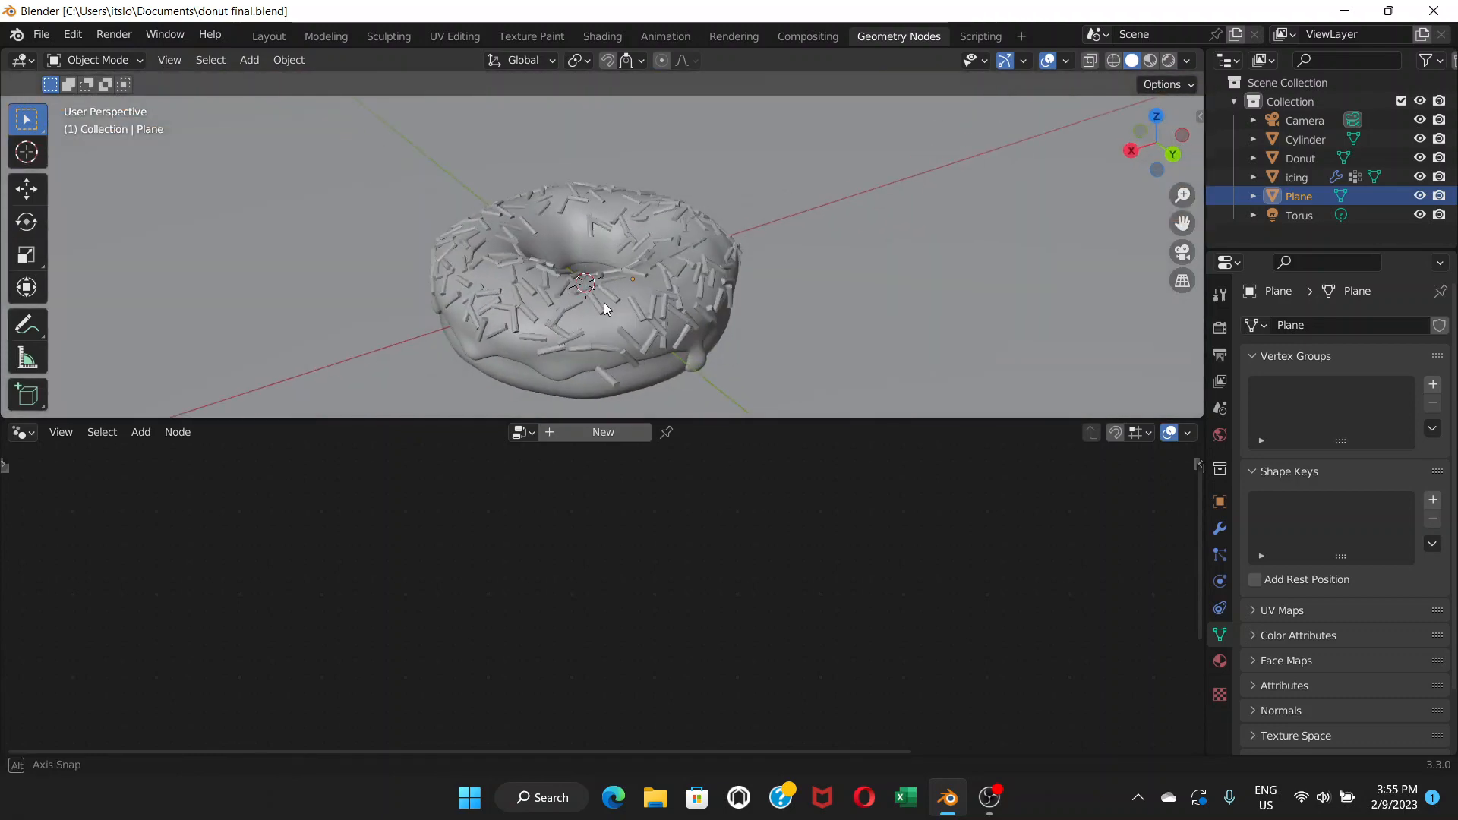
scroll(604, 302, "up", 1)
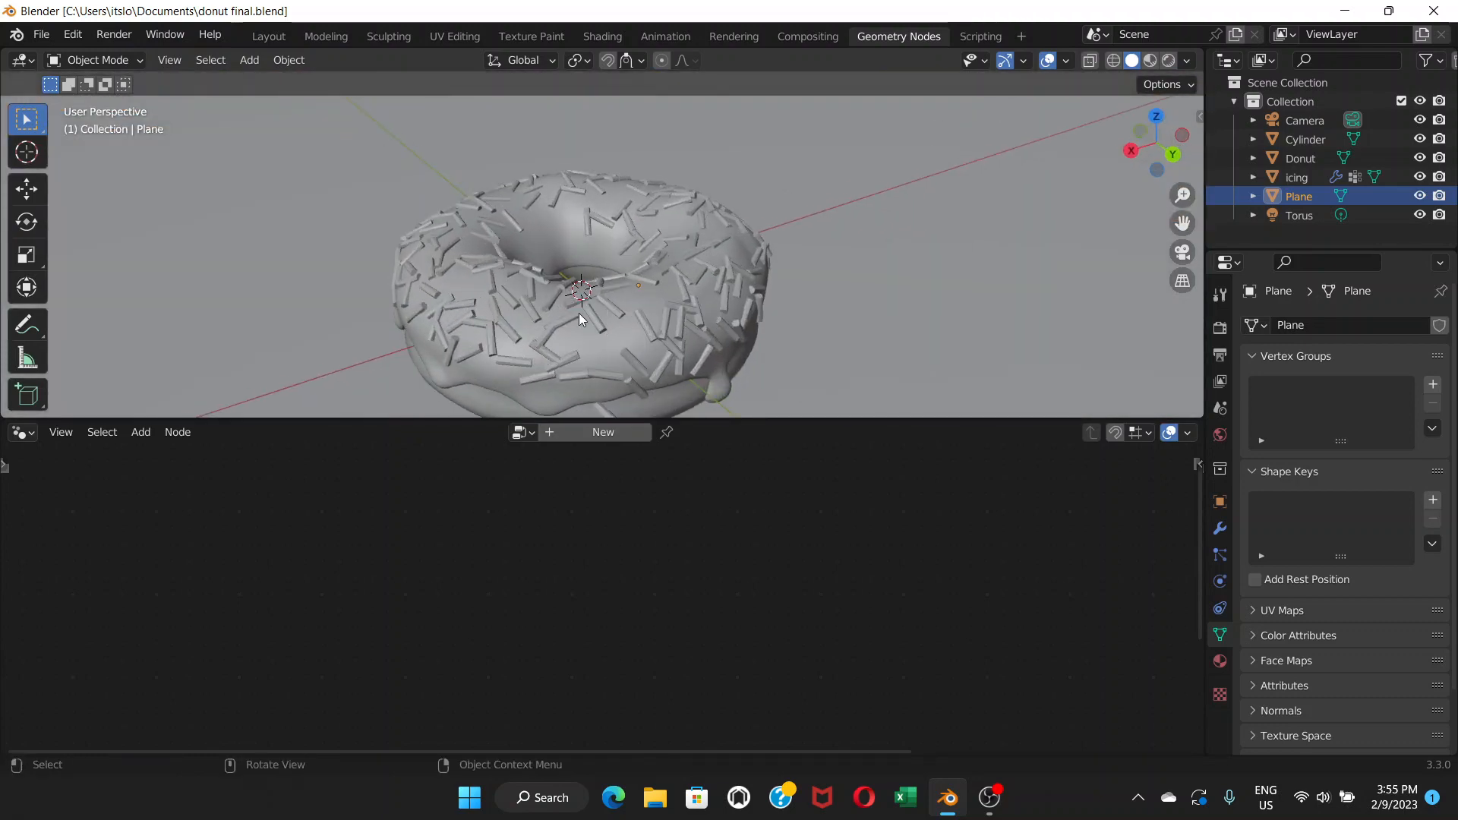
scroll(581, 308, "up", 2)
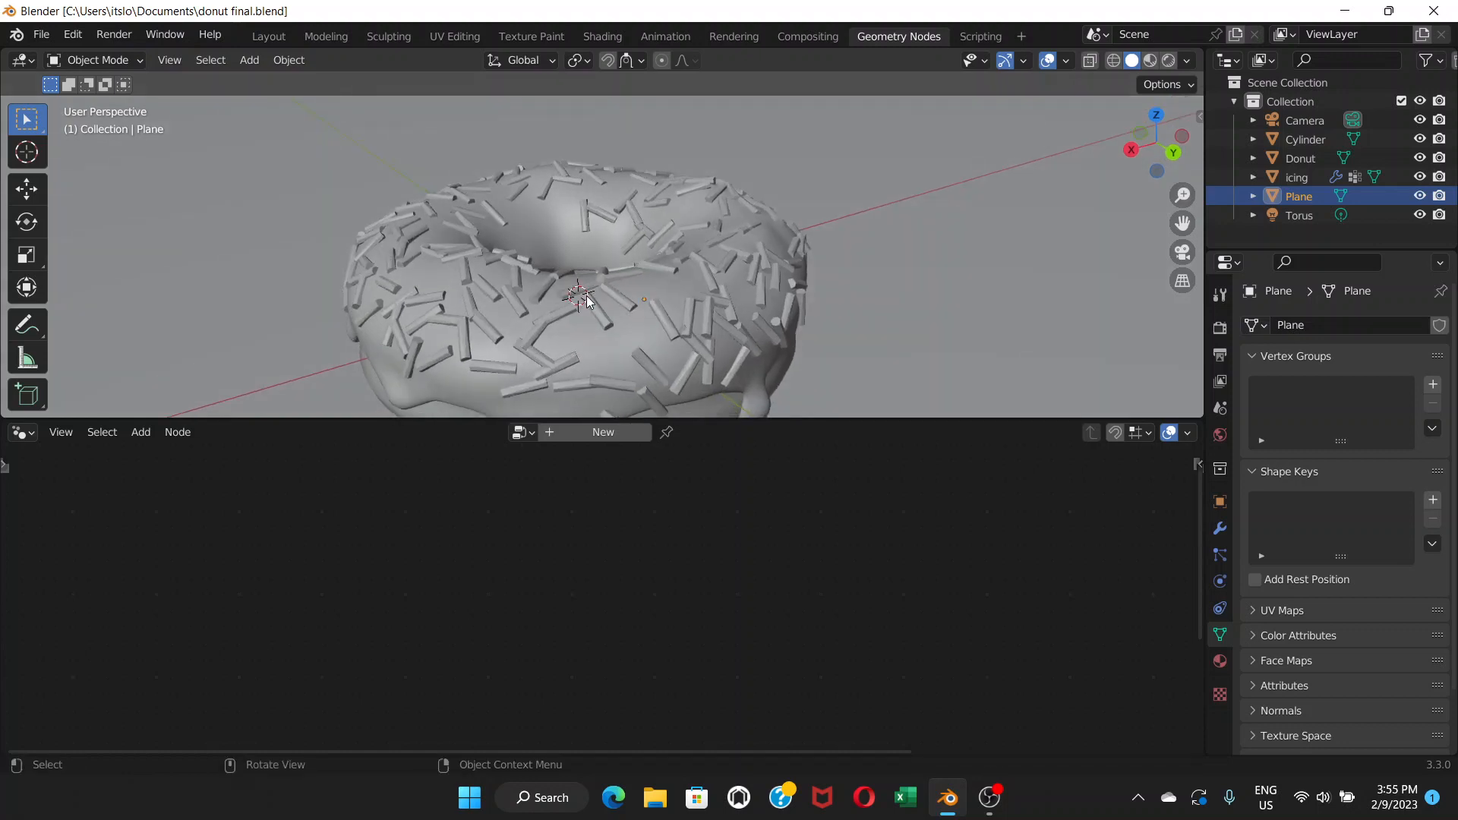
scroll(619, 312, "up", 1)
scroll(630, 314, "down", 1)
middle_click_drag(630, 314, 558, 289)
scroll(636, 293, "up", 1)
scroll(706, 292, "up", 1)
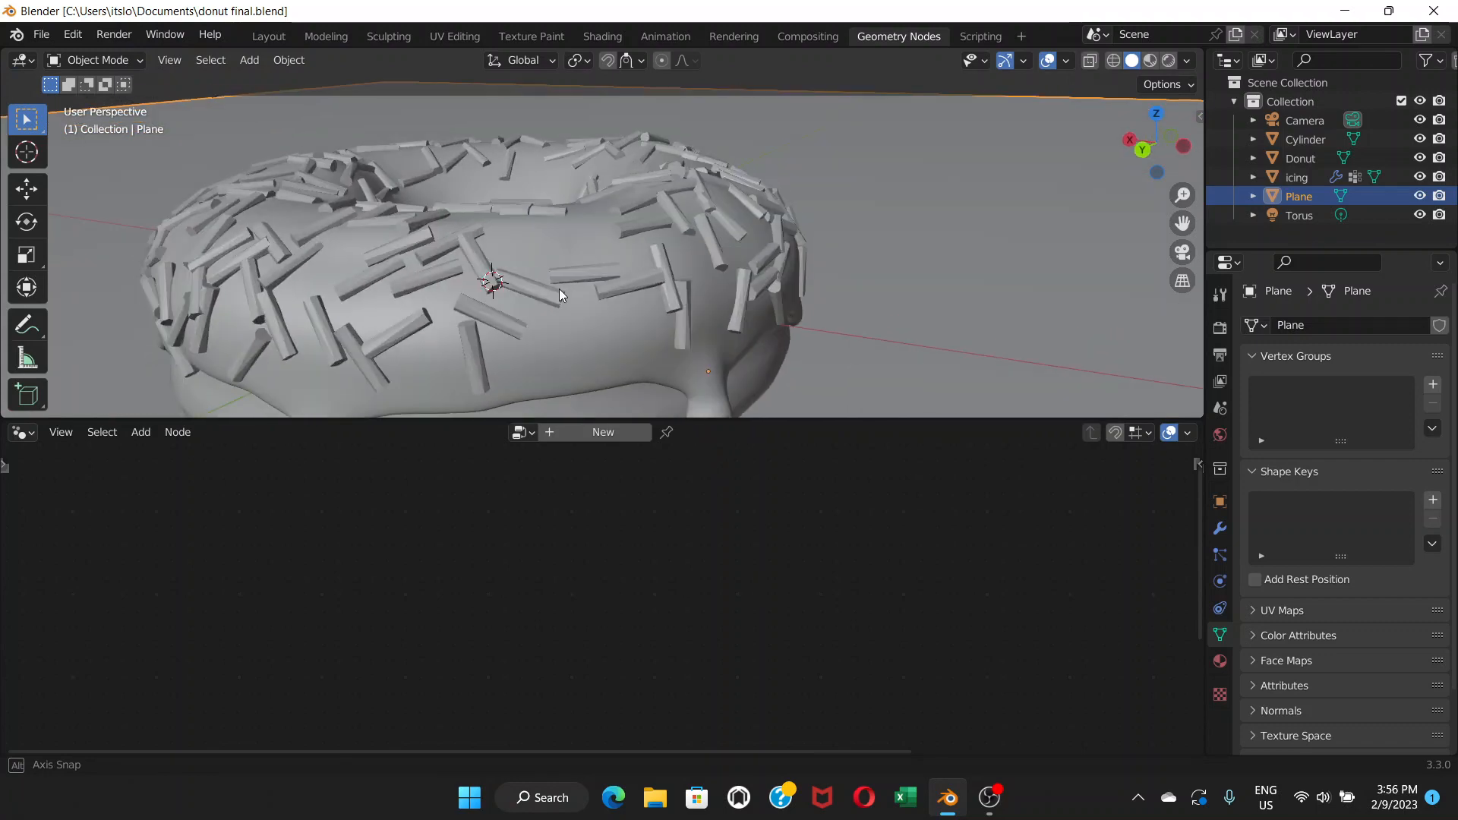
scroll(679, 285, "down", 6)
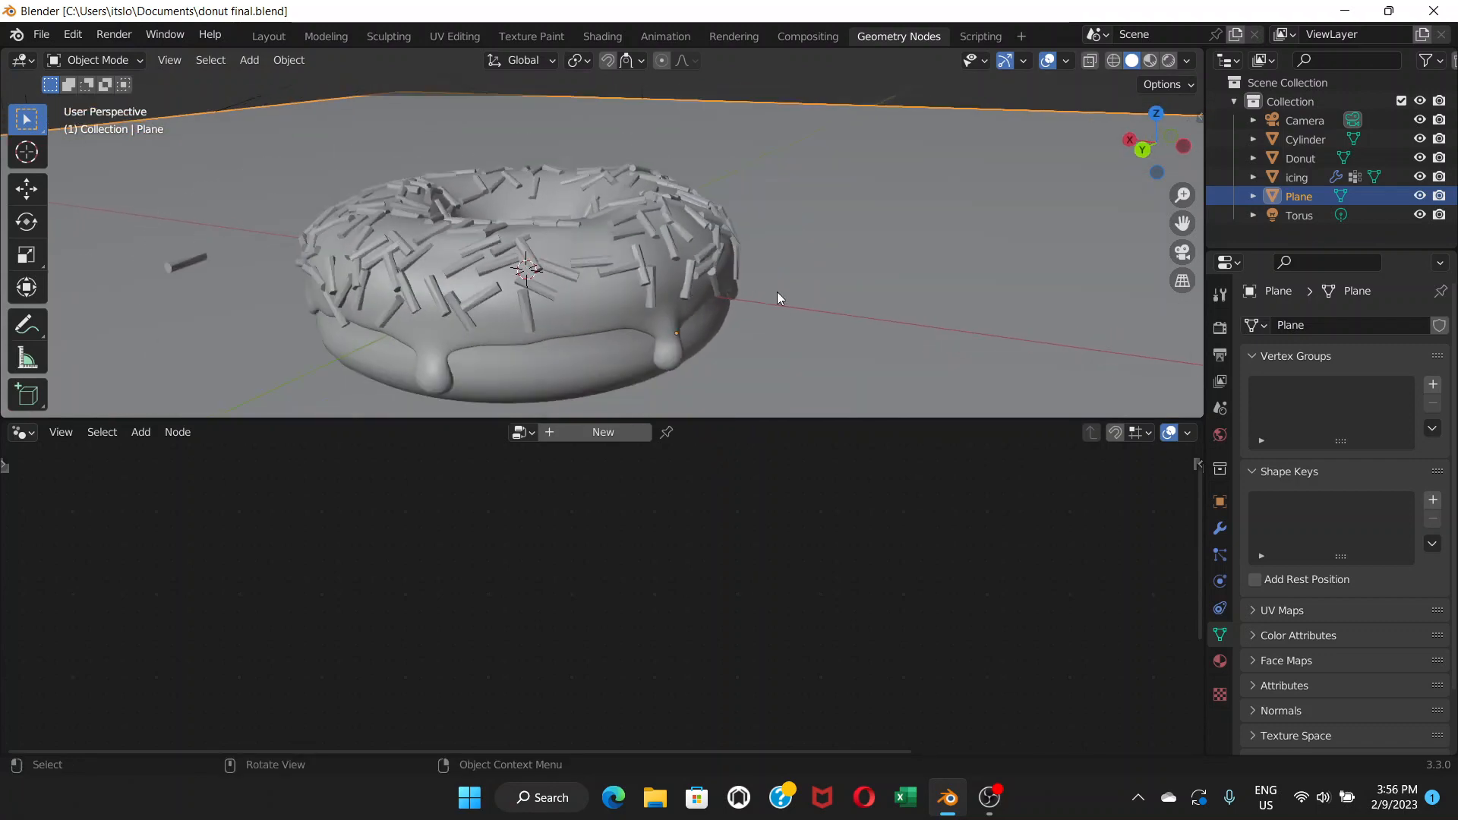
middle_click_drag(534, 294, 802, 281)
scroll(835, 273, "up", 4)
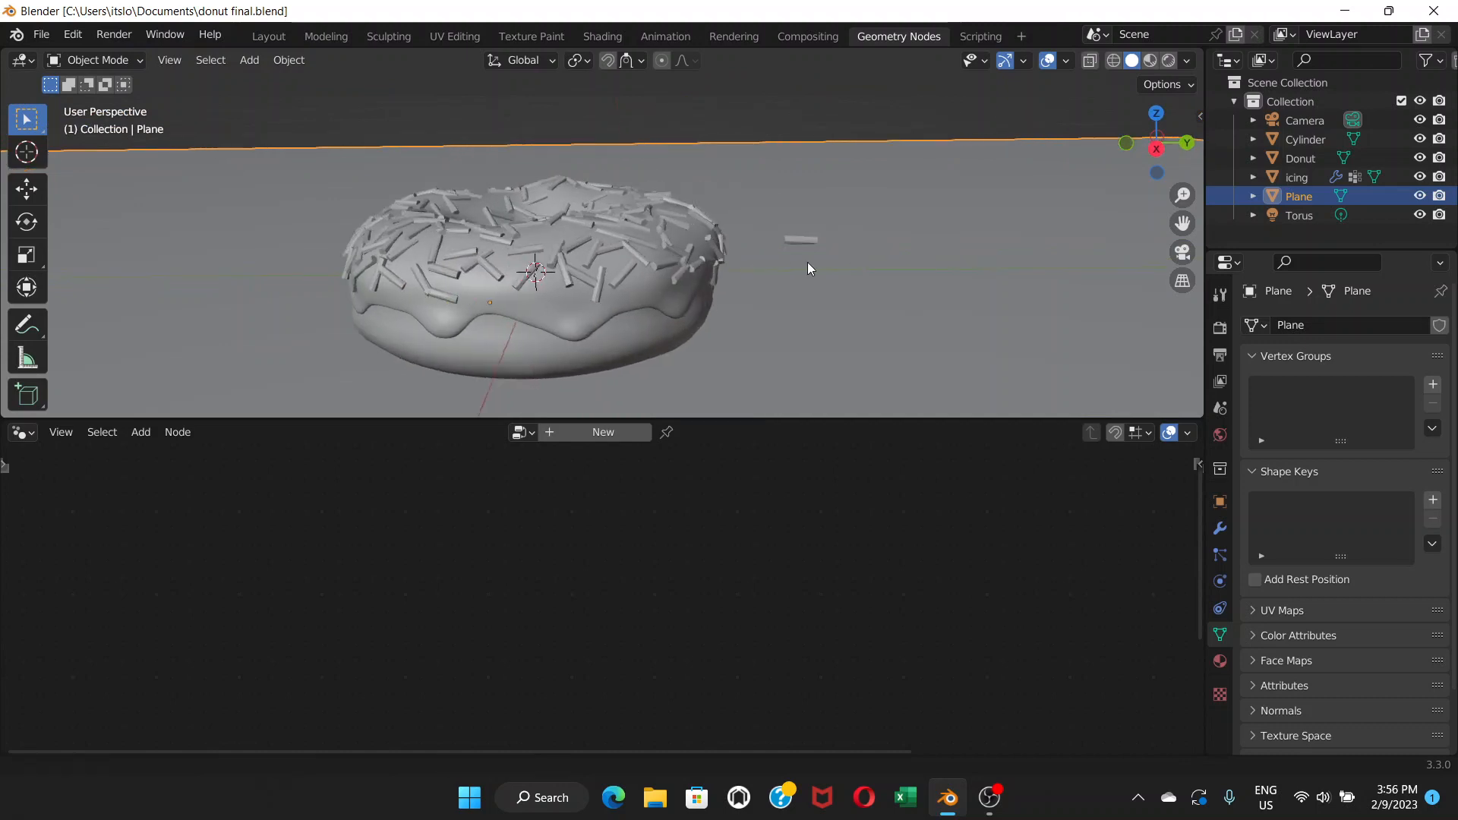
scroll(737, 258, "up", 5)
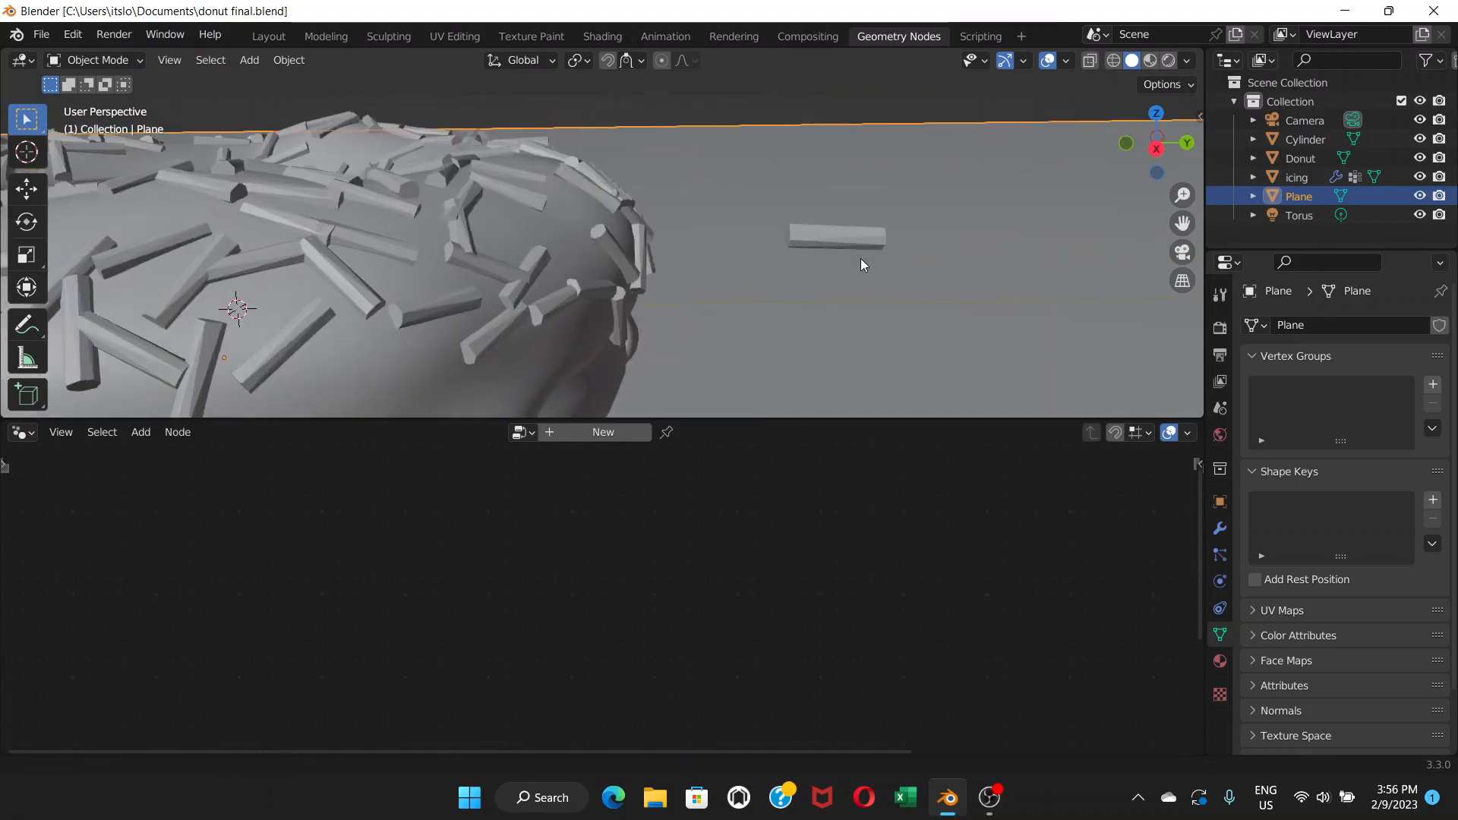
Select the loose sprinkle cylinder beside the donut and examine its shape up close
middle_click_drag(792, 283, 851, 287, "shift")
left_click(837, 262)
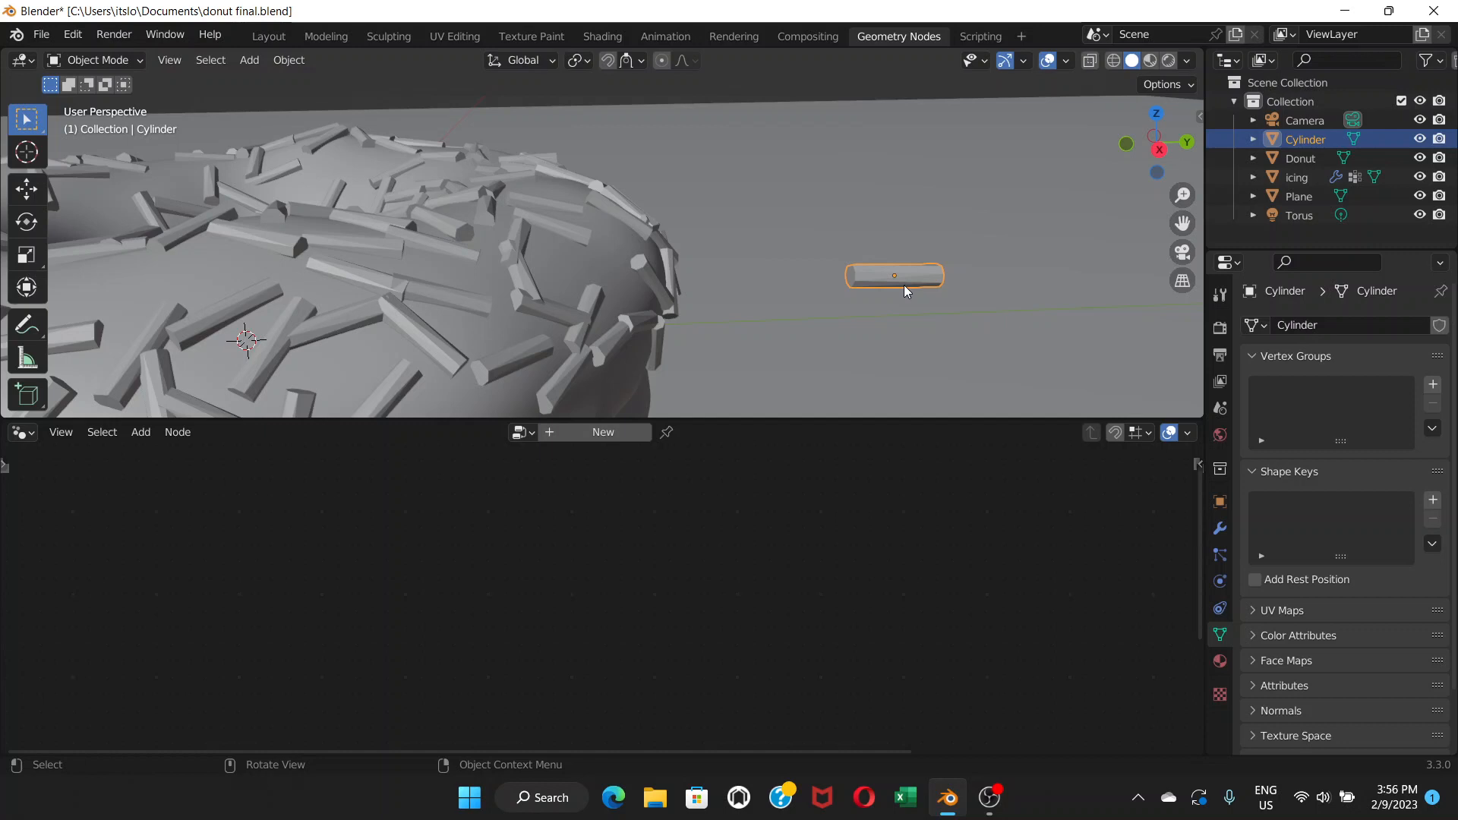
scroll(899, 292, "up", 2)
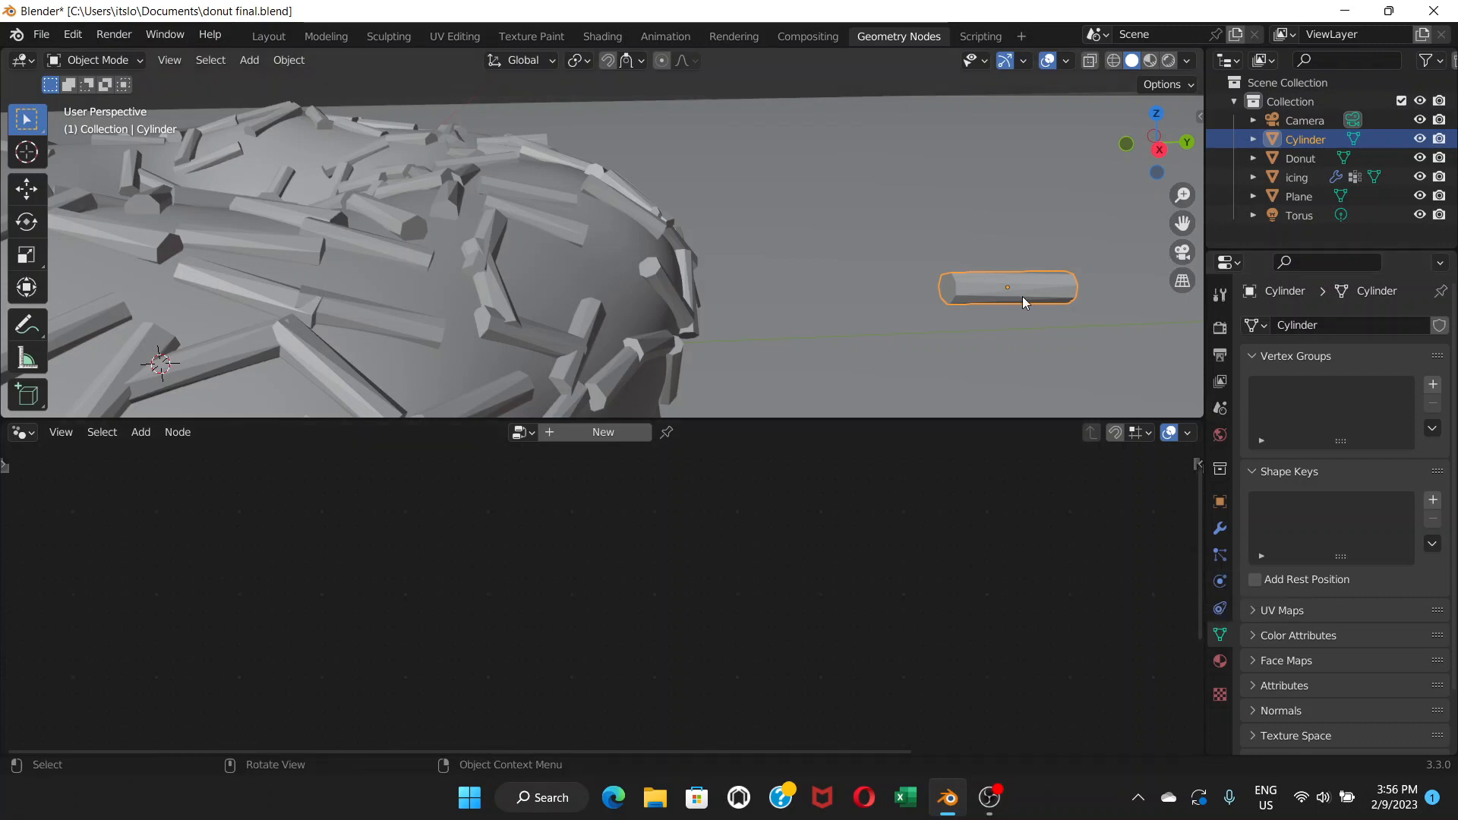
scroll(1060, 295, "up", 2)
scroll(1060, 288, "down", 4)
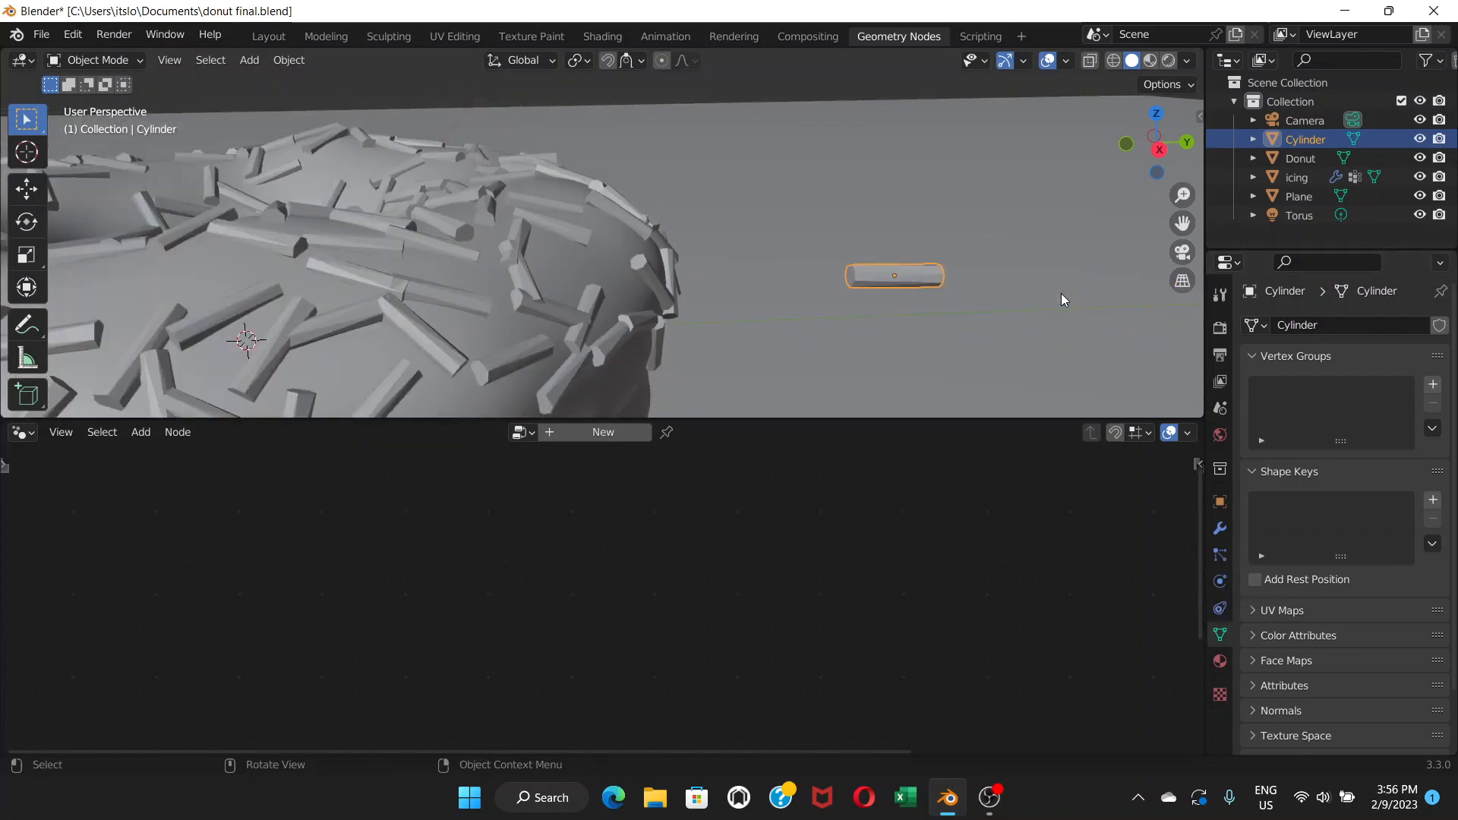
middle_click_drag(1077, 295, 849, 303, "shift")
scroll(603, 308, "up", 2)
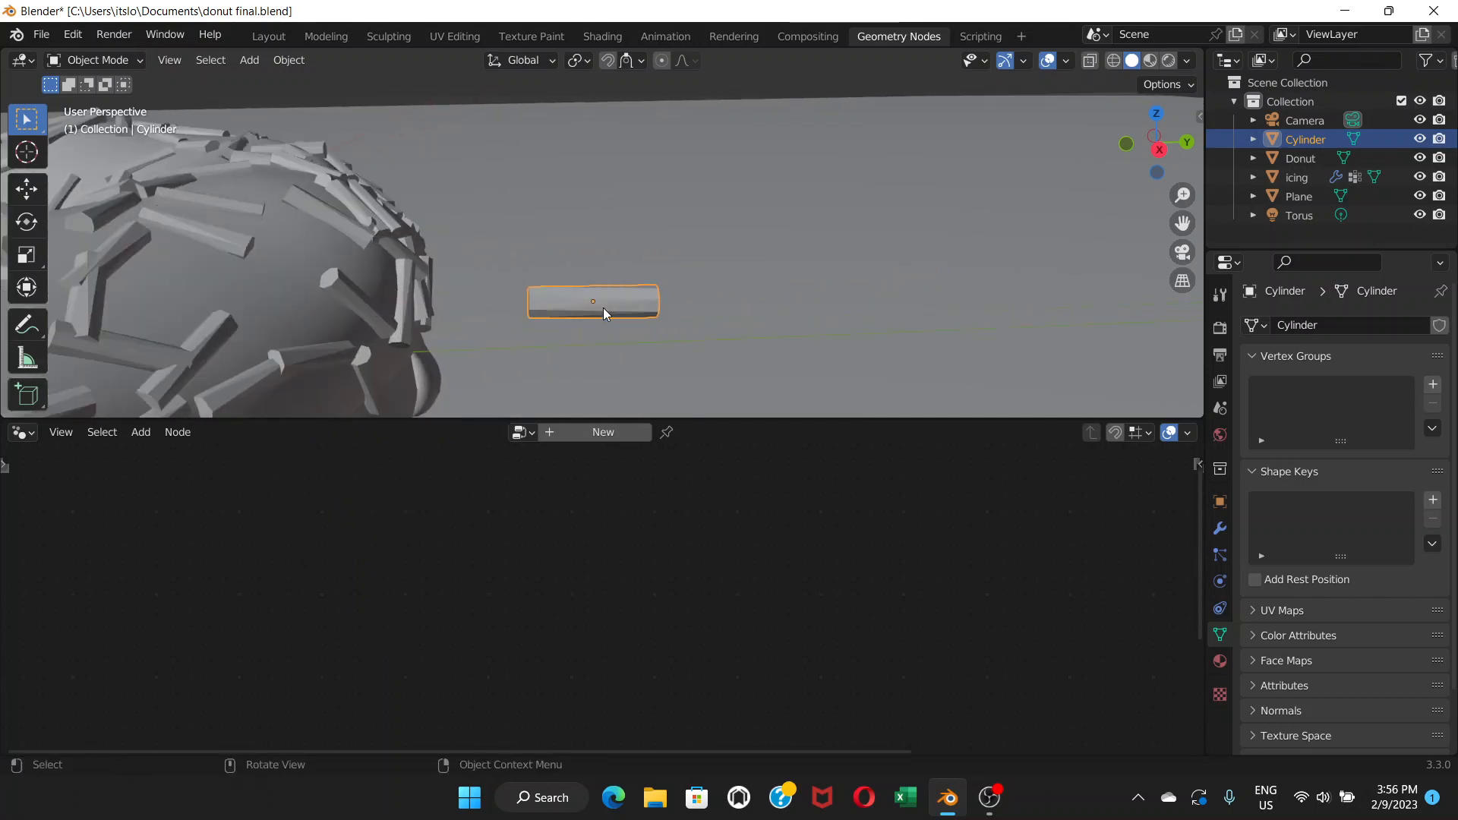
scroll(603, 307, "down", 1)
scroll(603, 307, "up", 2)
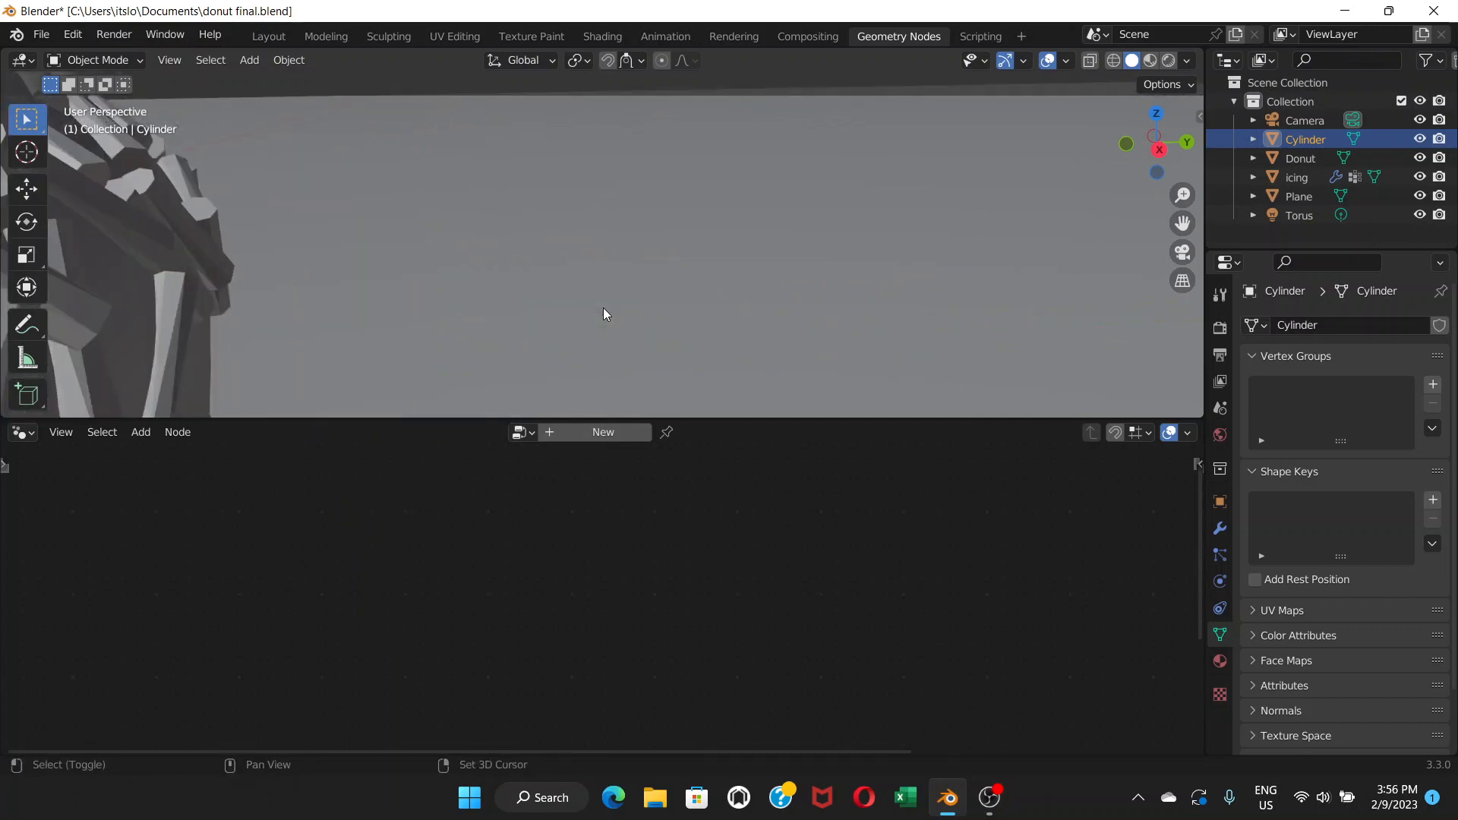
middle_click_drag(603, 308, 757, 188, "shift")
scroll(635, 244, "down", 4)
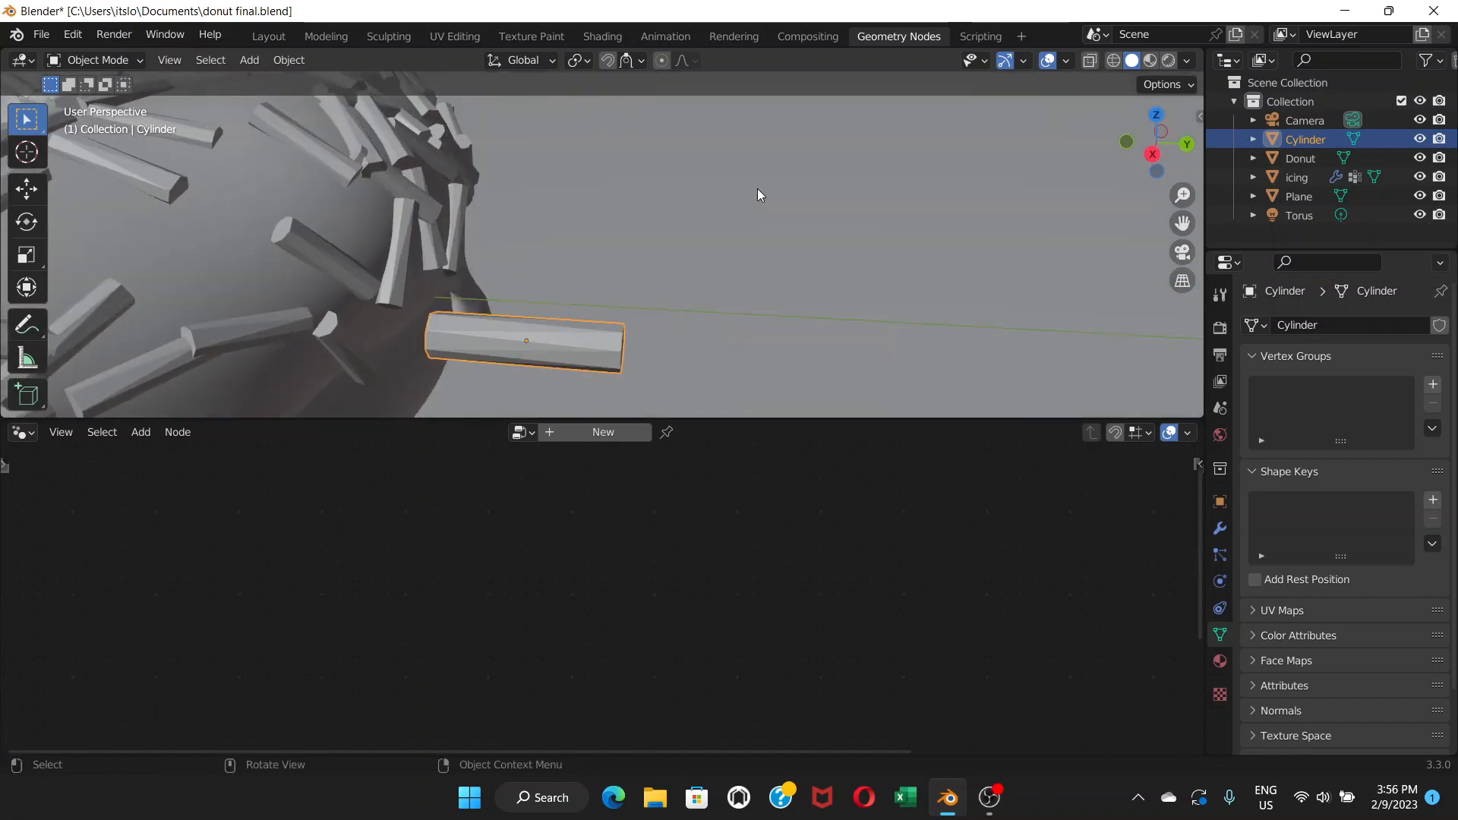
middle_click_drag(594, 325, 641, 300)
scroll(622, 336, "up", 2)
scroll(630, 334, "down", 5)
scroll(635, 303, "up", 2)
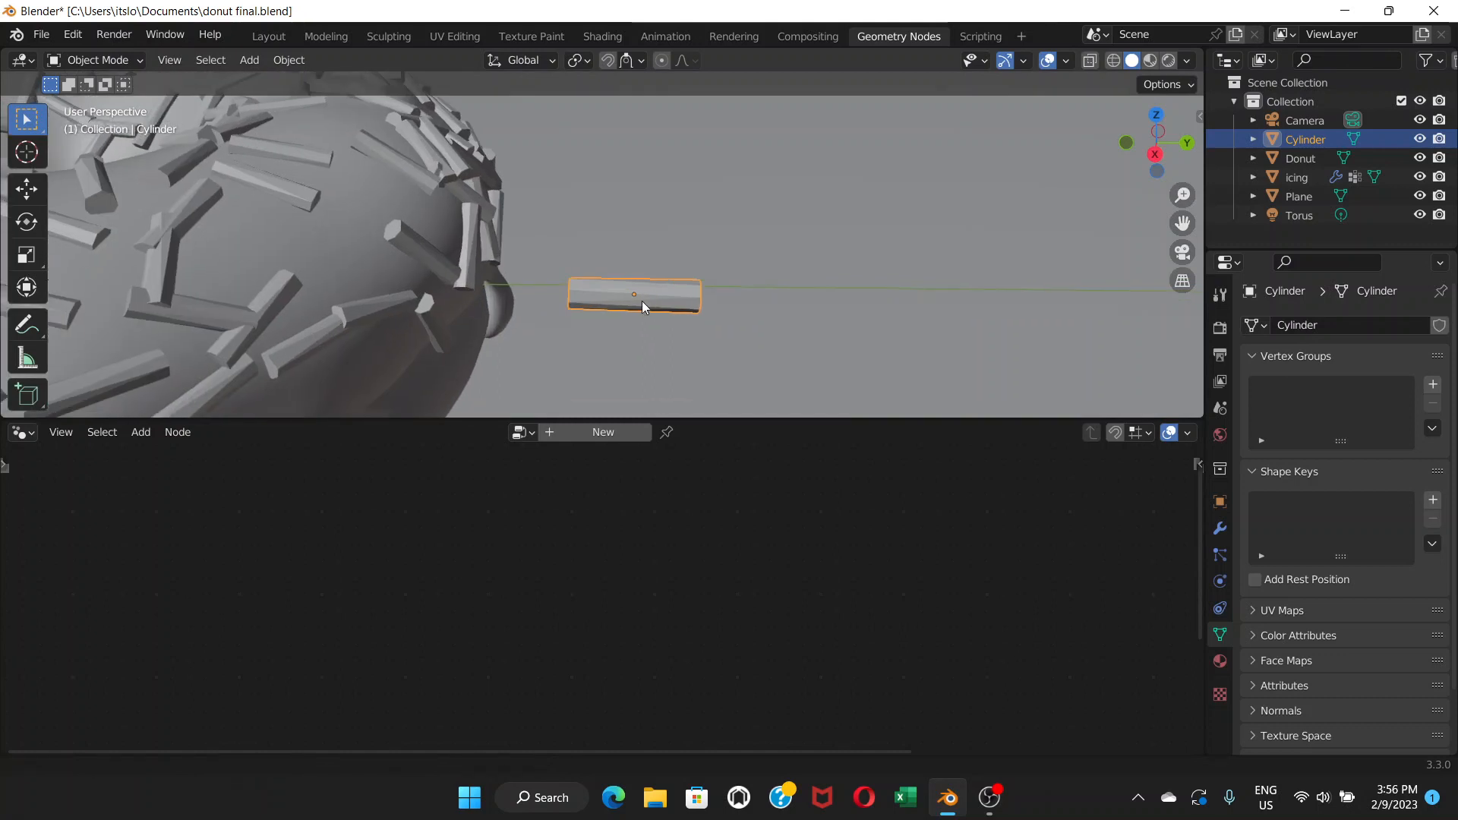
Open the loose sprinkle cylinder in Edit Mode to examine its mesh
left_click(141, 58)
left_click(107, 101)
scroll(608, 304, "down", 2)
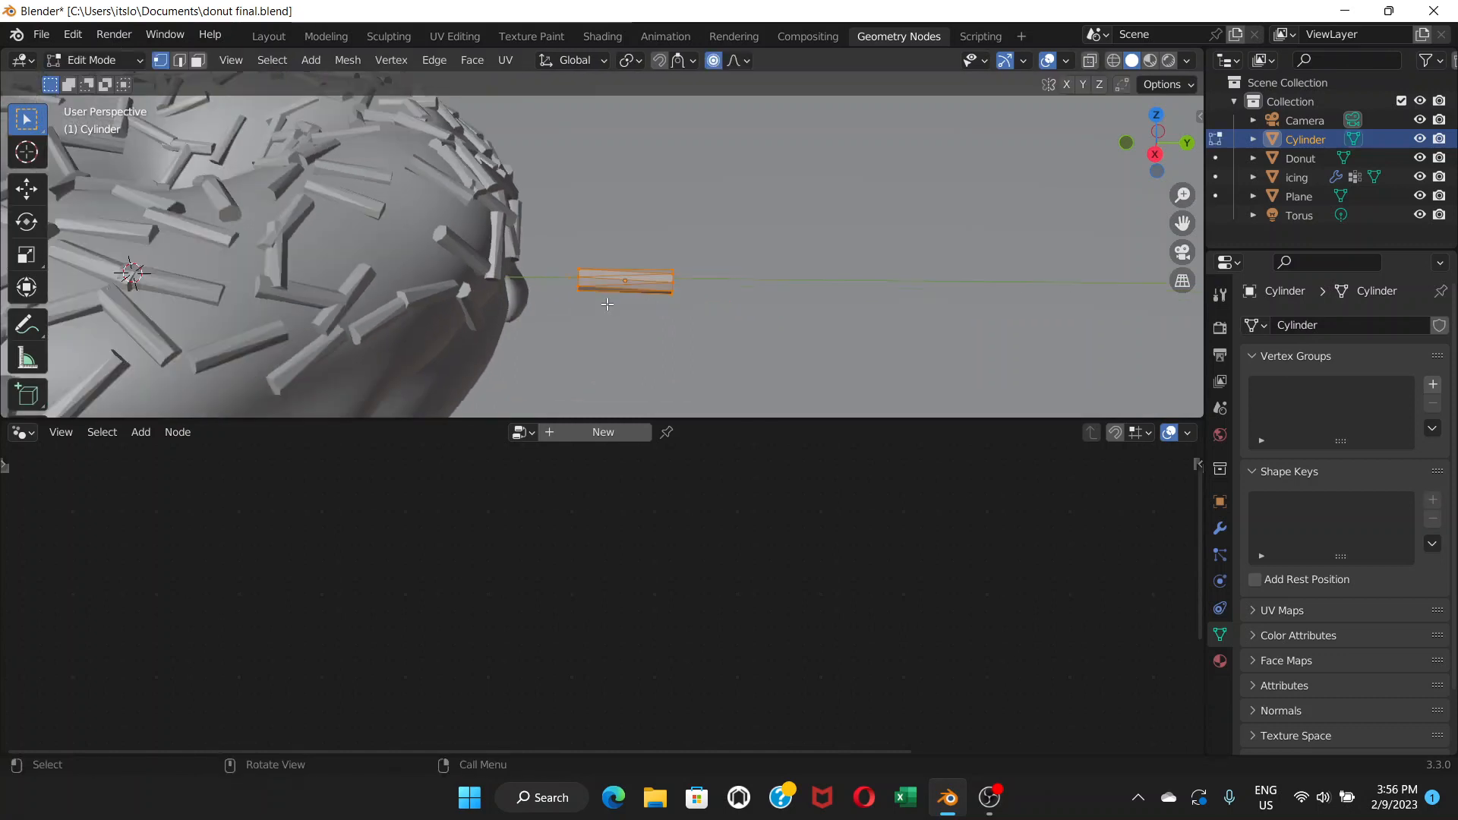
scroll(608, 305, "up", 3)
scroll(619, 306, "down", 2)
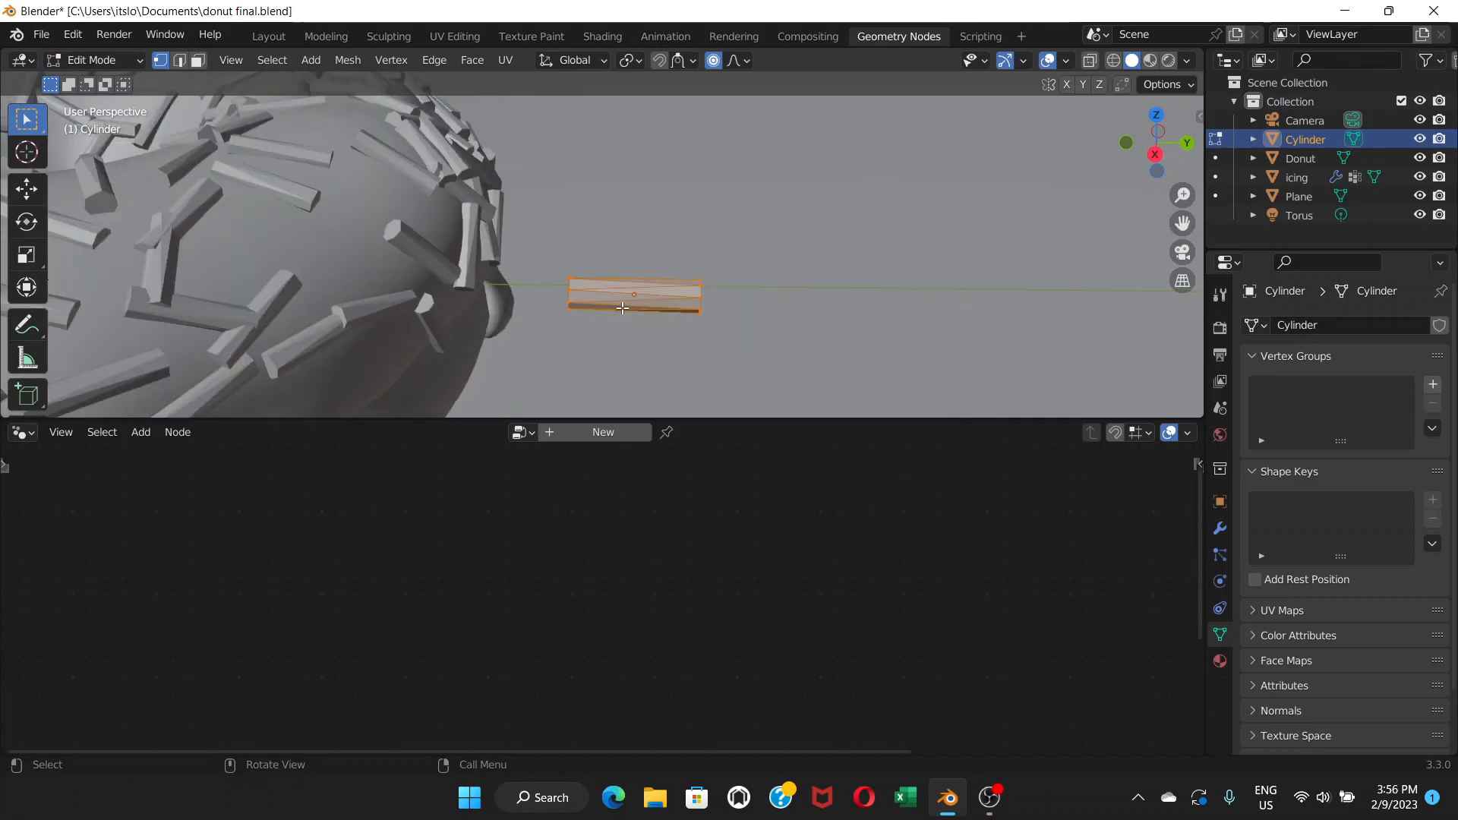
middle_click_drag(624, 307, 633, 284, "shift")
Switch to the Layout workspace and bring the sprinkle cylinder's mesh into close view
left_click(270, 37)
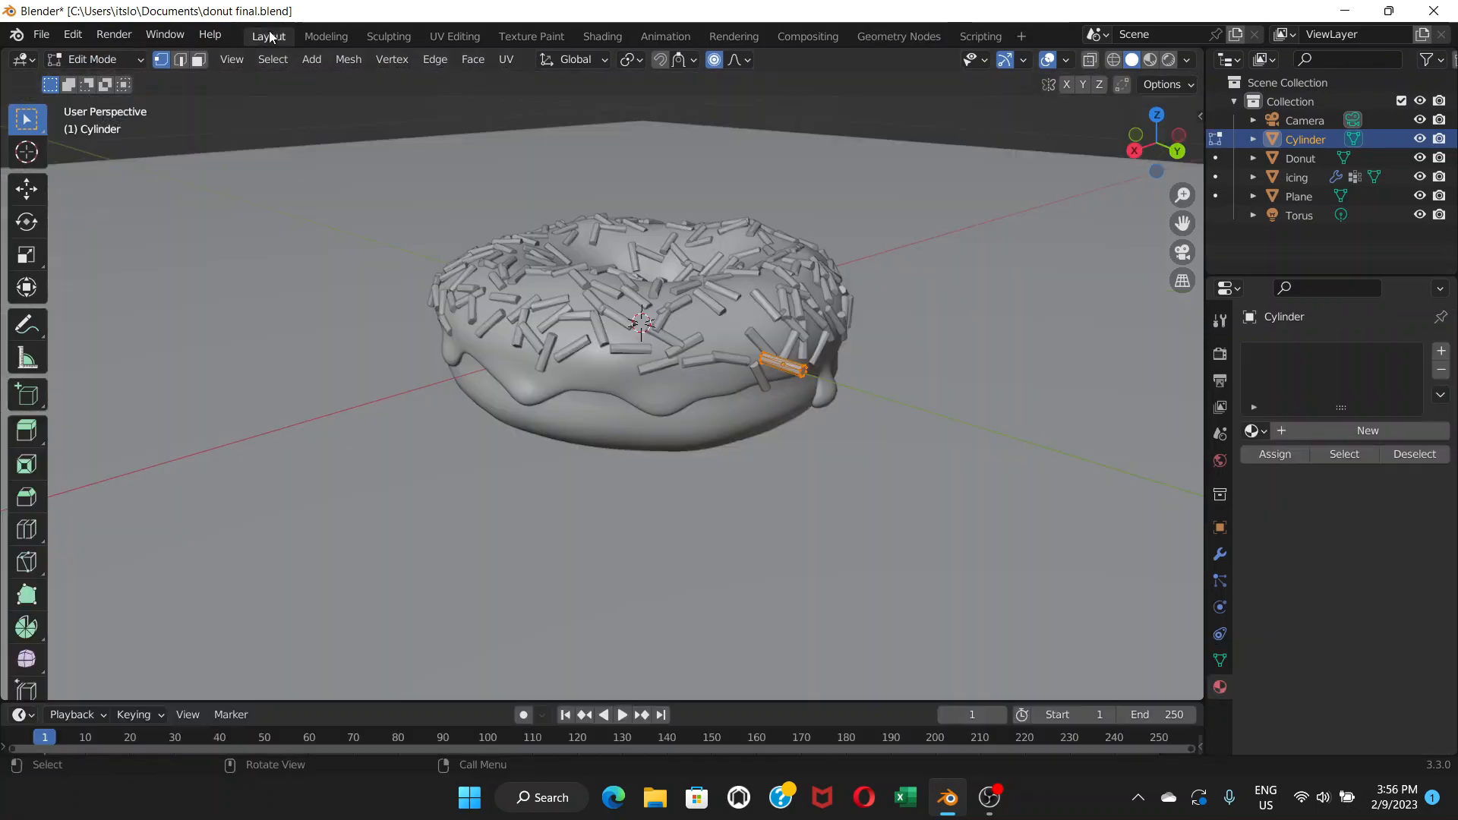
scroll(783, 382, "up", 4)
middle_click_drag(852, 362, 853, 297, "shift")
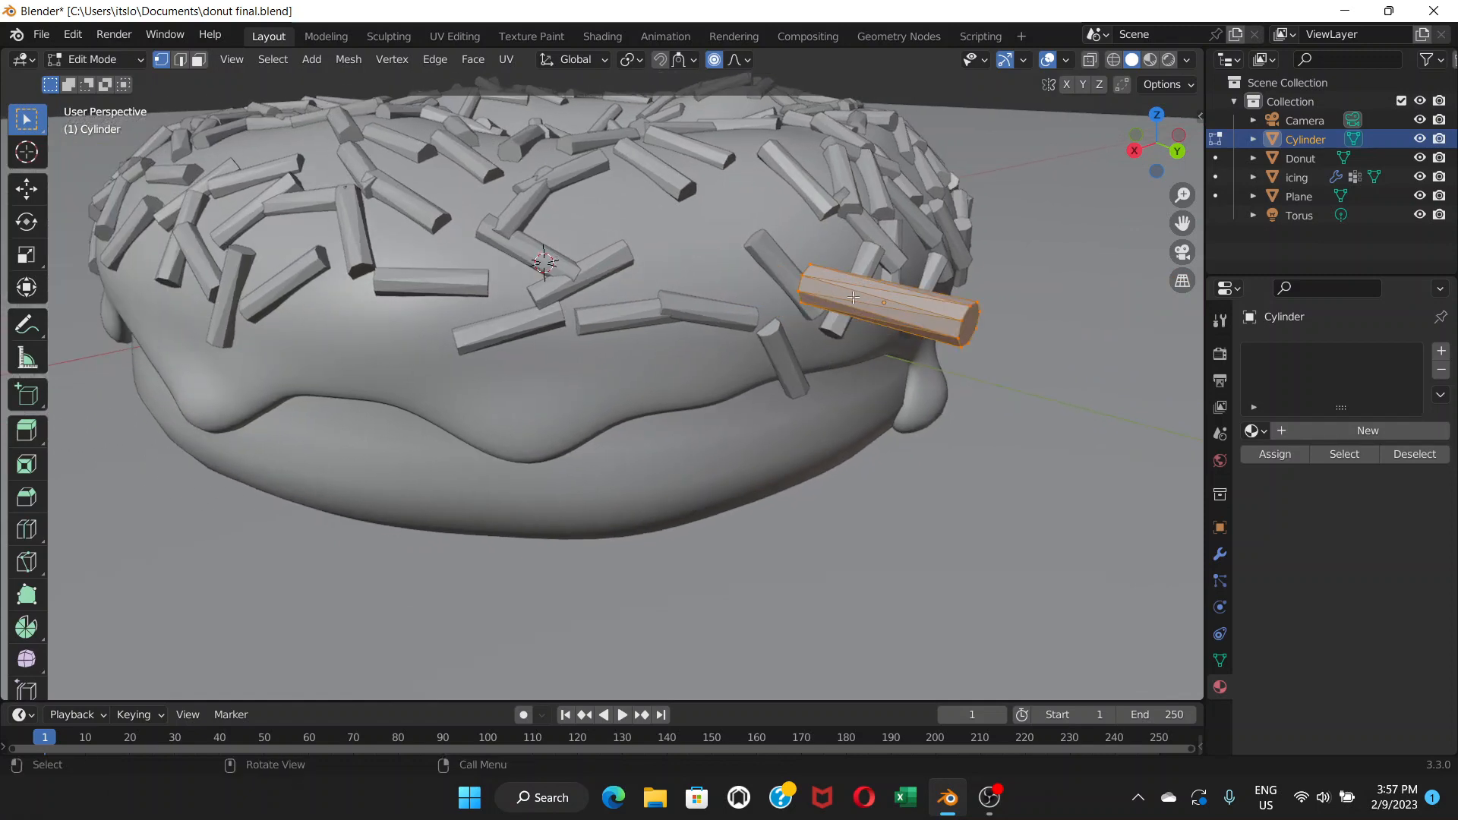
scroll(859, 299, "up", 2)
middle_click_drag(862, 299, 778, 320, "shift")
scroll(778, 320, "down", 6)
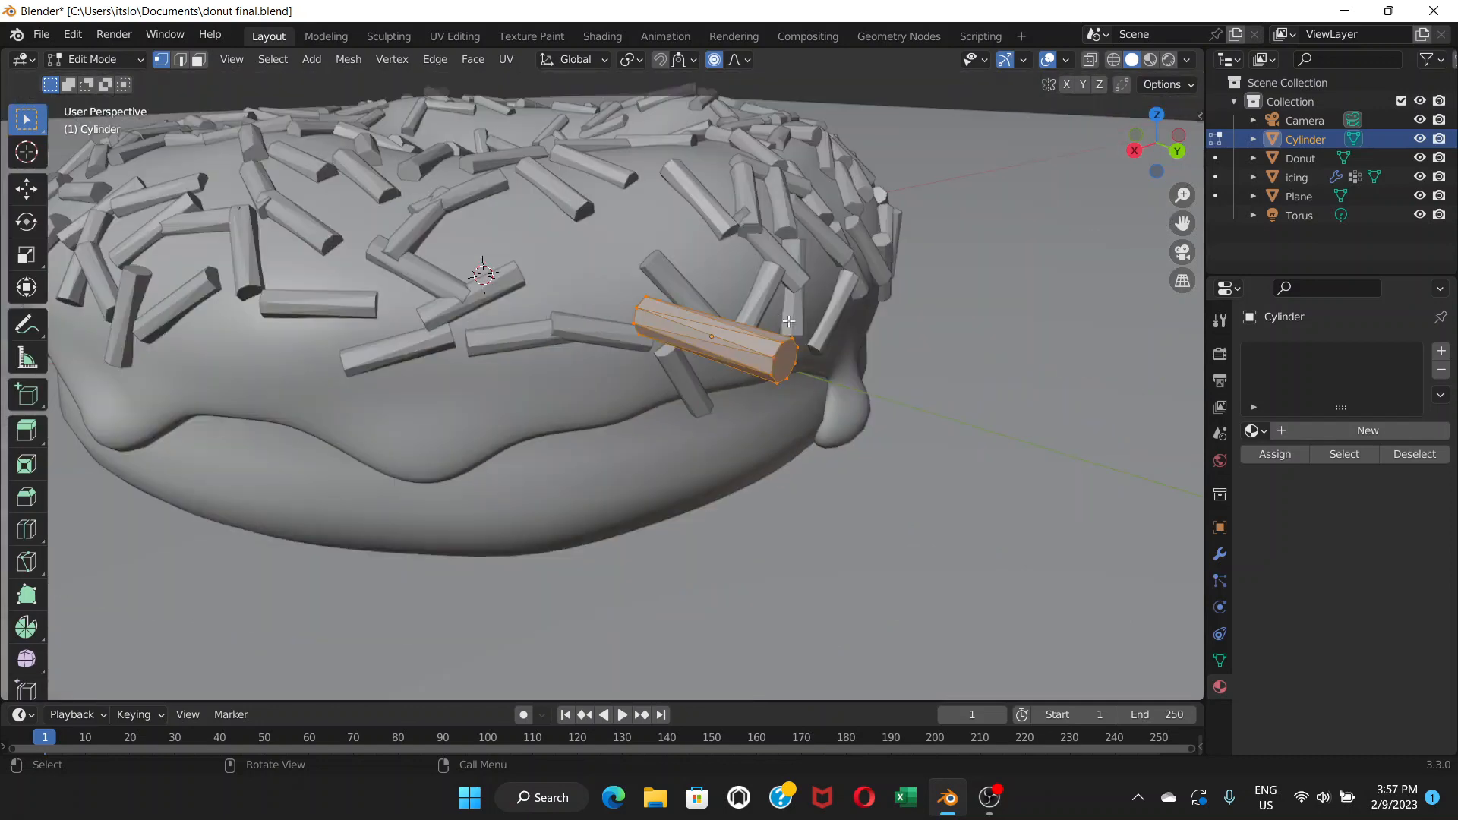
scroll(793, 319, "up", 3)
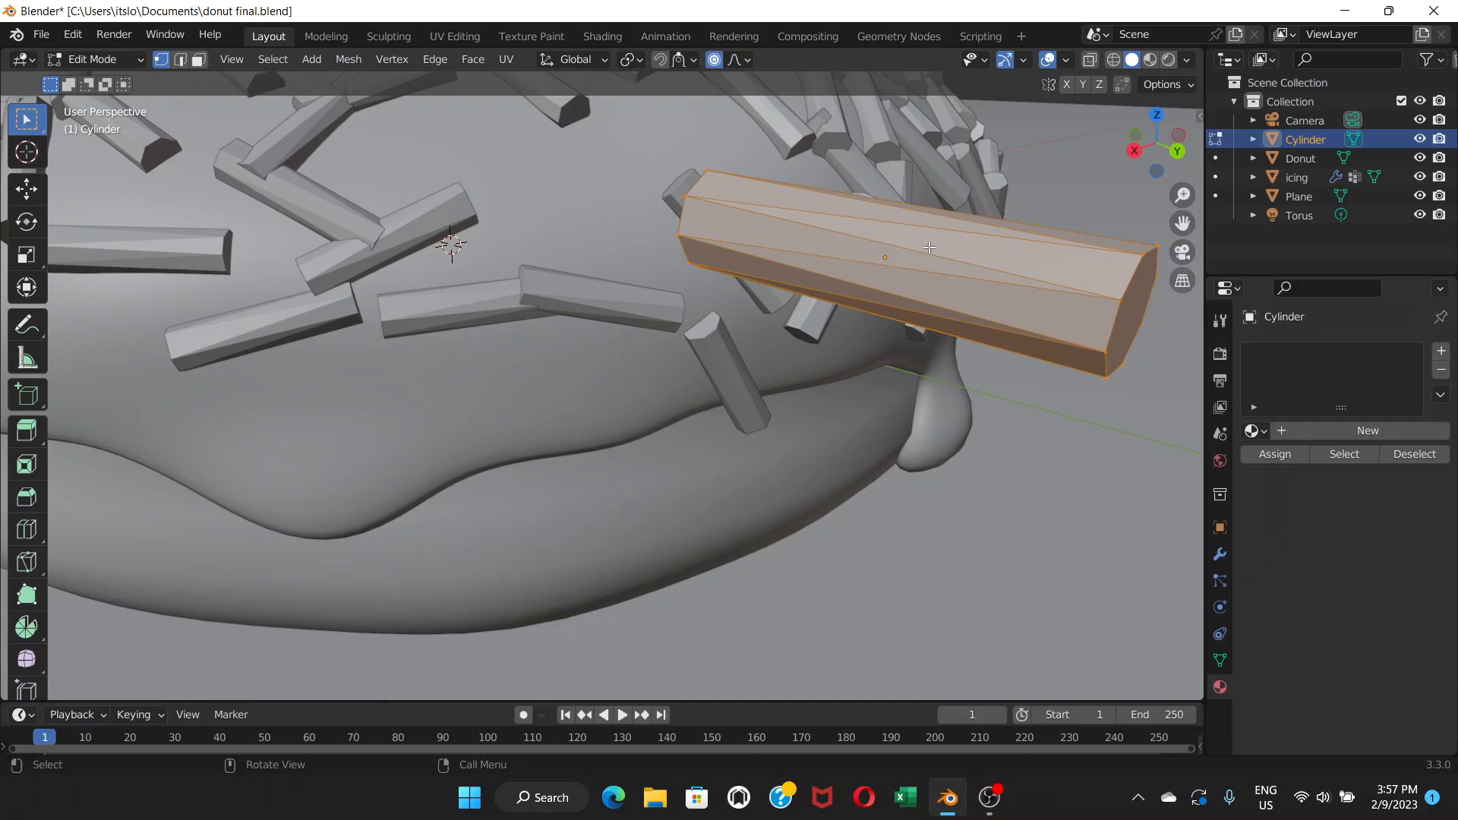
scroll(839, 250, "down", 5)
scroll(785, 303, "up", 5)
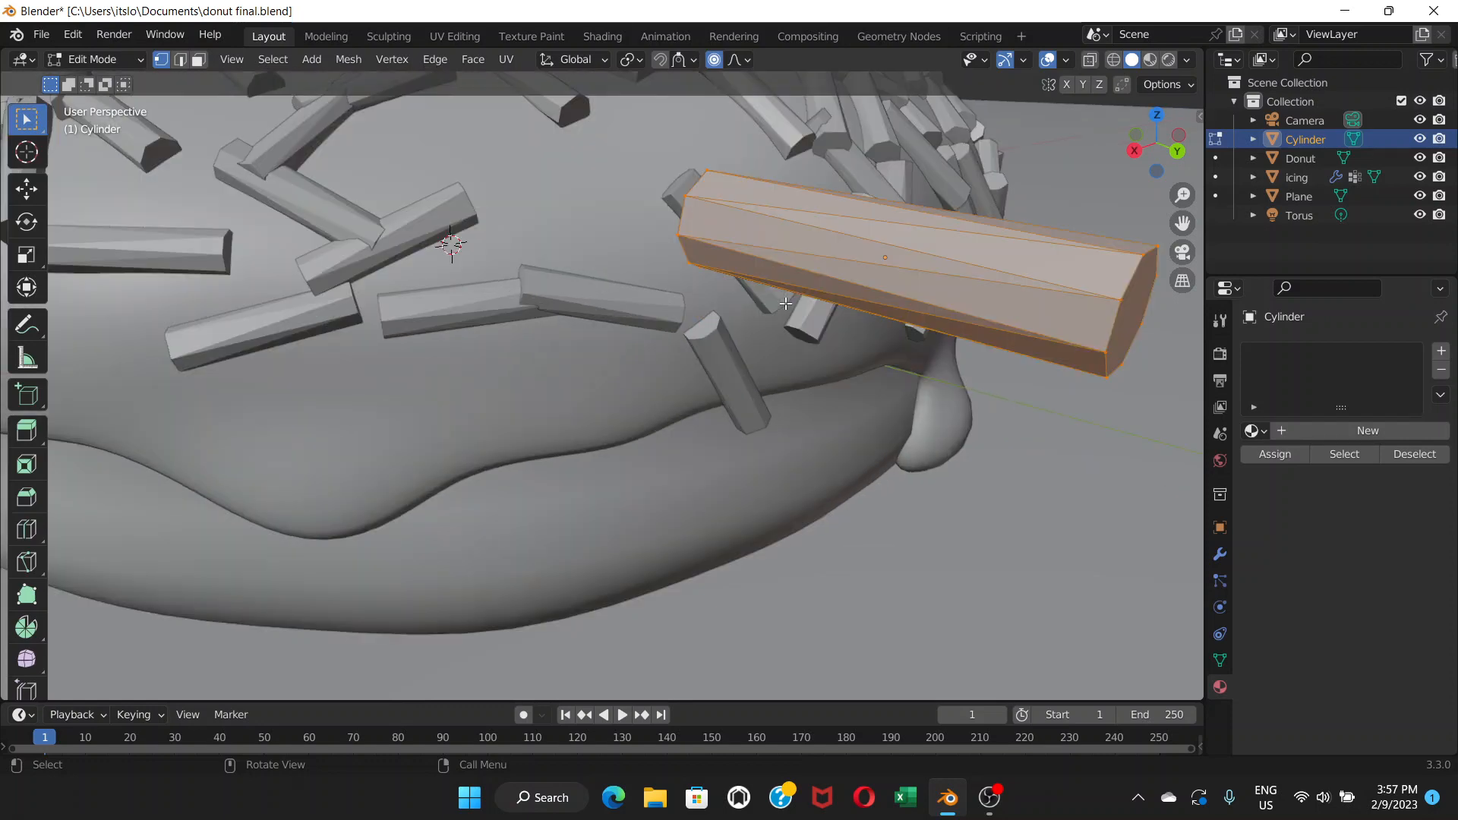
Inspect individual vertices along the sprinkle cylinder's side edges, and return to Object Mode
left_click(686, 195)
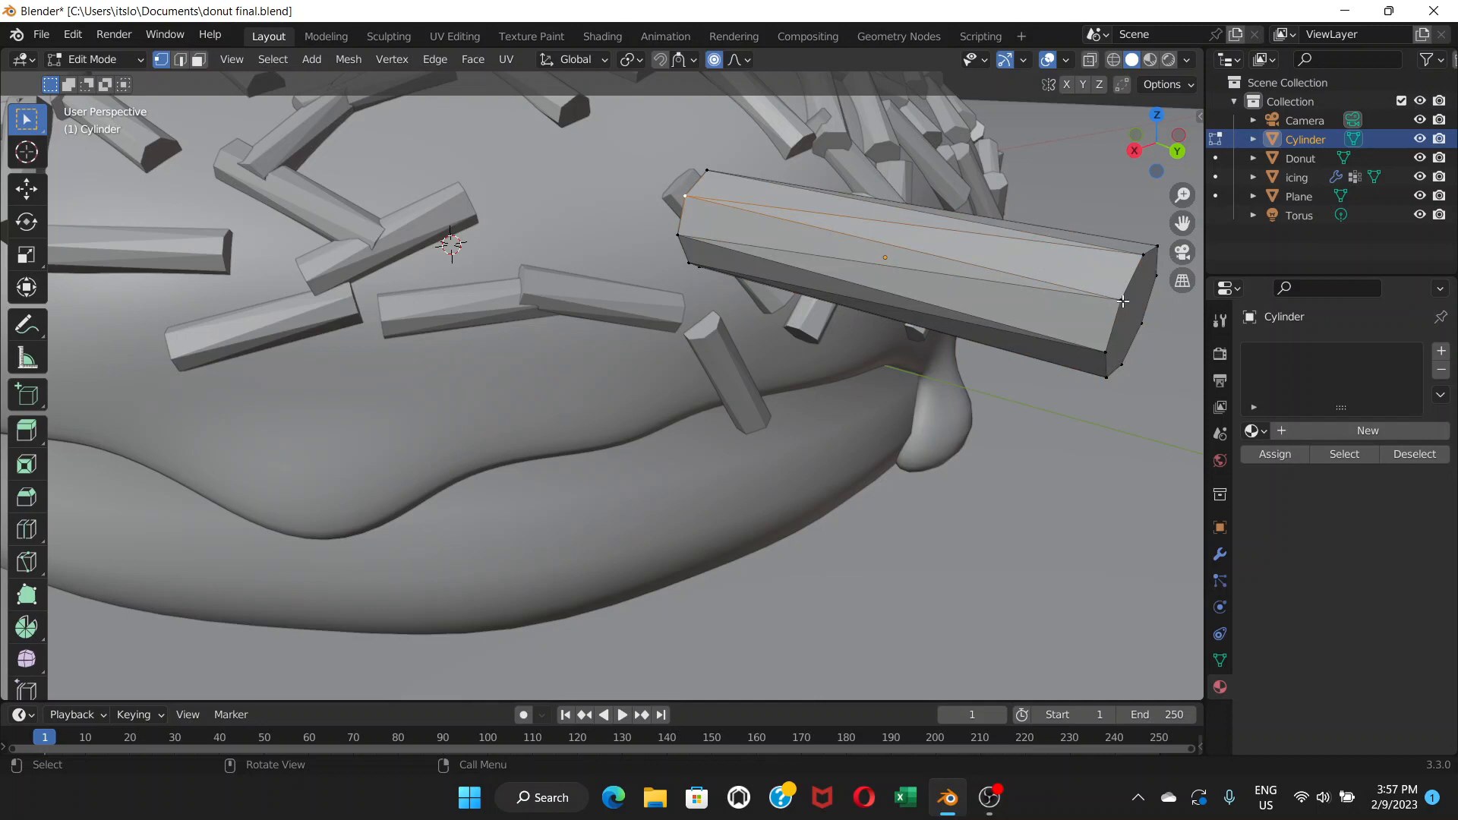
left_click(1105, 351, "ctrl")
left_click(676, 235, "ctrl")
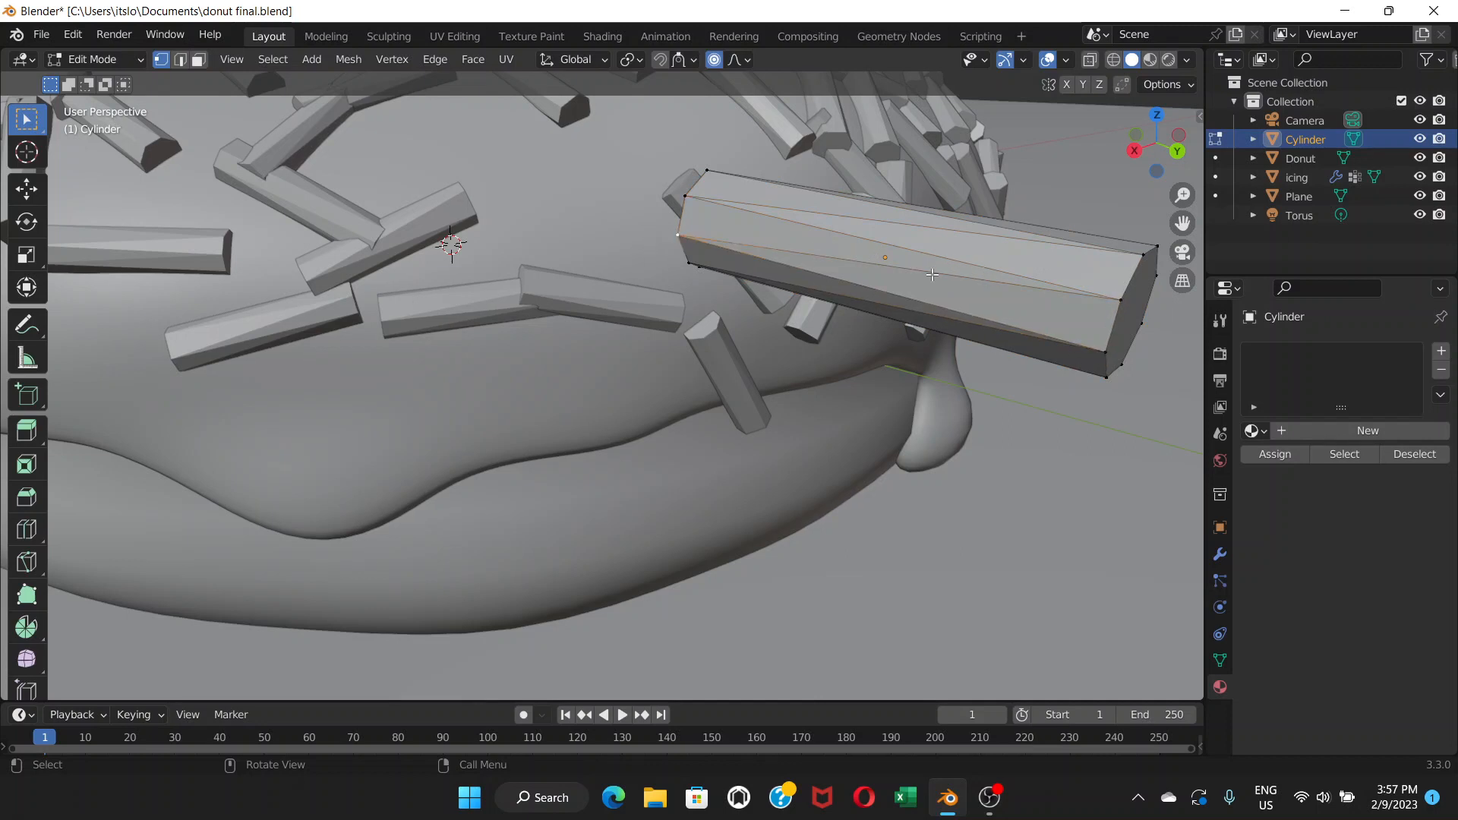
left_click(675, 239)
scroll(848, 230, "down", 5)
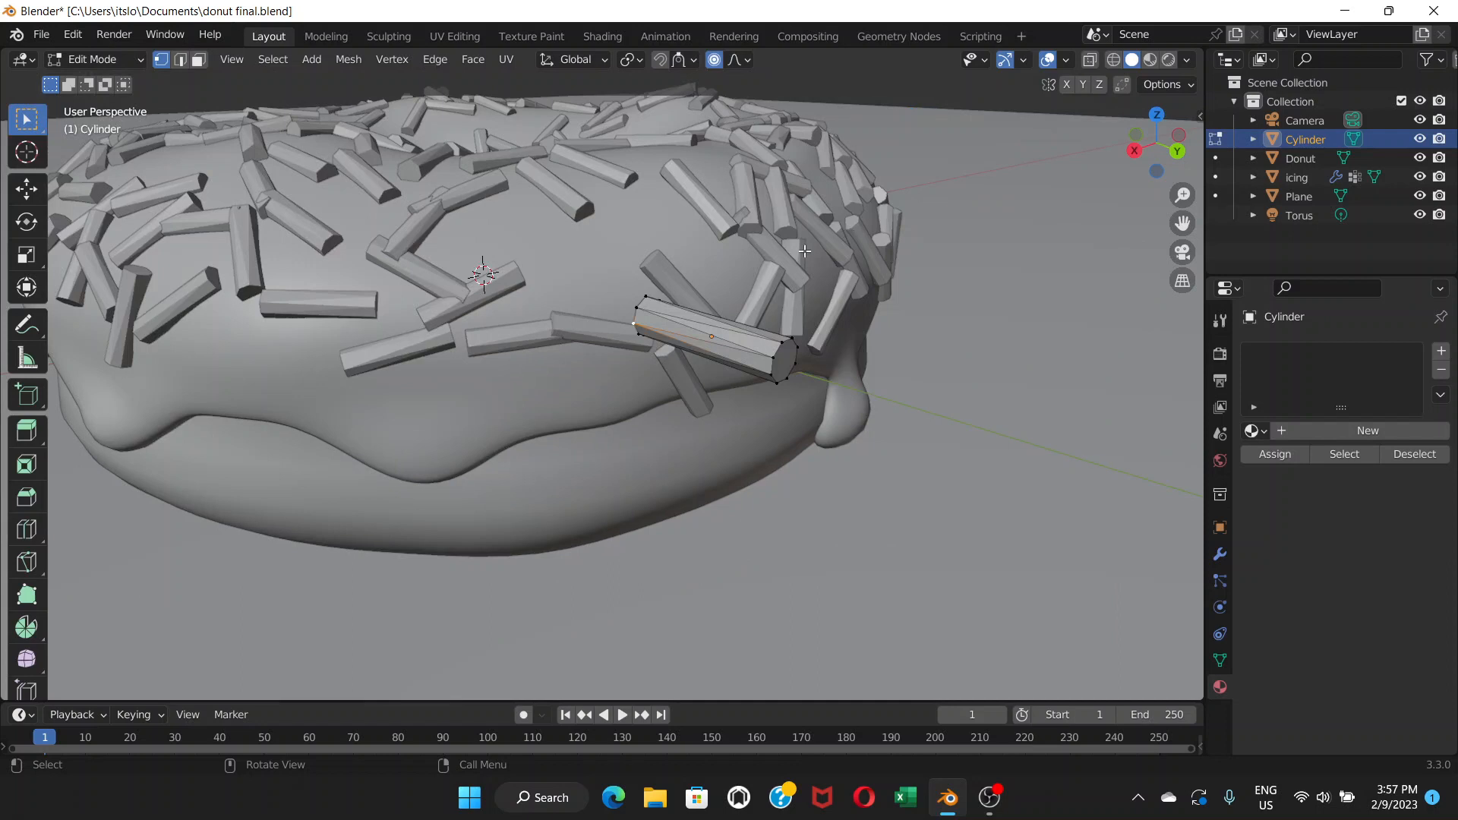
left_click(140, 61)
left_click(135, 79)
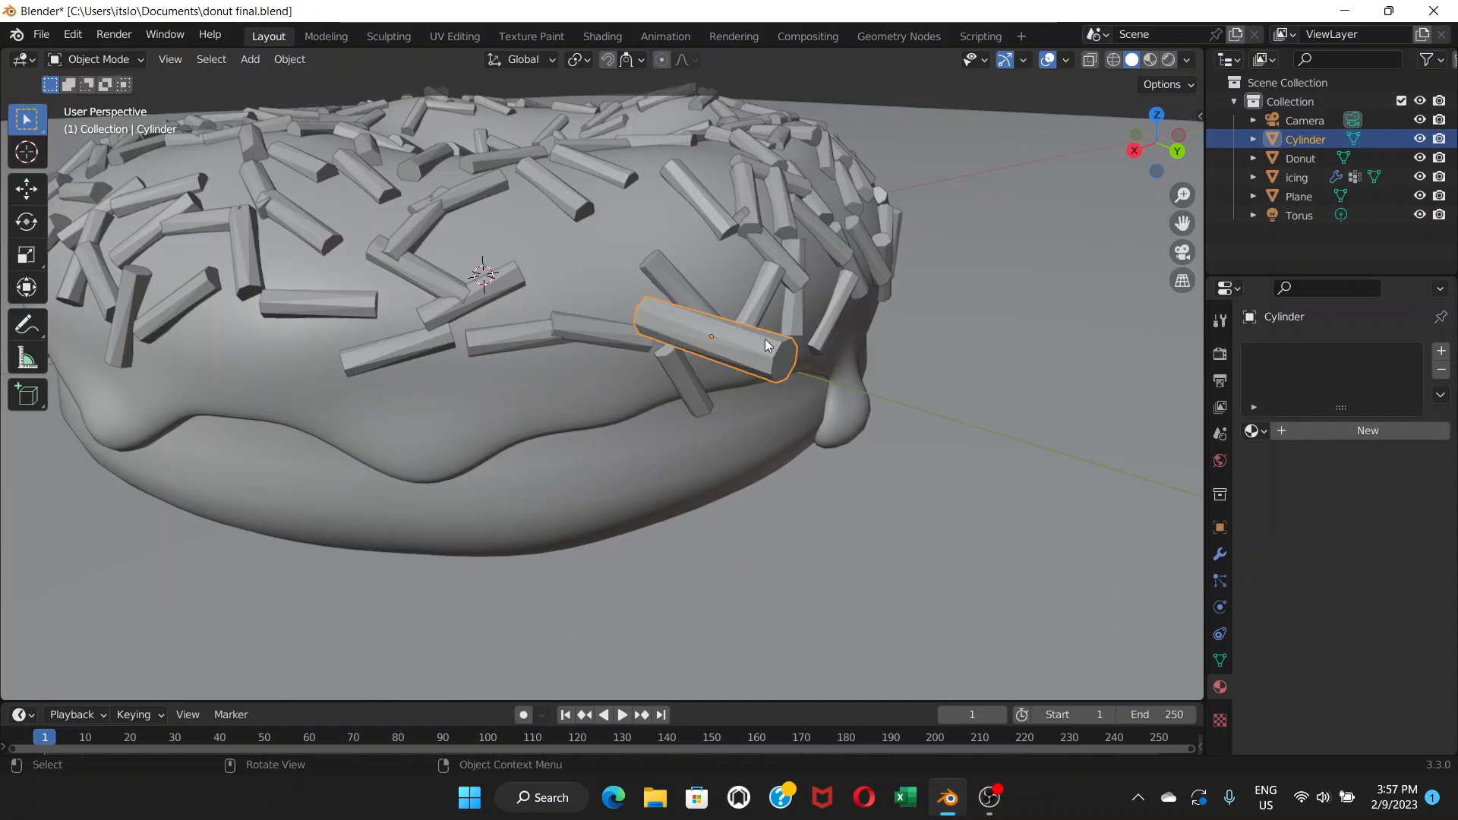
Add a new cylinder mesh at the center of the scene
scroll(764, 326, "down", 3)
scroll(766, 339, "up", 3)
scroll(770, 339, "down", 3)
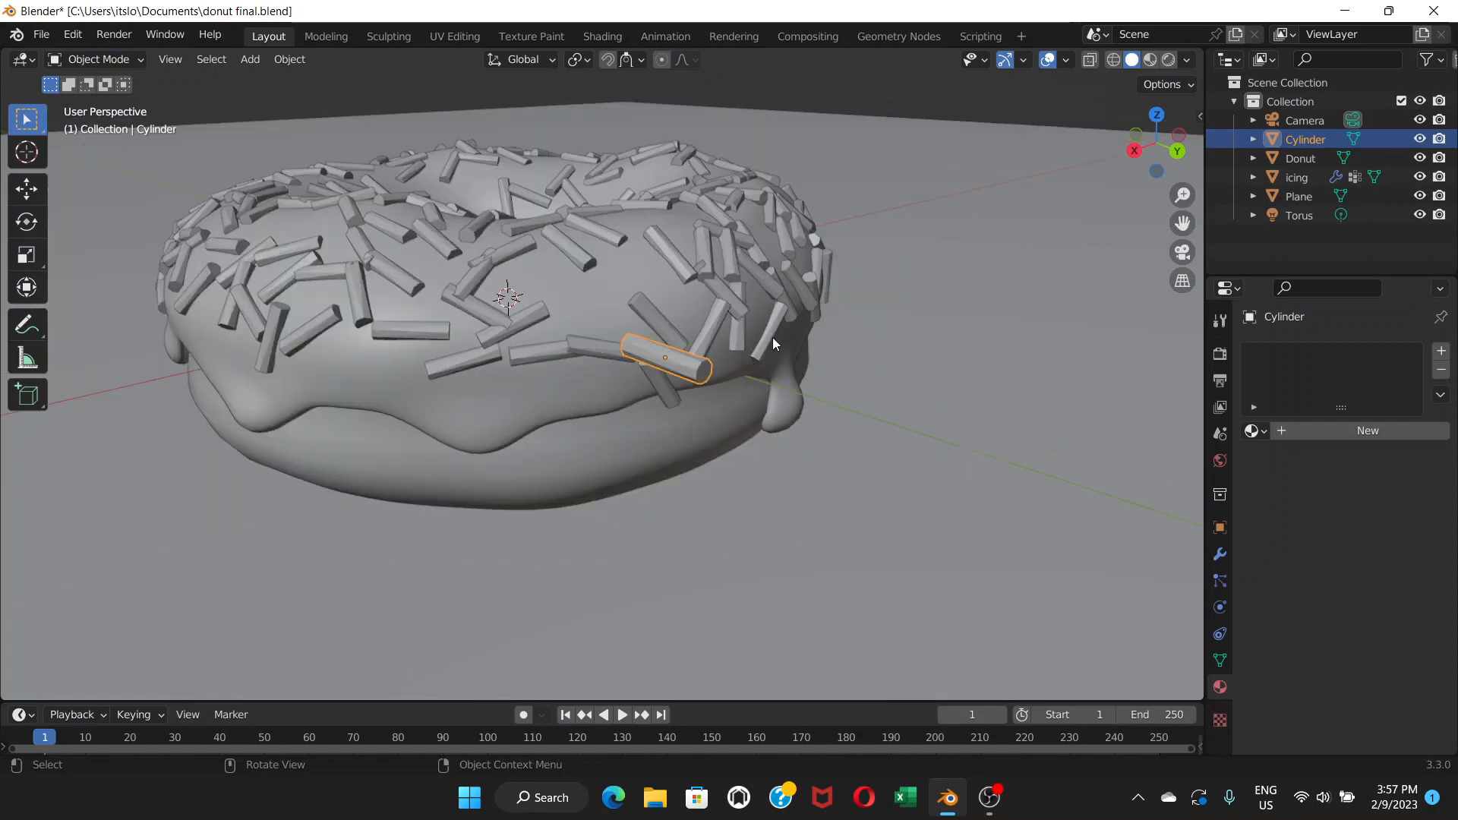
scroll(773, 337, "up", 3)
scroll(772, 337, "down", 8)
scroll(765, 340, "up", 2)
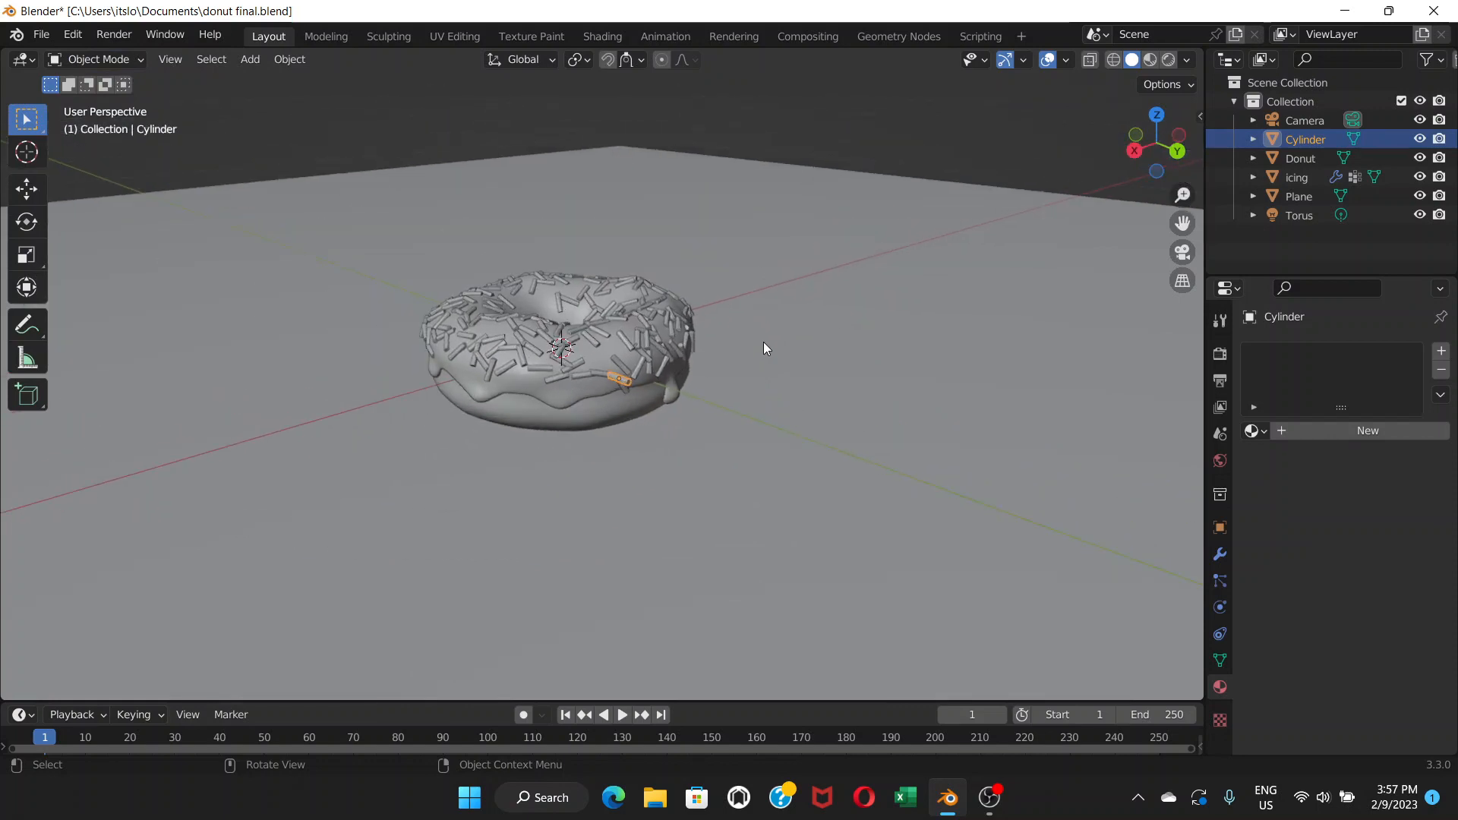
scroll(763, 342, "down", 2)
scroll(756, 343, "down", 7)
scroll(705, 361, "up", 1)
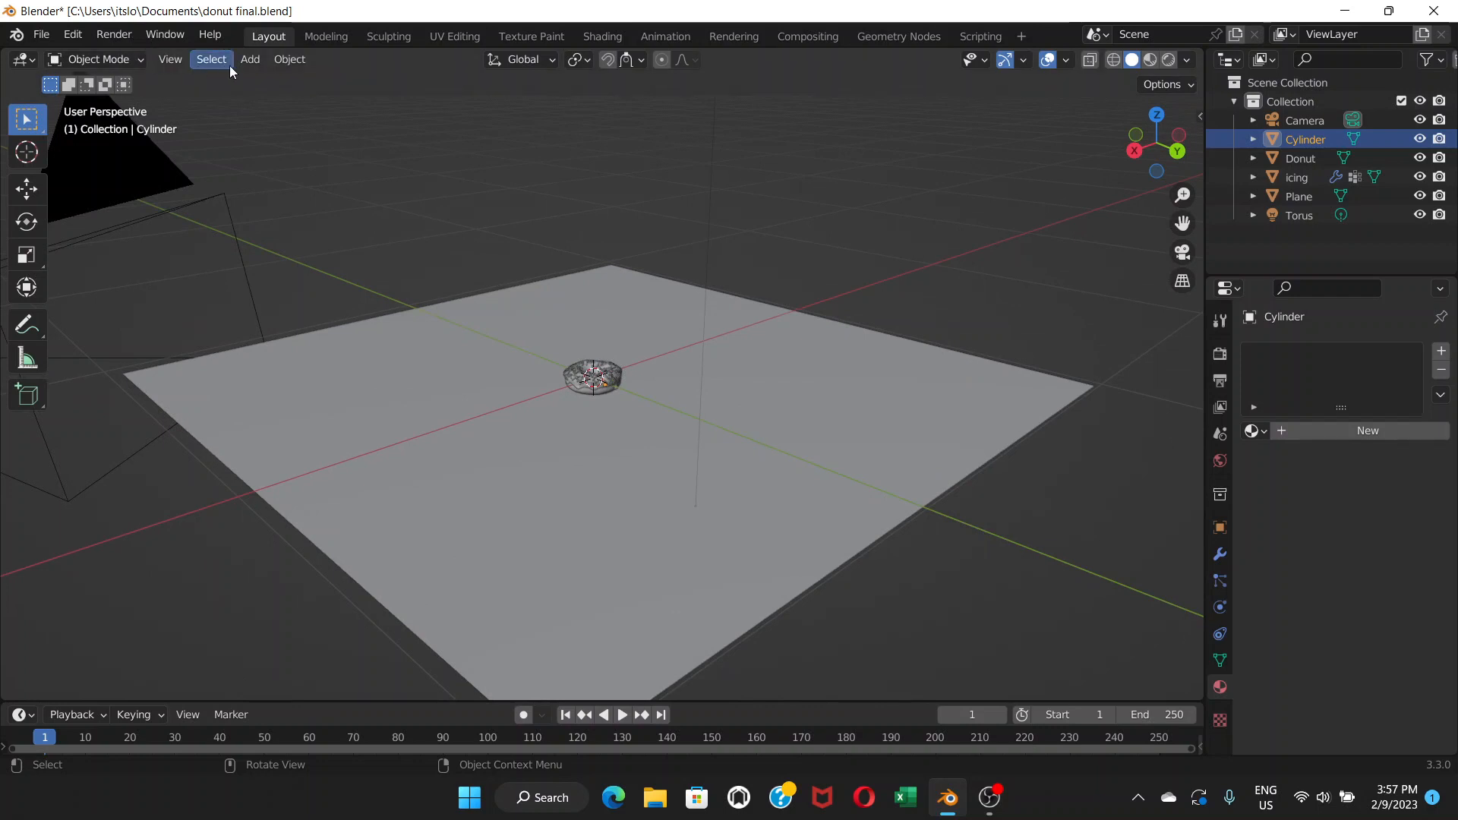
left_click(249, 60)
mouse_move(294, 80)
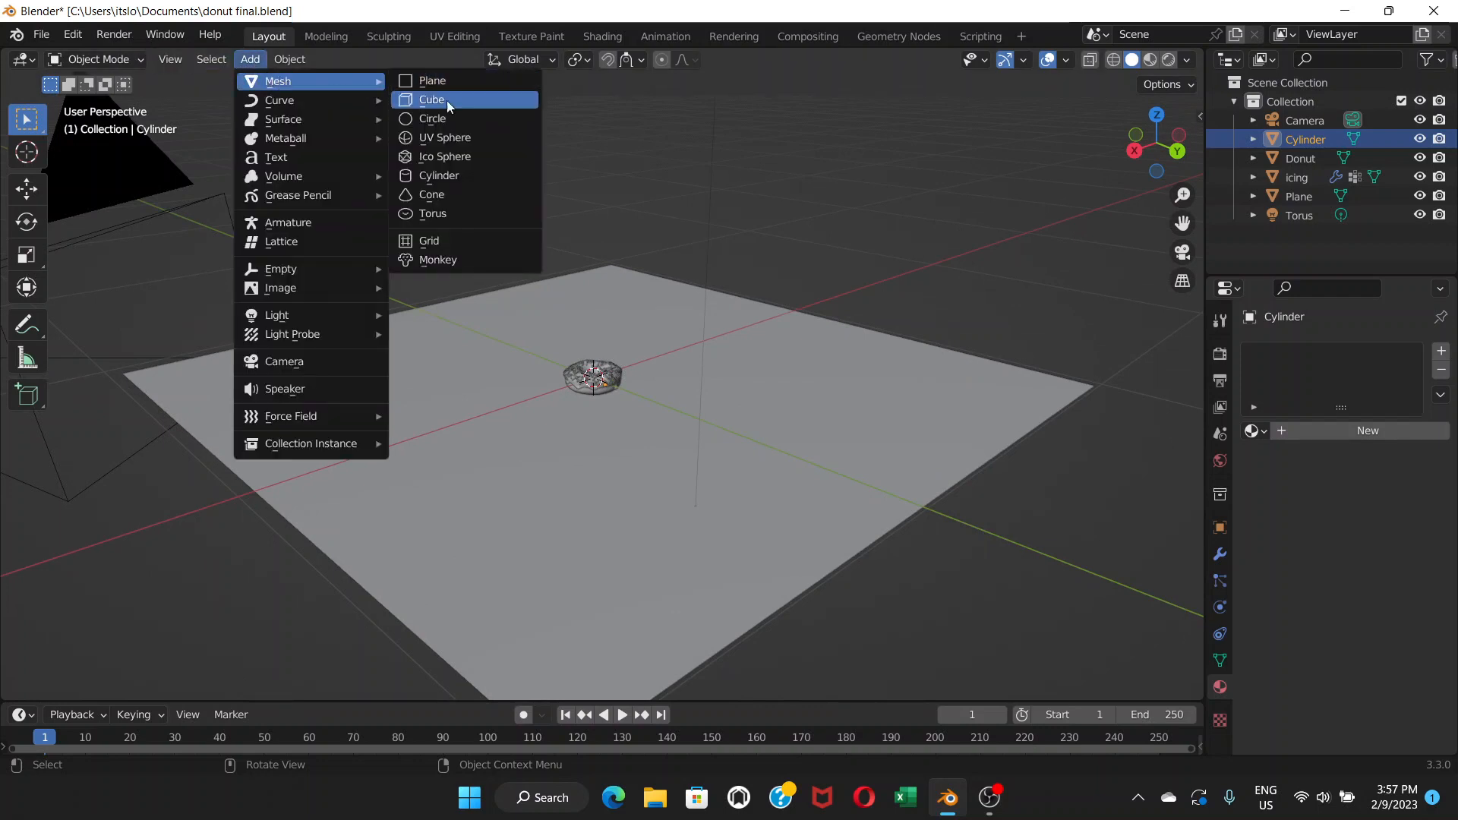
left_click(454, 175)
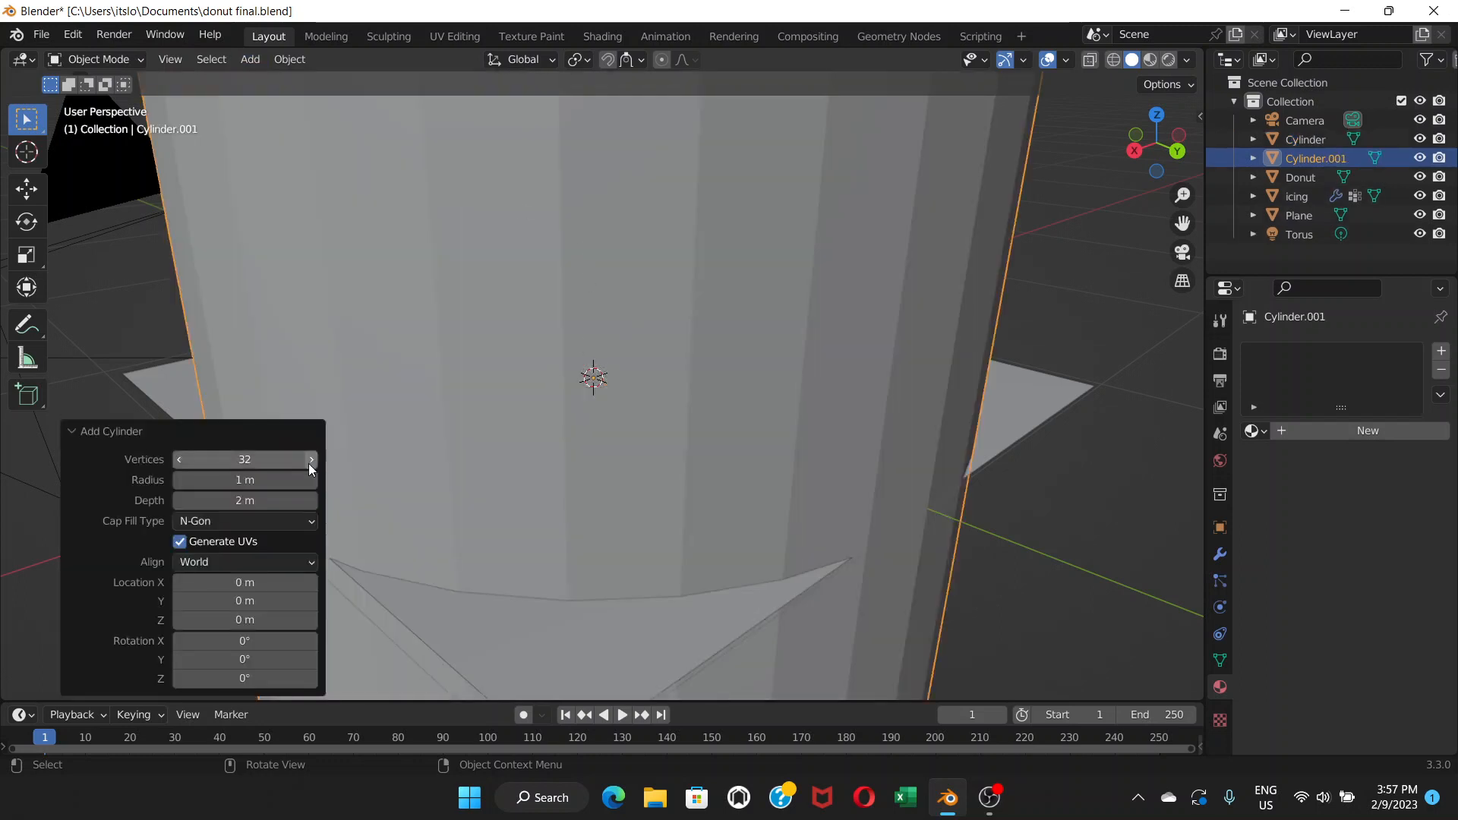
Reduce the new cylinder's vertices to 8
left_click(244, 460)
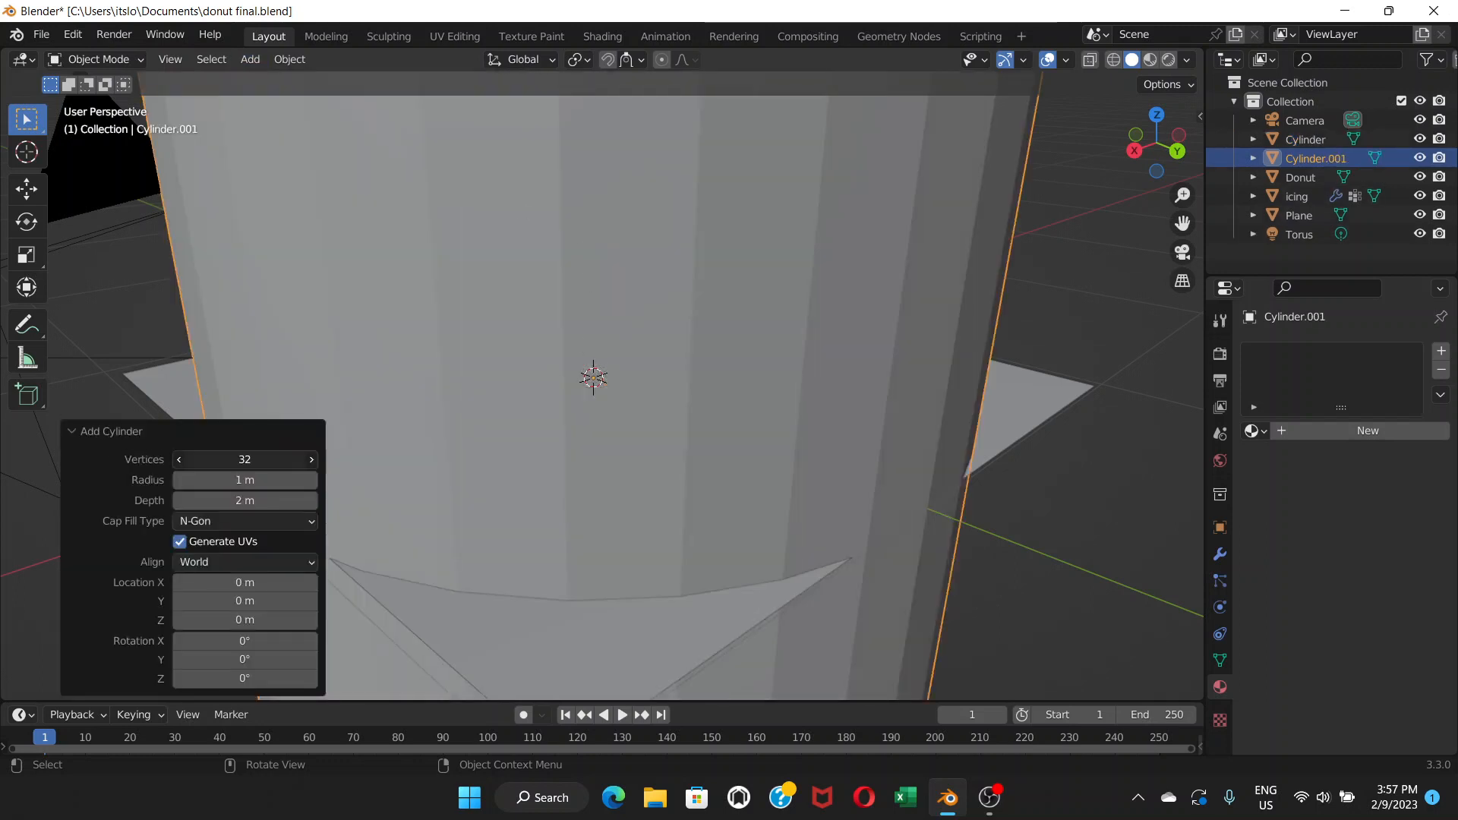
type("6")
key("Return")
left_click_drag(252, 464, 255, 464)
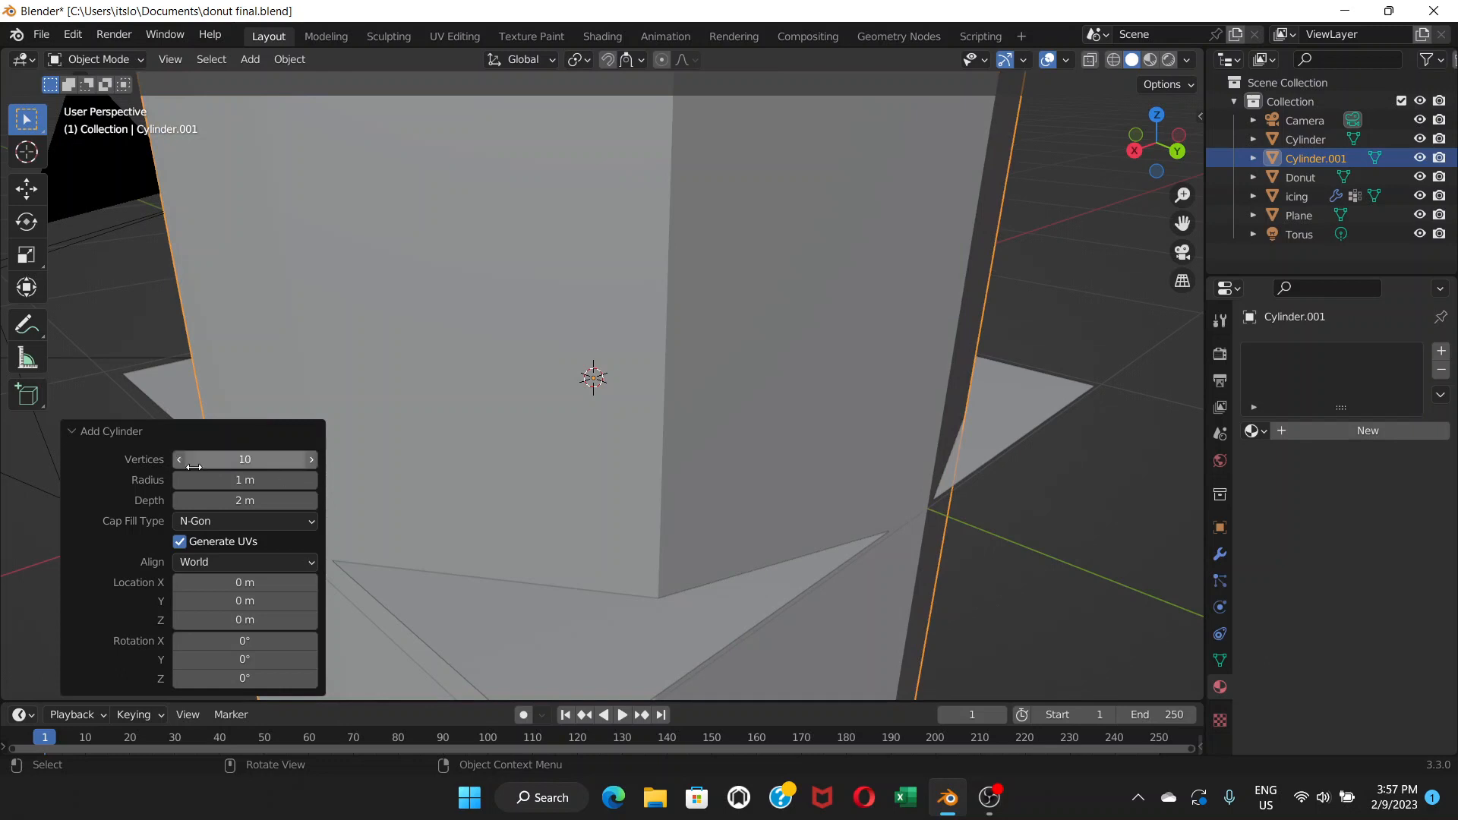
left_click(179, 463)
left_click(179, 463)
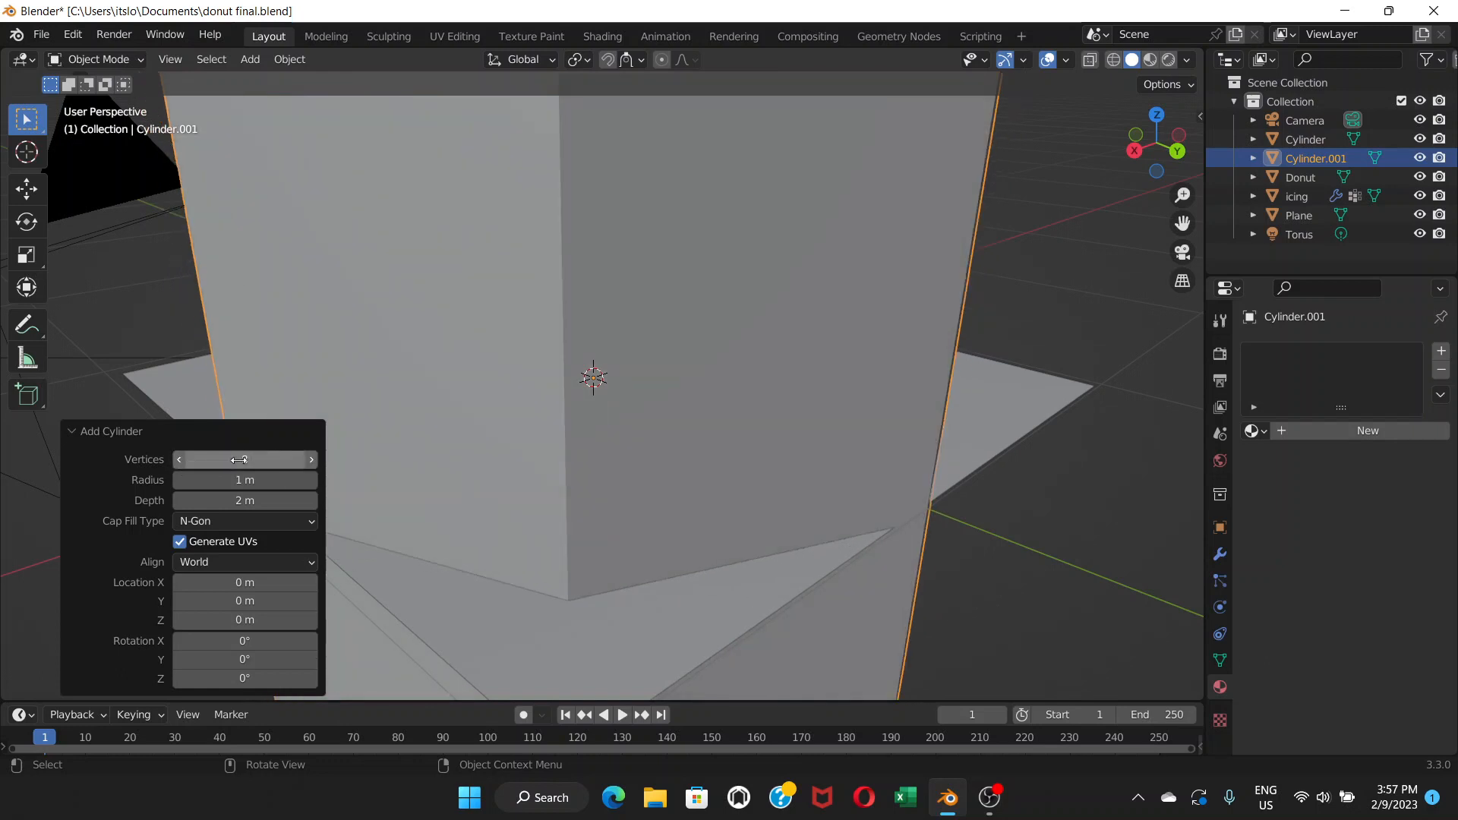
scroll(516, 383, "down", 5)
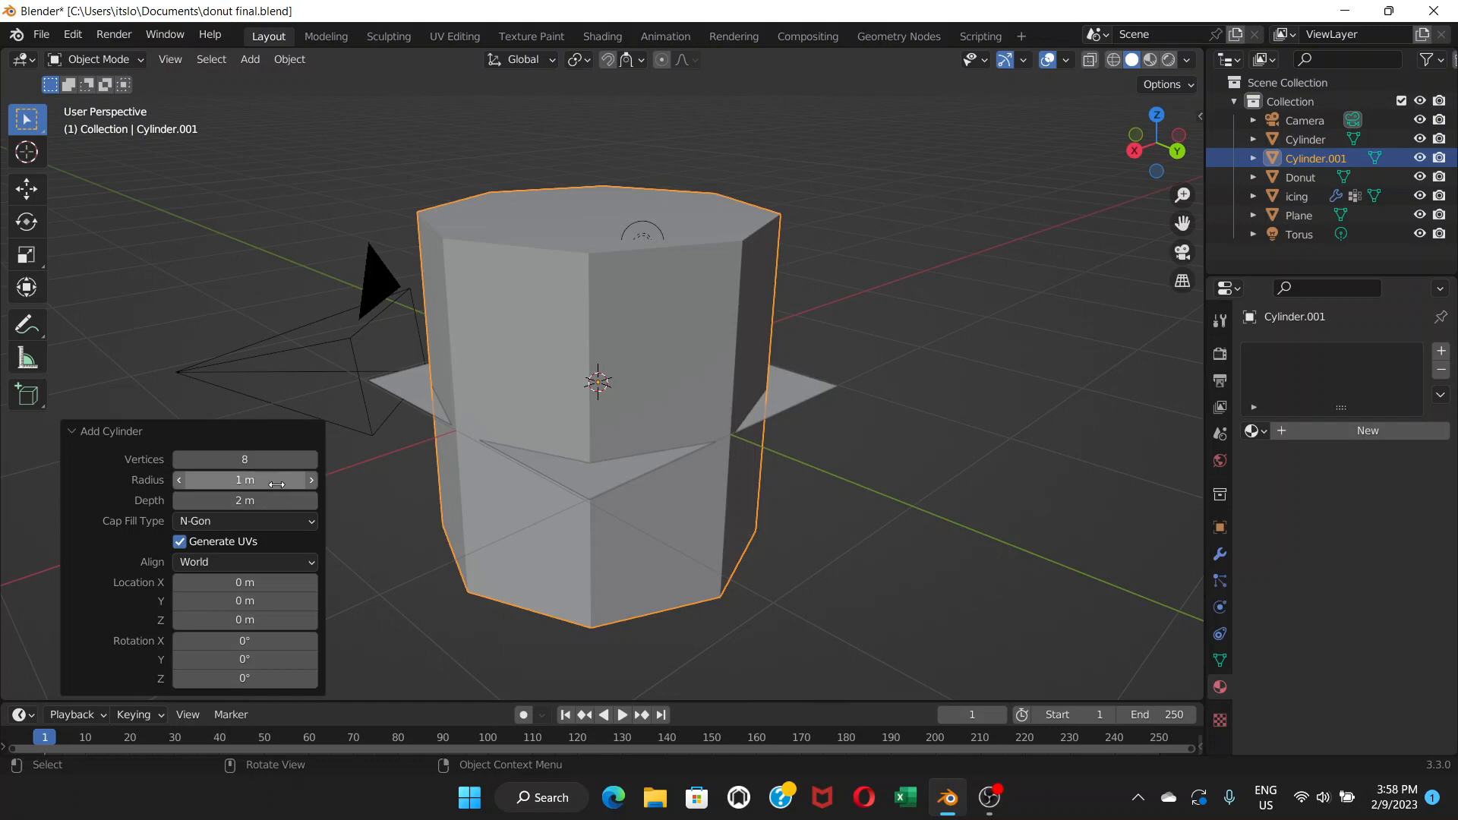
Set the new cylinder's radius to 0.24 m and scale it uniformly by about 0.466
left_click_drag(243, 480, 211, 497)
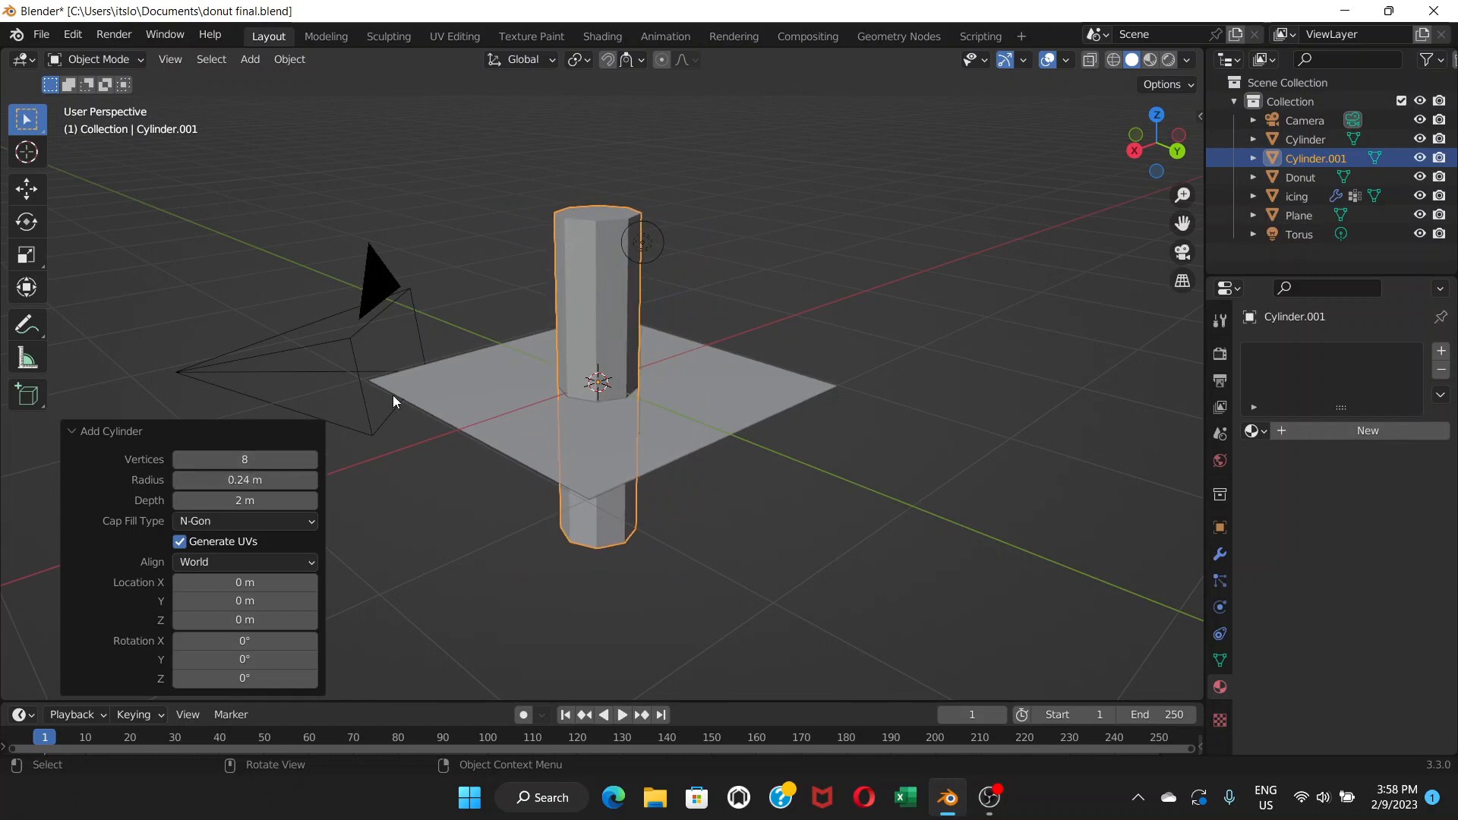
left_click(597, 325)
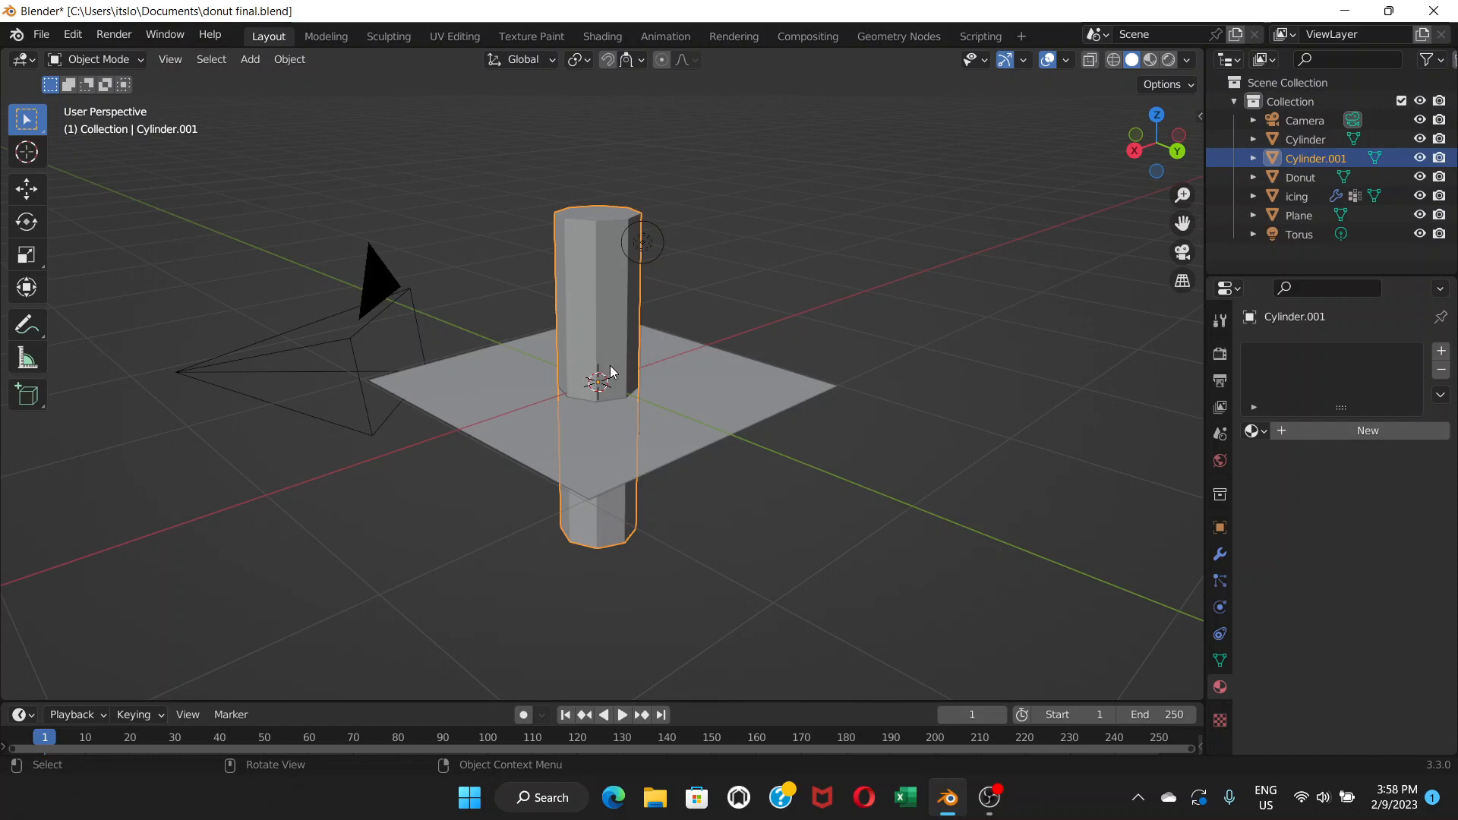
scroll(611, 377, "down", 1)
key("s")
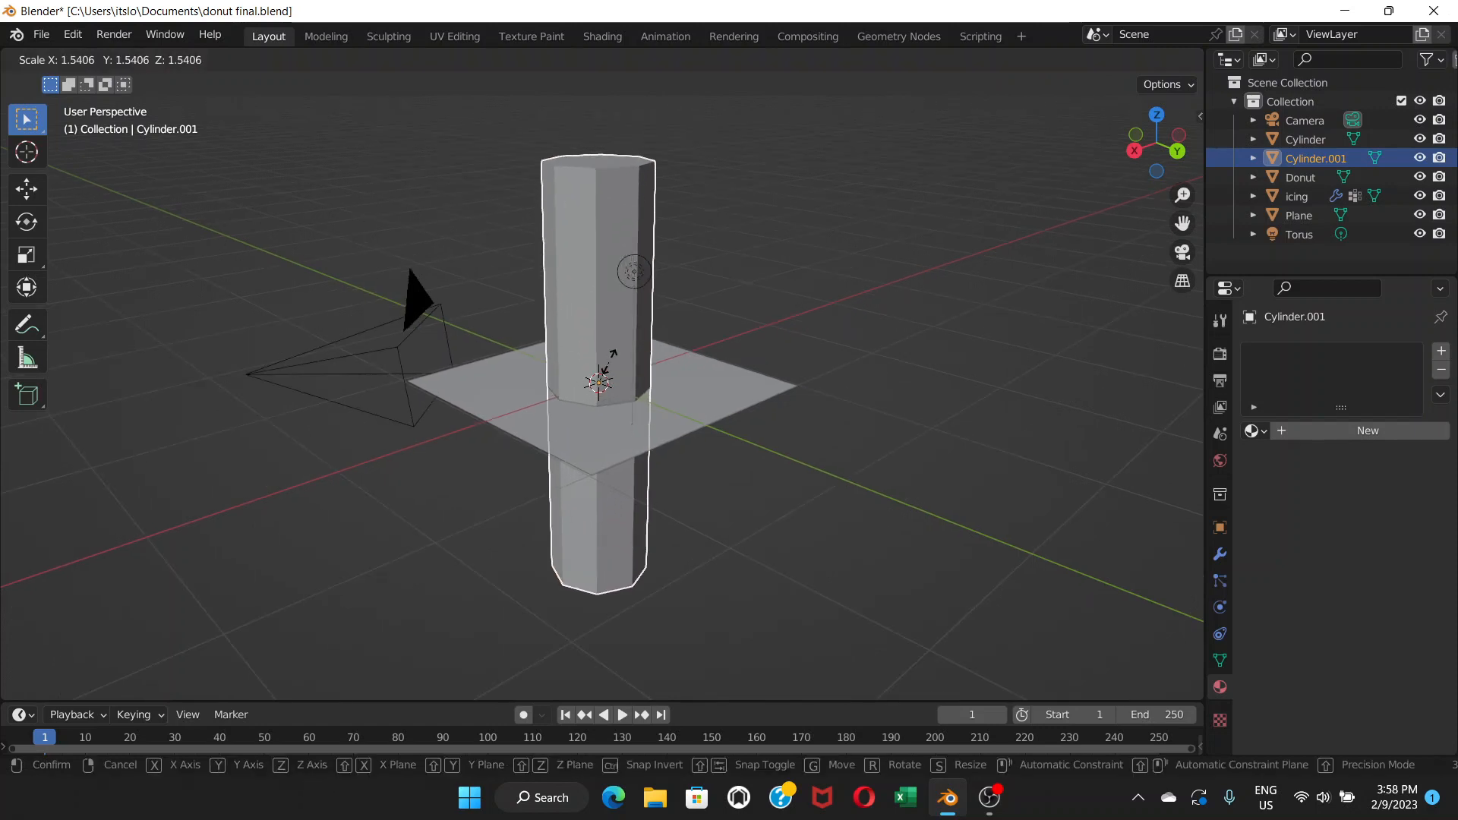
left_click(603, 380)
scroll(605, 379, "up", 3)
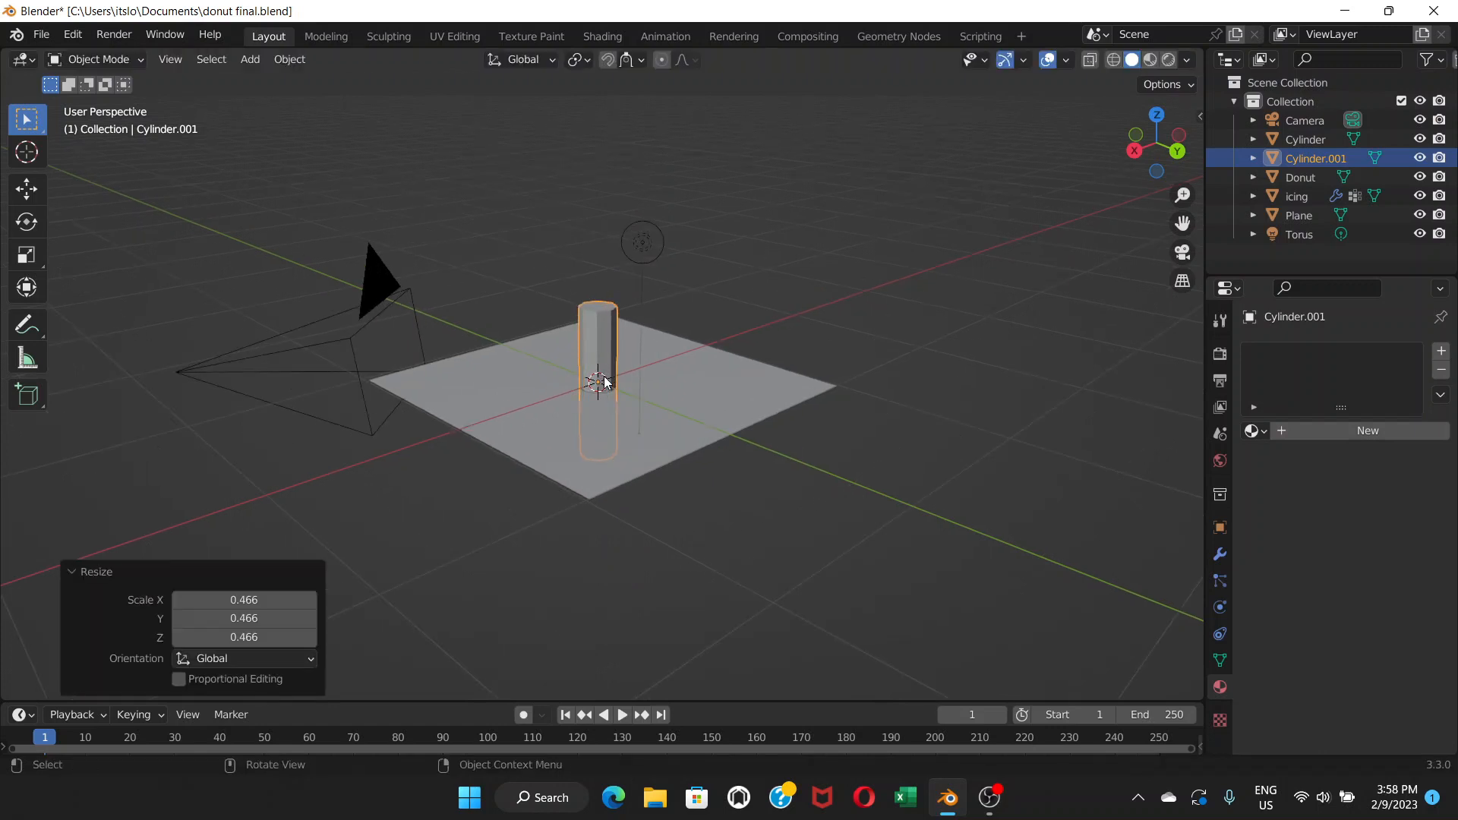
Scale the cylinder uniformly by about 0.242 and move it out of the donut's center, up behind its side
key("s")
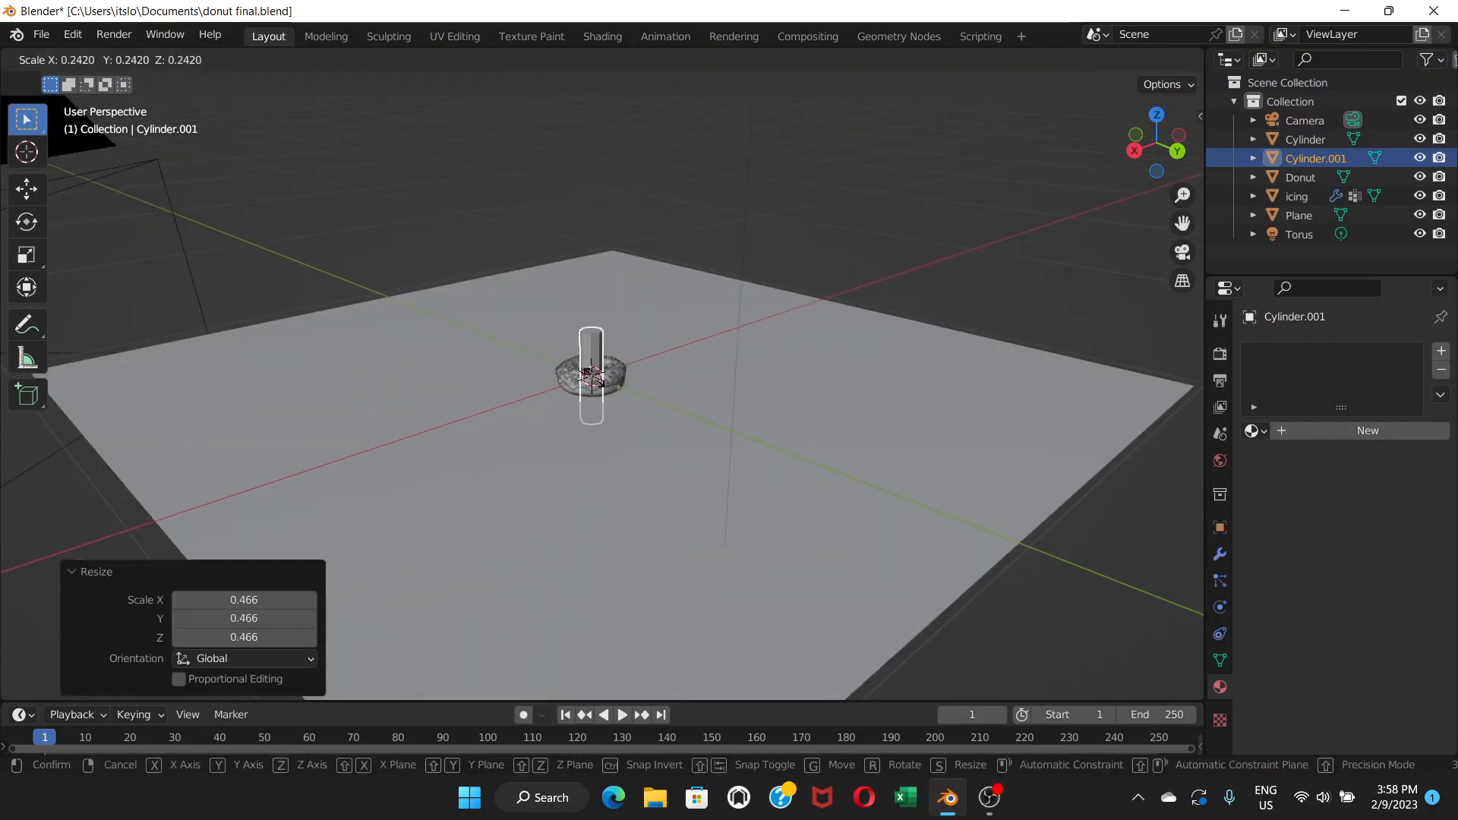
left_click(596, 380)
scroll(596, 377, "up", 2)
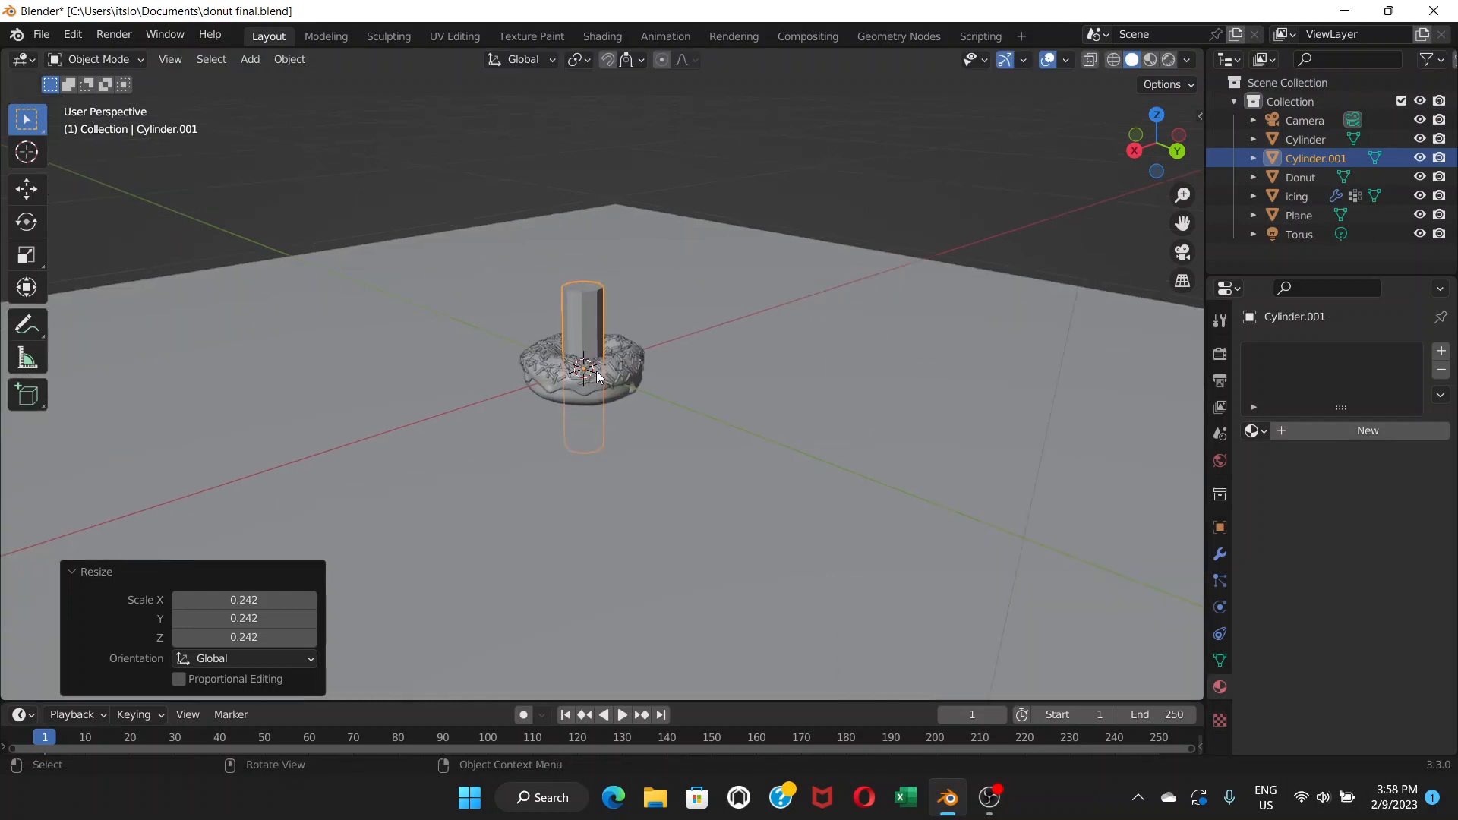
key("g")
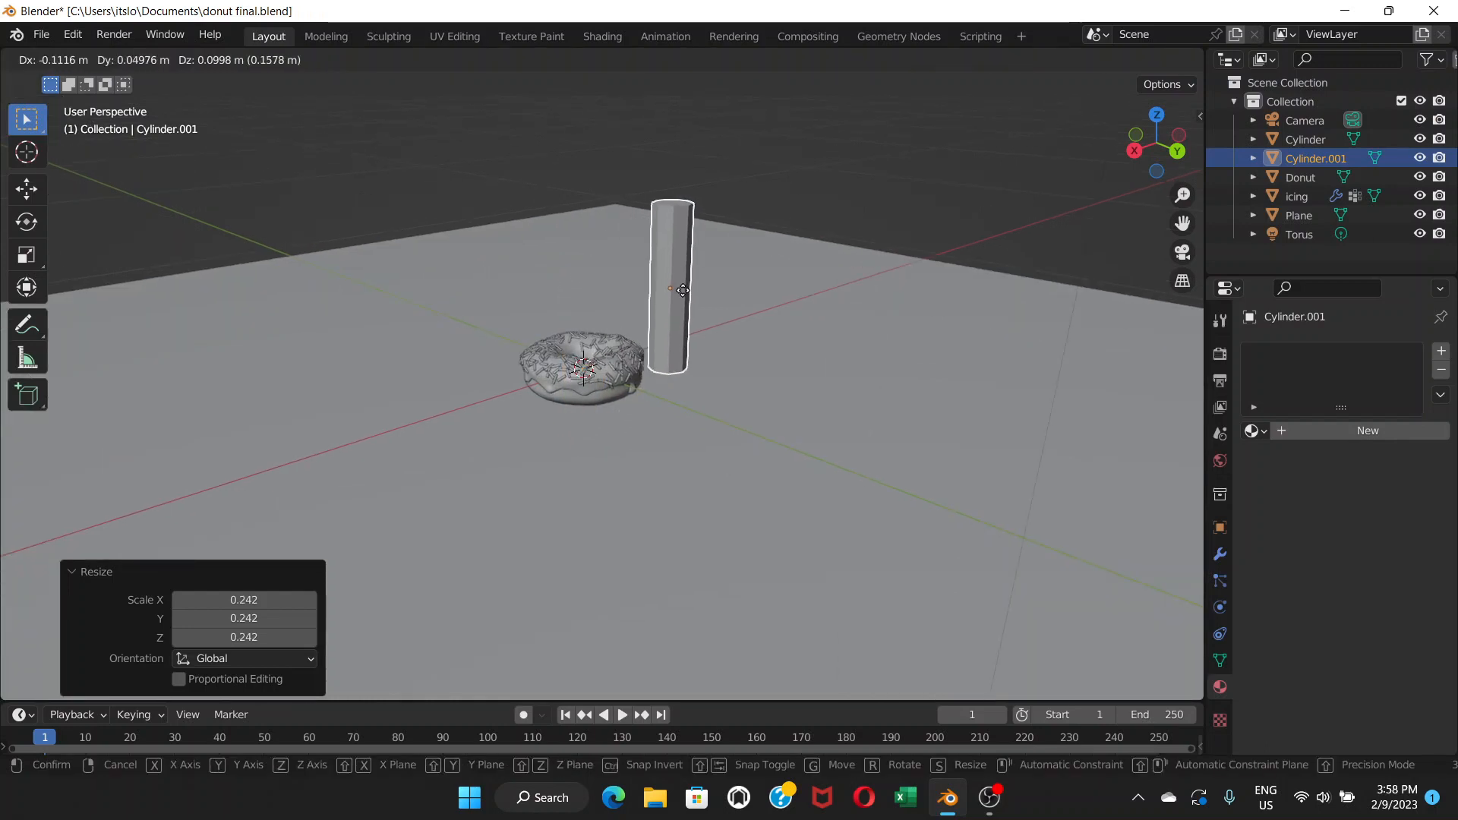
left_click(682, 290)
Shrink the cylinder uniformly by about 0.118 and lower it to the donut's level, just beside the icing
scroll(671, 328, "up", 3)
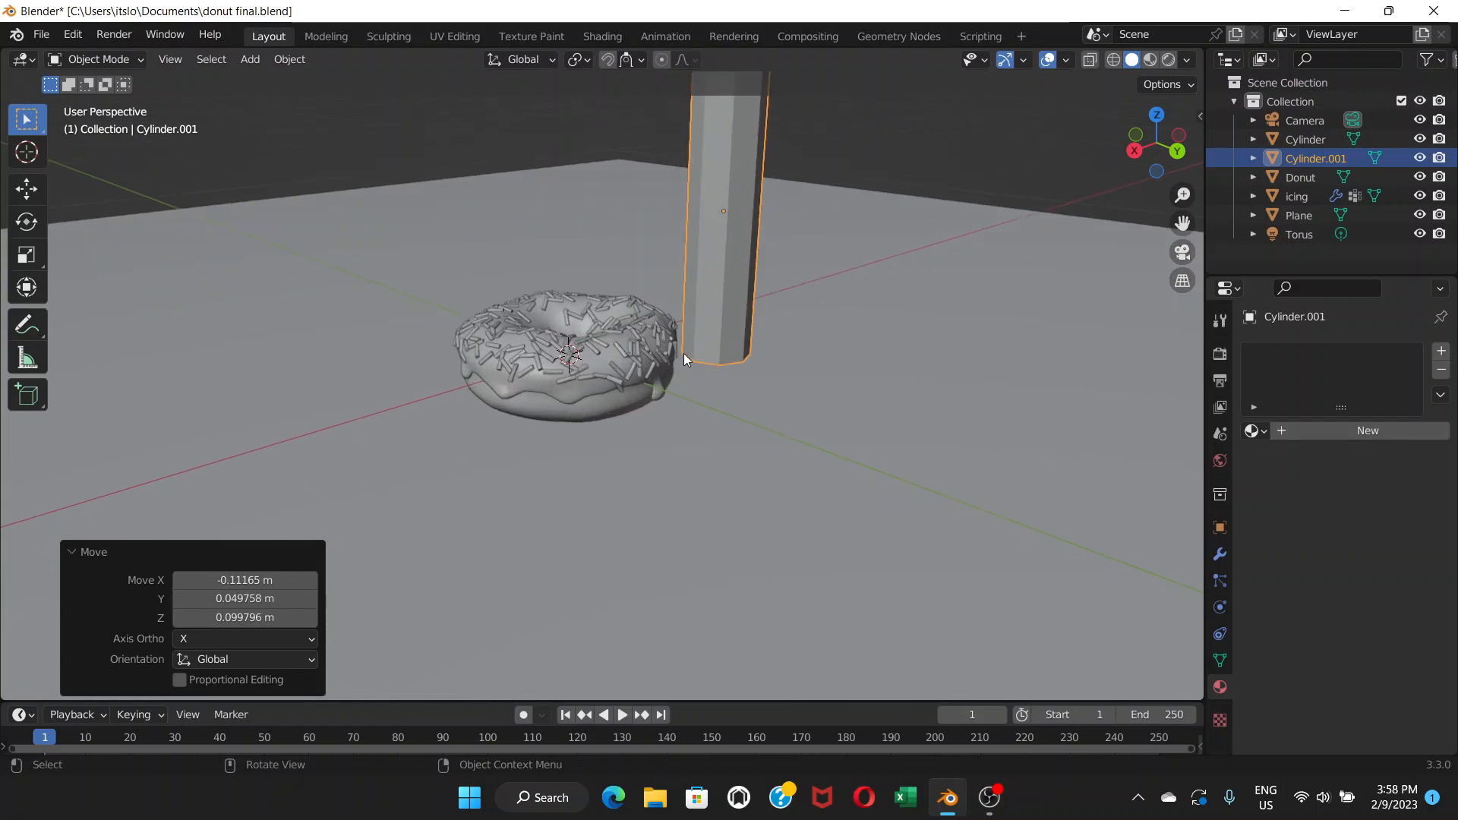
key("s")
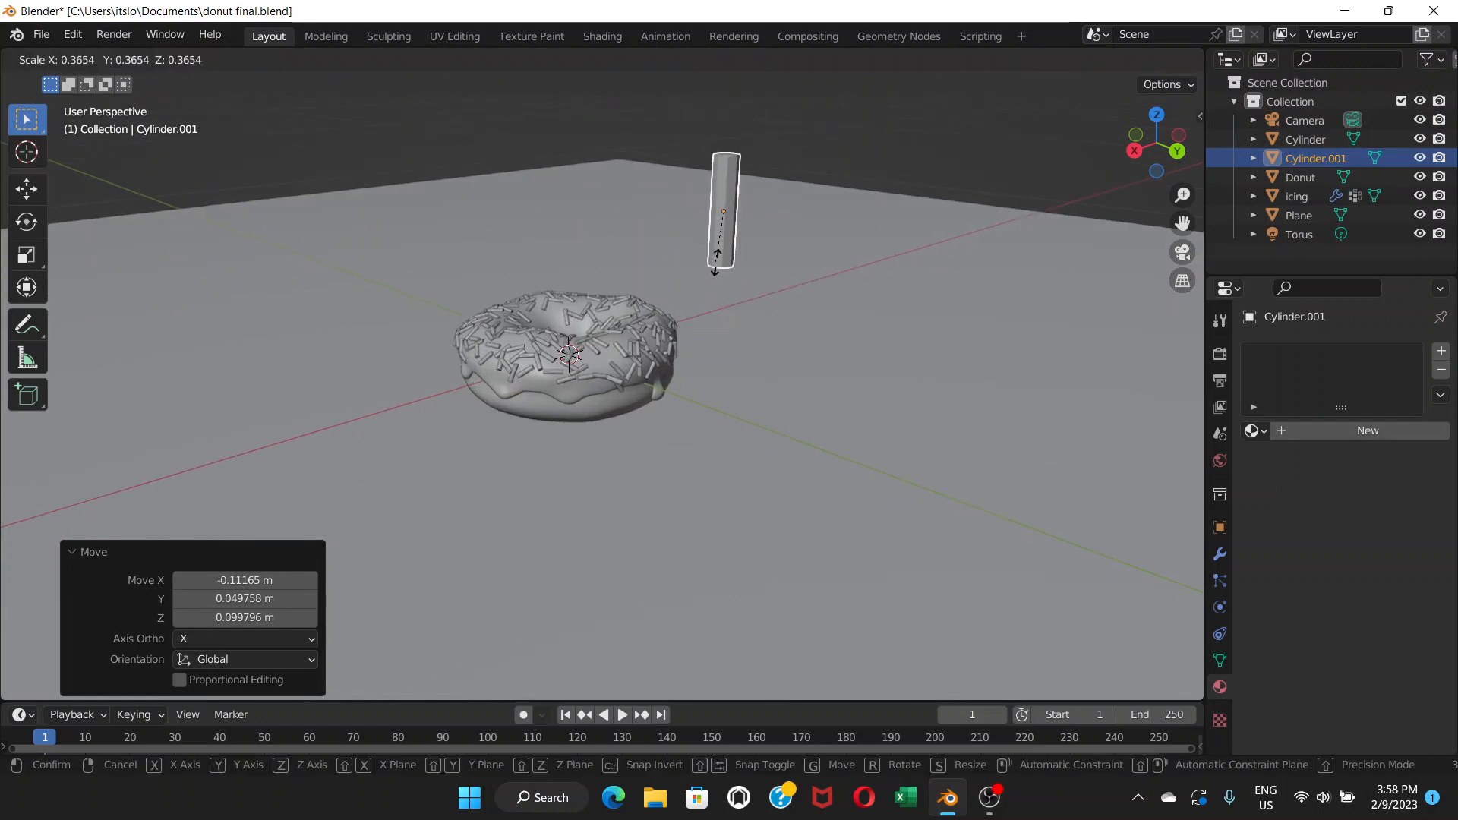
left_click(717, 226)
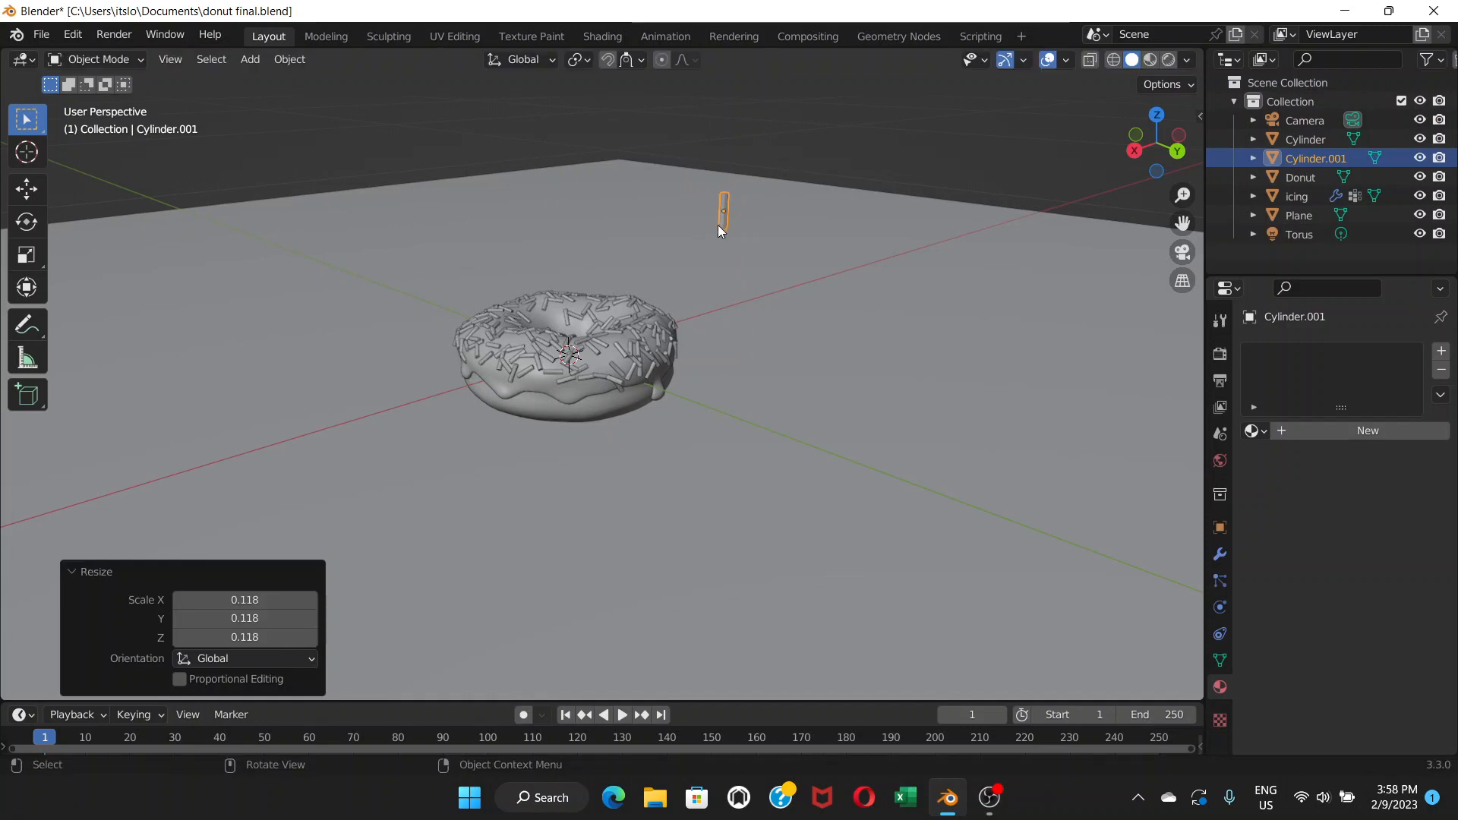
key("g")
left_click(708, 340)
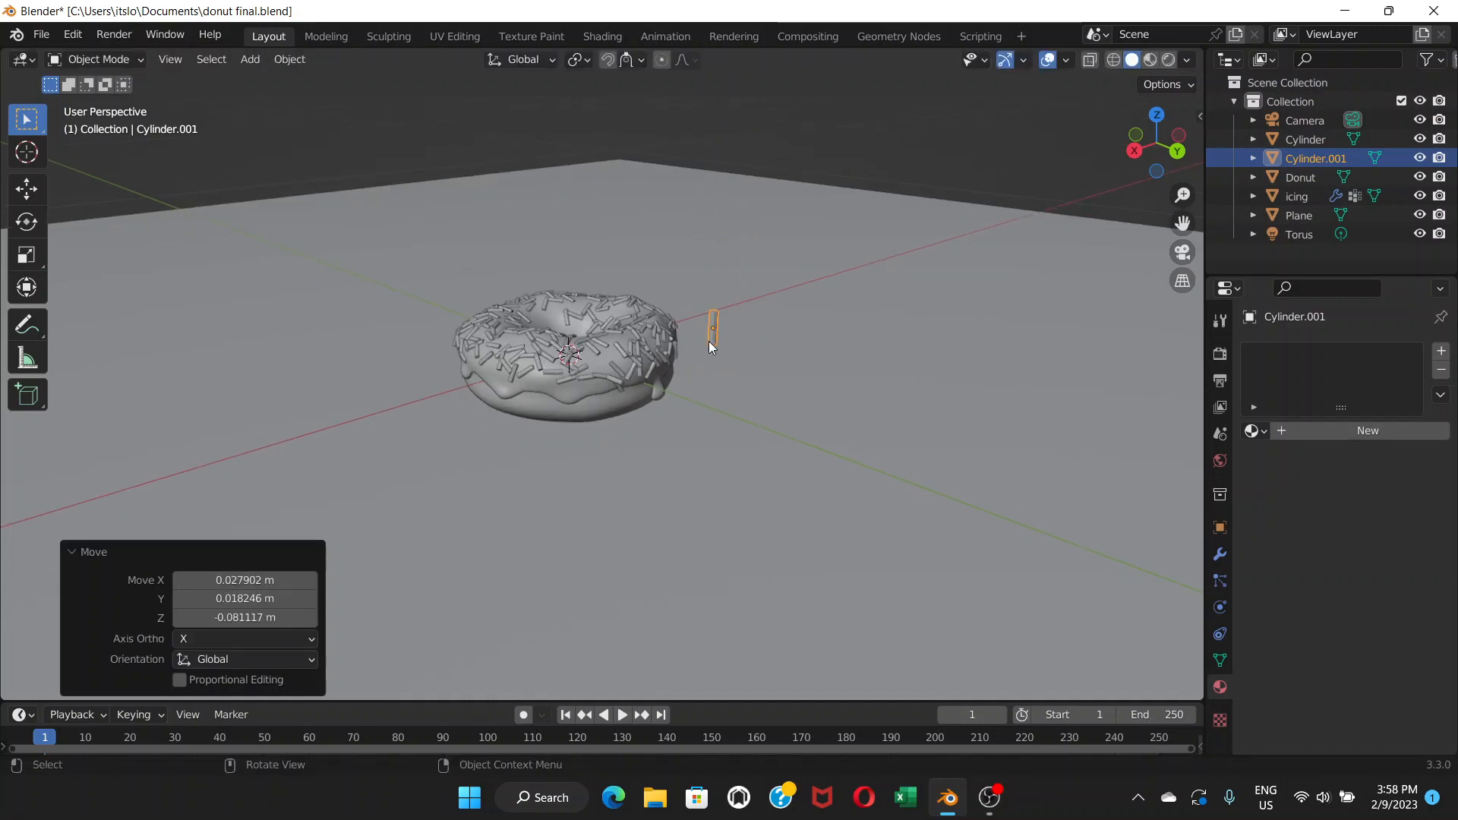
Move the small cylinder about 0.062 m along Y, beyond the original sprinkle
middle_click_drag(708, 340, 810, 325)
key("g")
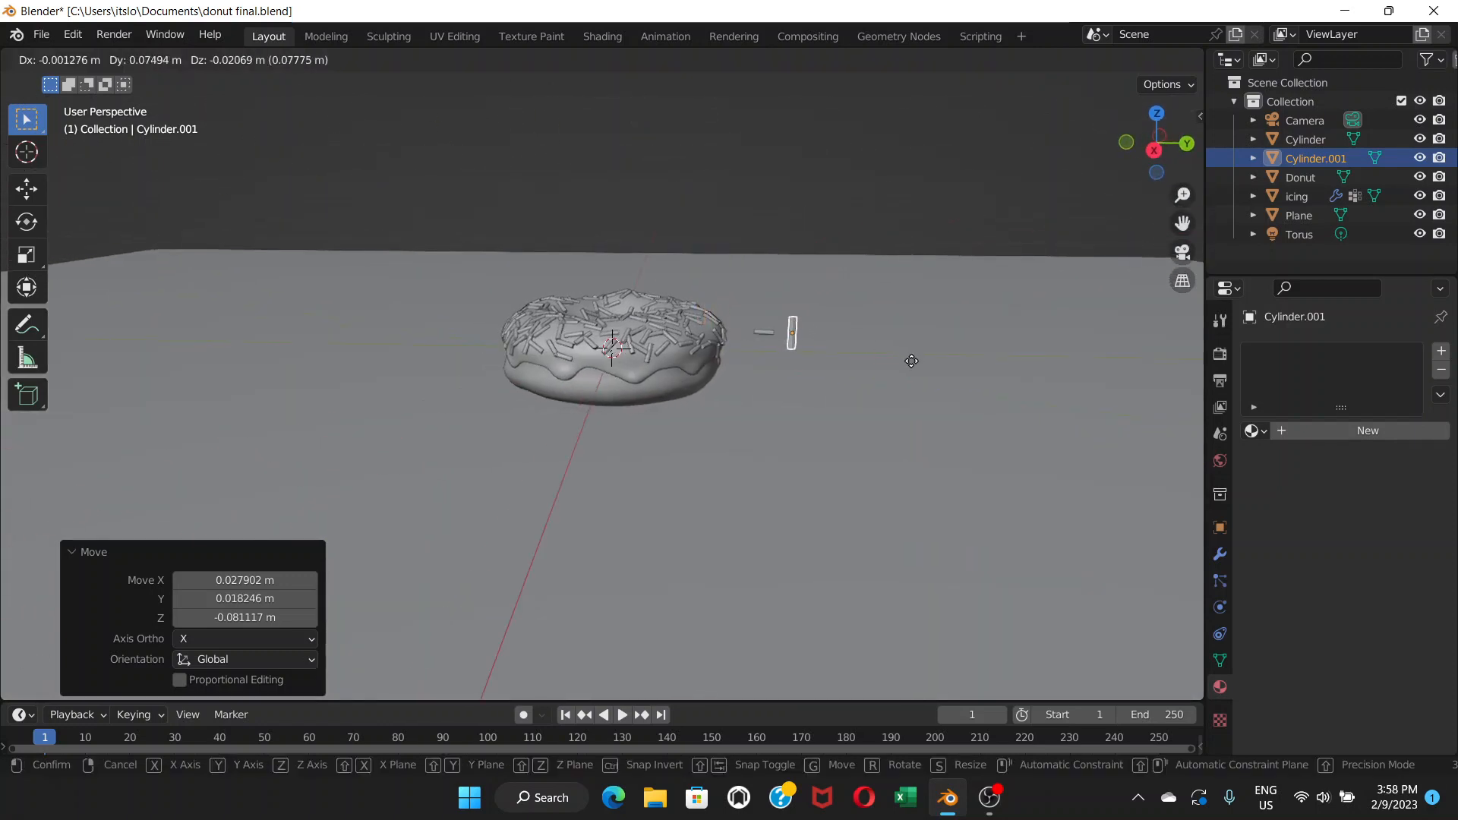
left_click(851, 360)
Scale the cylinder uniformly by about 0.703 and move it up against the end of the original sprinkle
scroll(845, 359, "up", 8)
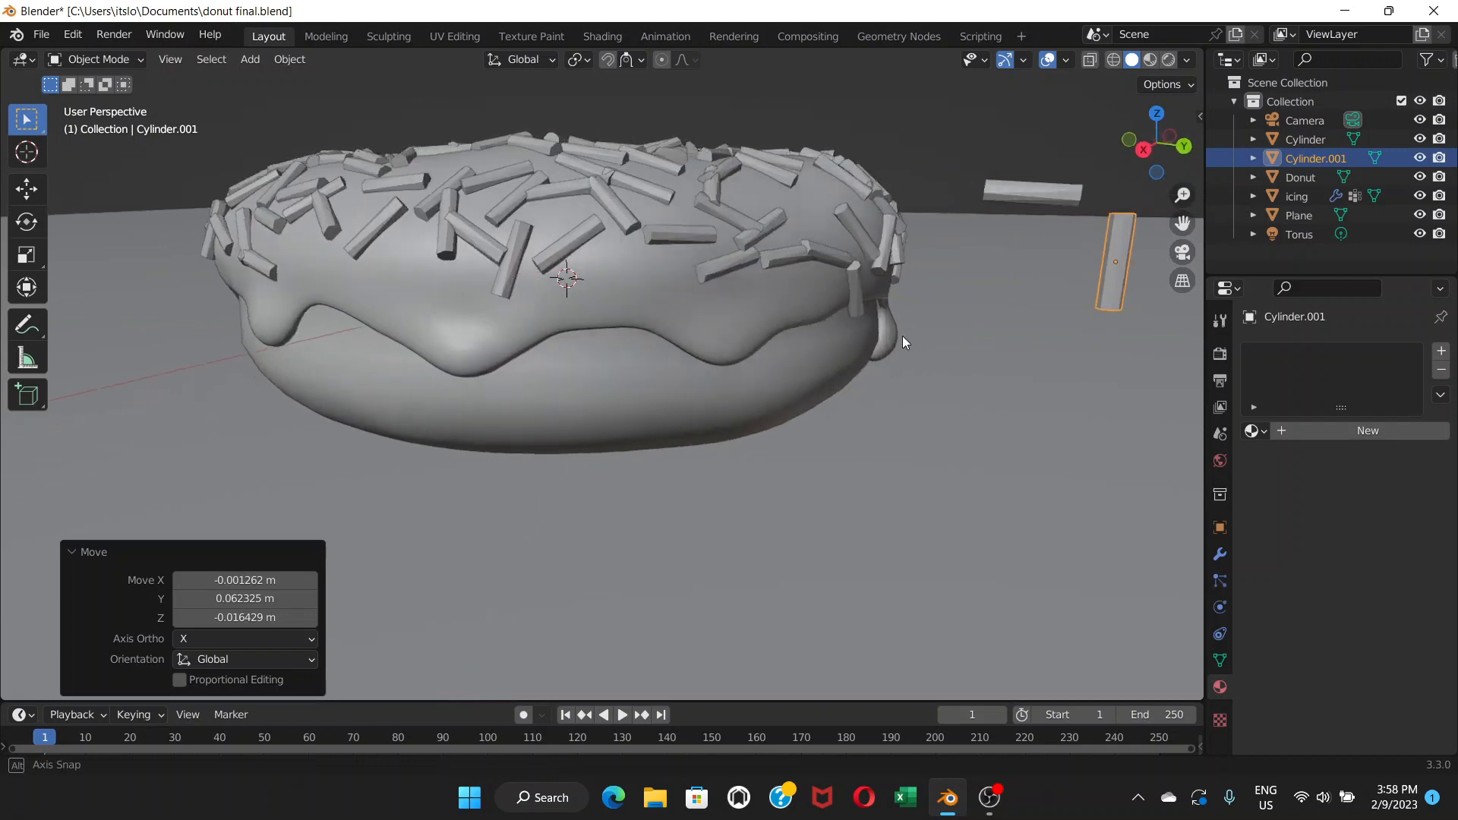
middle_click_drag(904, 341, 970, 339)
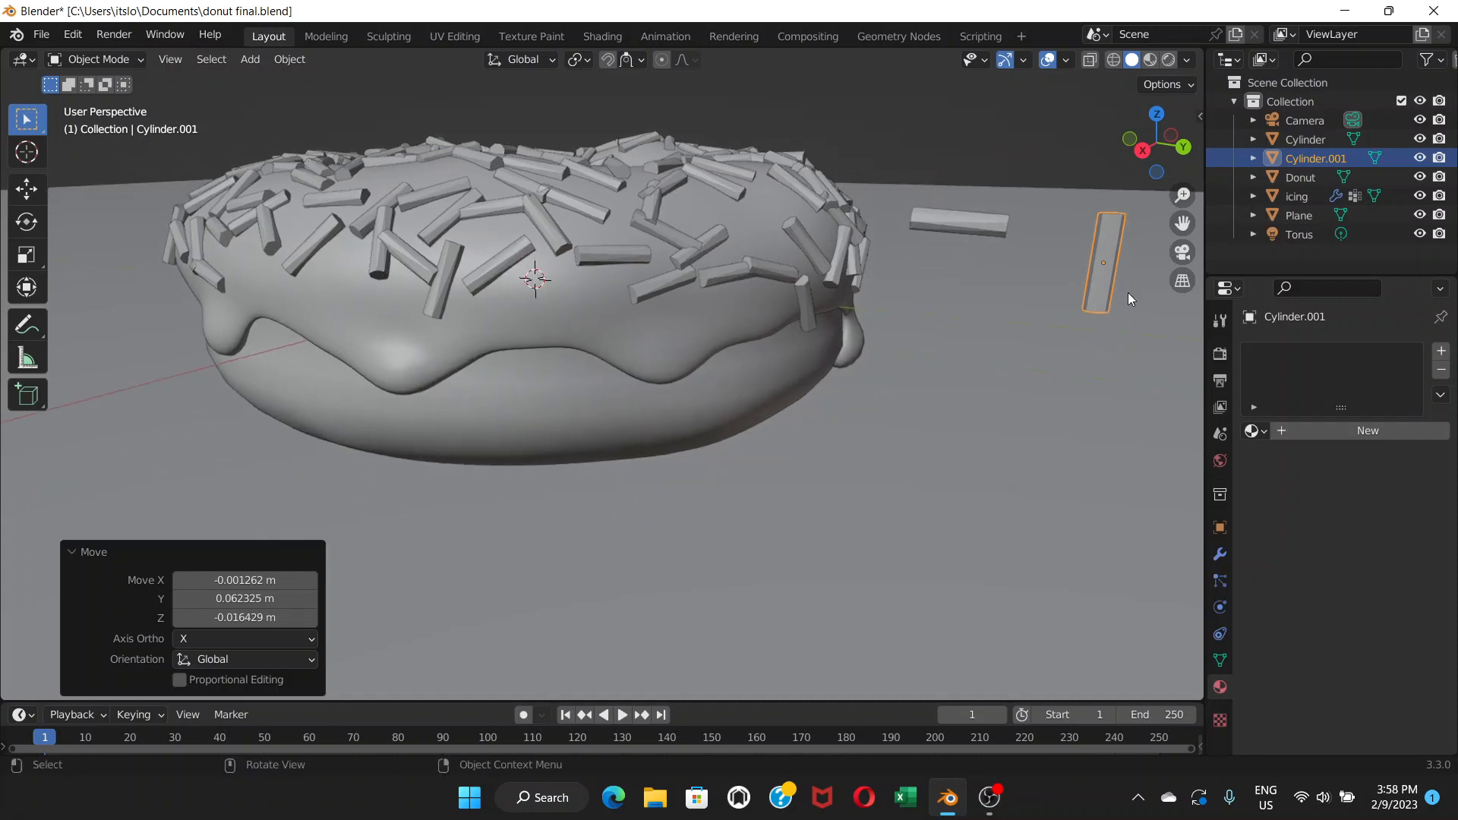
key("s")
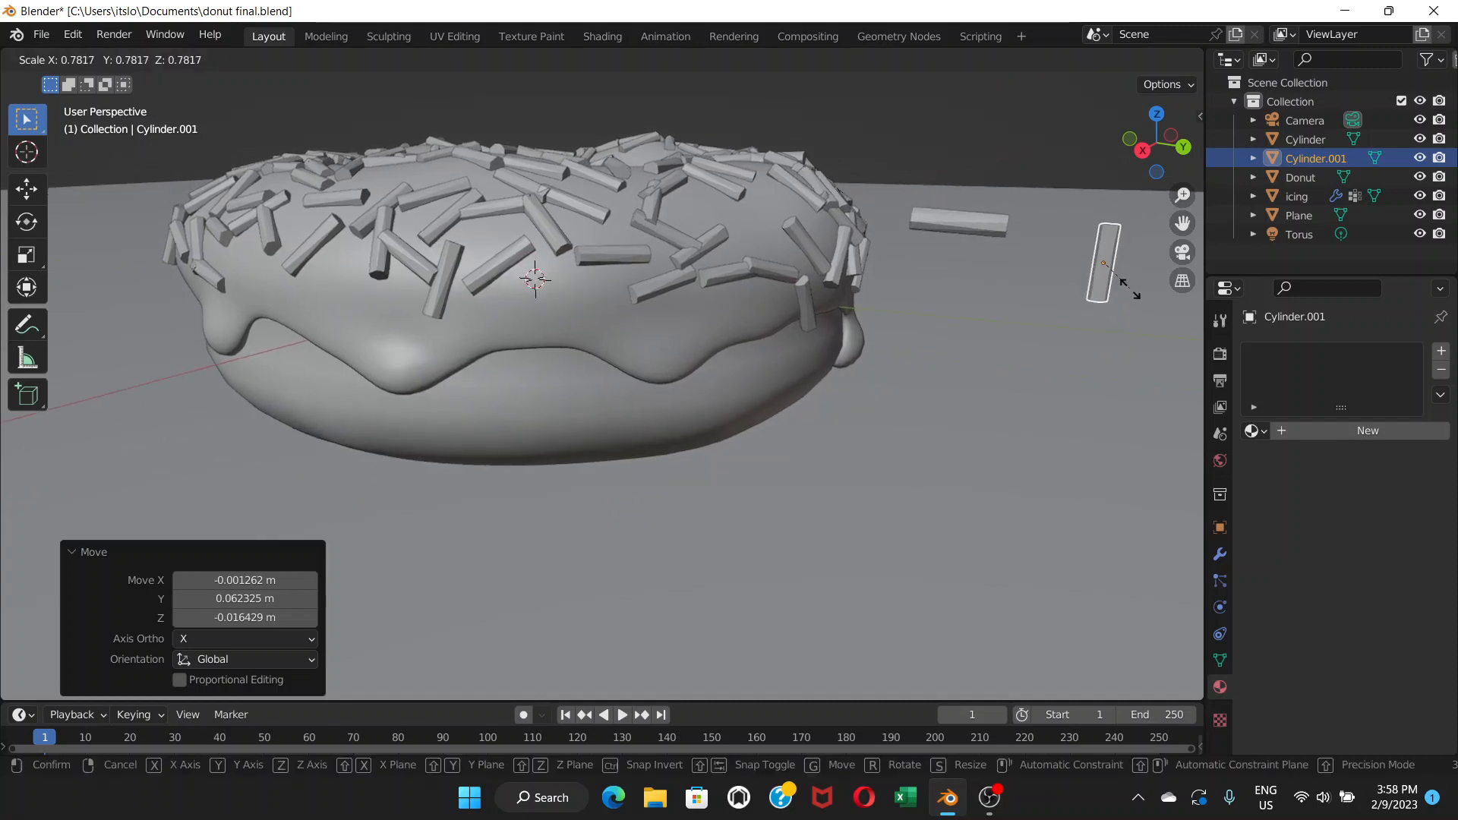
left_click(1127, 286)
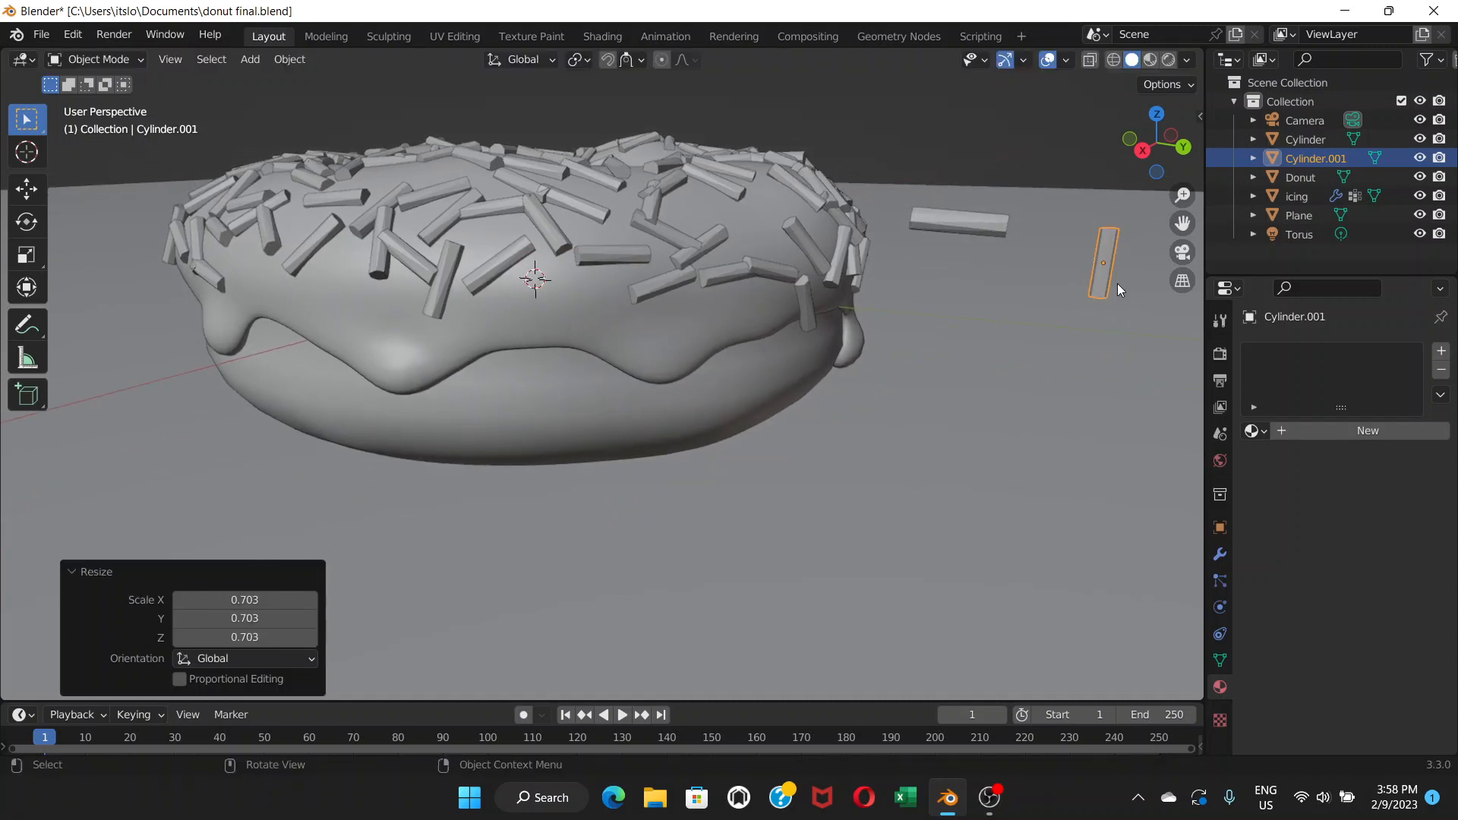
key("g")
left_click(1041, 260)
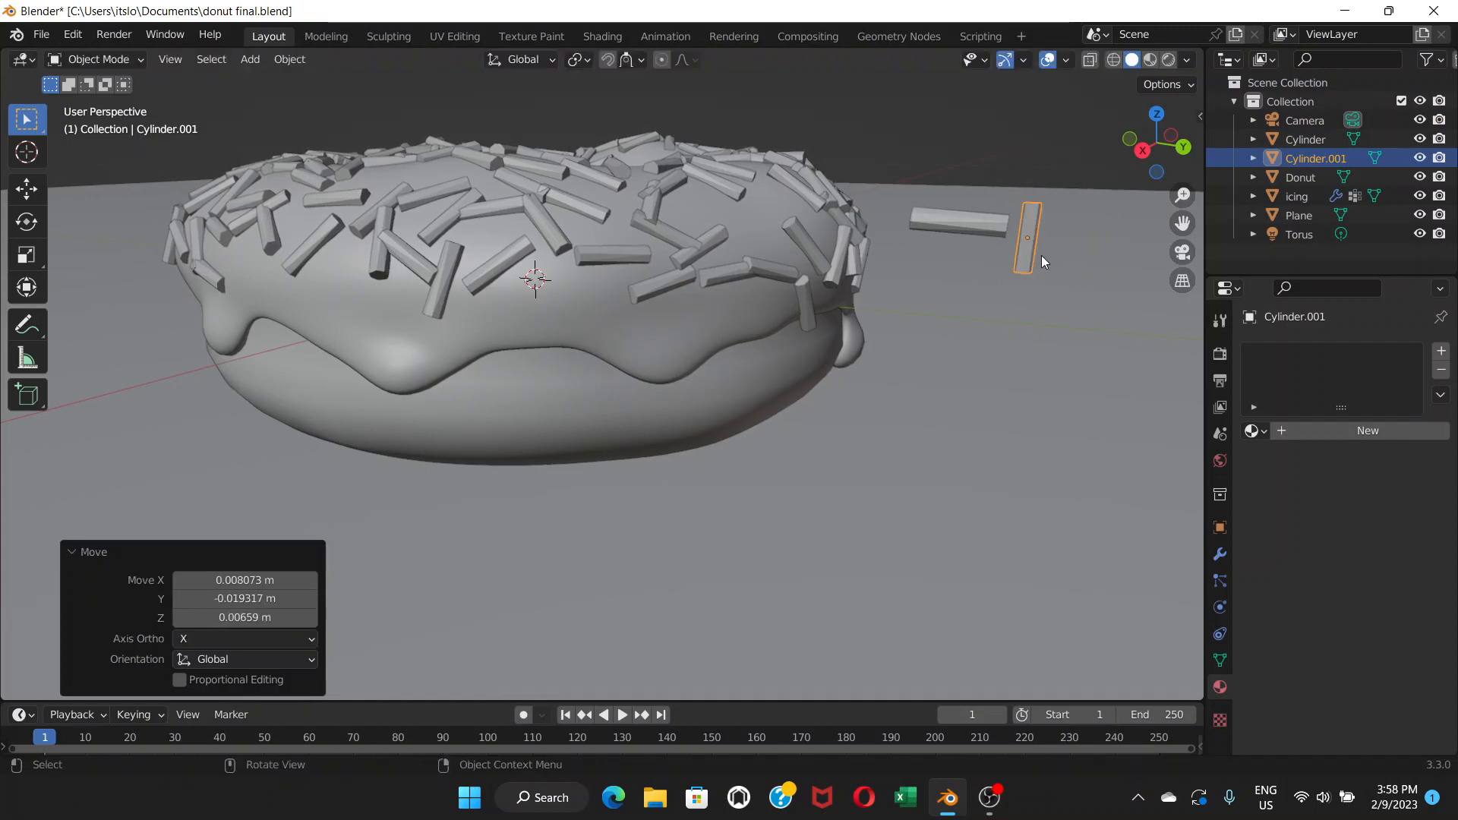
Move the cylinder toward the donut's lower front, about 0.084 m in X and -0.048 m in Y
middle_click_drag(1041, 256, 999, 305)
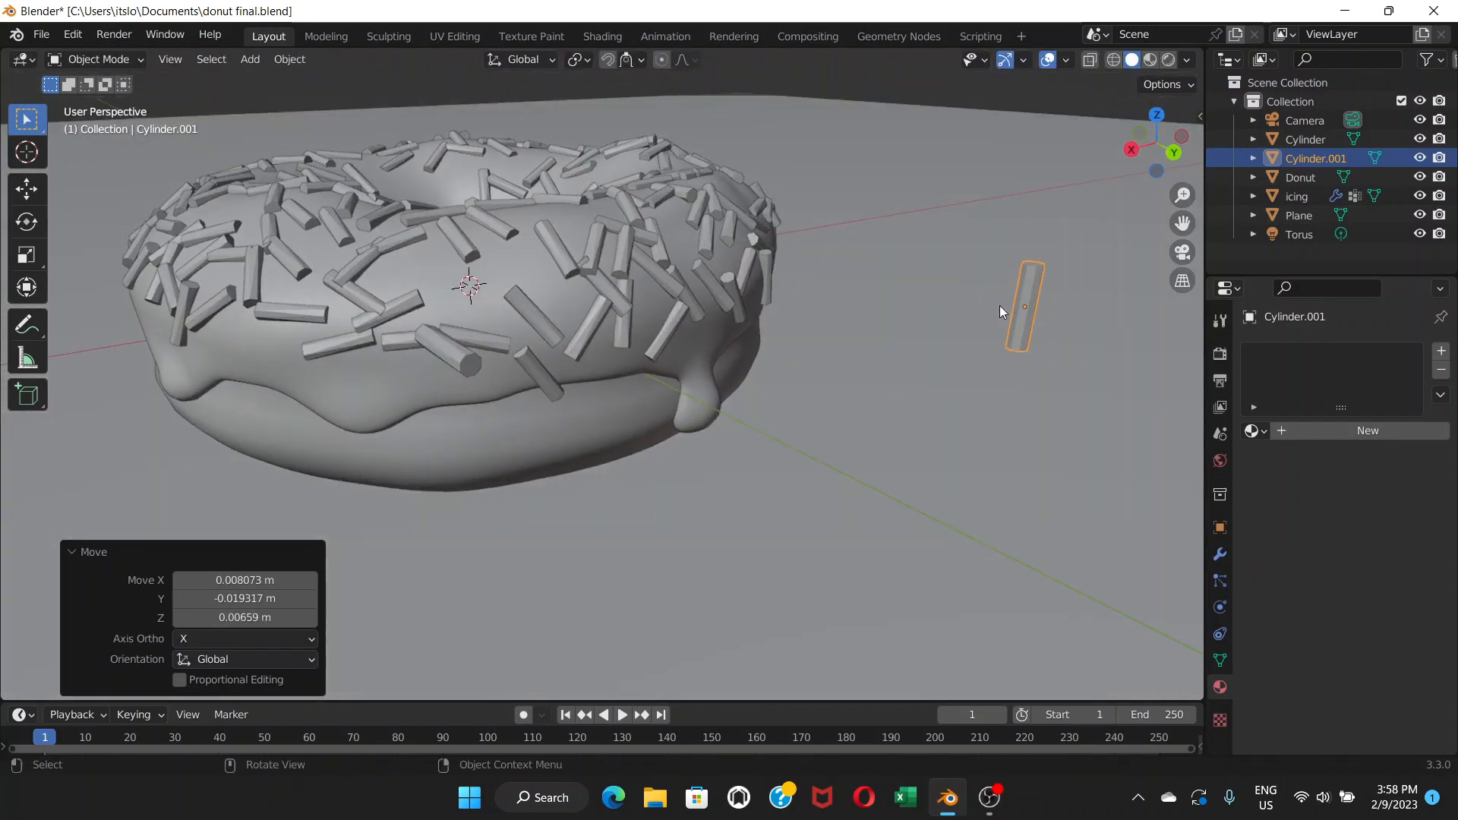
key("g")
left_click(555, 408)
middle_click_drag(553, 410, 777, 360)
scroll(777, 360, "down", 2)
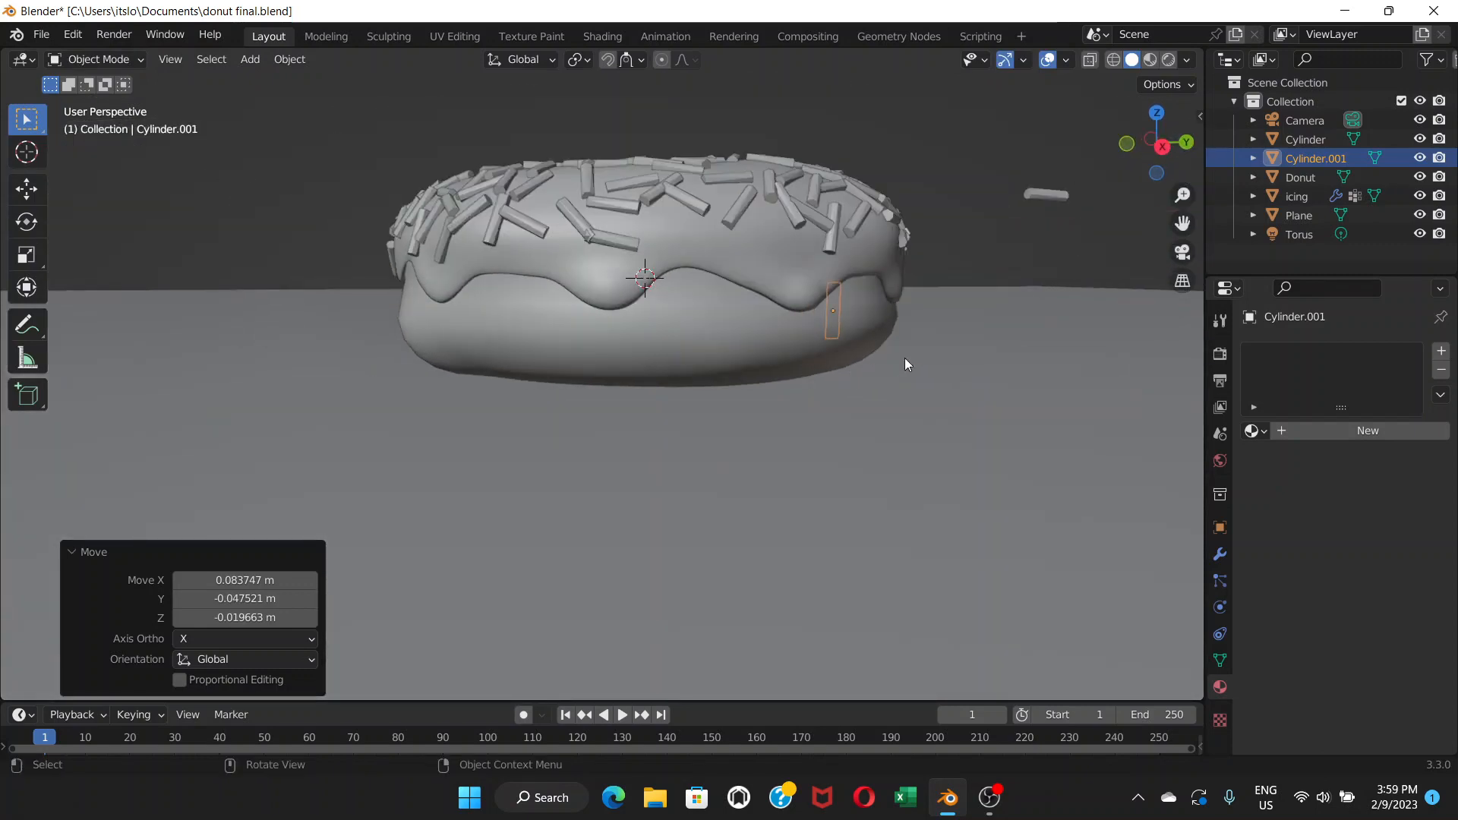
Move the cylinder back out from the donut and place it upright beside the original loose sprinkle
key("g")
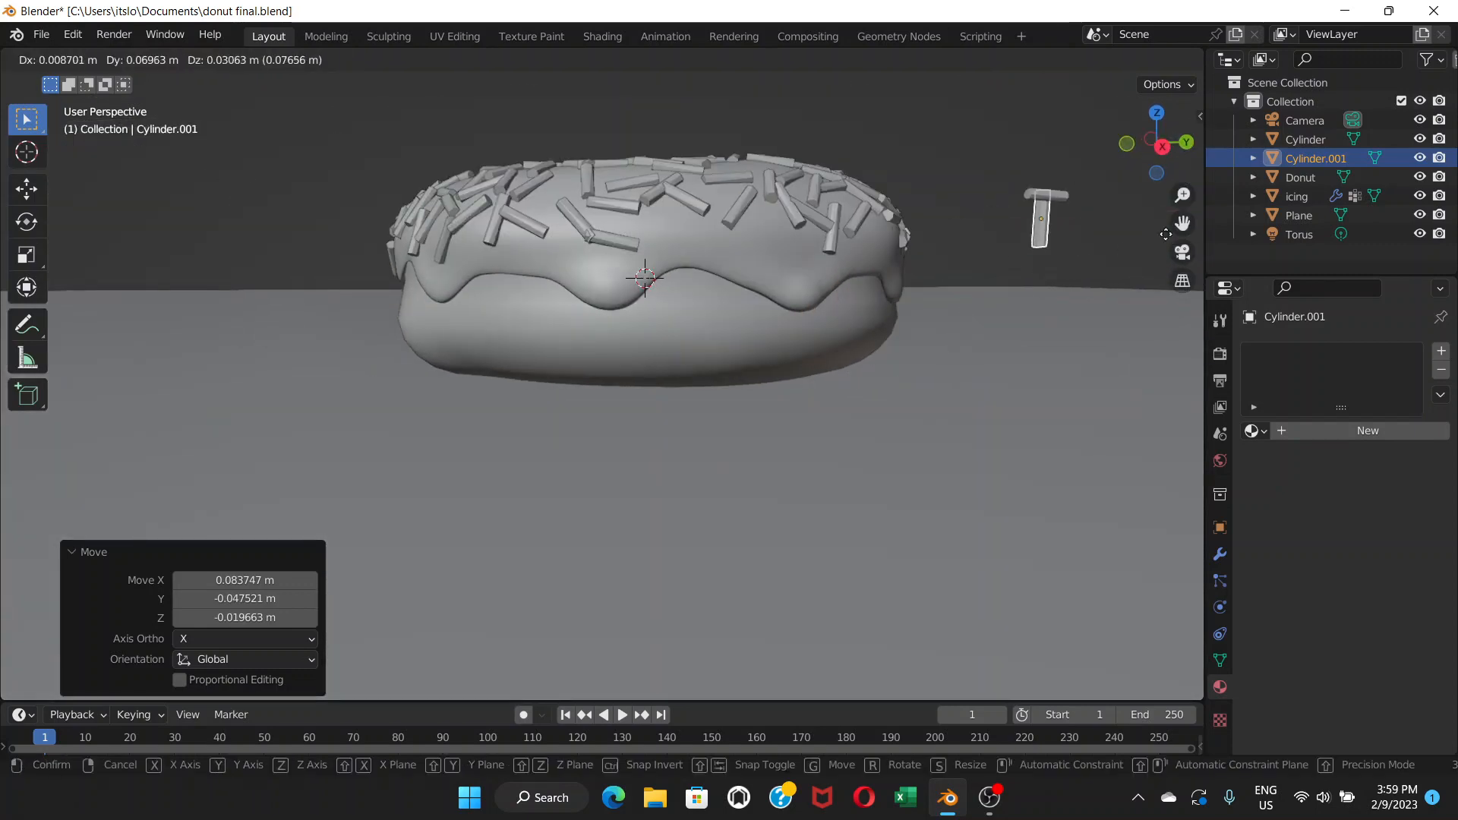
left_click(1145, 242)
middle_click_drag(1145, 235, 1036, 267)
key("g")
left_click(913, 304)
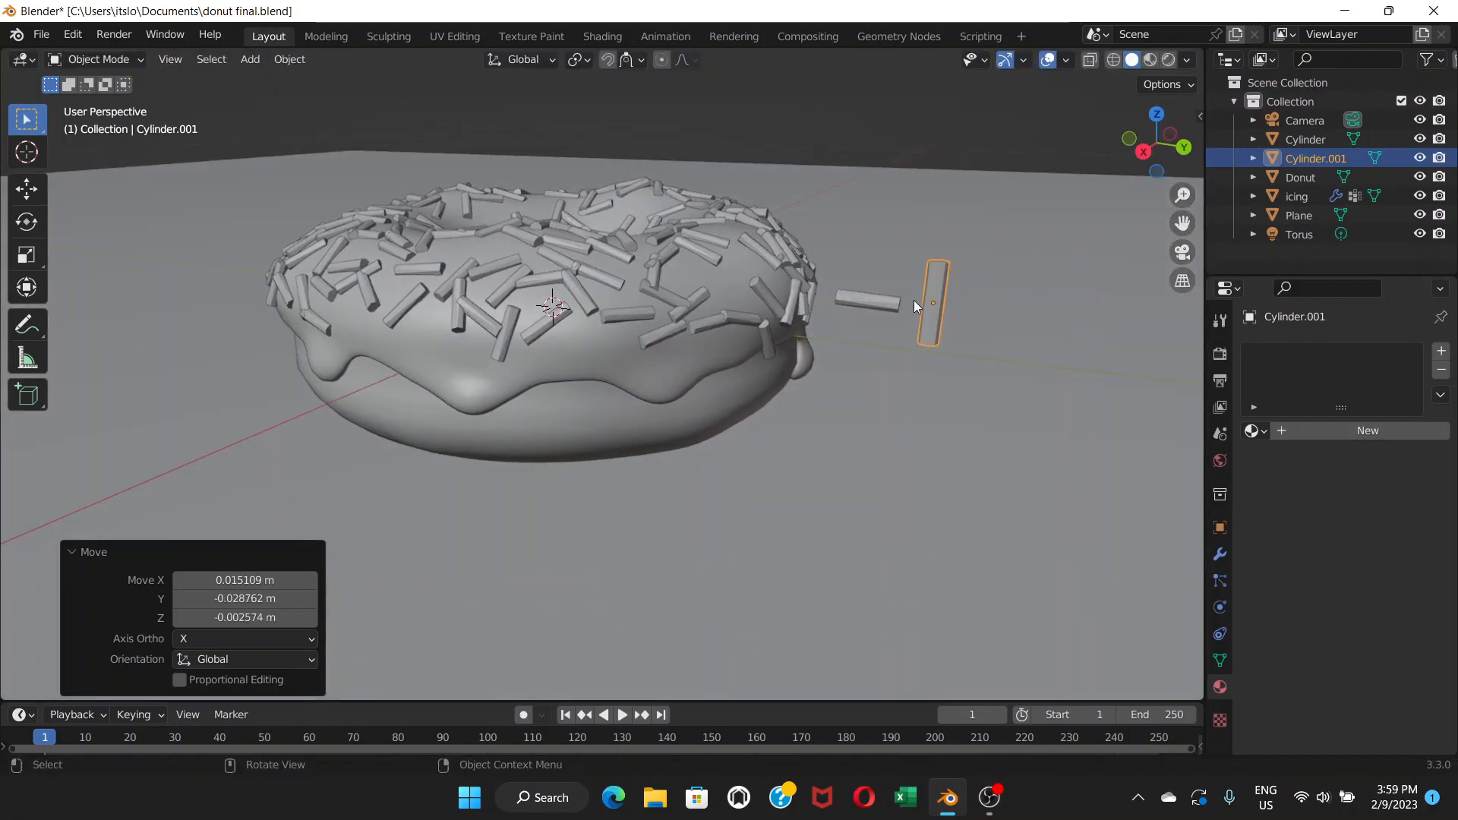
Scale the upright cylinder uniformly by about 0.658 to match the original sprinkle's size
mouse_move(914, 299)
middle_mouse_down()
mouse_move(955, 289)
mouse_move(936, 297)
middle_mouse_up()
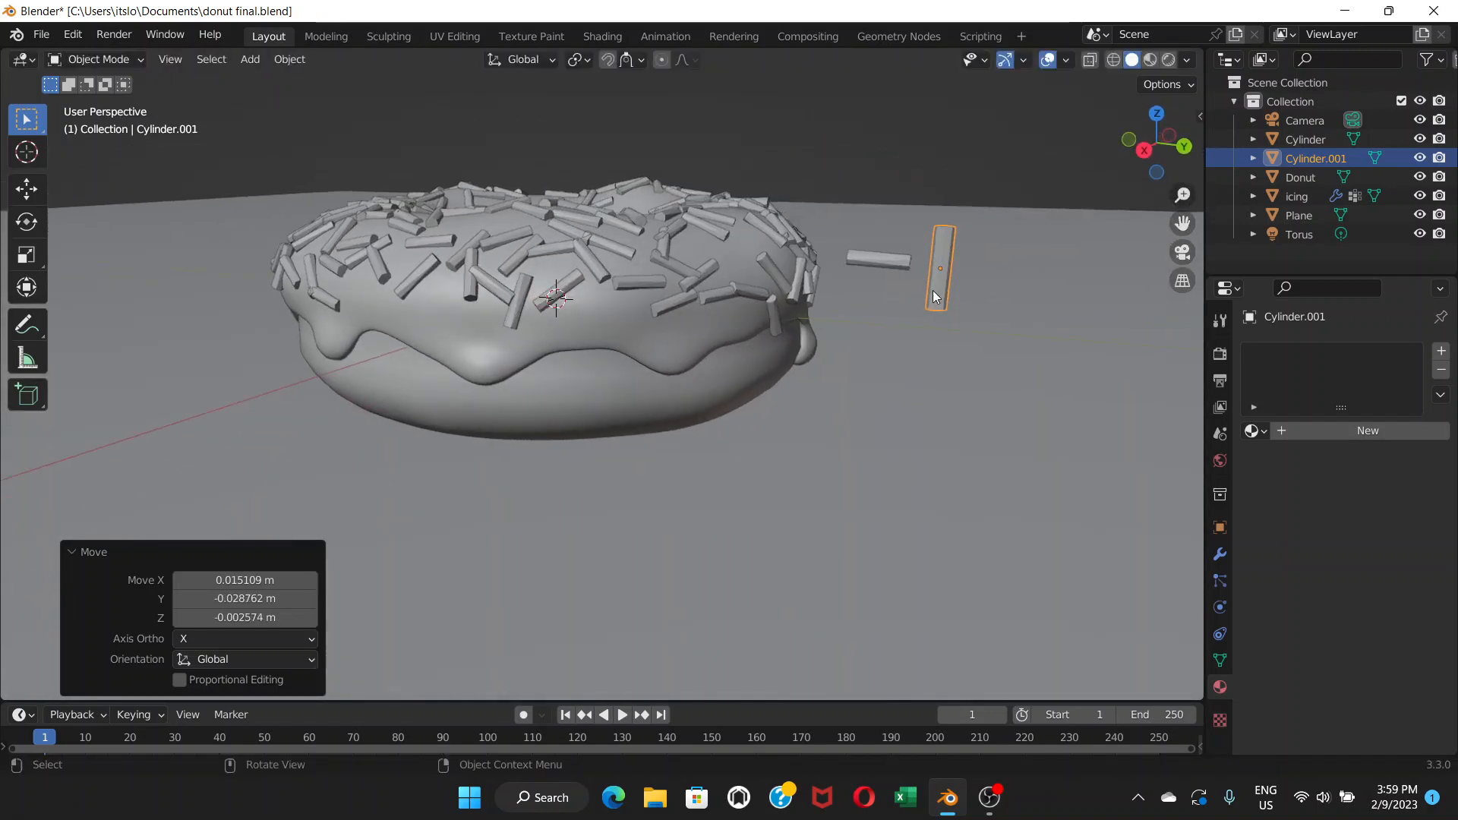
scroll(932, 285, "up", 2)
scroll(932, 284, "up", 3)
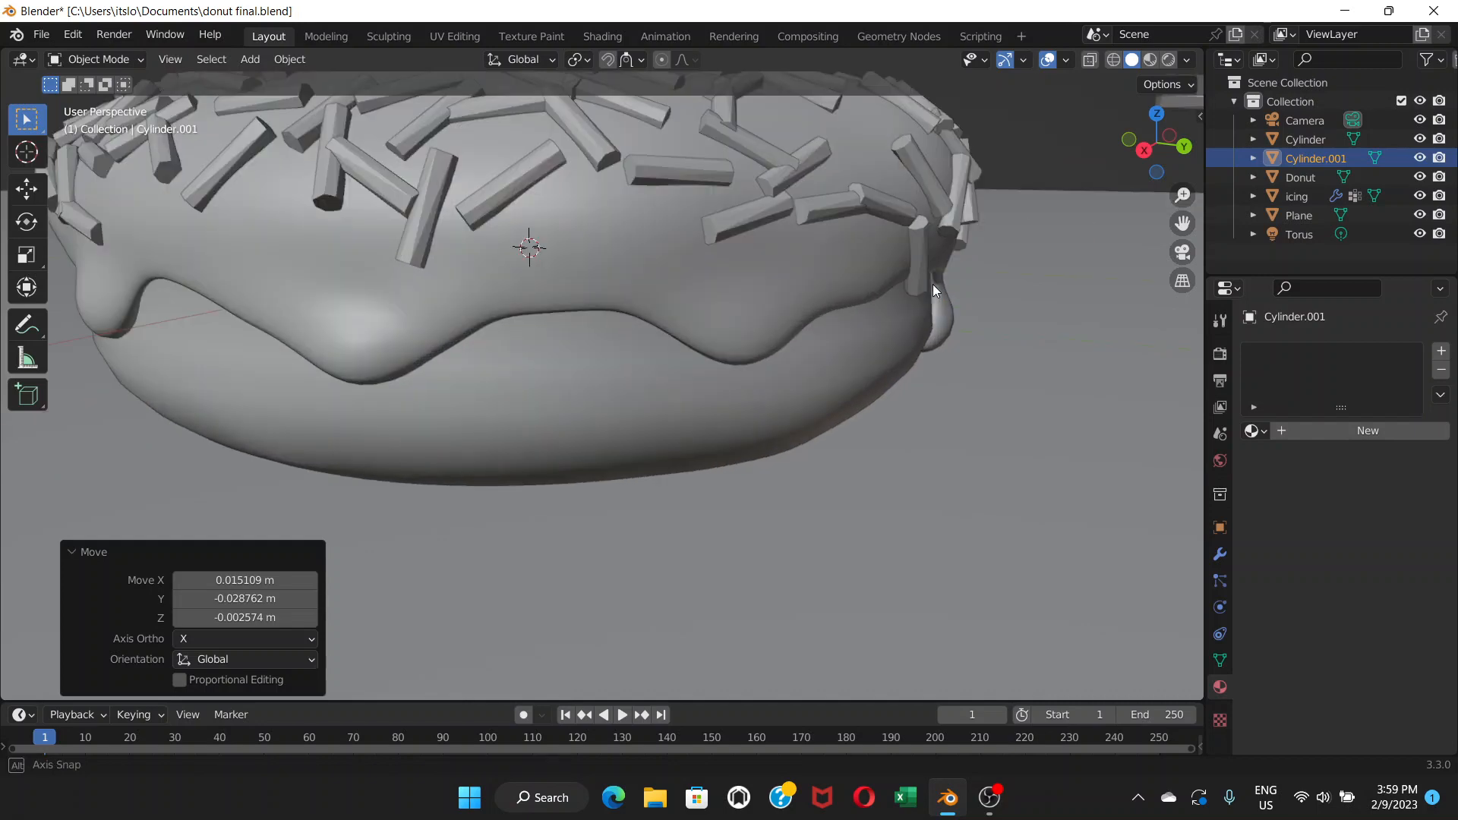
middle_click_drag(933, 284, 904, 307)
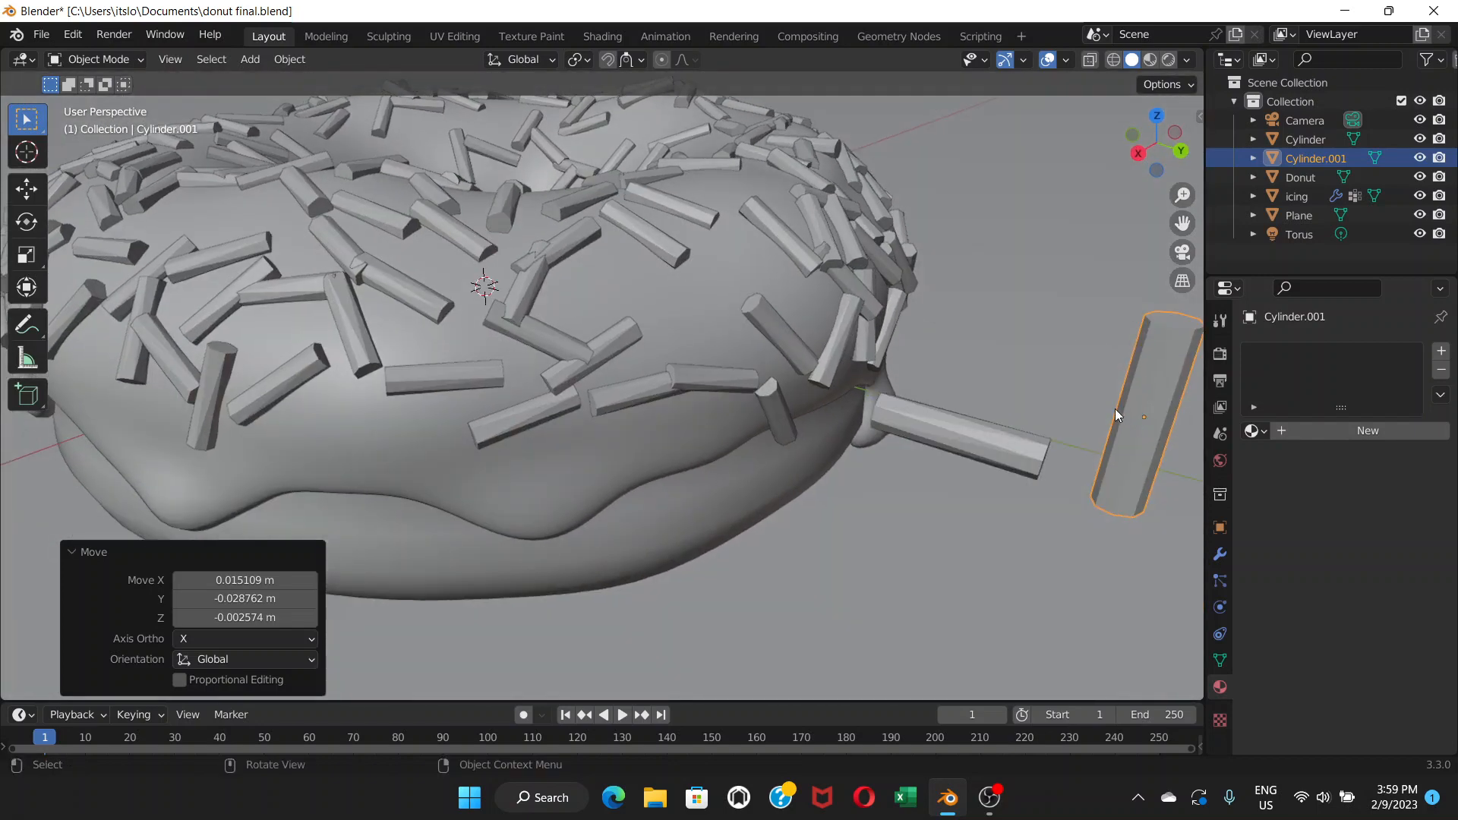
key("s")
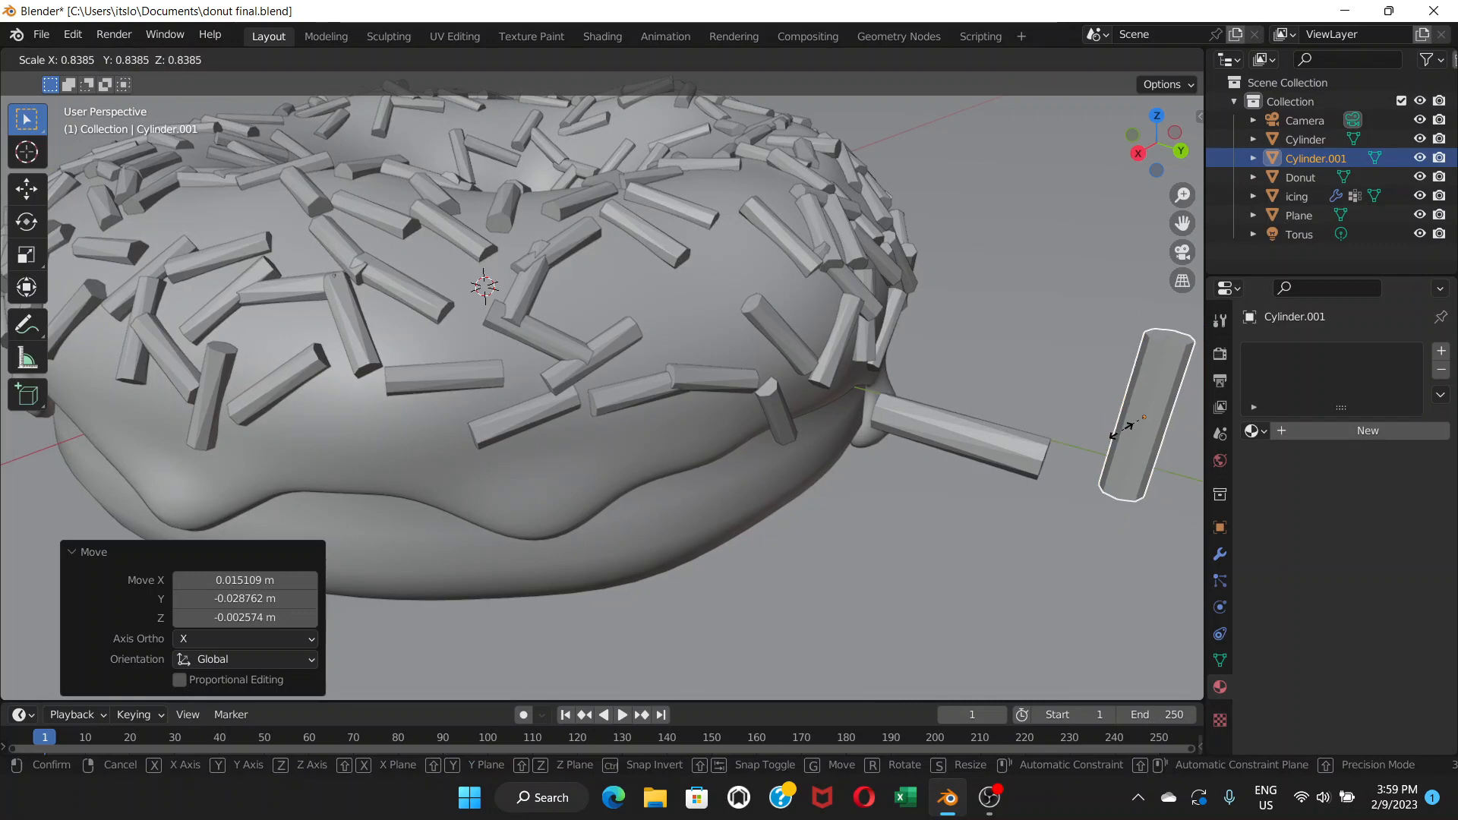
left_click(1127, 422)
Rotate the cylinder by -90° in the view plane so it lies horizontally like the original sprinkle
middle_click_drag(1126, 419, 984, 448)
scroll(1121, 391, "up", 2)
scroll(1120, 391, "down", 4)
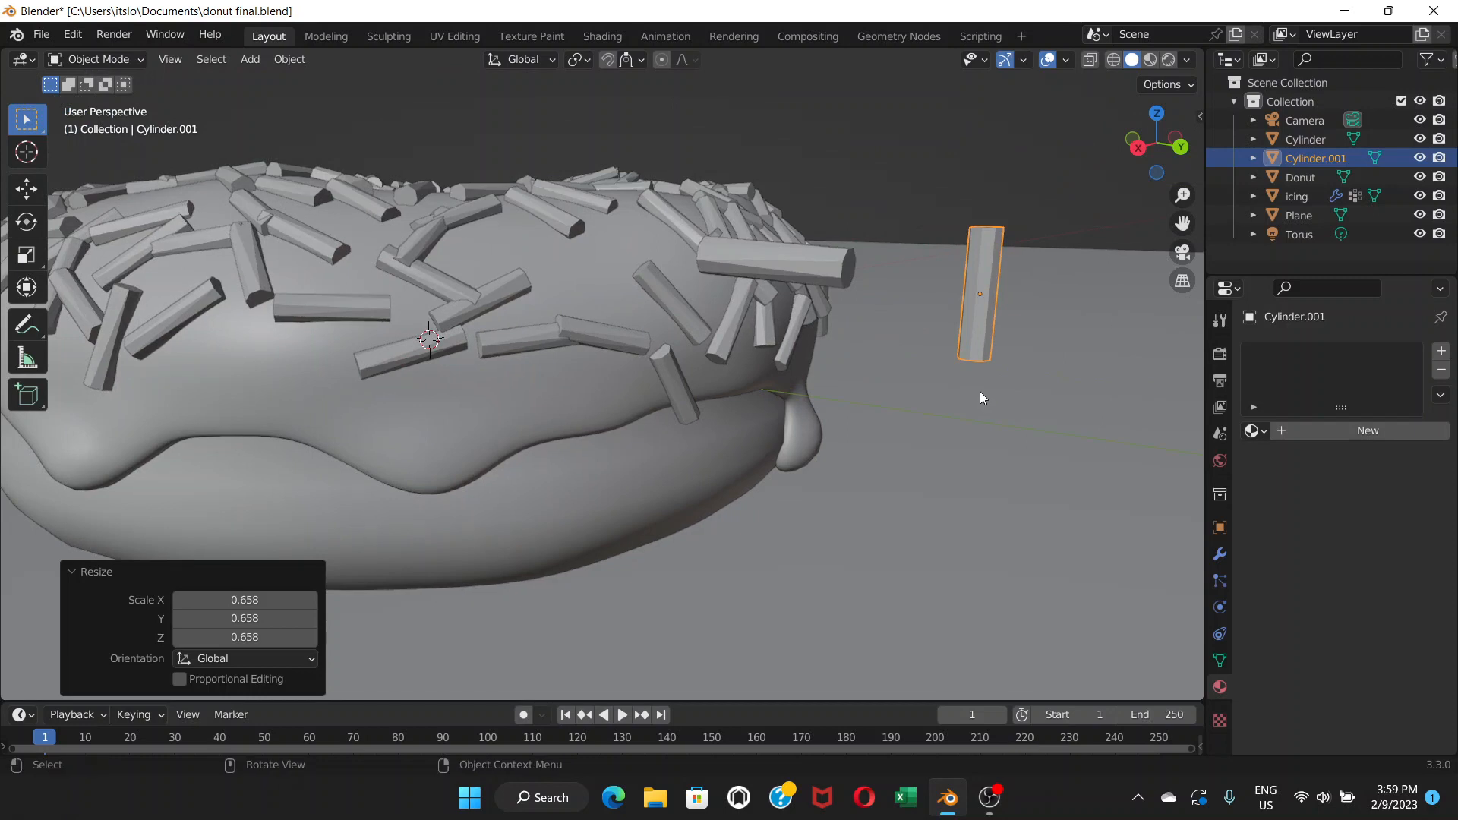
middle_click_drag(979, 391, 896, 397)
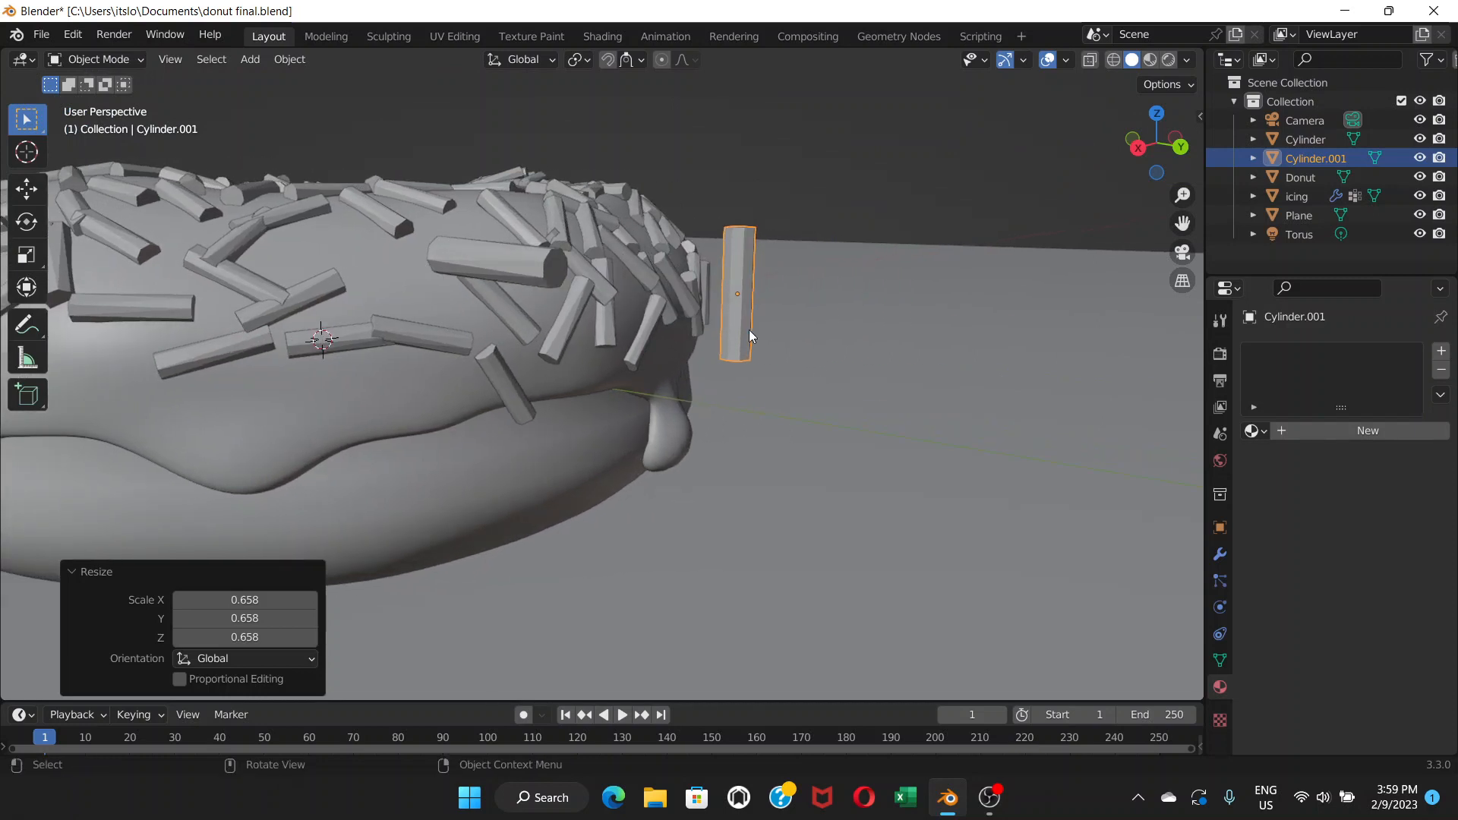
key("r")
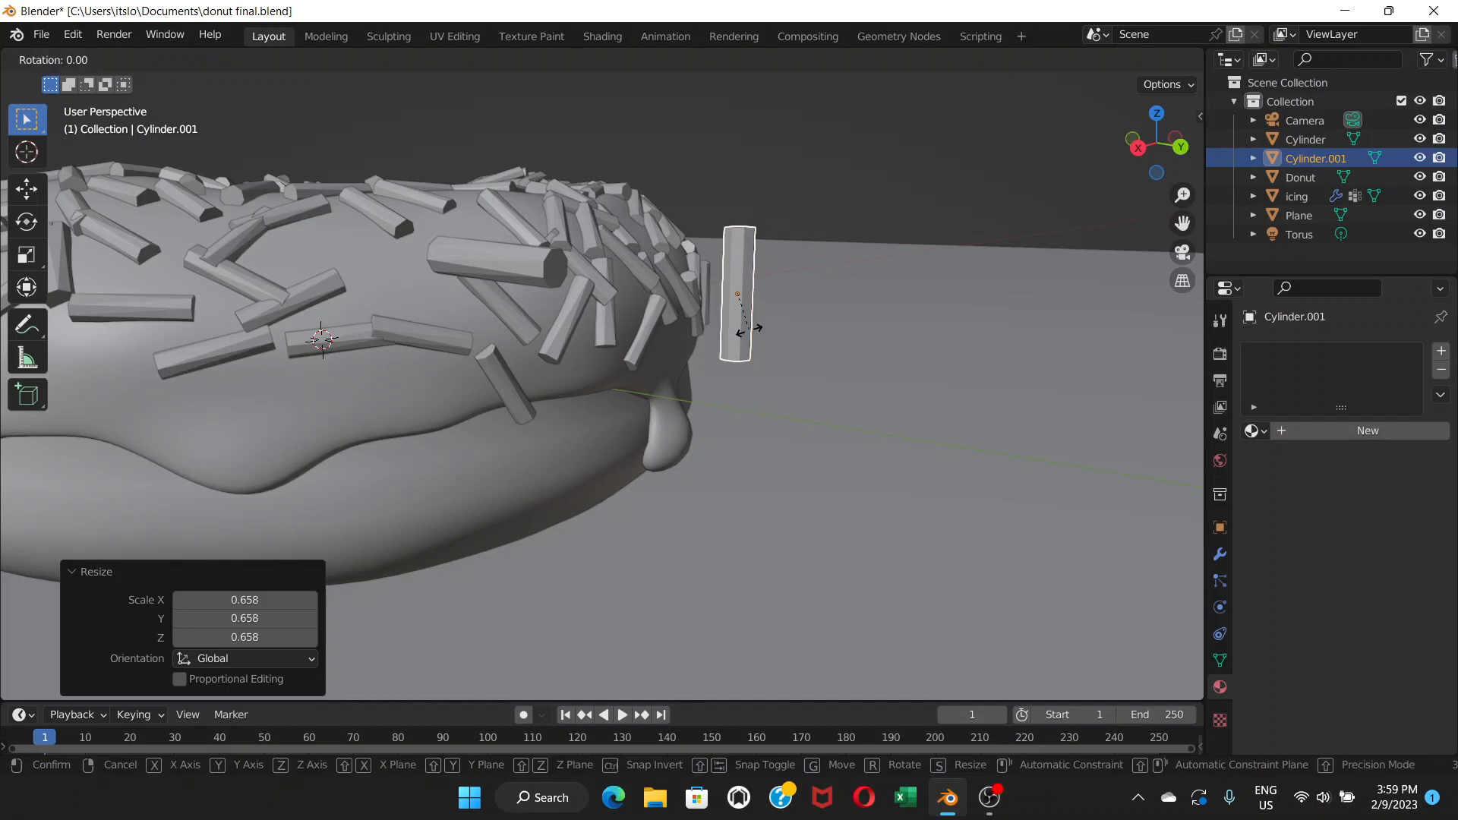
type("-90")
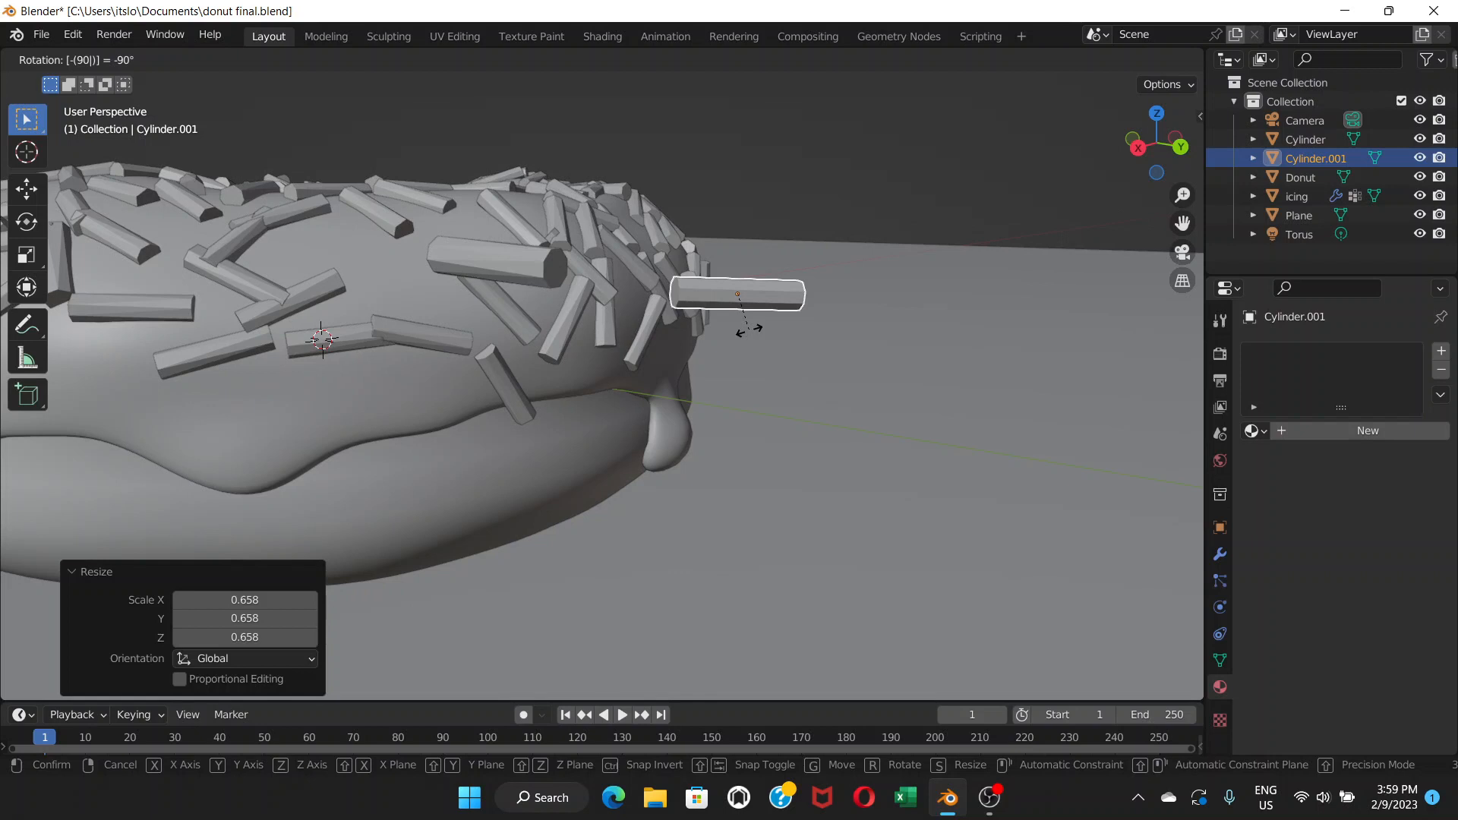
key("Return")
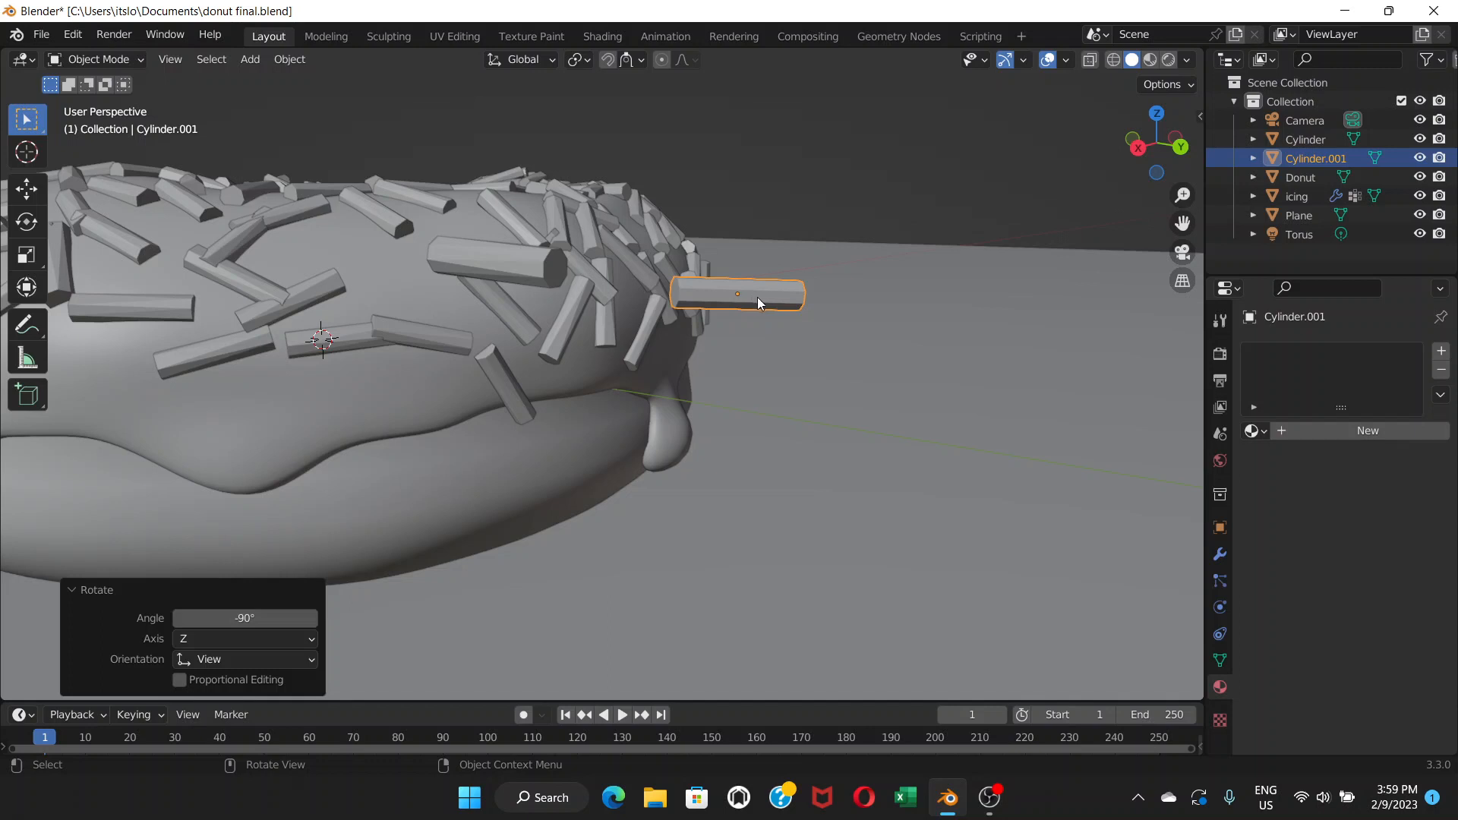
Apply the scale and the rotation to the new sprinkle cylinder
key("ctrl+a")
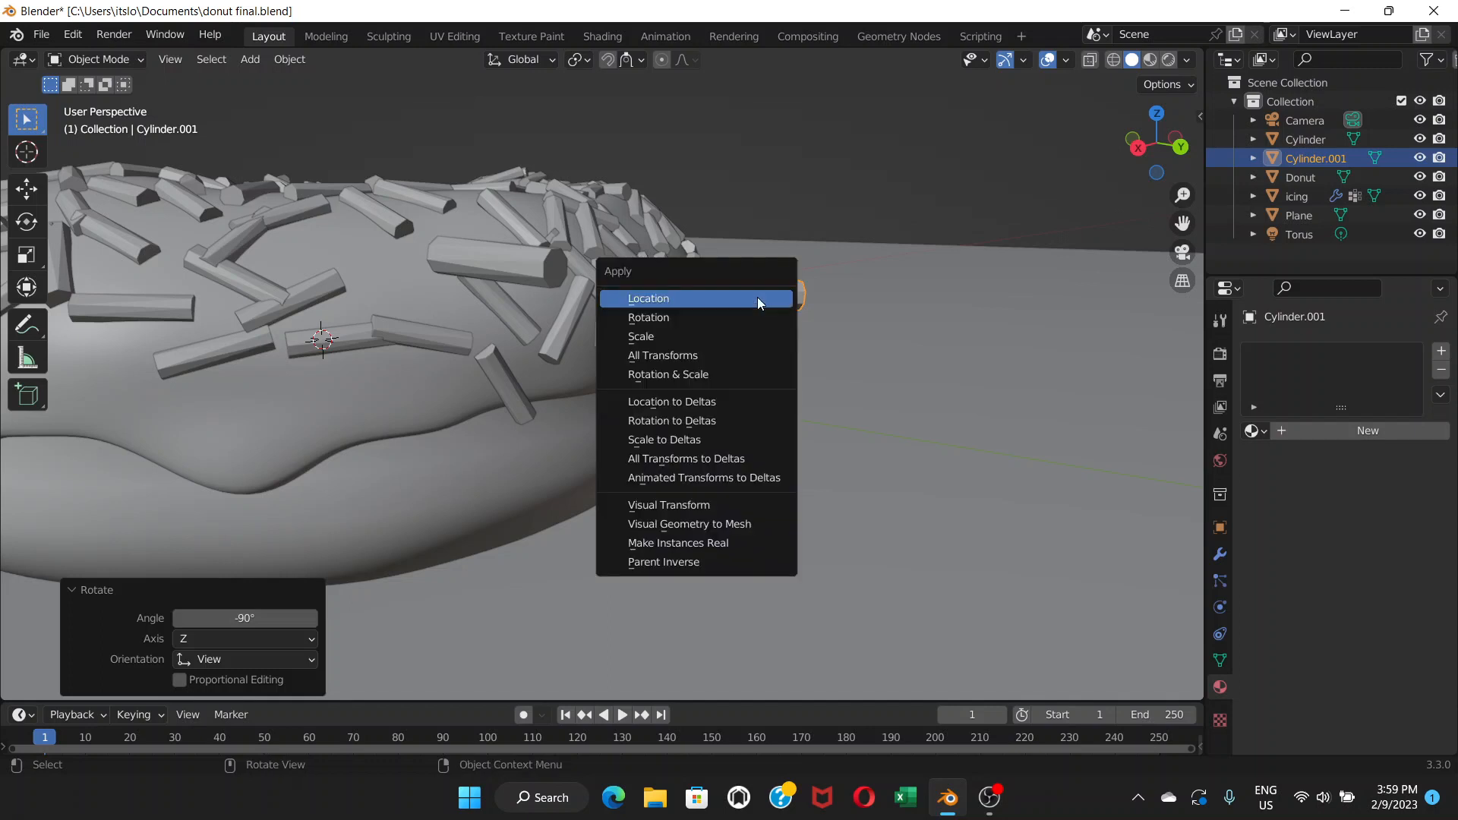
left_click(657, 337)
key("ctrl+a")
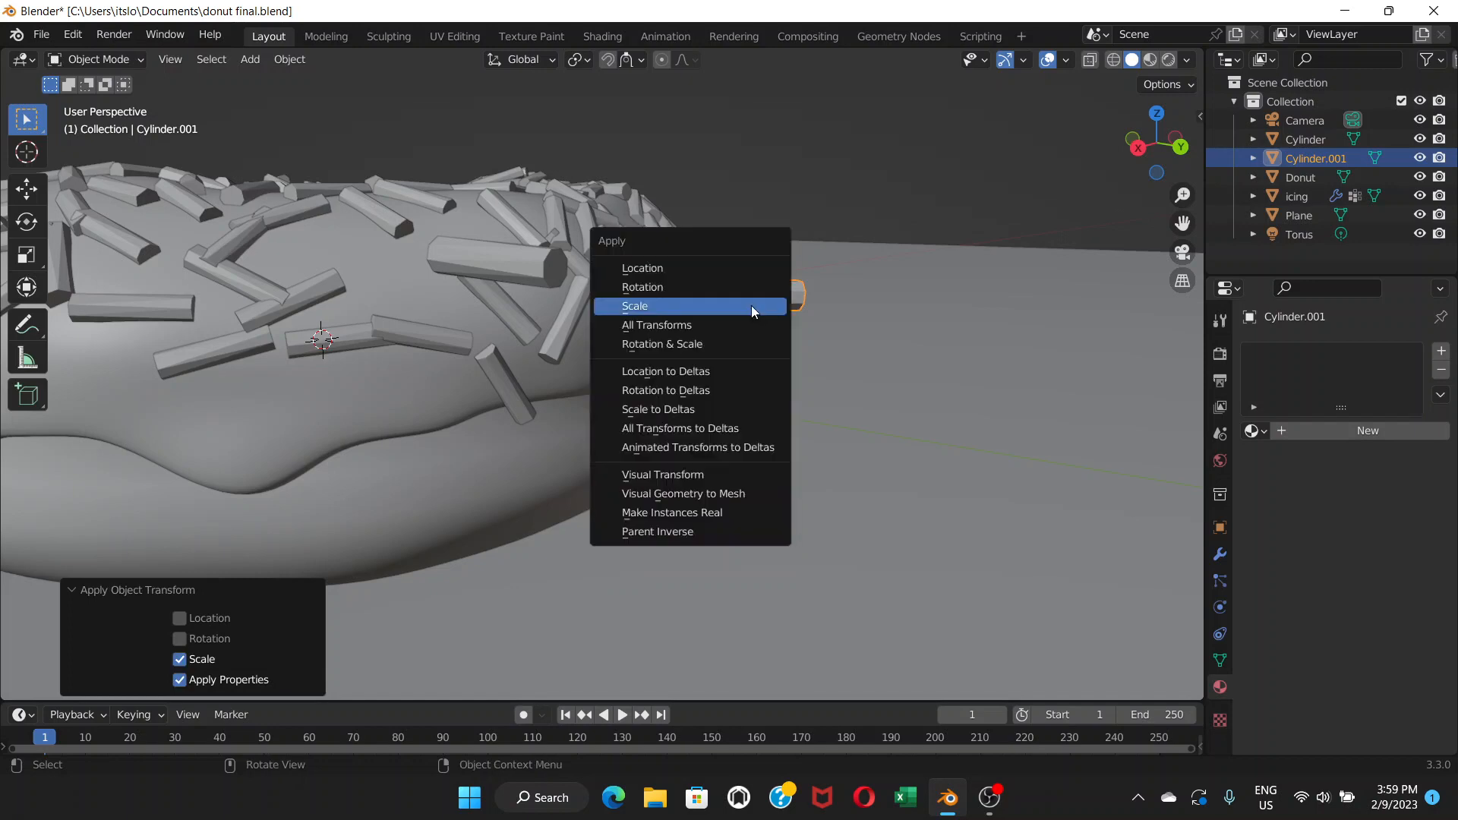
left_click(722, 288)
Switch to the Geometry Nodes workspace and bring the whole donut with both loose sprinkles into view
middle_click_drag(697, 312, 862, 381)
scroll(737, 319, "down", 2)
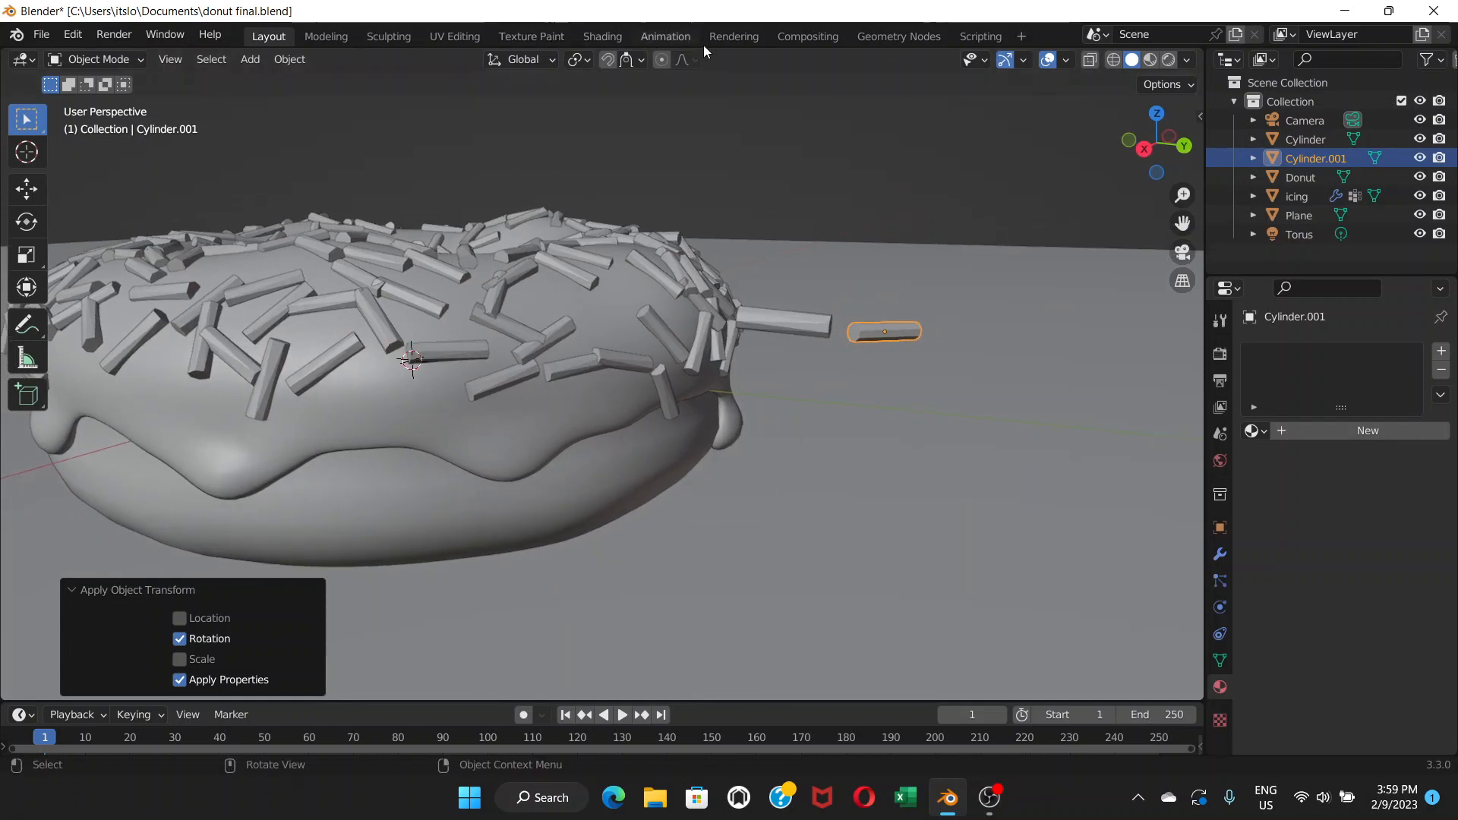
left_click(896, 38)
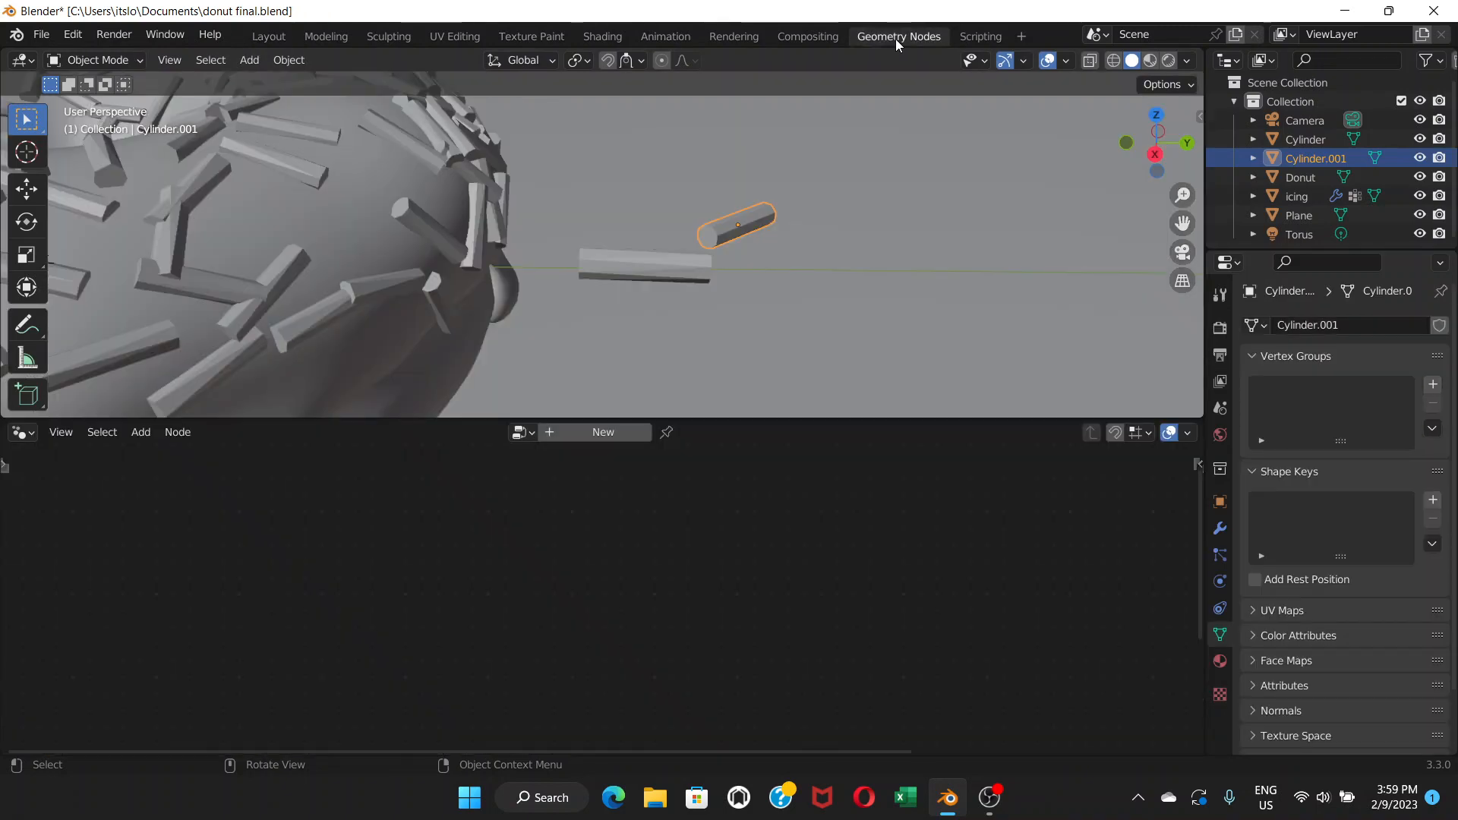
scroll(579, 197, "down", 3)
middle_click_drag(577, 198, 550, 228)
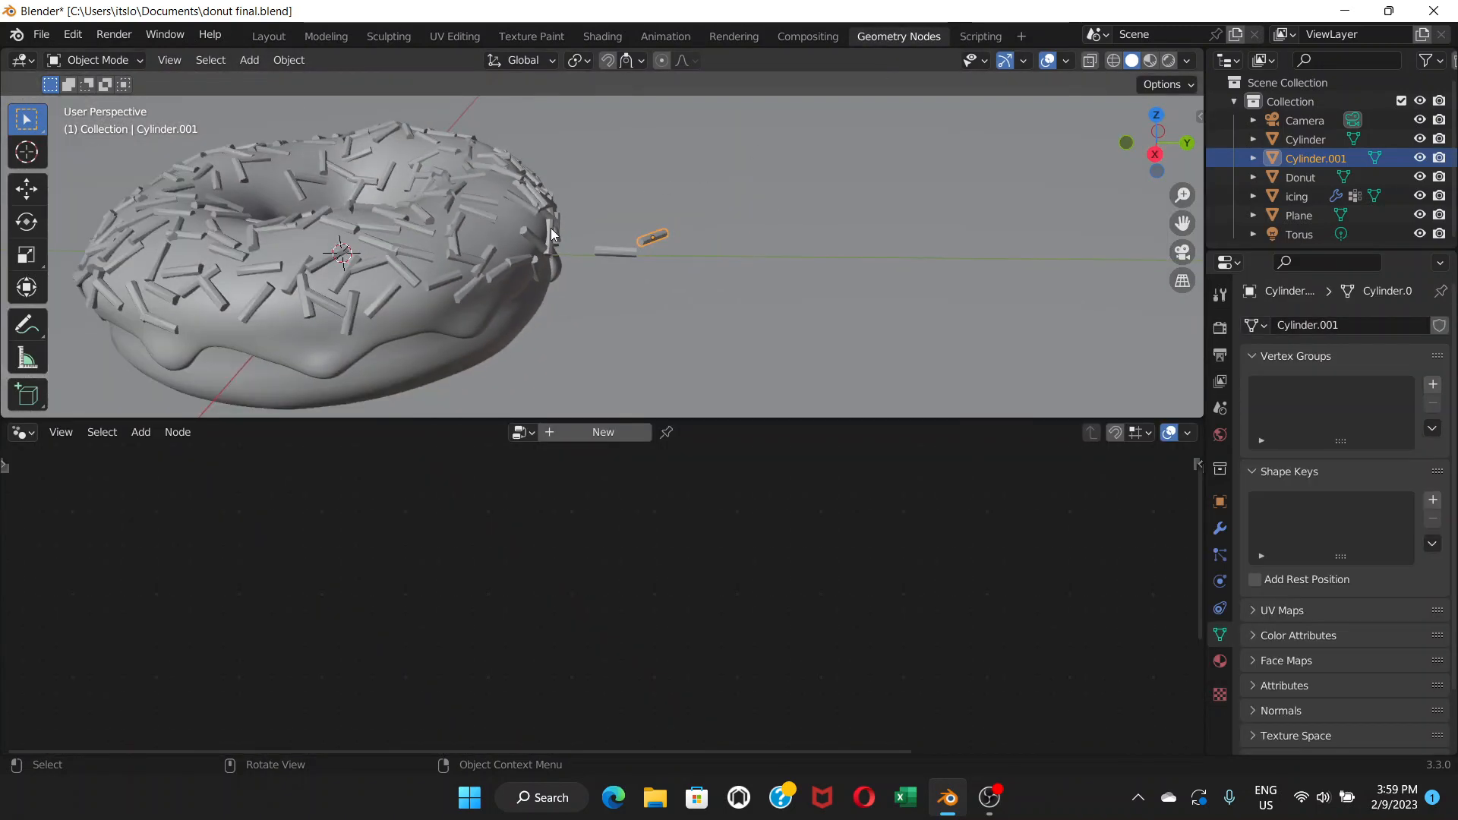
Replace the icing node tree's Object Info node for Cylinder with one for Cylinder.001 that supplies the instance geometry
left_click(486, 239)
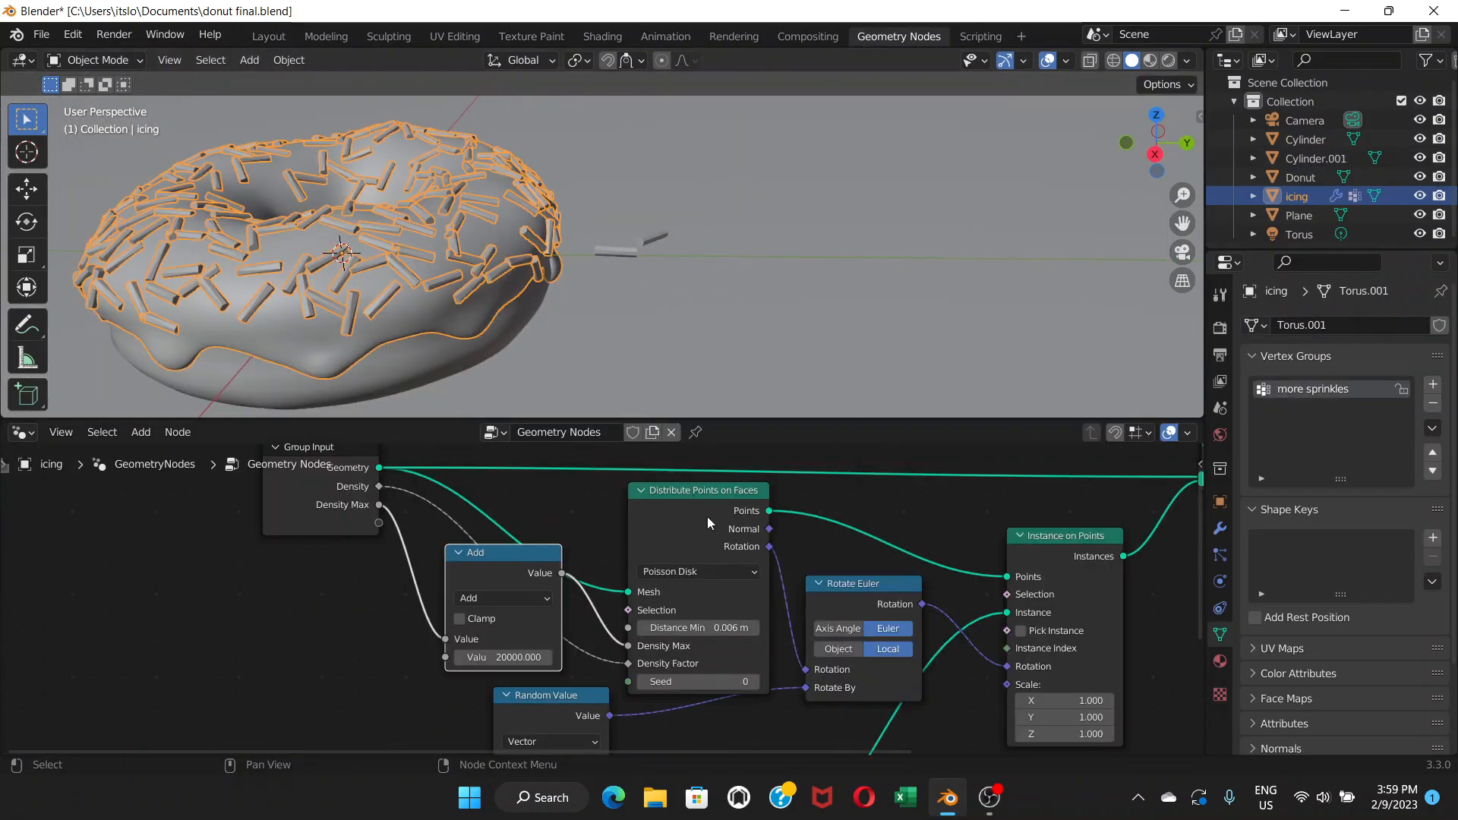
scroll(681, 503, "down", 2)
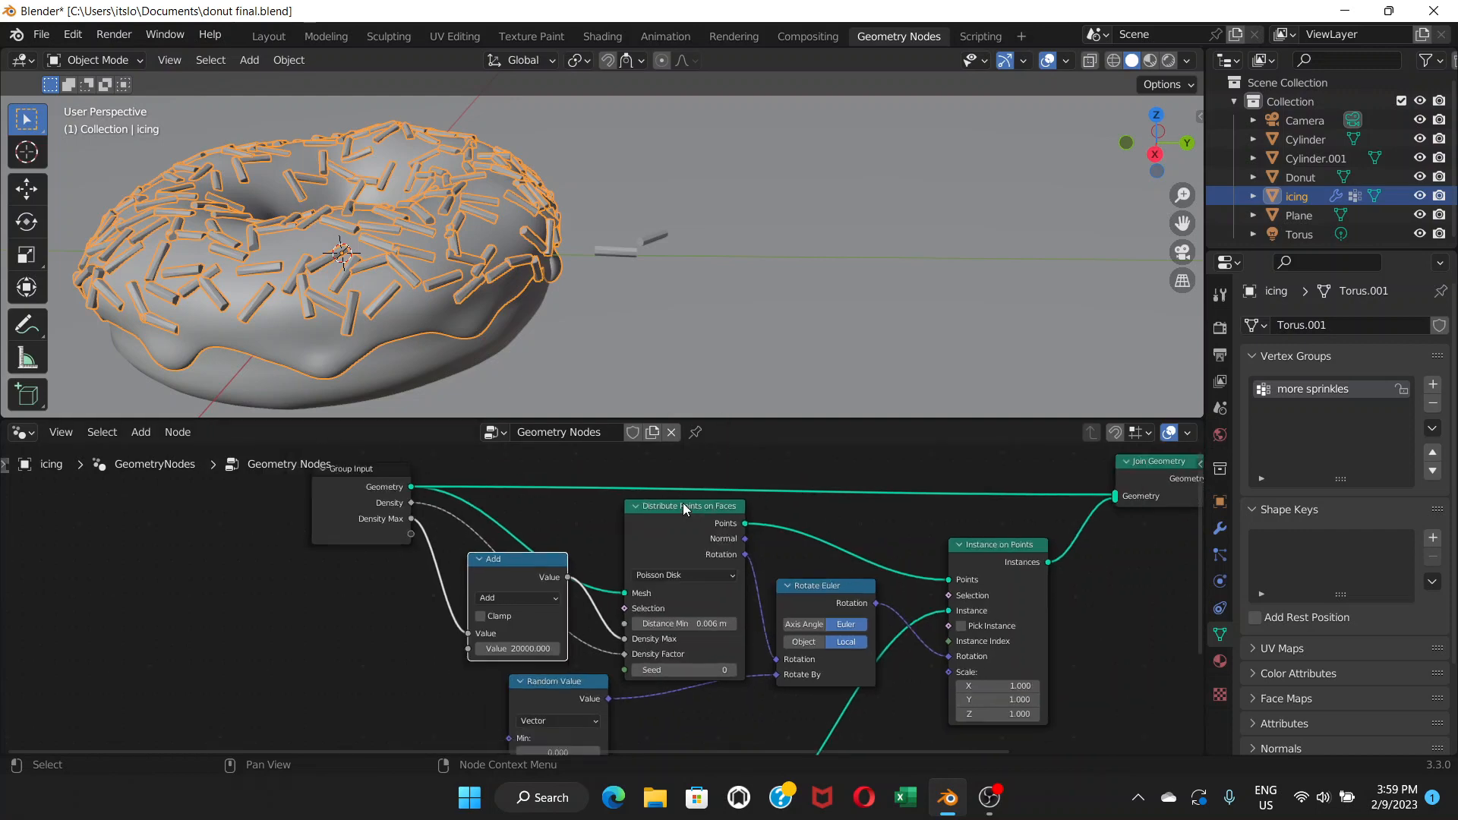
middle_click_drag(682, 539, 692, 487)
scroll(710, 614, "up", 3)
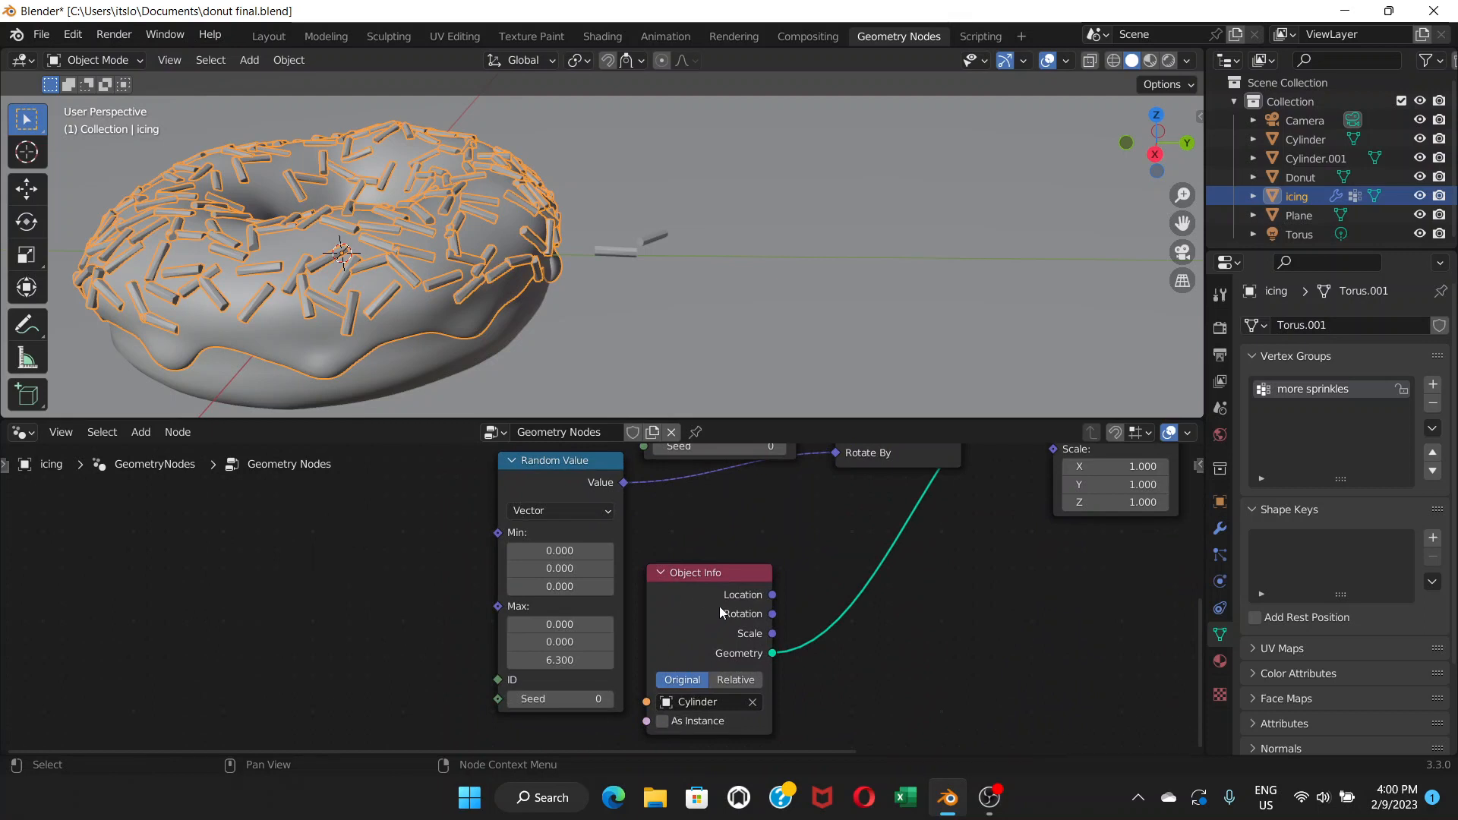
middle_click_drag(718, 602, 706, 572)
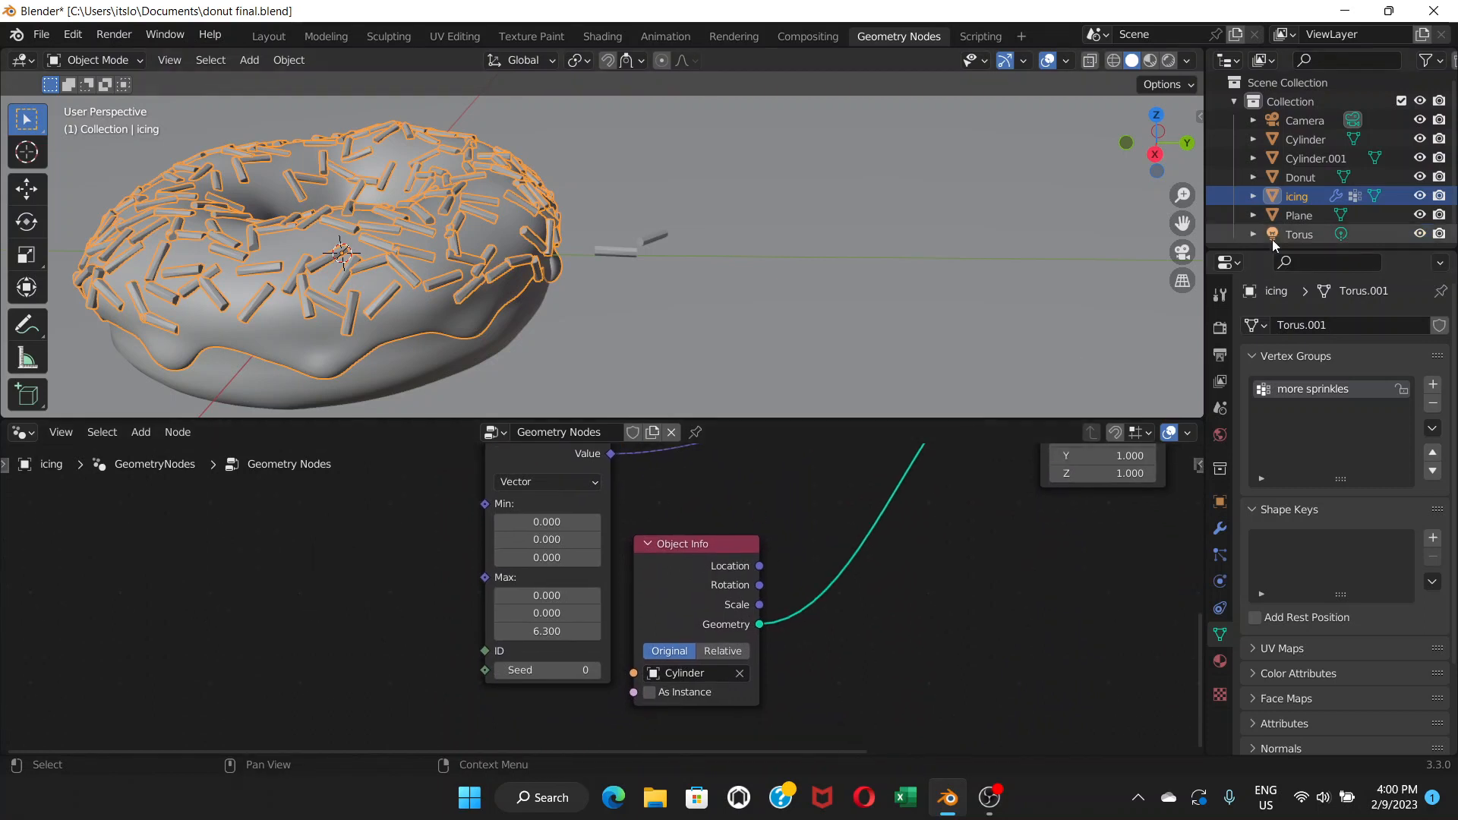
left_click(1293, 159)
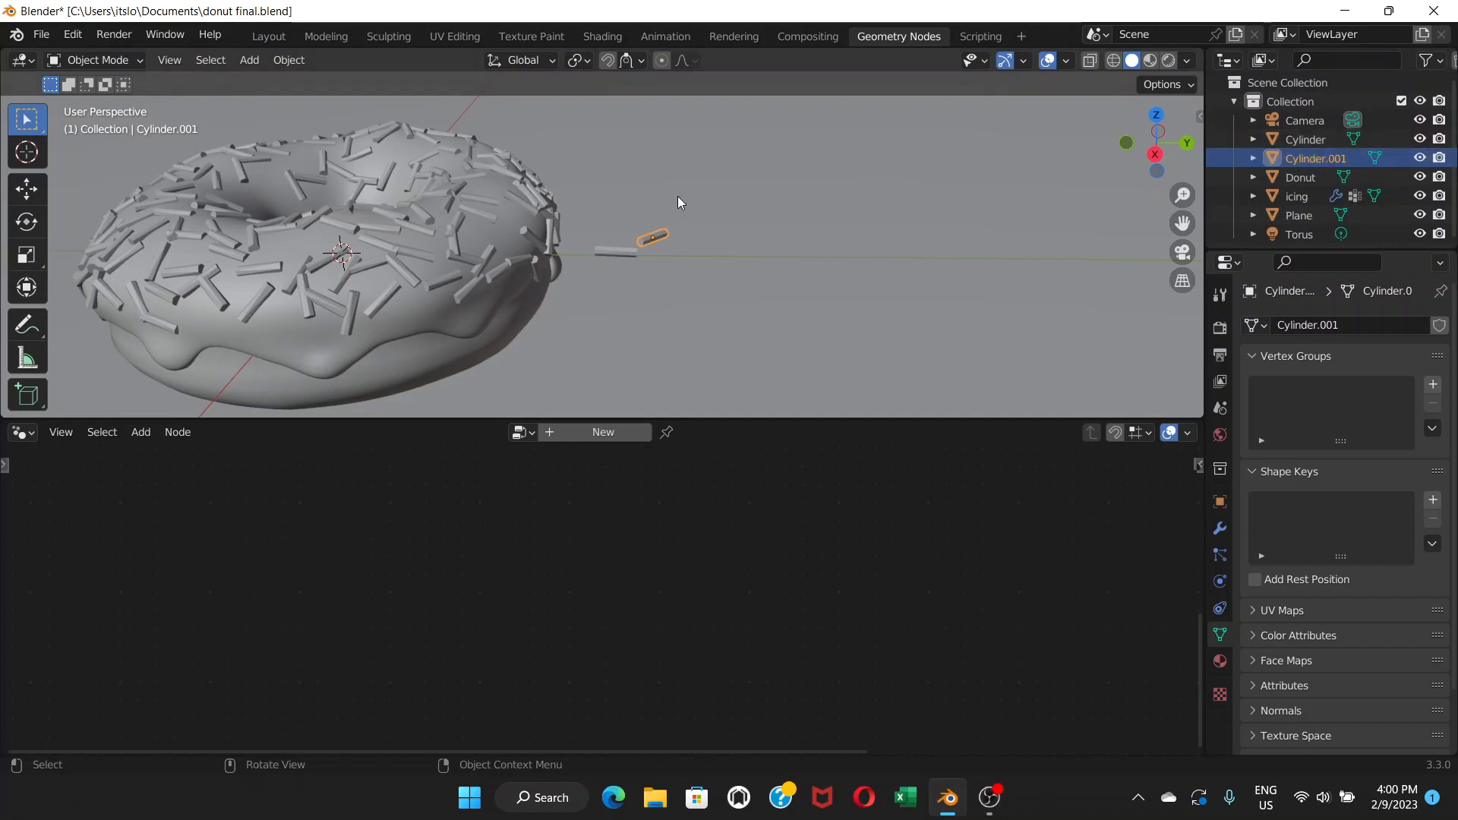
left_click(412, 281)
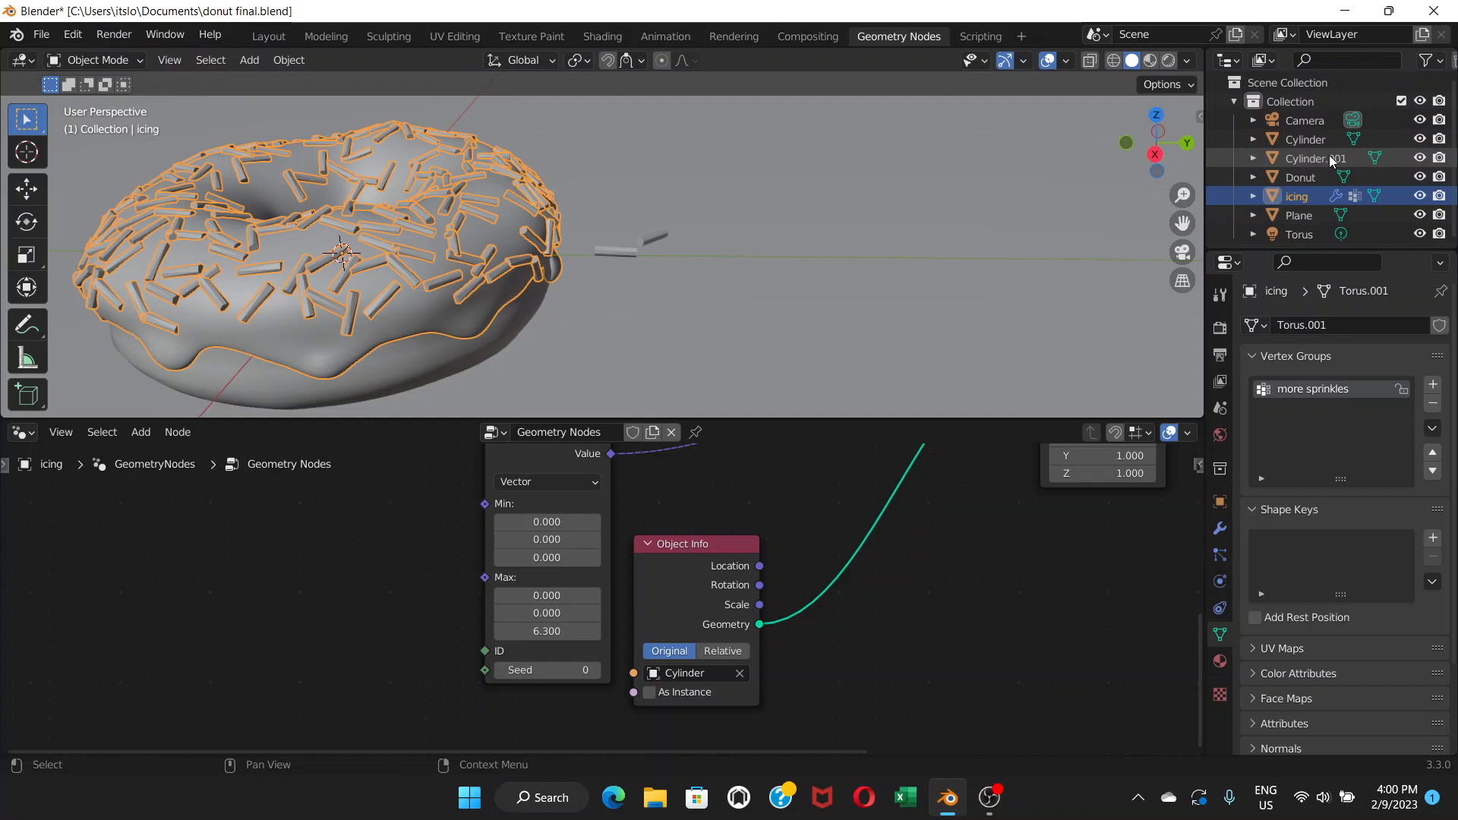
left_click_drag(1330, 160, 839, 524)
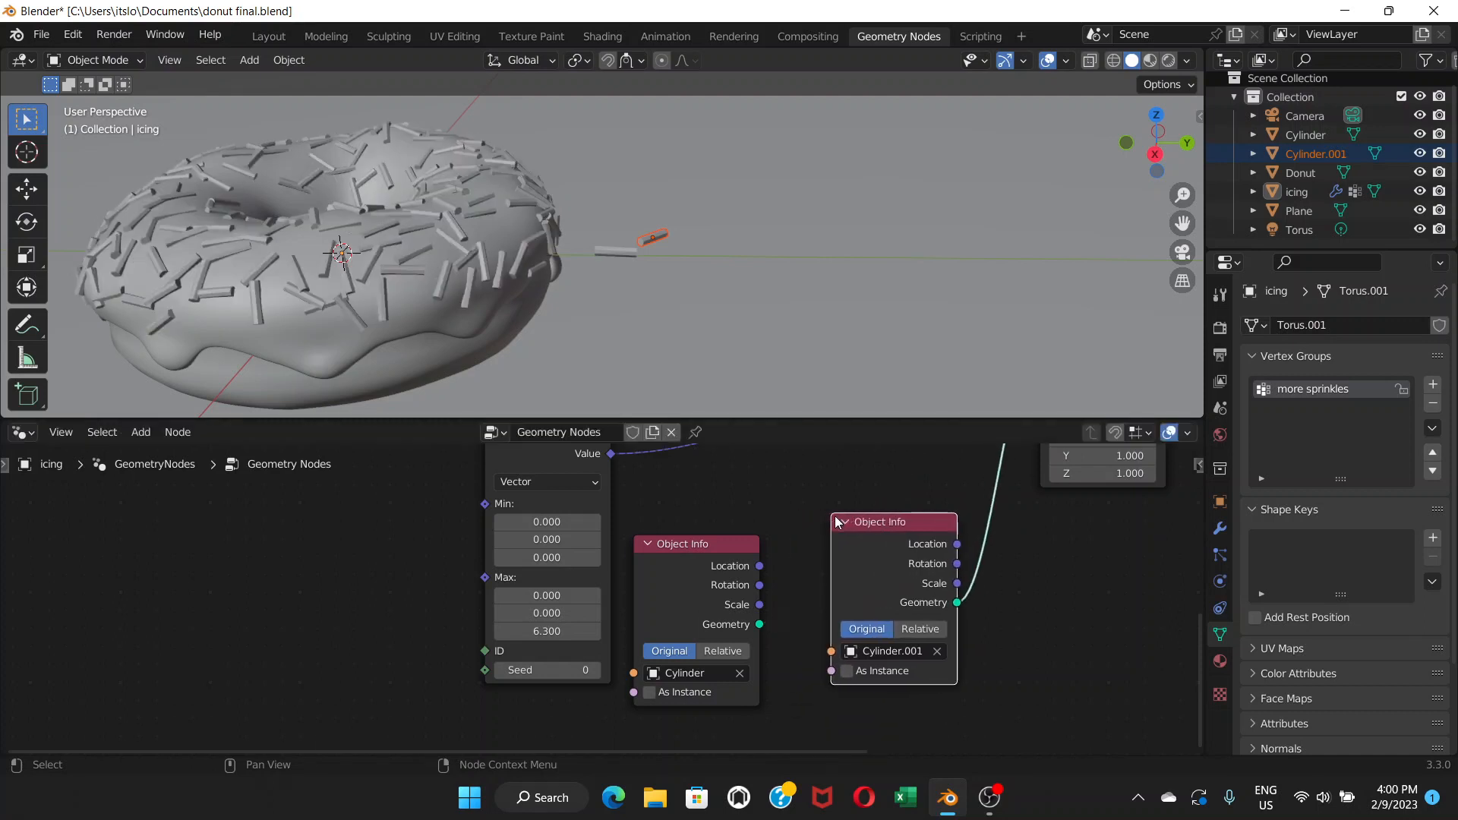
left_click(683, 544)
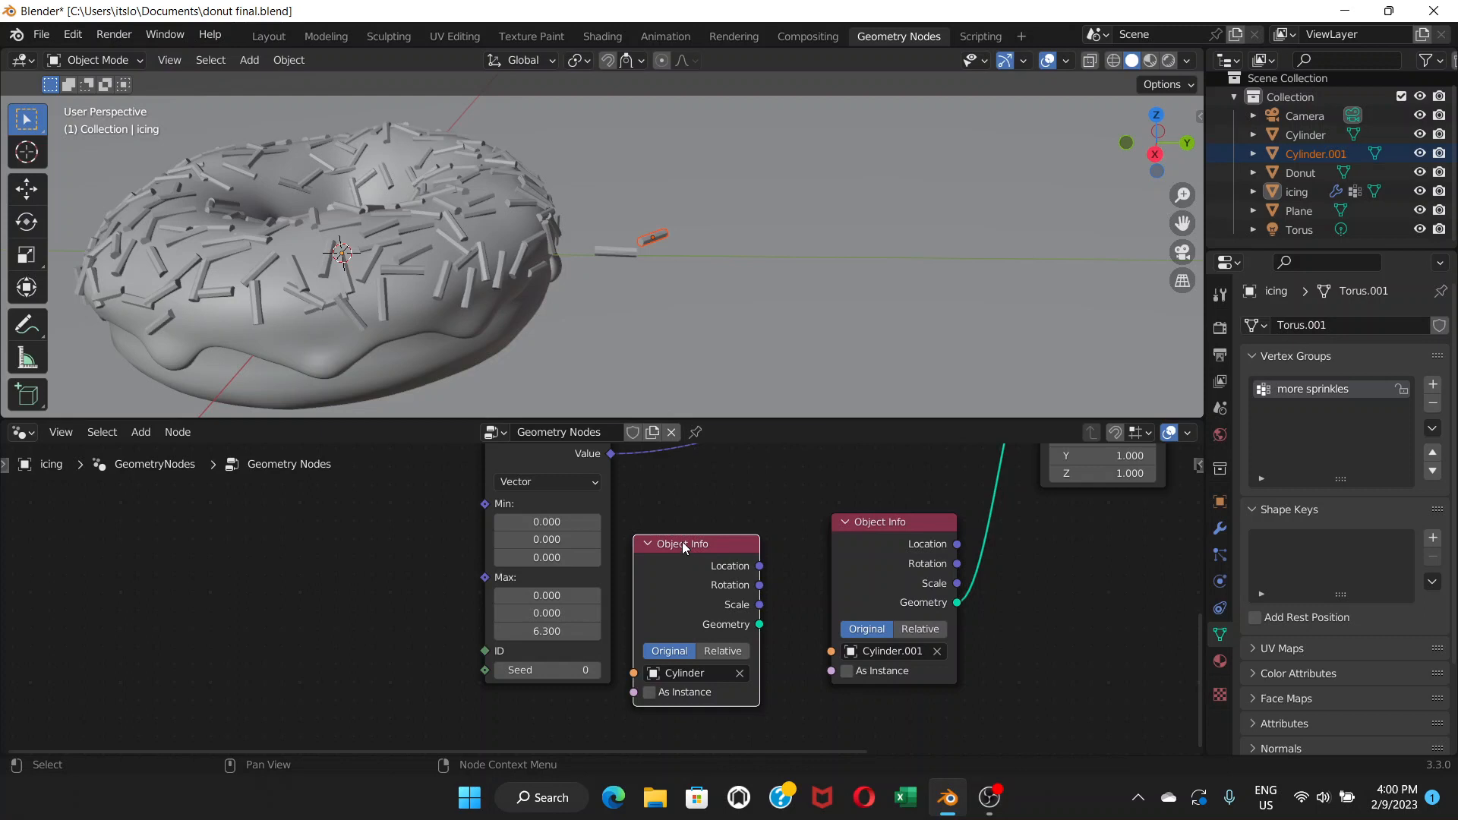
key("x")
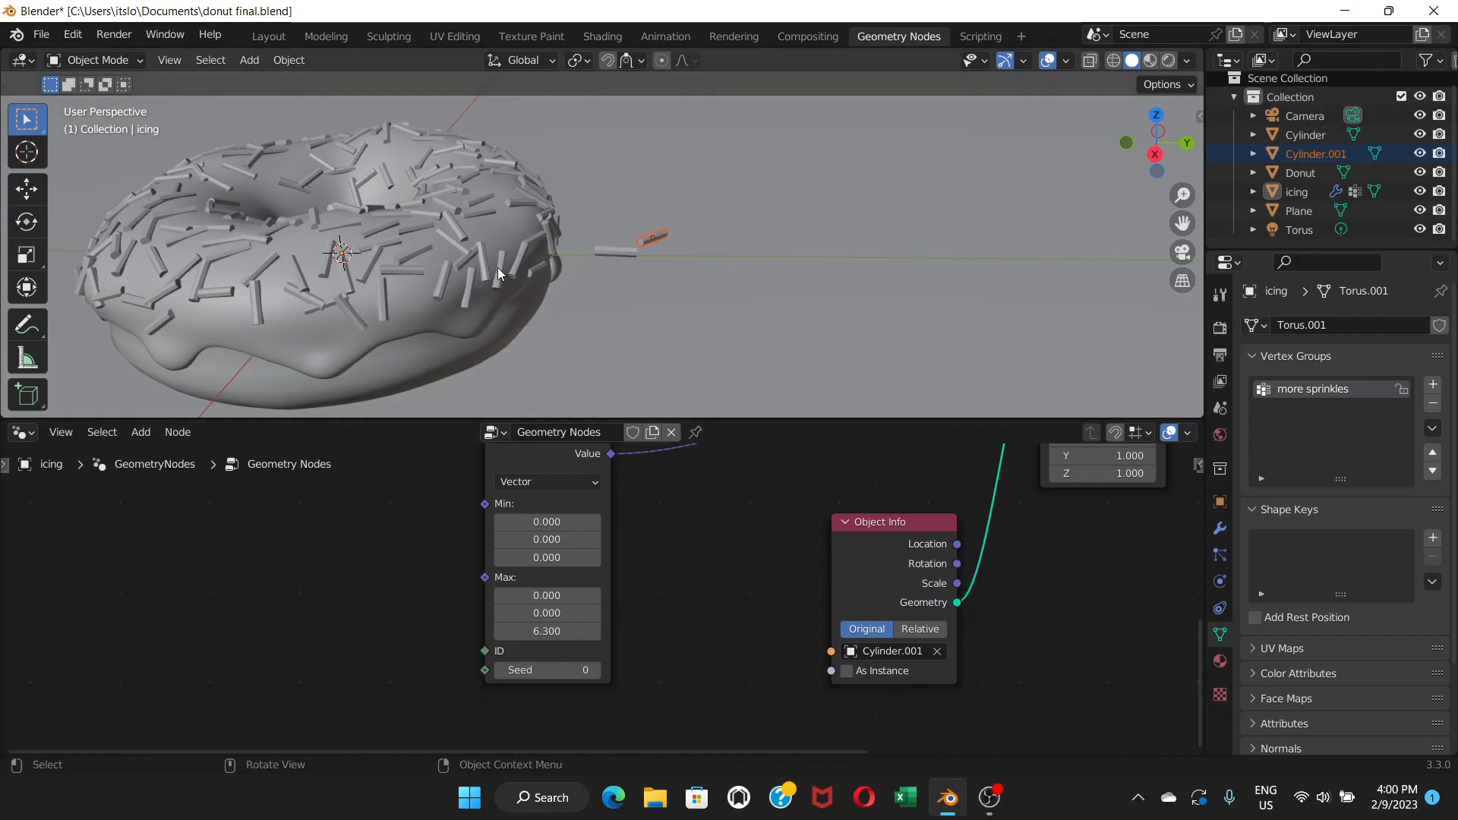
Inspect the new sprinkles on the icing and delete the original loose sprinkle object, Cylinder
scroll(507, 270, "up", 1)
scroll(505, 265, "down", 3)
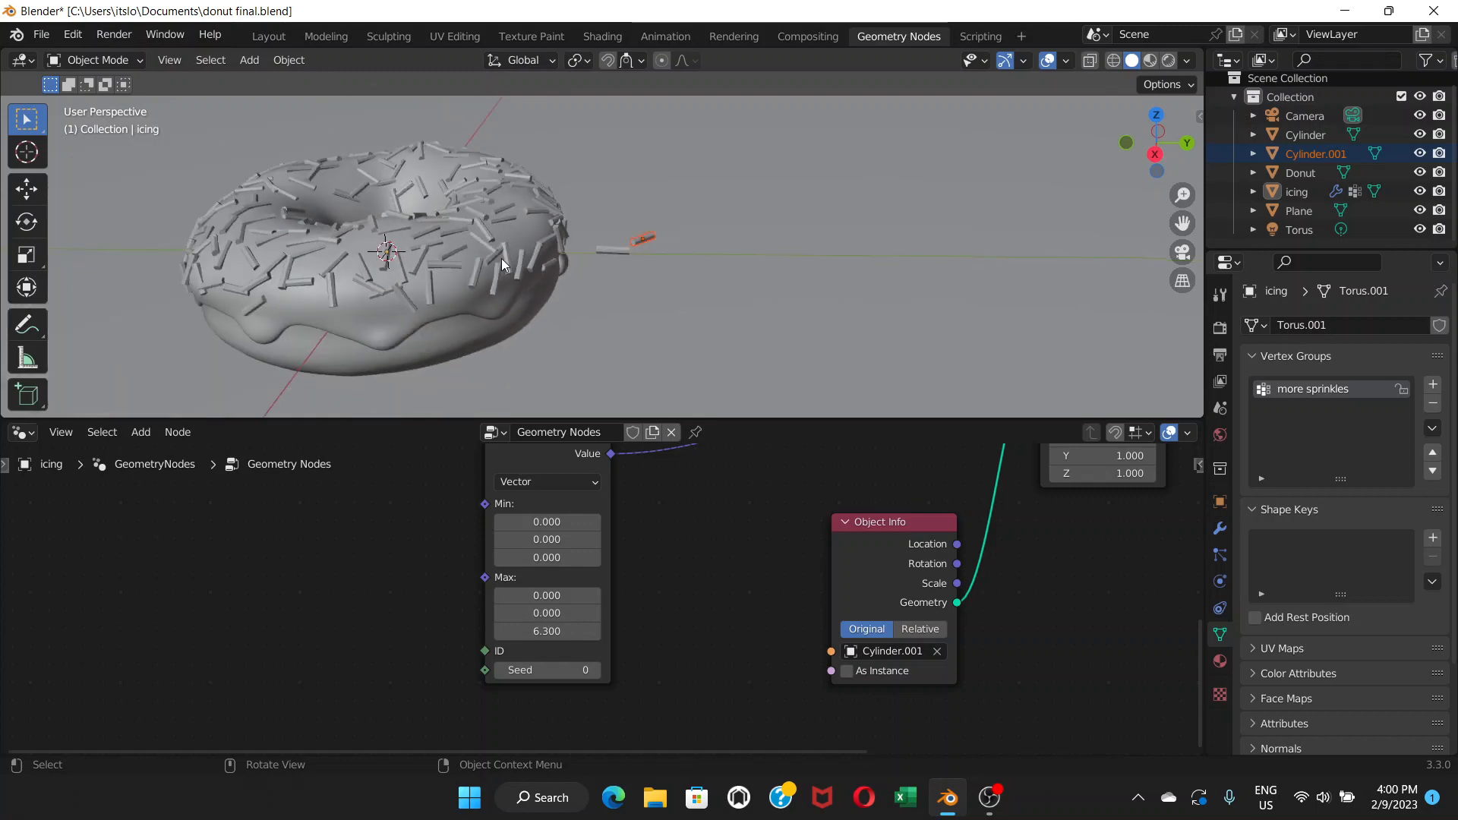
scroll(520, 264, "up", 2)
scroll(521, 258, "up", 3)
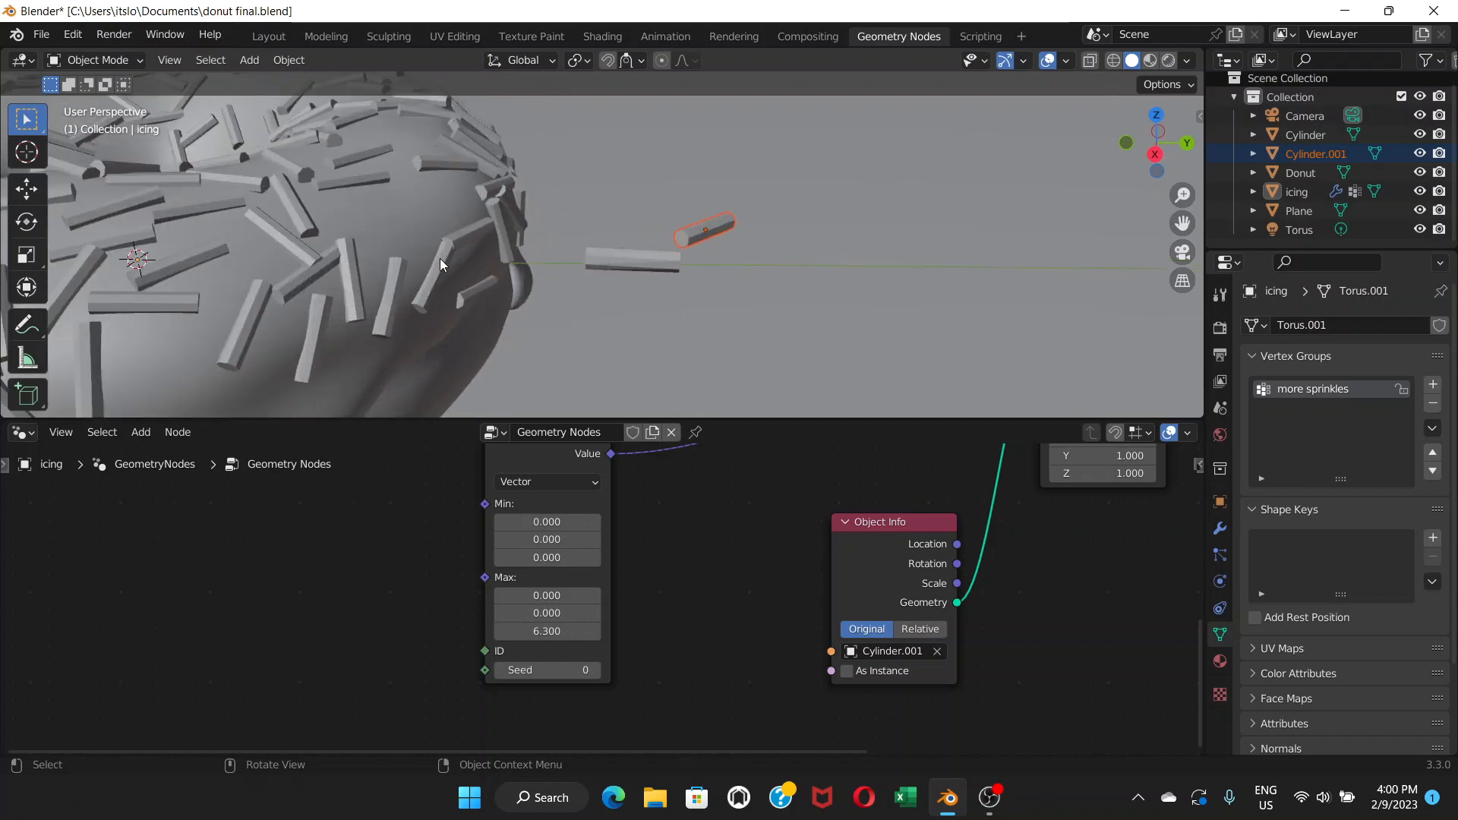
mouse_move(434, 260)
middle_mouse_down()
mouse_move(565, 235)
mouse_move(448, 272)
middle_mouse_up()
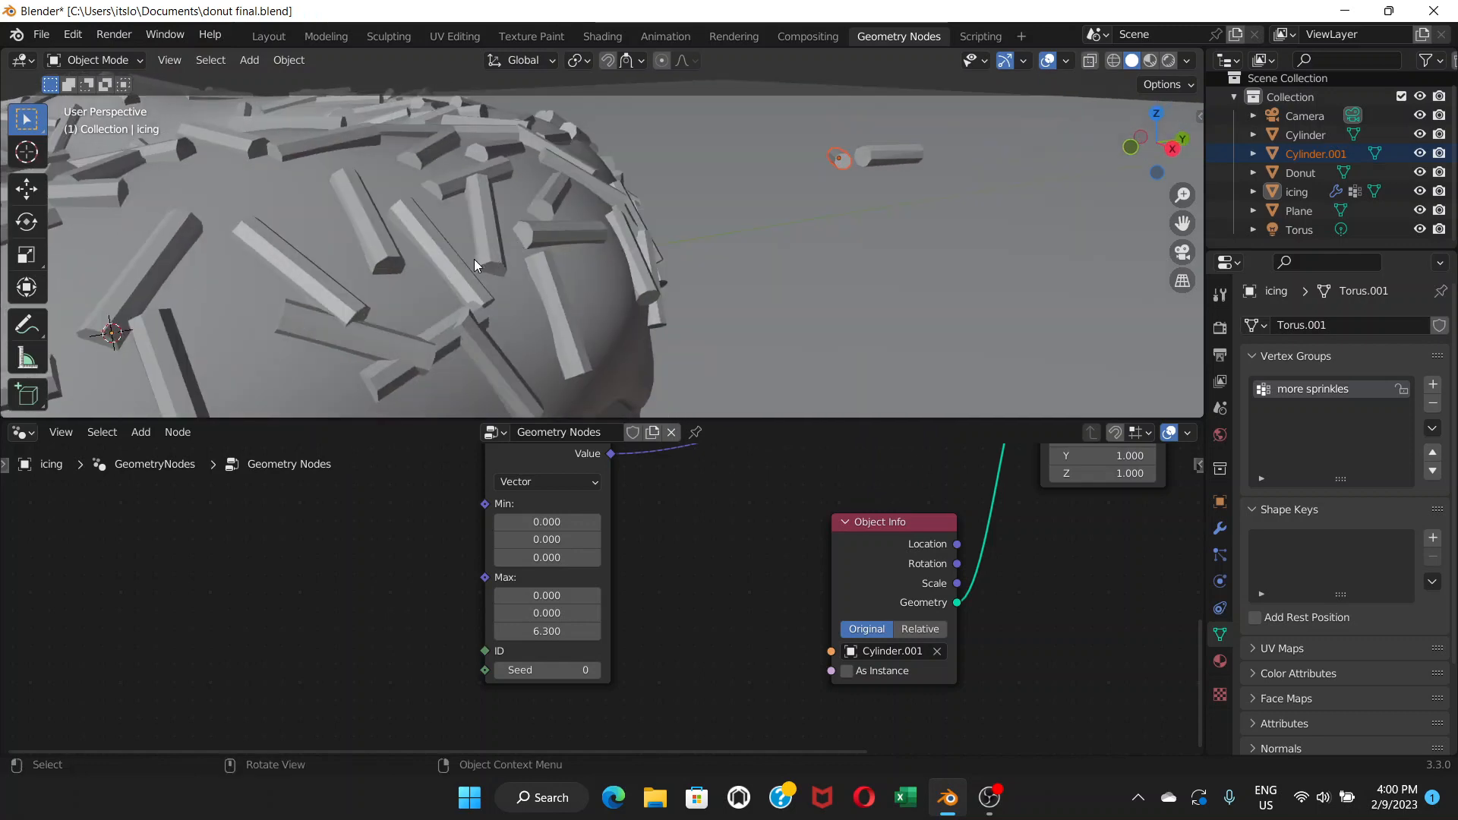
middle_click_drag(685, 244, 590, 243)
left_click(555, 182)
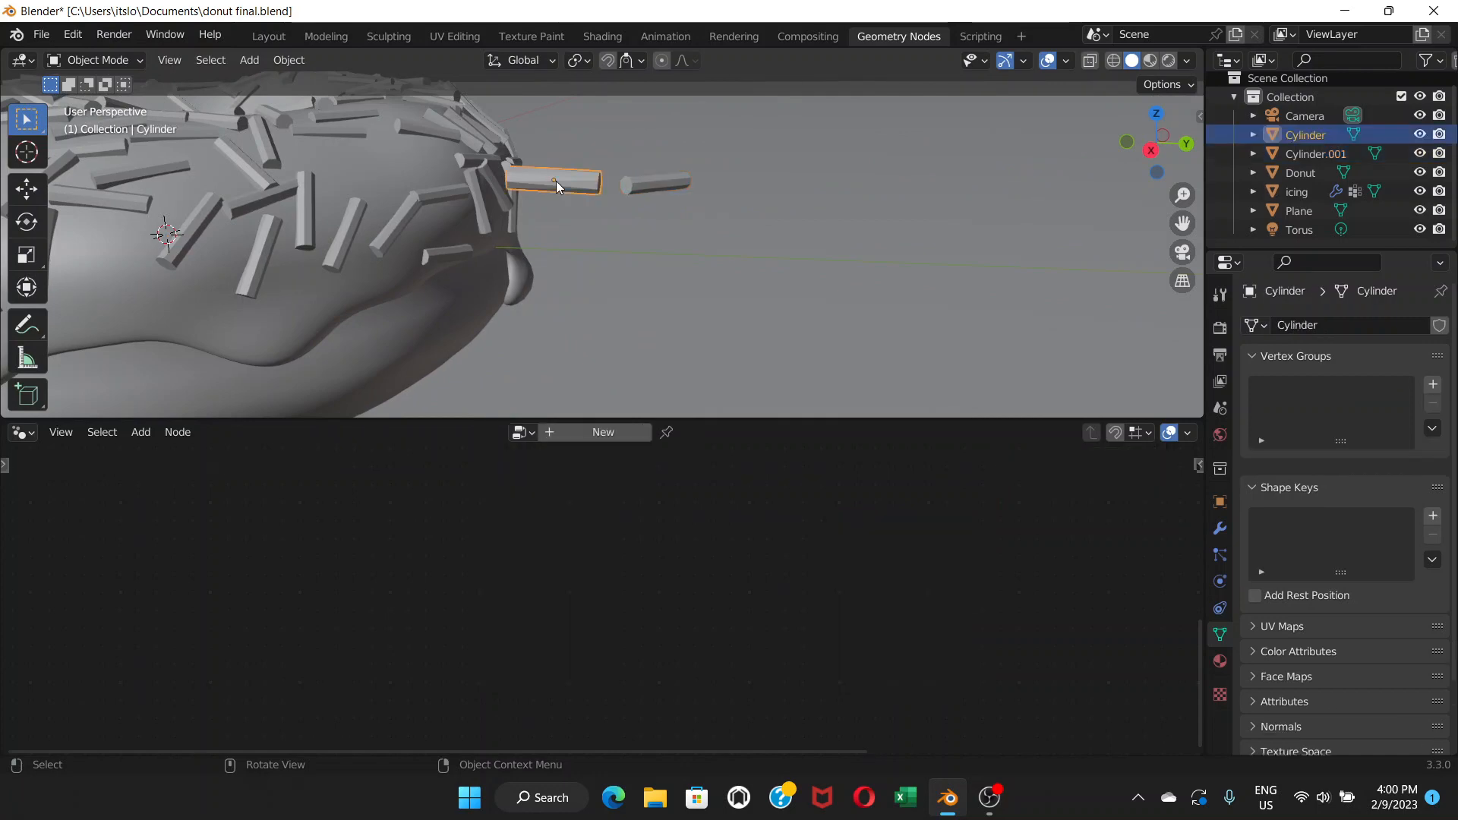
key("Delete")
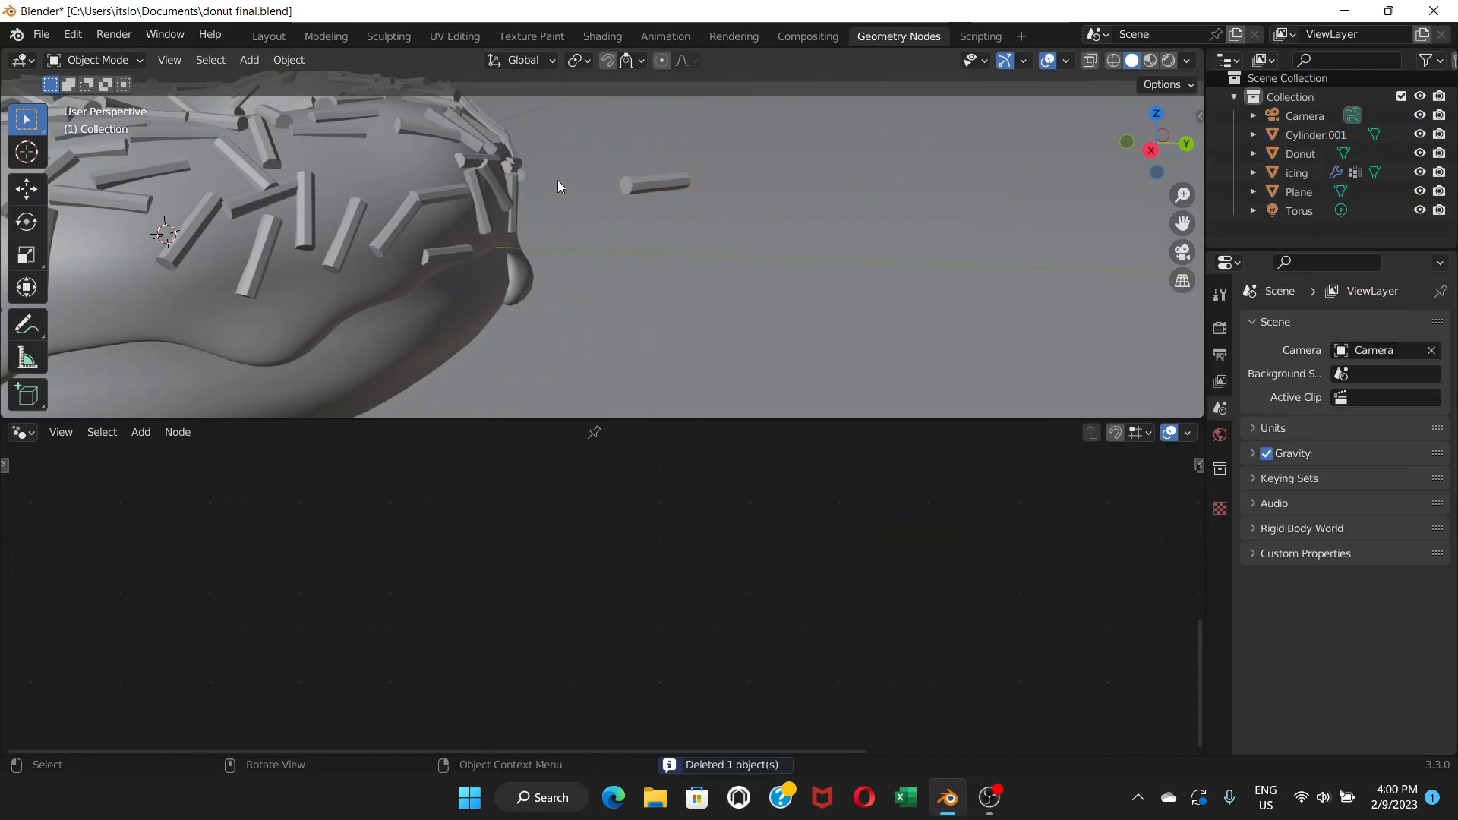
Apply smooth shading to the loose sprinkle Cylinder.001
scroll(548, 202, "down", 2)
middle_click_drag(521, 231, 680, 221)
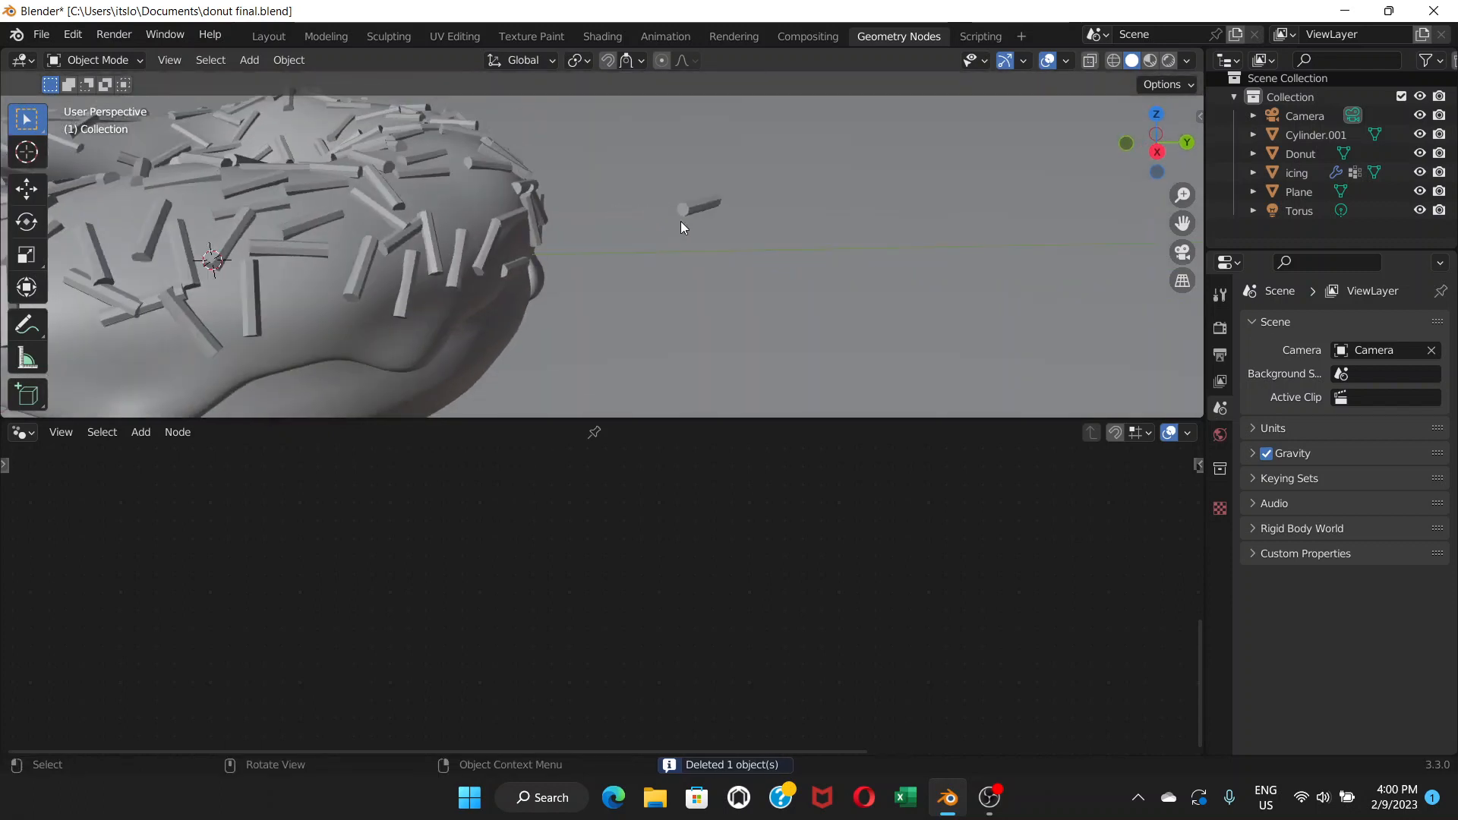
scroll(682, 221, "up", 2)
middle_click_drag(762, 199, 760, 193)
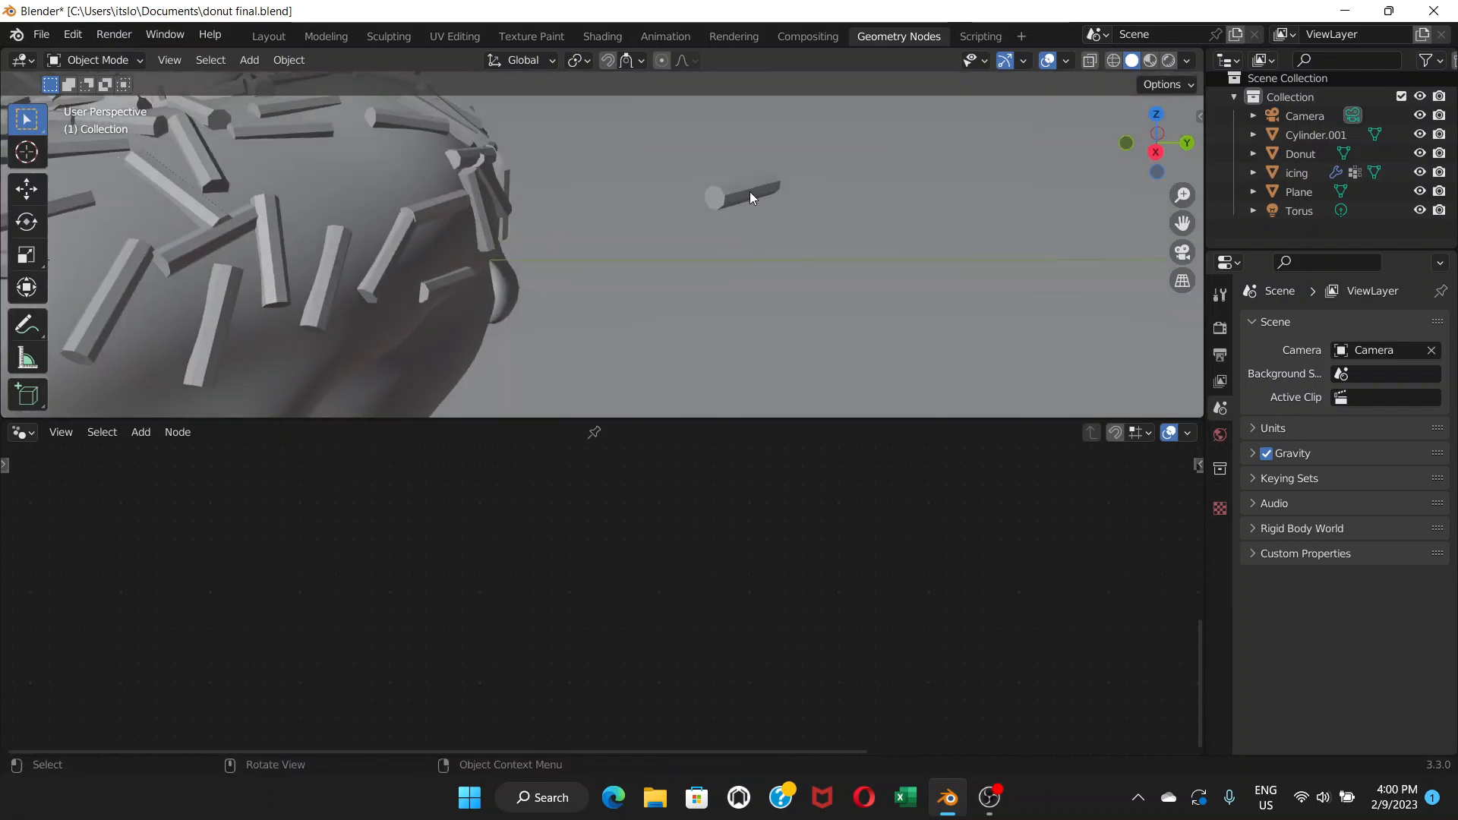
left_click(744, 191)
right_click(745, 192)
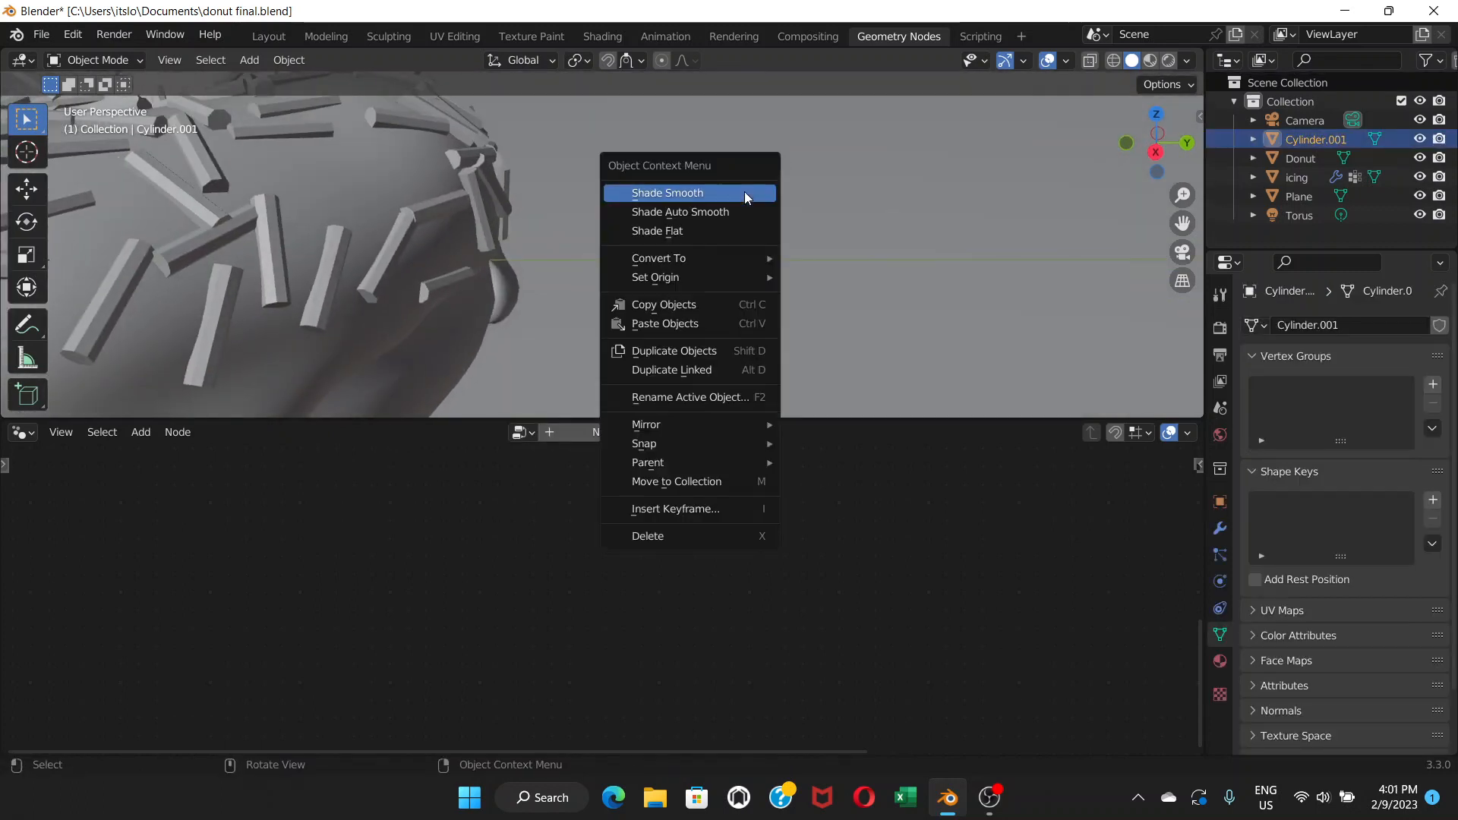
left_click(725, 192)
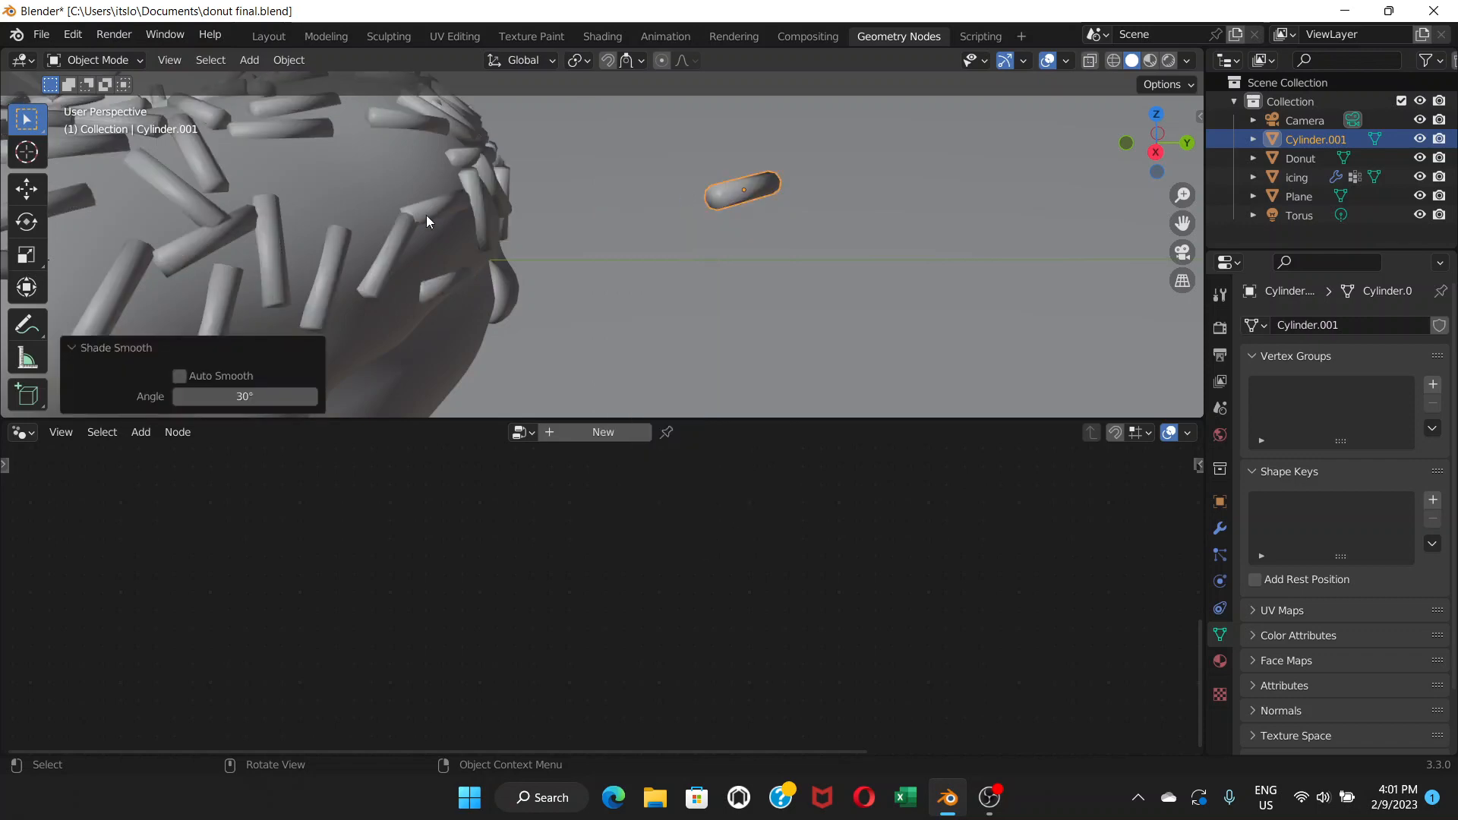
Examine how the smooth-shaded sprinkles look across the icing and up close
middle_click_drag(426, 216, 555, 208)
scroll(556, 207, "down", 6)
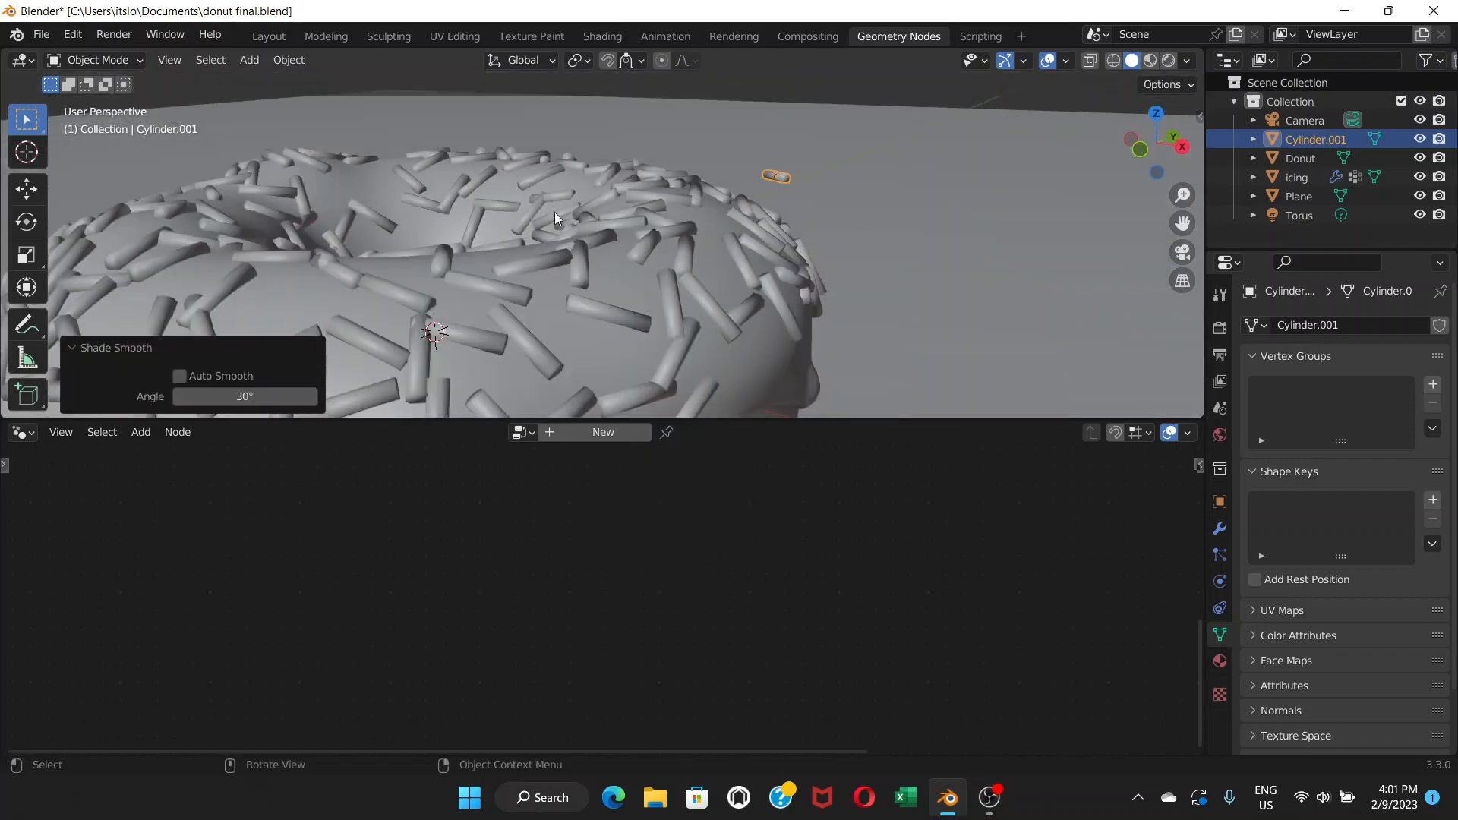
scroll(555, 214, "down", 3)
middle_click_drag(598, 286, 639, 231)
scroll(518, 326, "up", 5)
scroll(628, 239, "down", 4)
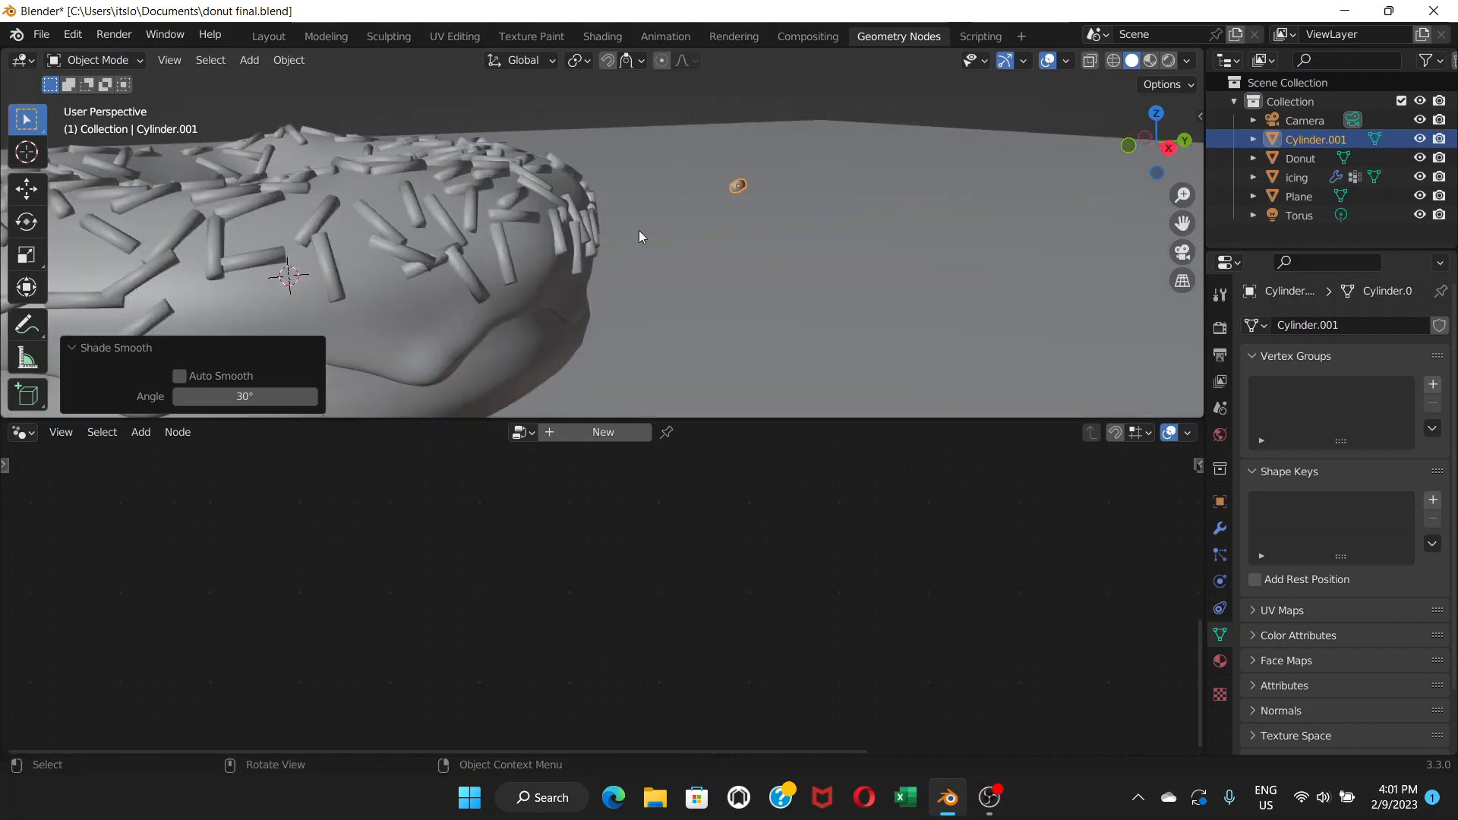
scroll(471, 240, "up", 5)
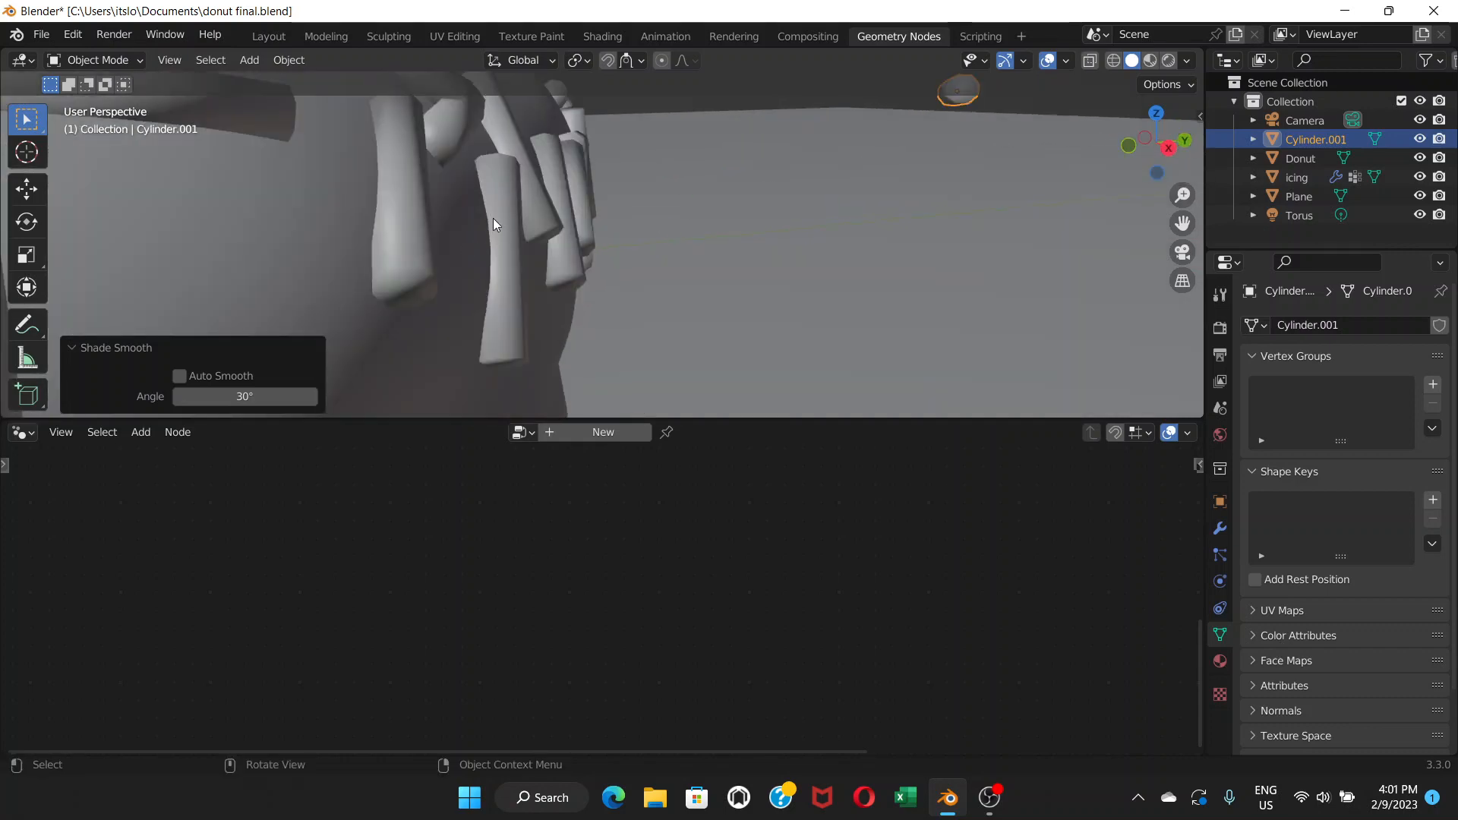
scroll(614, 207, "down", 4)
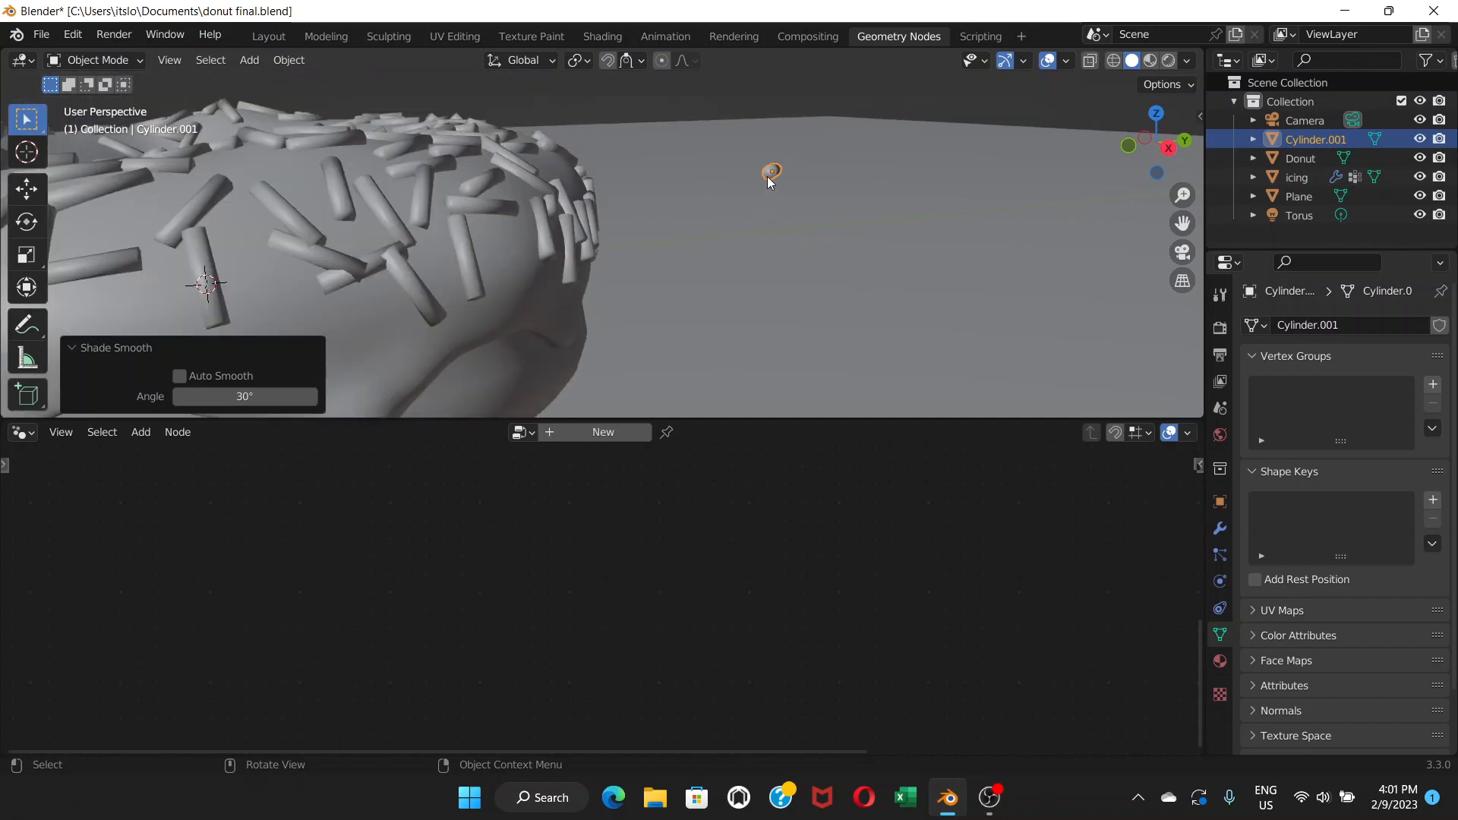
Apply flat shading to the loose sprinkle Cylinder.001 and check the faceted sprinkles on the donut
right_click(769, 174)
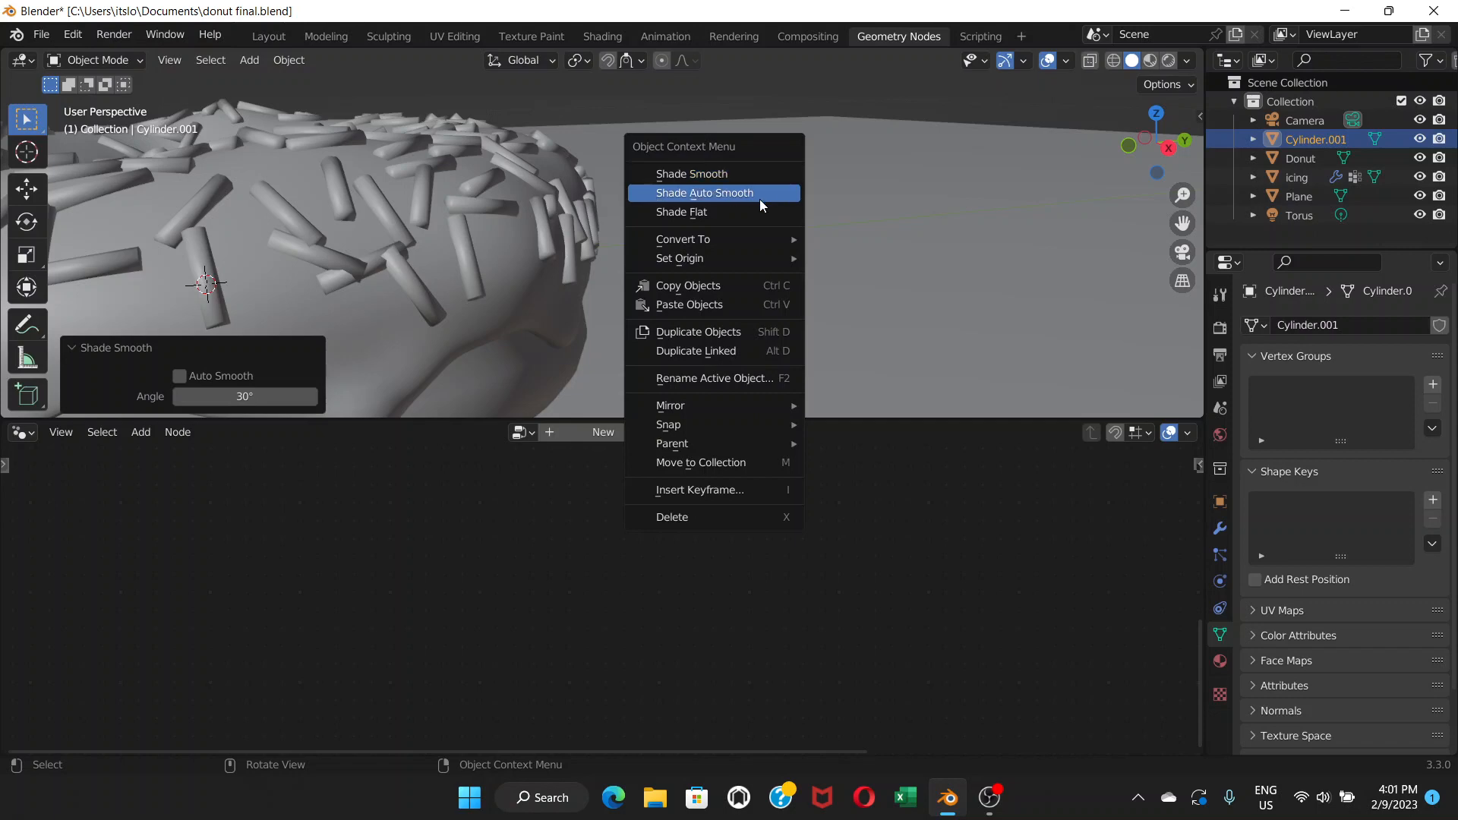
left_click(726, 211)
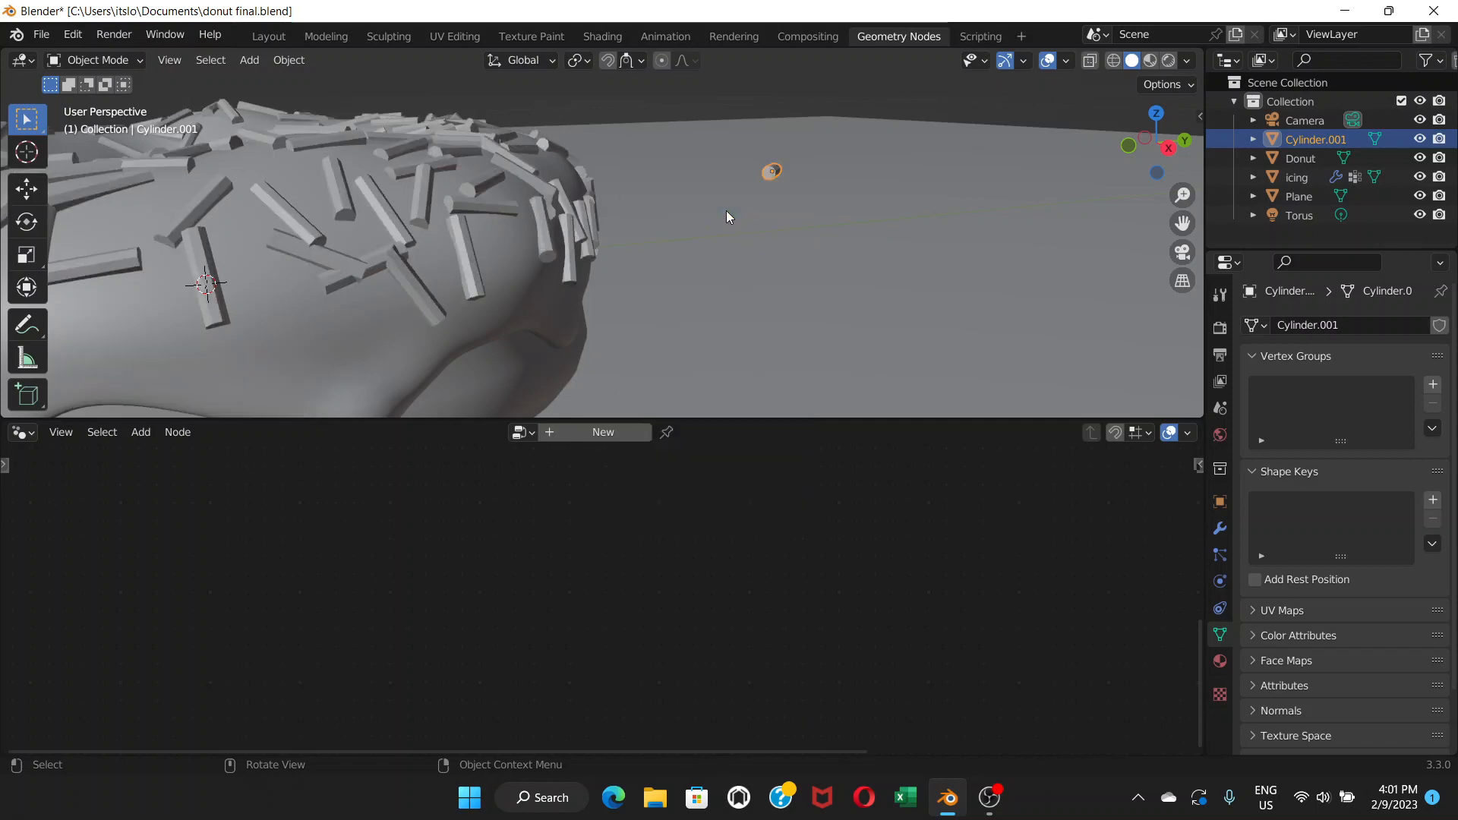
middle_click_drag(726, 212, 612, 222)
scroll(515, 243, "down", 5)
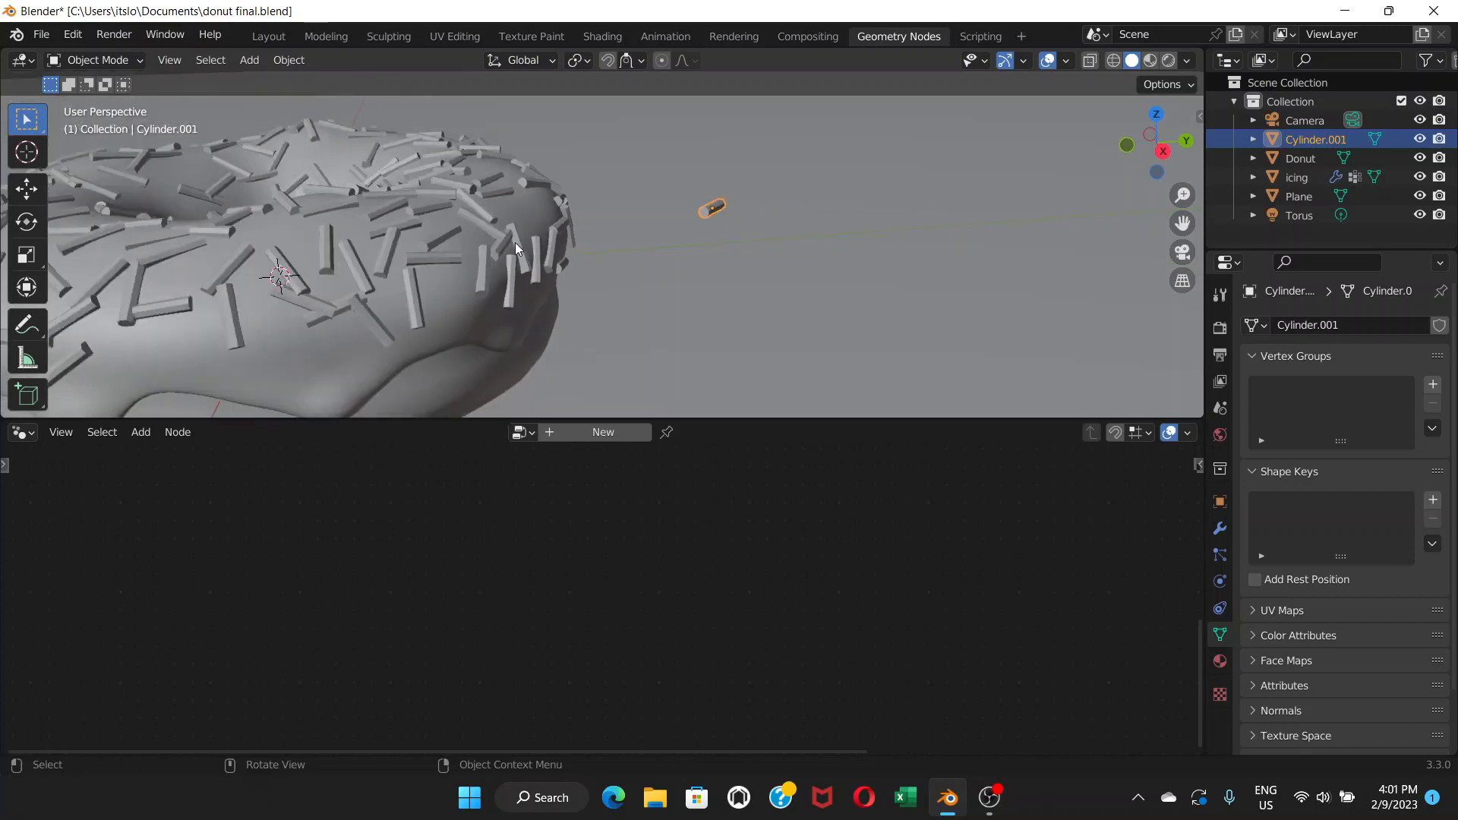
middle_click_drag(514, 243, 543, 242)
scroll(645, 254, "up", 4)
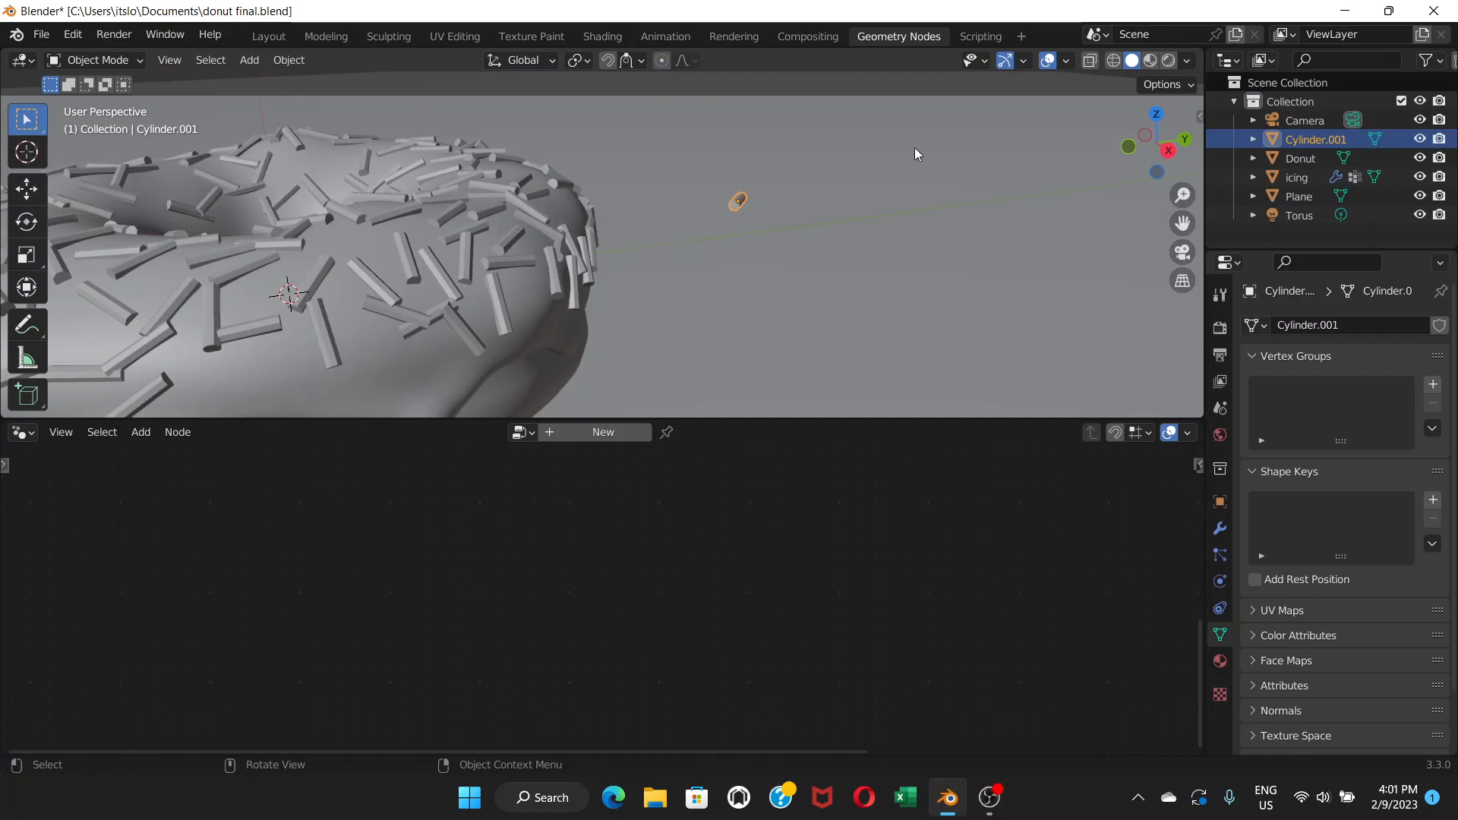
Display the scene in Material Preview shading and inspect the donut and the loose sprinkle's material
left_click(1149, 61)
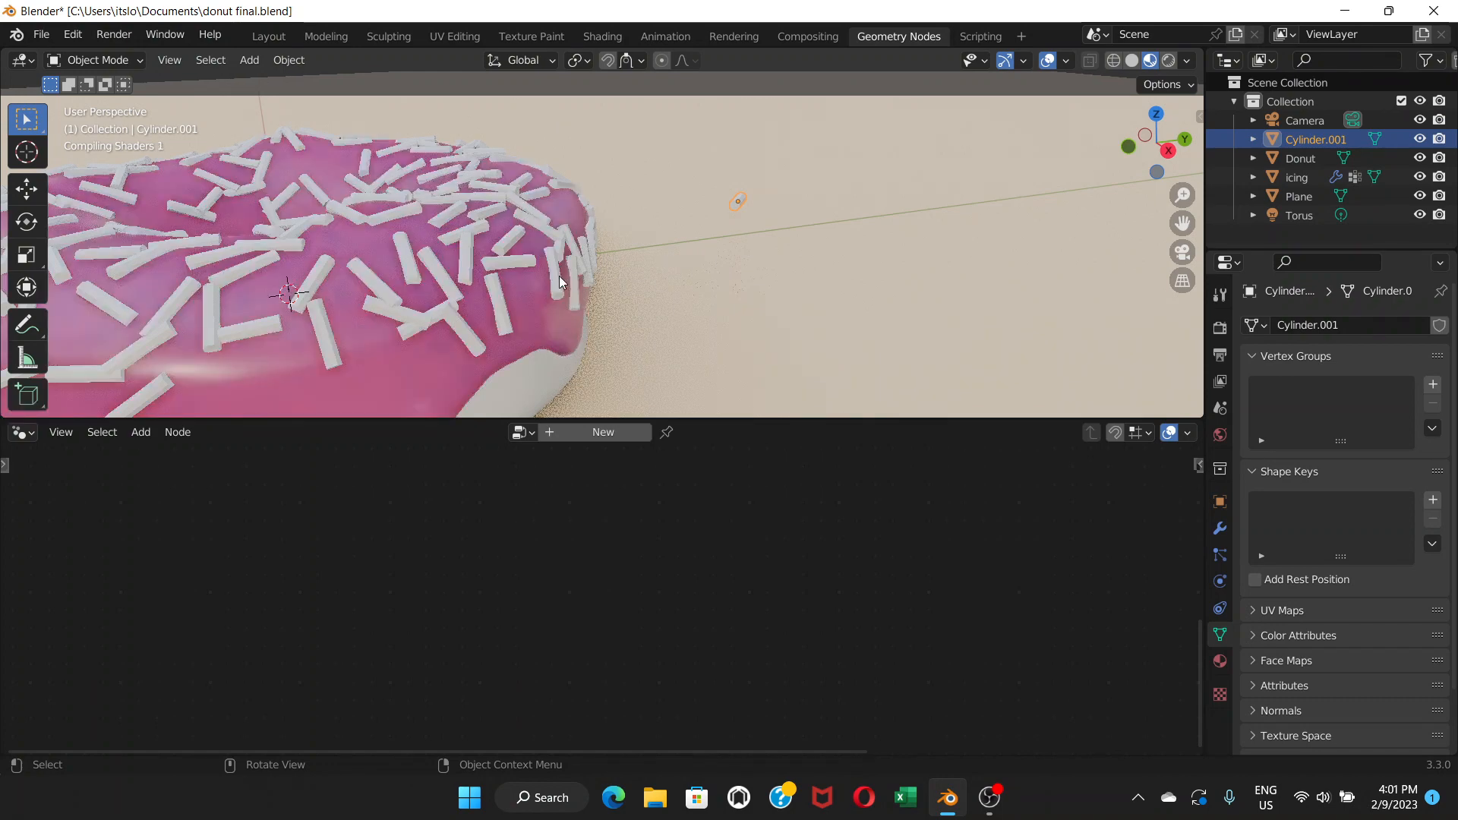
scroll(555, 280, "down", 6)
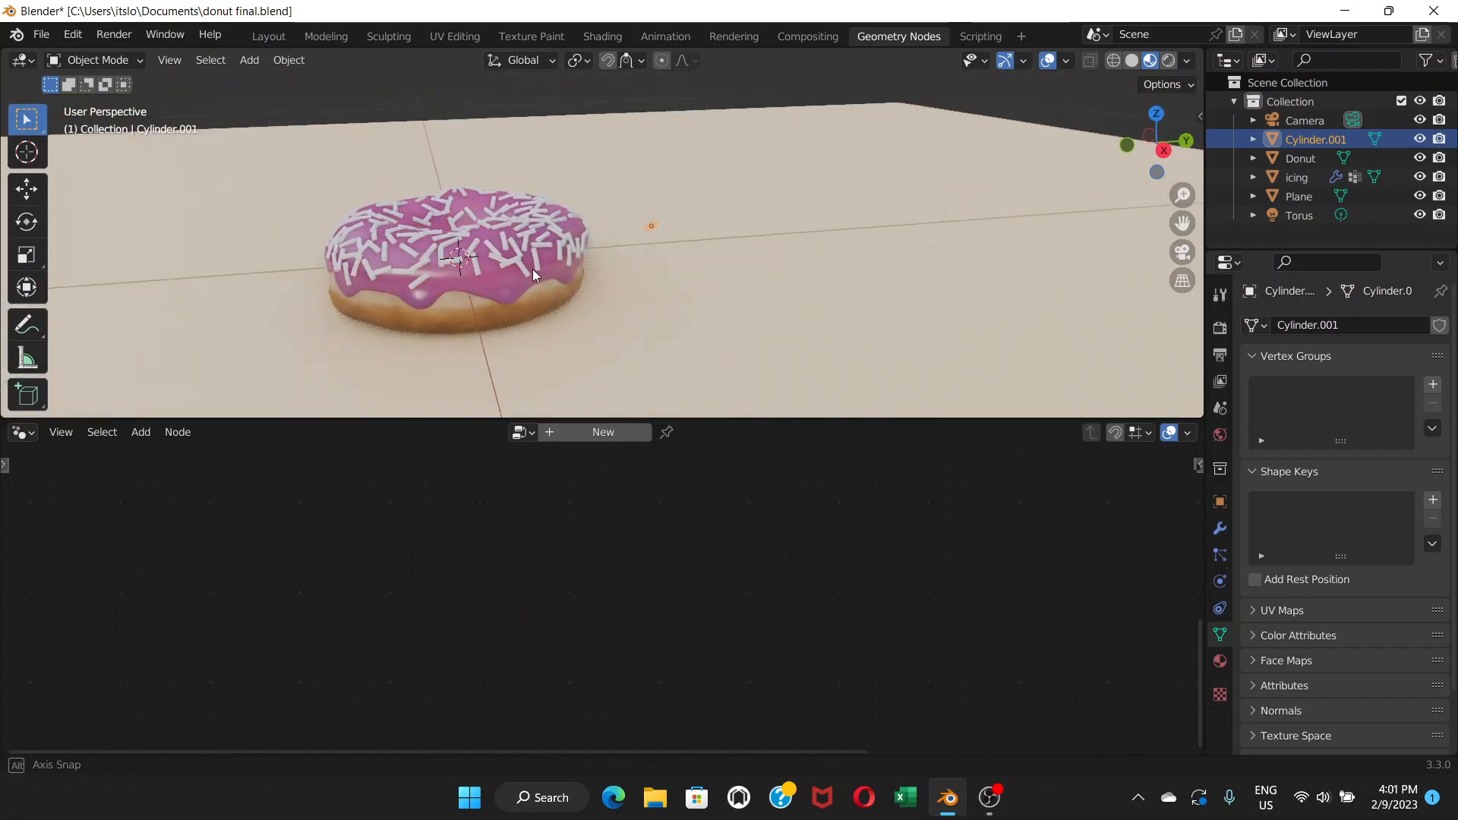
scroll(690, 217, "up", 5)
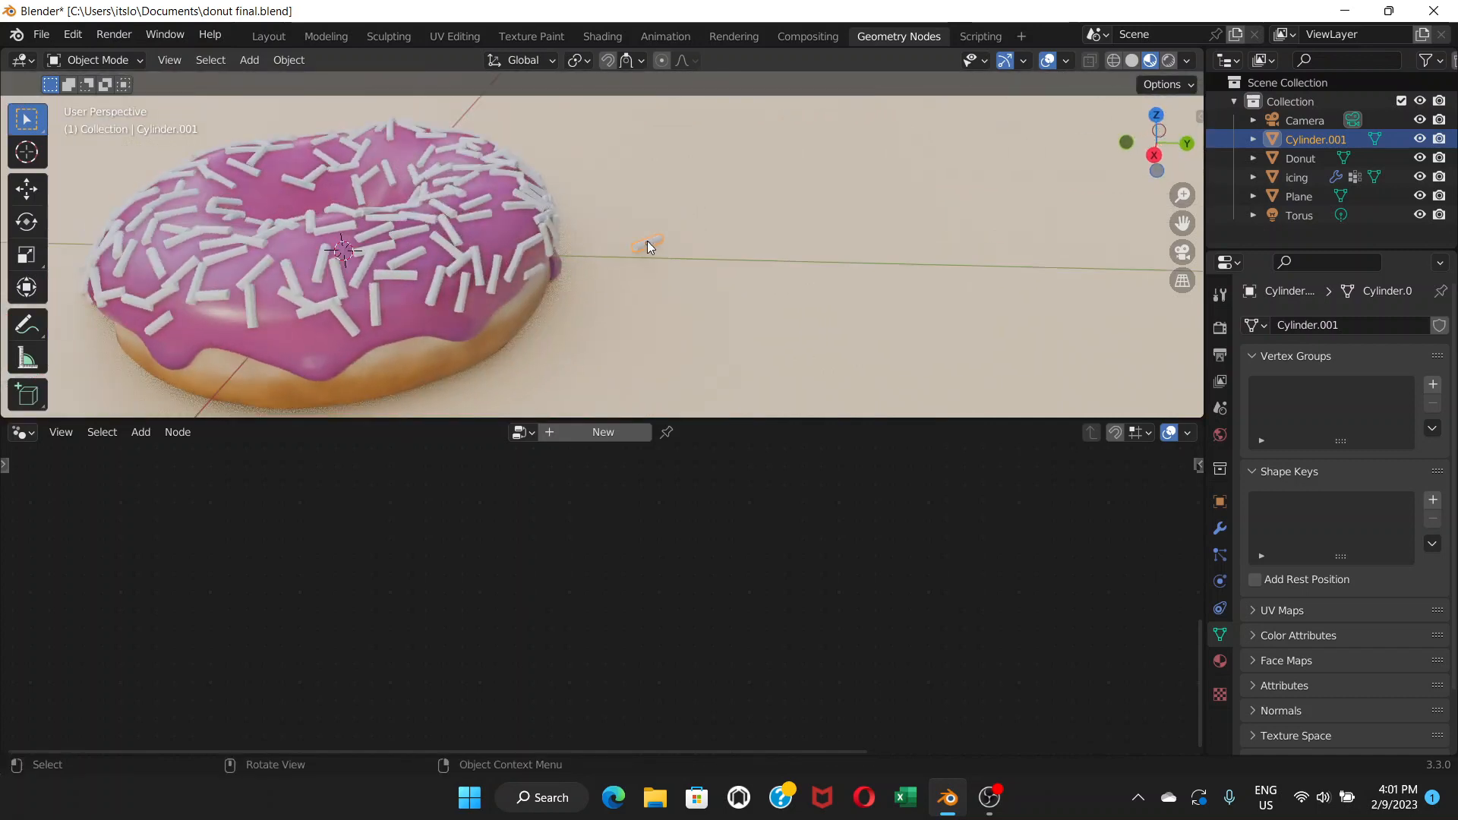
middle_click_drag(651, 245, 810, 222)
scroll(755, 233, "up", 3)
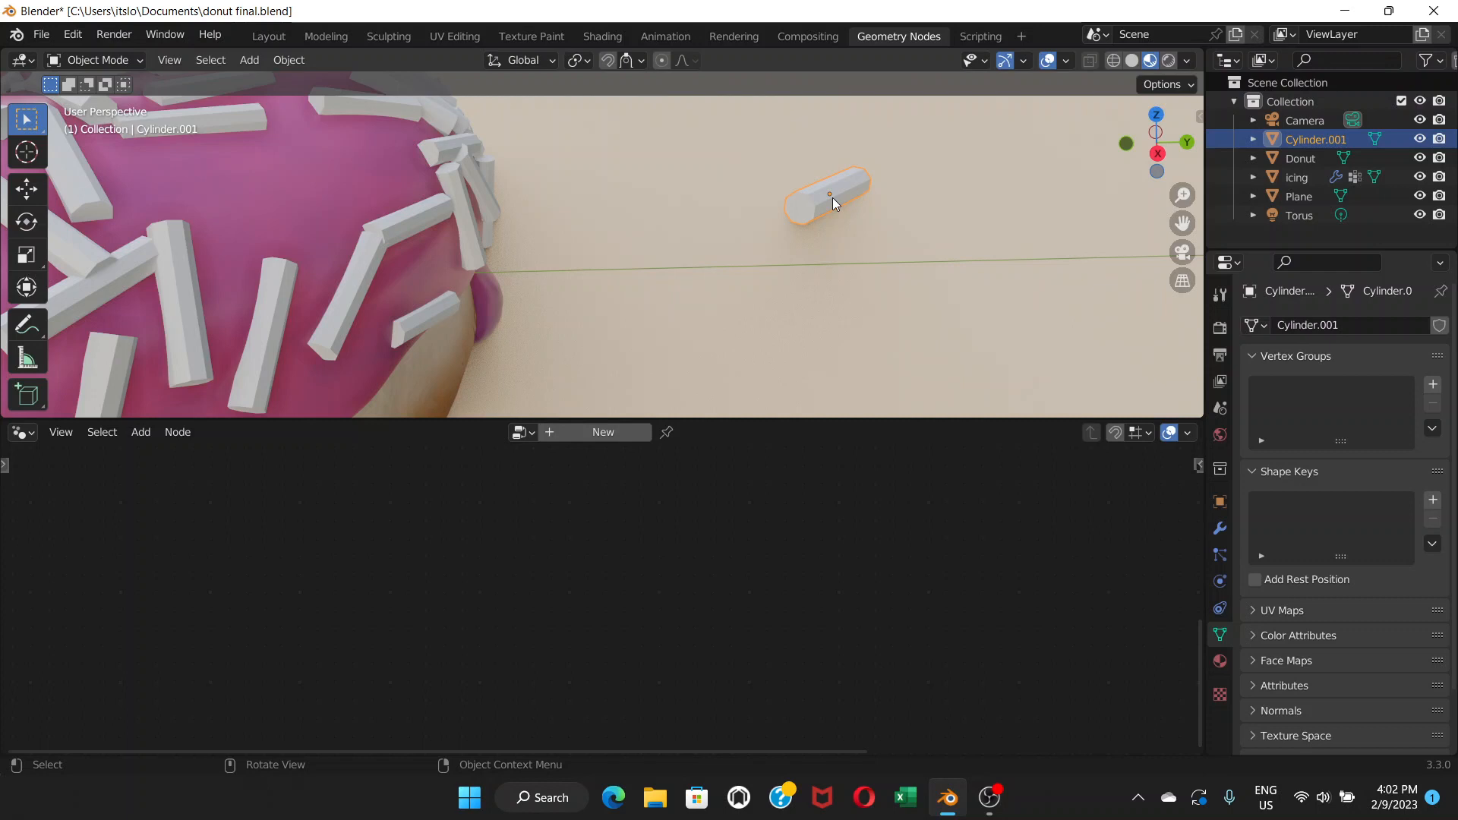
Try duplicating the loose sprinkle about 0.009 m along Y, and undo the duplication
key("shift")
key("shift+d")
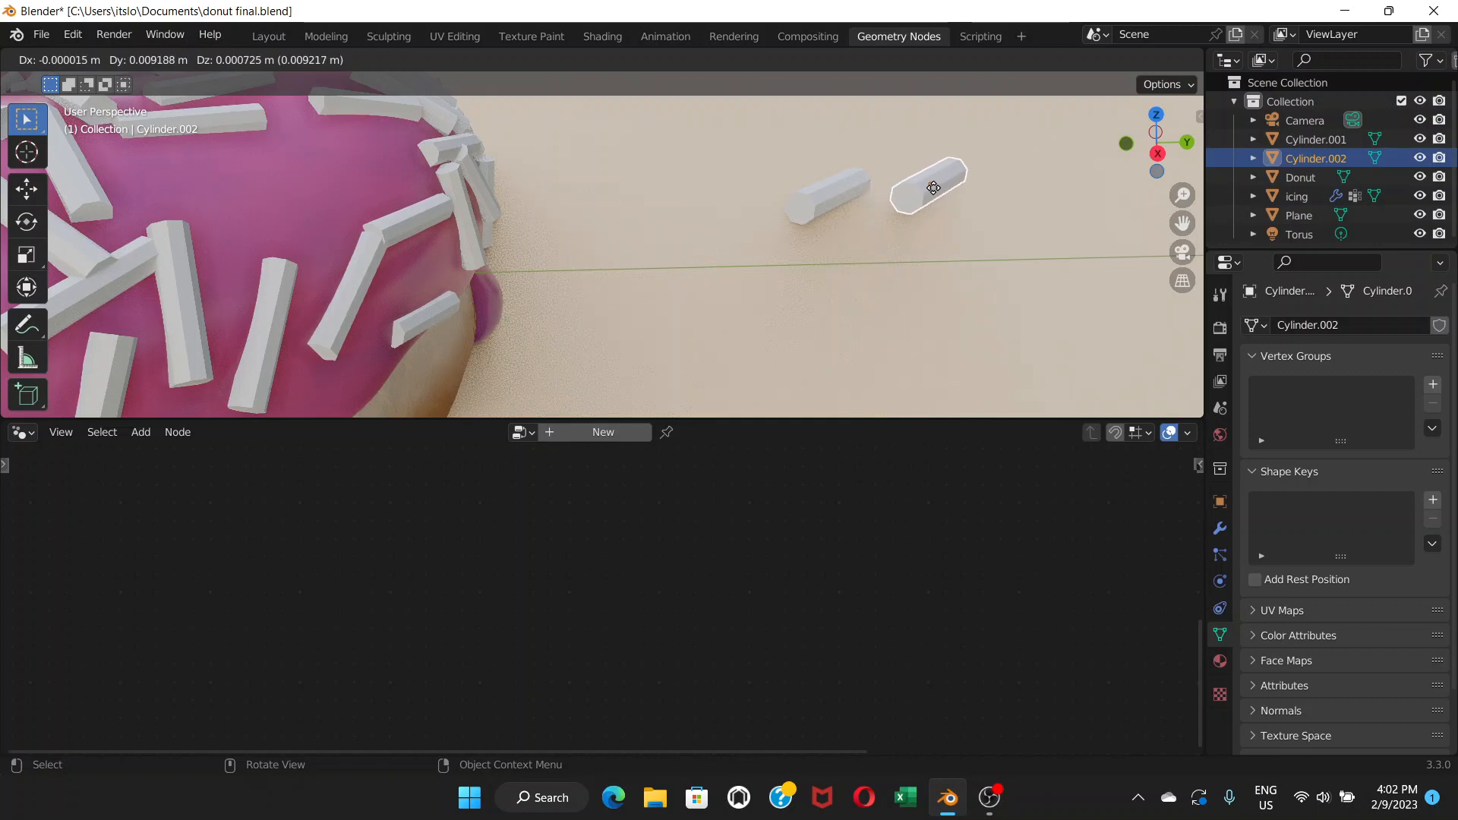
left_click(934, 188)
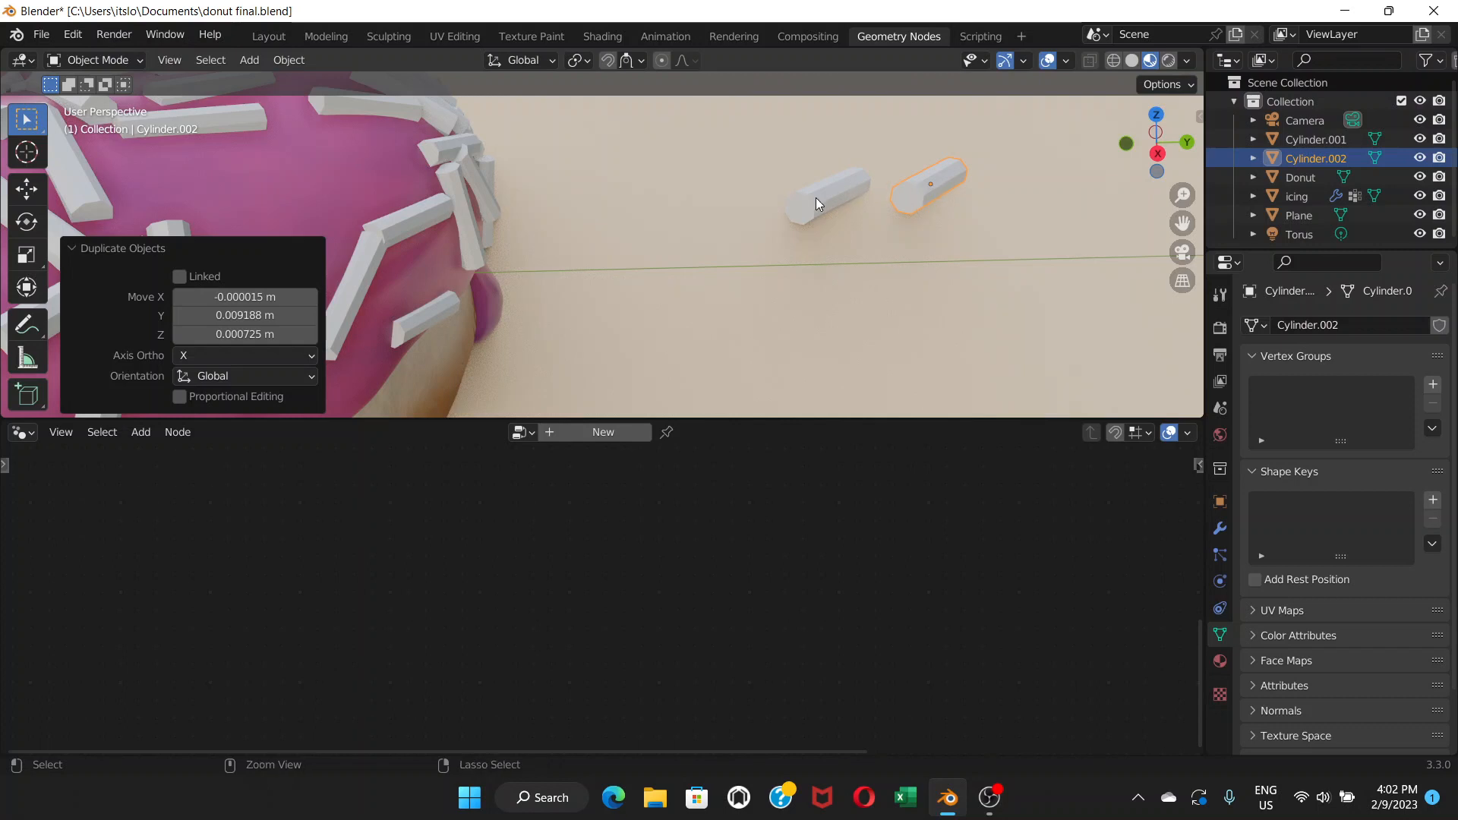
key("ctrl+z")
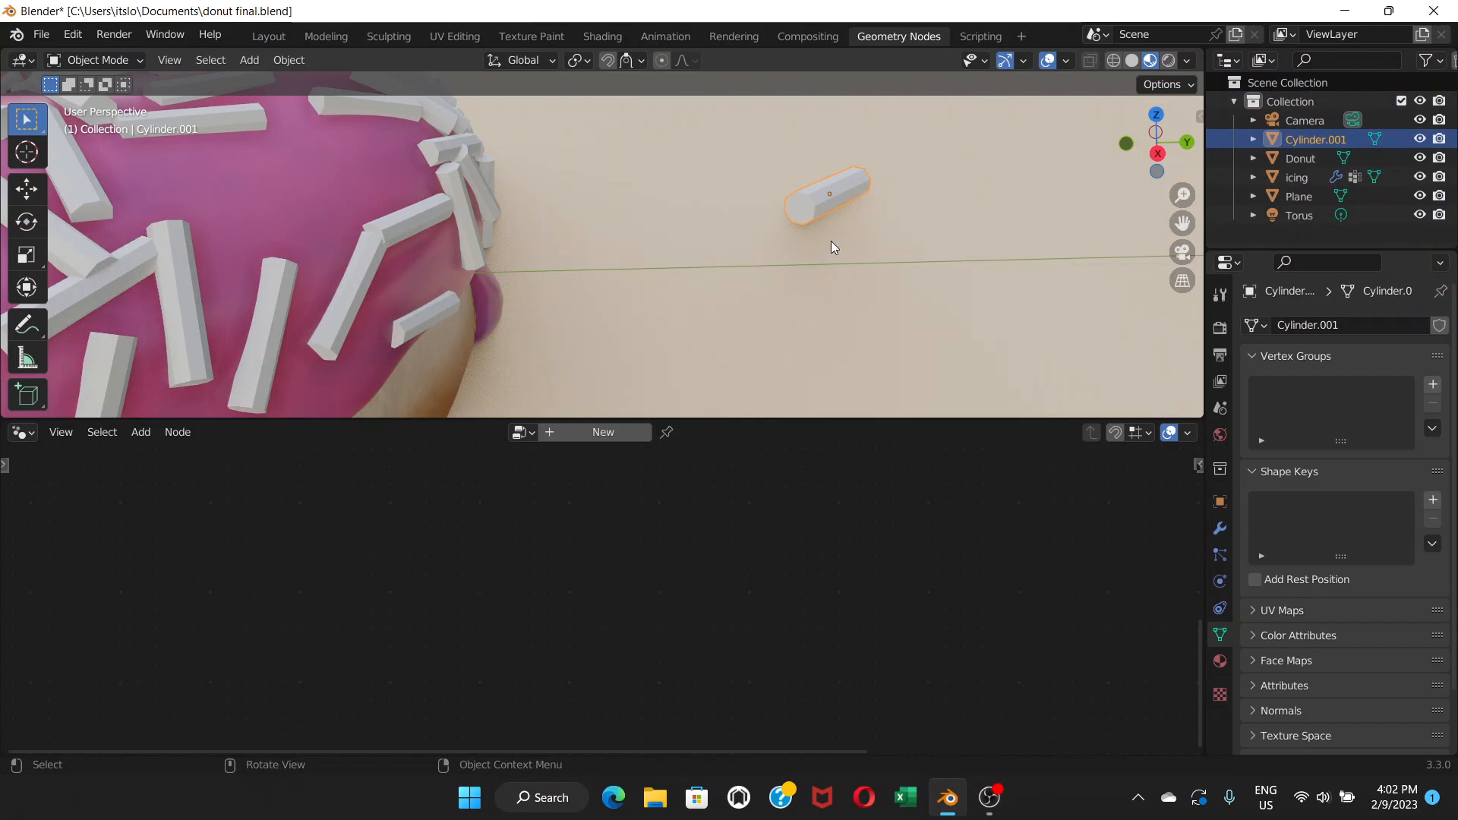
Return the viewport to Solid shading with the loose sprinkle in close-up
middle_click_drag(867, 221, 670, 225)
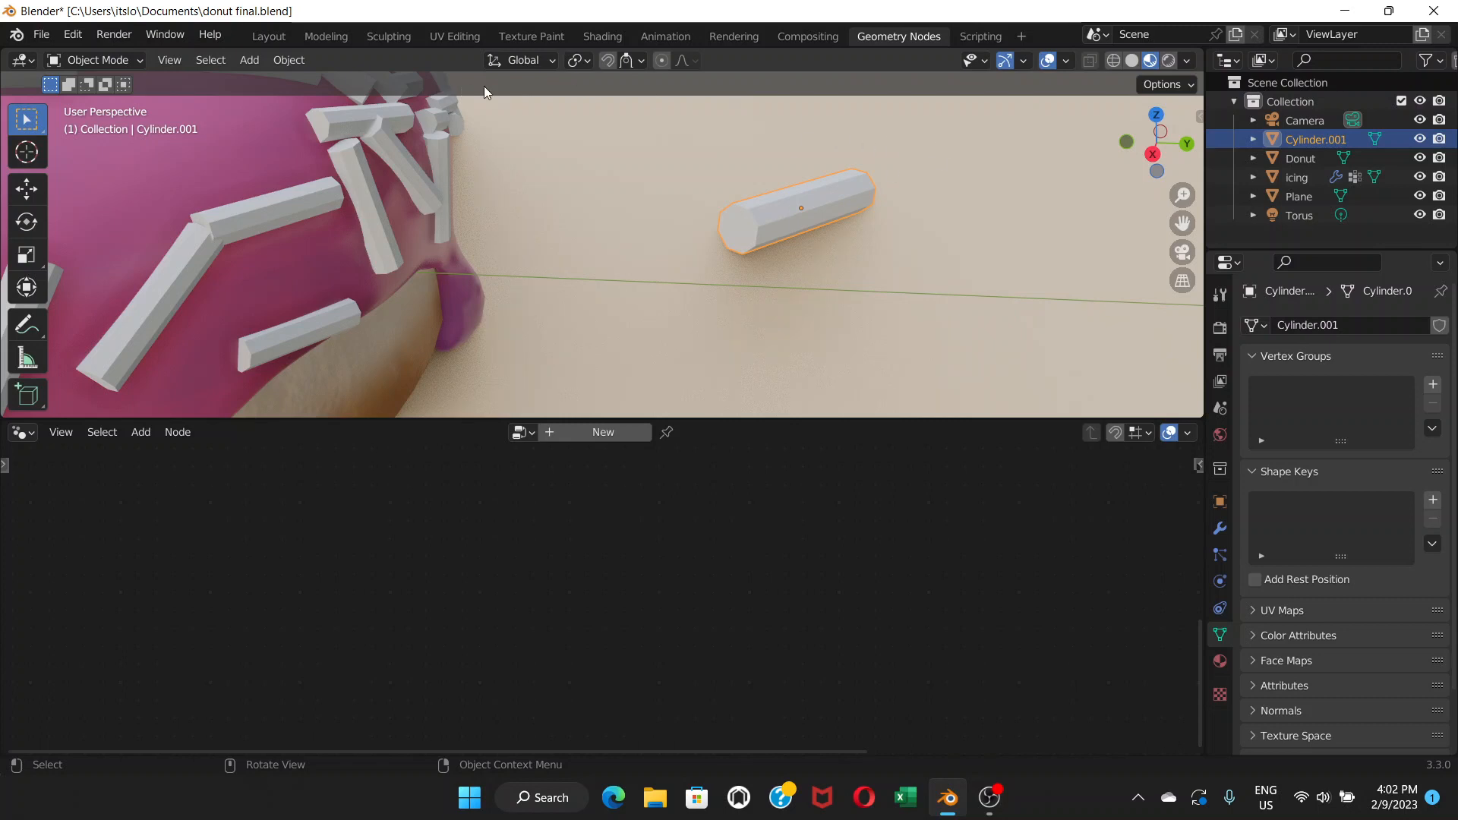
left_click(1132, 61)
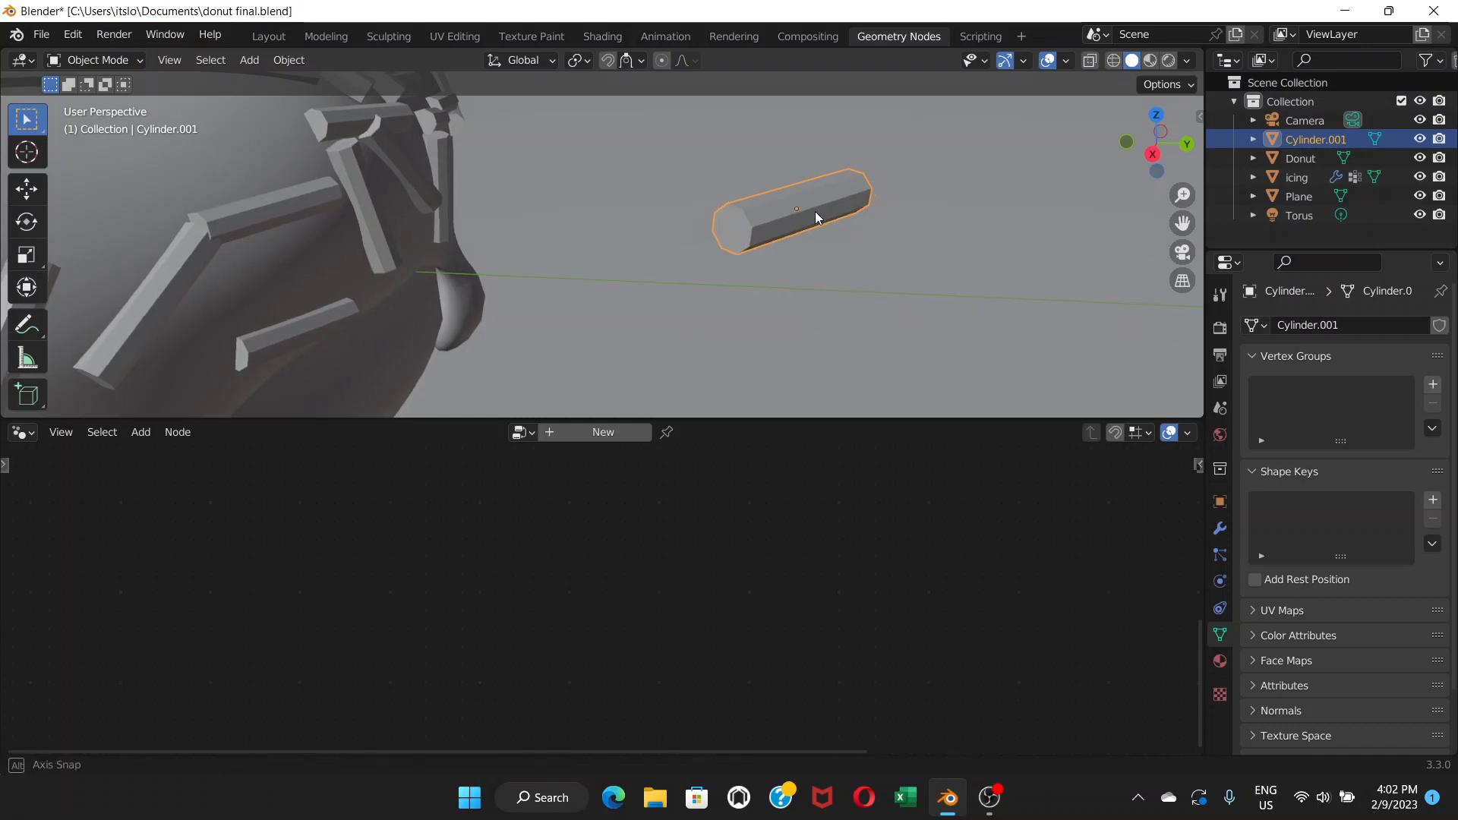
middle_click_drag(814, 211, 782, 222)
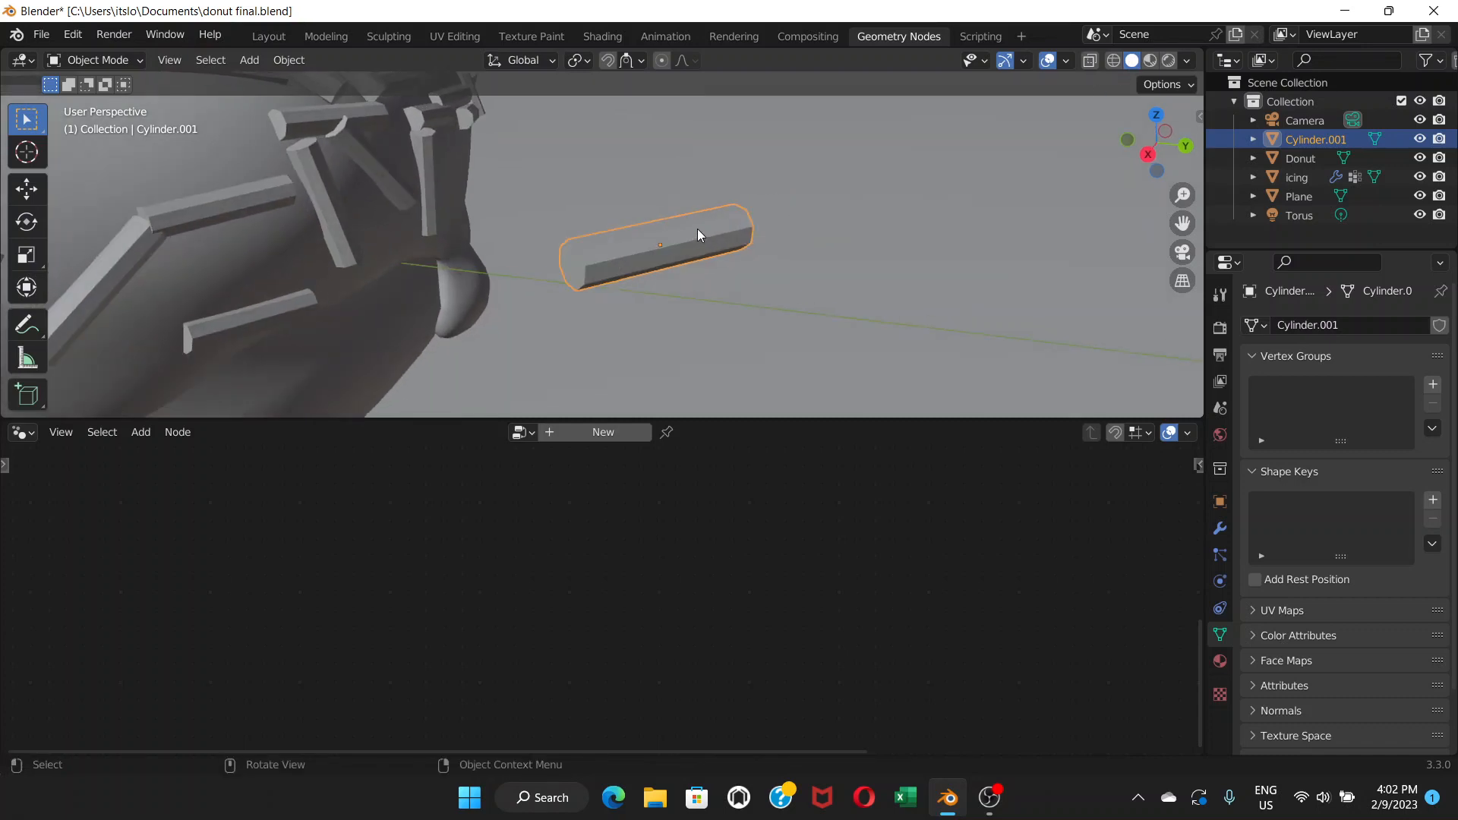
left_click(114, 62)
left_click(117, 99)
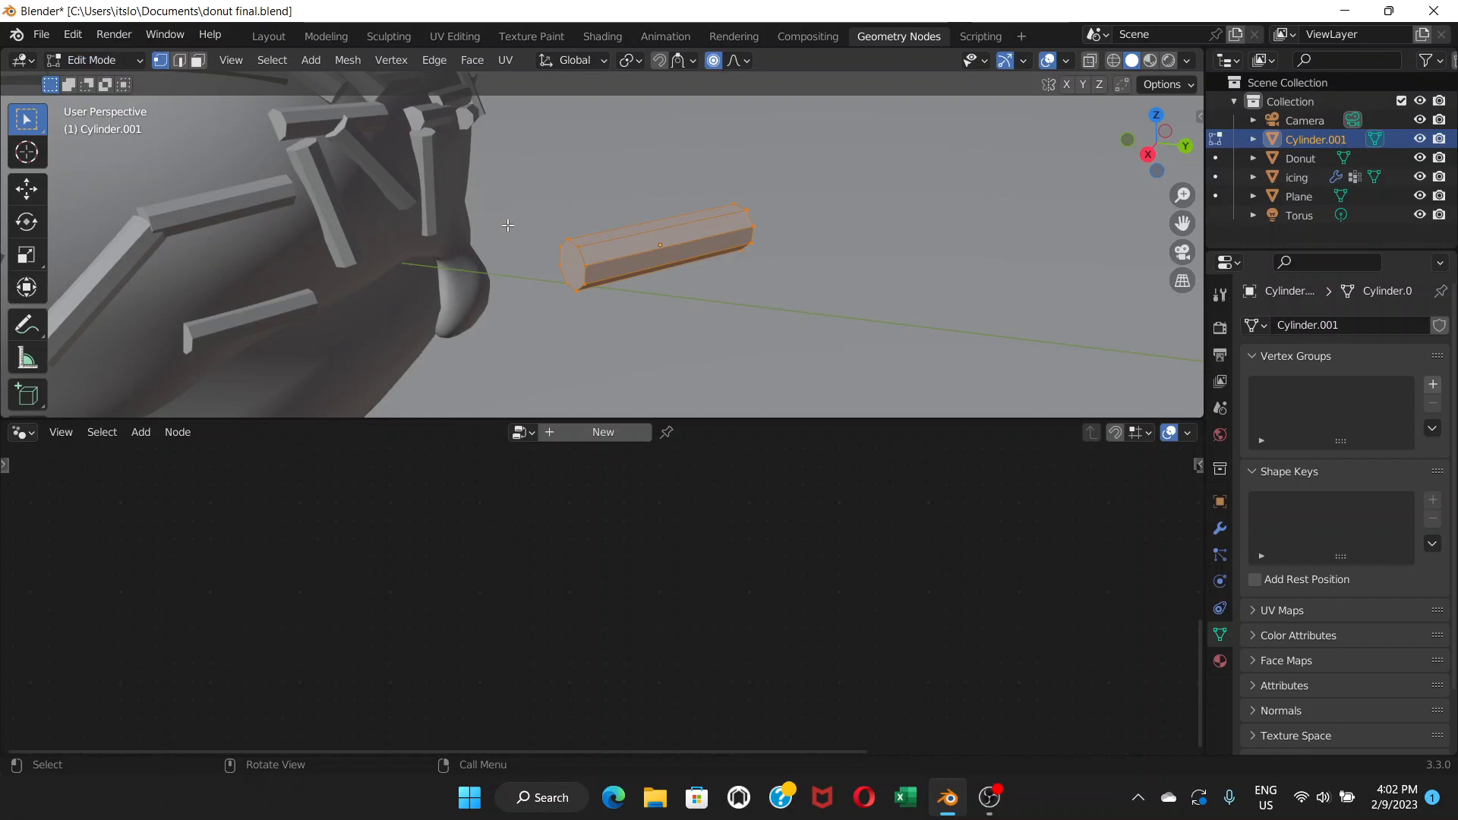
left_click(135, 63)
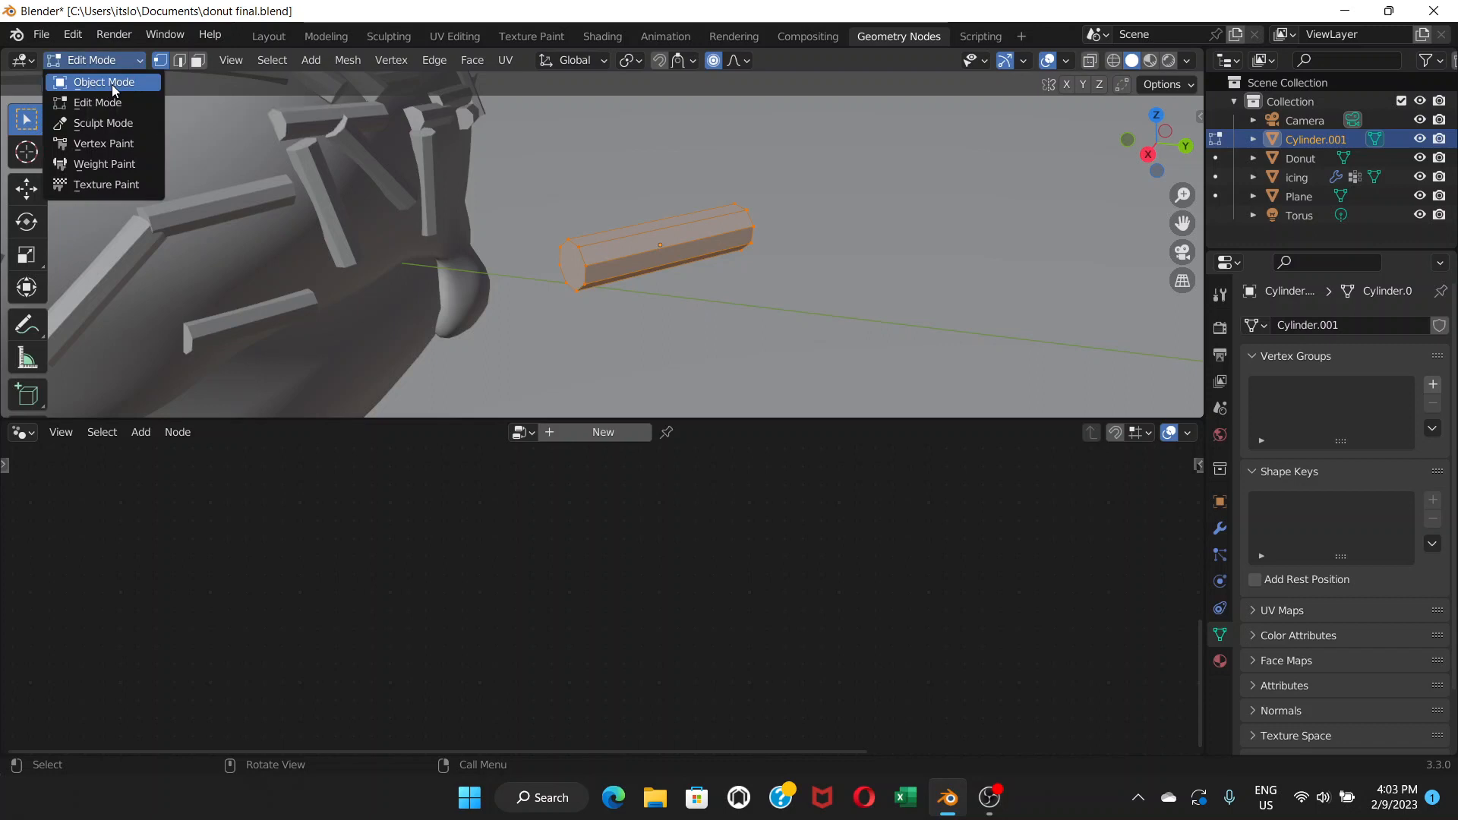
left_click(112, 84)
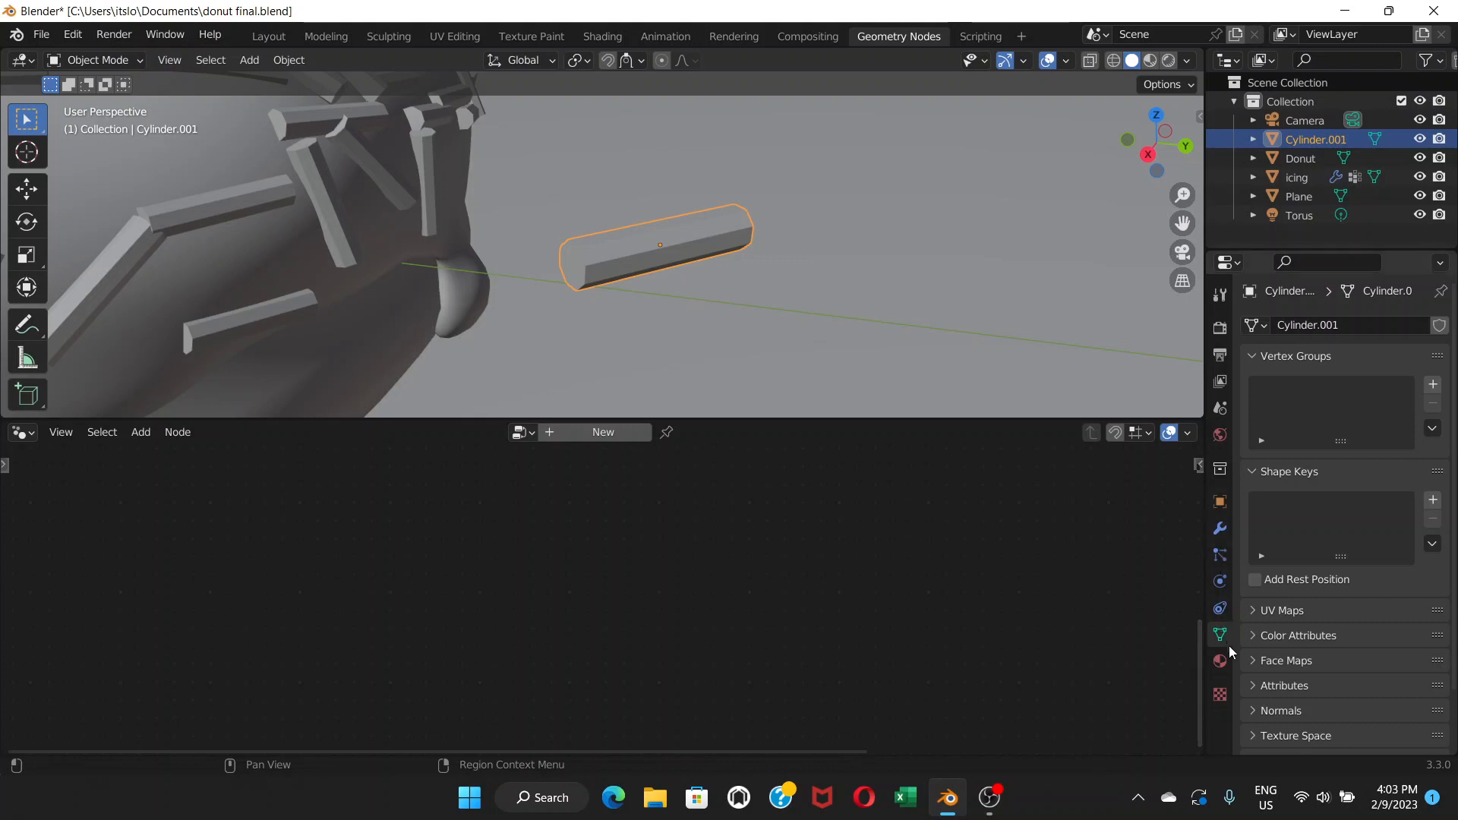
Add a Subdivision Surface modifier to the loose sprinkle Cylinder.001, set its render level to 1, and inspect the tapered shape
left_click(1218, 529)
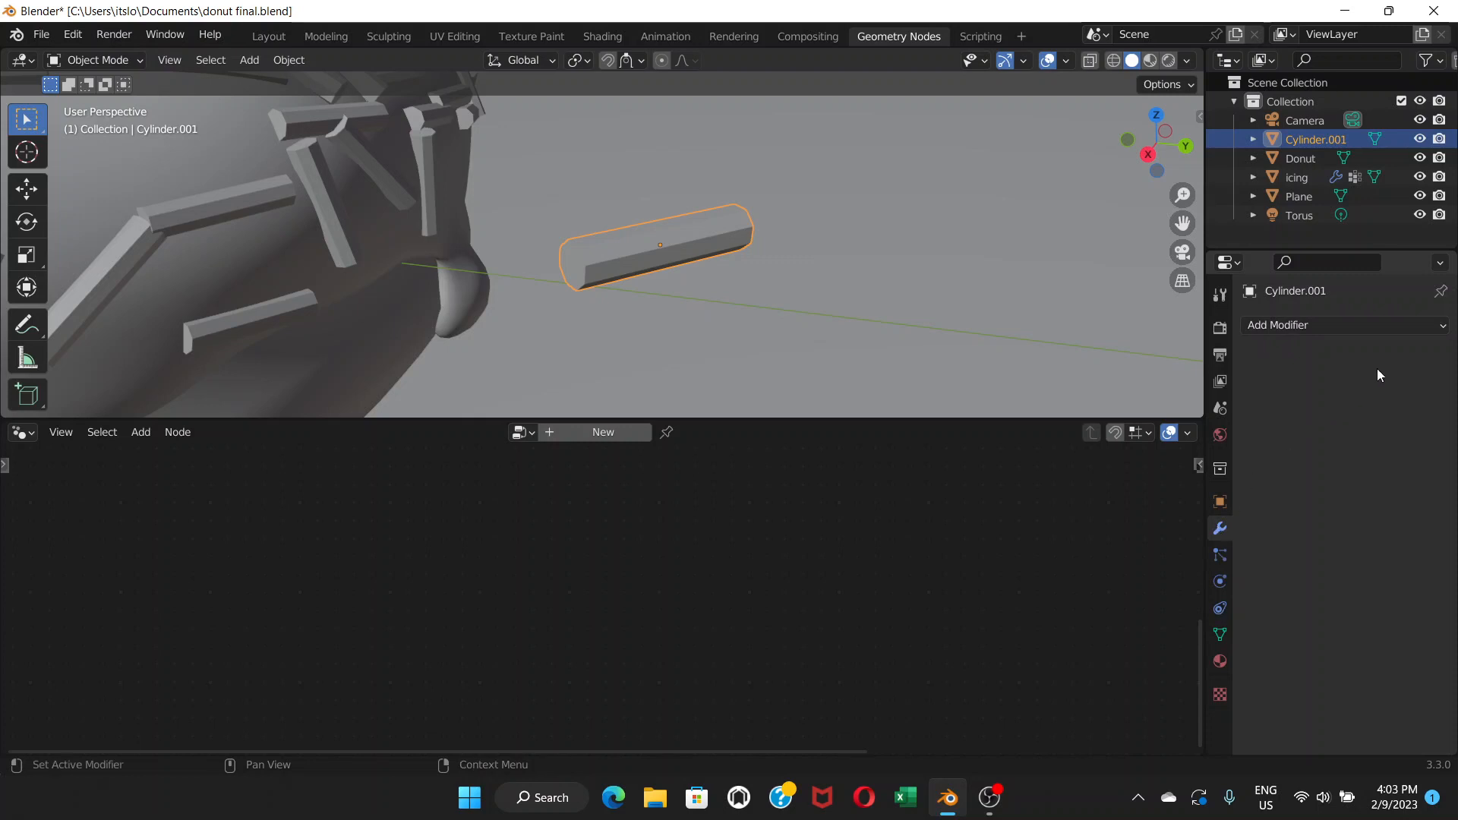
left_click(1429, 327)
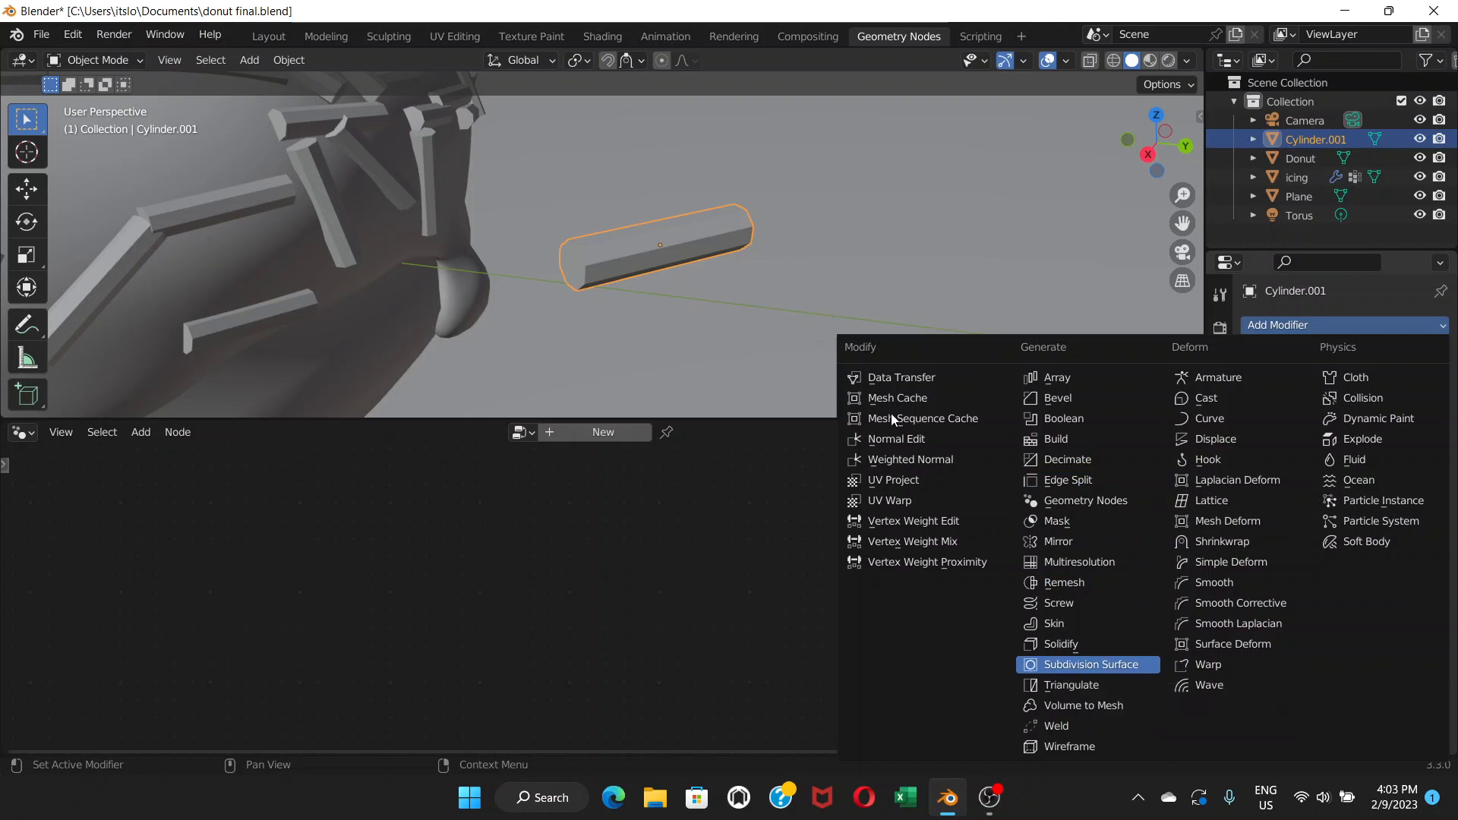
key("Return")
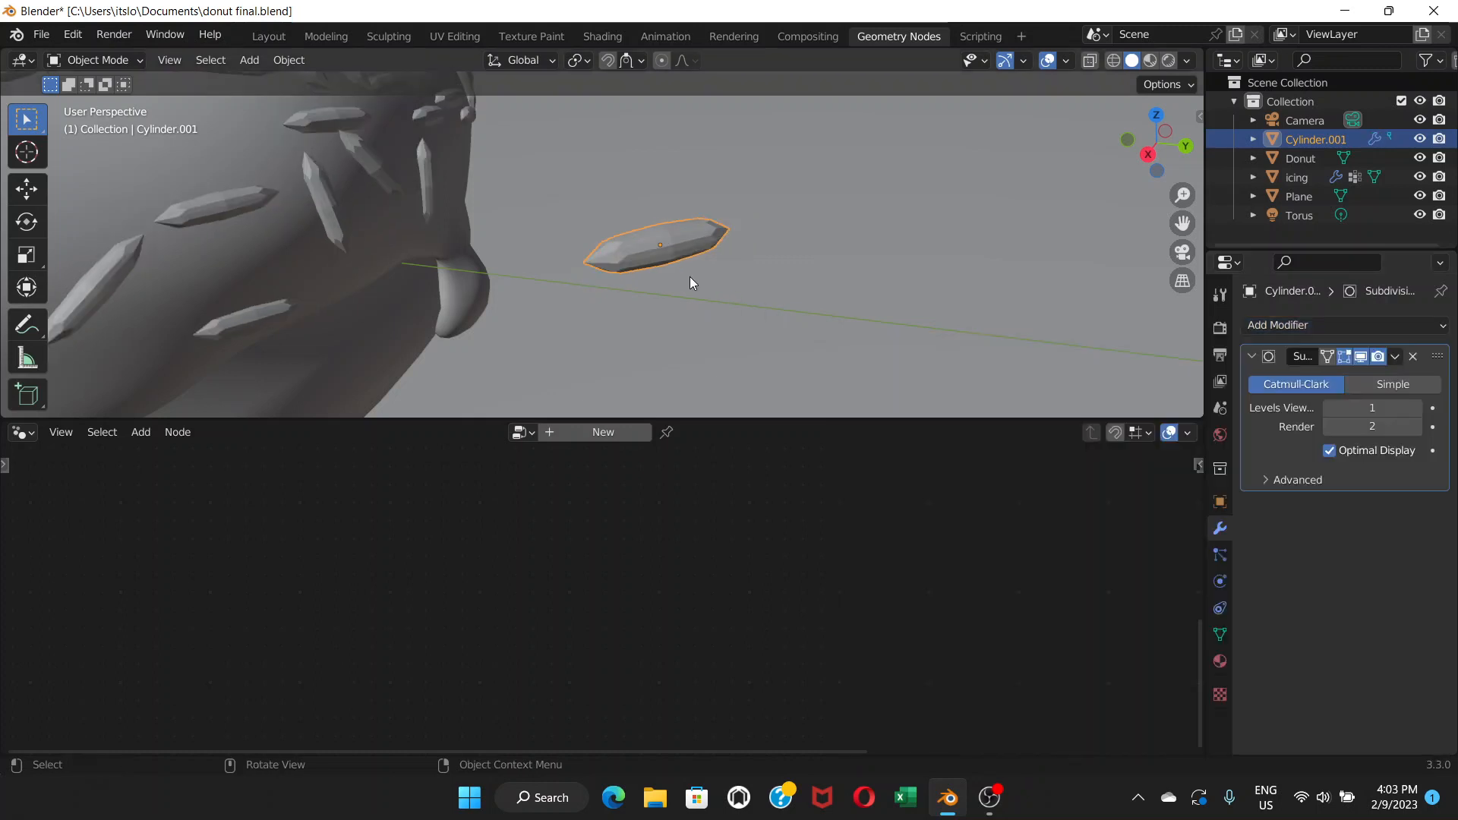
left_click(1327, 427)
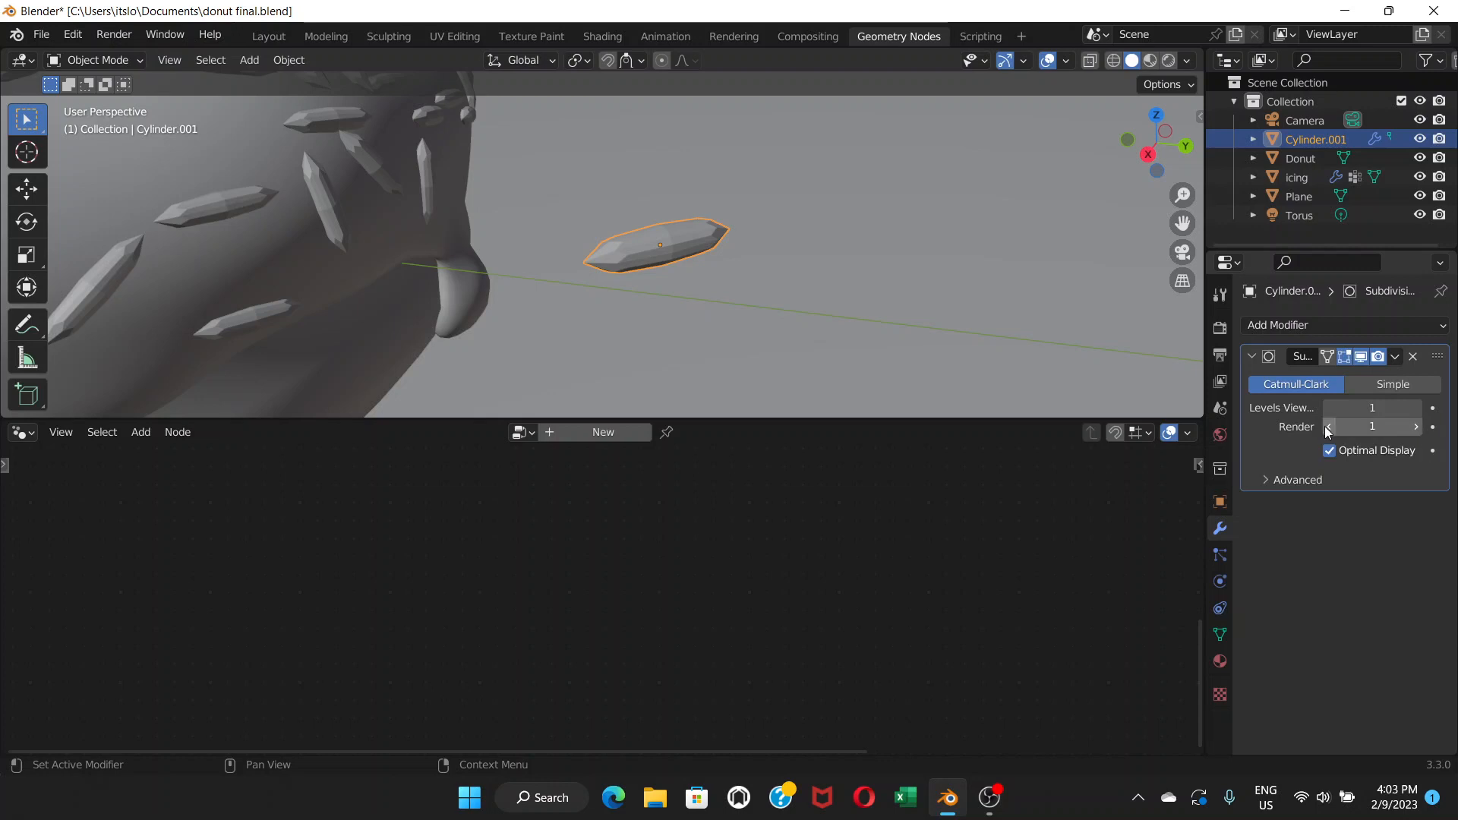
scroll(636, 244, "up", 5)
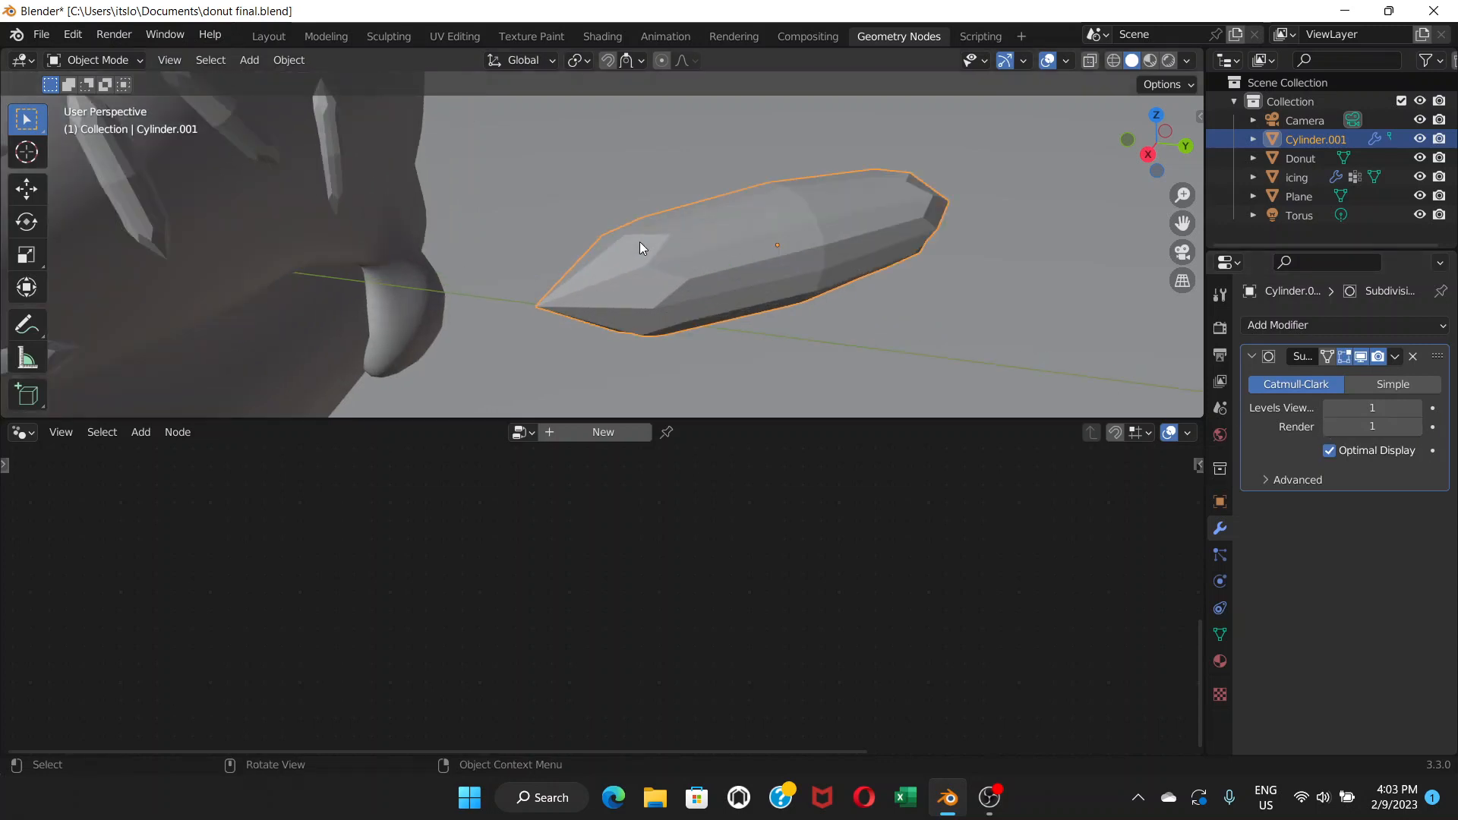
scroll(683, 254, "down", 3)
scroll(683, 254, "up", 3)
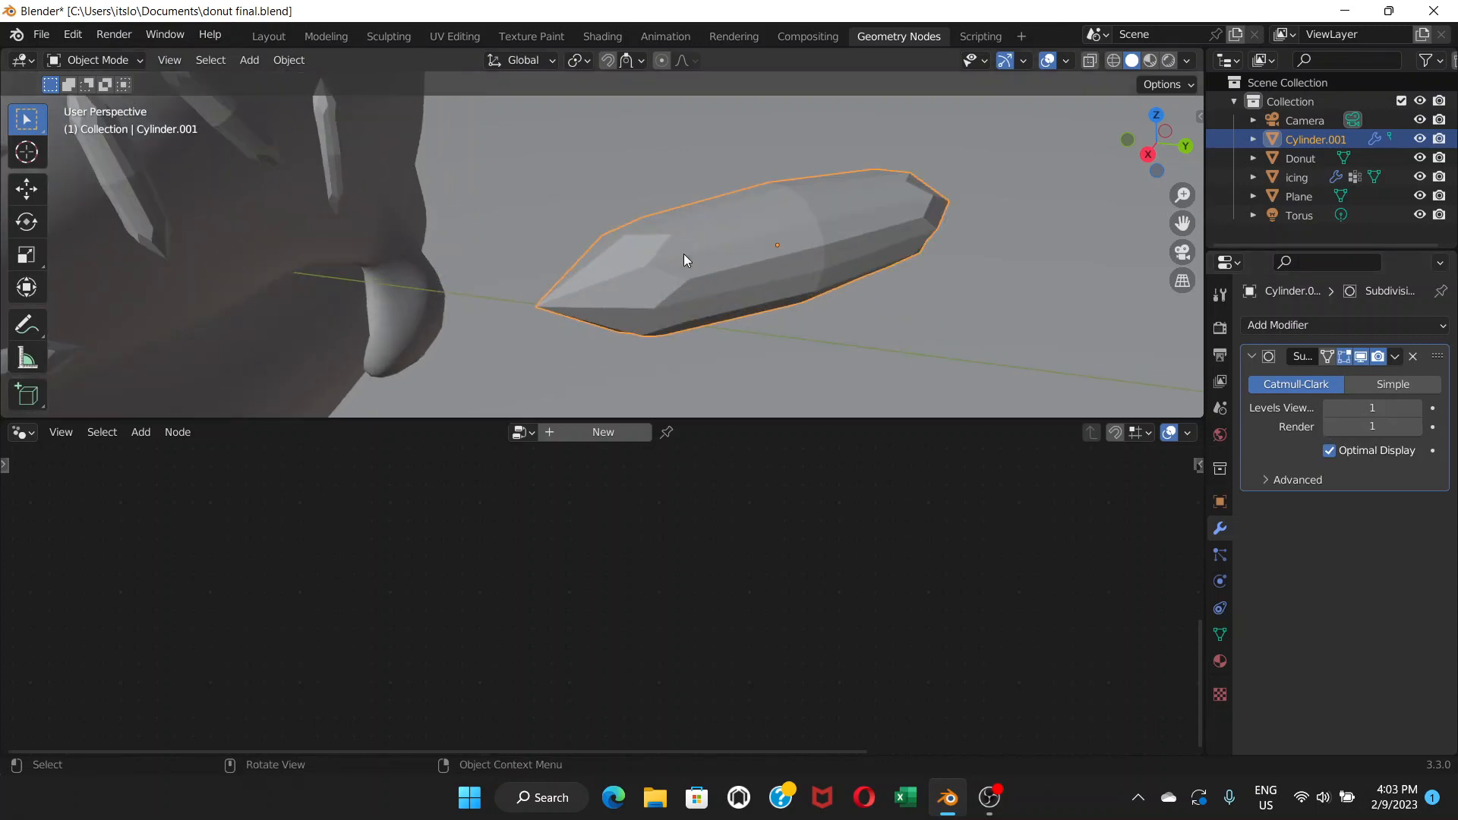
scroll(684, 254, "down", 4)
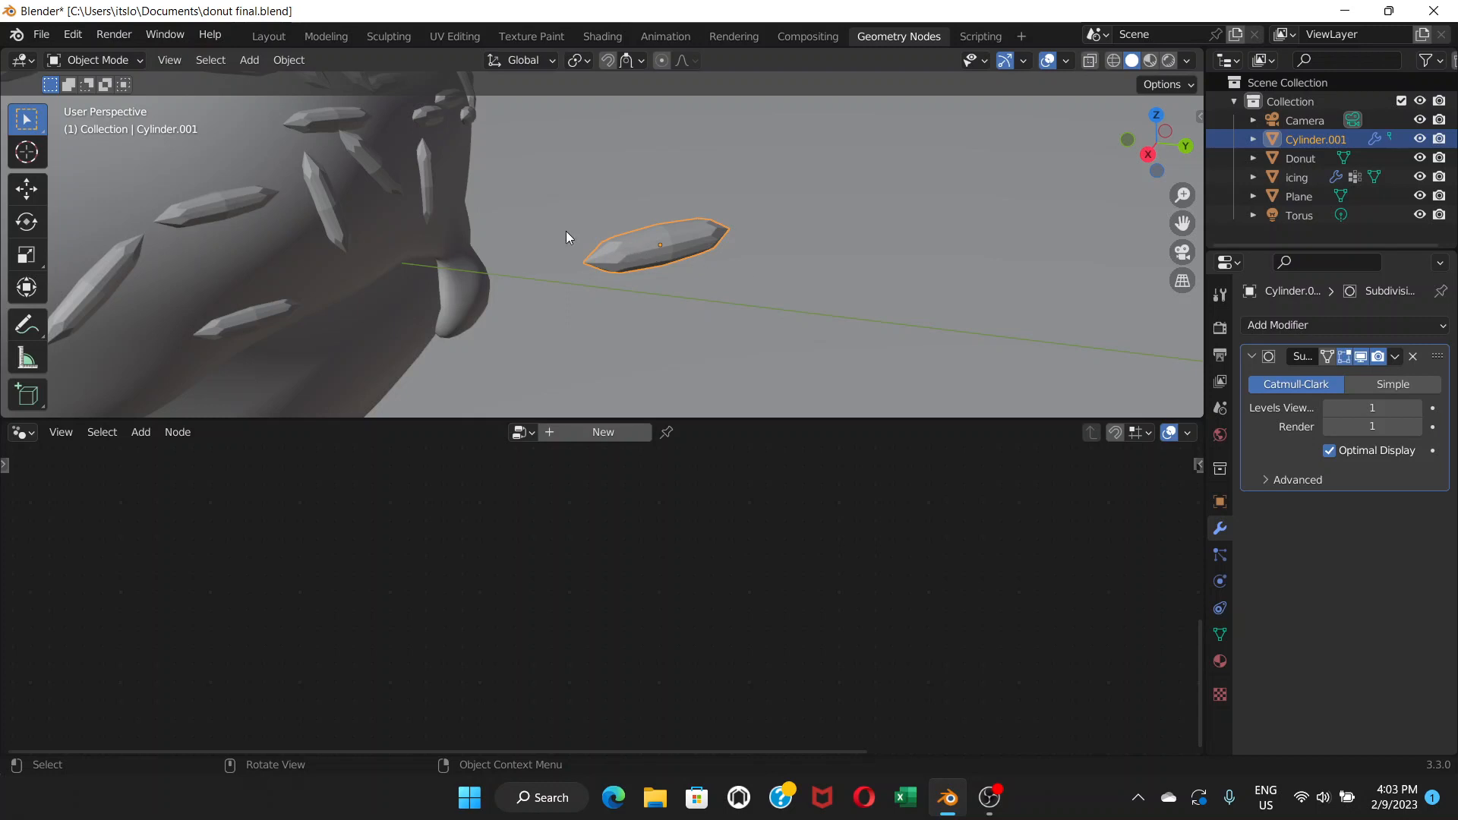
In Edit Mode, add one loop cut around the sprinkle and slide it close to the end nearest the donut, factor about -0.957
left_click(130, 60)
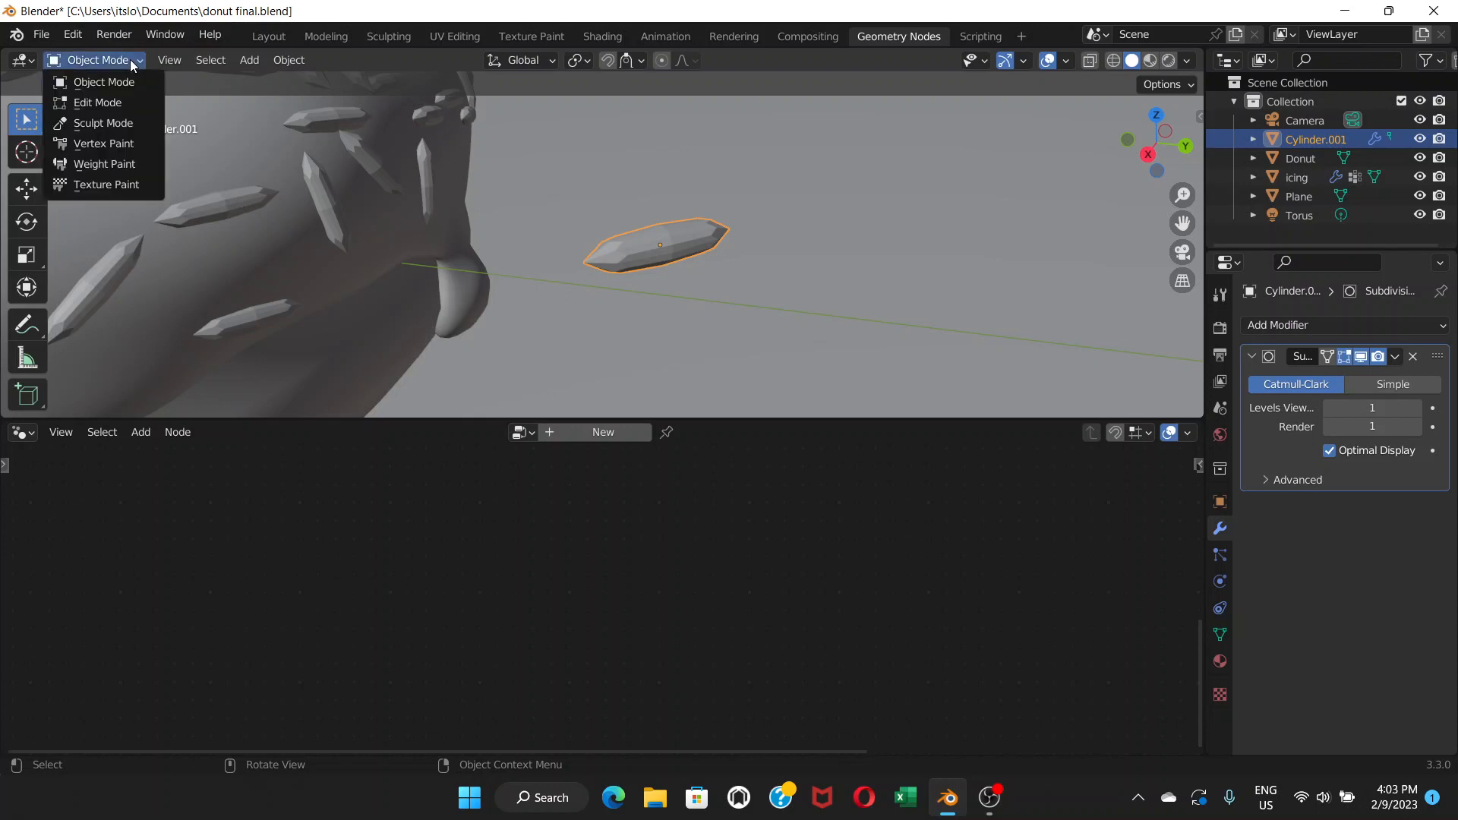
left_click(110, 102)
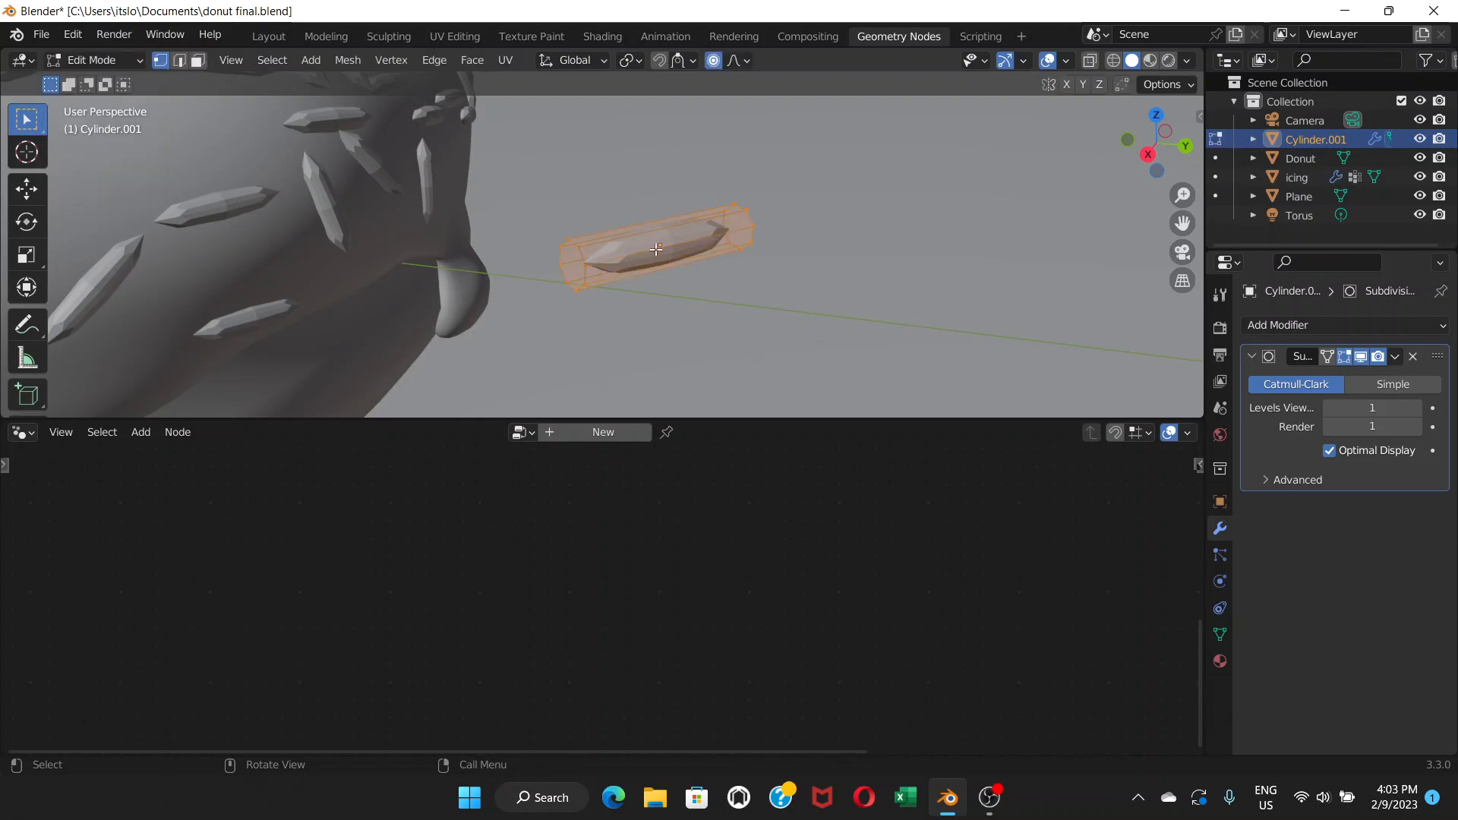
key("ctrl+r")
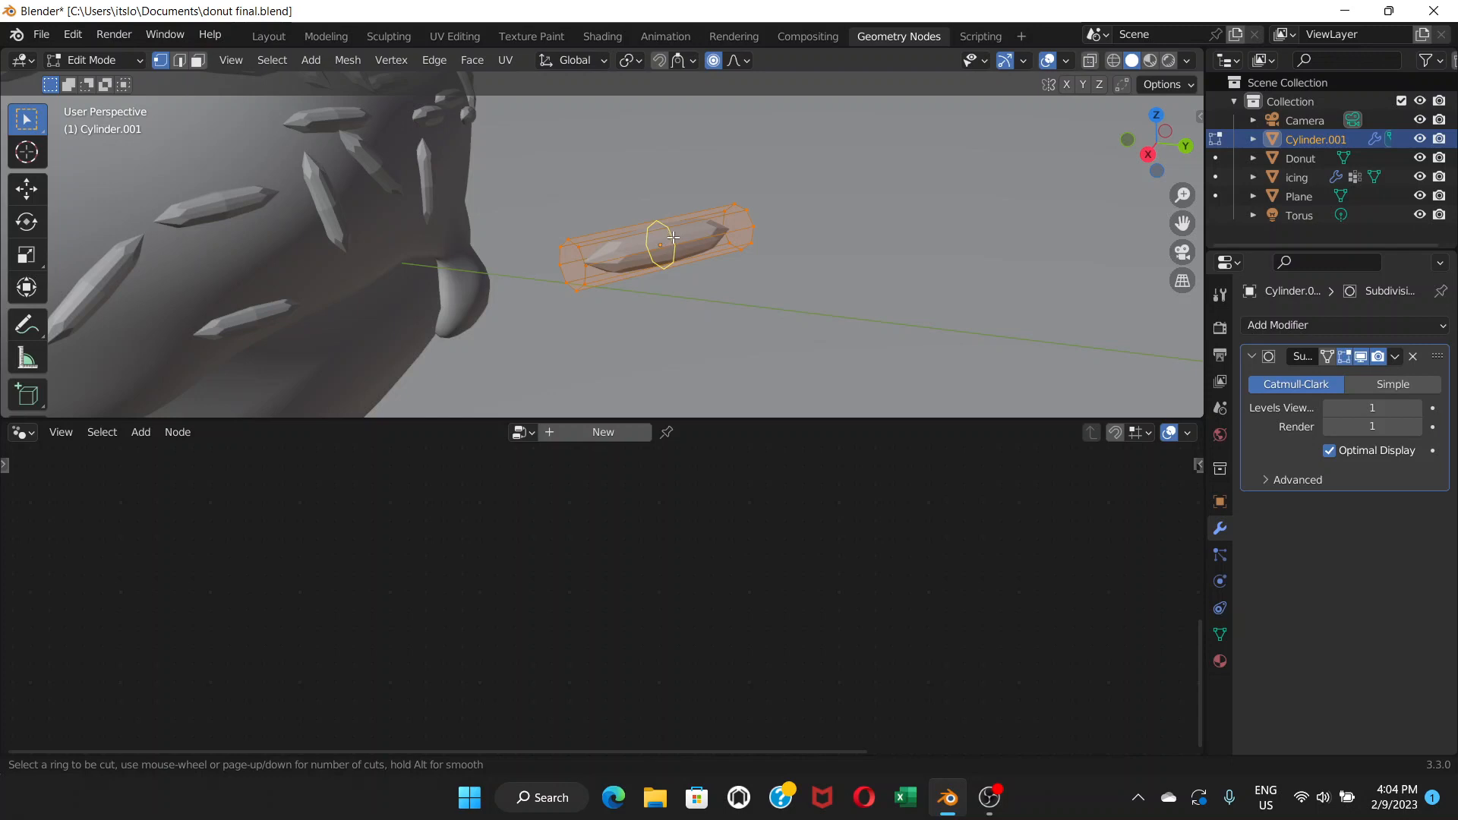
left_click(673, 238)
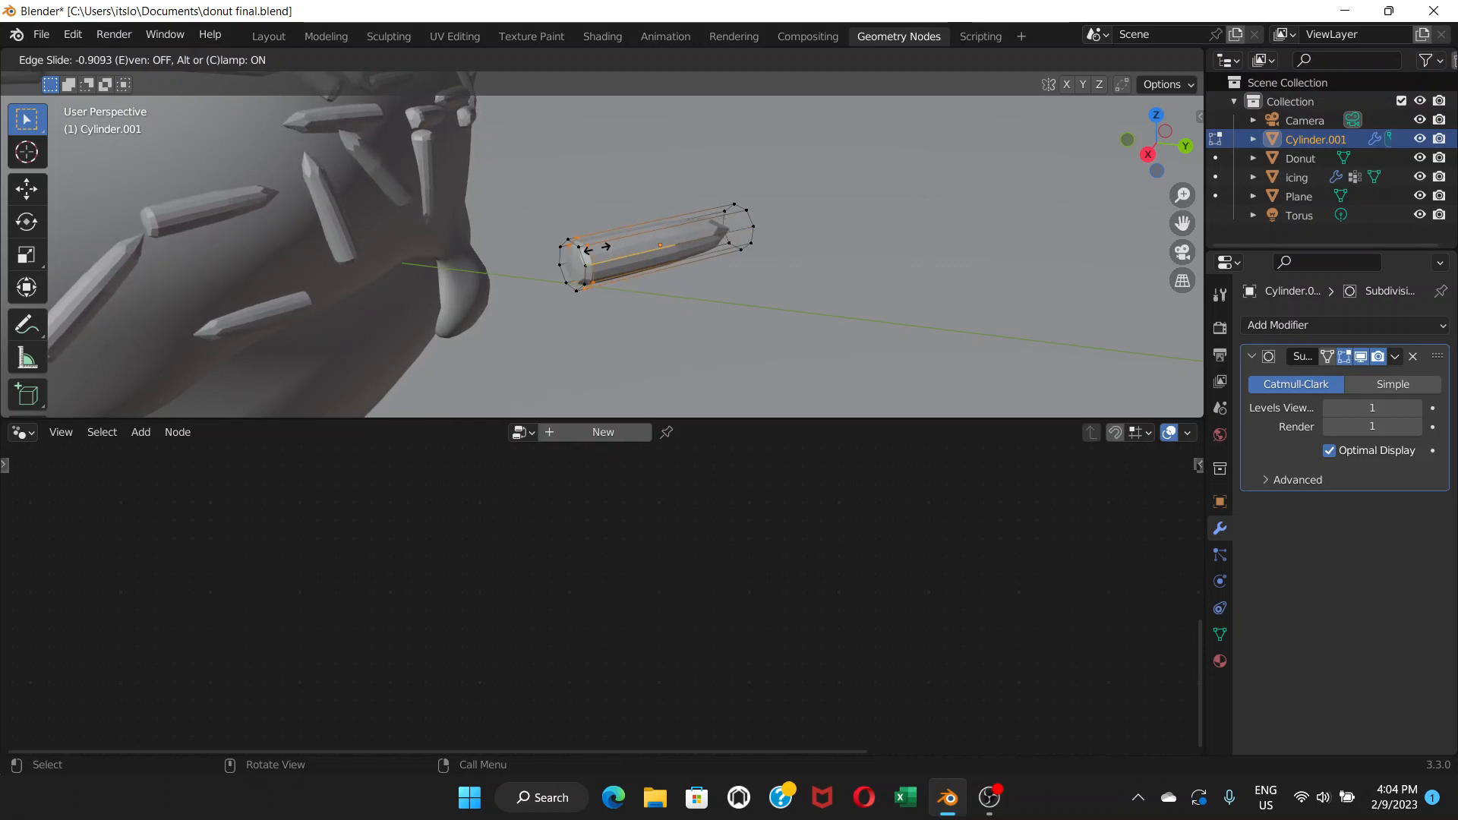
left_click(584, 249)
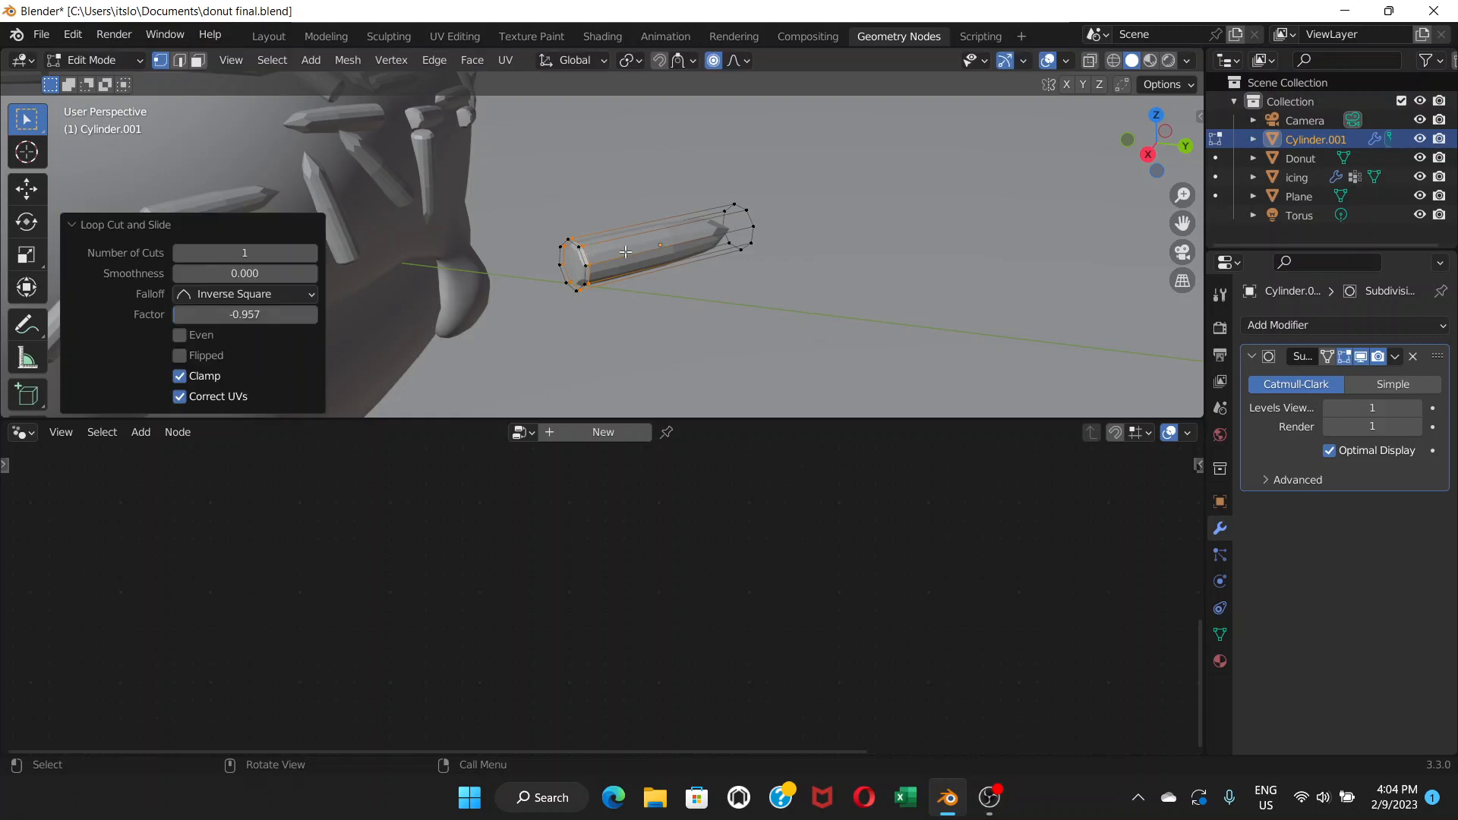
Add another loop cut to the sprinkle and slide it close to the end farthest from the donut, factor about 0.939
key("ctrl+r")
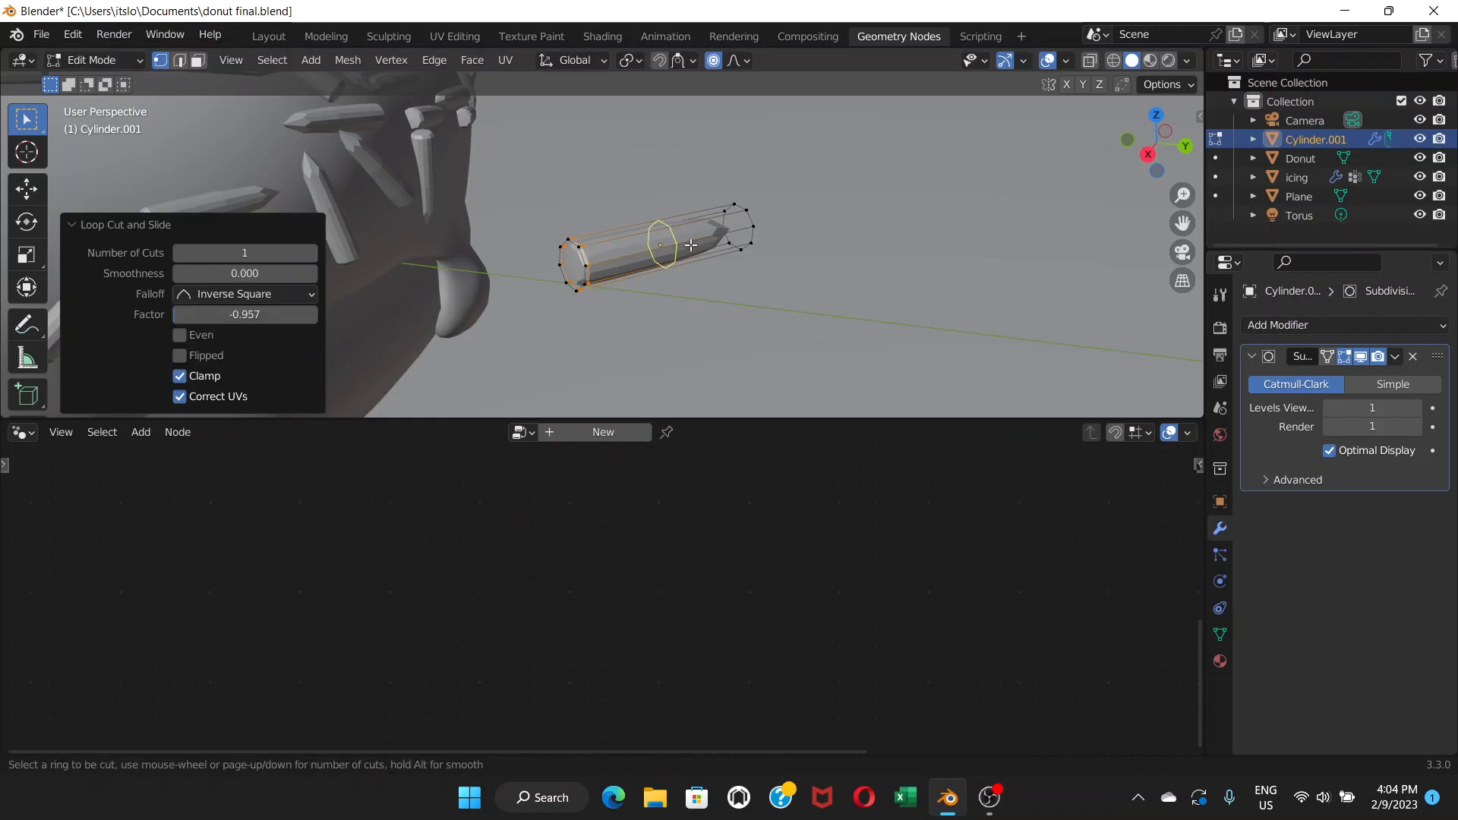
left_click(678, 240)
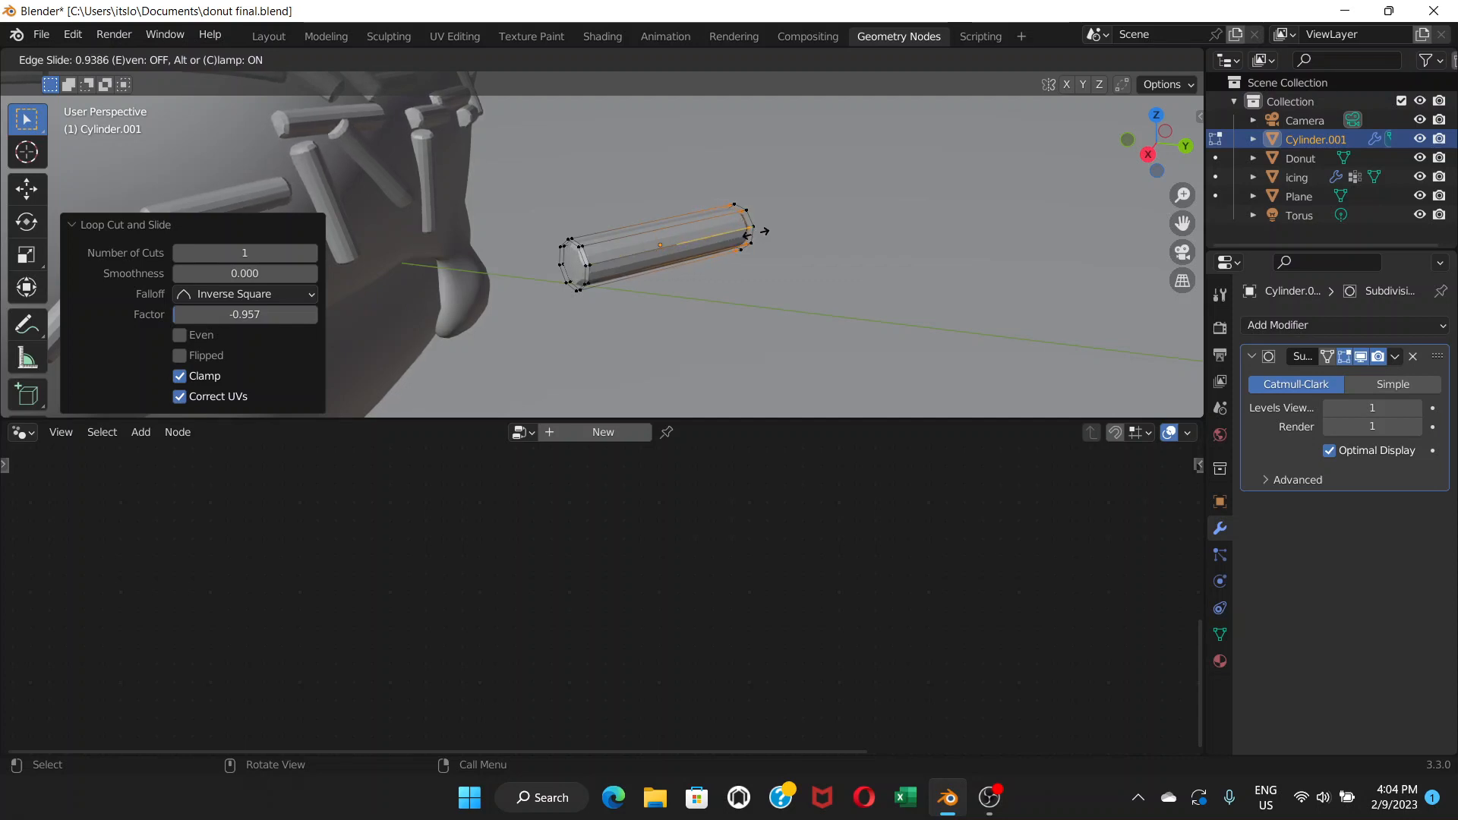
left_click(763, 231)
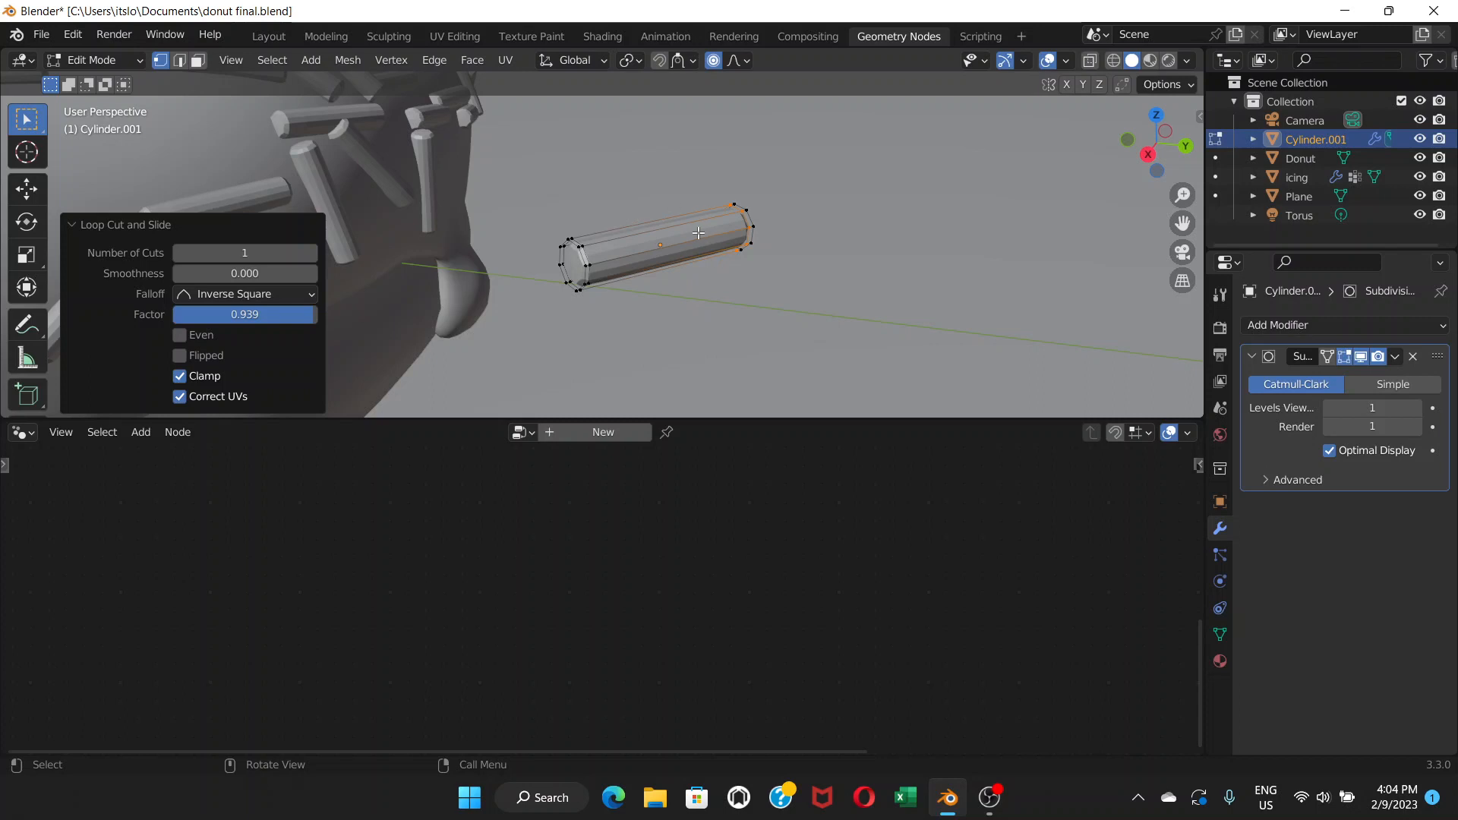
key("ctrl+r")
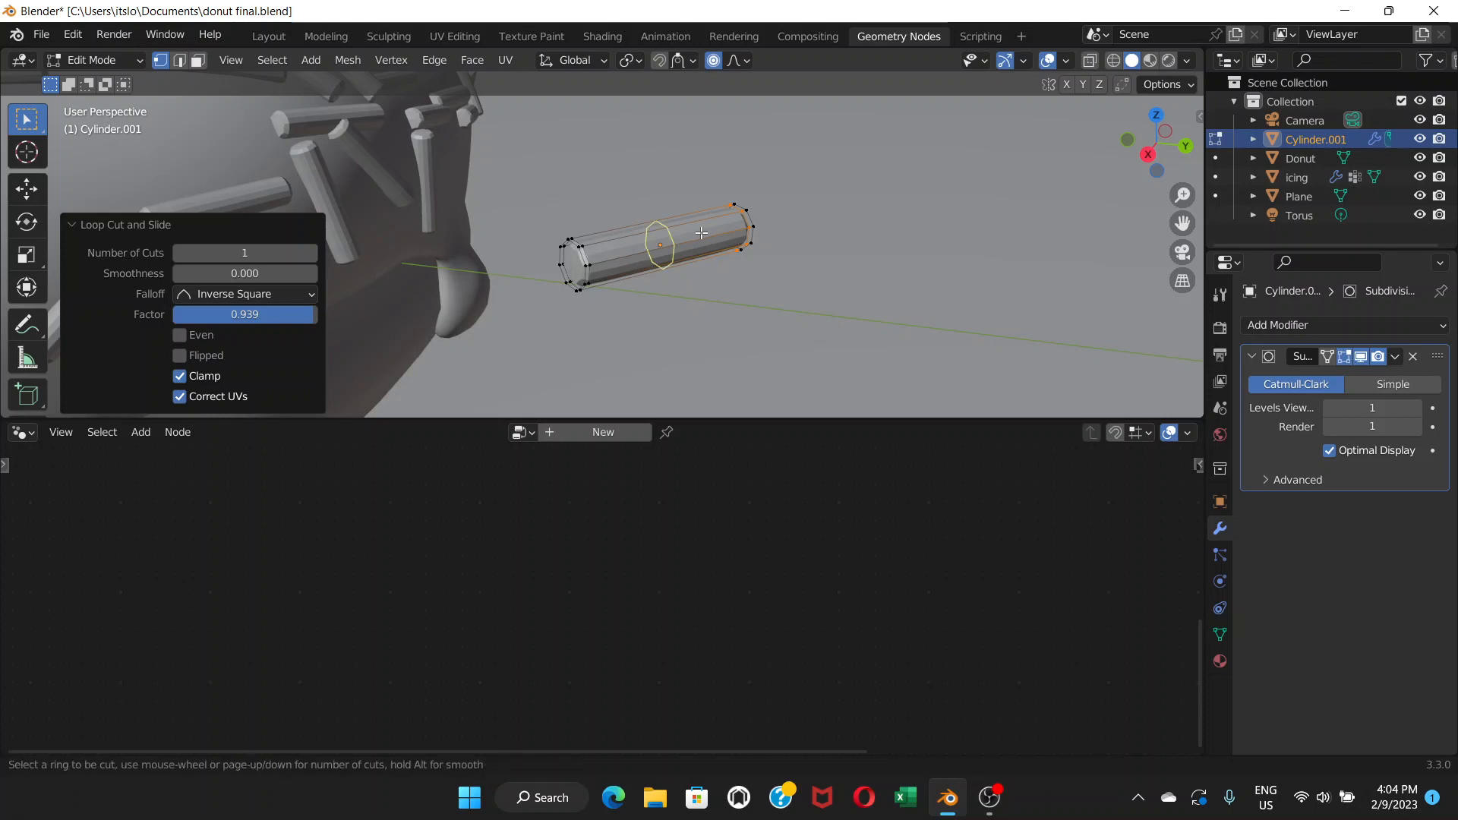
key("Escape")
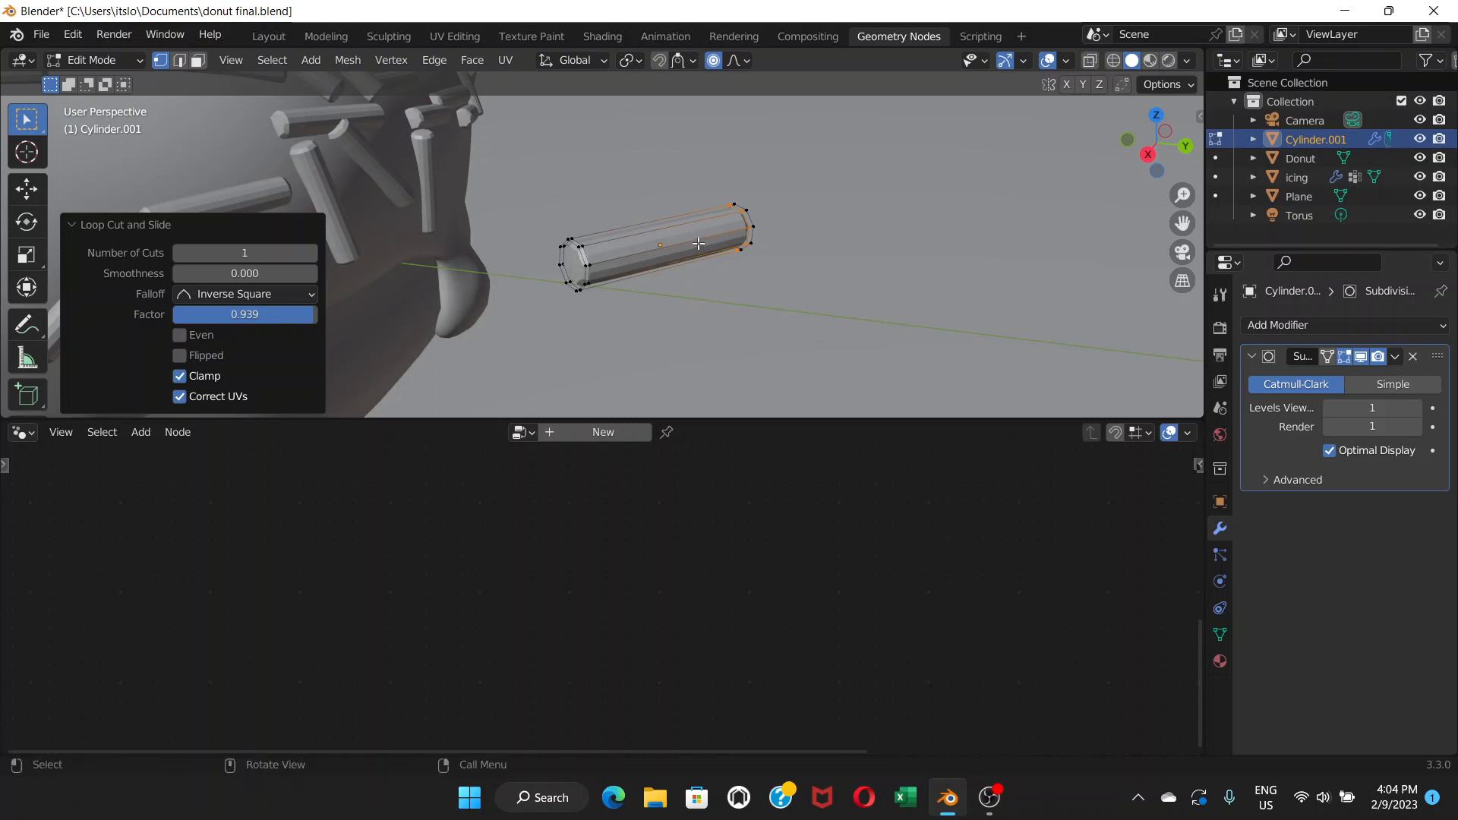
Return to Object Mode and apply smooth shading to the loose sprinkle
scroll(671, 262, "down", 2)
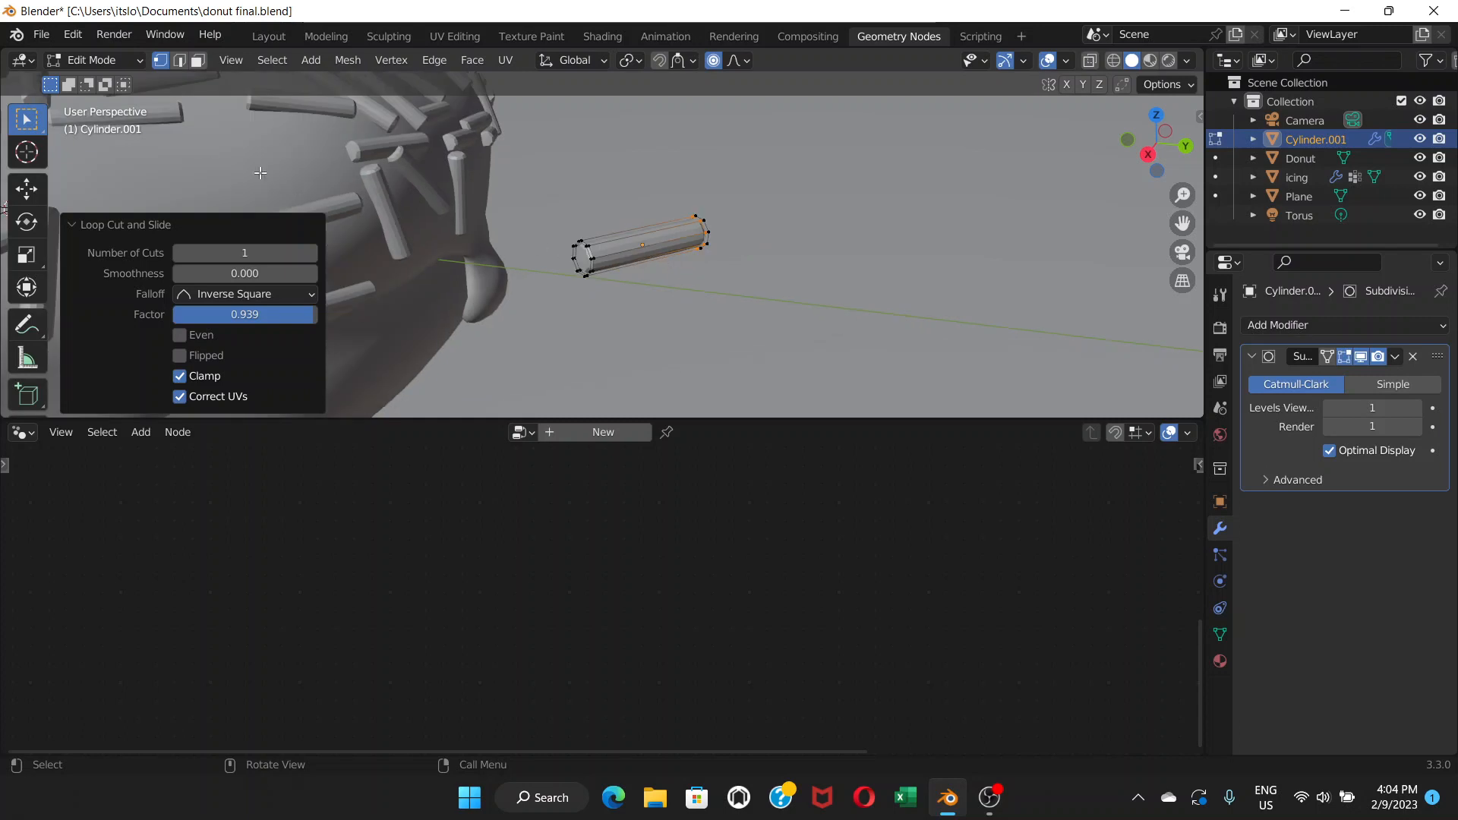
left_click(139, 60)
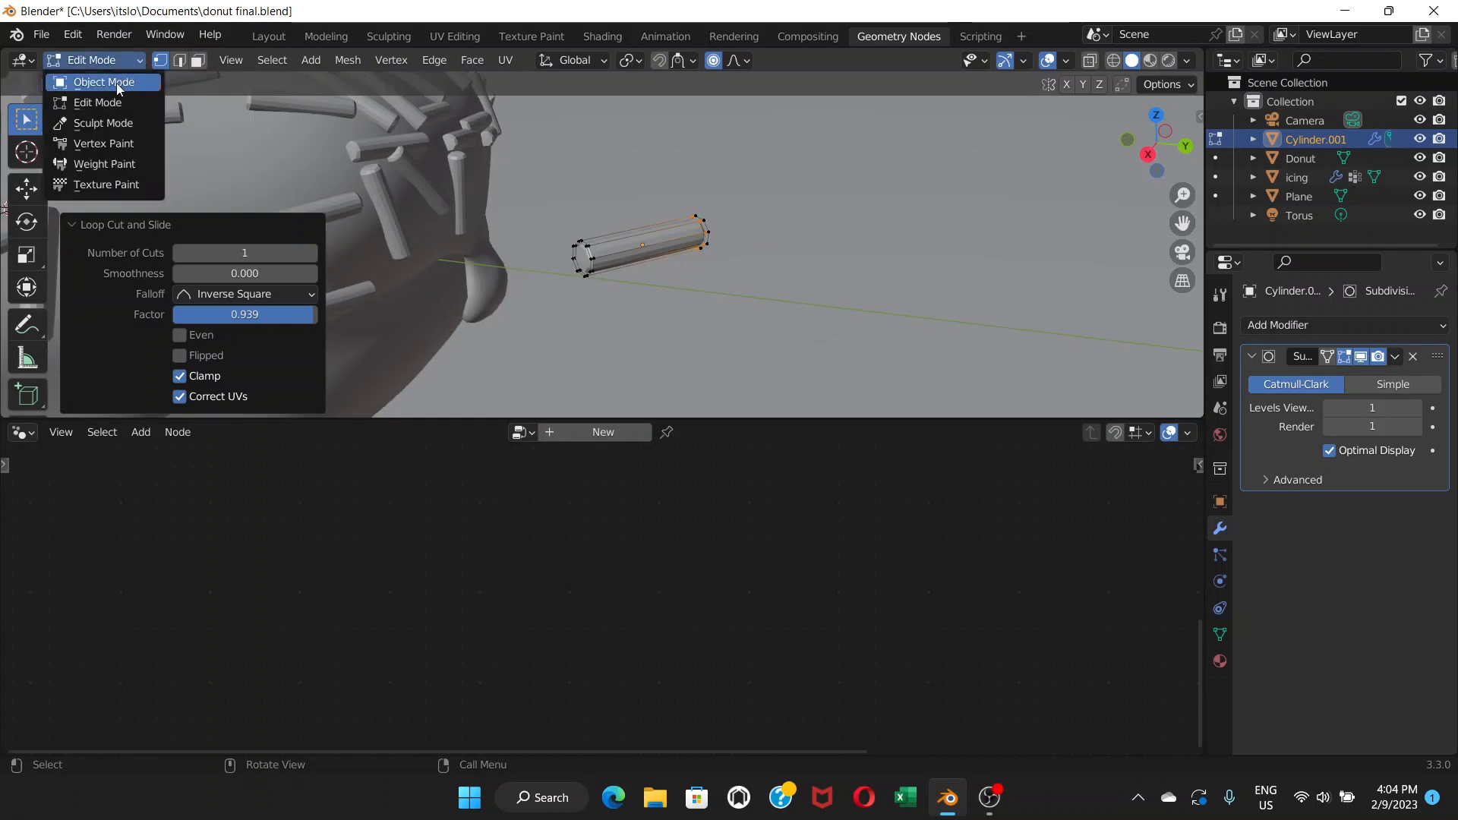
left_click(116, 84)
scroll(641, 270, "down", 2)
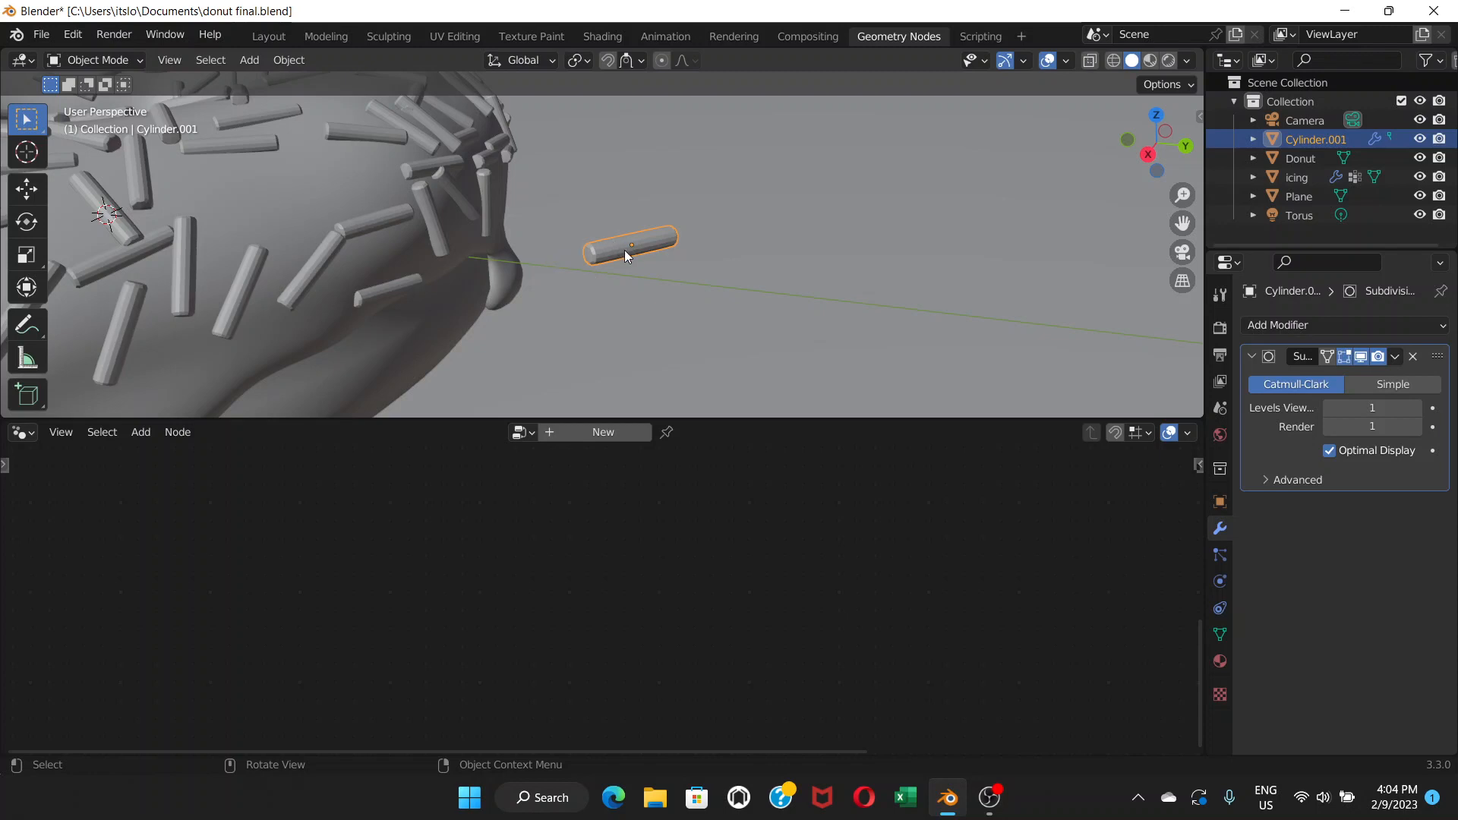
right_click(624, 255)
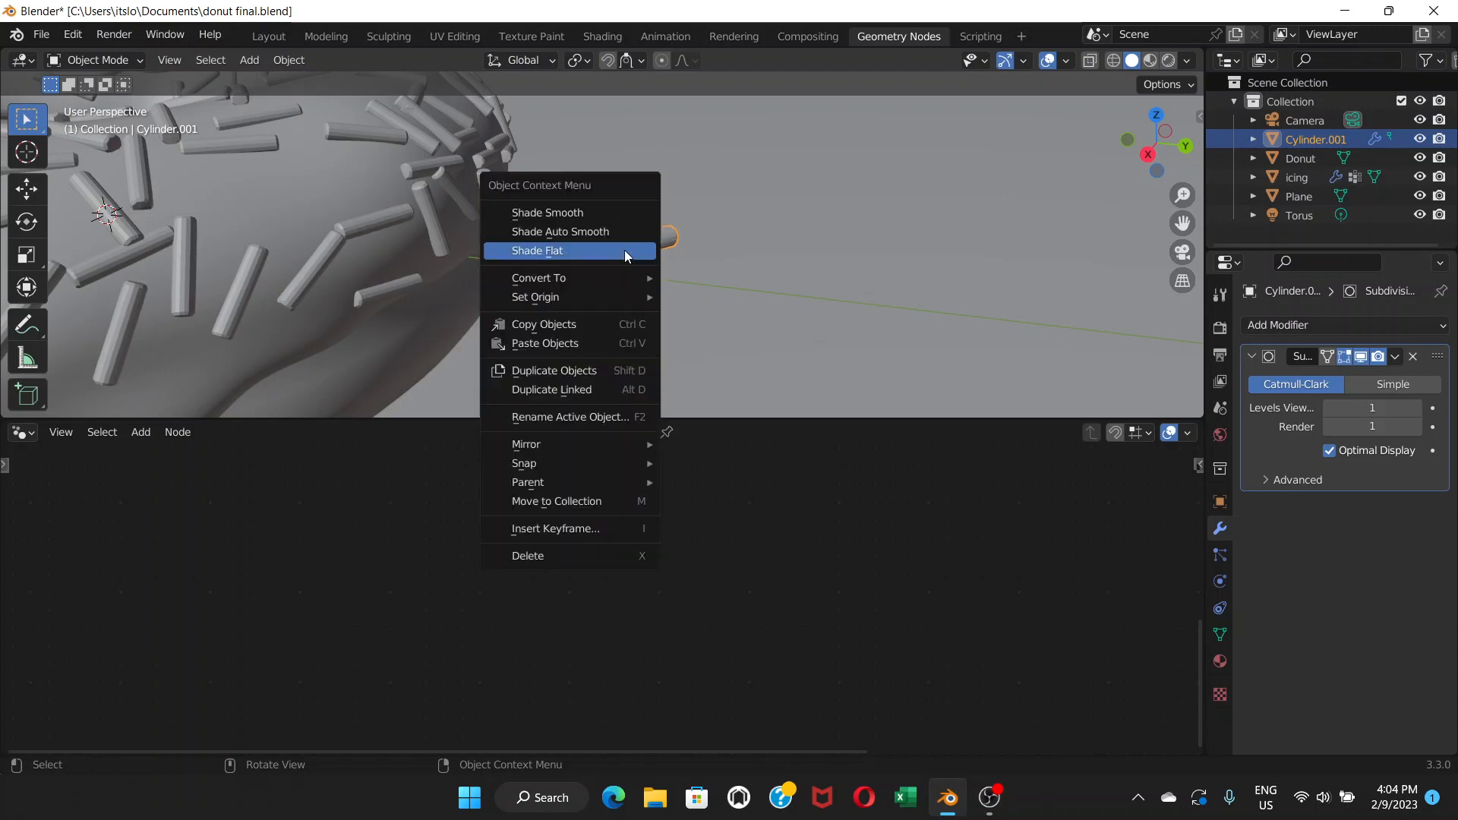
left_click(582, 219)
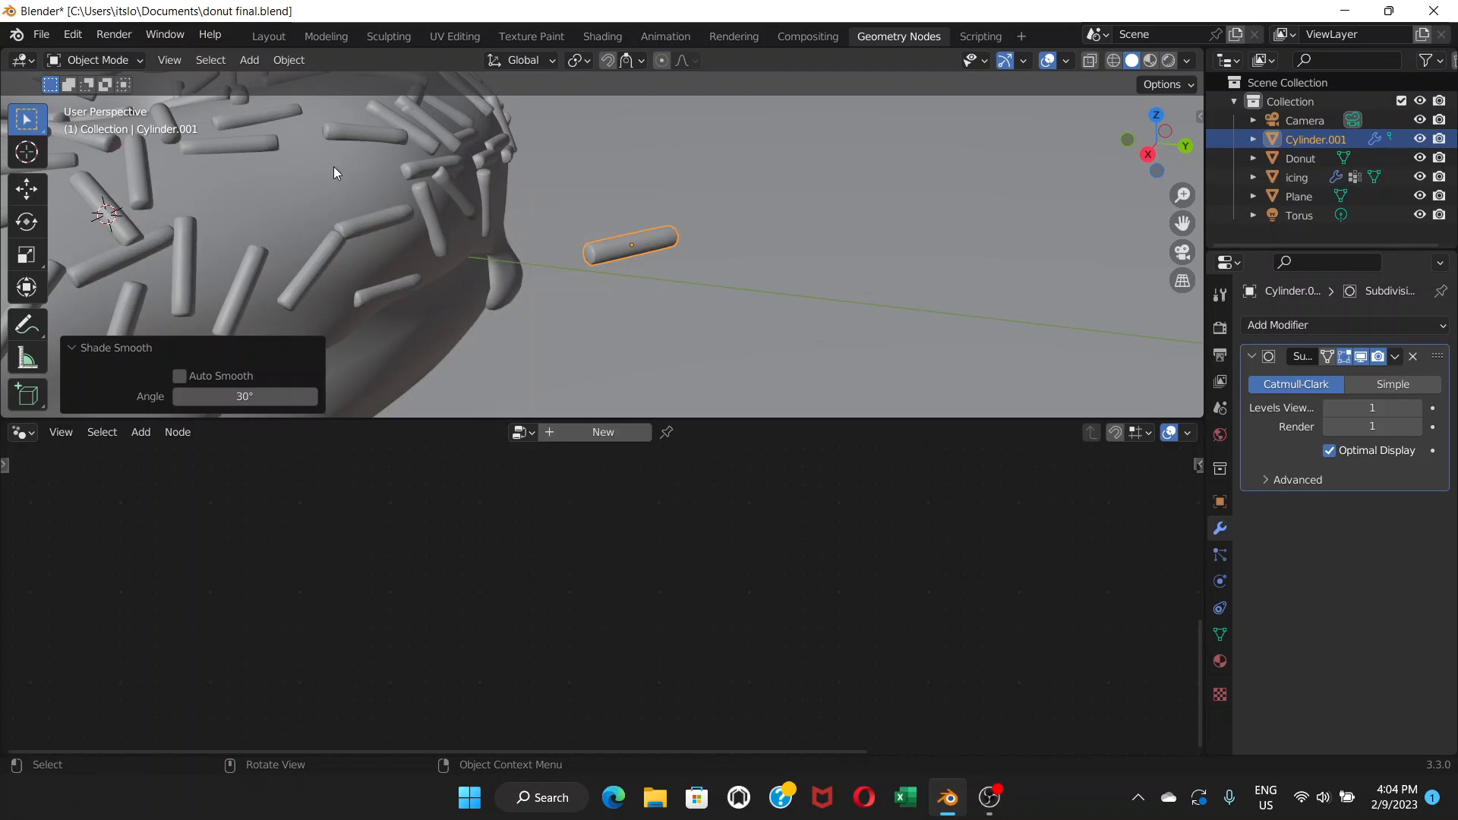
Duplicate the loose sprinkle and place the copy about 0.009 m along Y, beside the original
middle_click_drag(652, 252, 676, 246)
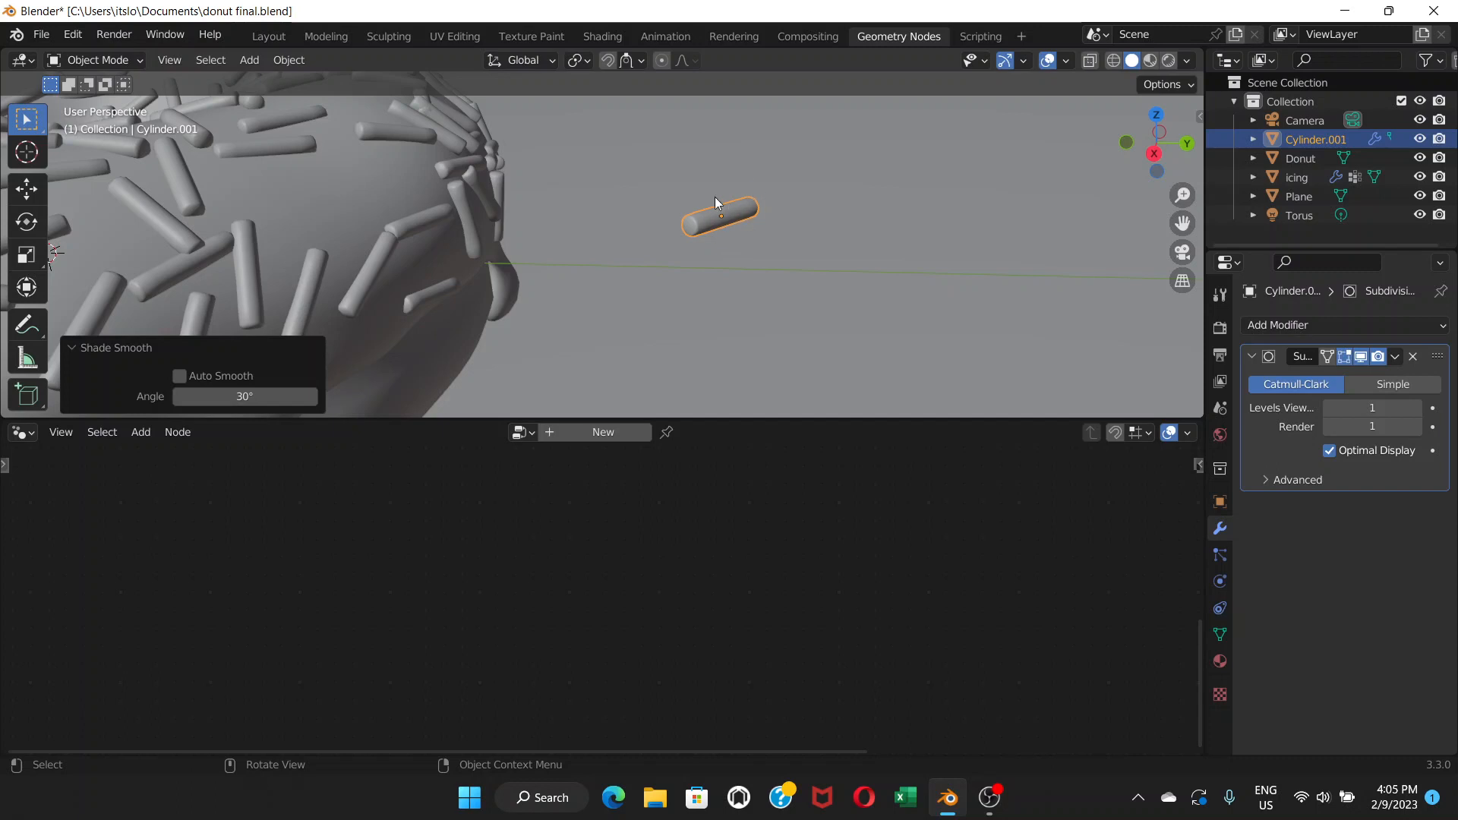
left_click(730, 216)
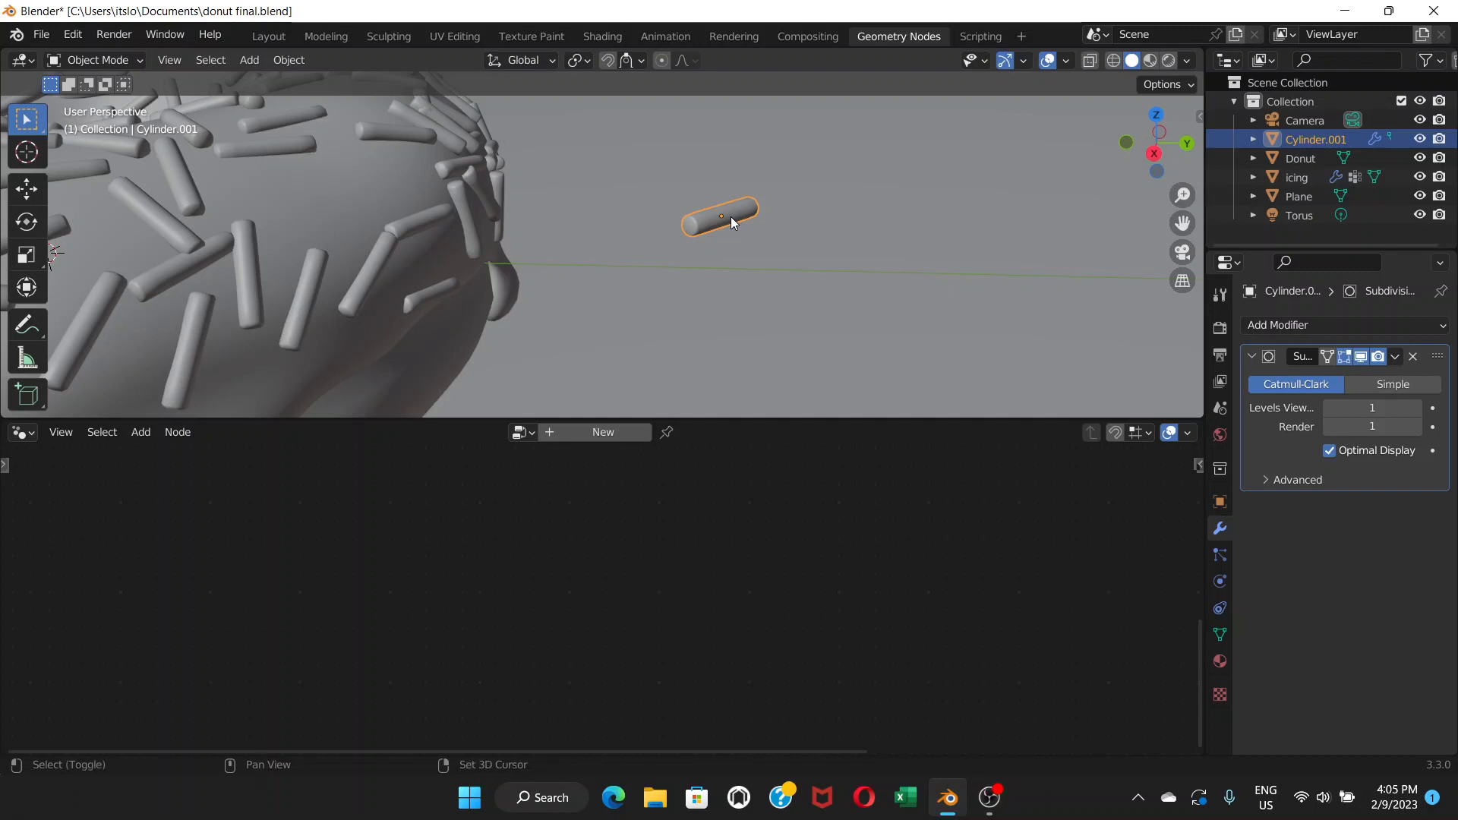
key("shift+d")
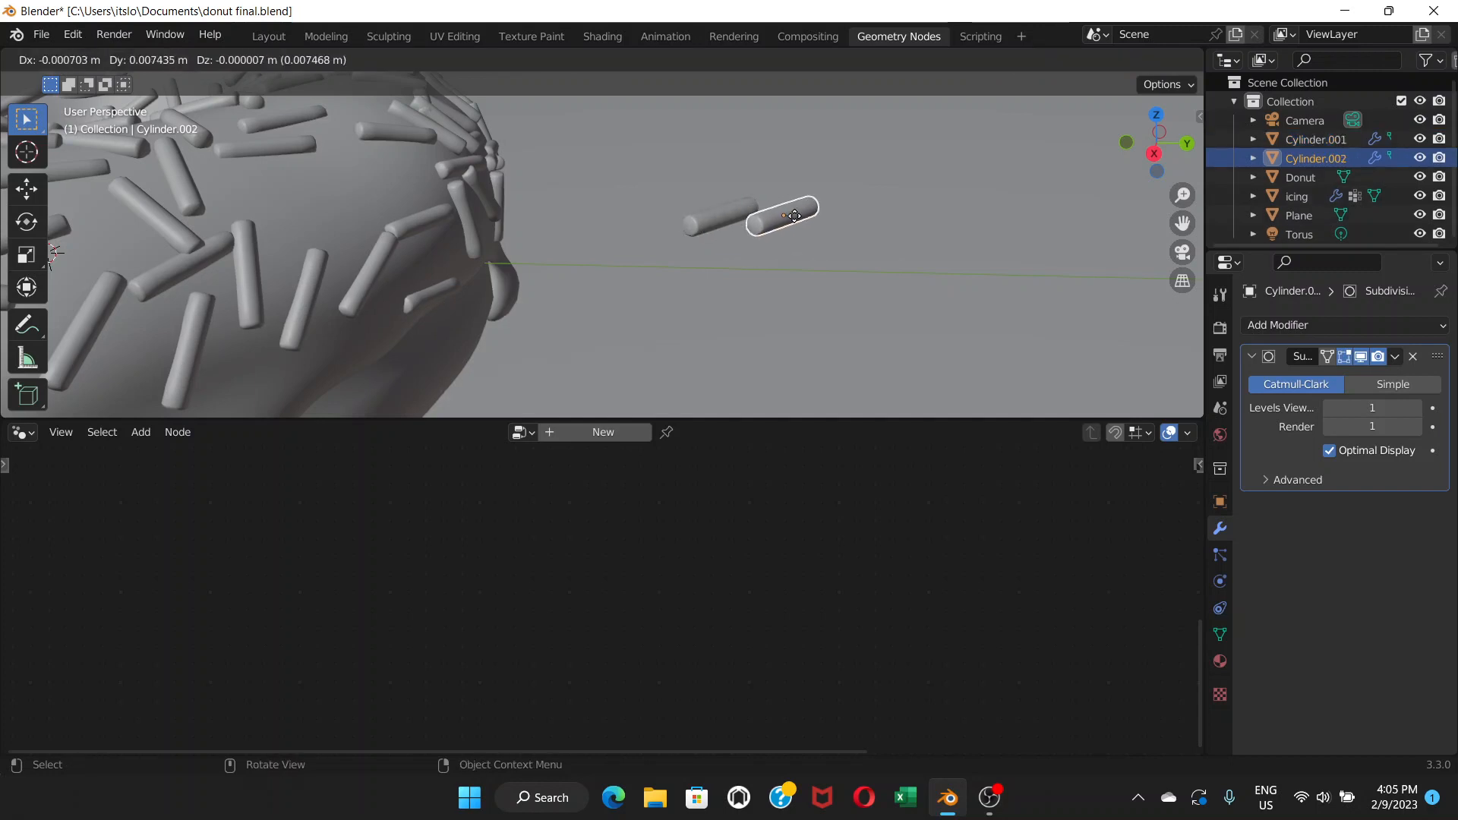
left_click(809, 216)
Try scaling the duplicated sprinkle along the global Y axis and along the global X axis
mouse_move(813, 215)
middle_mouse_down()
mouse_move(872, 229)
mouse_move(801, 242)
mouse_move(801, 224)
mouse_move(787, 226)
middle_mouse_up()
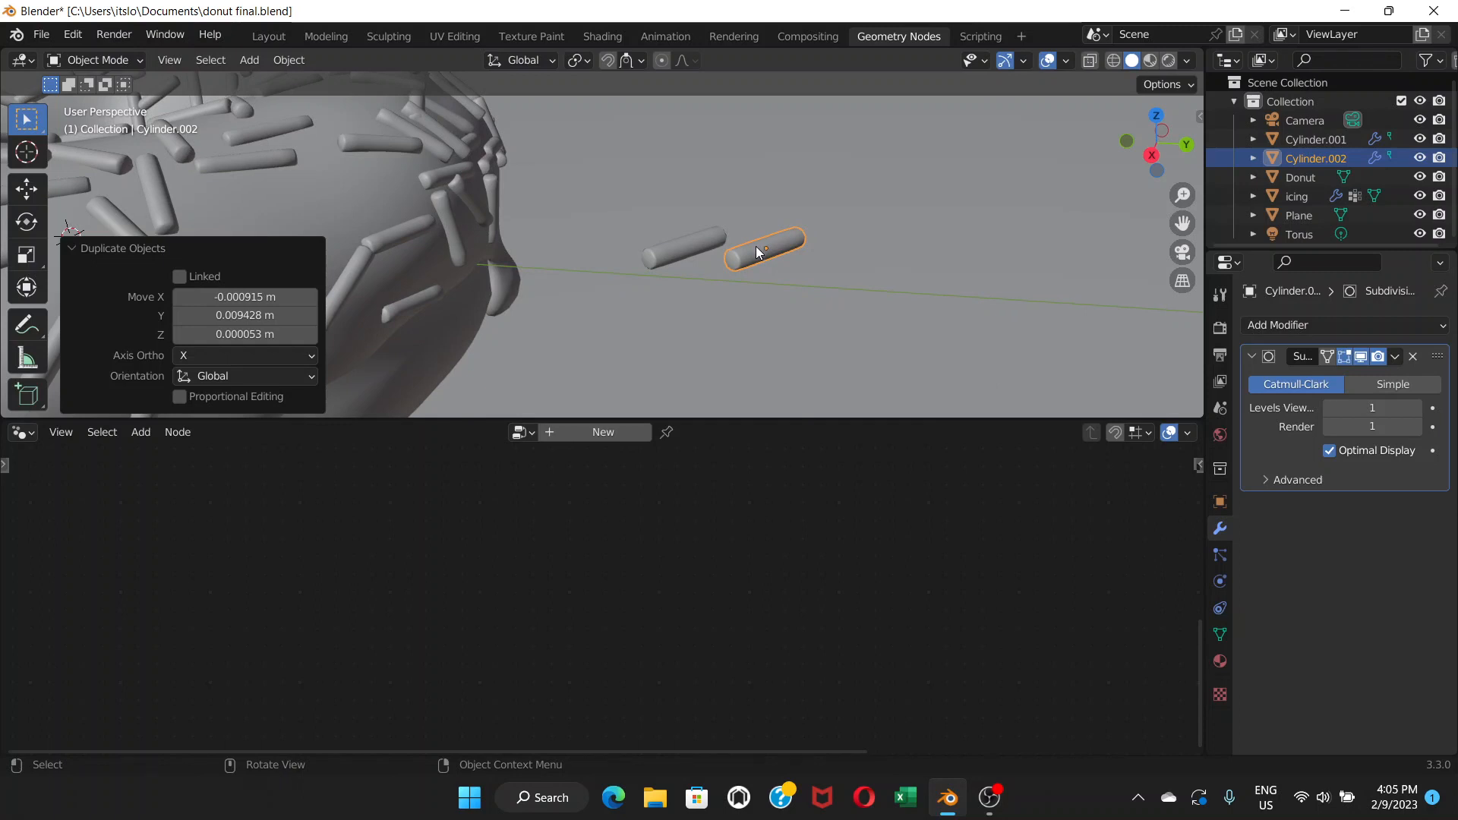
key("s")
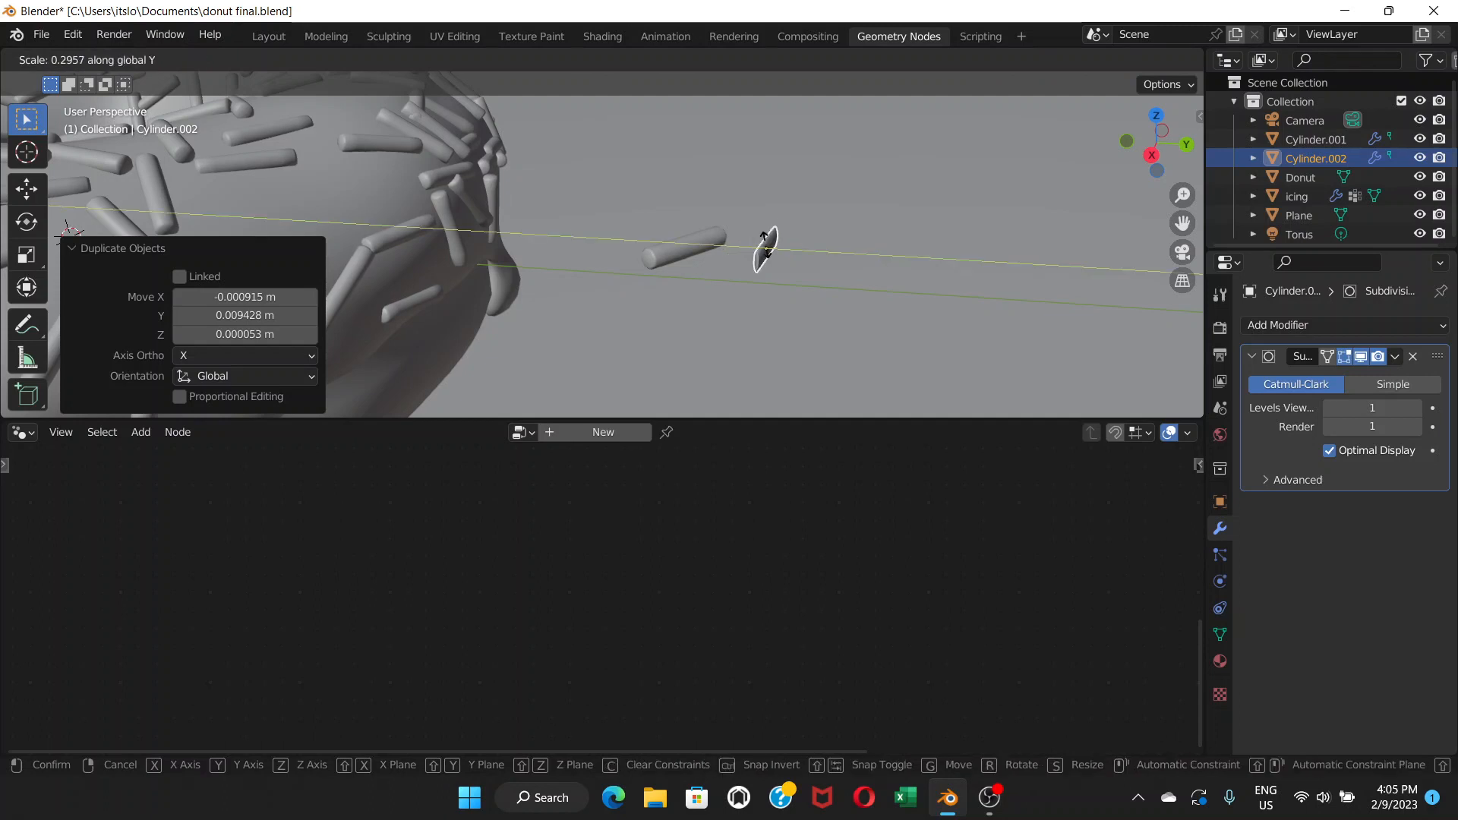
left_click(765, 244)
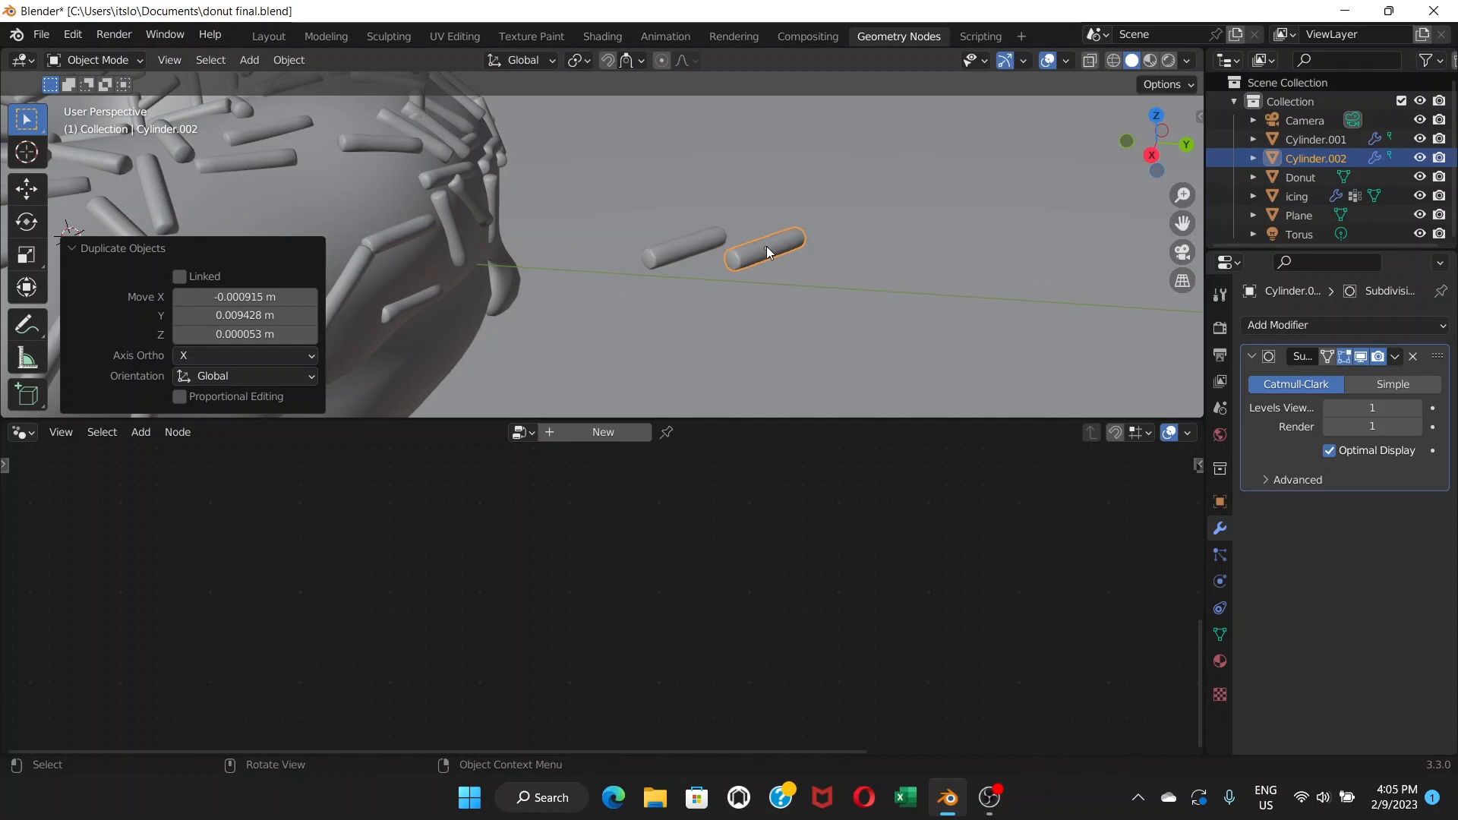
key("s")
key("x")
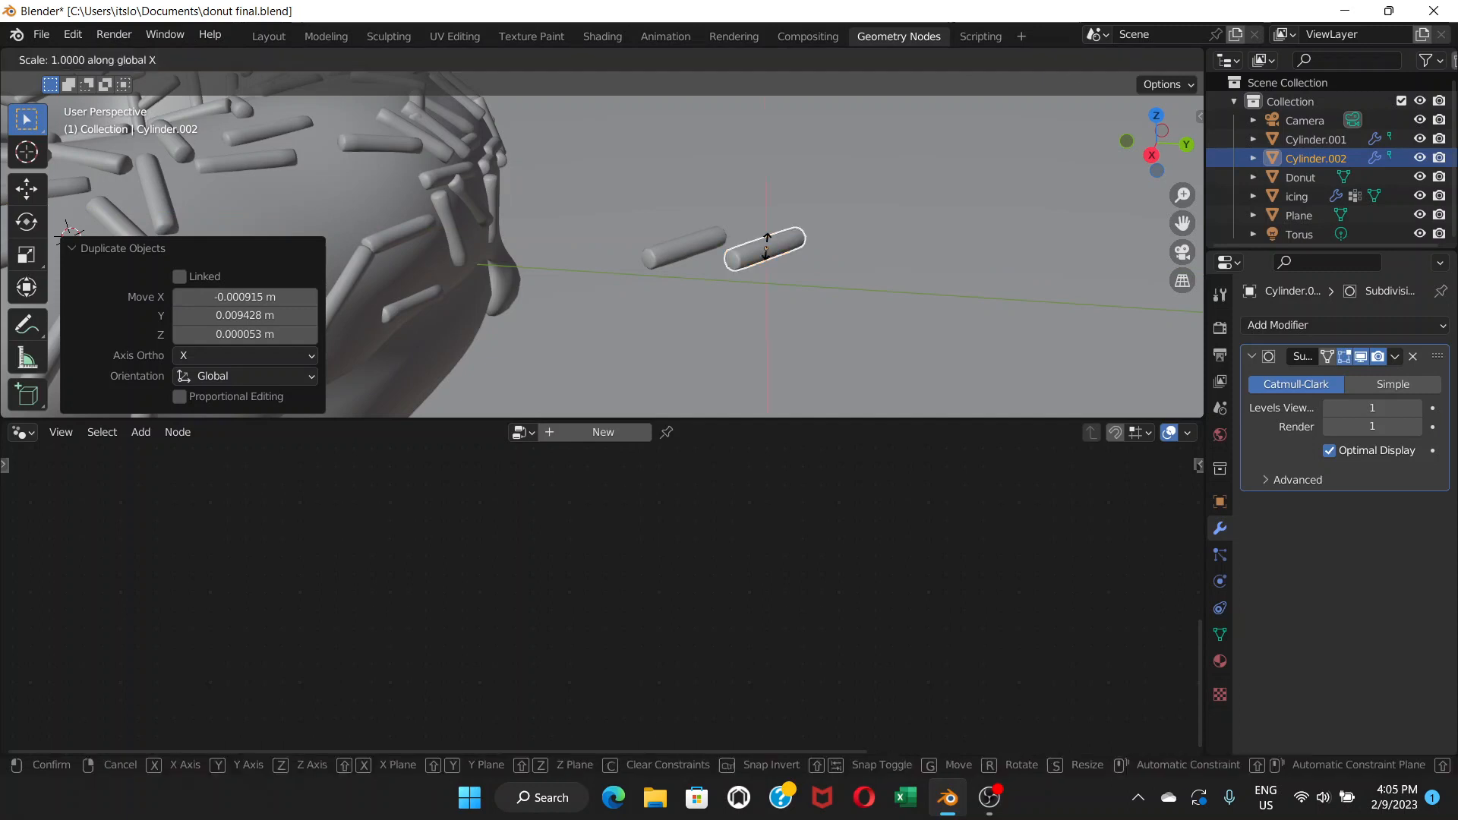
left_click(773, 250)
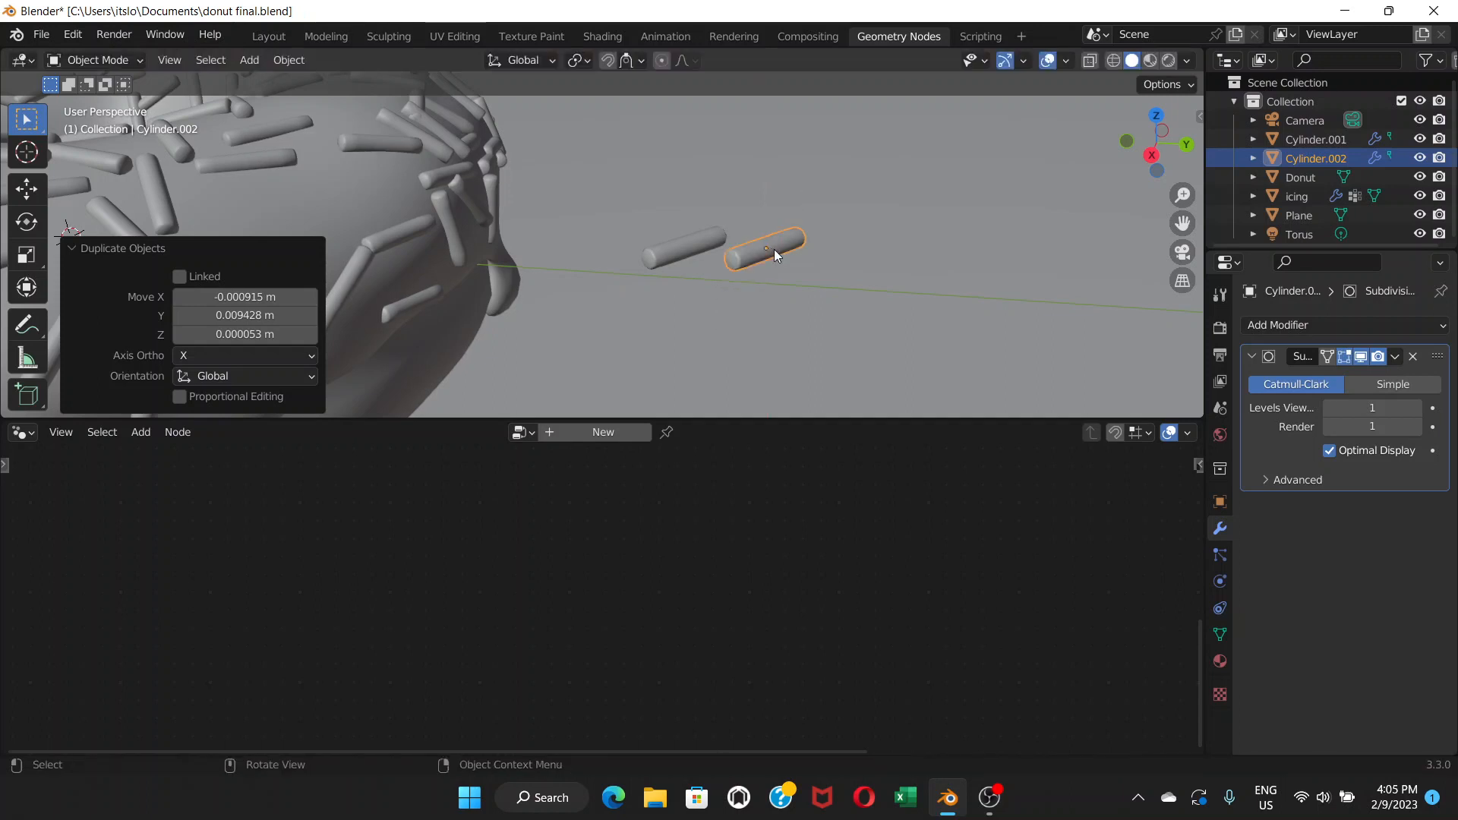
middle_click_drag(772, 257, 618, 228)
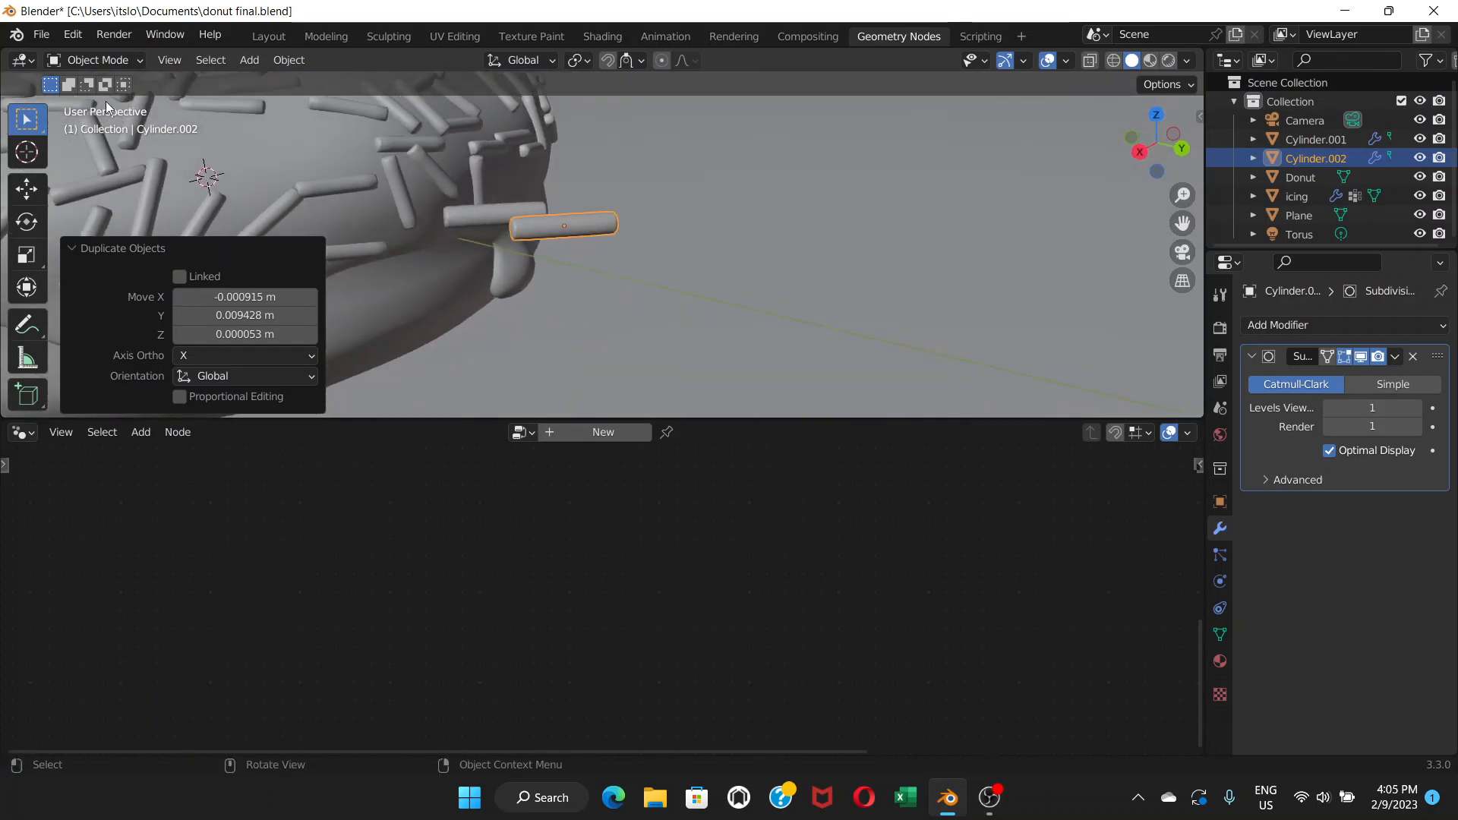
In Edit Mode with X-ray on, lengthen the duplicated sprinkle by moving its outer-end vertices outward about 0.0036 m
left_click(138, 58)
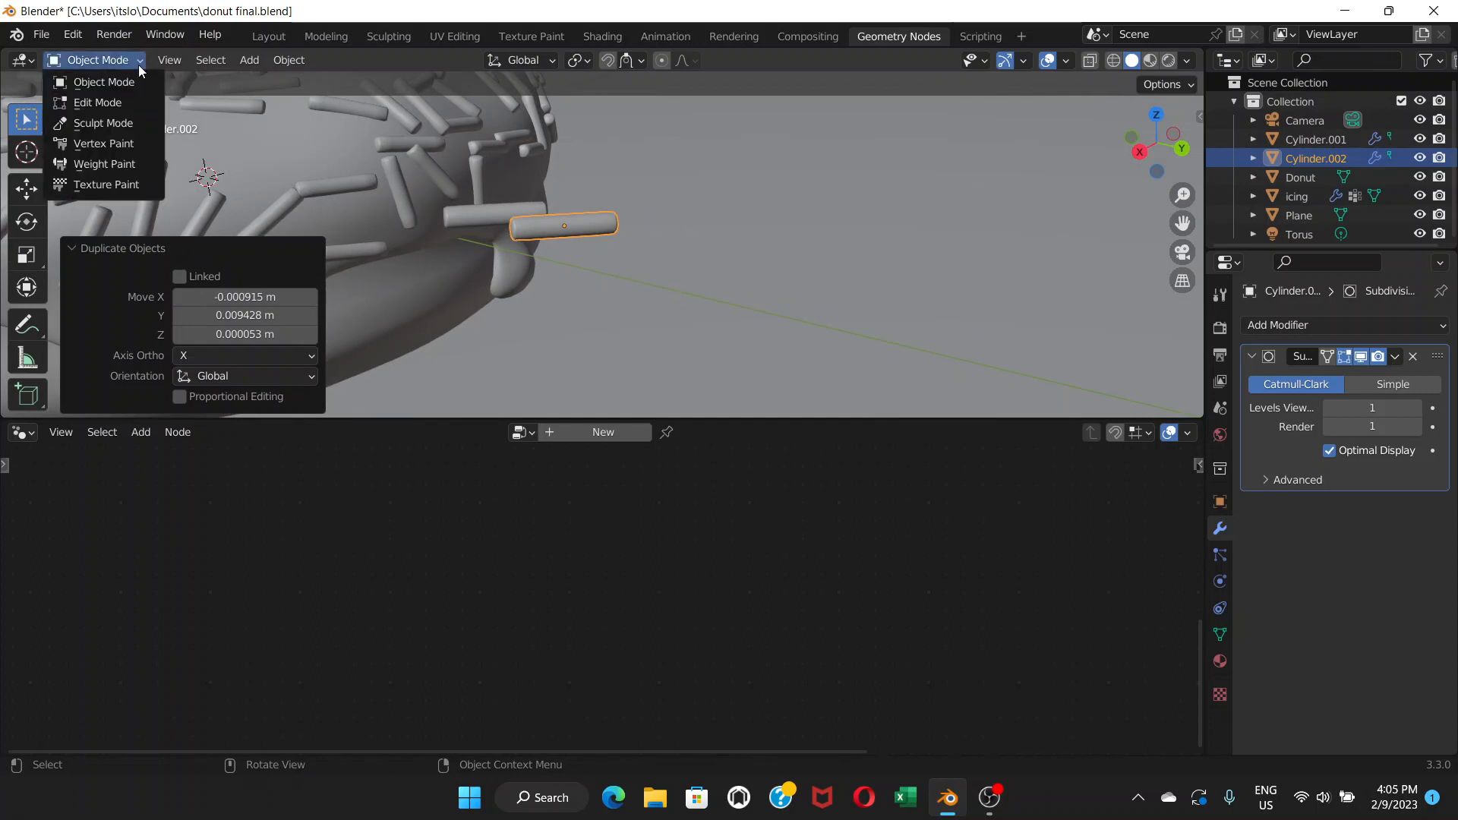
scroll(542, 237, "up", 2)
middle_click_drag(543, 237, 605, 233)
left_click(633, 242)
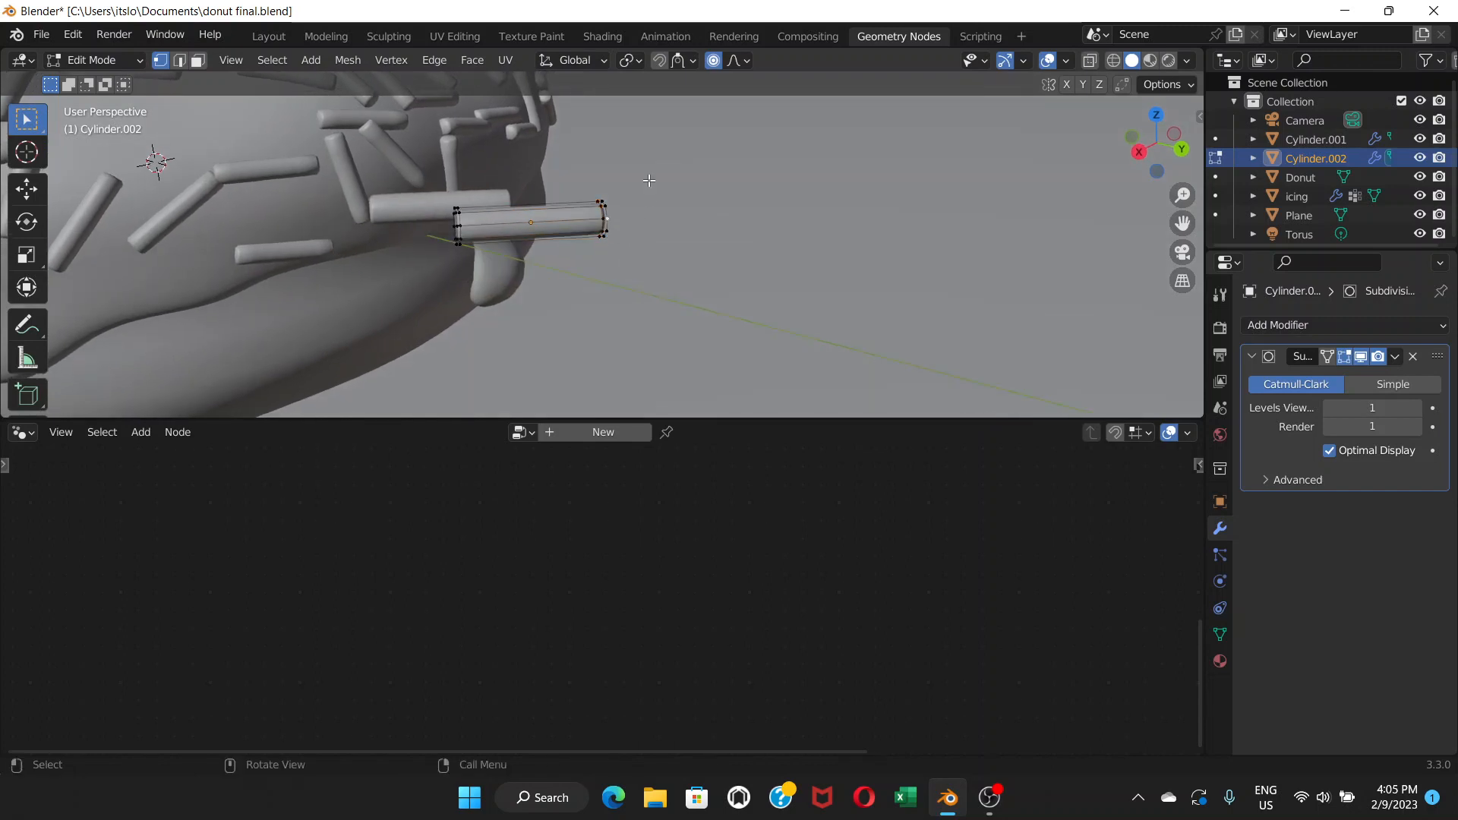
left_click_drag(590, 165, 646, 272)
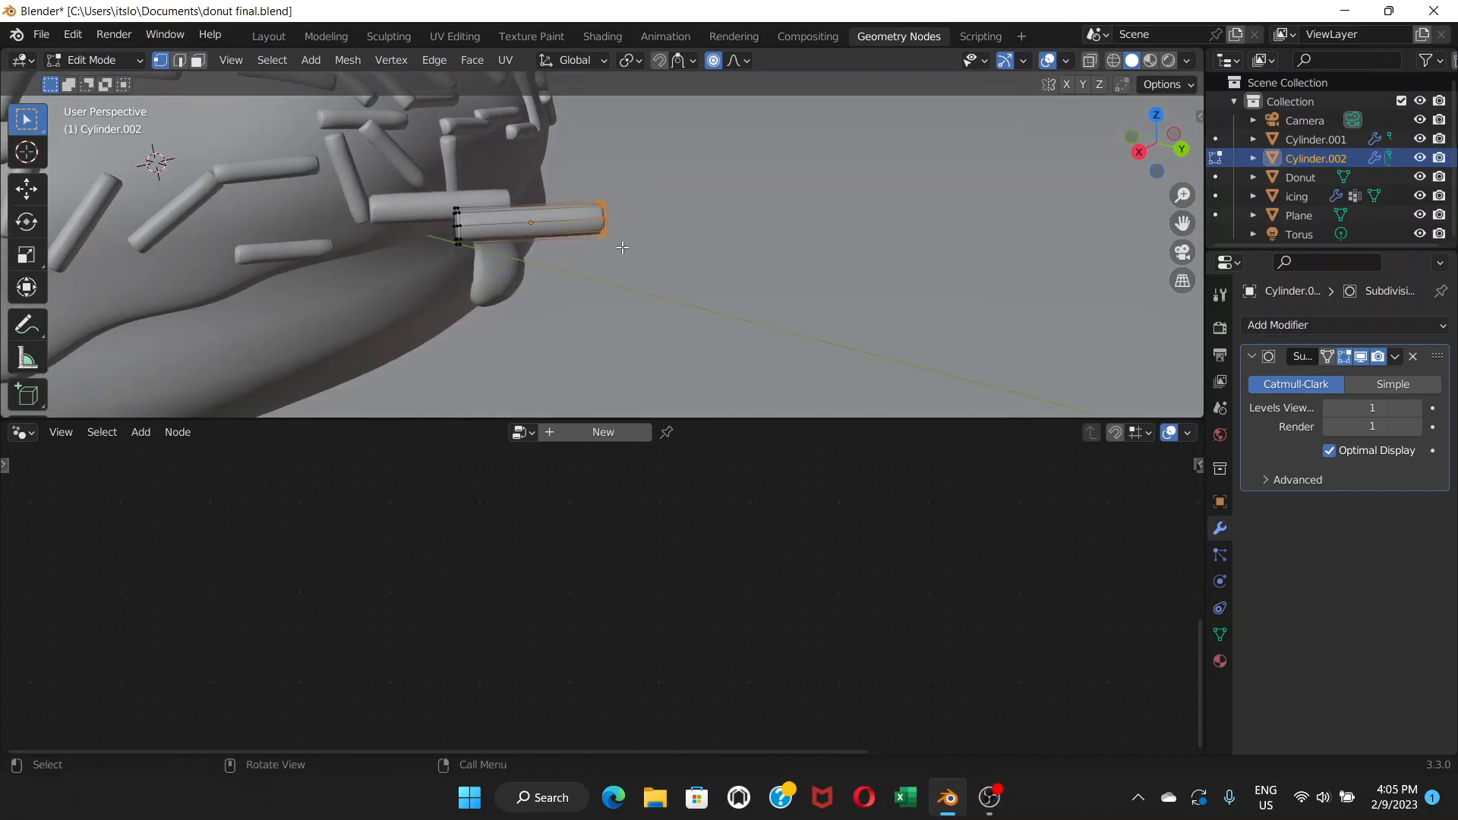
middle_click_drag(622, 247, 687, 237)
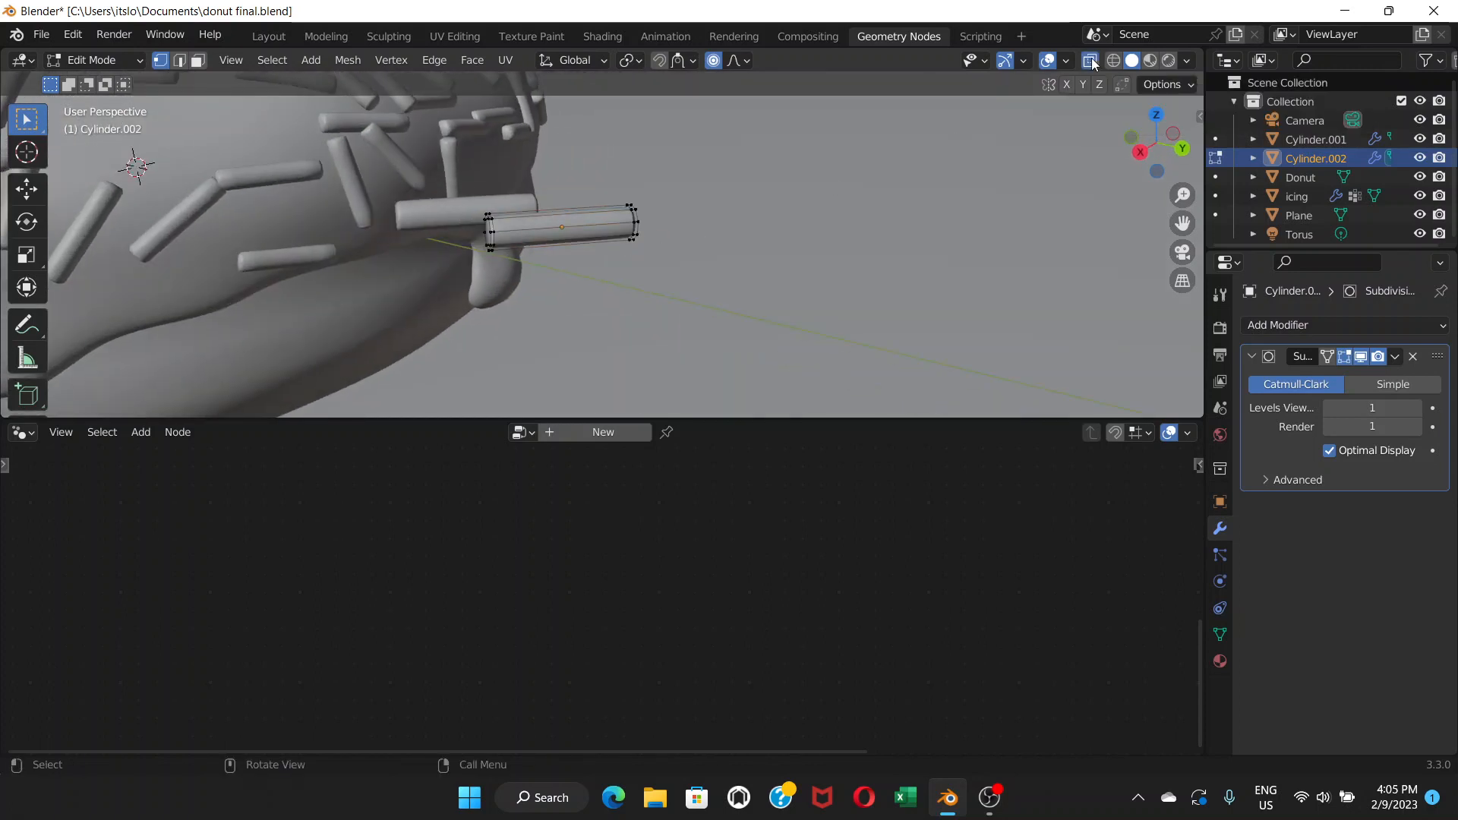
left_click(1090, 61)
left_click_drag(599, 173, 660, 262)
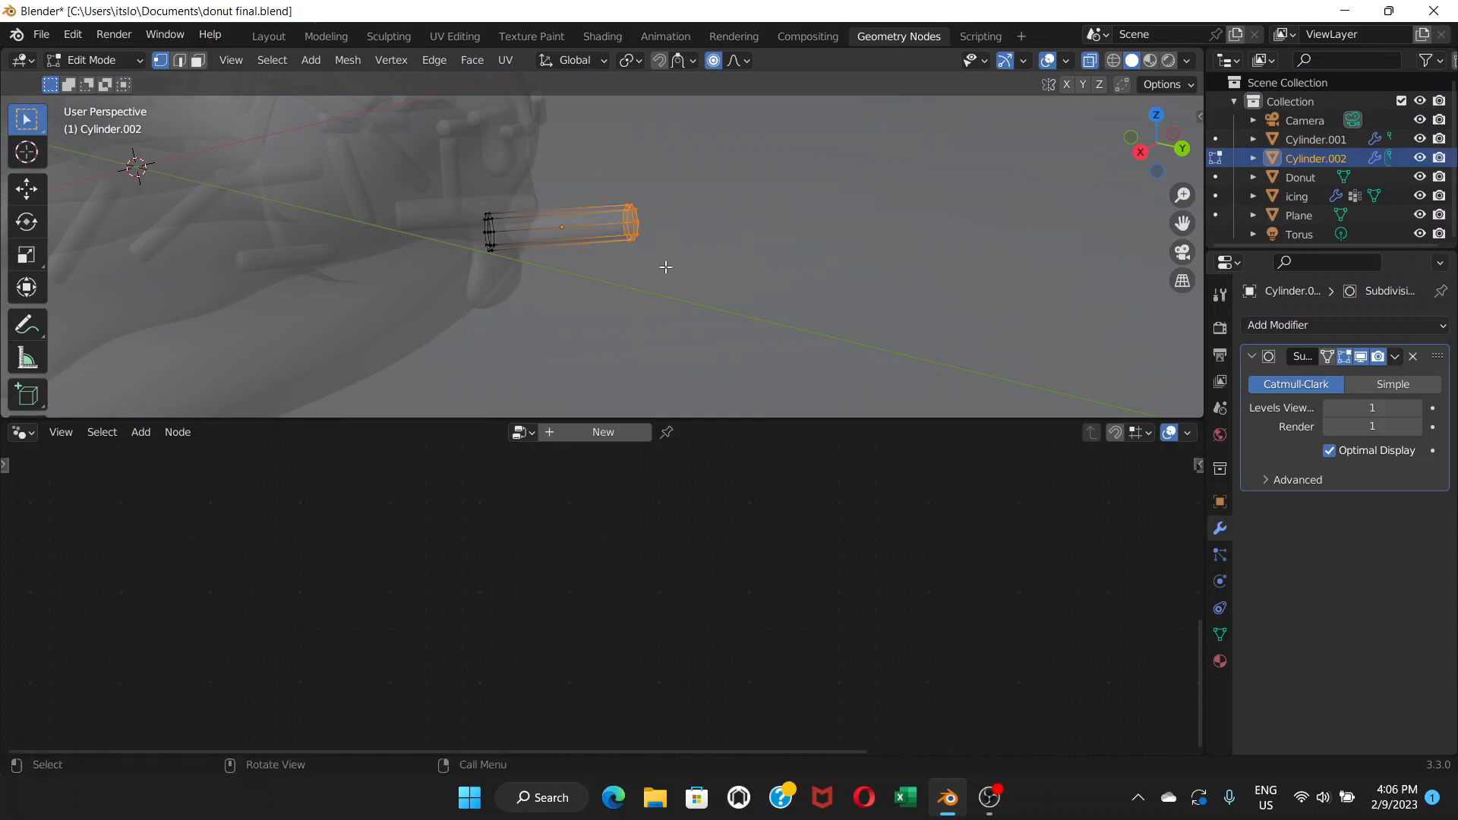
middle_click_drag(641, 248, 625, 248)
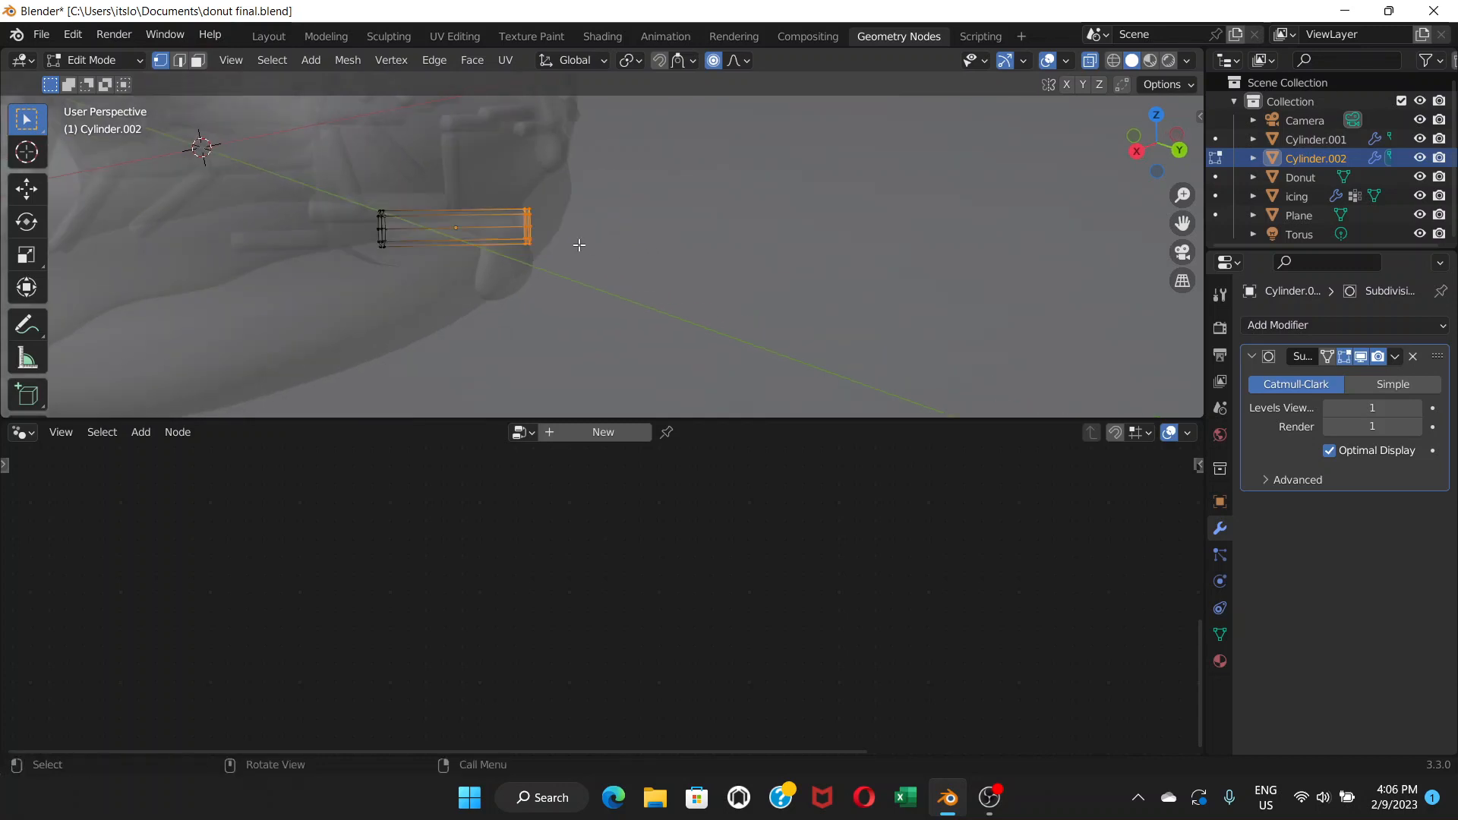
key("g")
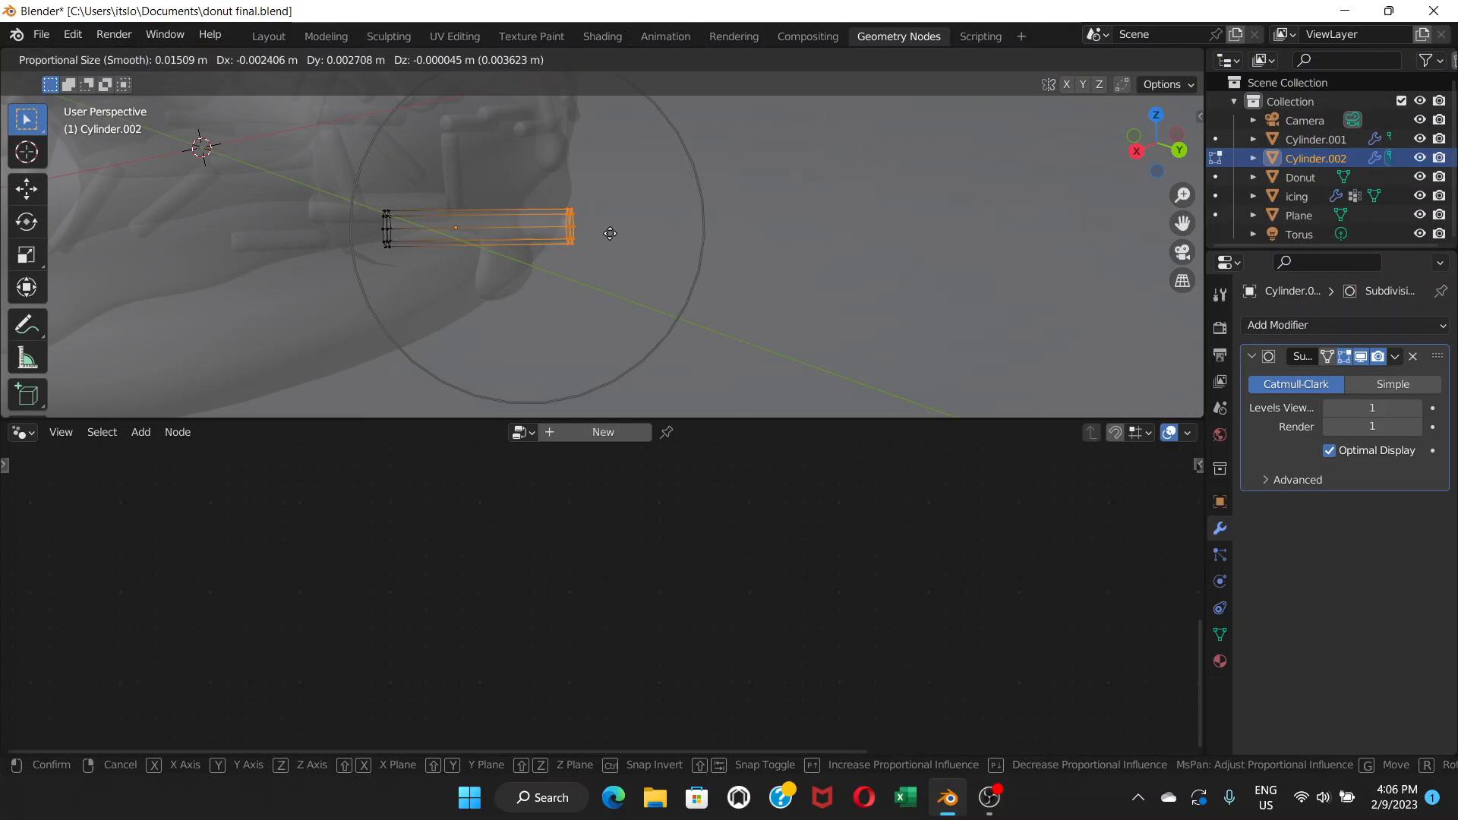
left_click(610, 233)
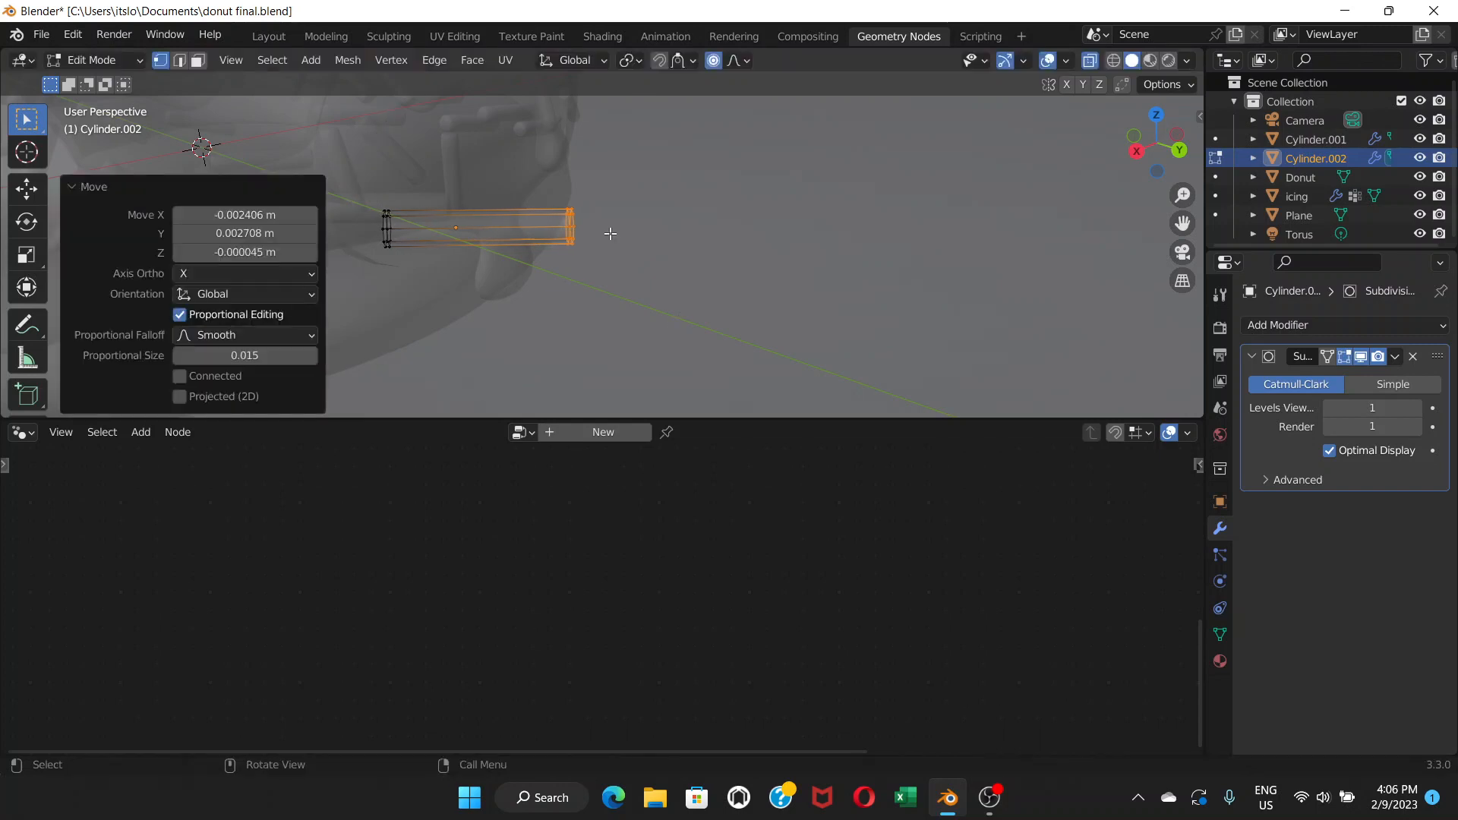
Turn off proportional editing and move the selected end vertices further outward, about -0.0011 m in X and 0.0013 m in Y
left_click(715, 61)
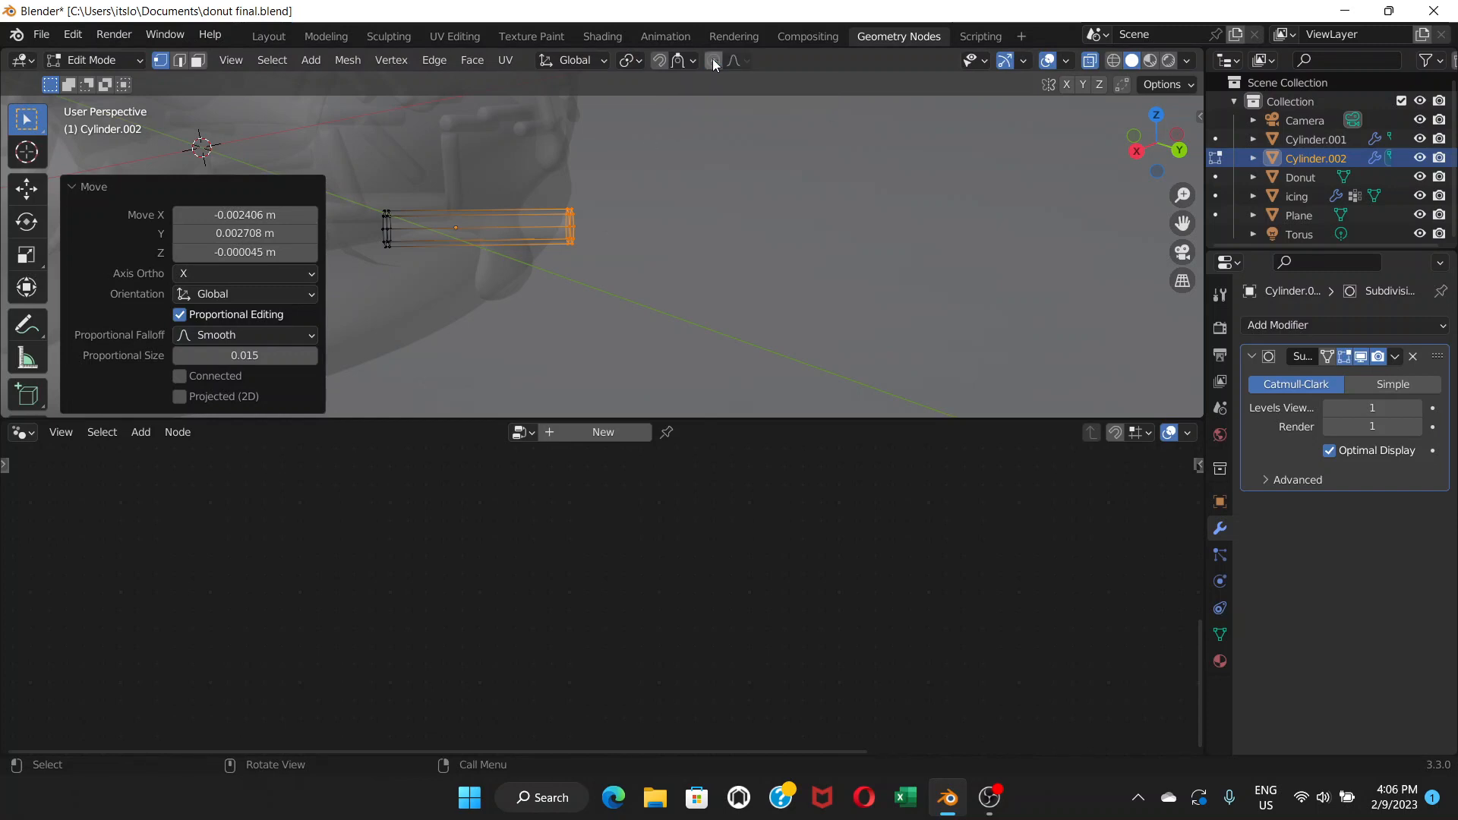
key("g")
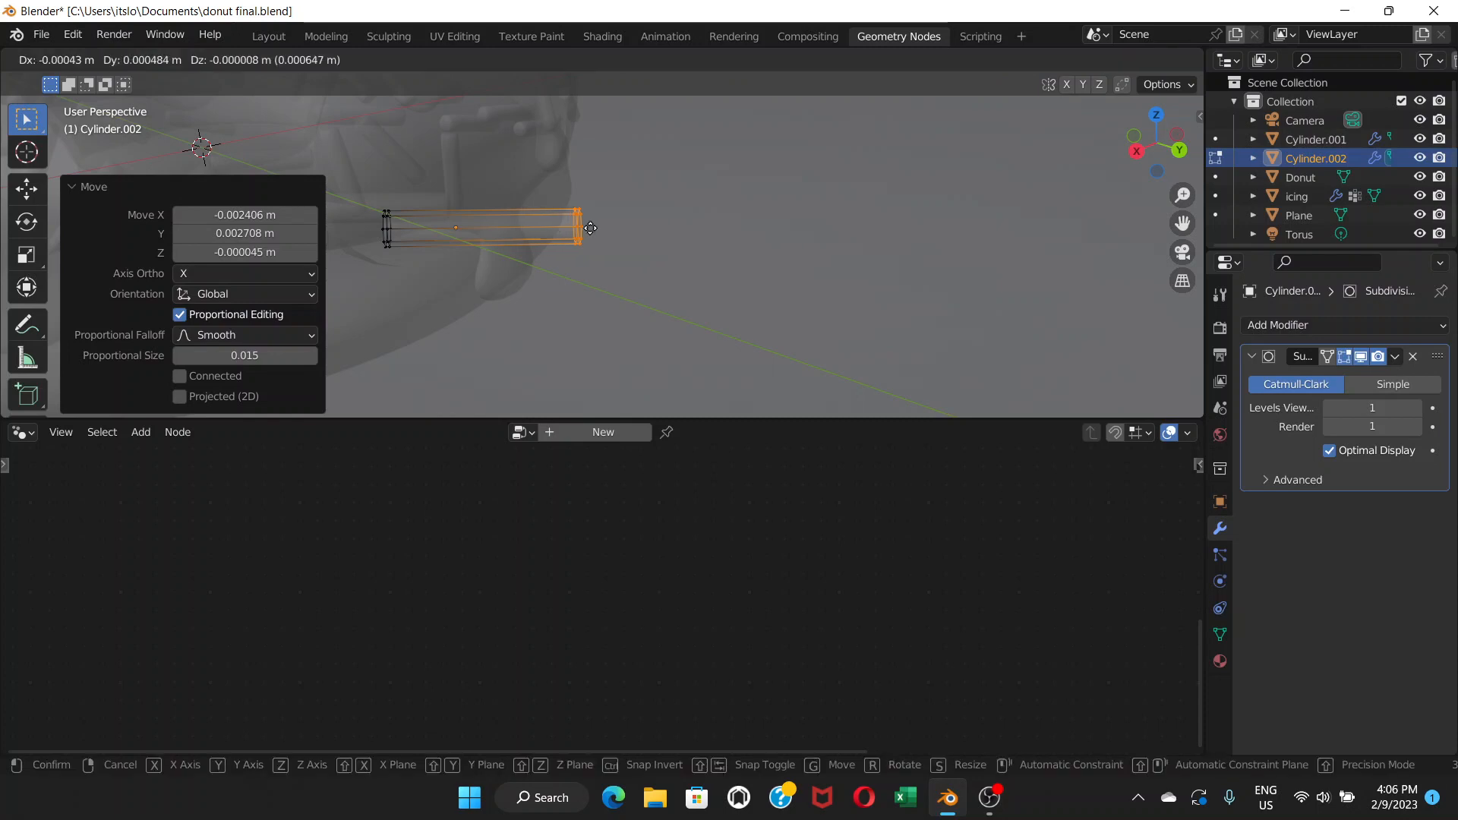
left_click(600, 228)
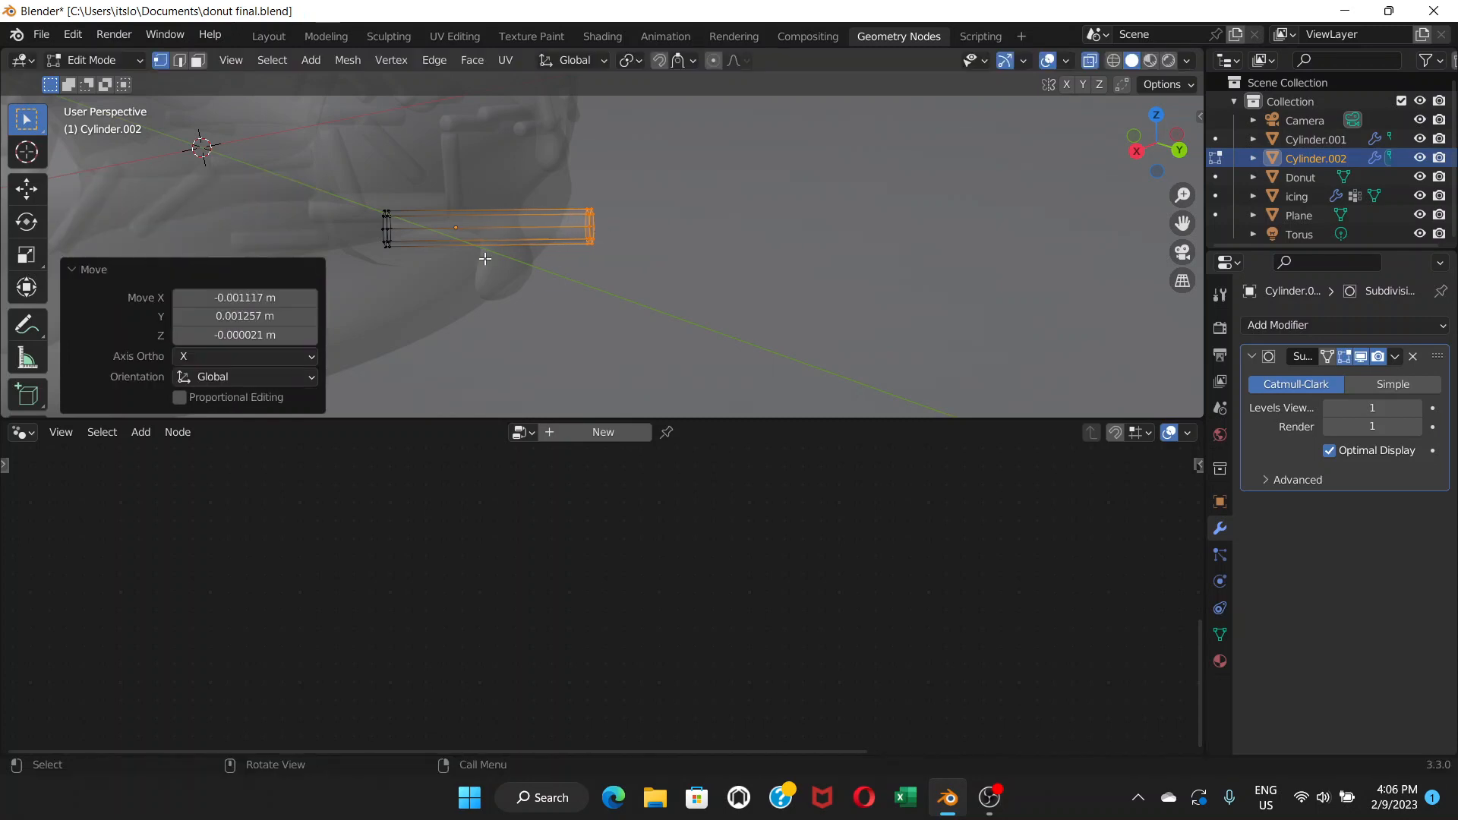
Return to Object Mode with the lengthened sprinkle and turn off X-ray display
left_click(136, 61)
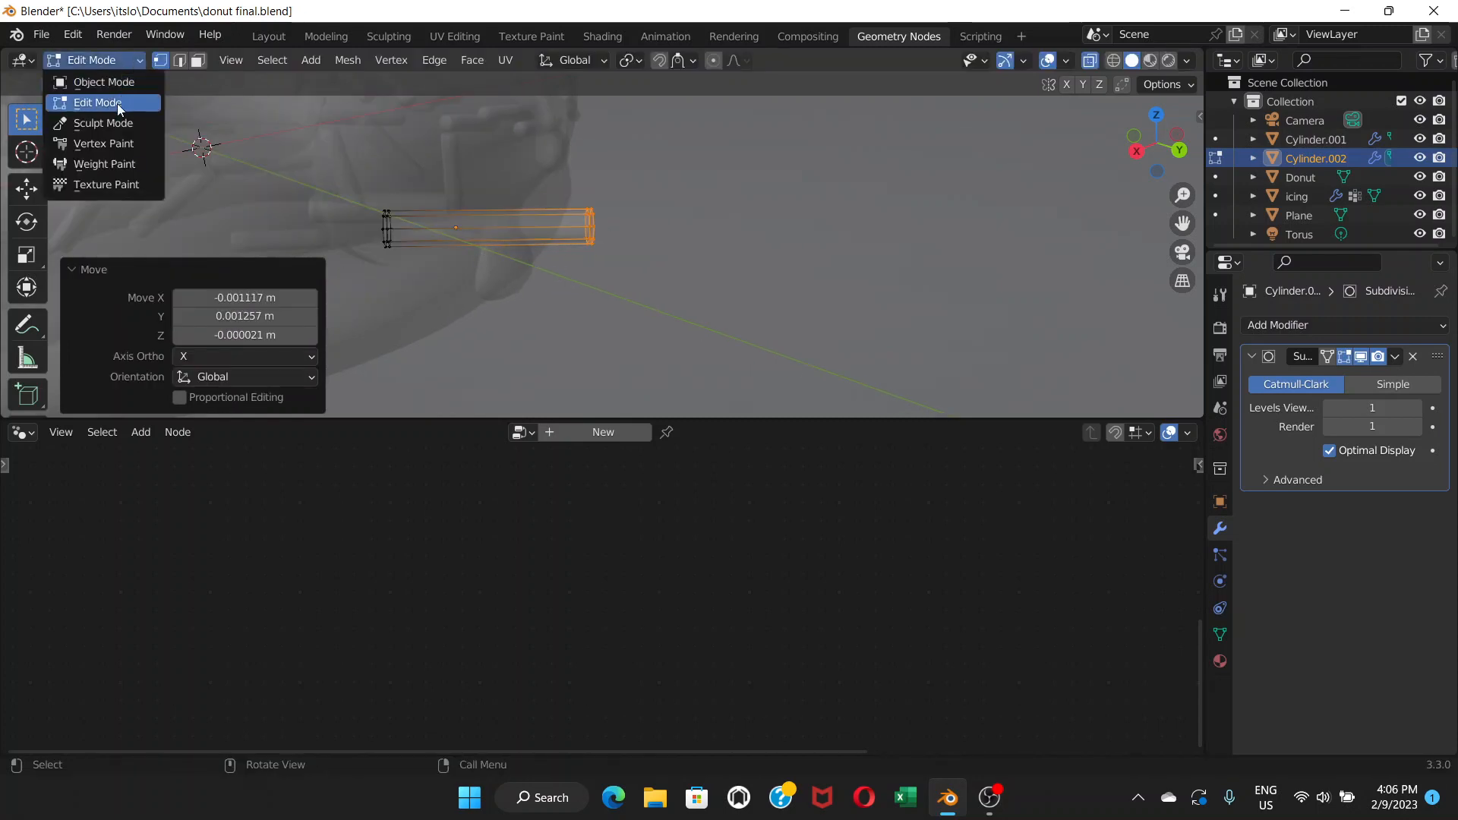
left_click(125, 87)
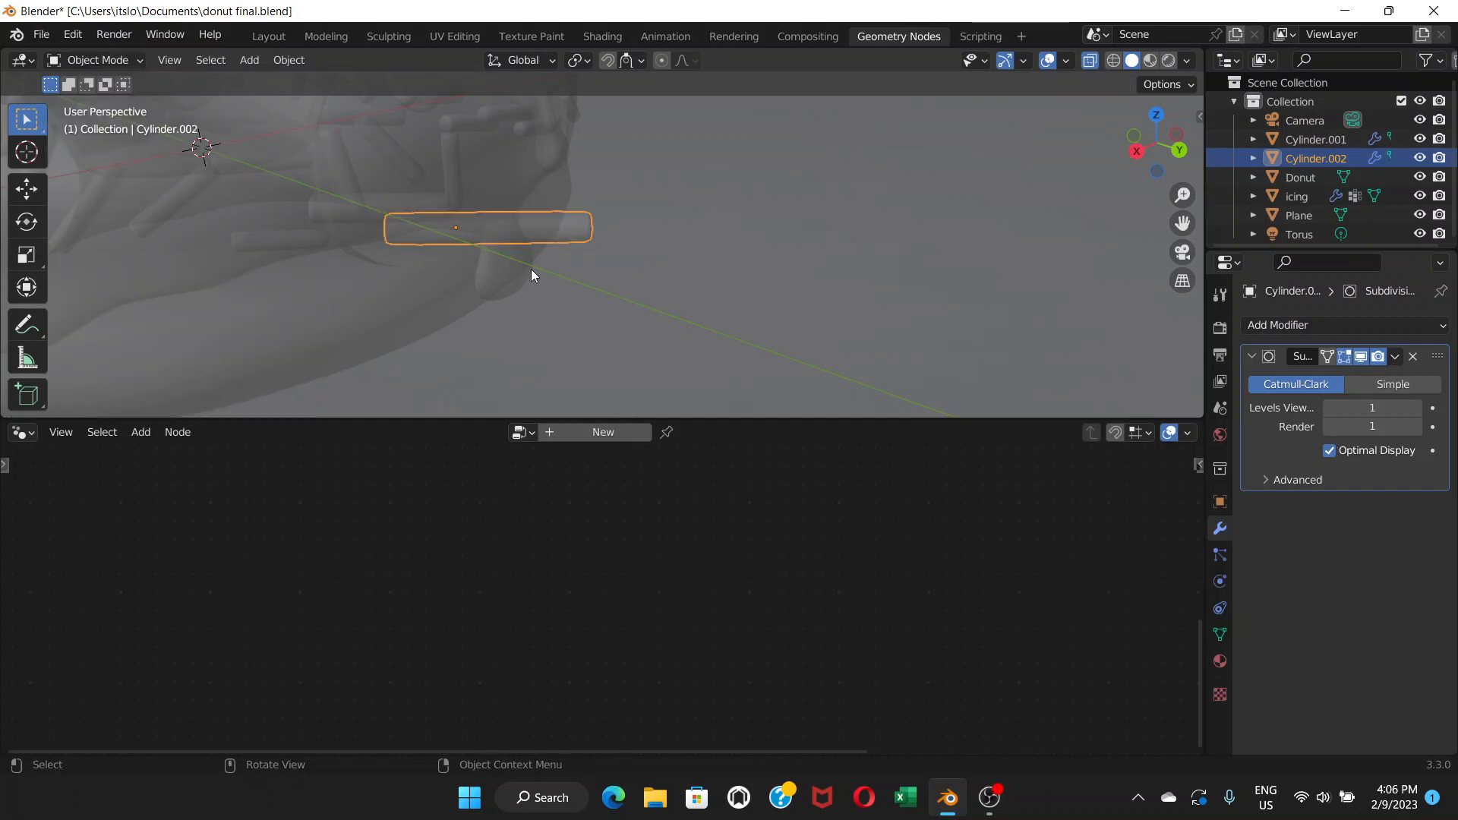
scroll(531, 269, "down", 5)
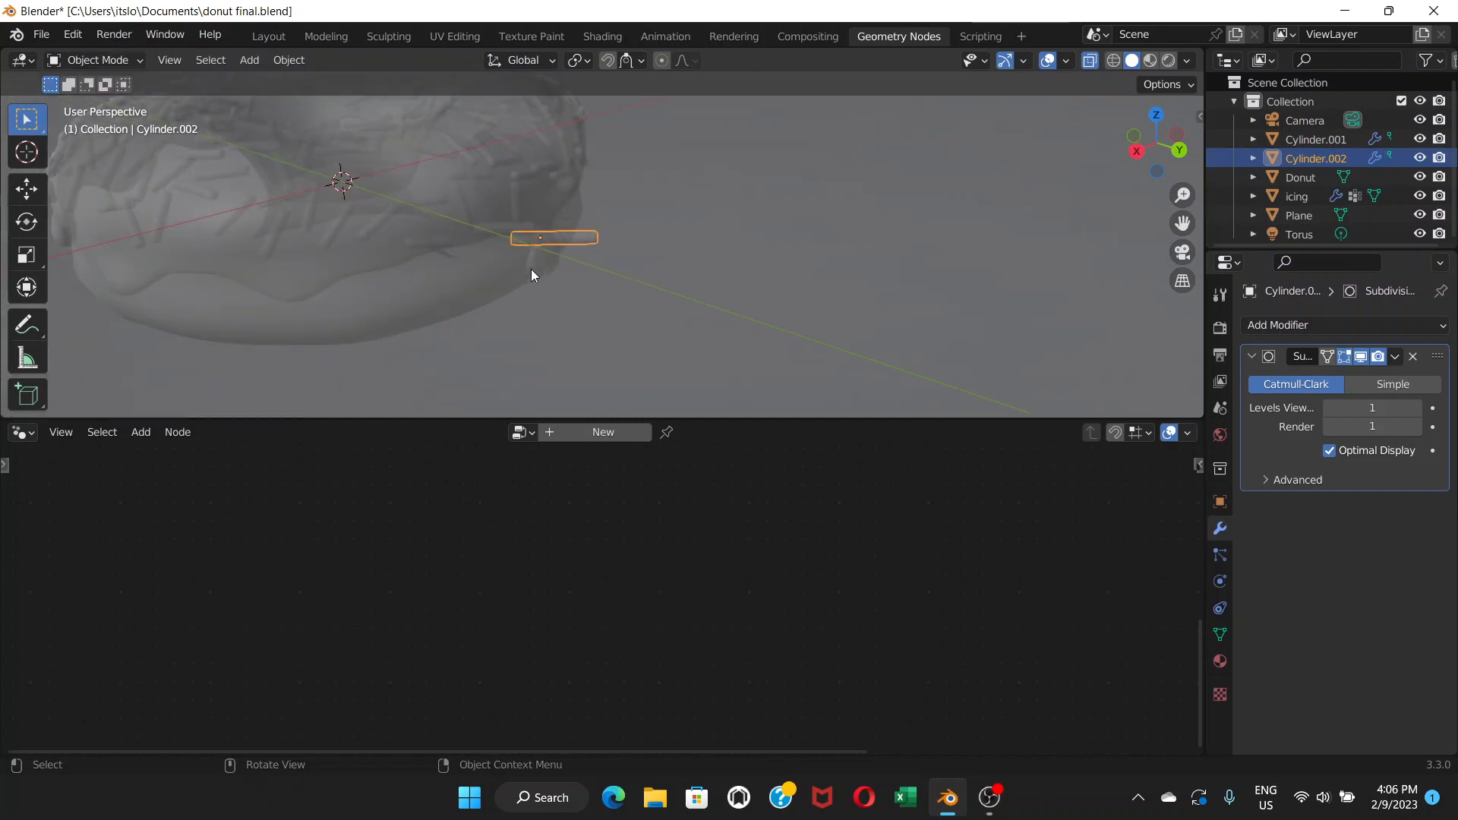
left_click(1091, 61)
Duplicate the lengthened sprinkle and place the copy about 0.016 m away, beyond its outer end
middle_click_drag(691, 211, 706, 246)
scroll(605, 319, "up", 3)
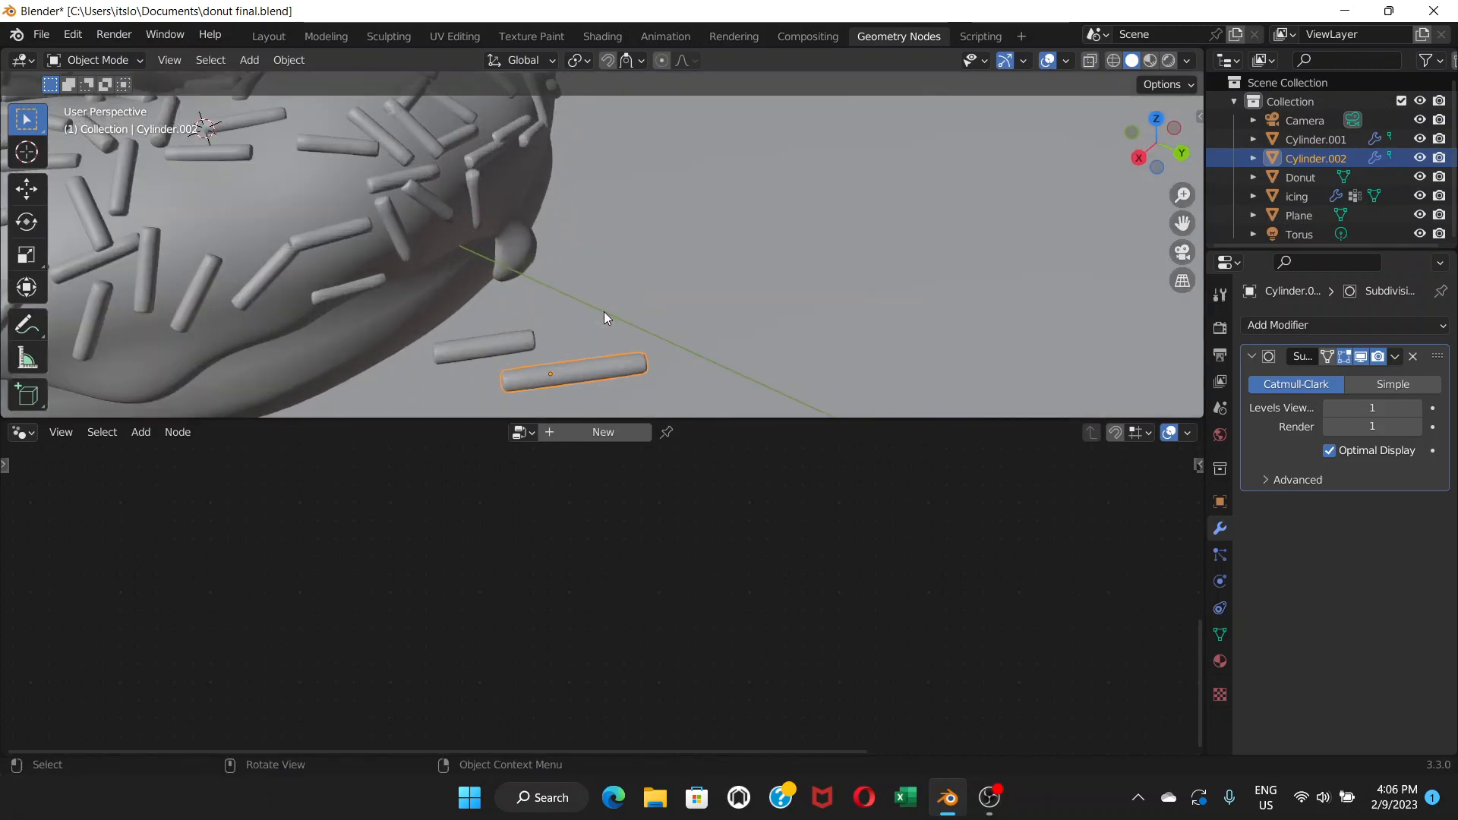
mouse_move(604, 311)
middle_mouse_down()
mouse_move(605, 290)
mouse_move(628, 301)
middle_mouse_up()
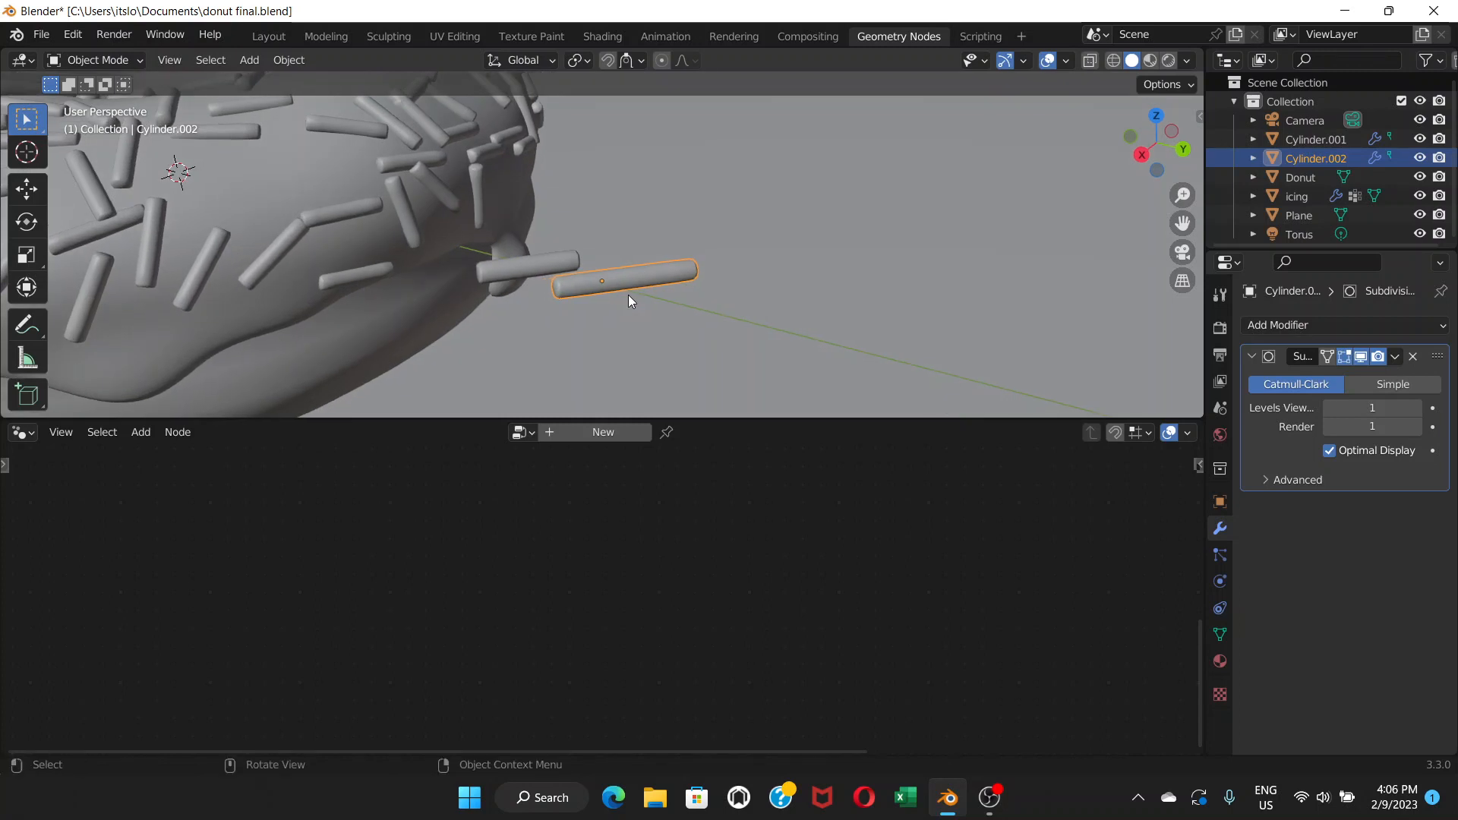
key("shift+d")
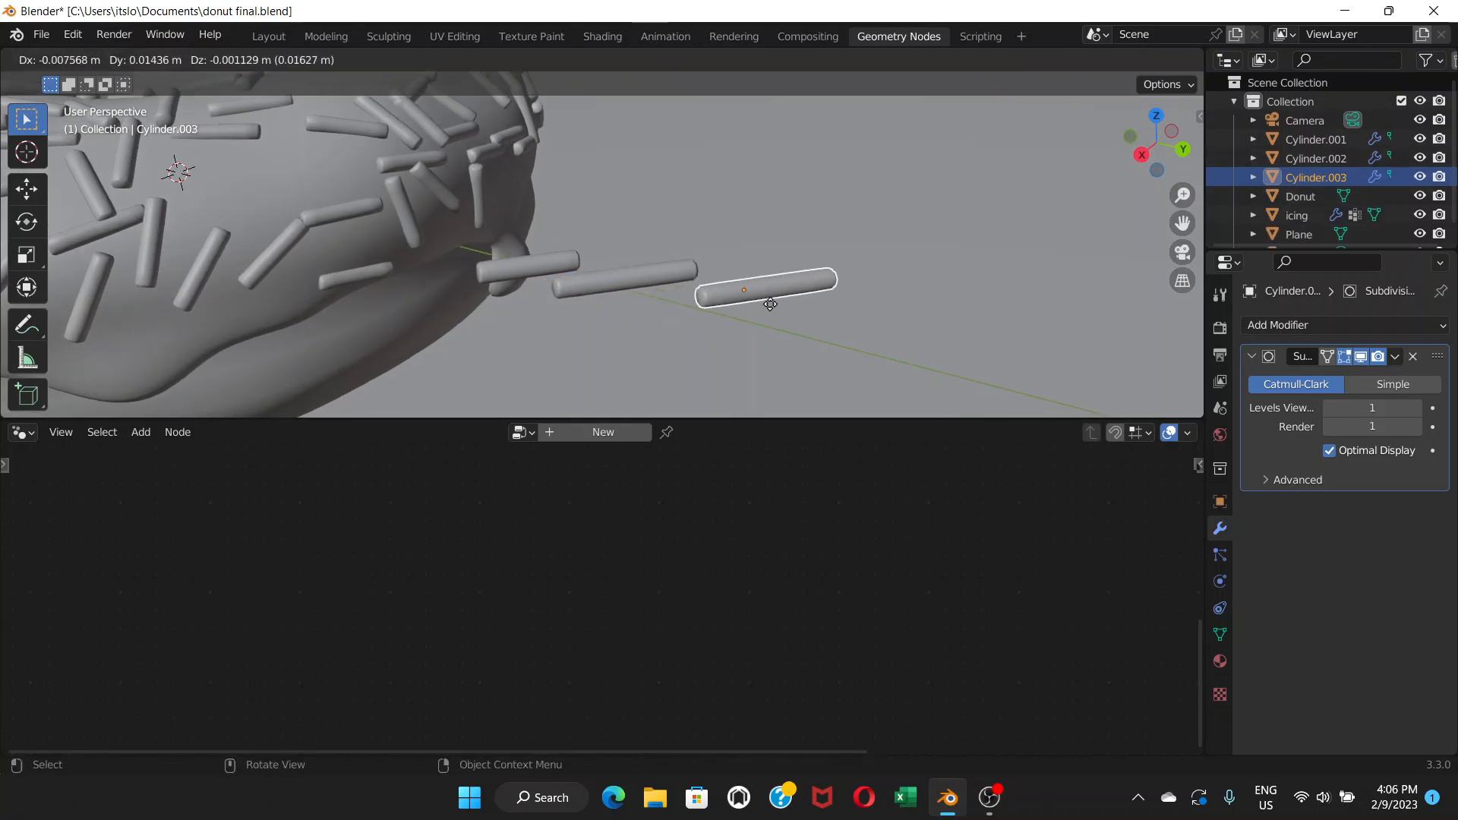
left_click(770, 304)
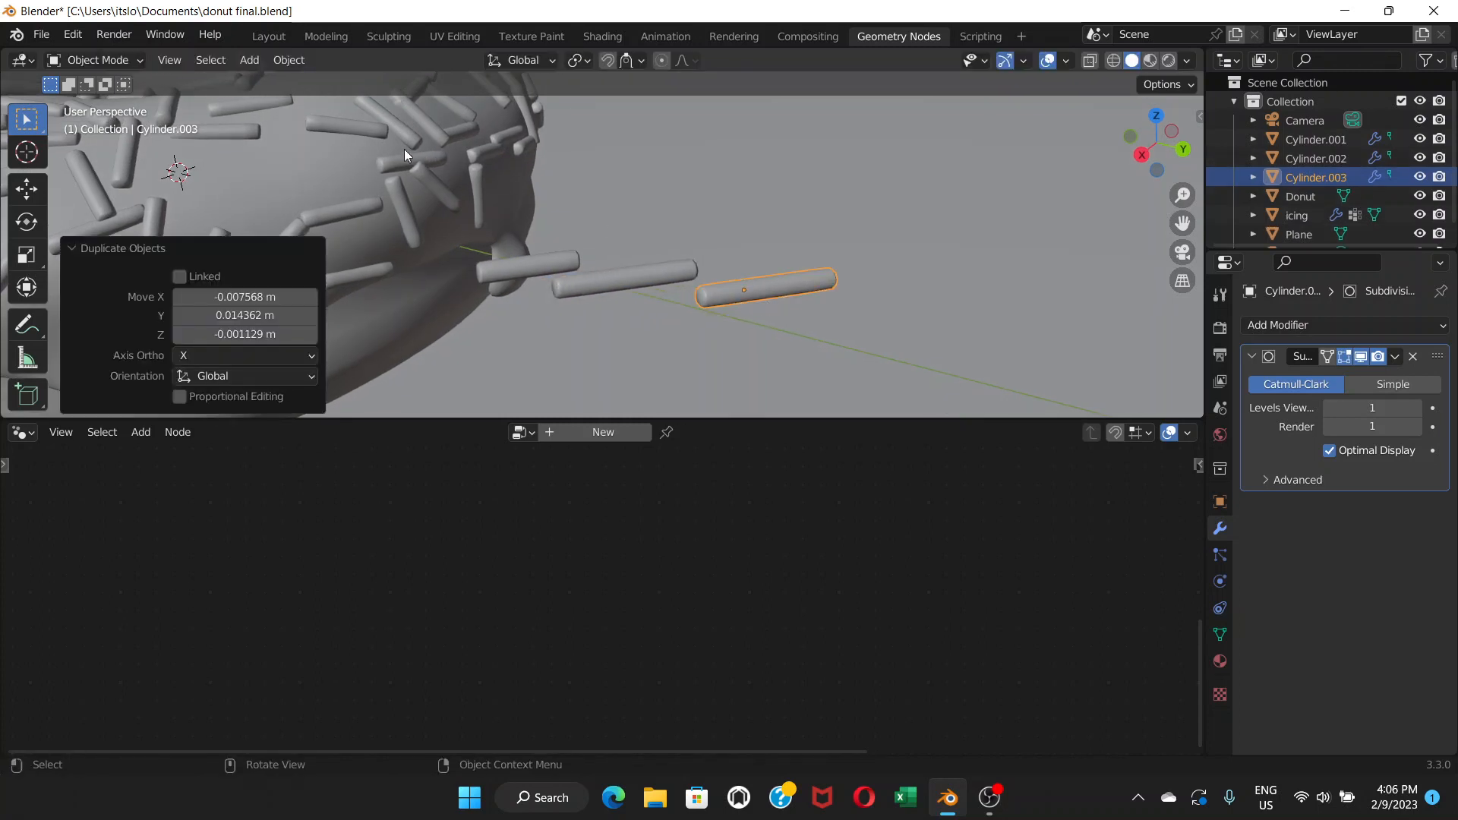
In Edit Mode with X-ray on, shorten the third sprinkle by moving its outer-end vertices inward about 0.0106 m
left_click(141, 59)
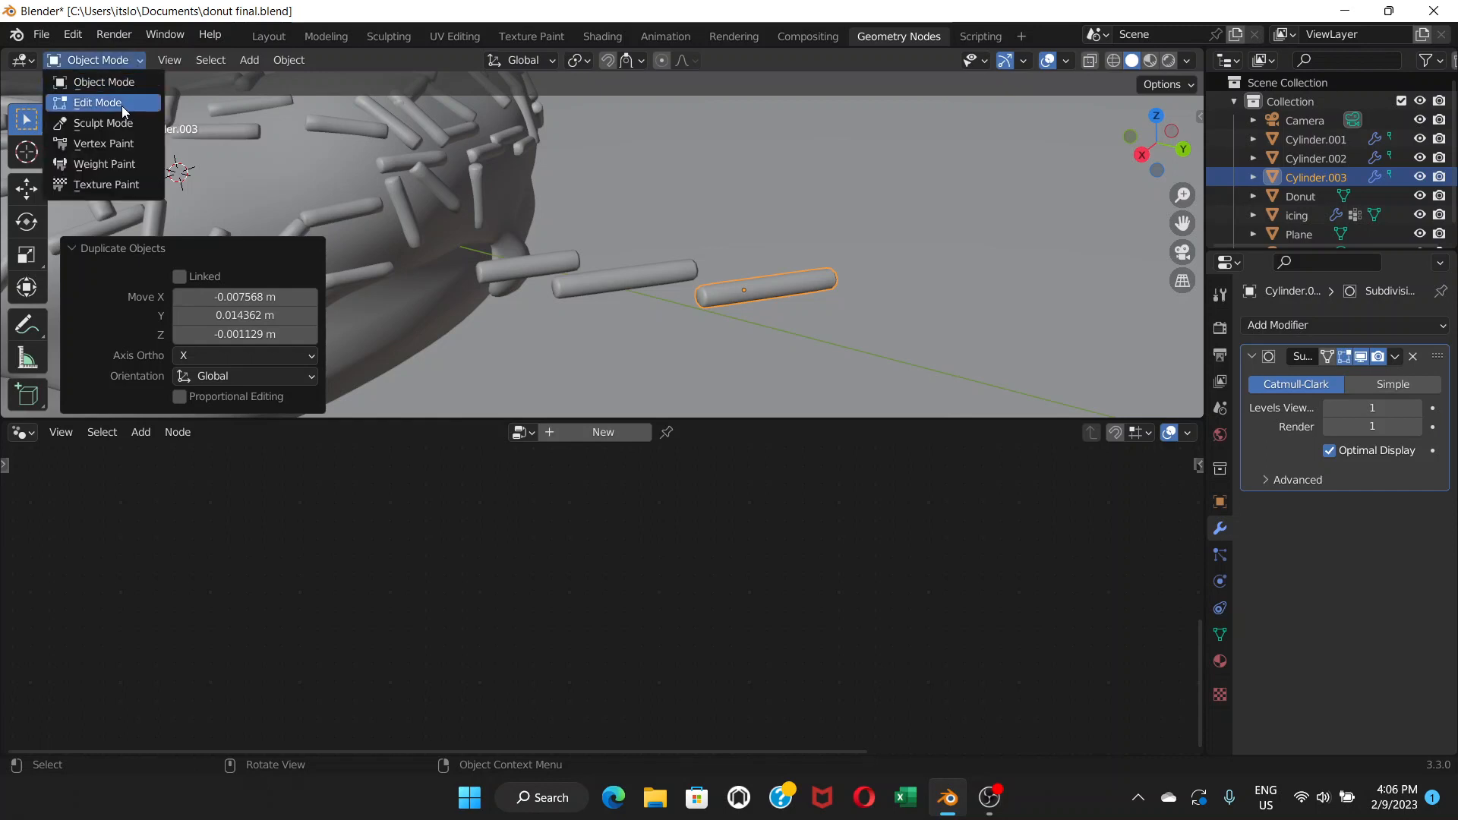
left_click(121, 107)
middle_click_drag(834, 310, 814, 305)
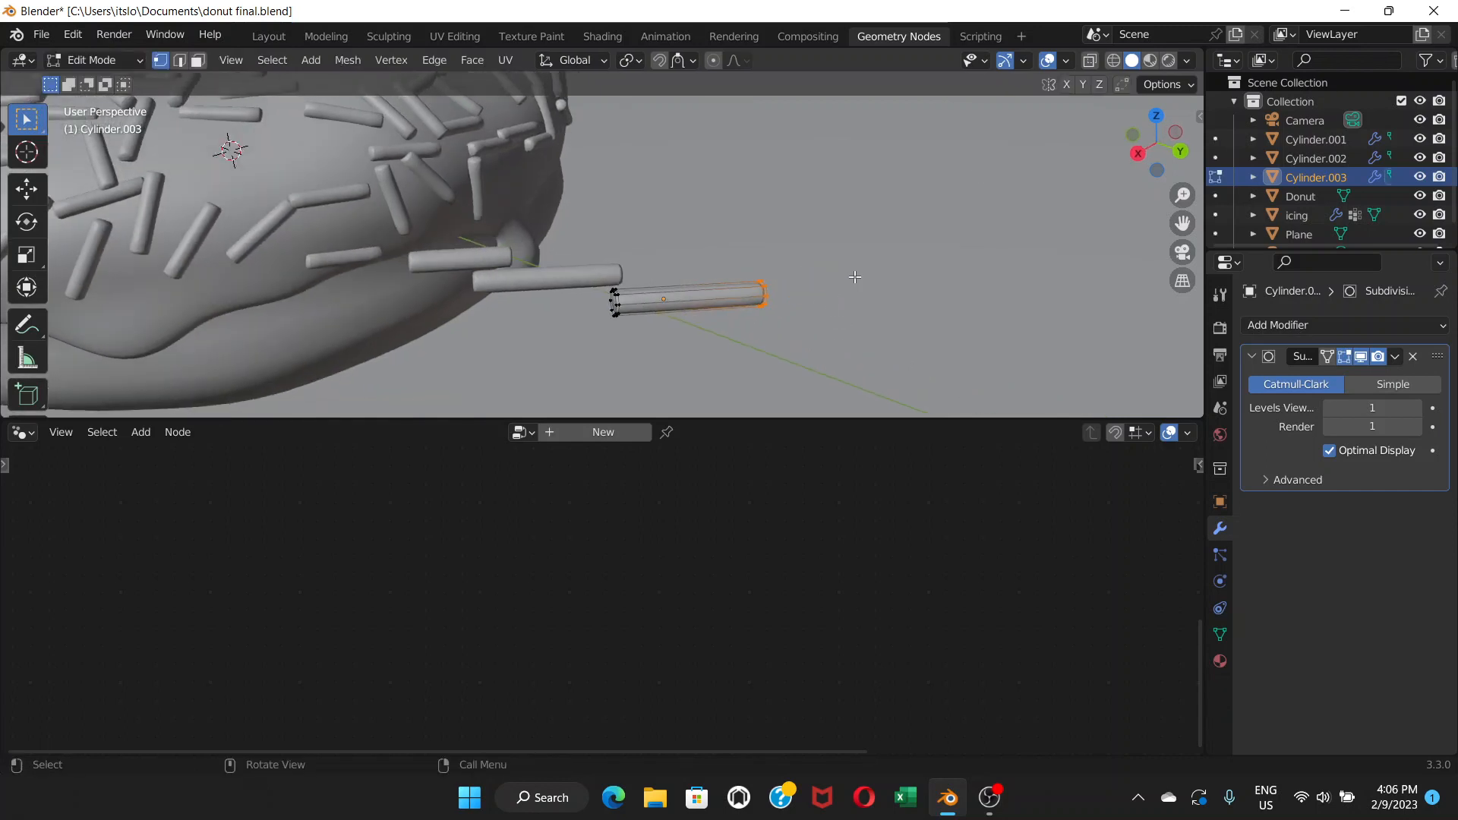
left_click(1092, 63)
left_click(742, 253)
left_click_drag(729, 237, 789, 358)
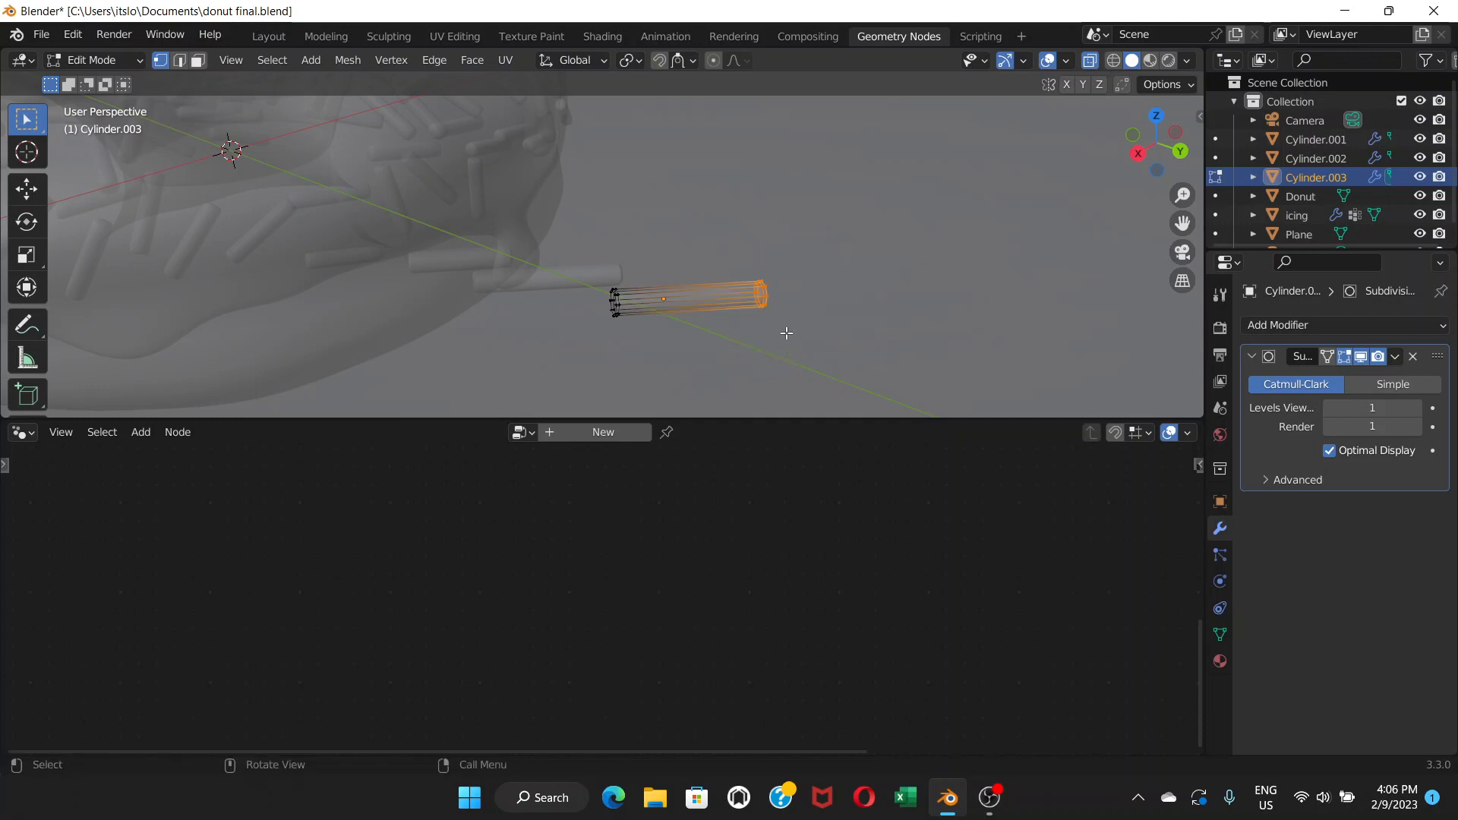
key("g")
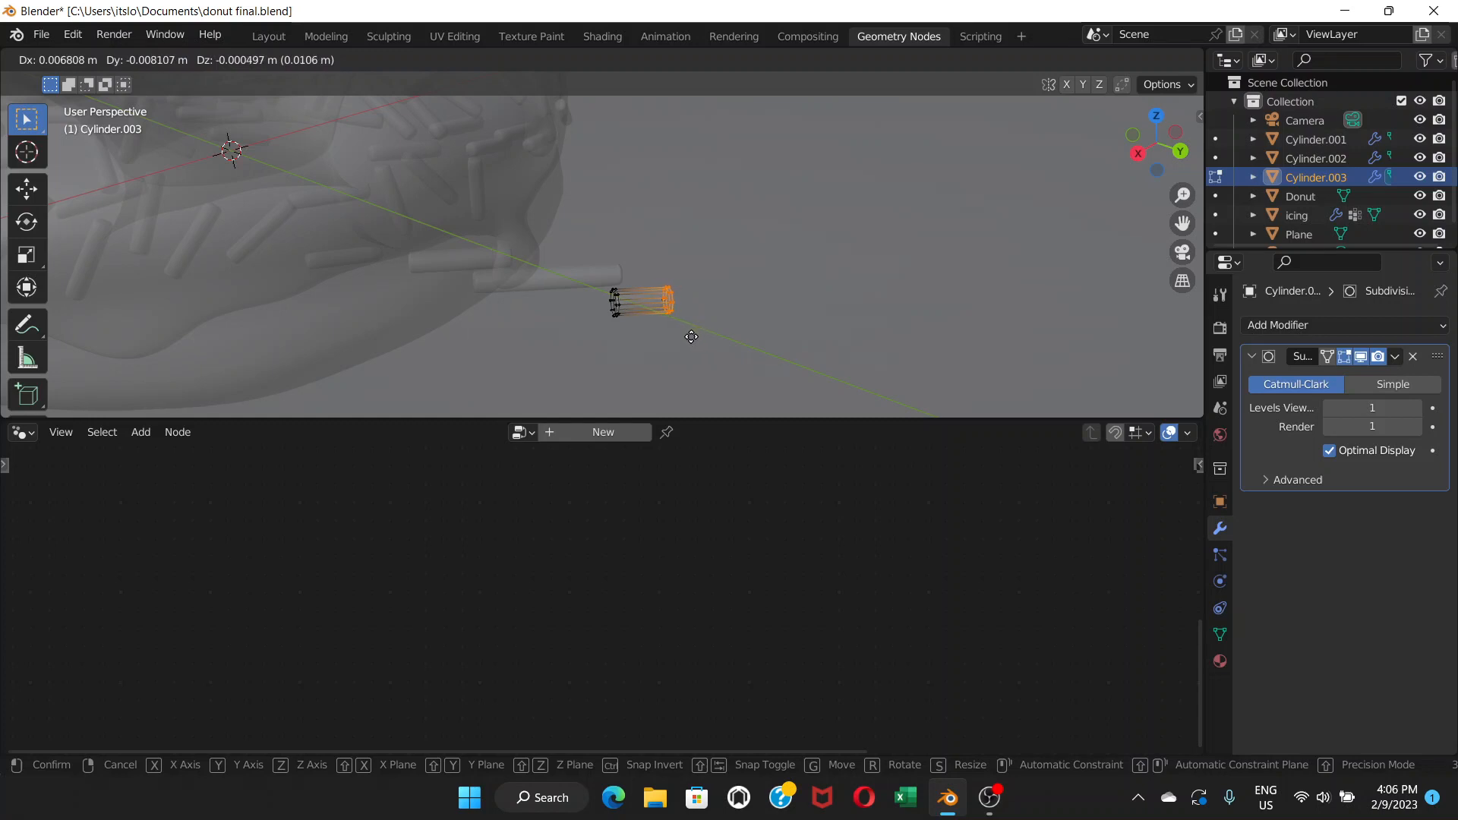
left_click(691, 336)
Leave Edit Mode on the shortened third sprinkle and switch X-ray off
left_click(129, 61)
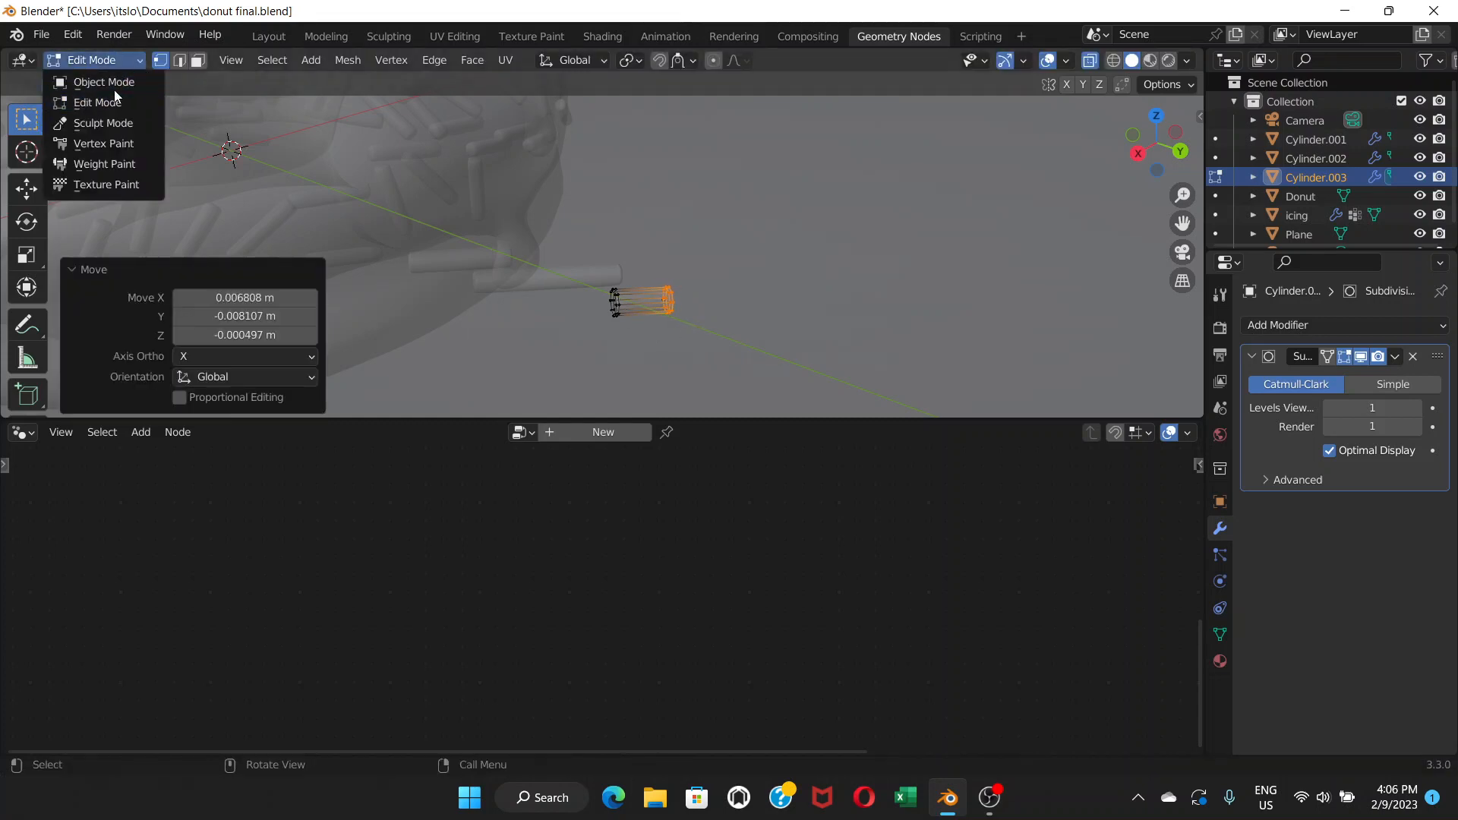
left_click(114, 89)
middle_click_drag(512, 202, 787, 234)
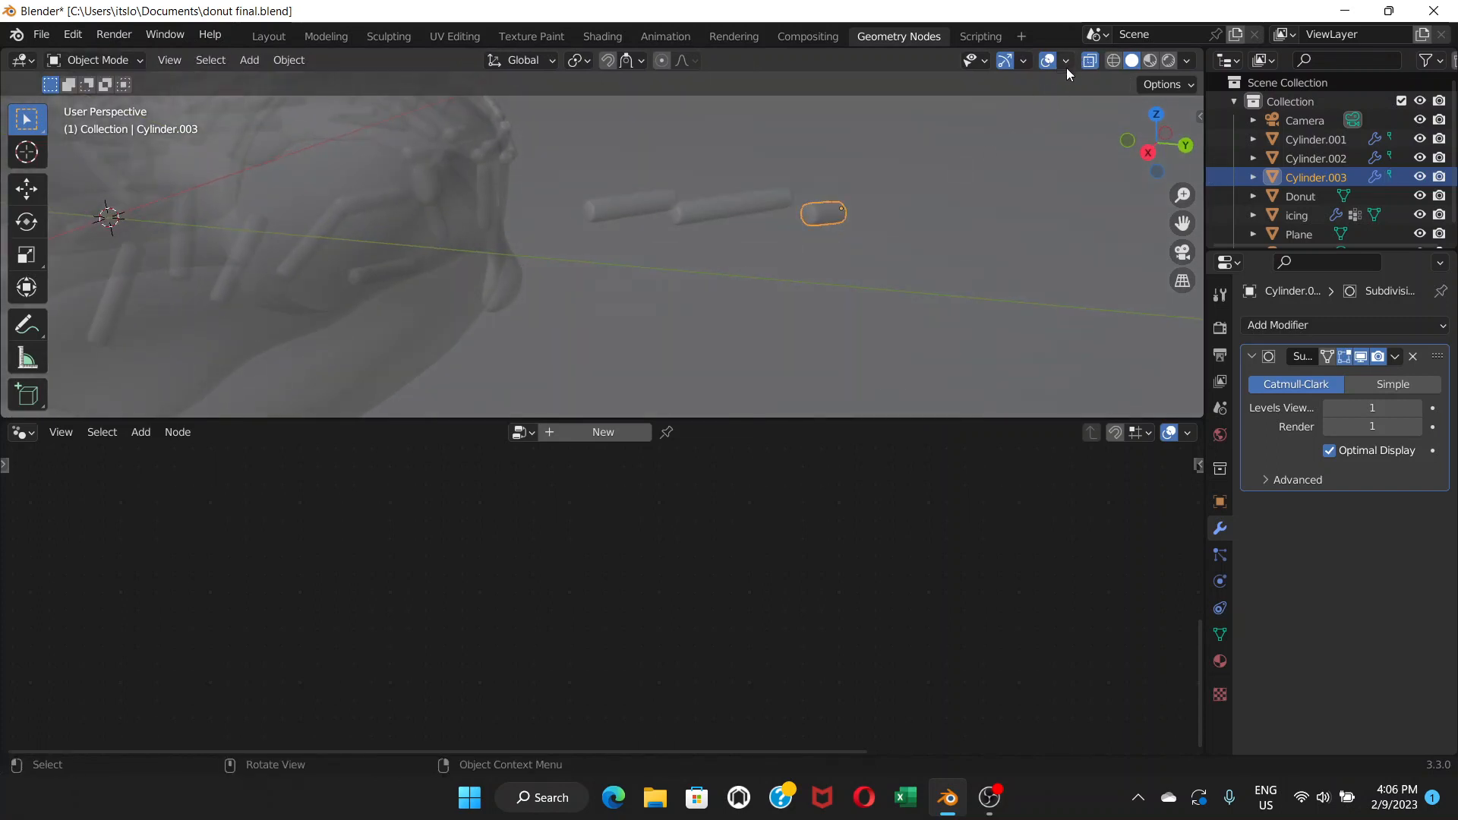
left_click(1089, 60)
mouse_move(672, 266)
middle_mouse_down()
mouse_move(649, 305)
mouse_move(645, 279)
mouse_move(663, 272)
middle_mouse_up()
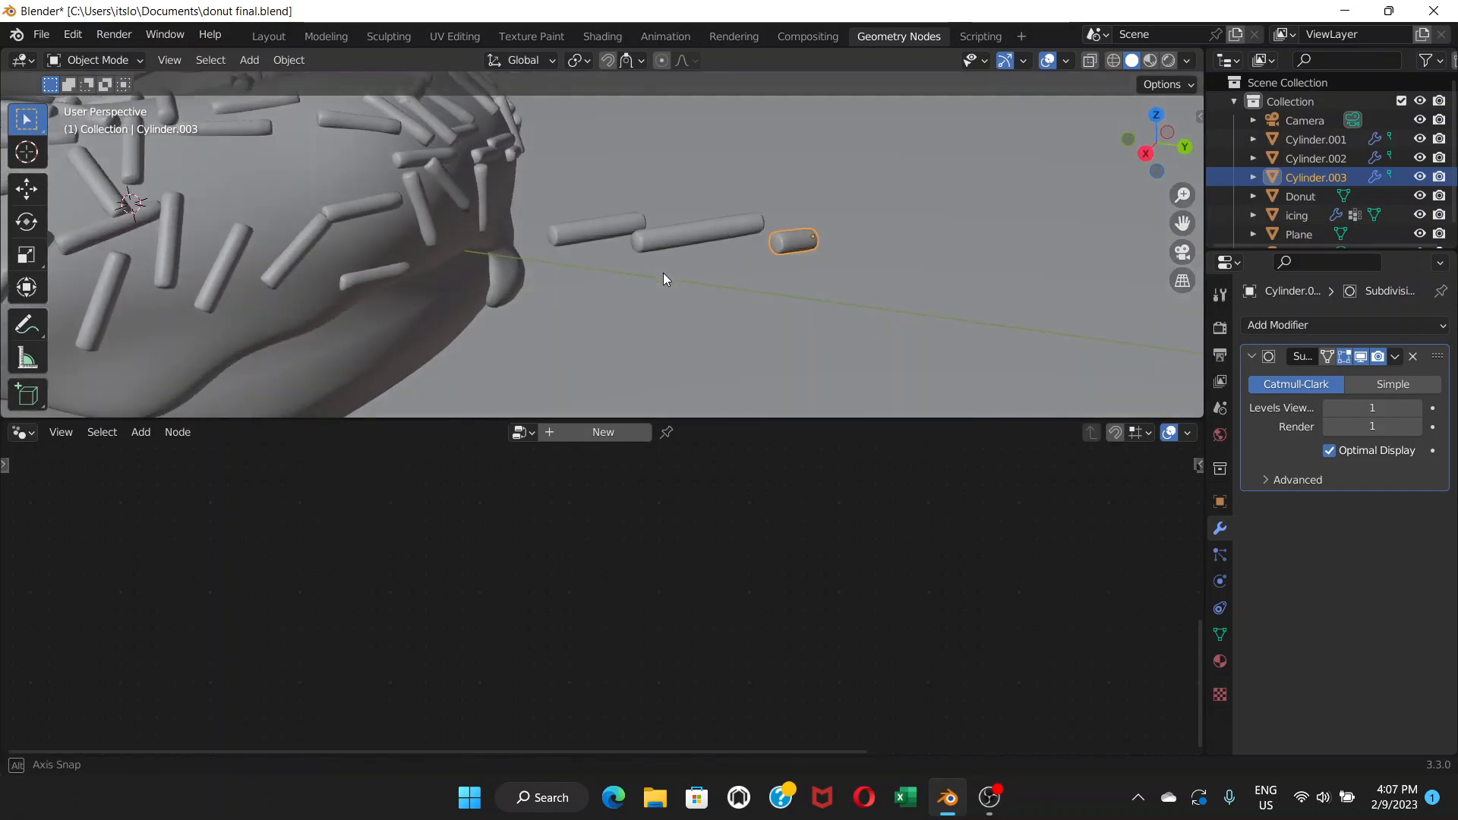
Duplicate the original loose sprinkle nearest the donut and place the copy about 0.033 m away, past the short one
left_click(595, 227)
left_click(687, 235)
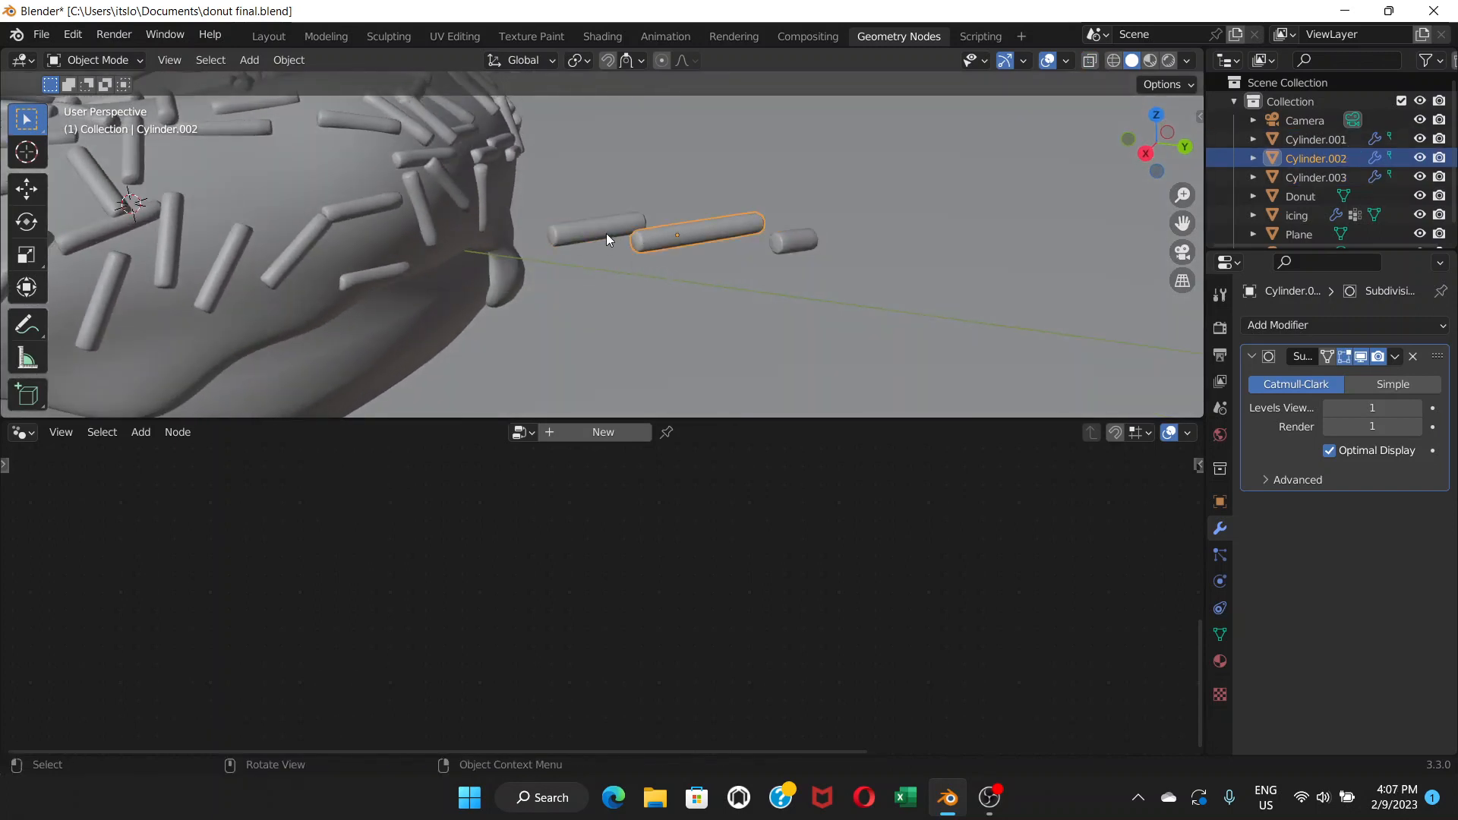
left_click(606, 234)
key("shift+d")
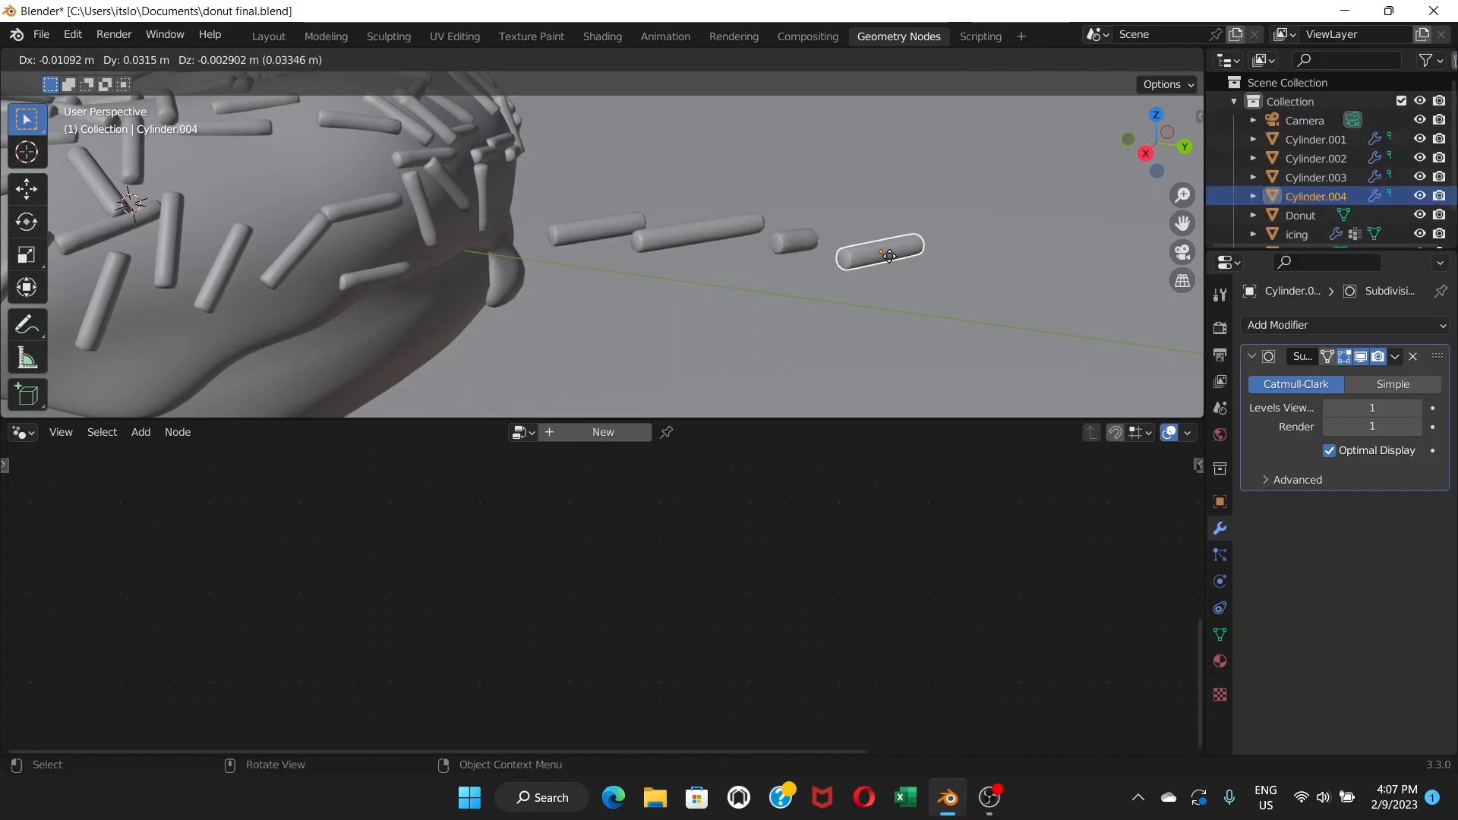
left_click(889, 256)
middle_click_drag(887, 256, 834, 262)
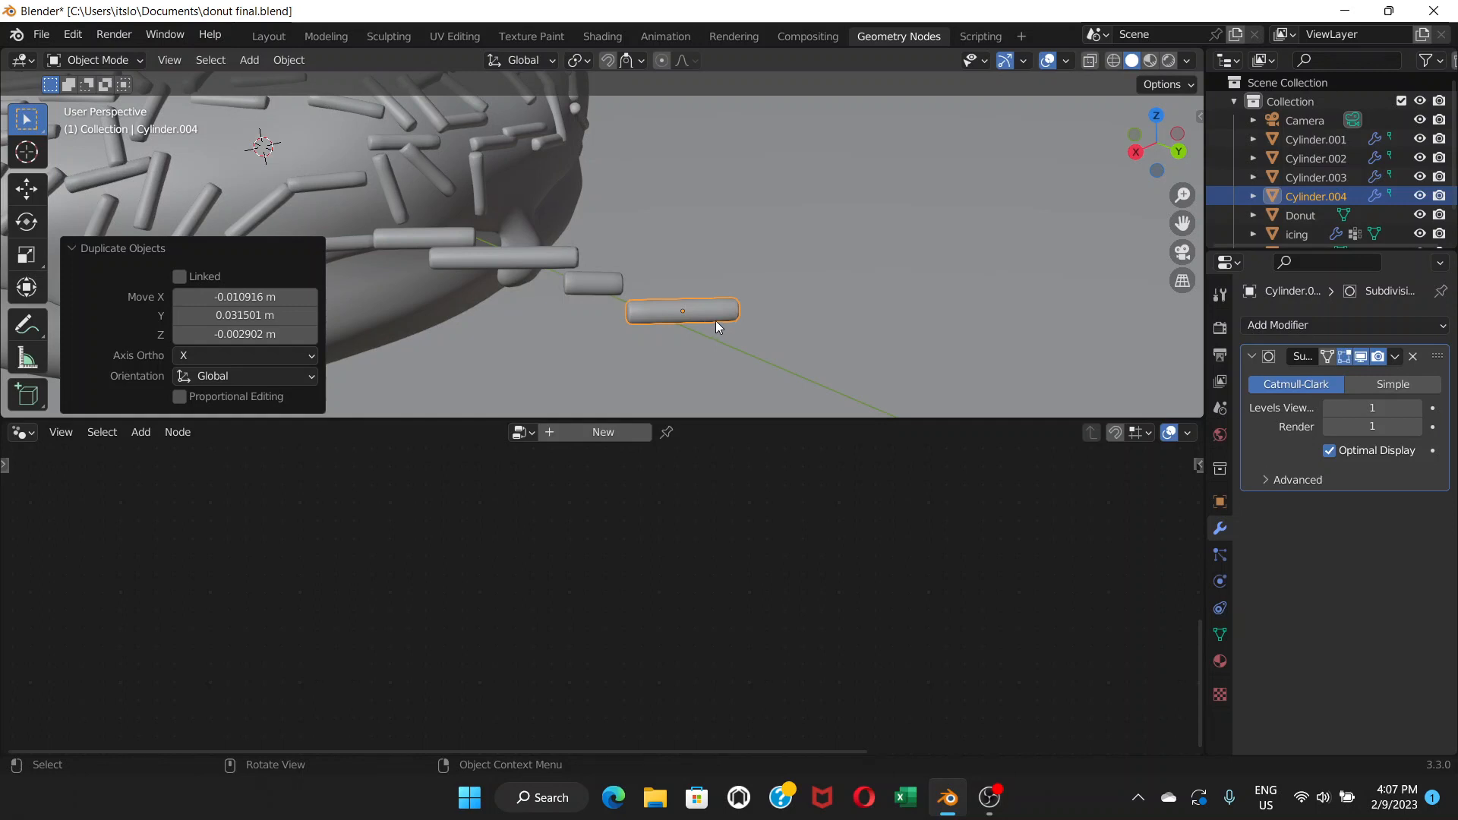
In Edit Mode with X-ray on, shorten the fourth sprinkle by moving its outer-end vertices inward about 0.0039 m
left_click(122, 60)
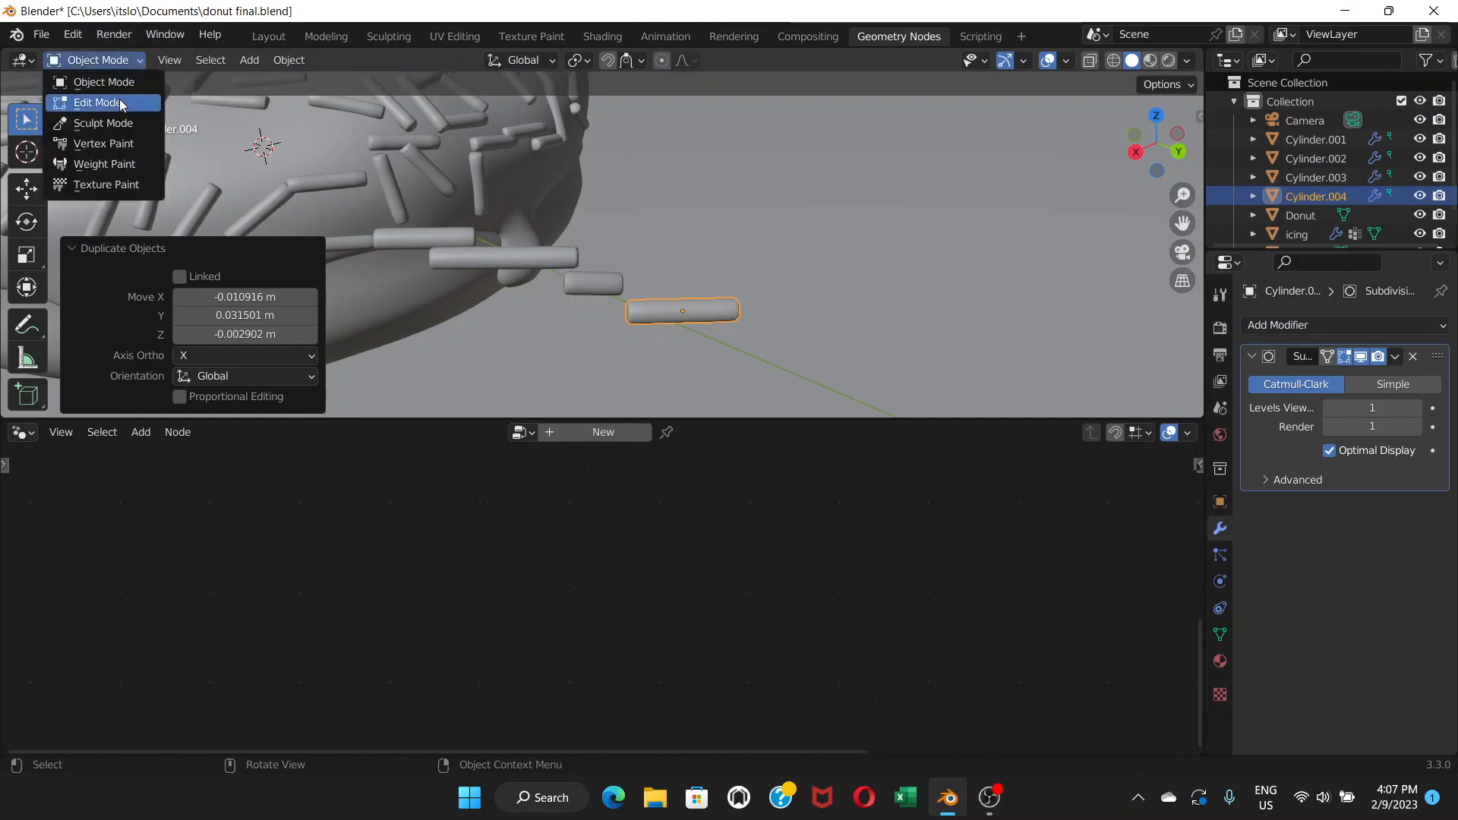
left_click(120, 99)
middle_click_drag(738, 302, 736, 300)
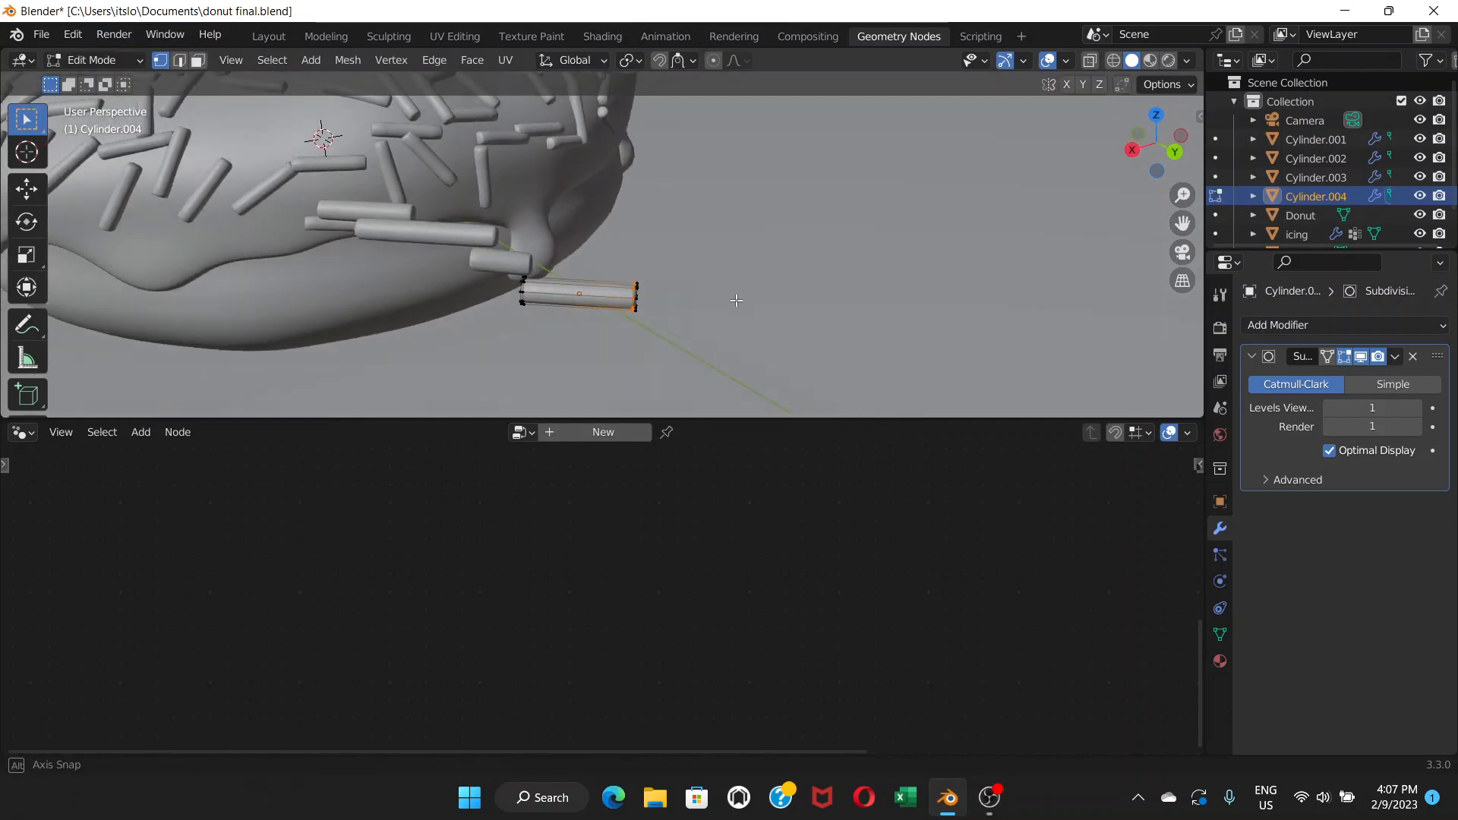
left_click(1090, 60)
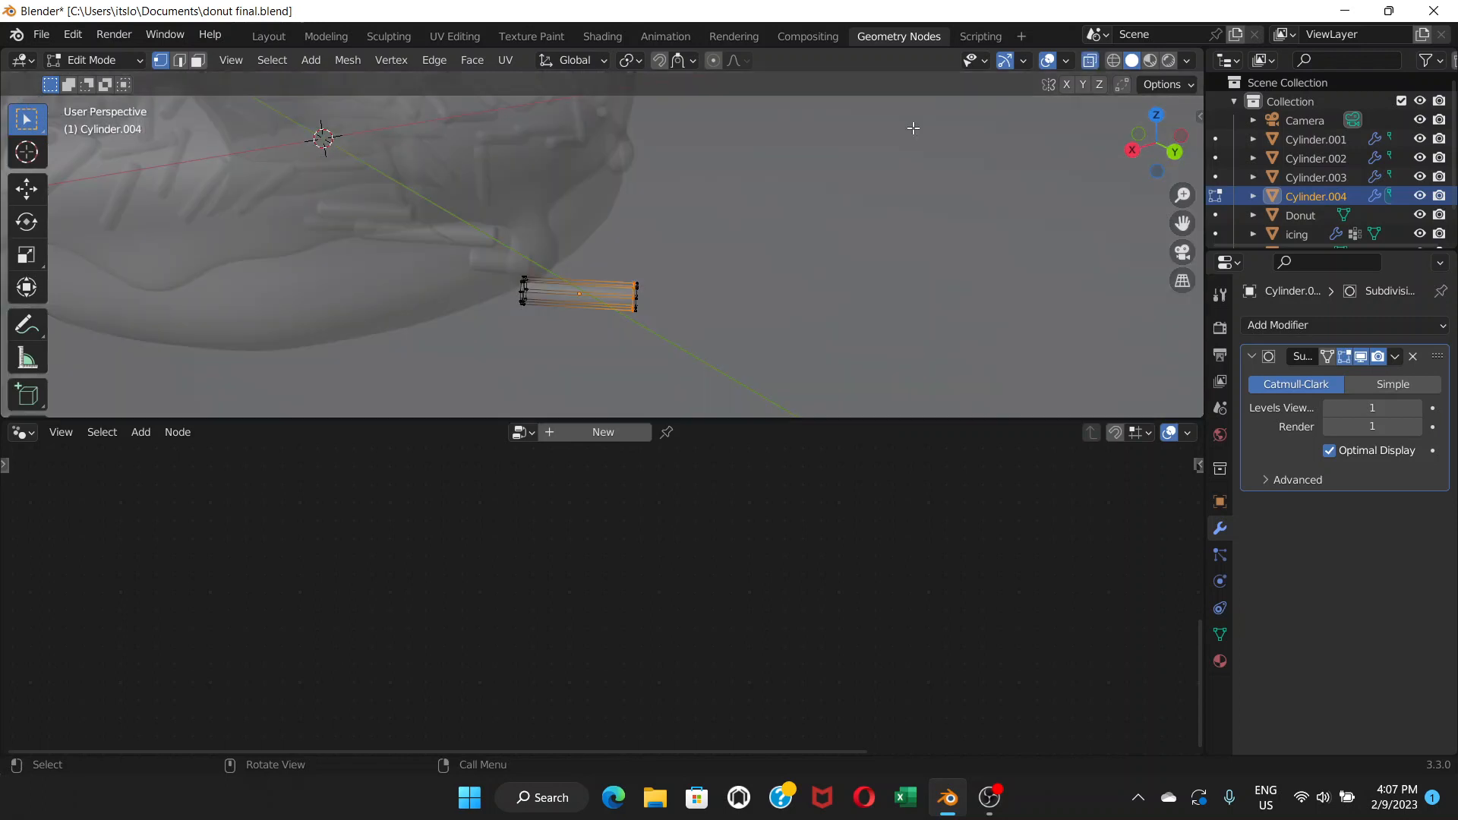
left_click(616, 247)
left_click_drag(616, 245, 659, 323)
key("g")
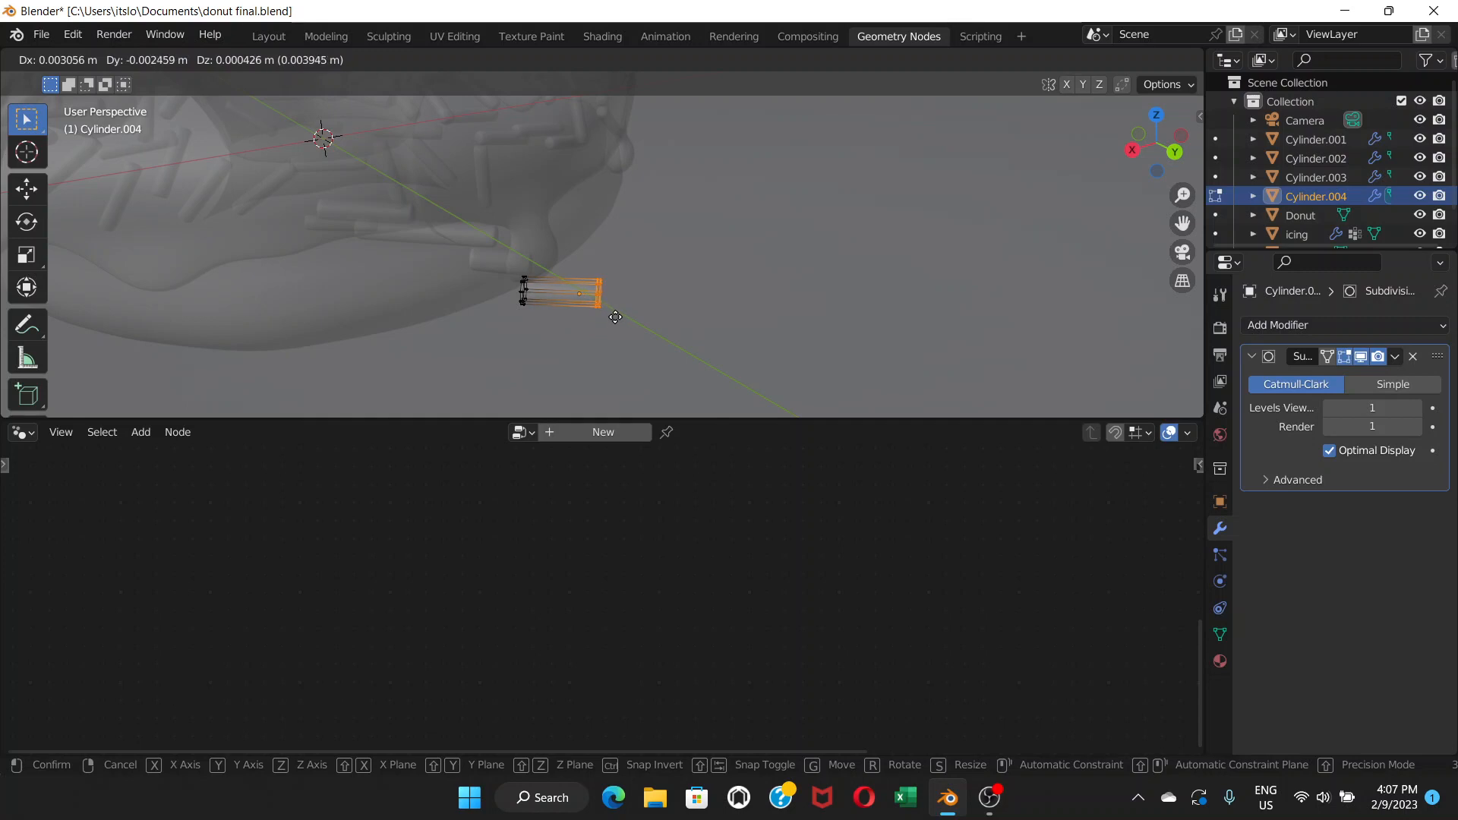
left_click(615, 317)
Return to Object Mode, turn off X-ray and view the row of four sprinkle variations
left_click(118, 60)
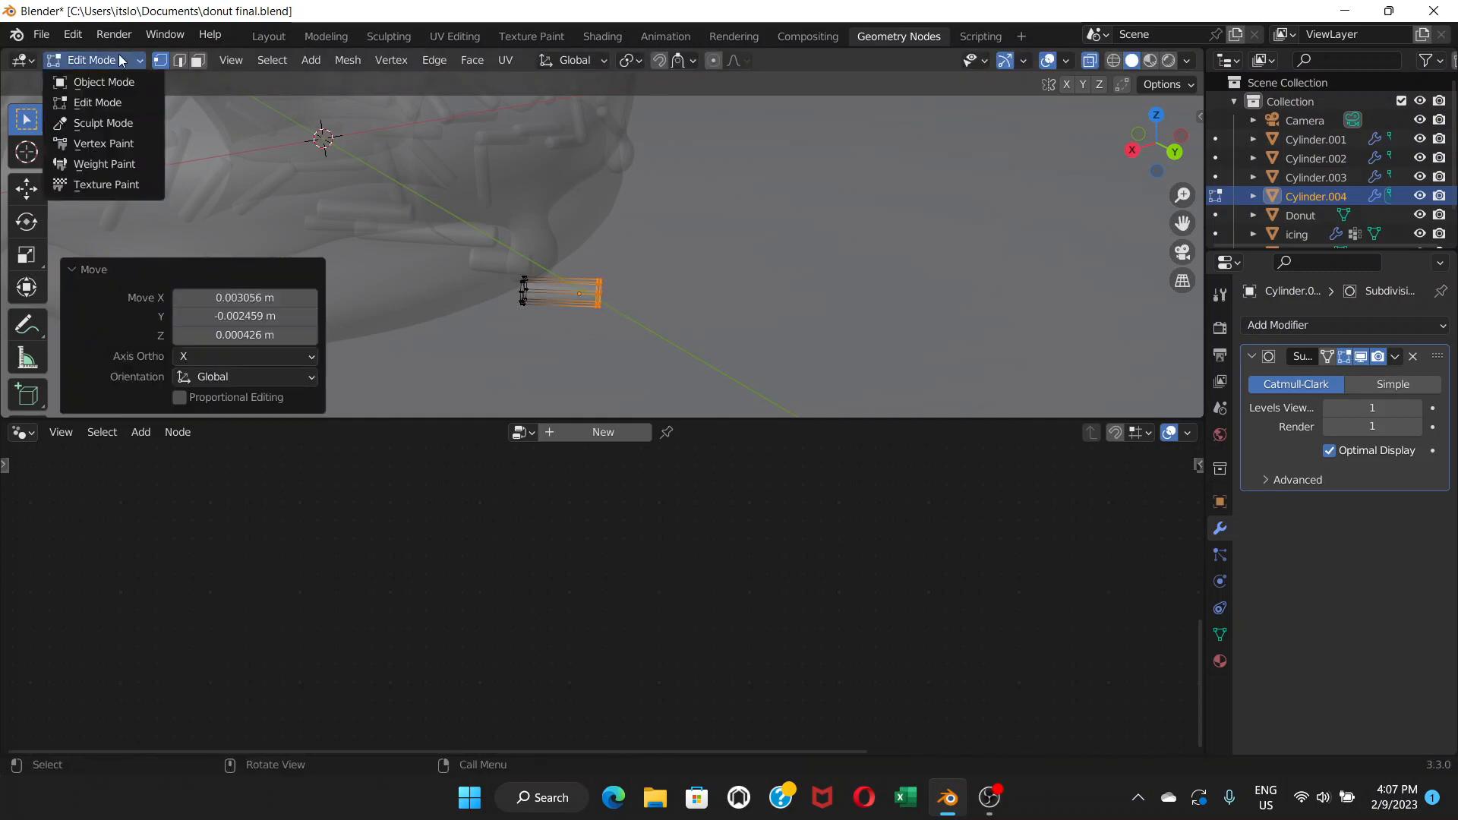
left_click(116, 83)
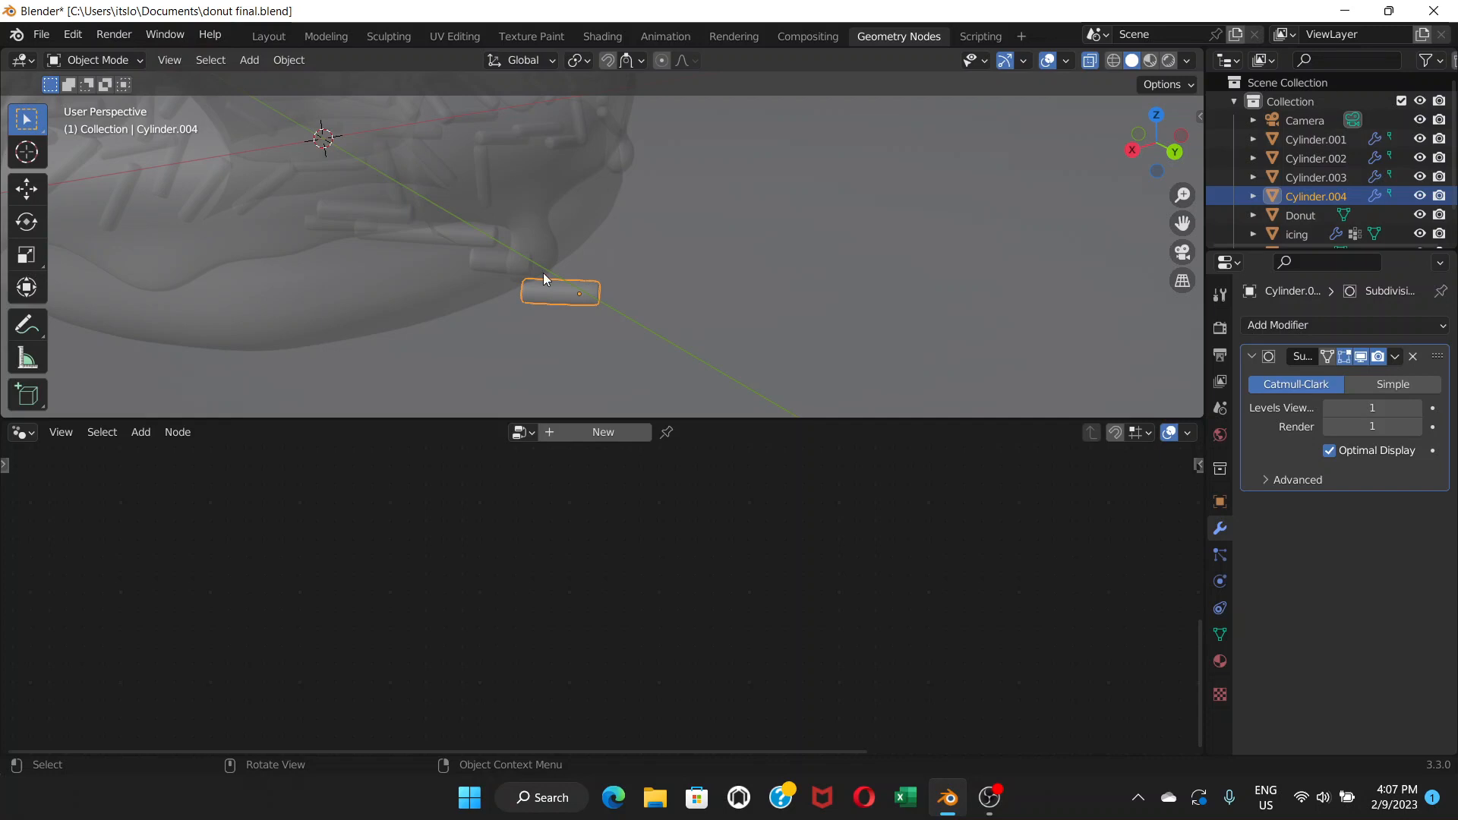
left_click(1085, 60)
middle_click_drag(704, 225, 781, 264)
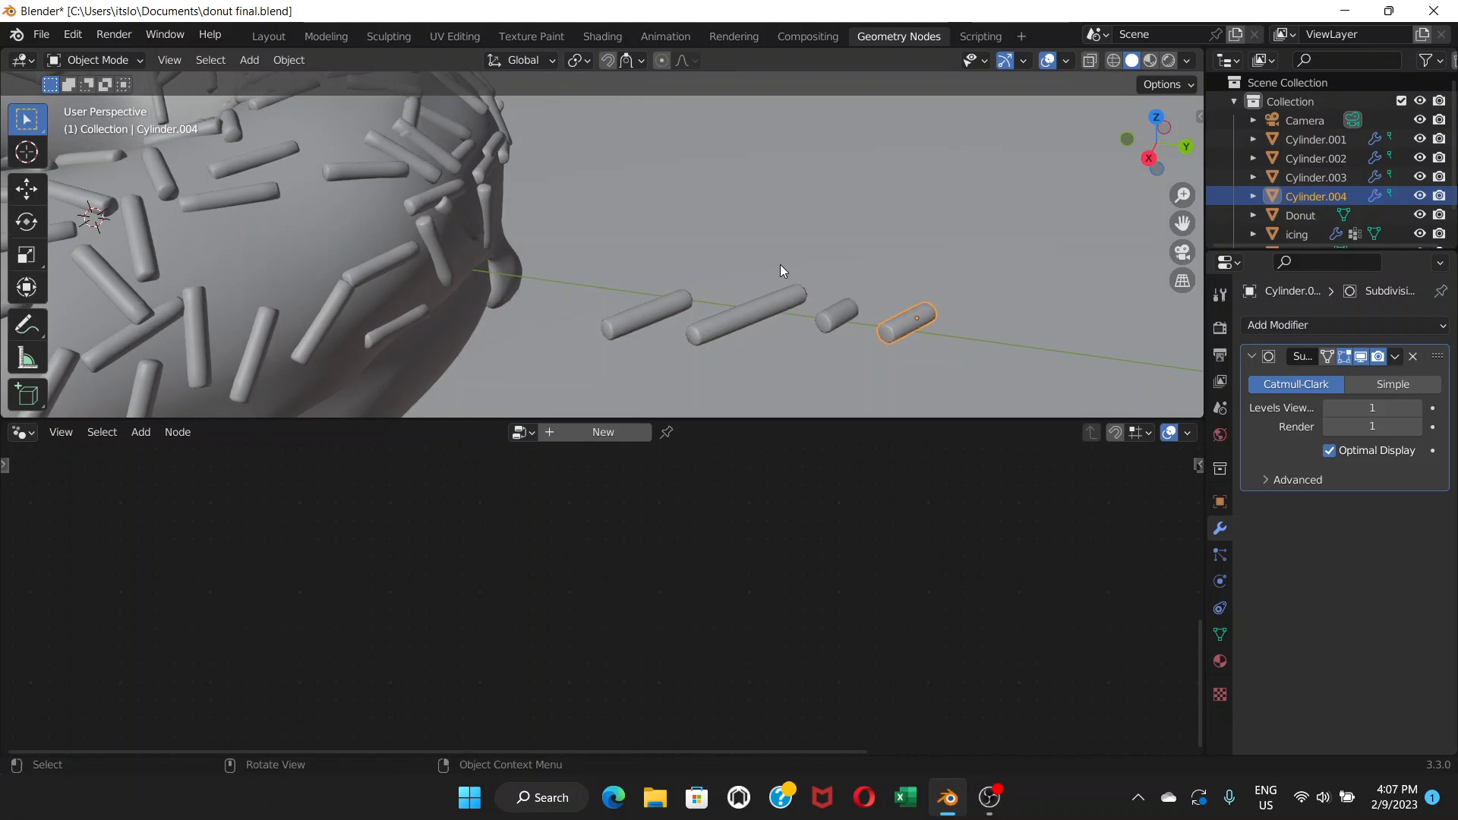
In Edit Mode with X-ray on, add a loop cut to the longest sprinkle at factor -0.458 and raise it about 0.00045 m
left_click(738, 313)
middle_click_drag(744, 316, 721, 314)
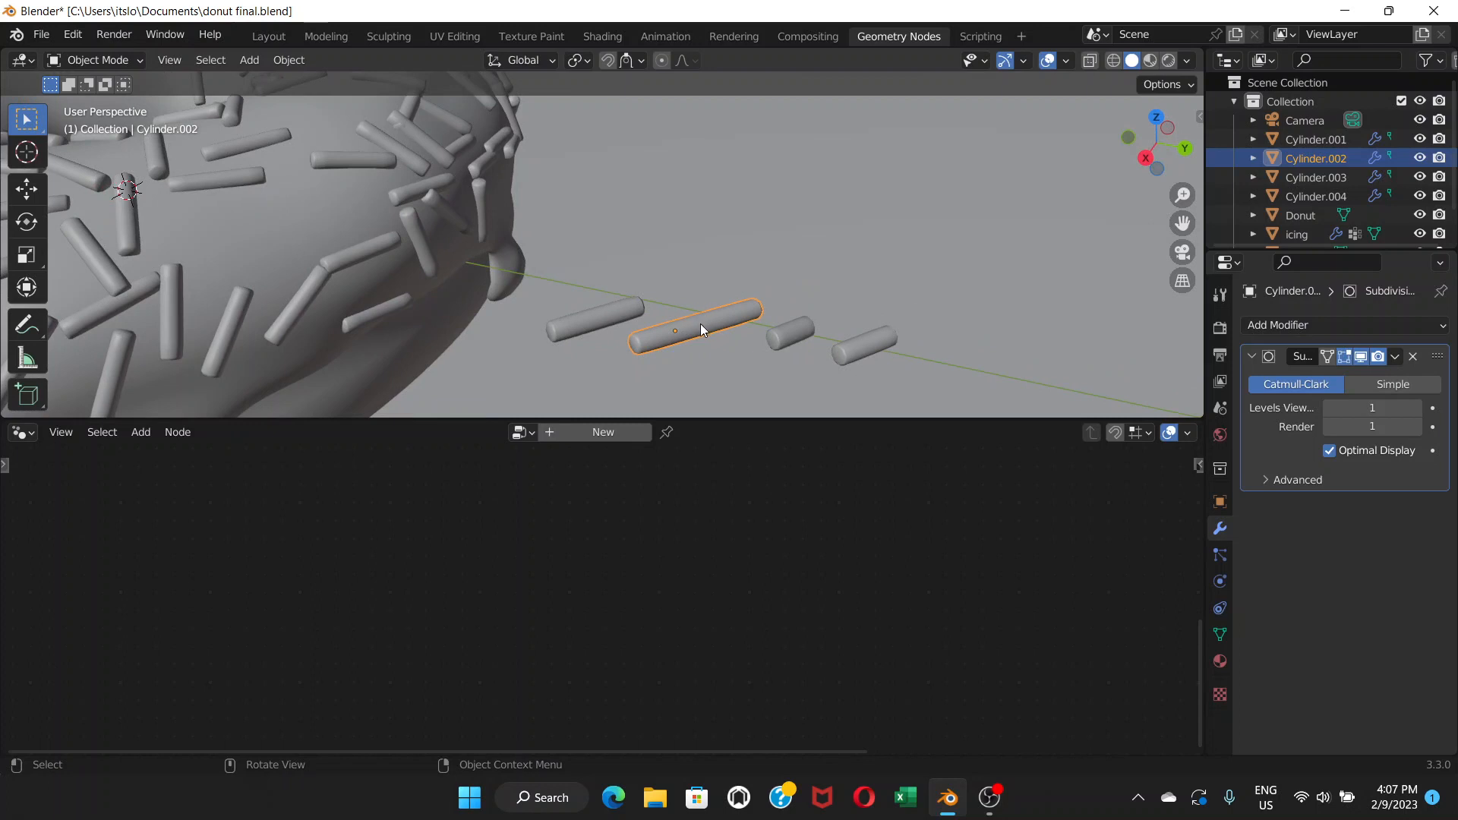
left_click(130, 60)
left_click(117, 100)
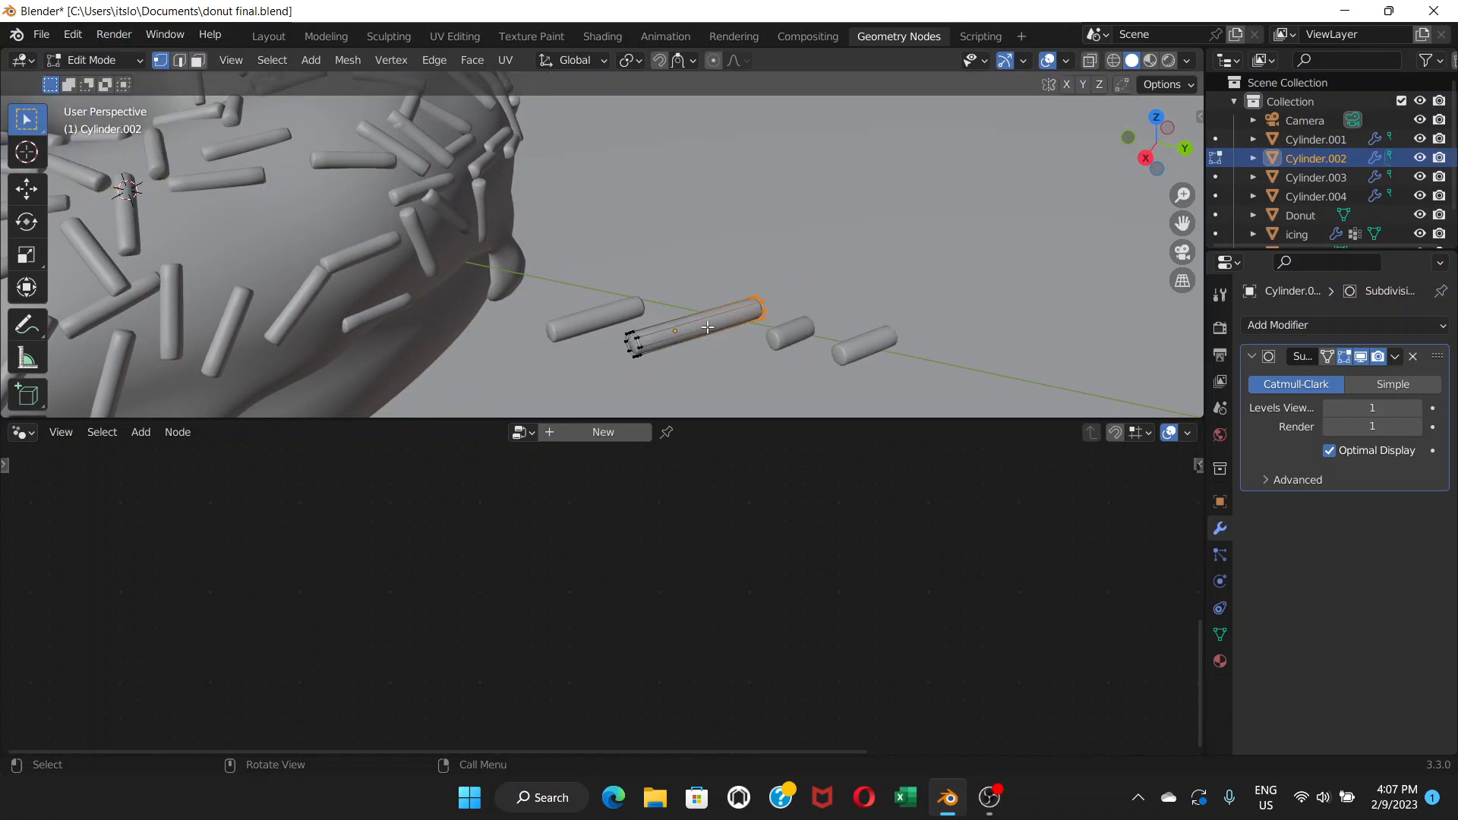
middle_click_drag(708, 328, 948, 159)
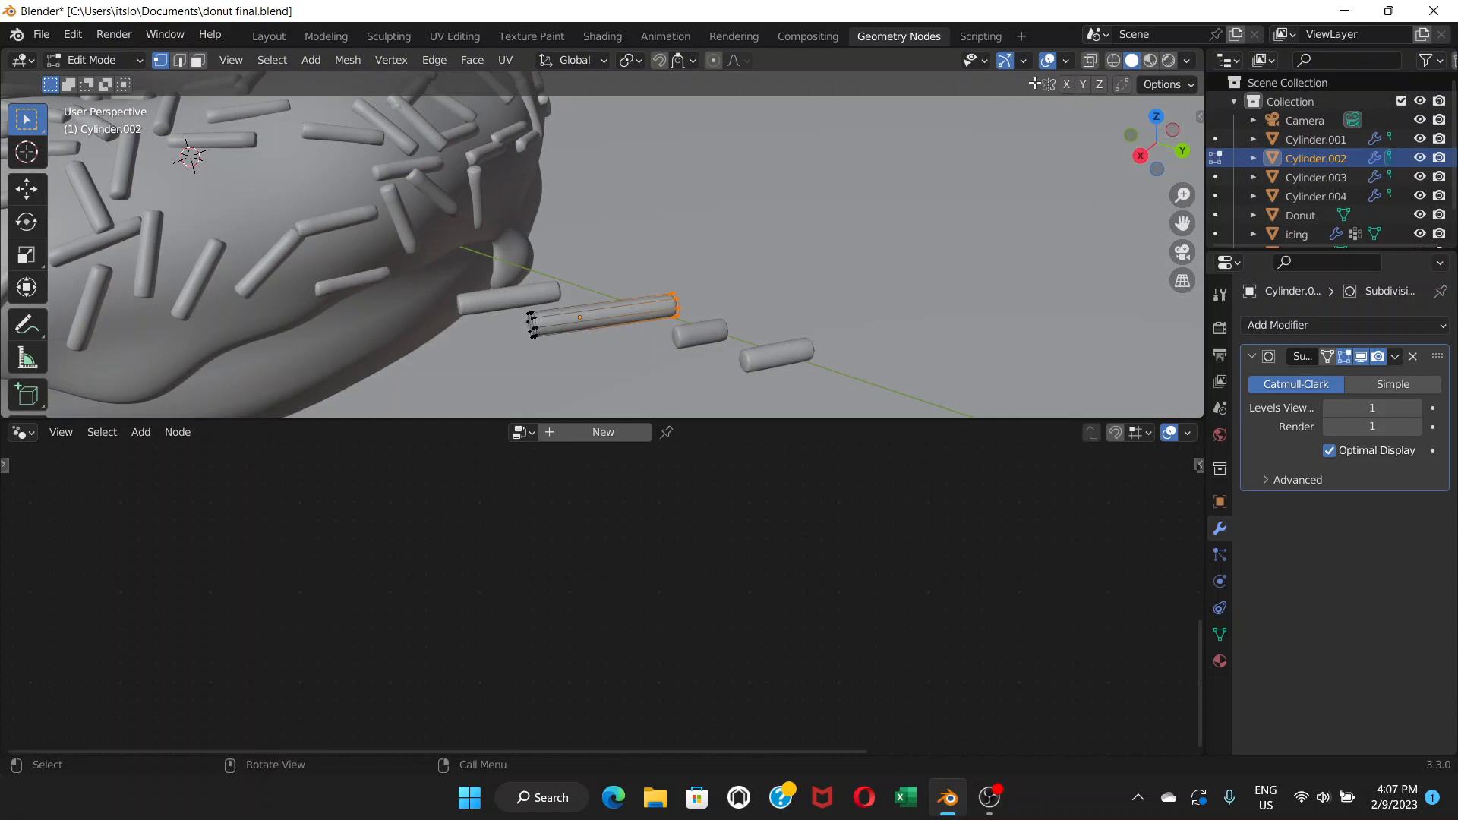
left_click(1088, 61)
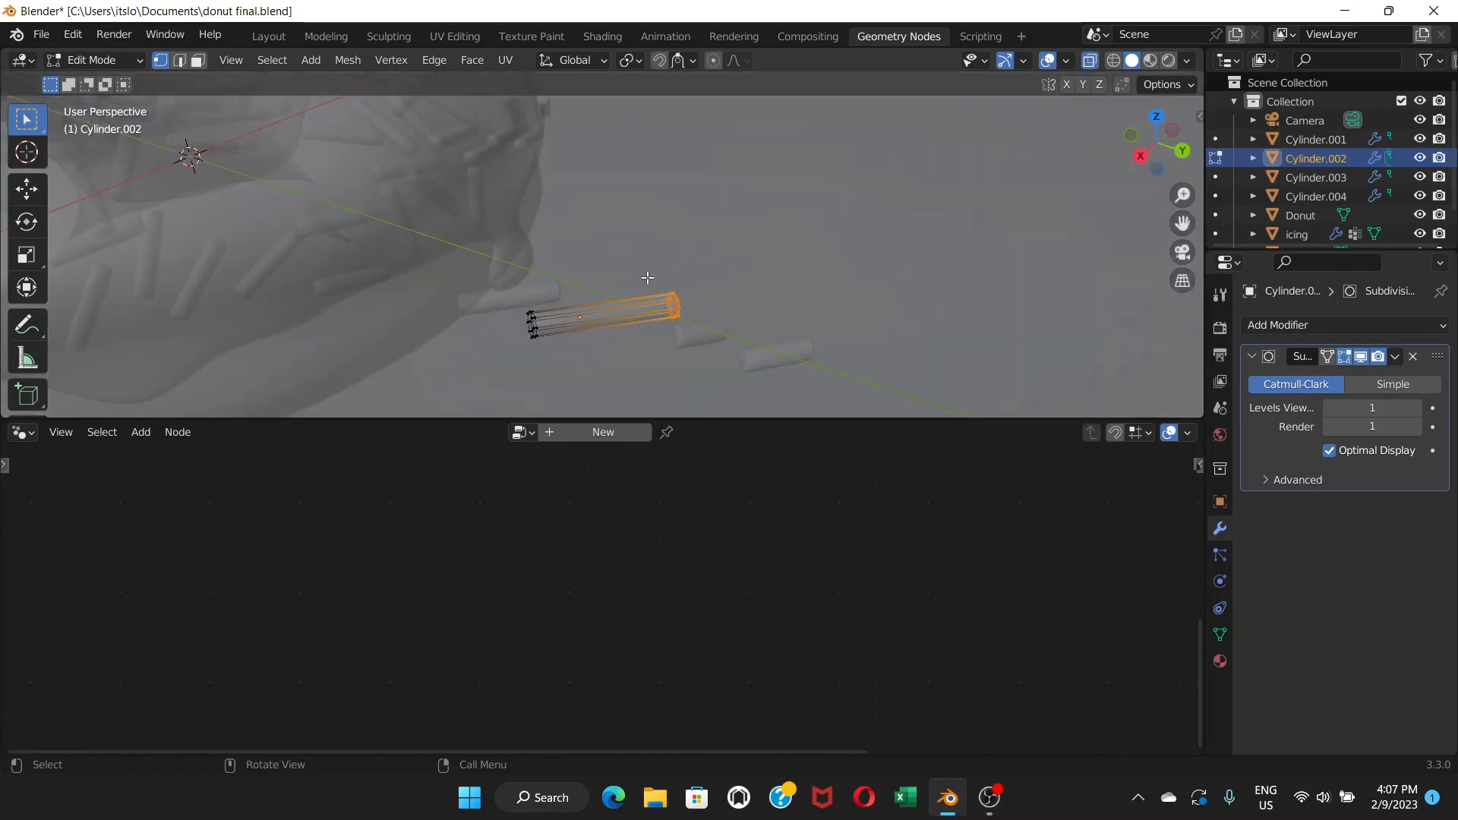
key("ctrl+r")
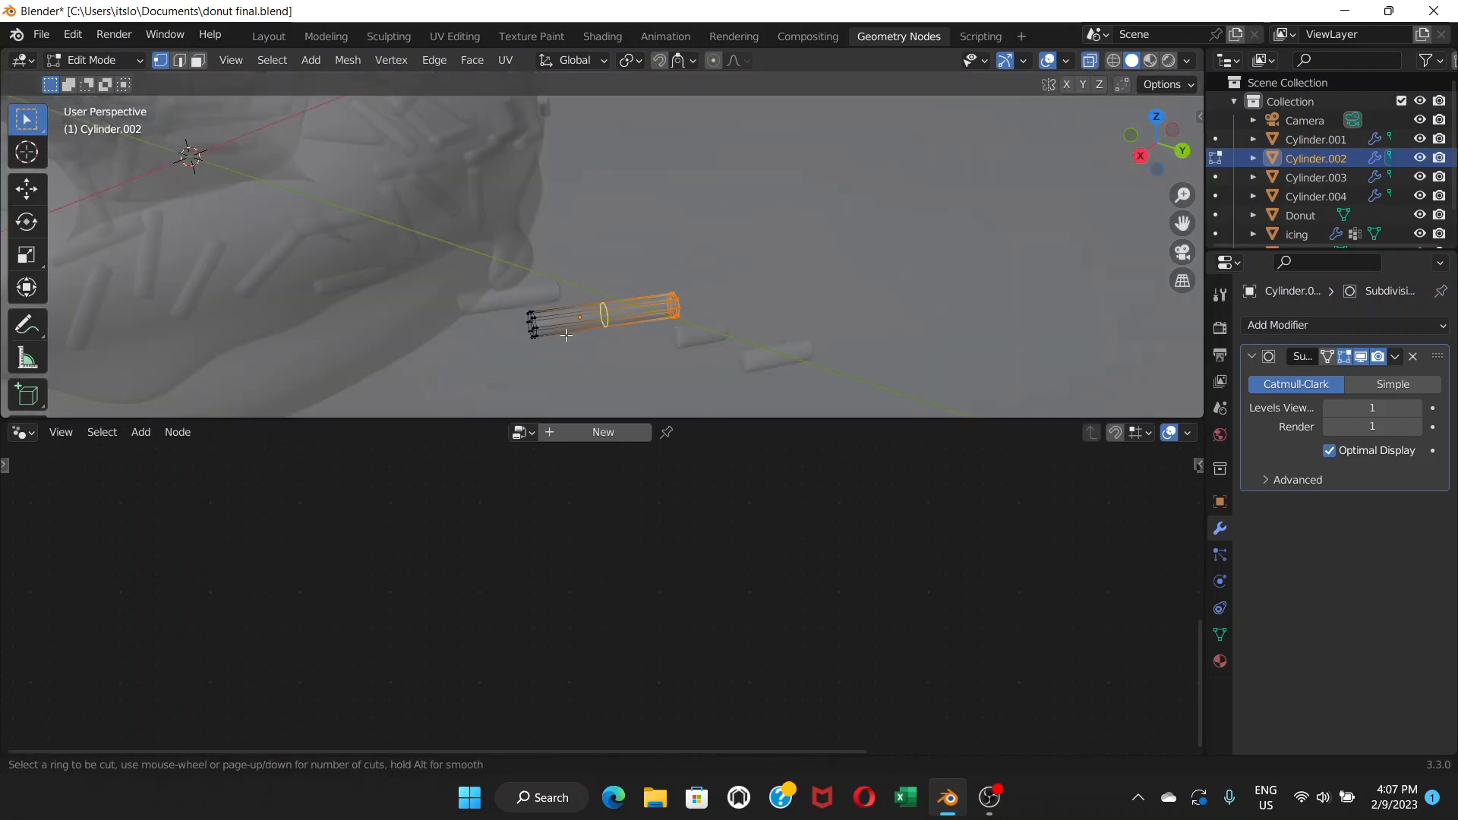
left_click(580, 332)
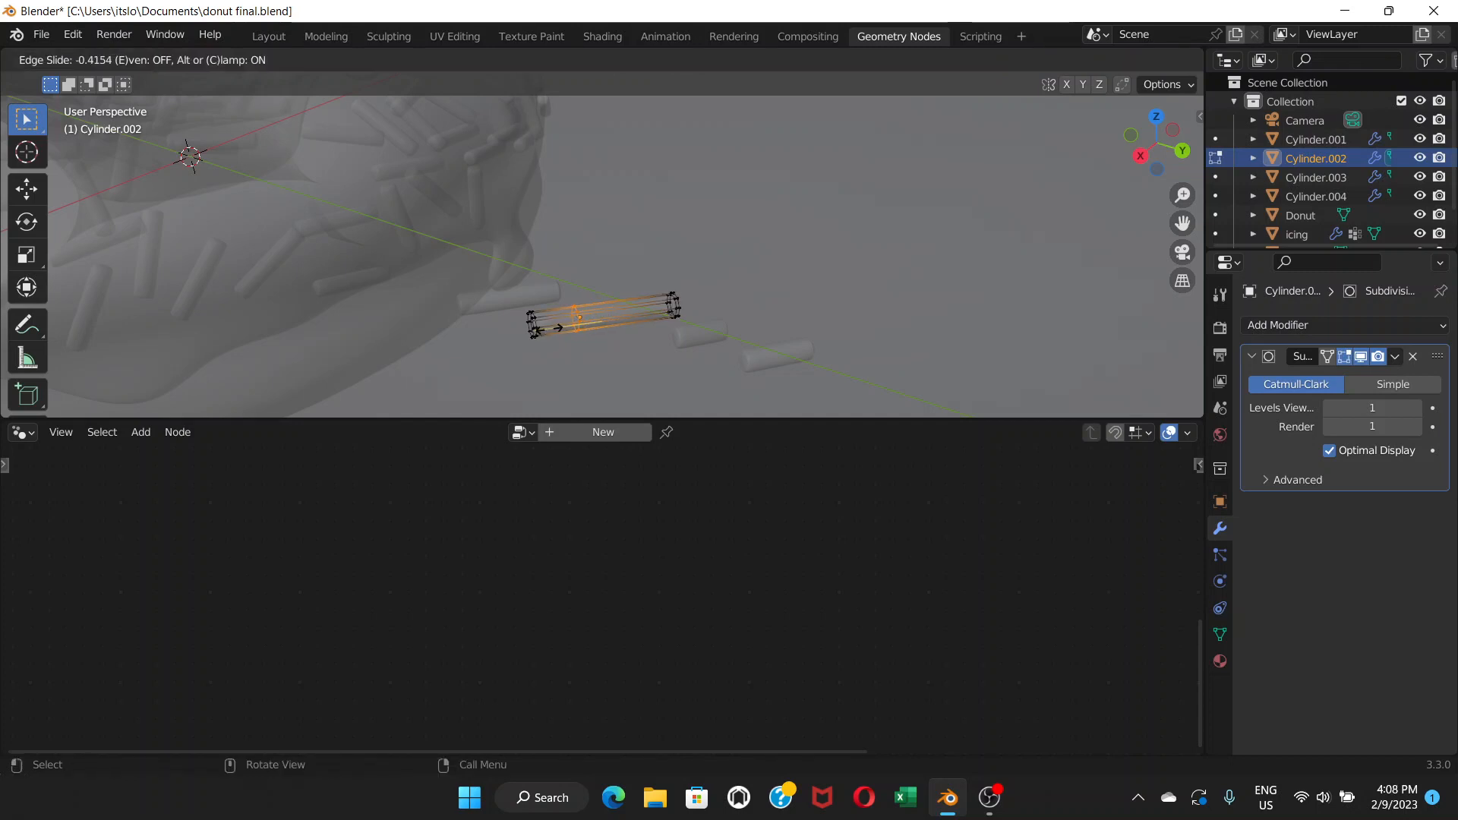
left_click(547, 330)
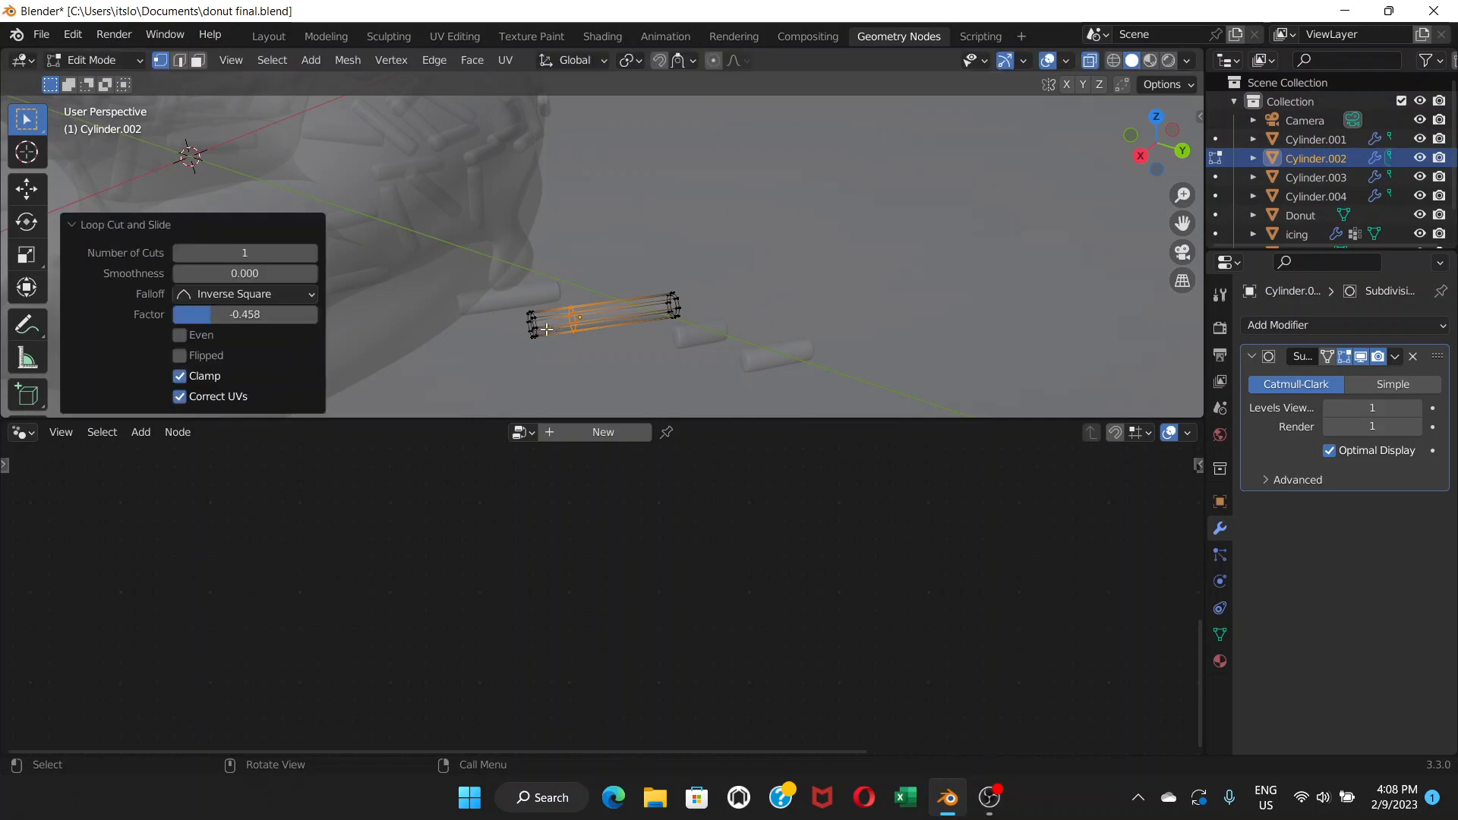
key("g")
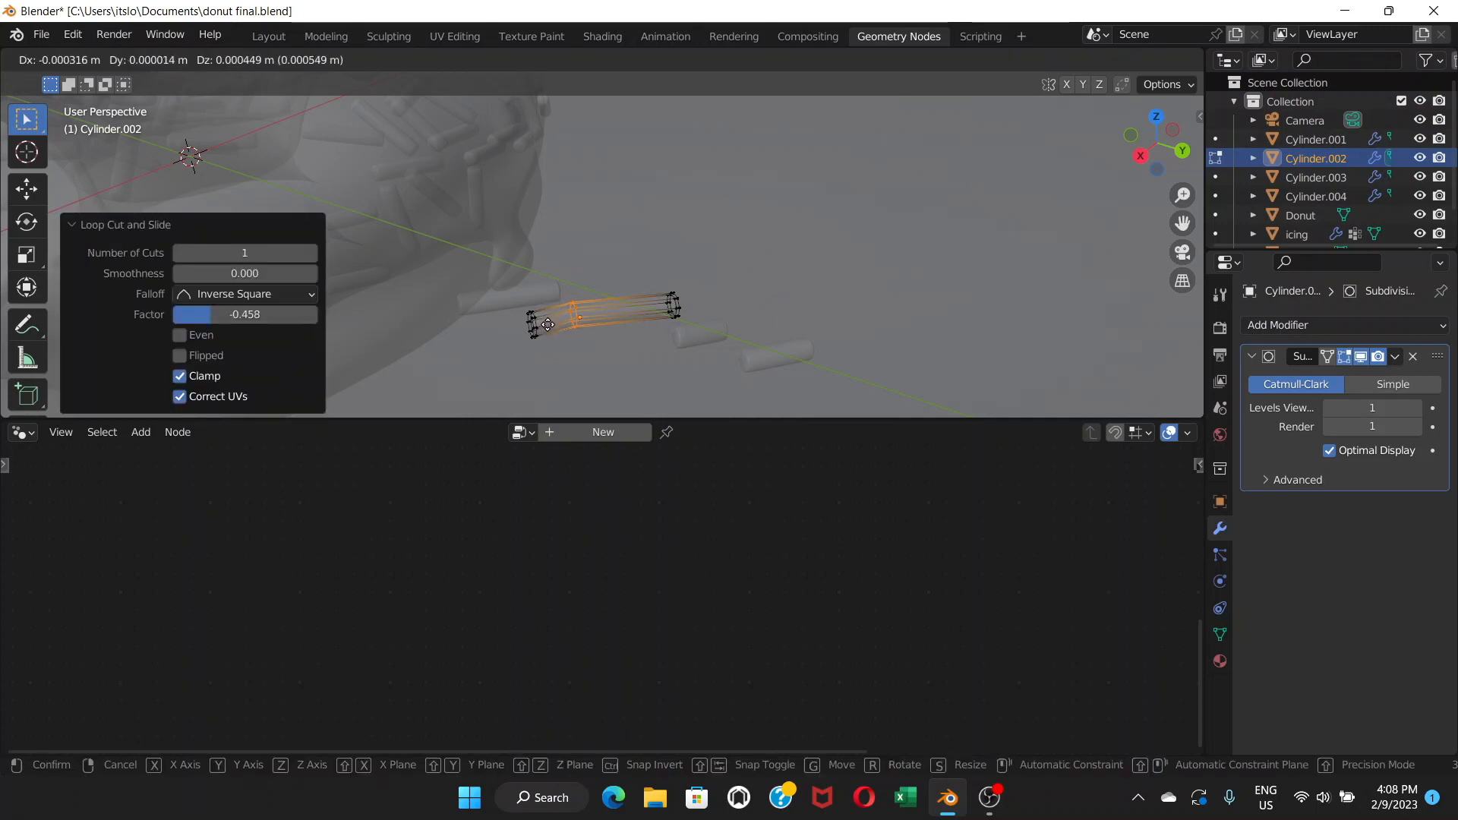
left_click(548, 324)
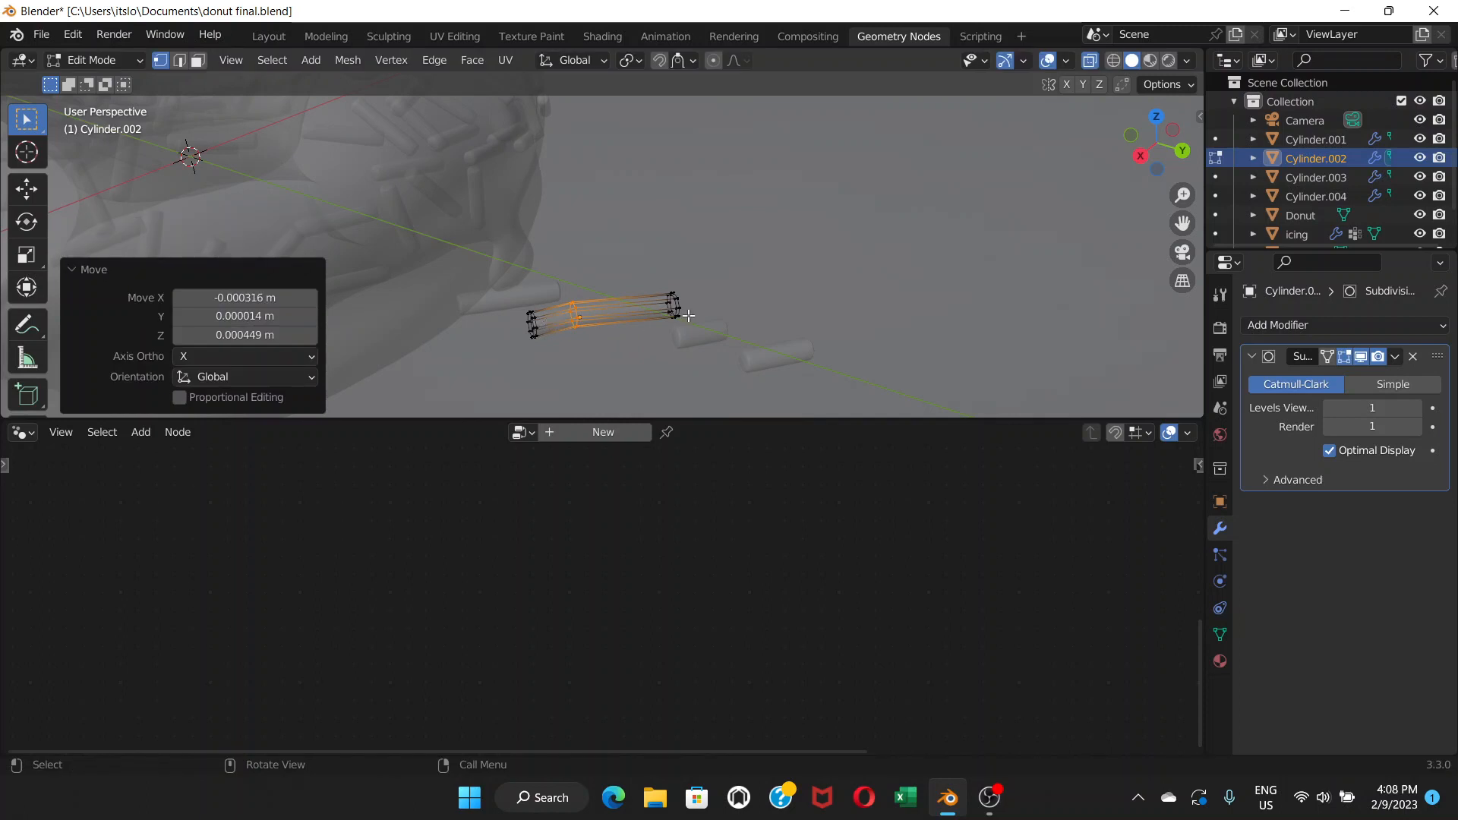
Add a second loop cut at factor -0.136 between the first loop and the far end, and raise it about 0.00038 m to curve the sprinkle
key("ctrl+r")
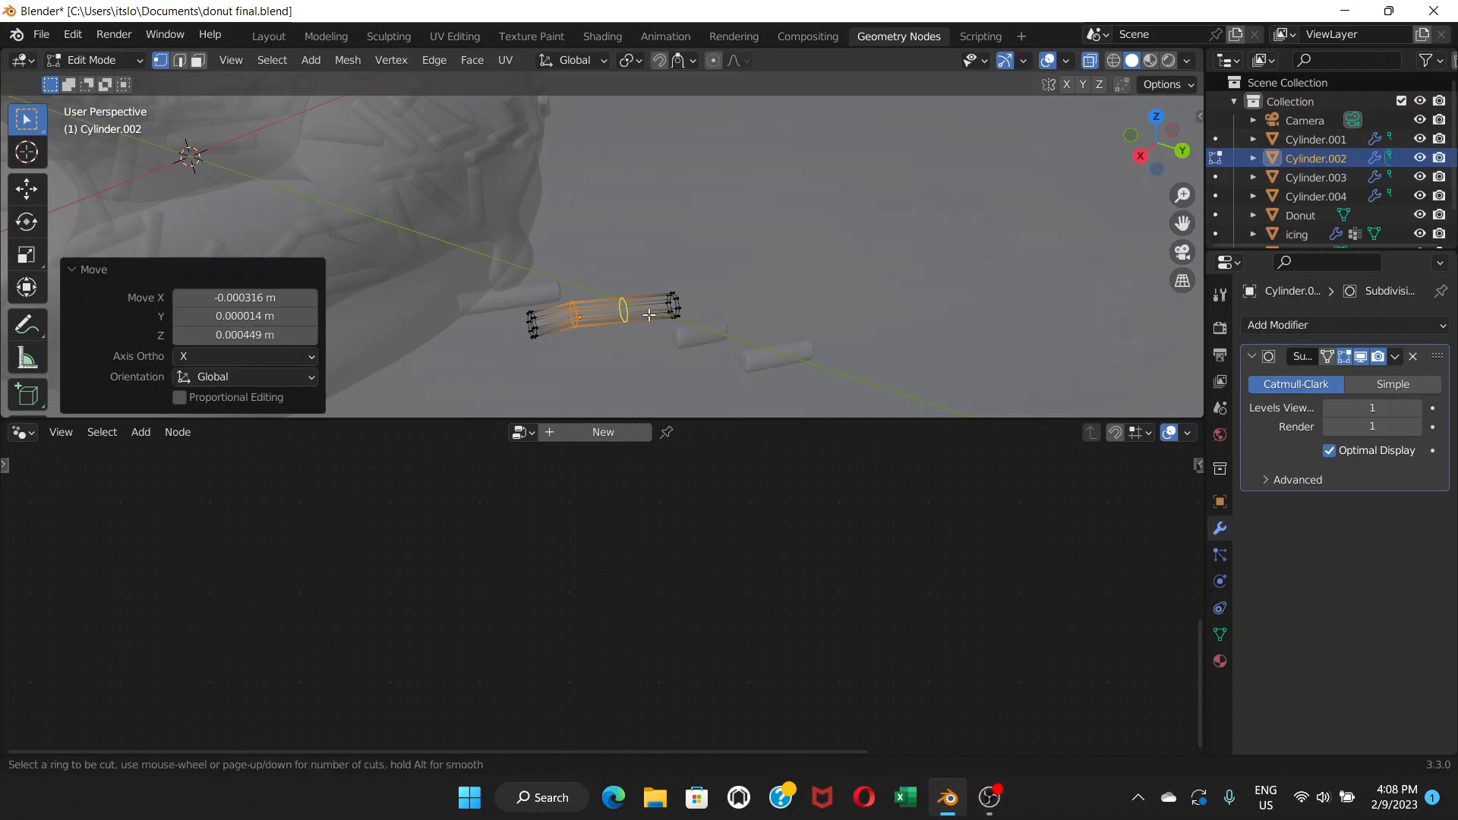
left_click(621, 309)
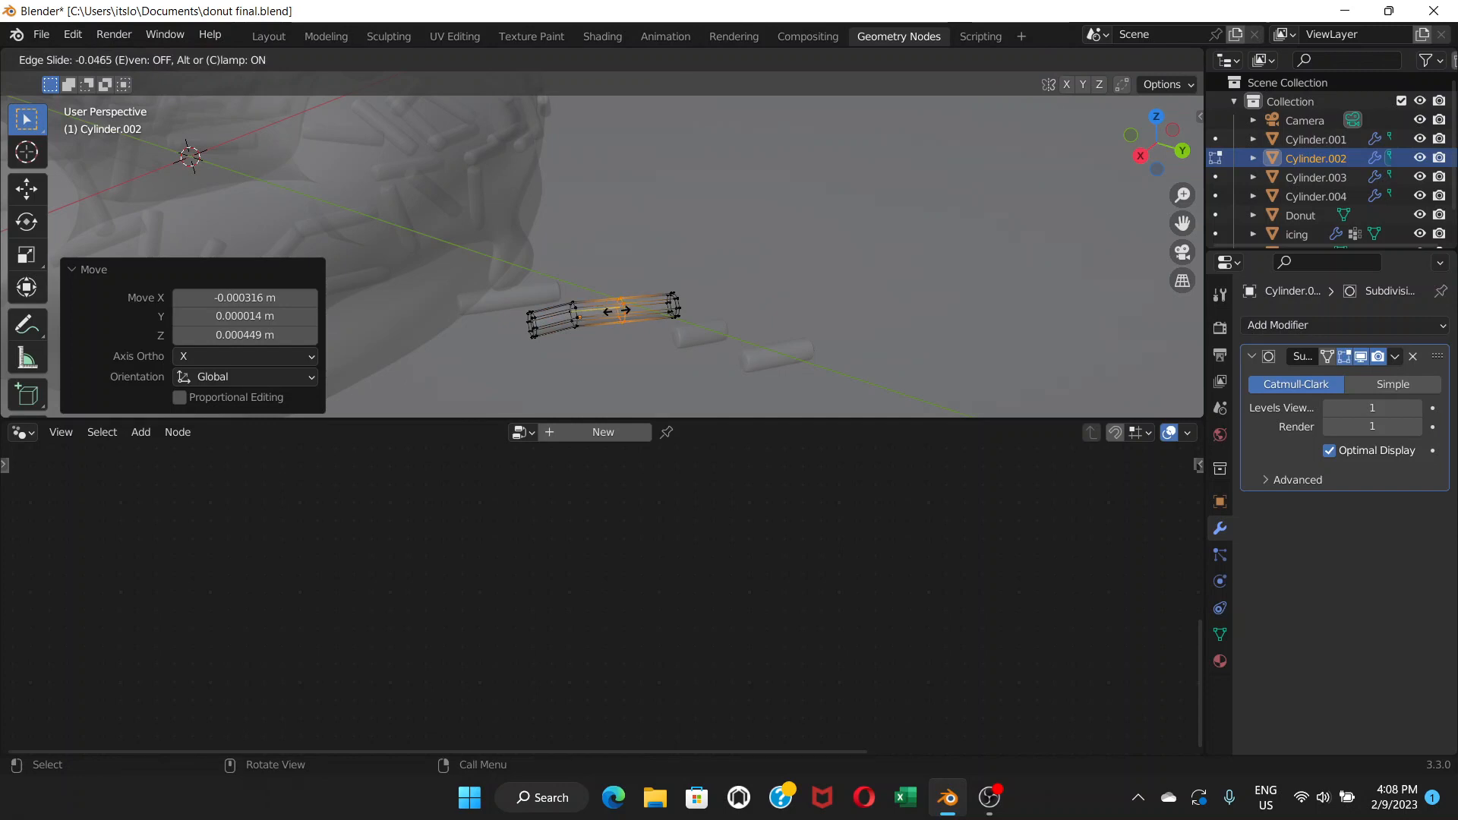
left_click(612, 310)
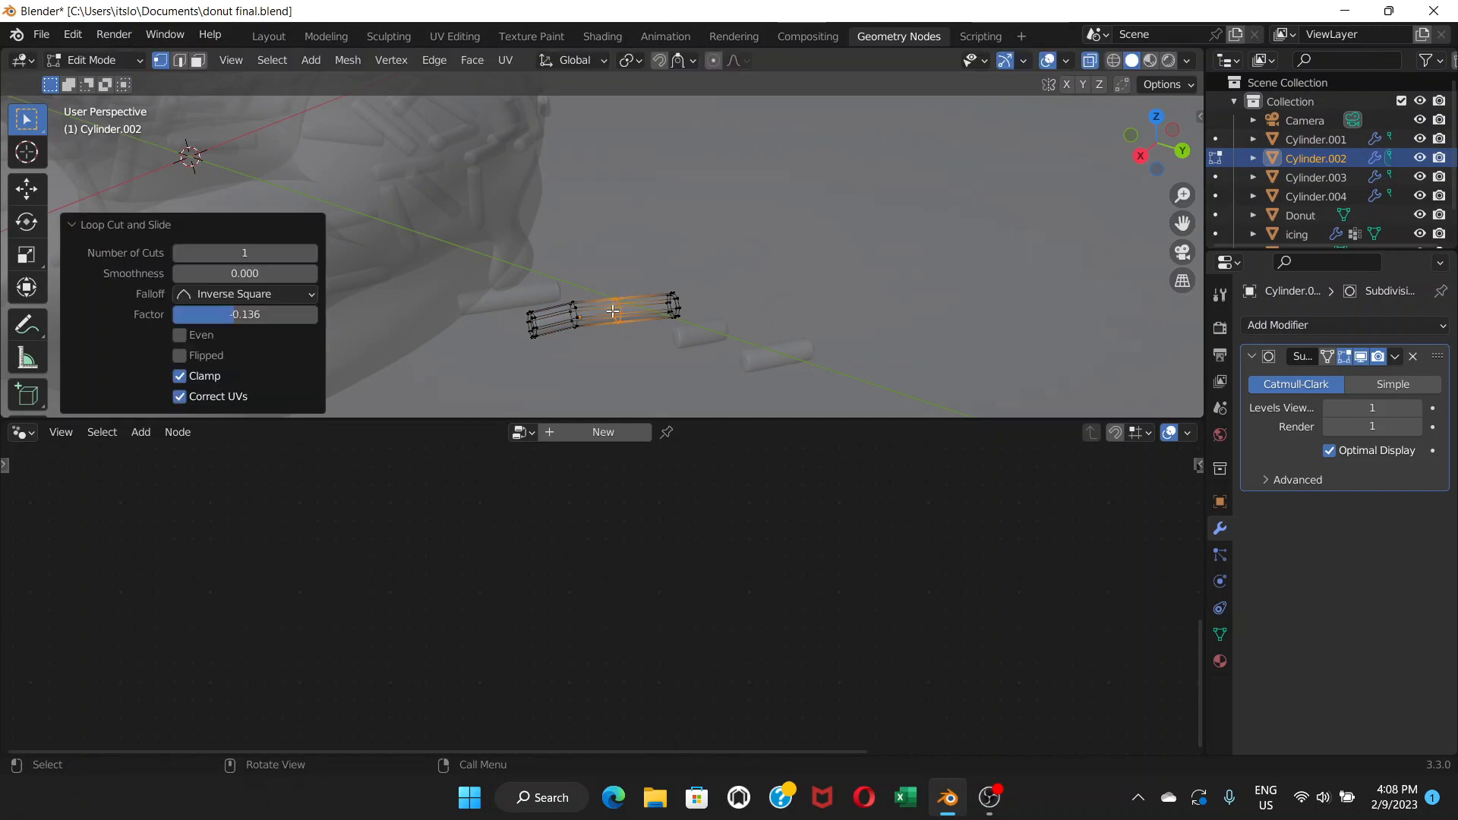
key("g")
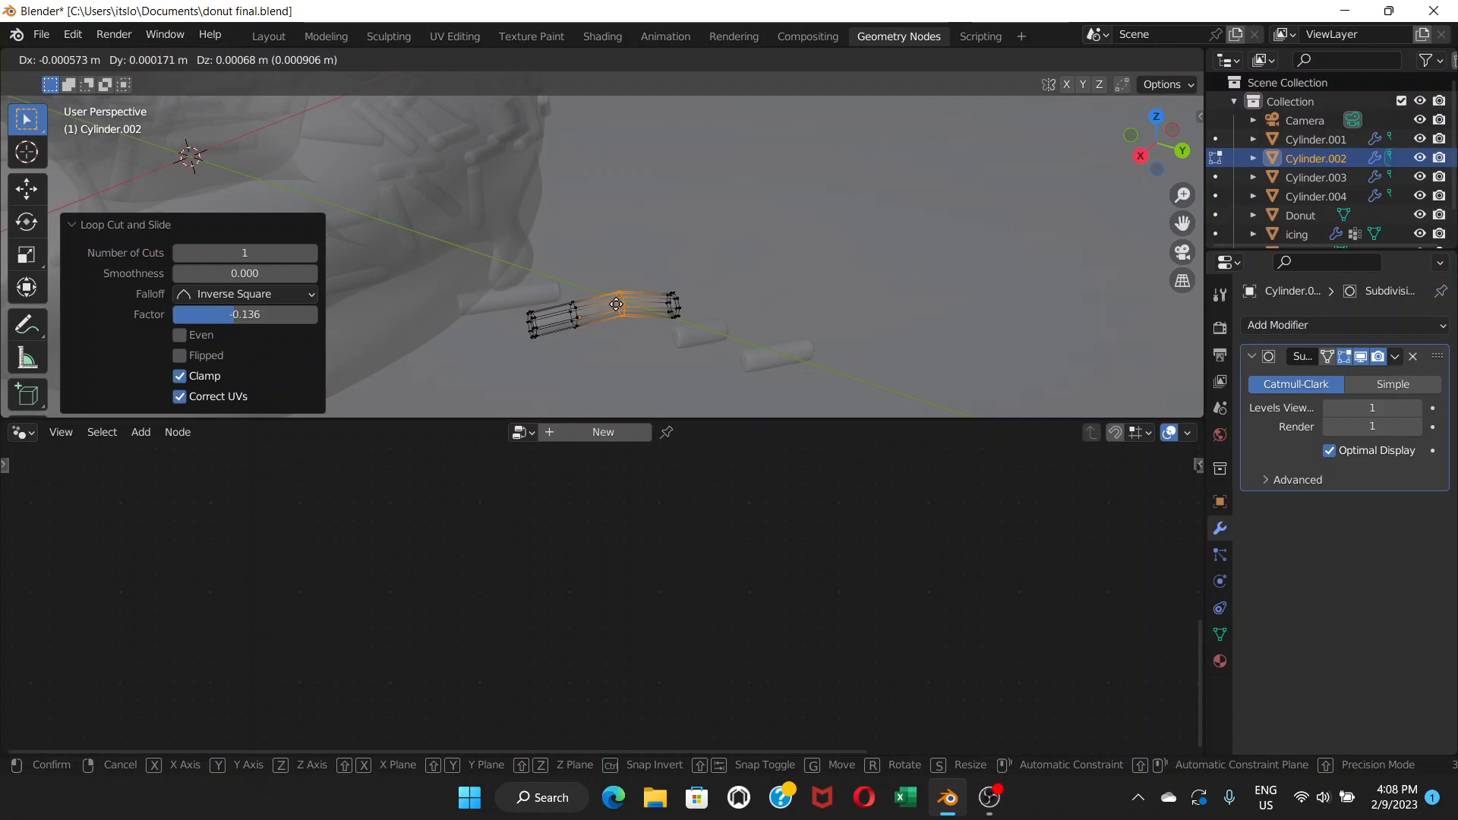
left_click(616, 307)
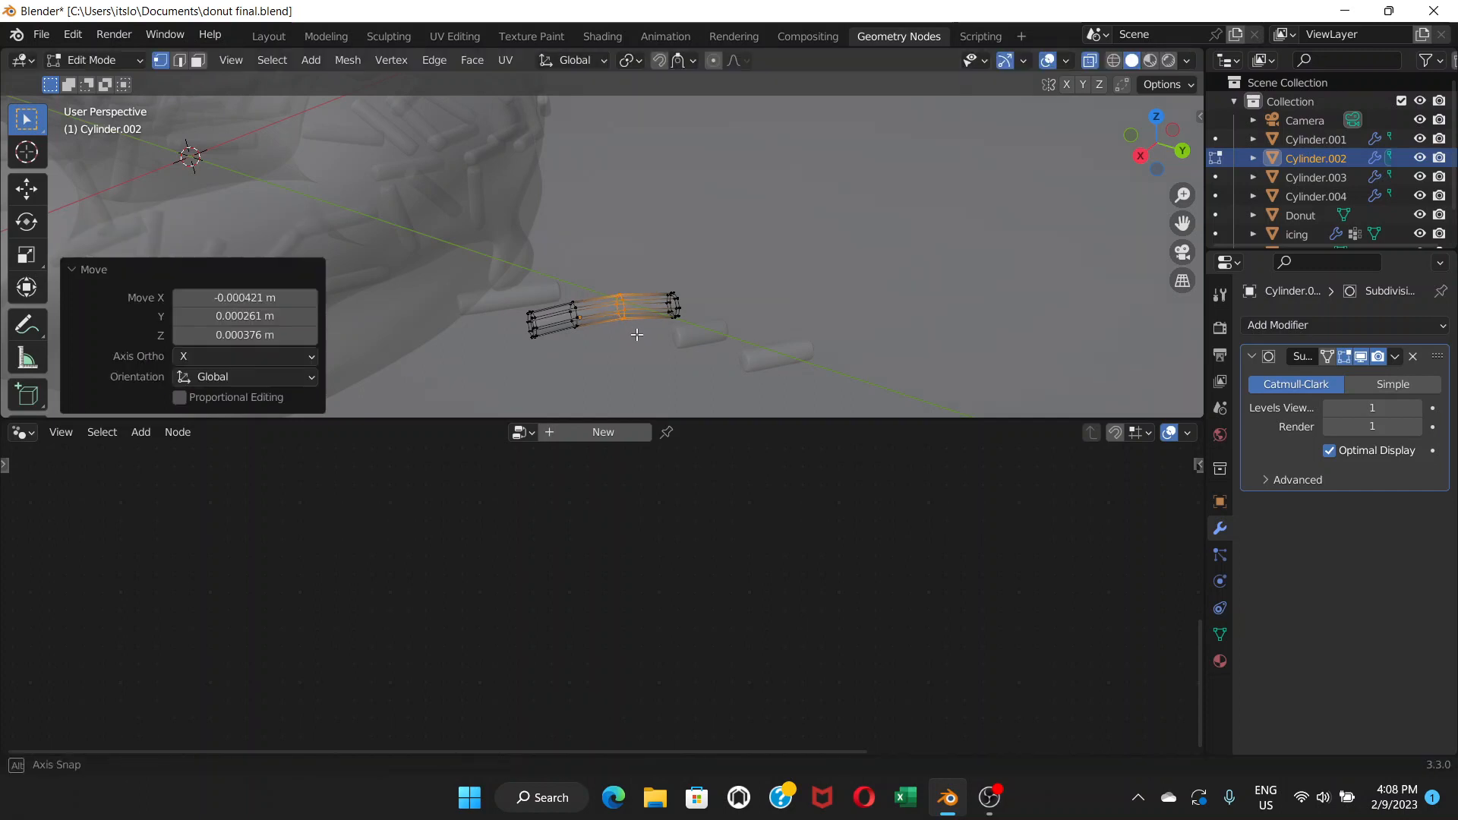
Leave Edit Mode on the curved sprinkle and turn X-ray off
middle_click_drag(617, 307, 494, 268)
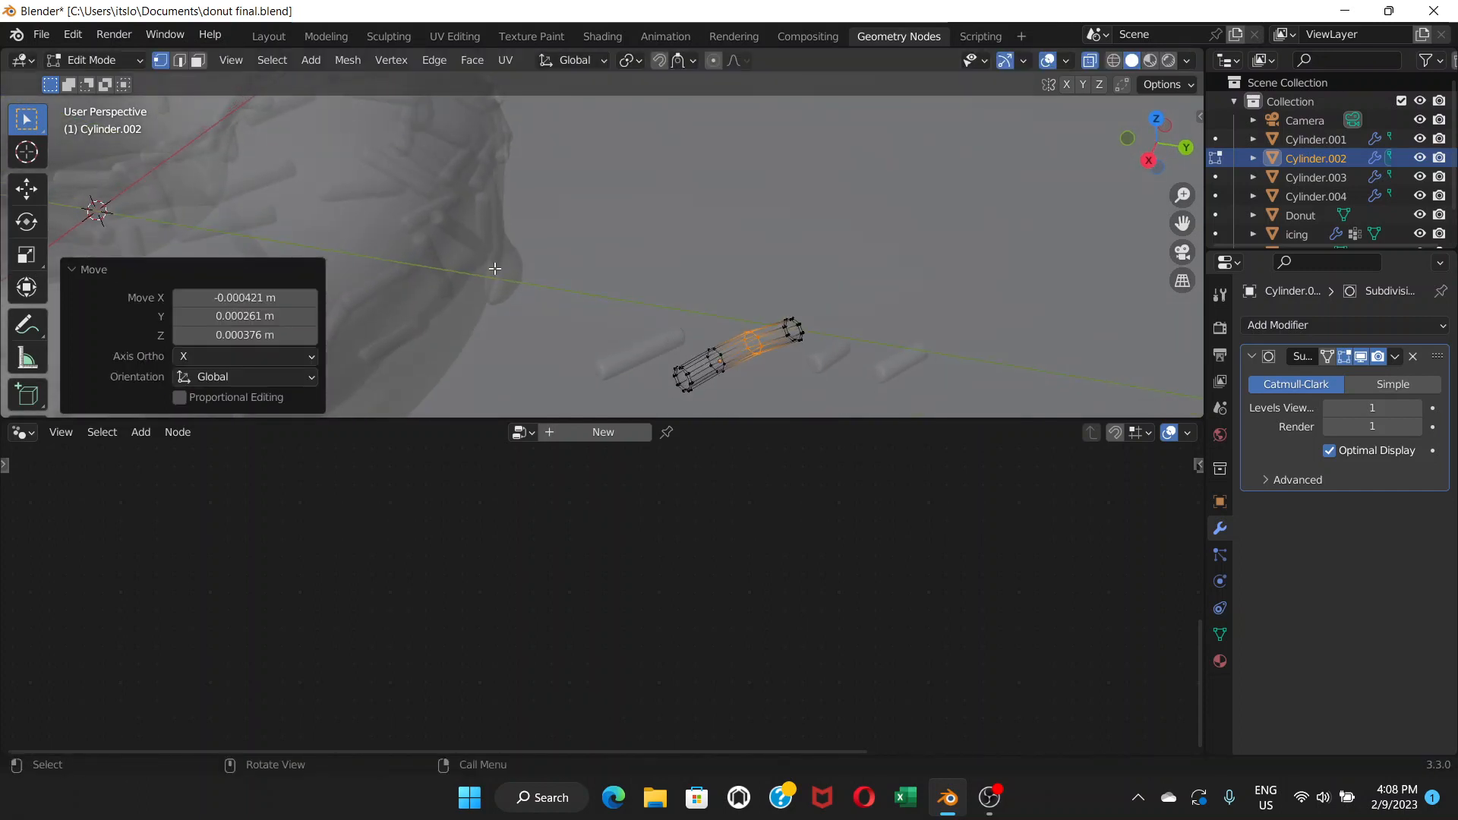
left_click(135, 64)
left_click(117, 84)
scroll(773, 284, "down", 3)
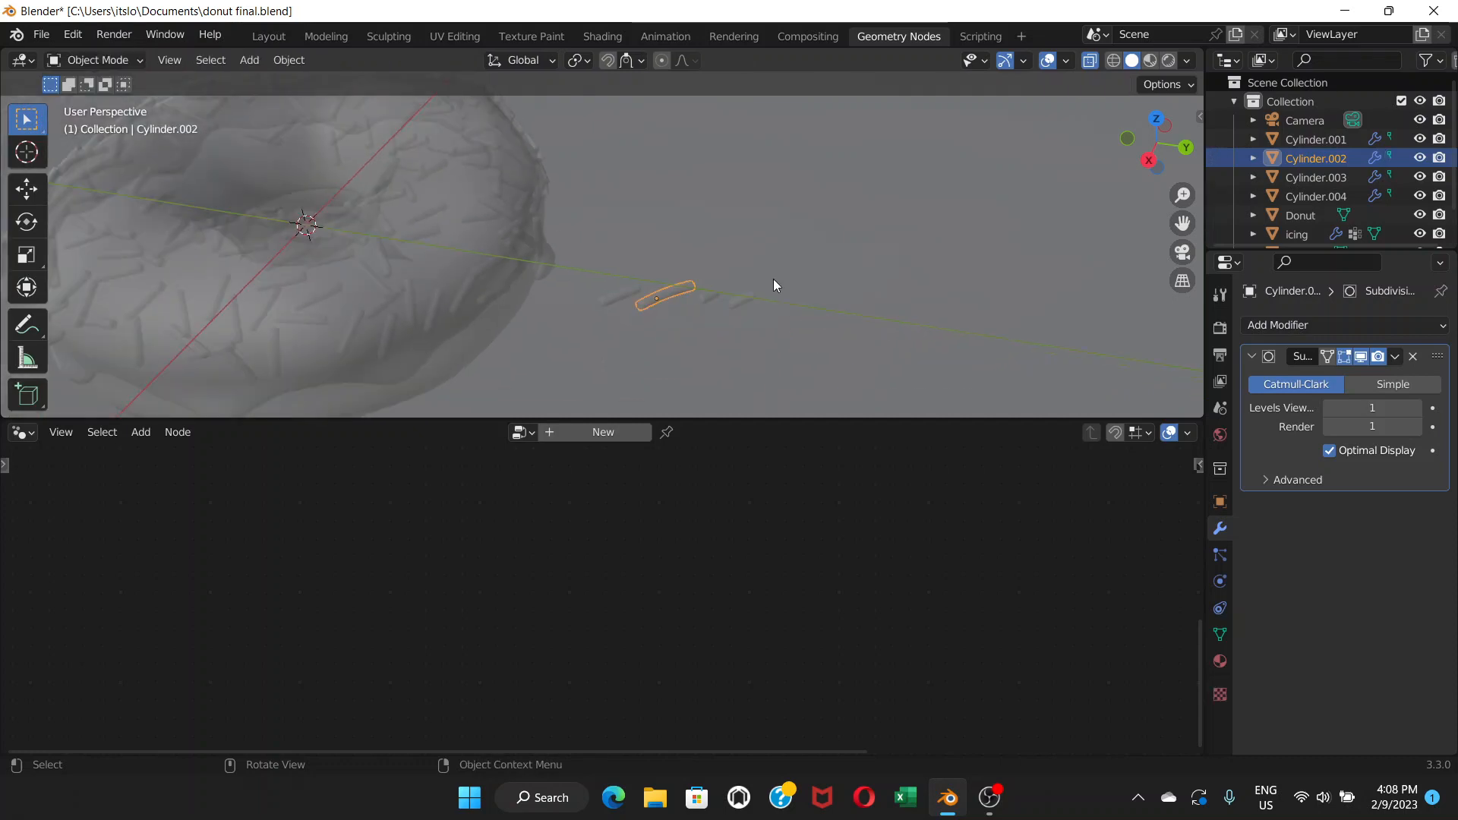
left_click(1090, 61)
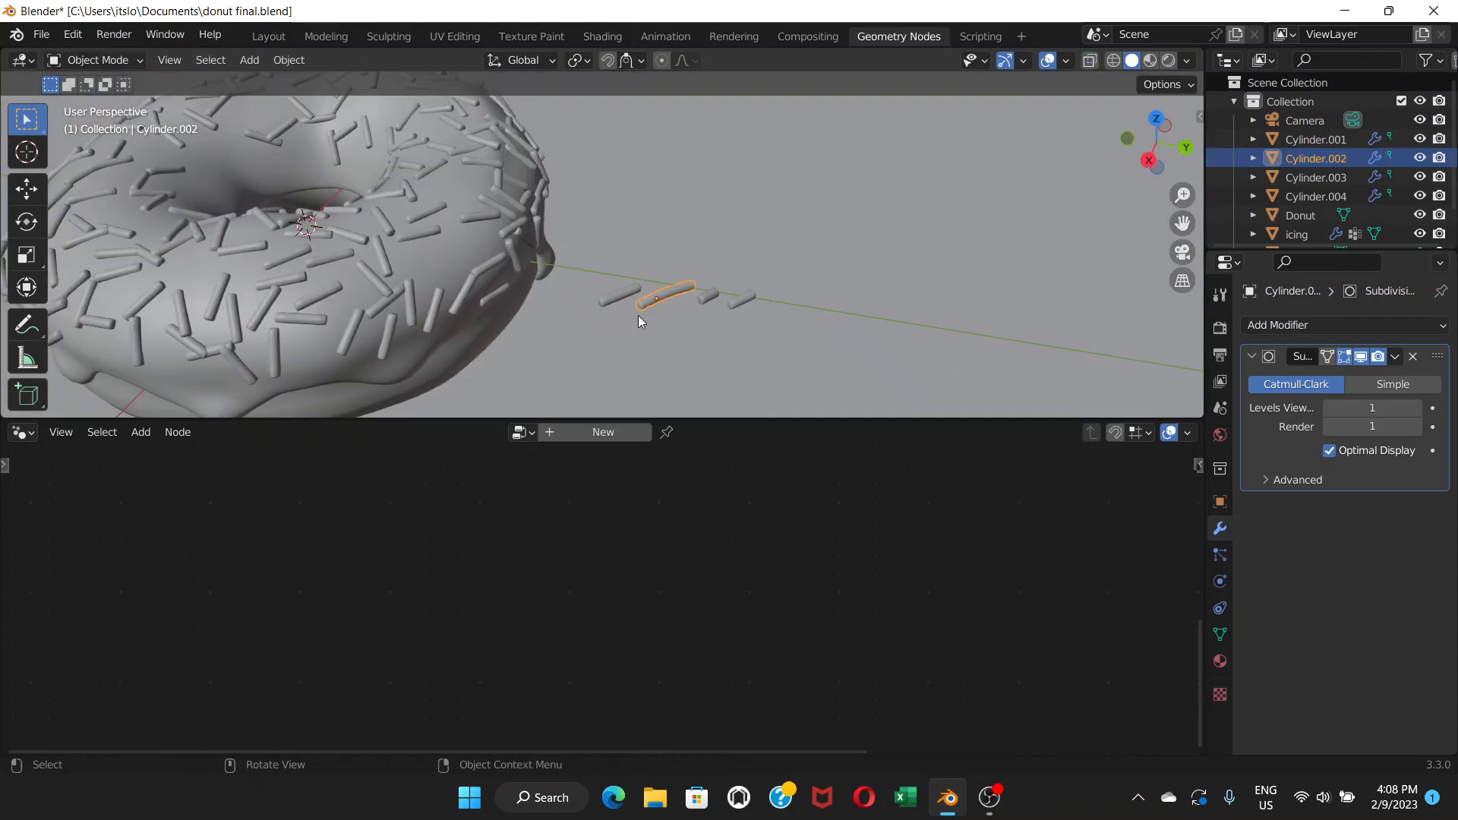
Select all four loose sprinkles beside the donut and move them into a new collection named sprinkles
middle_click_drag(638, 316, 720, 304)
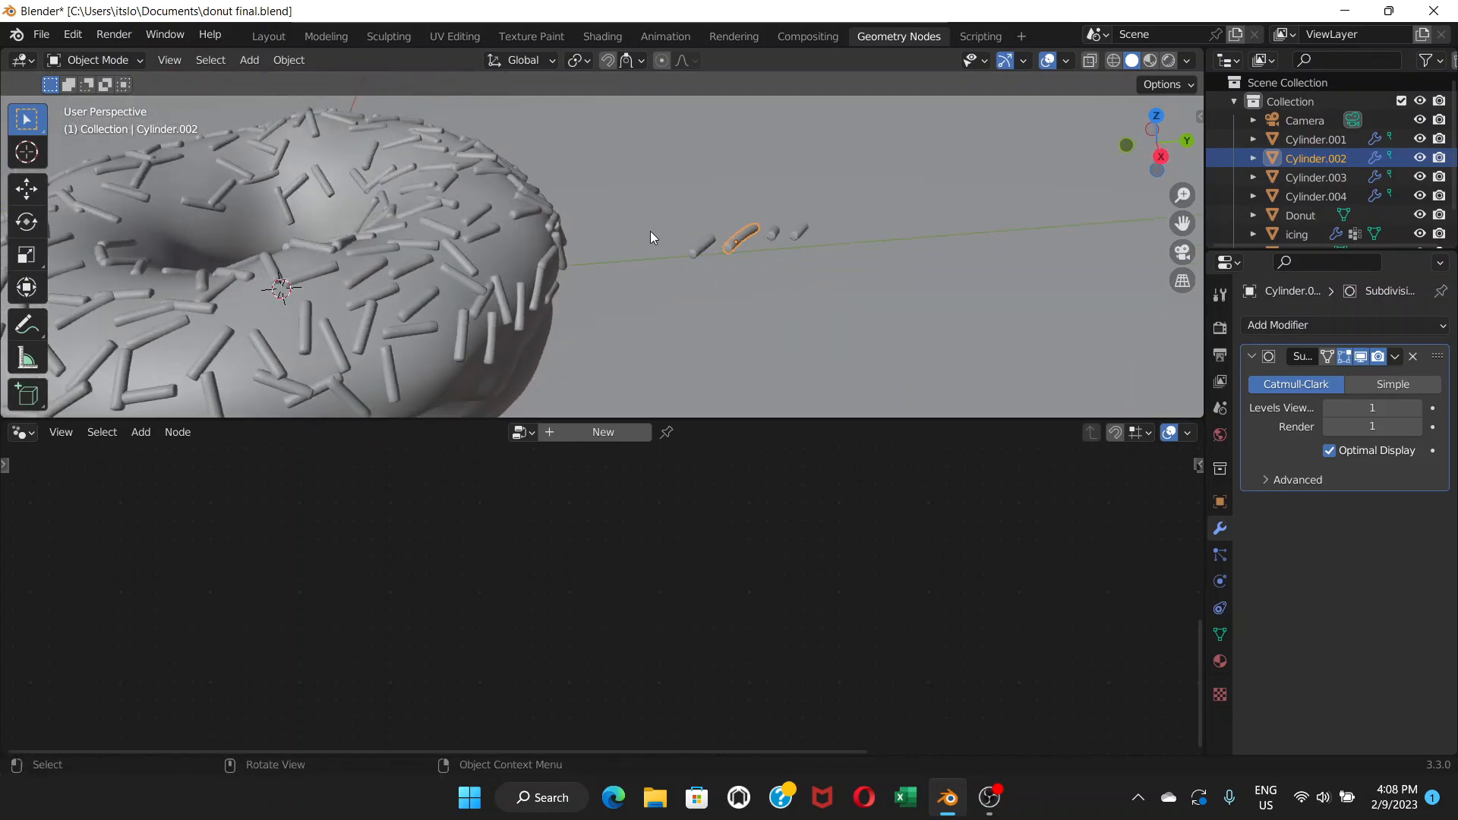
scroll(347, 217, "down", 3)
middle_click_drag(328, 219, 476, 216)
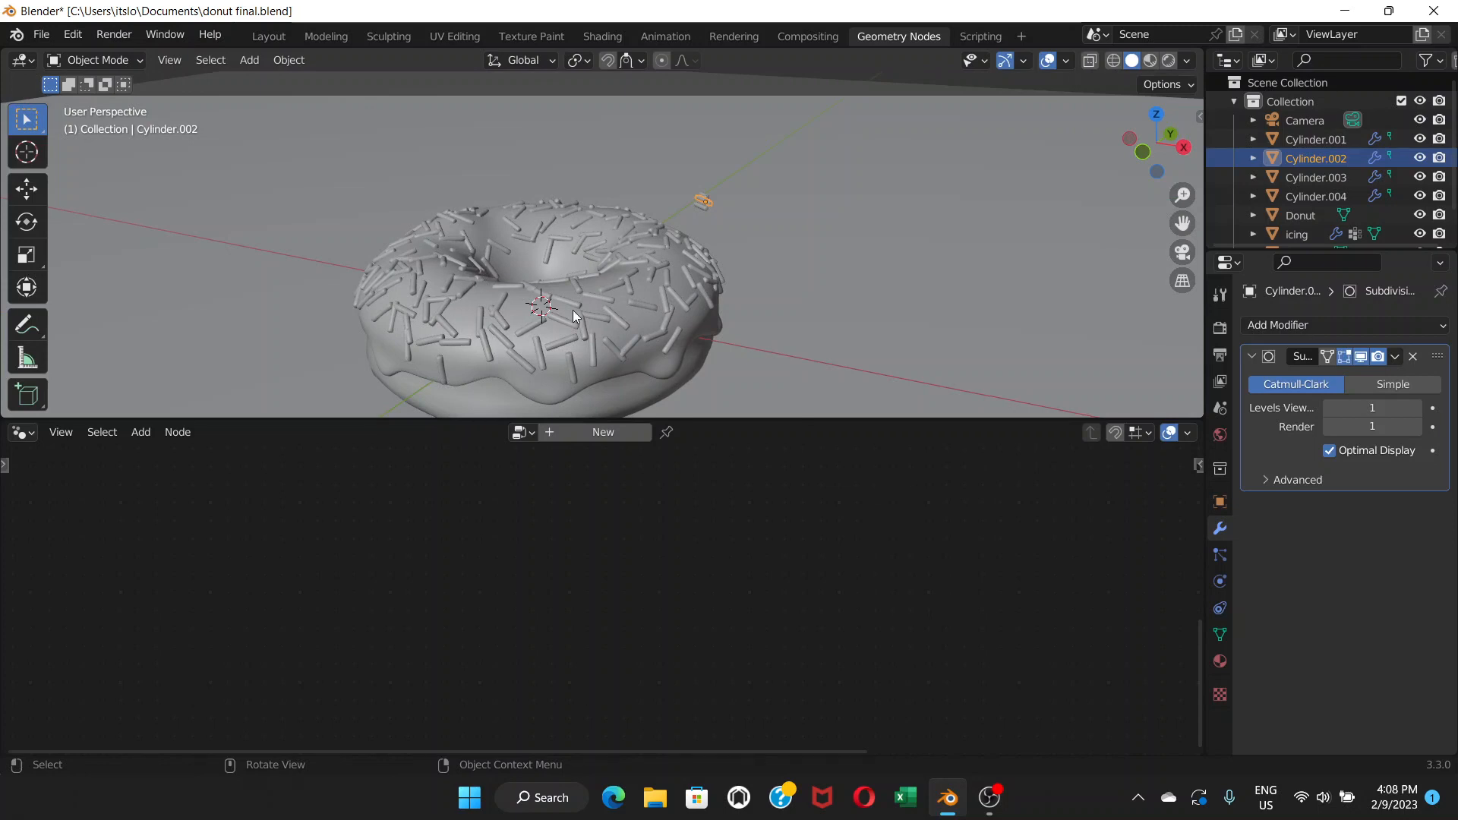
middle_click_drag(717, 231, 548, 254)
scroll(691, 255, "up", 4)
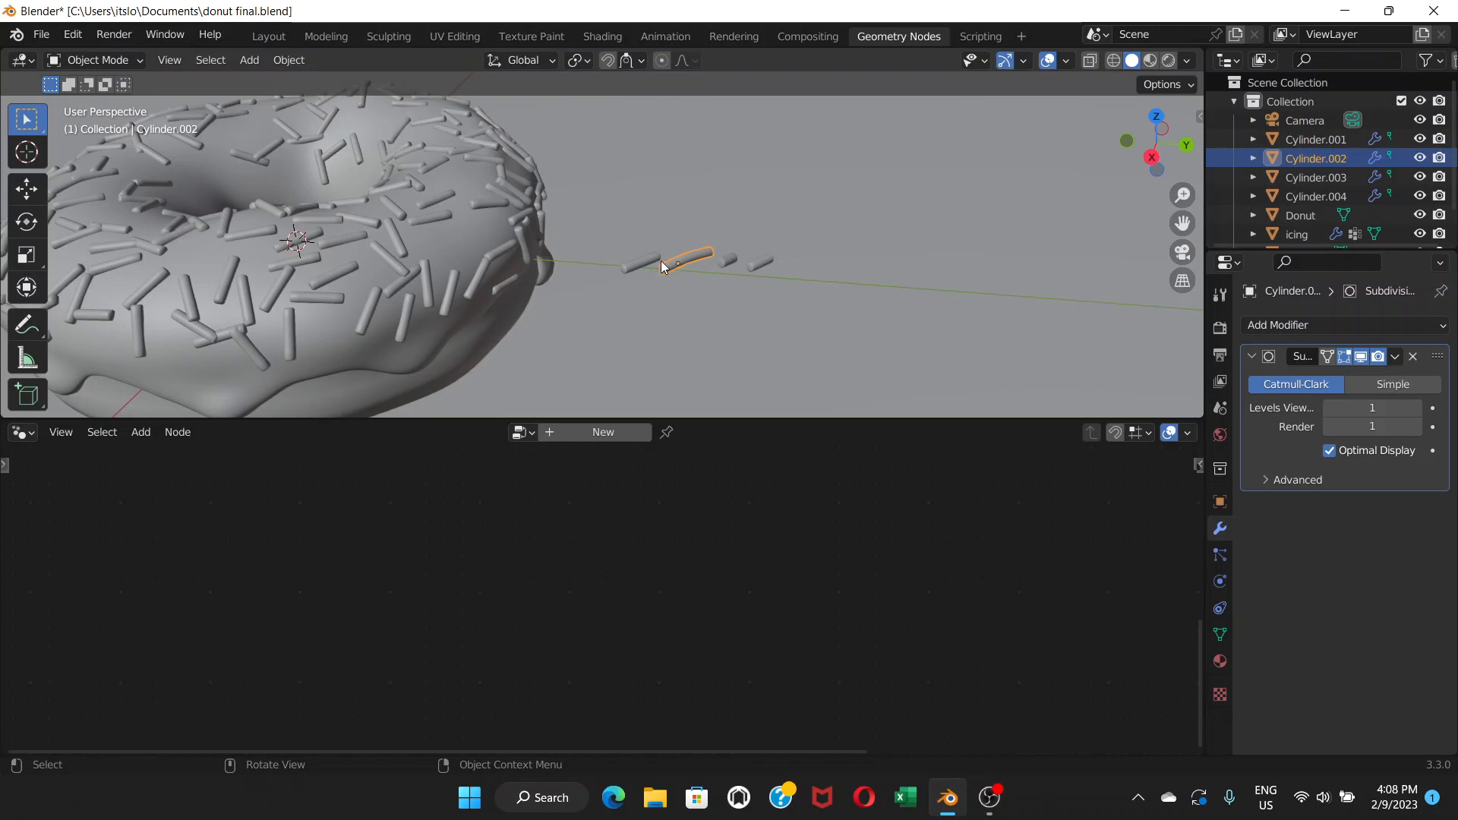
left_click(729, 261, "shift")
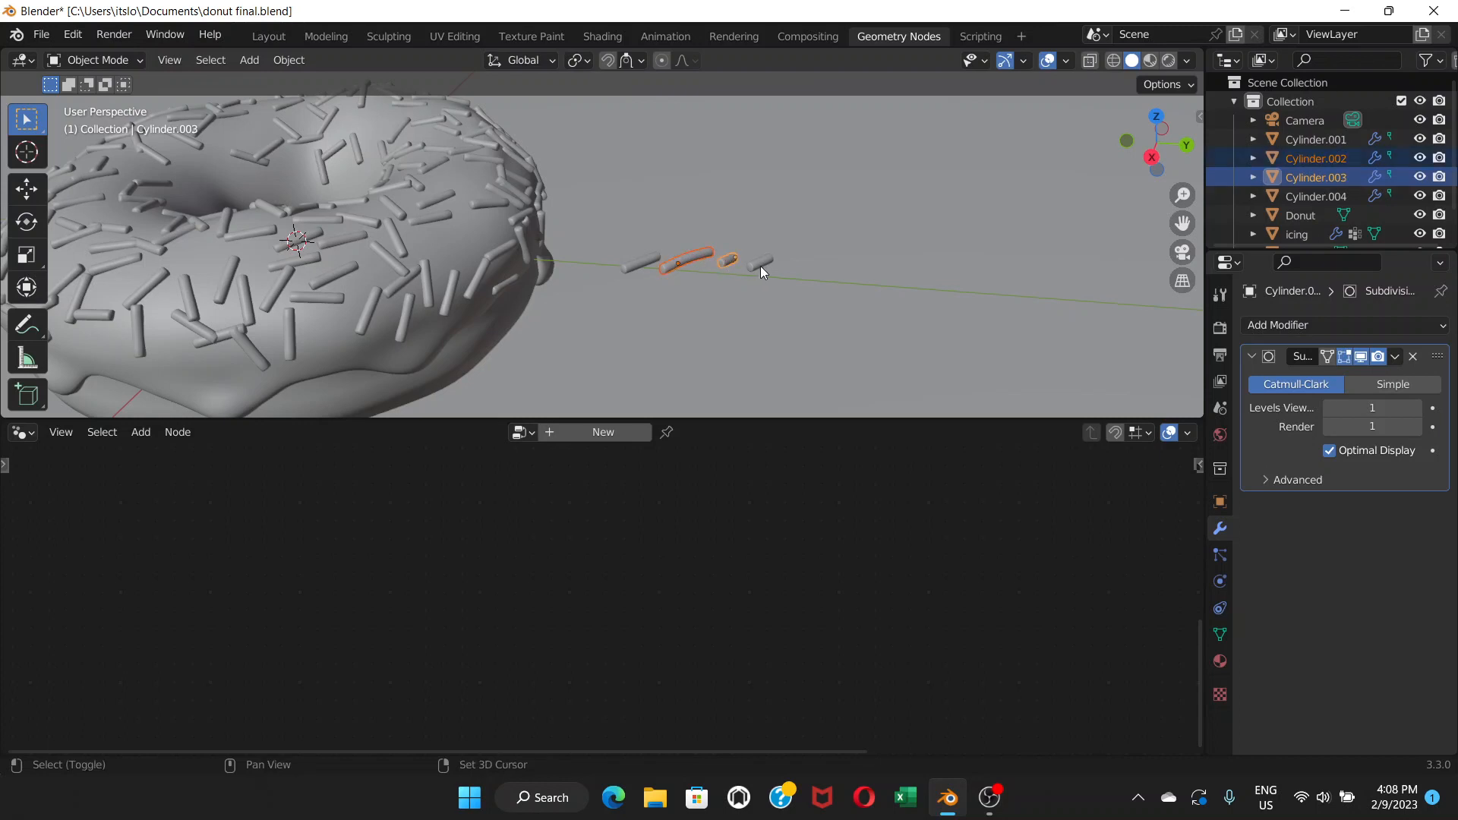
left_click(760, 262, "shift")
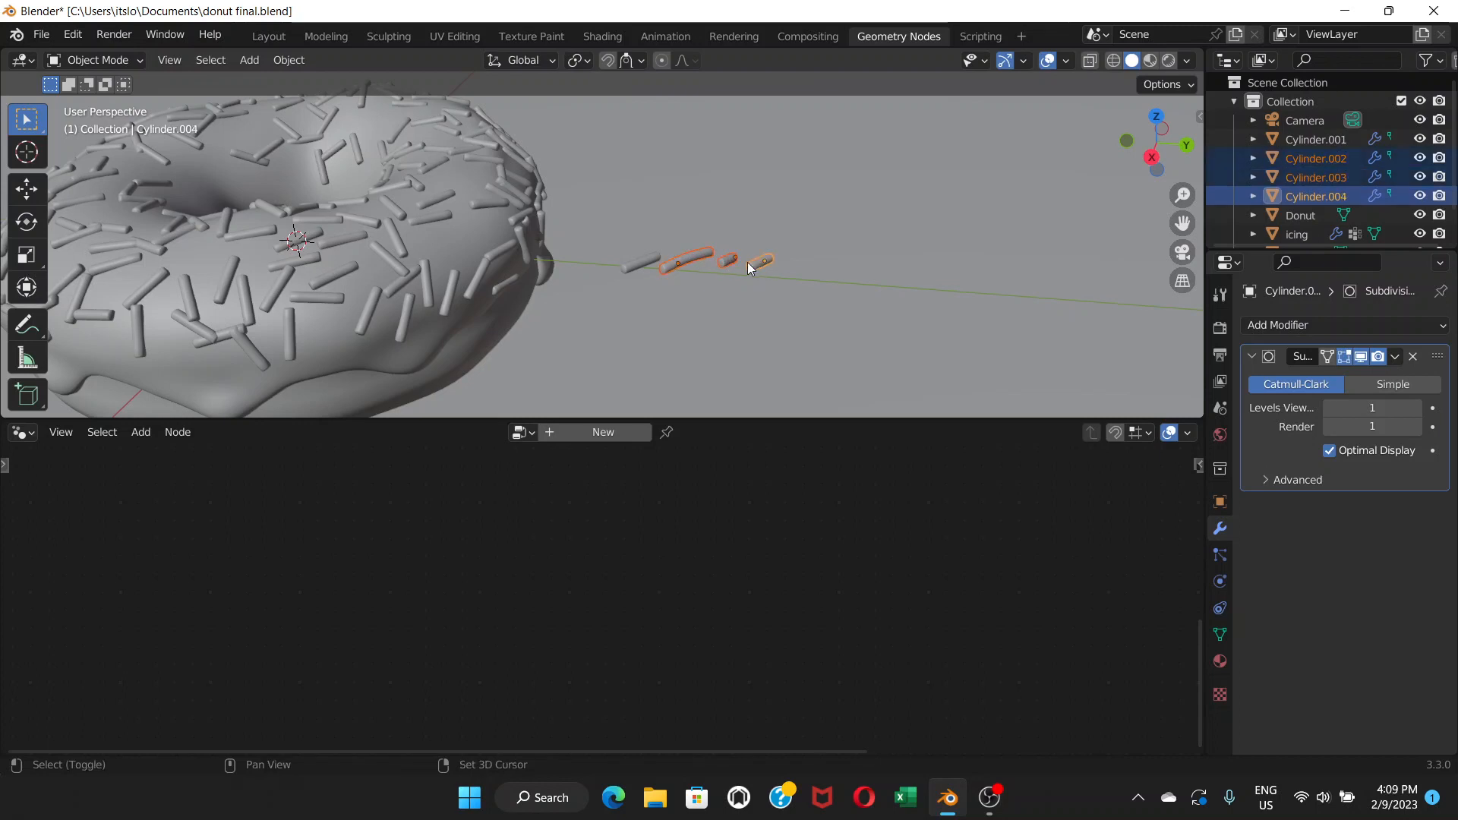
left_click(640, 262, "shift")
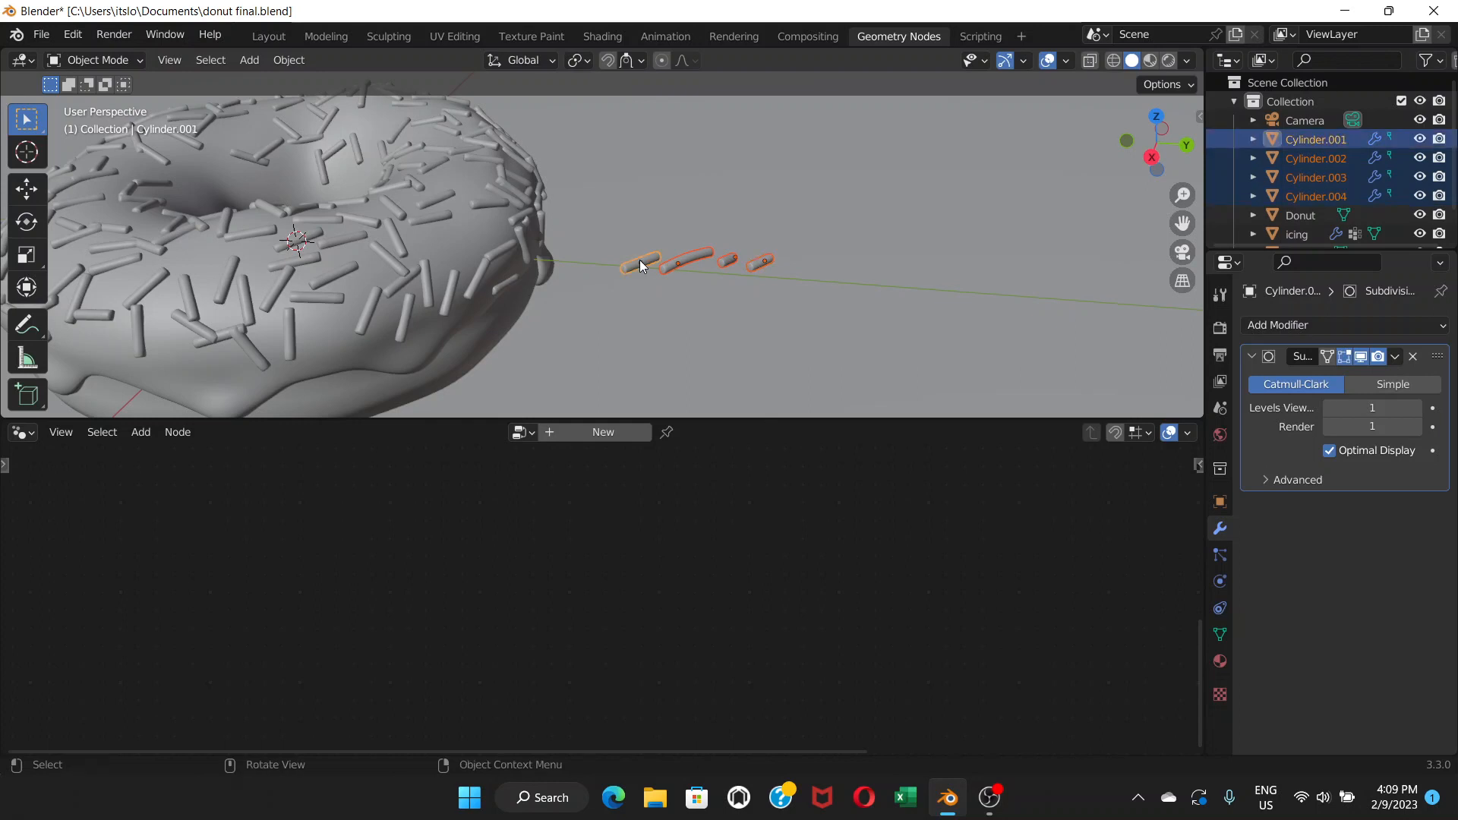
key("m")
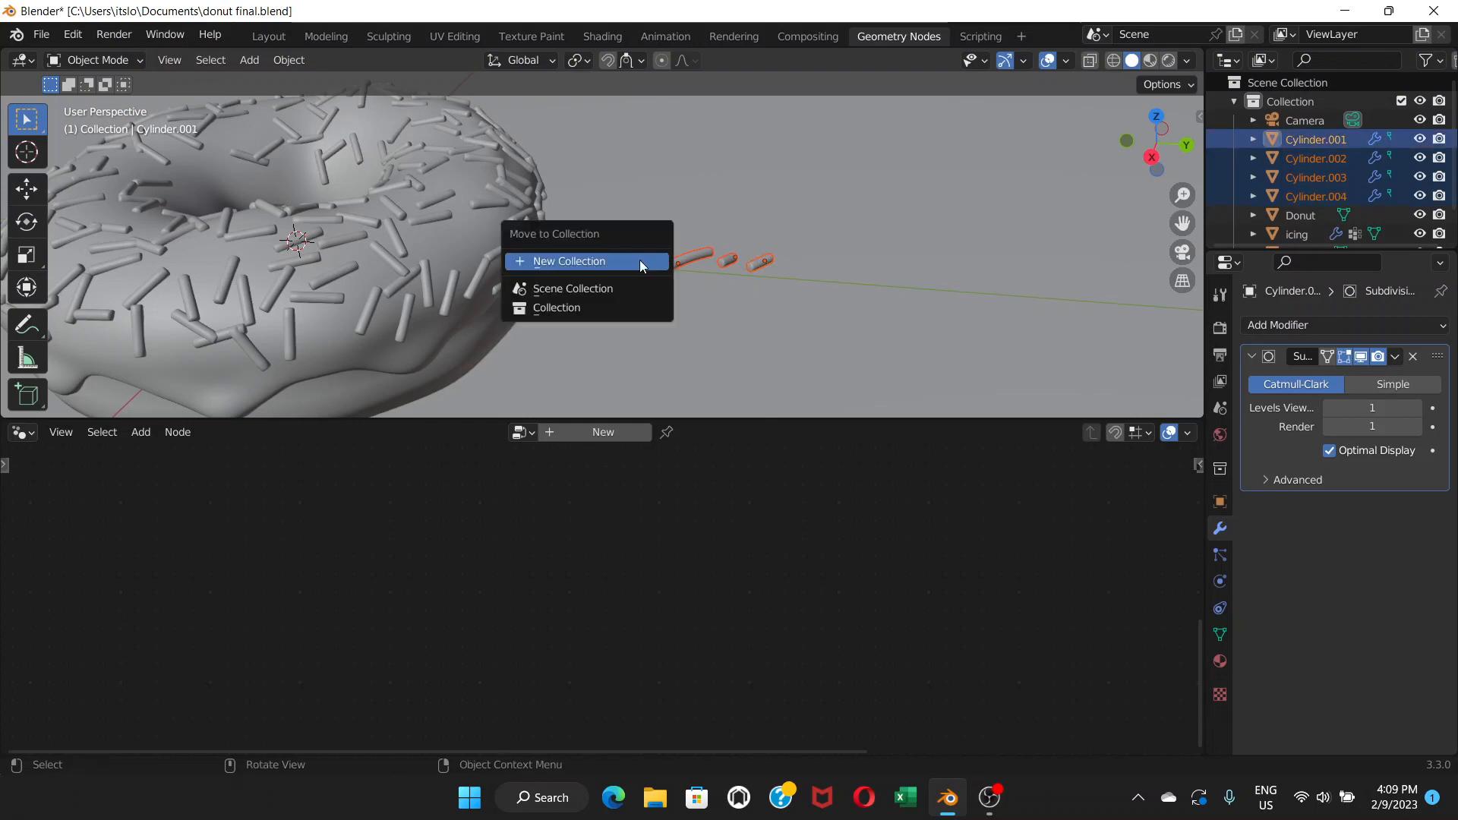
left_click(549, 260)
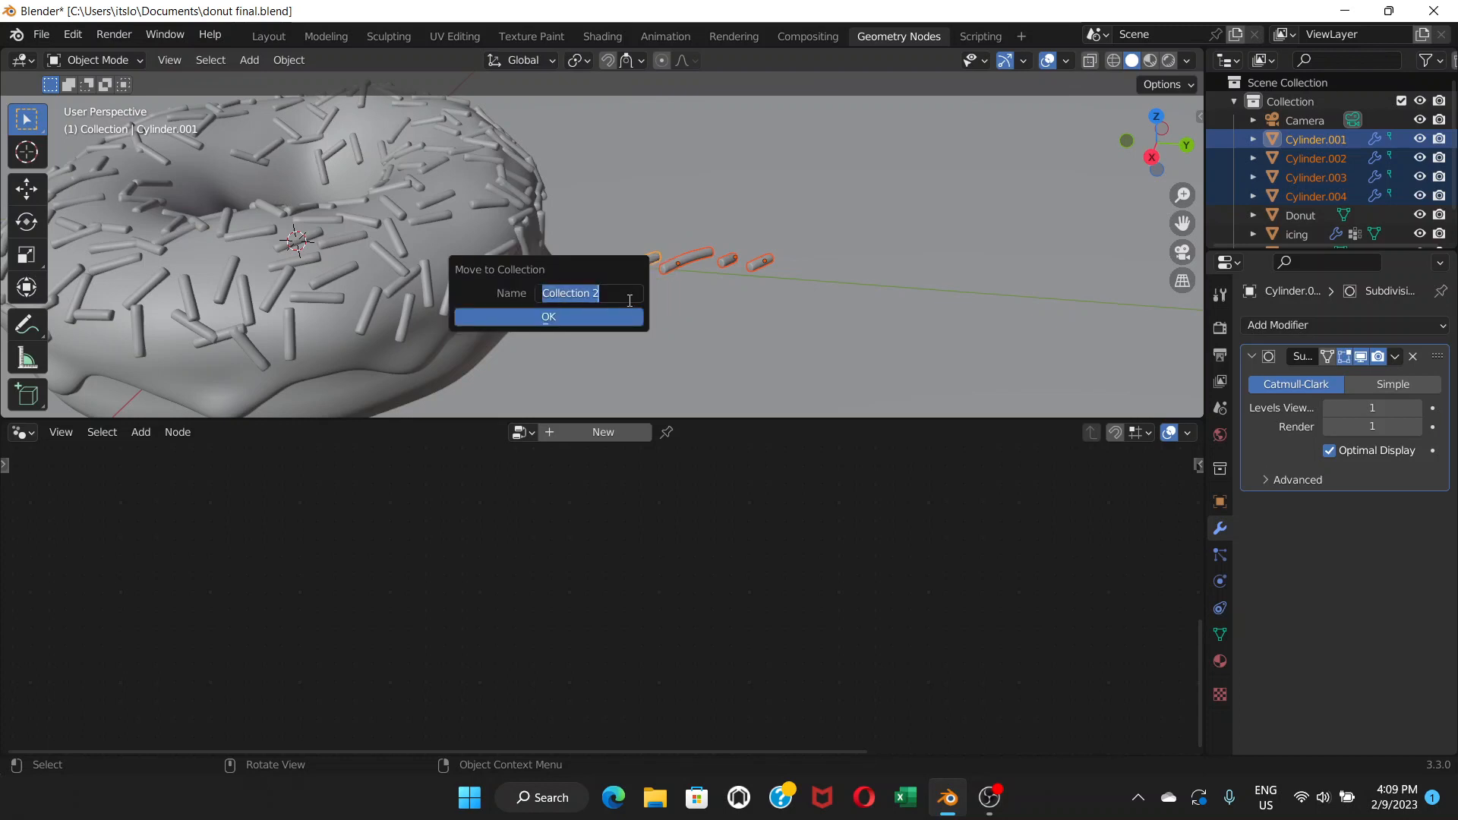
type("sprinkles")
left_click(562, 316)
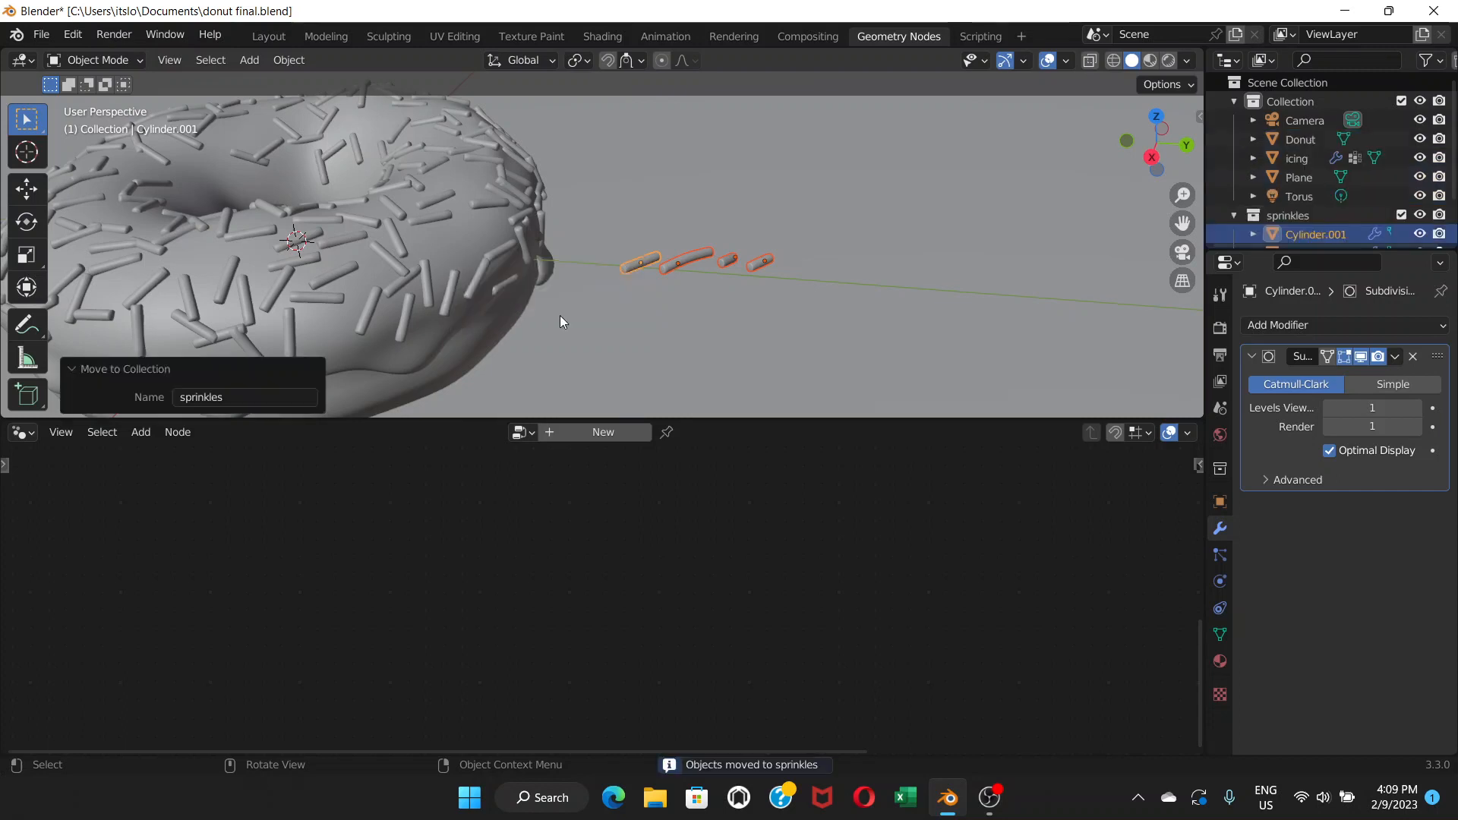
Select the icing and add the sprinkles collection to its geometry node tree as a Collection Info node
scroll(1347, 170, "down", 3)
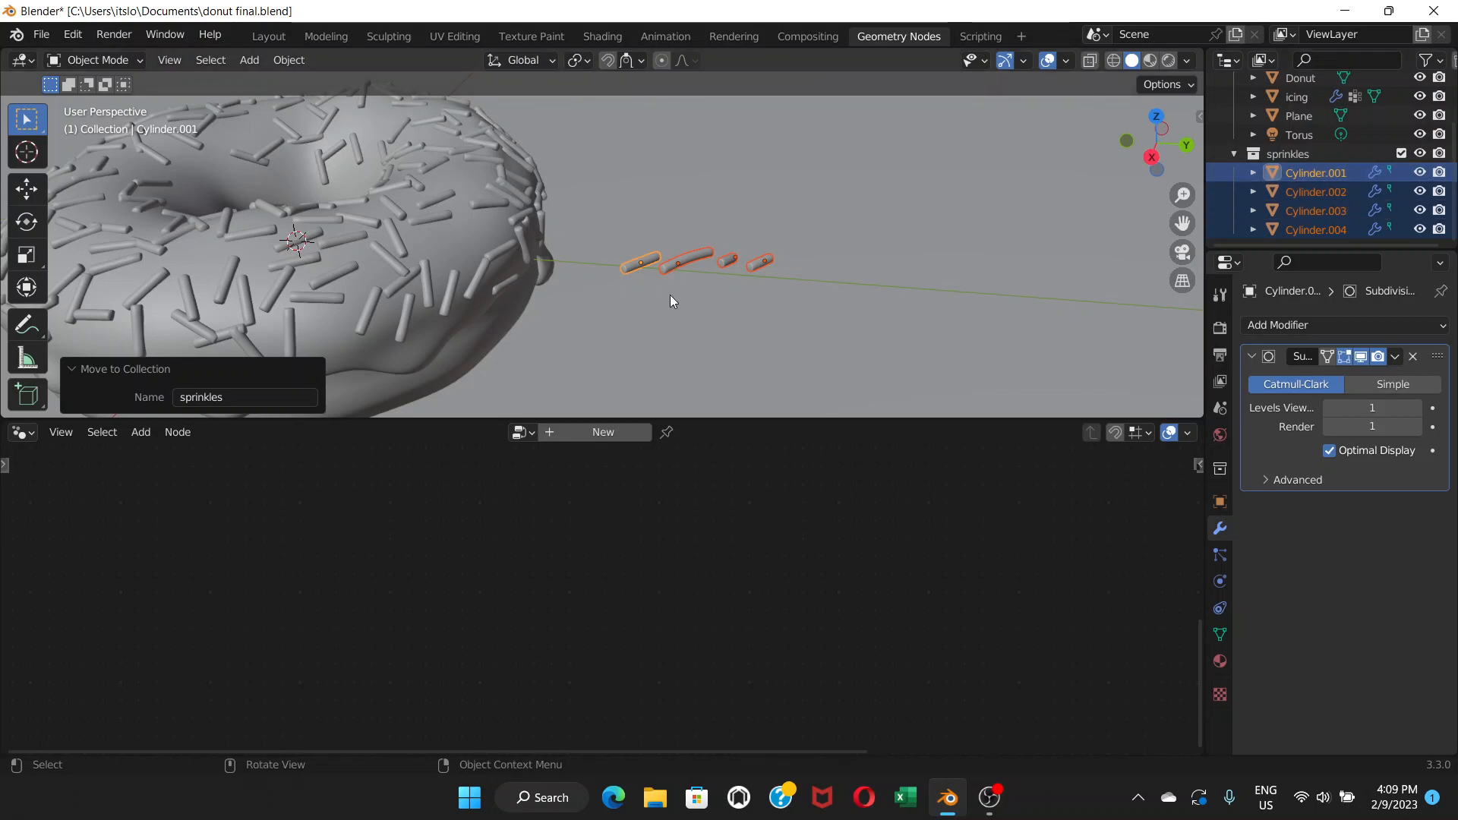
left_click(462, 235)
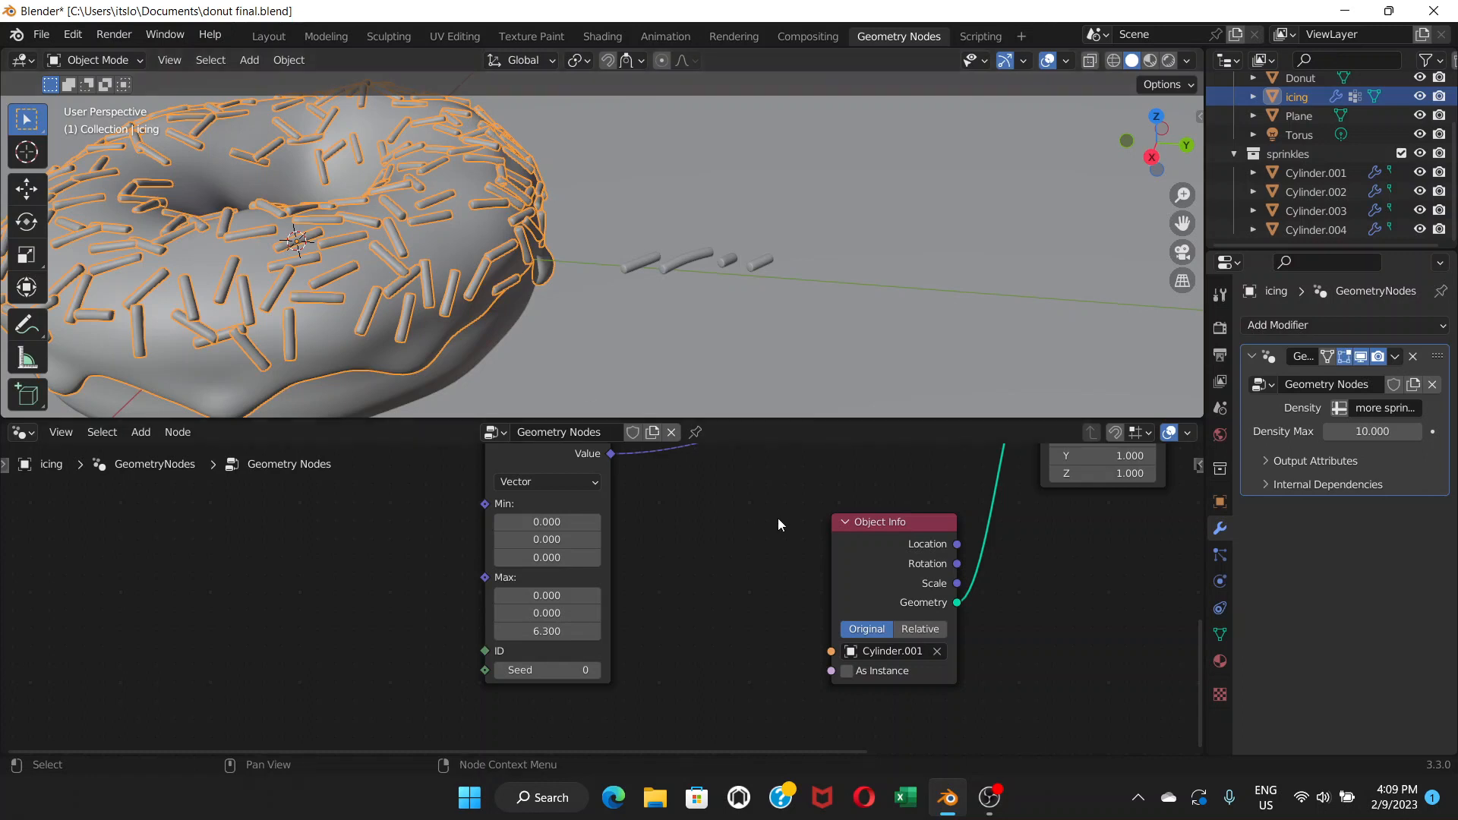
scroll(778, 518, "down", 2)
scroll(718, 526, "down", 1)
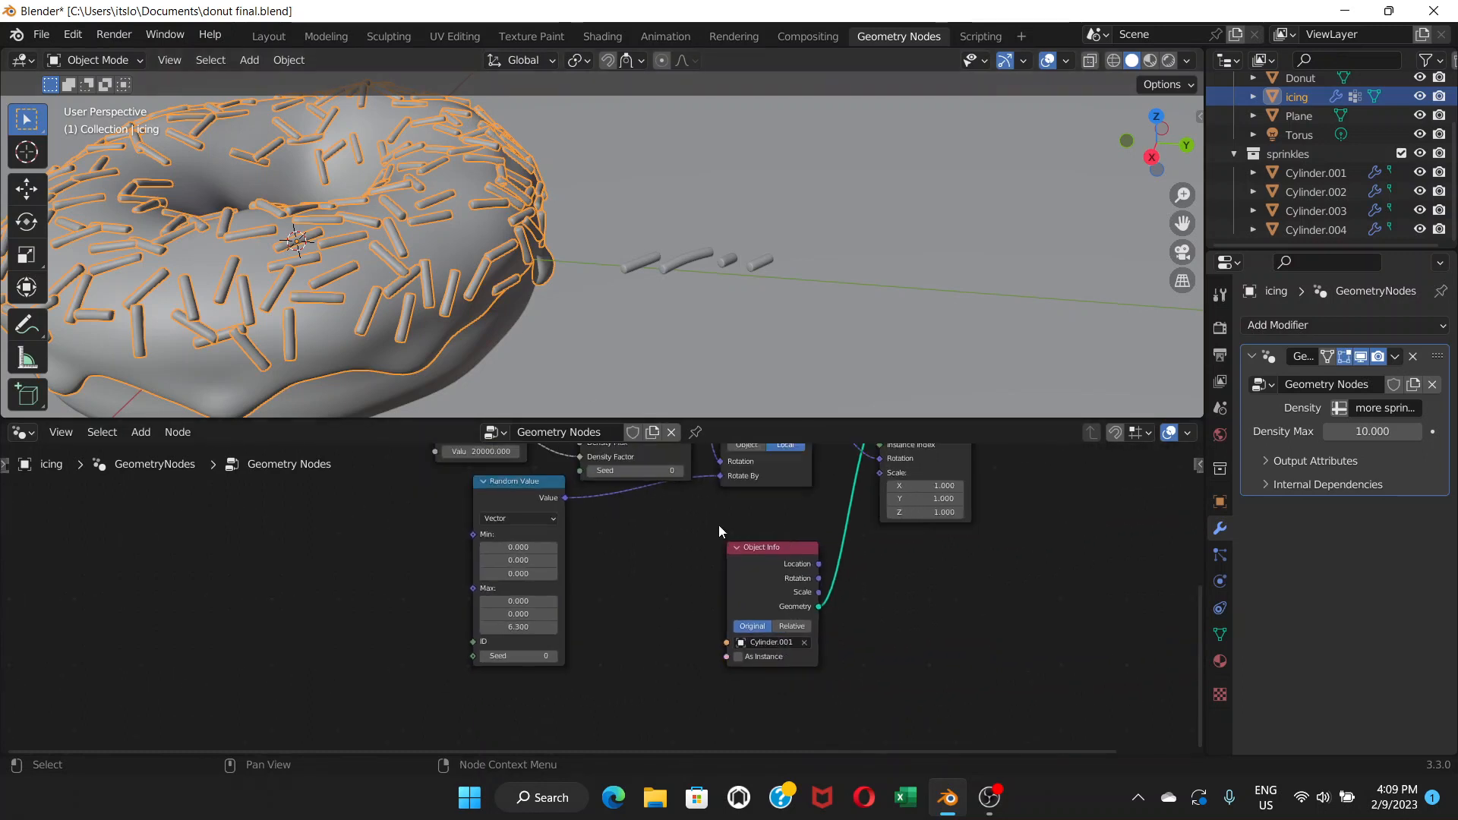
scroll(718, 526, "down", 1)
scroll(708, 540, "up", 2)
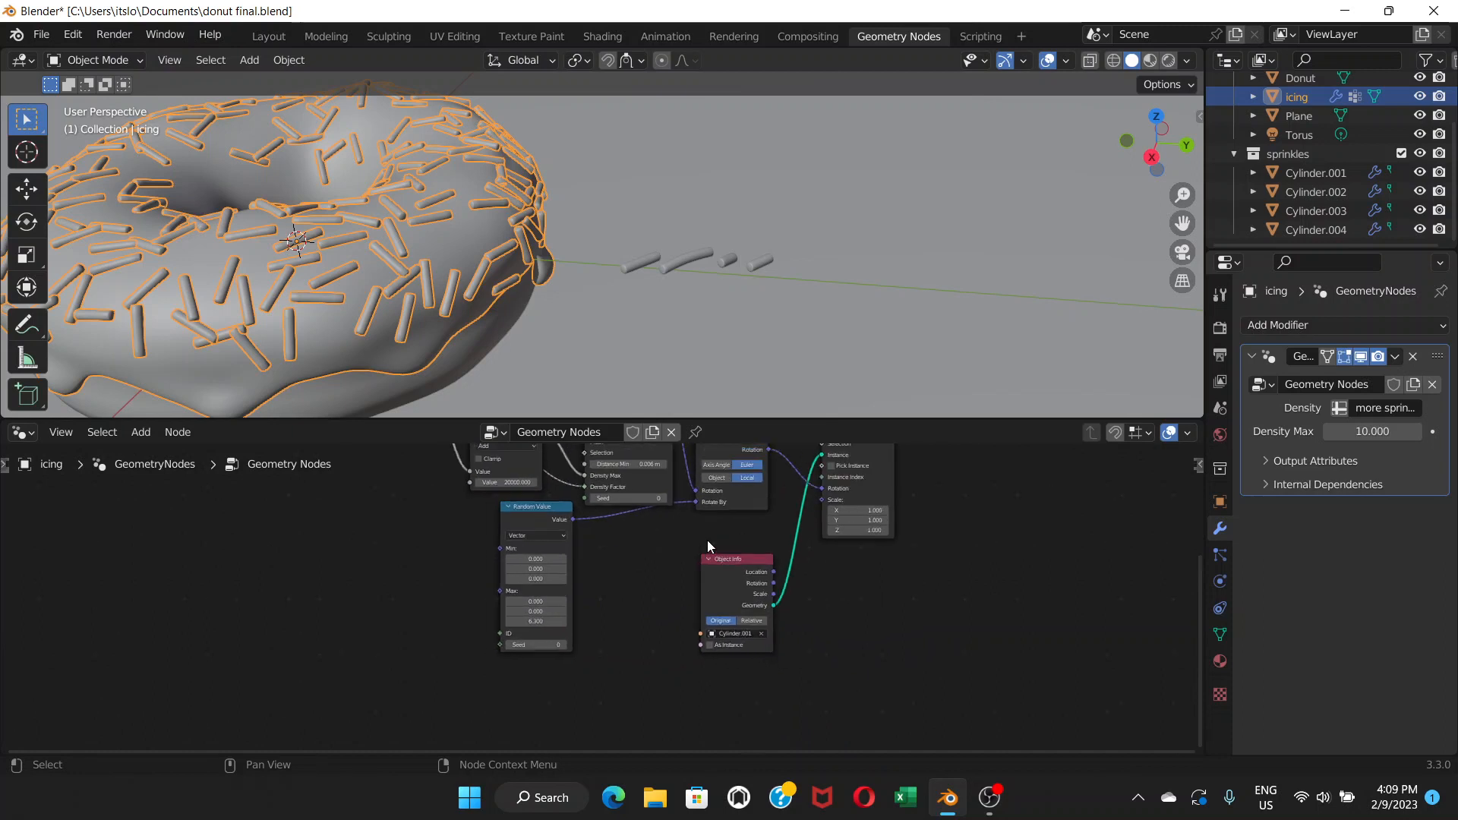
scroll(708, 540, "up", 2)
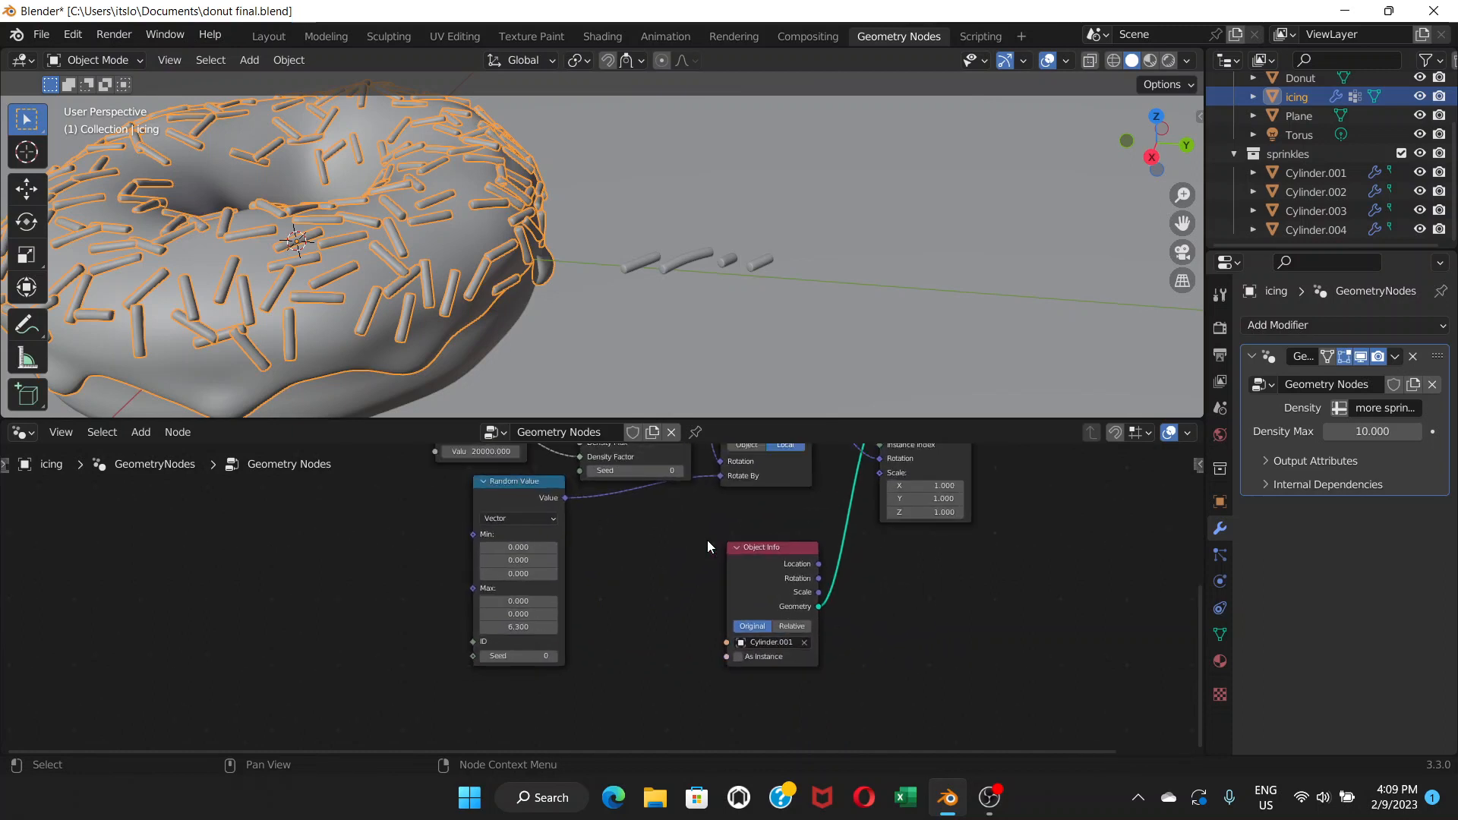
scroll(721, 522, "up", 2)
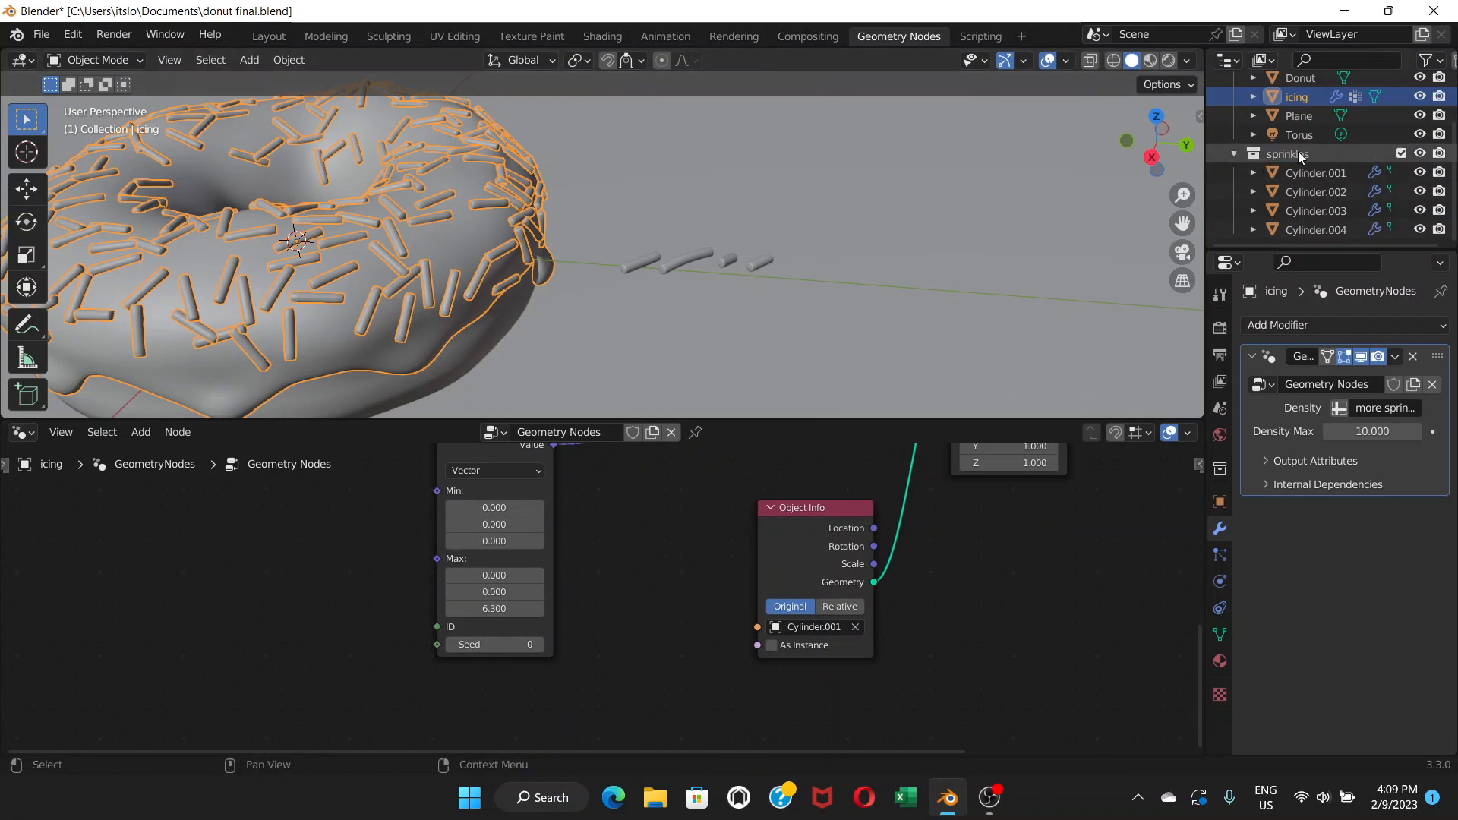
left_click_drag(1297, 152, 952, 600)
Connect the Collection Info geometry to the Instance input in place of the Object Info node, and delete the Object Info node
left_click_drag(833, 519, 741, 532)
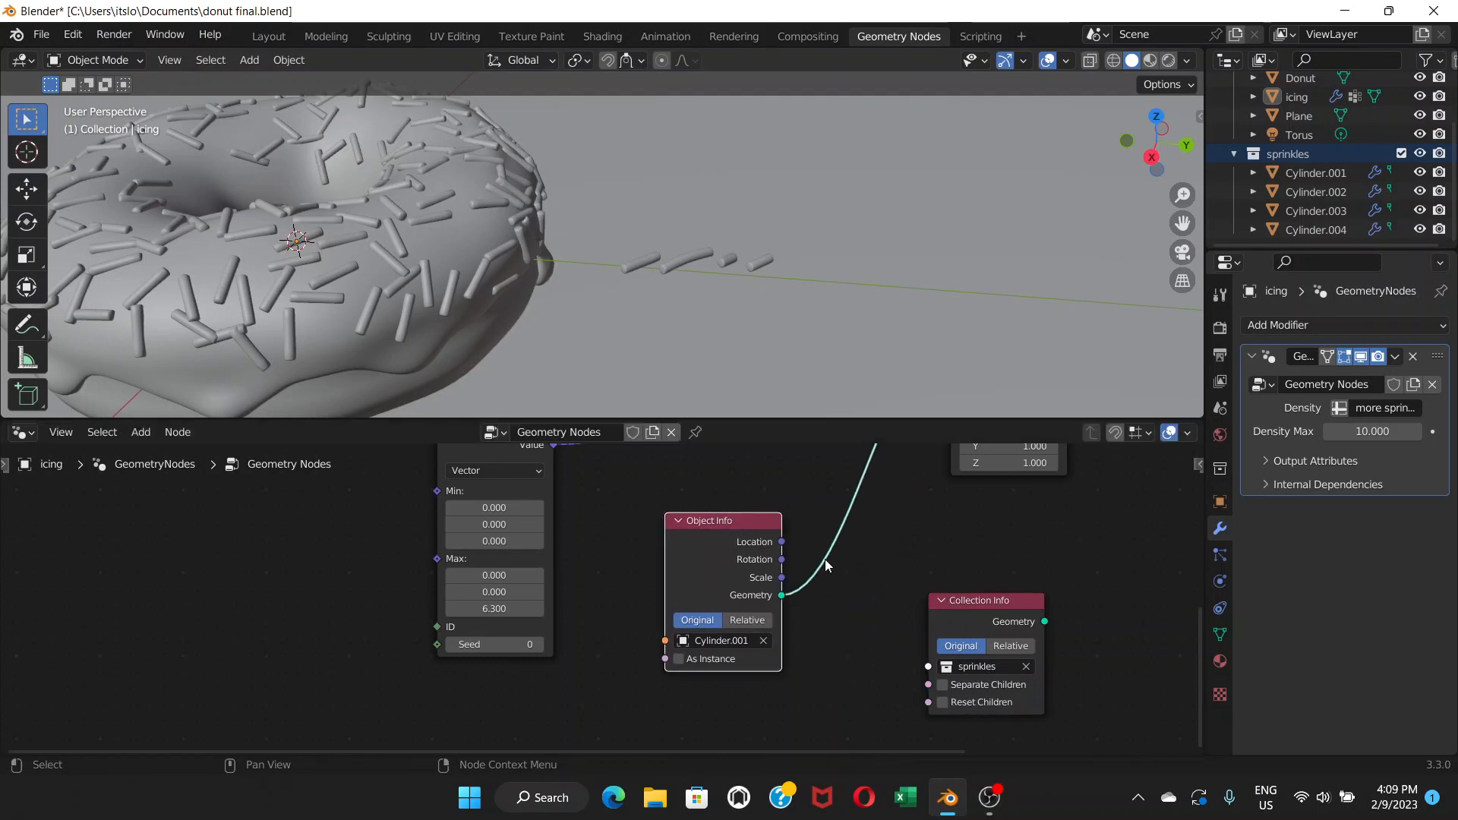
left_click_drag(996, 603, 871, 502)
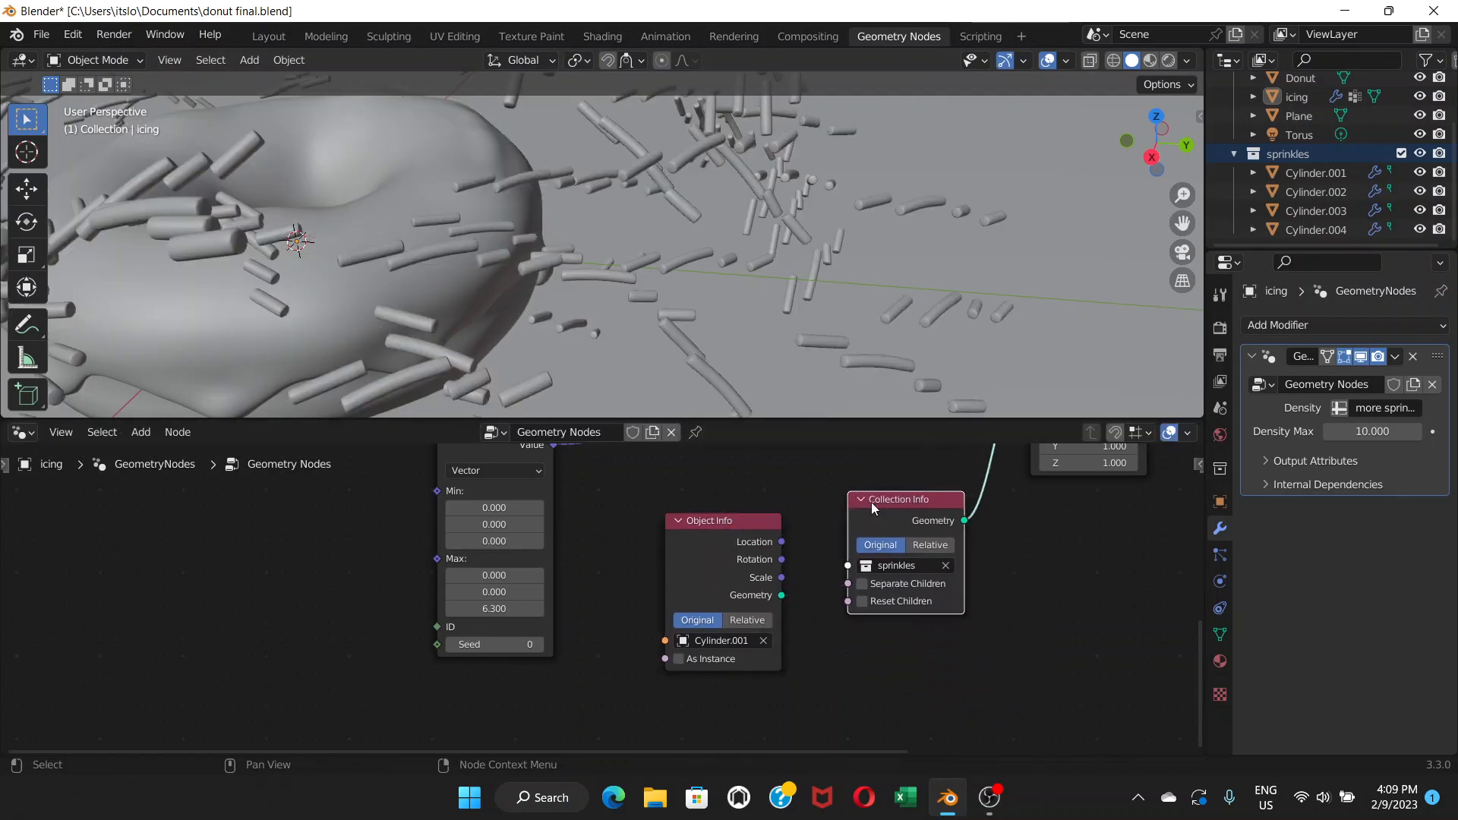
left_click(755, 517)
key("x")
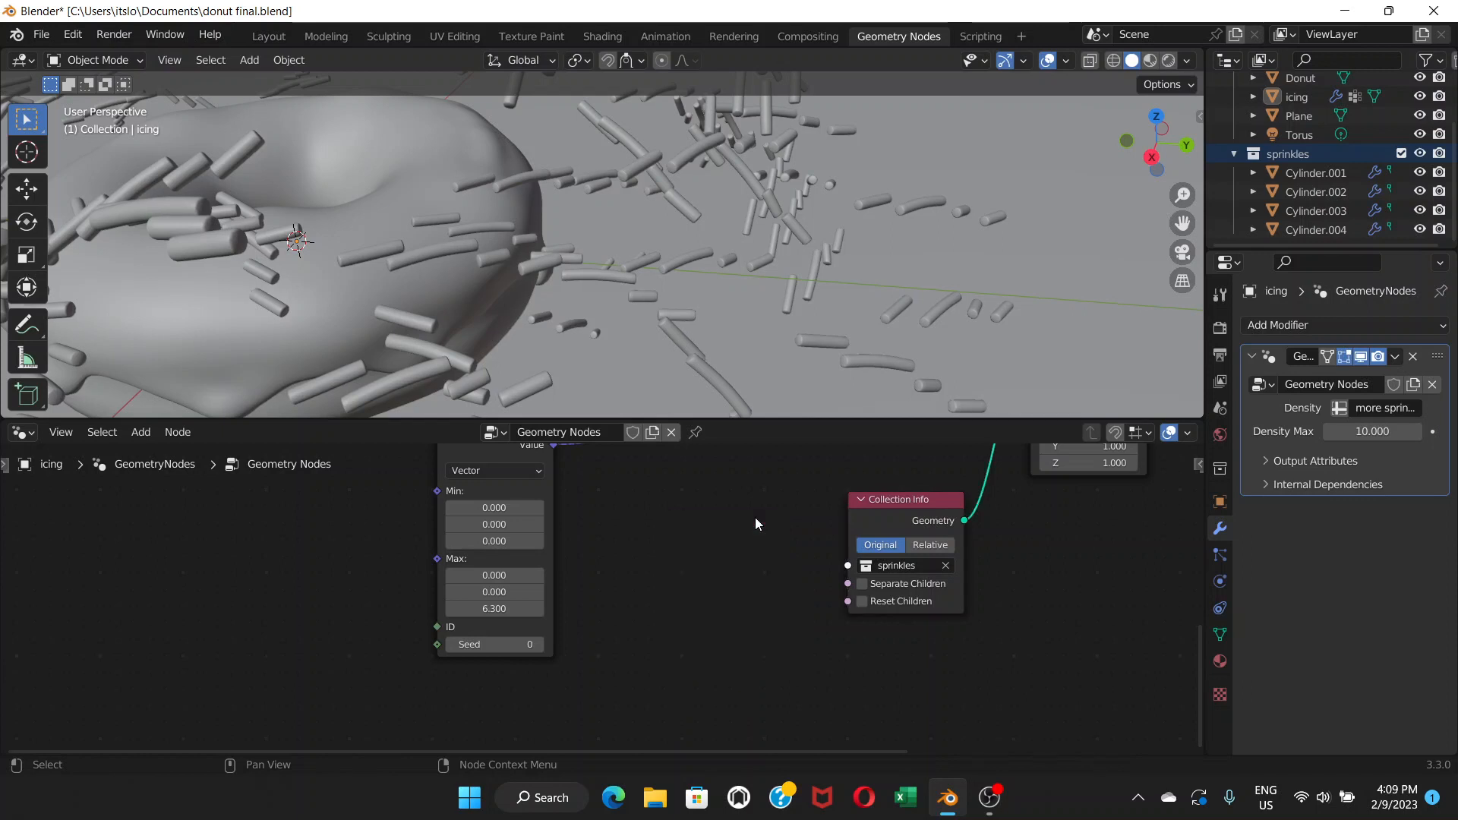
Reposition the Collection Info node slightly and enable its Separate Children and Reset Children options
left_click_drag(890, 503, 845, 509)
scroll(557, 242, "down", 8)
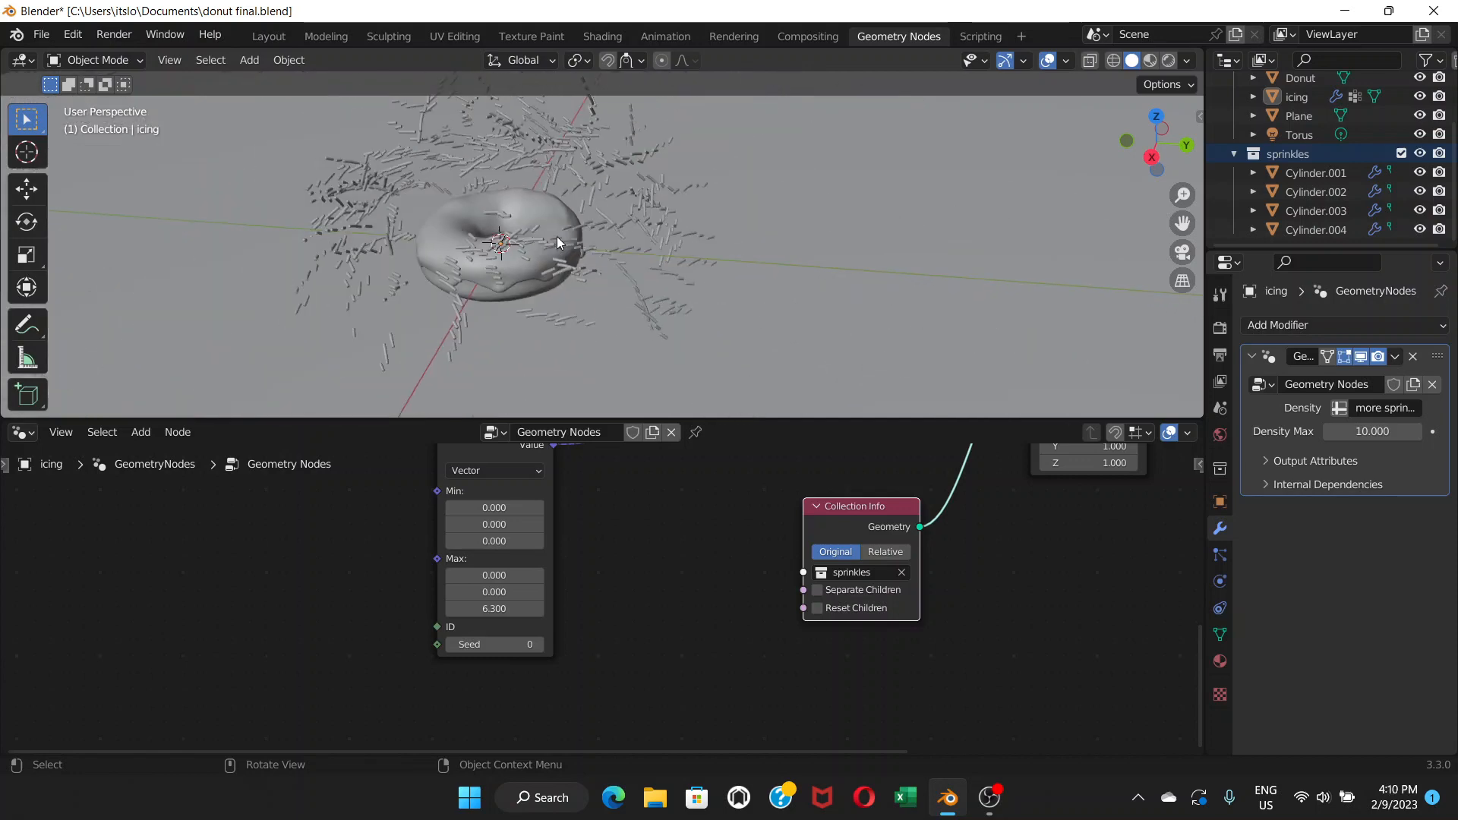
scroll(542, 226, "down", 2)
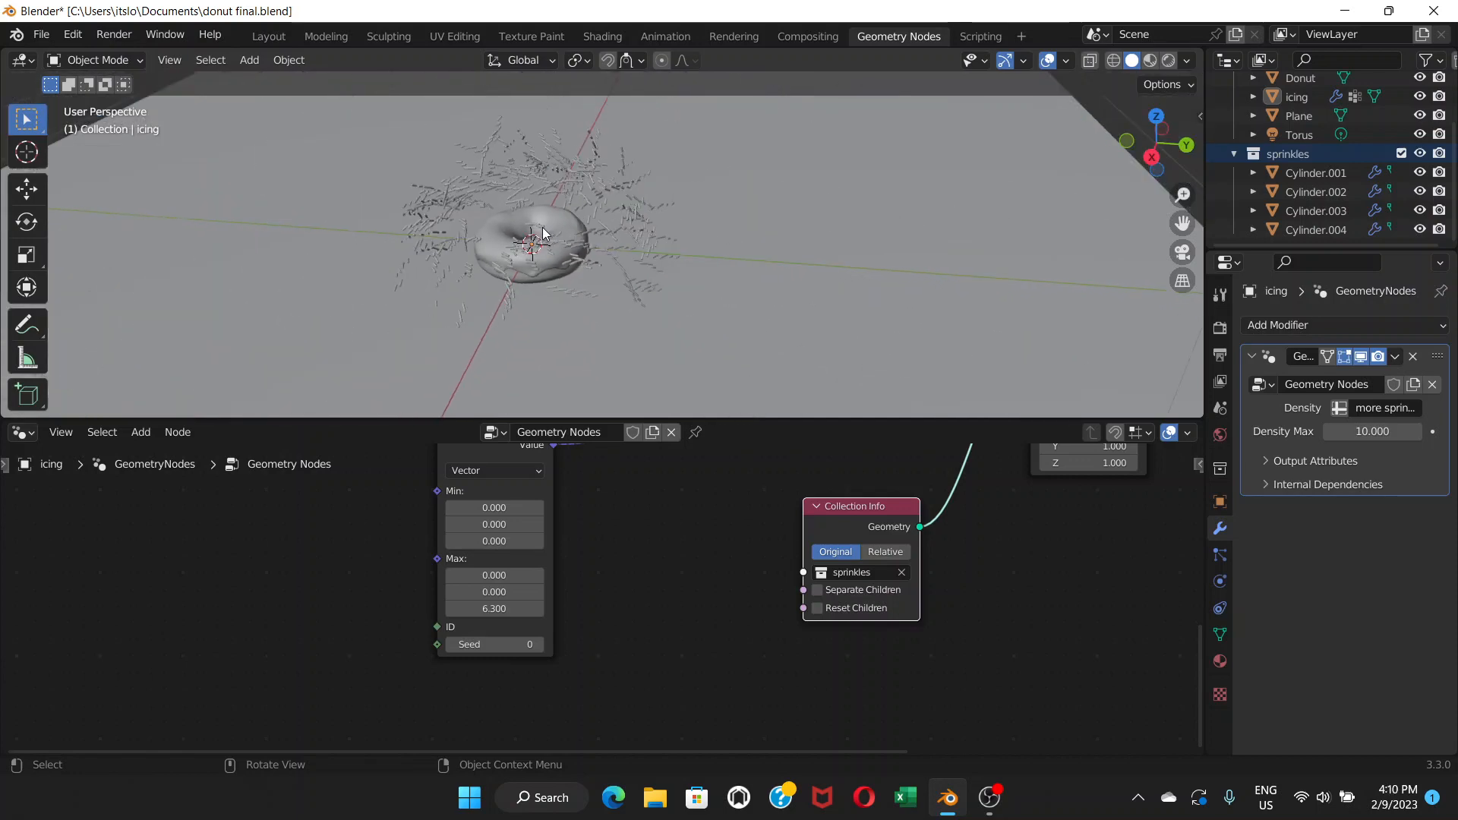
scroll(543, 226, "up", 5)
middle_click_drag(543, 226, 576, 210)
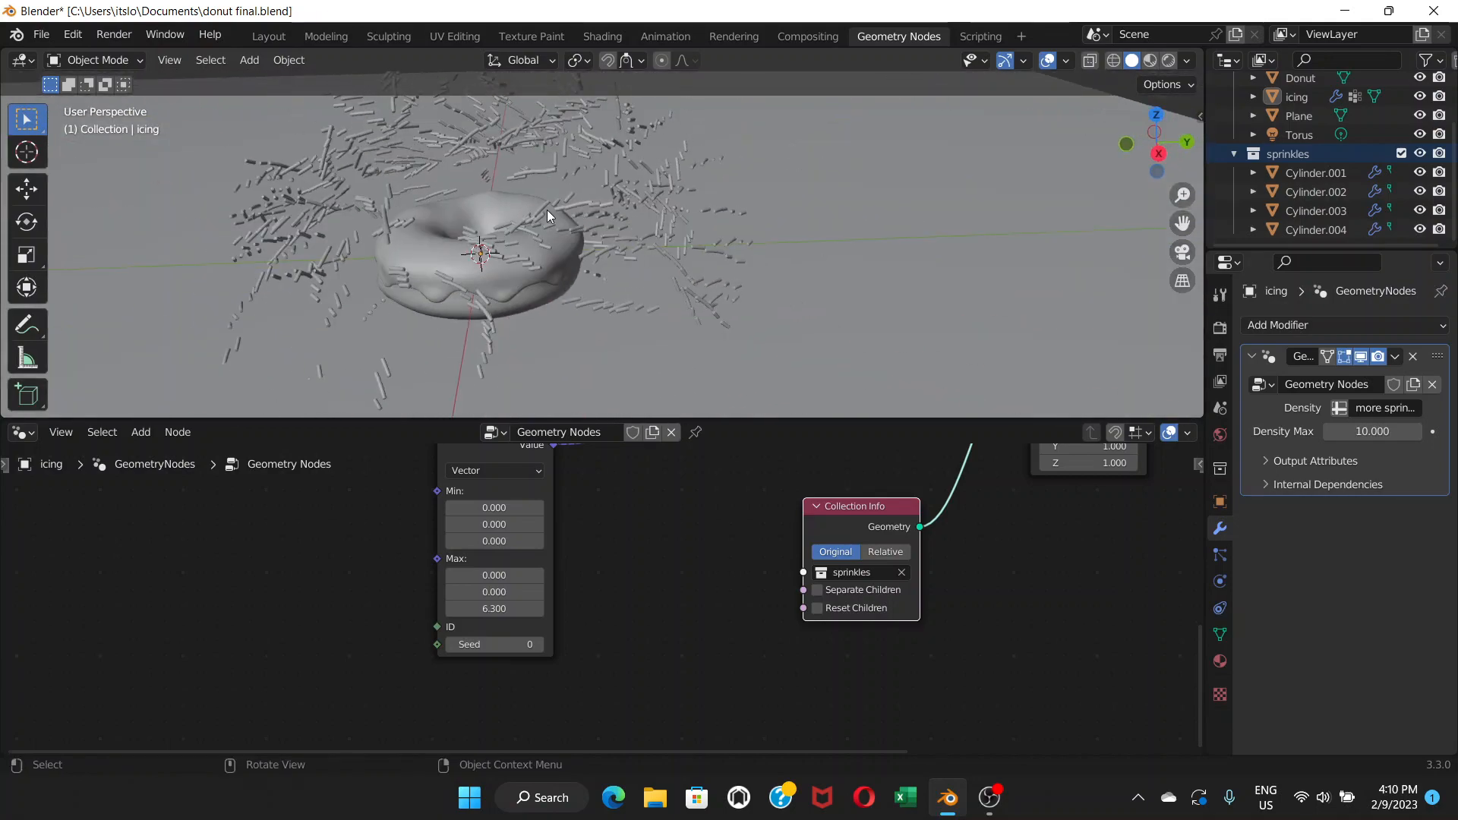
scroll(547, 210, "up", 2)
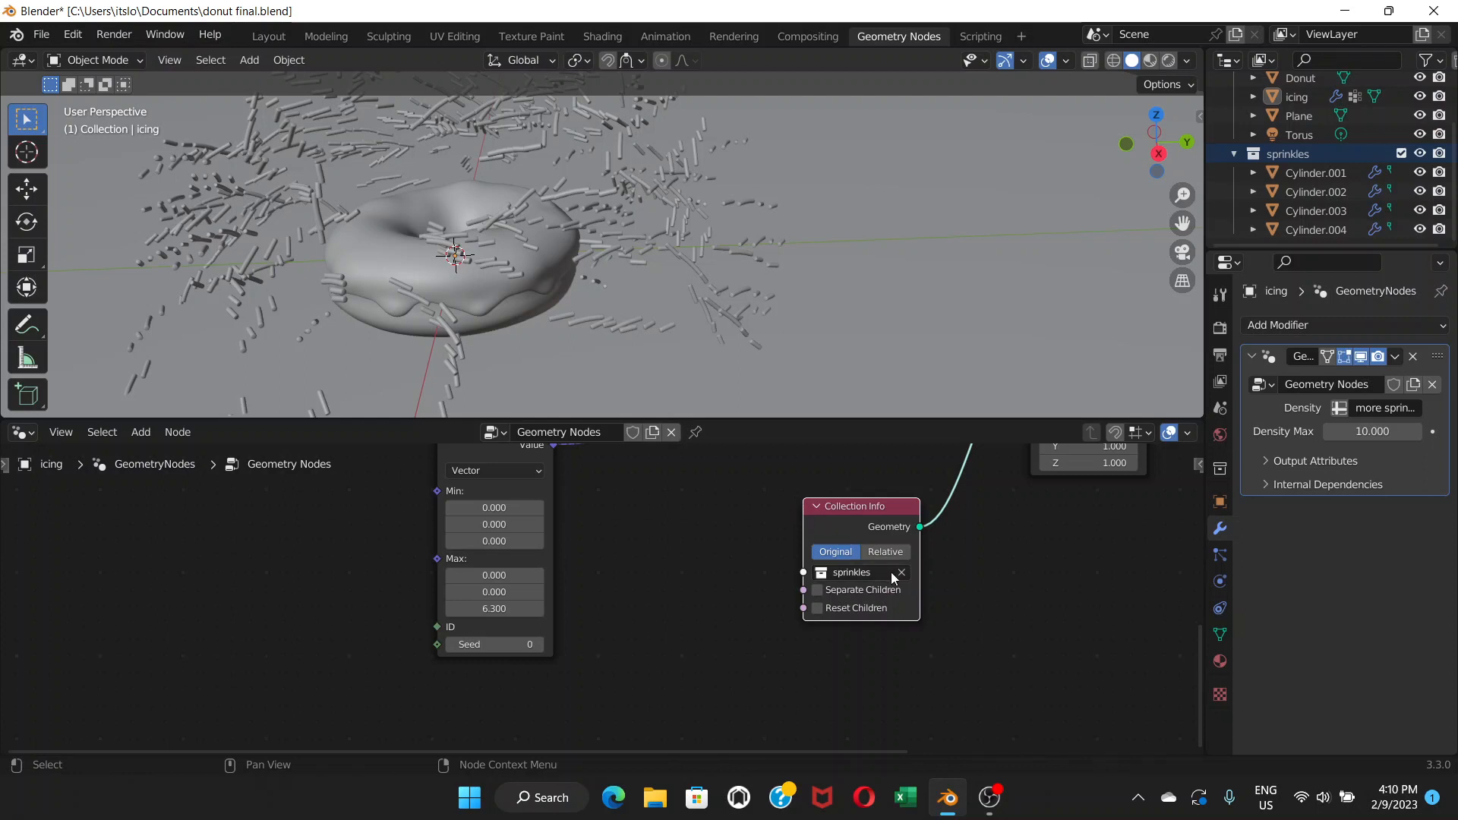
scroll(890, 571, "up", 1)
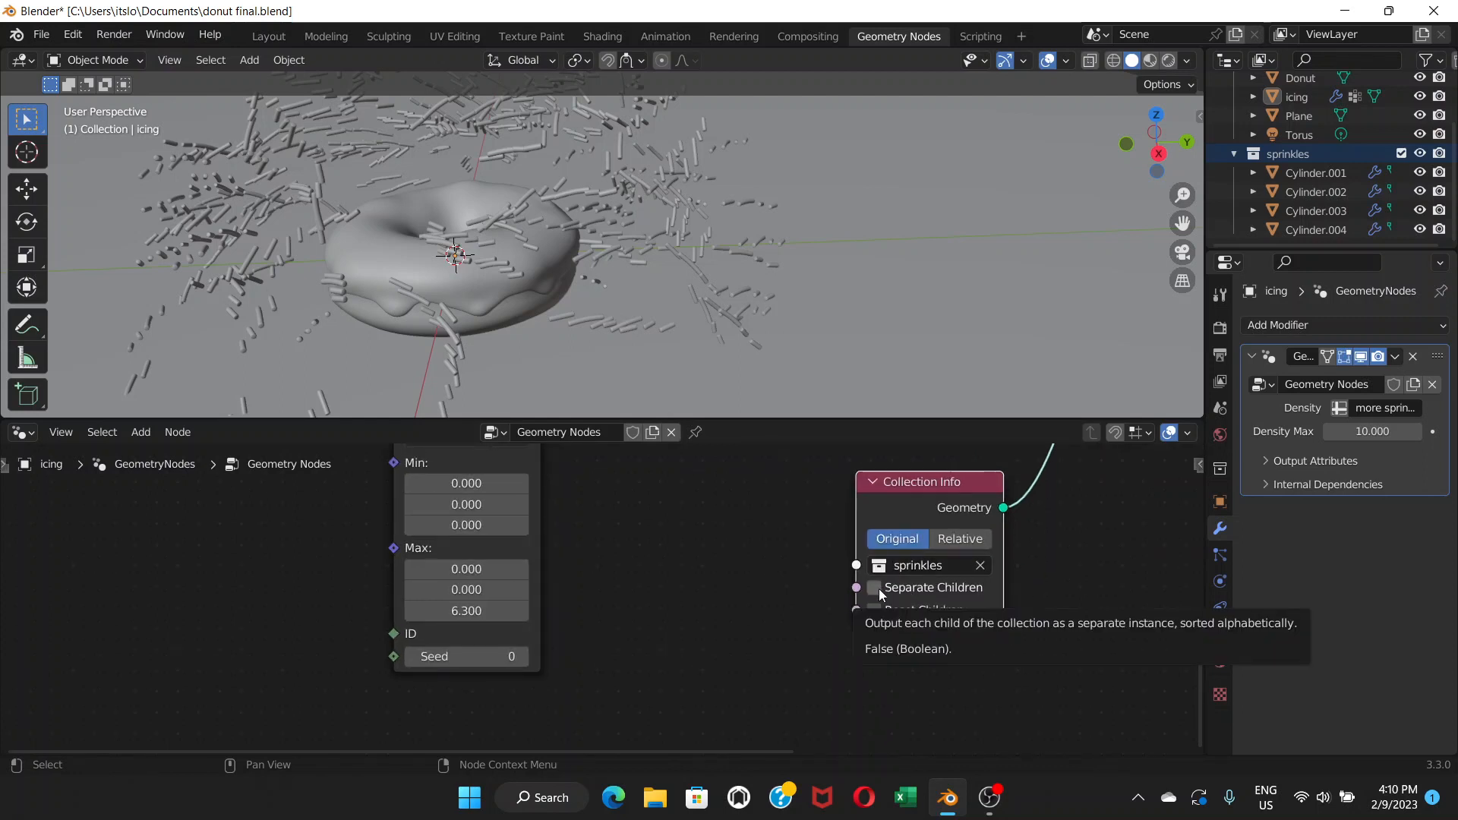
left_click(875, 589)
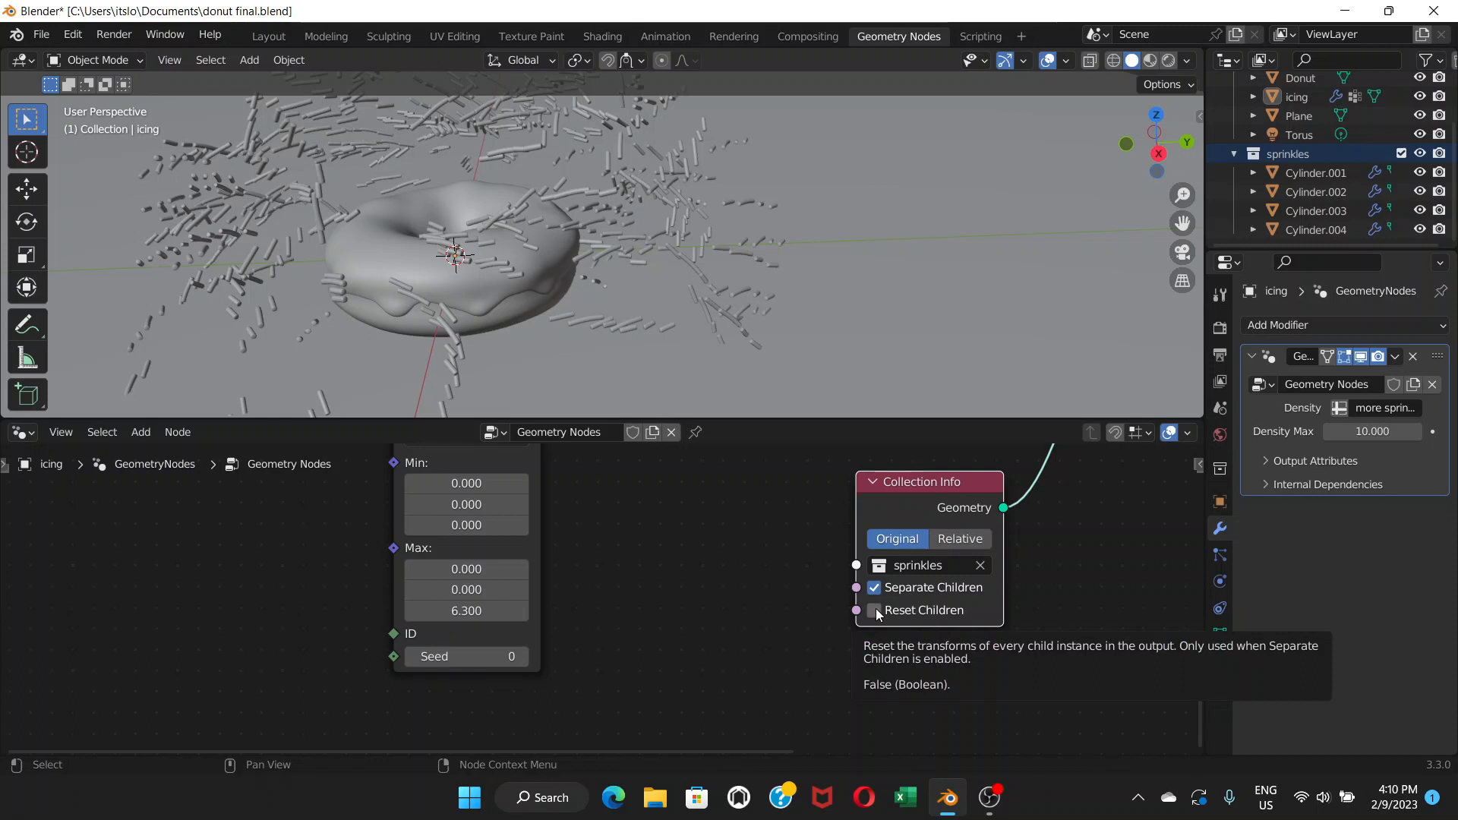
left_click(874, 610)
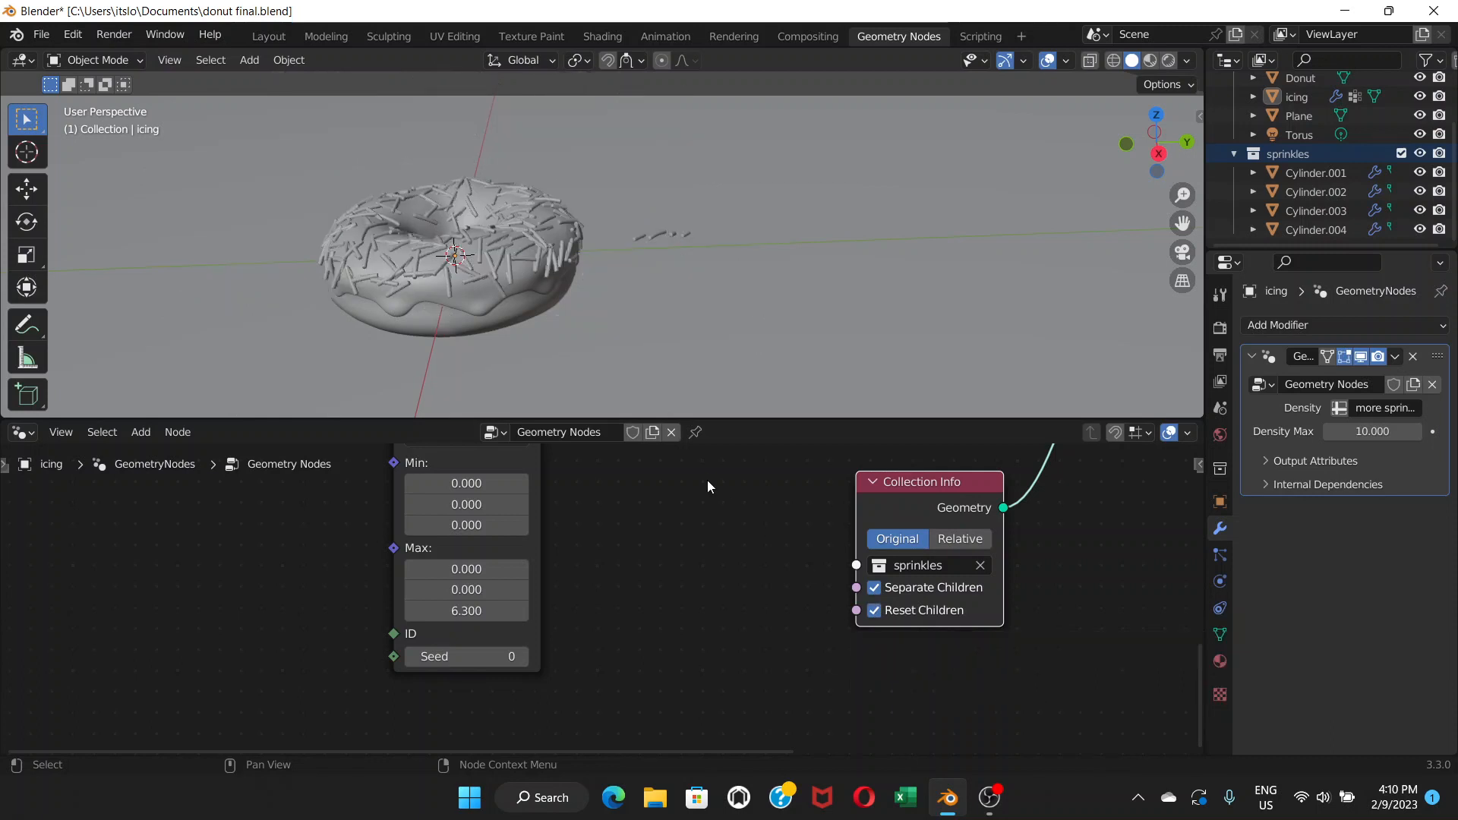
Enable Pick Instance on the Instance on Points node so each point receives a single sprinkle from the collection
middle_click_drag(749, 488, 677, 586)
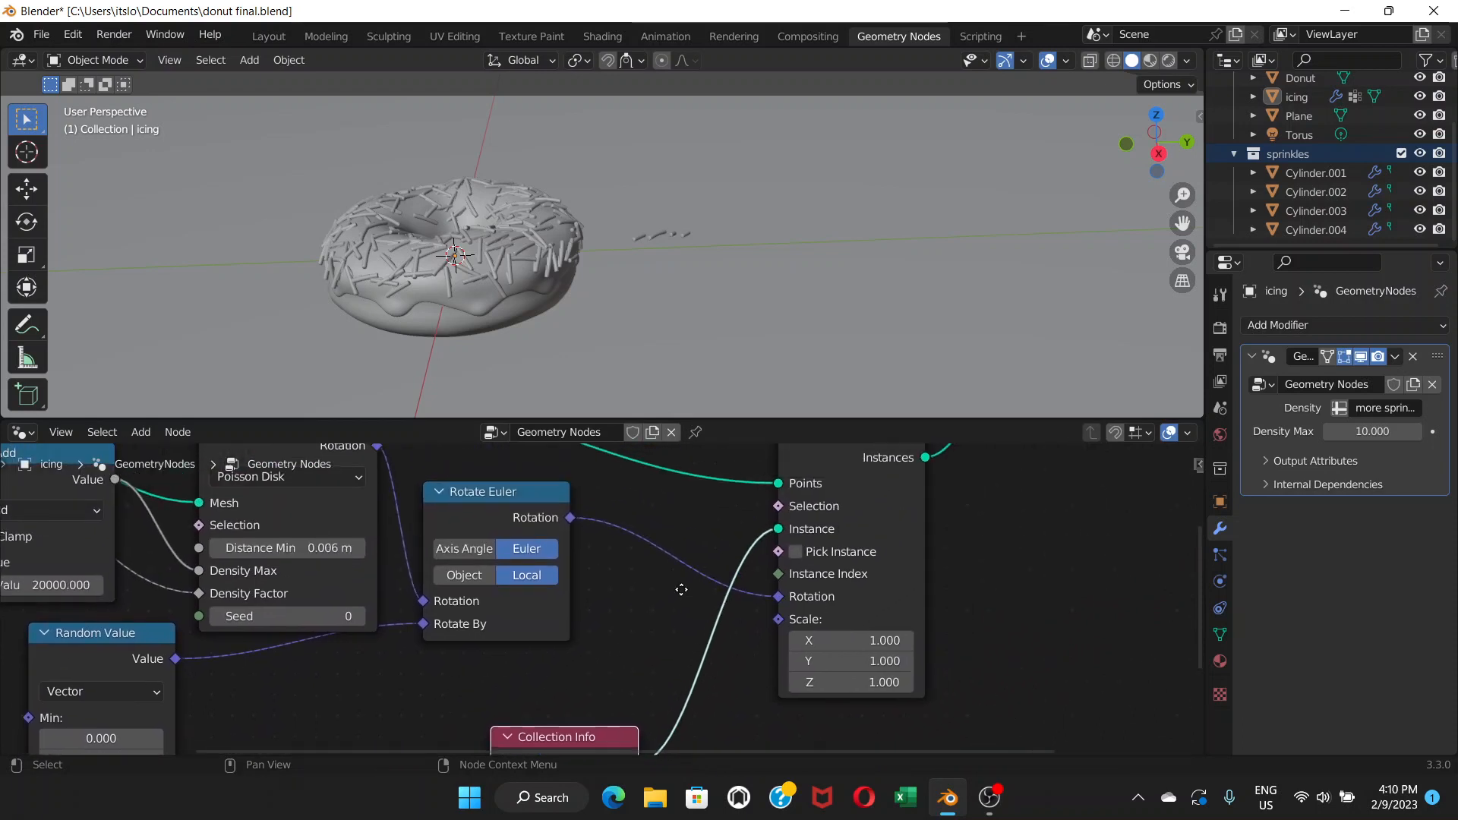
left_click(797, 557)
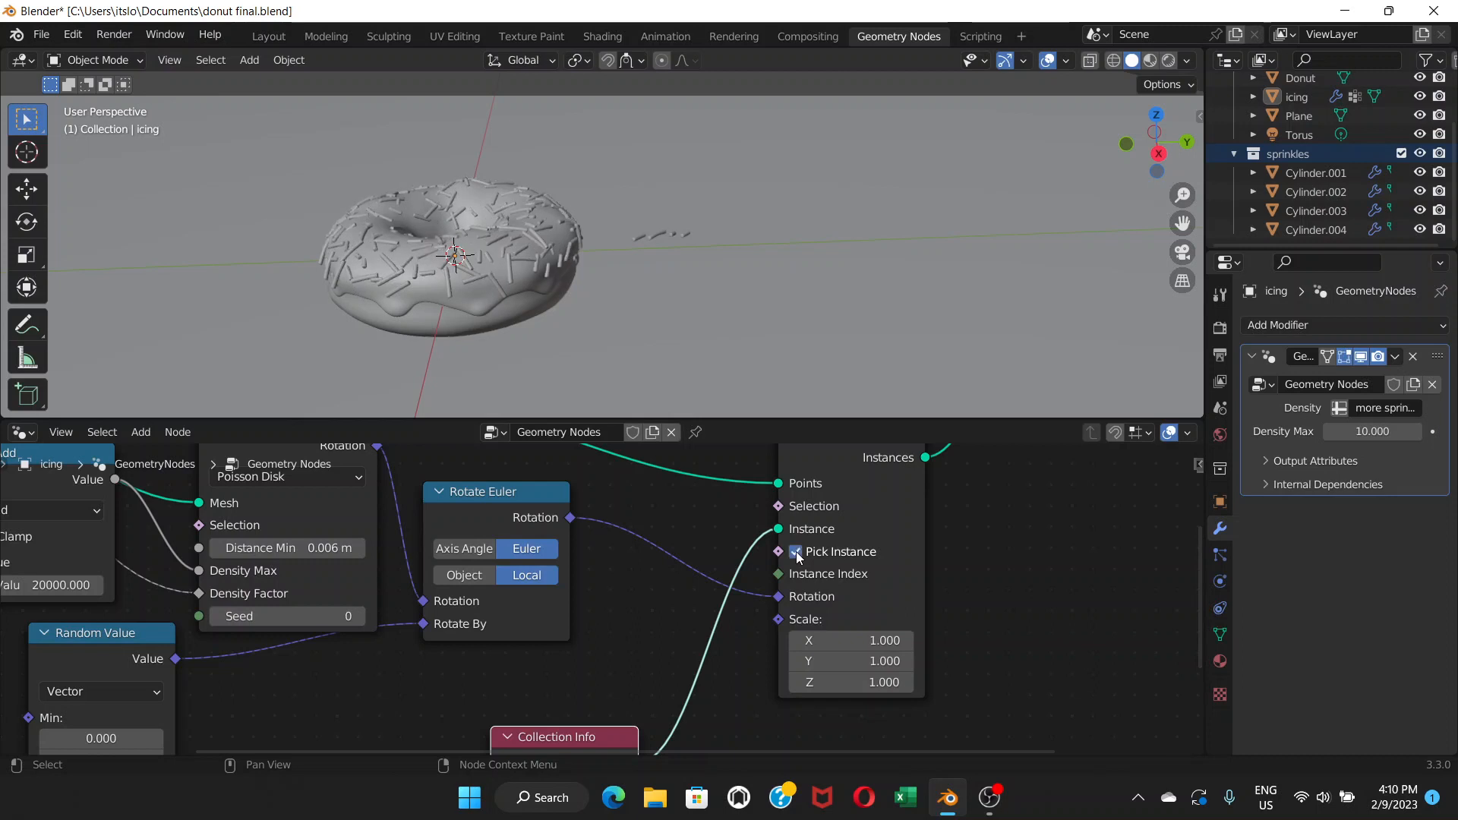
left_click(797, 557)
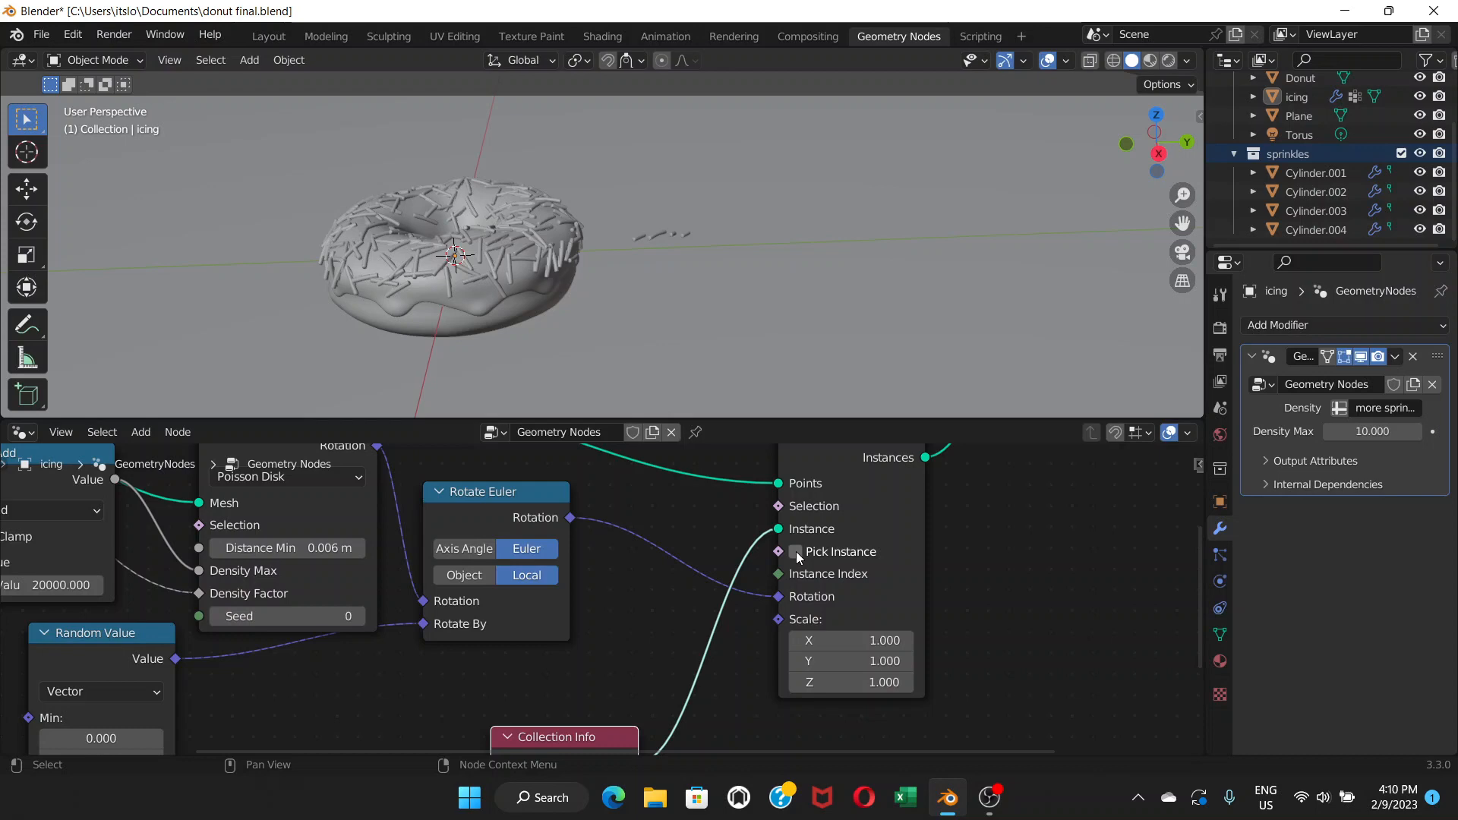
left_click(797, 556)
scroll(471, 243, "up", 6)
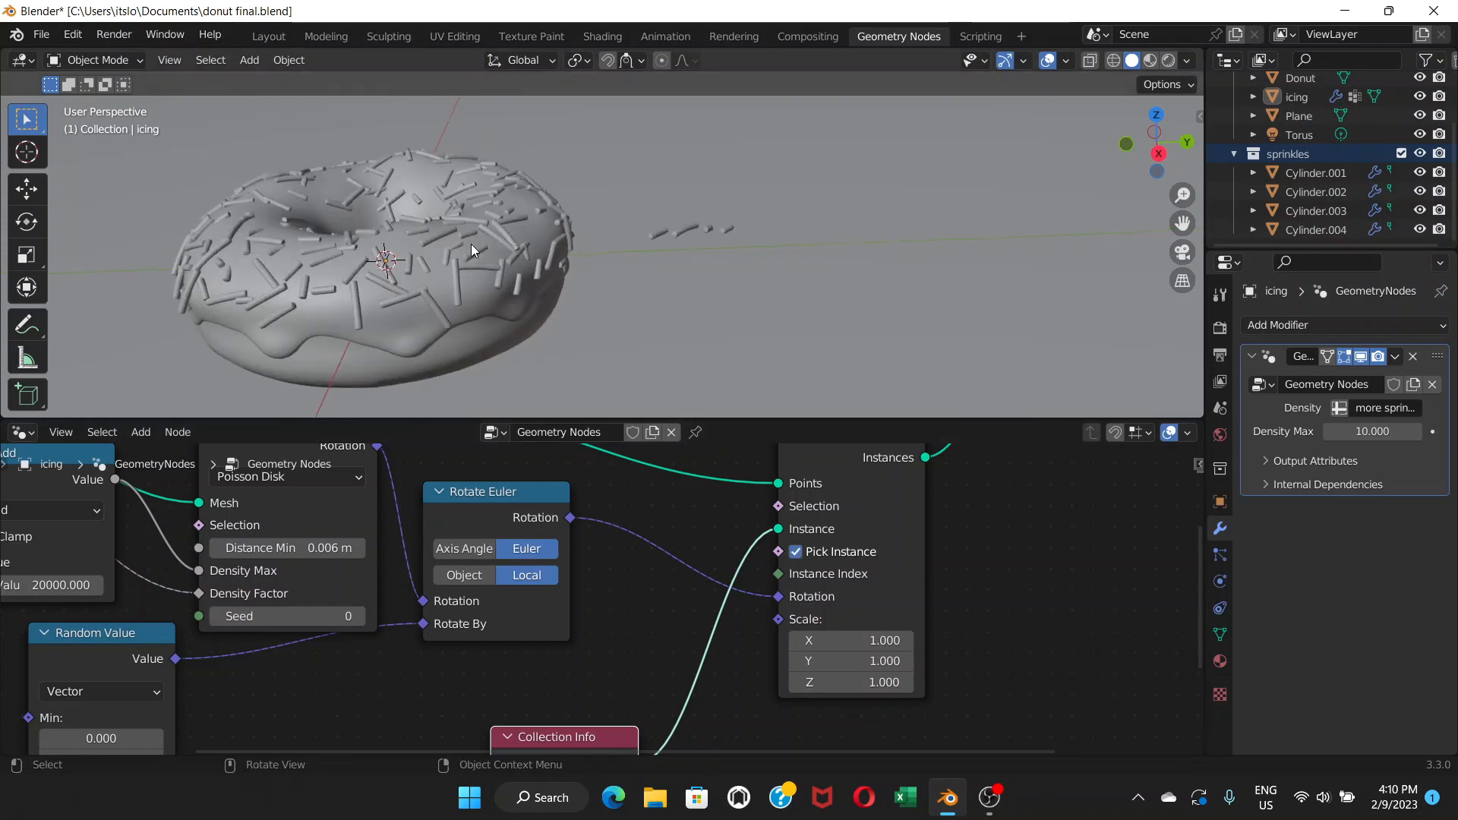
middle_click_drag(470, 241, 659, 376)
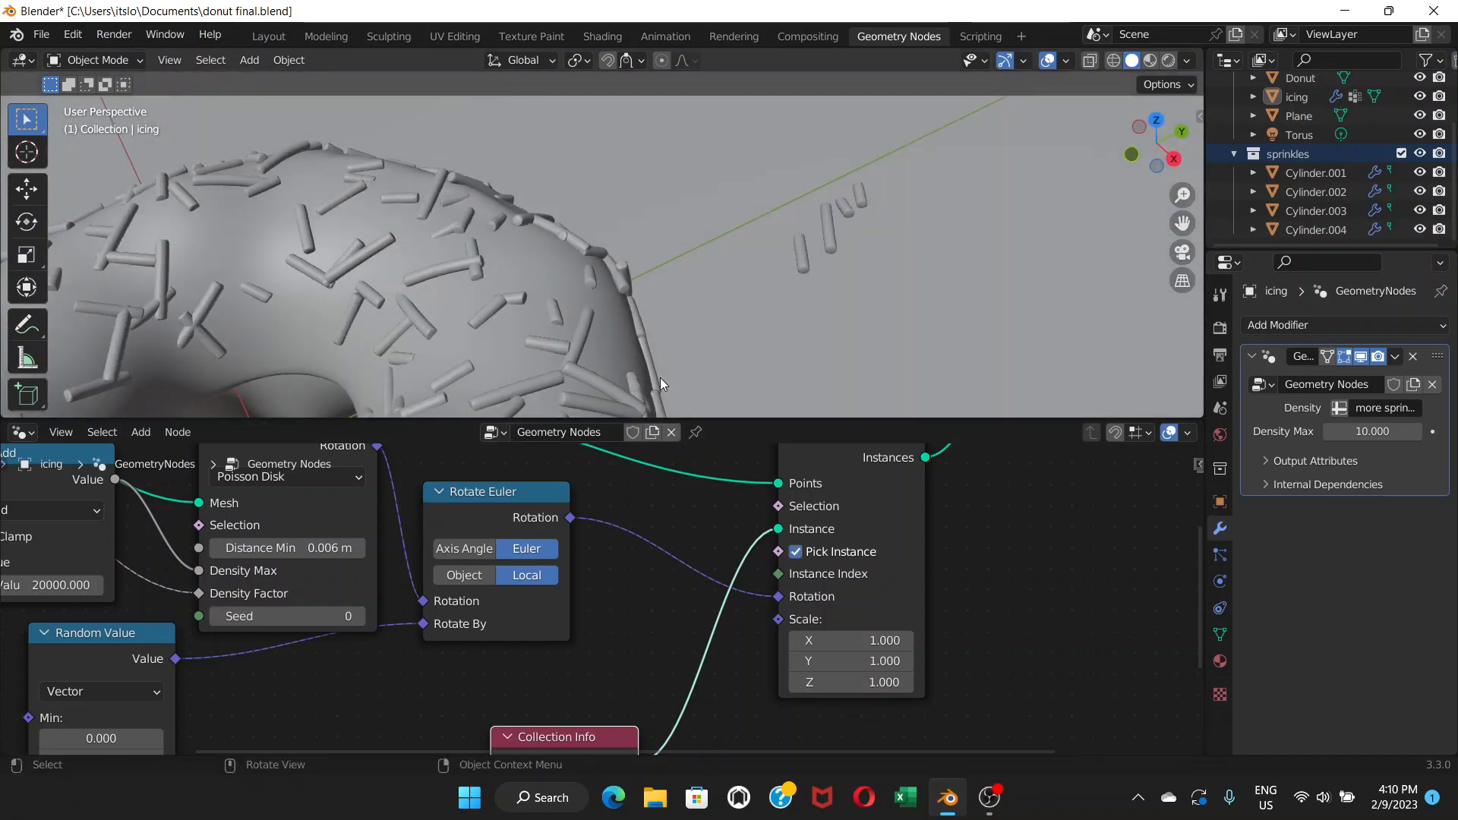
Compare the sprinkle scatter on the icing with Pick Instance off and on, leaving the option enabled
left_click(799, 553)
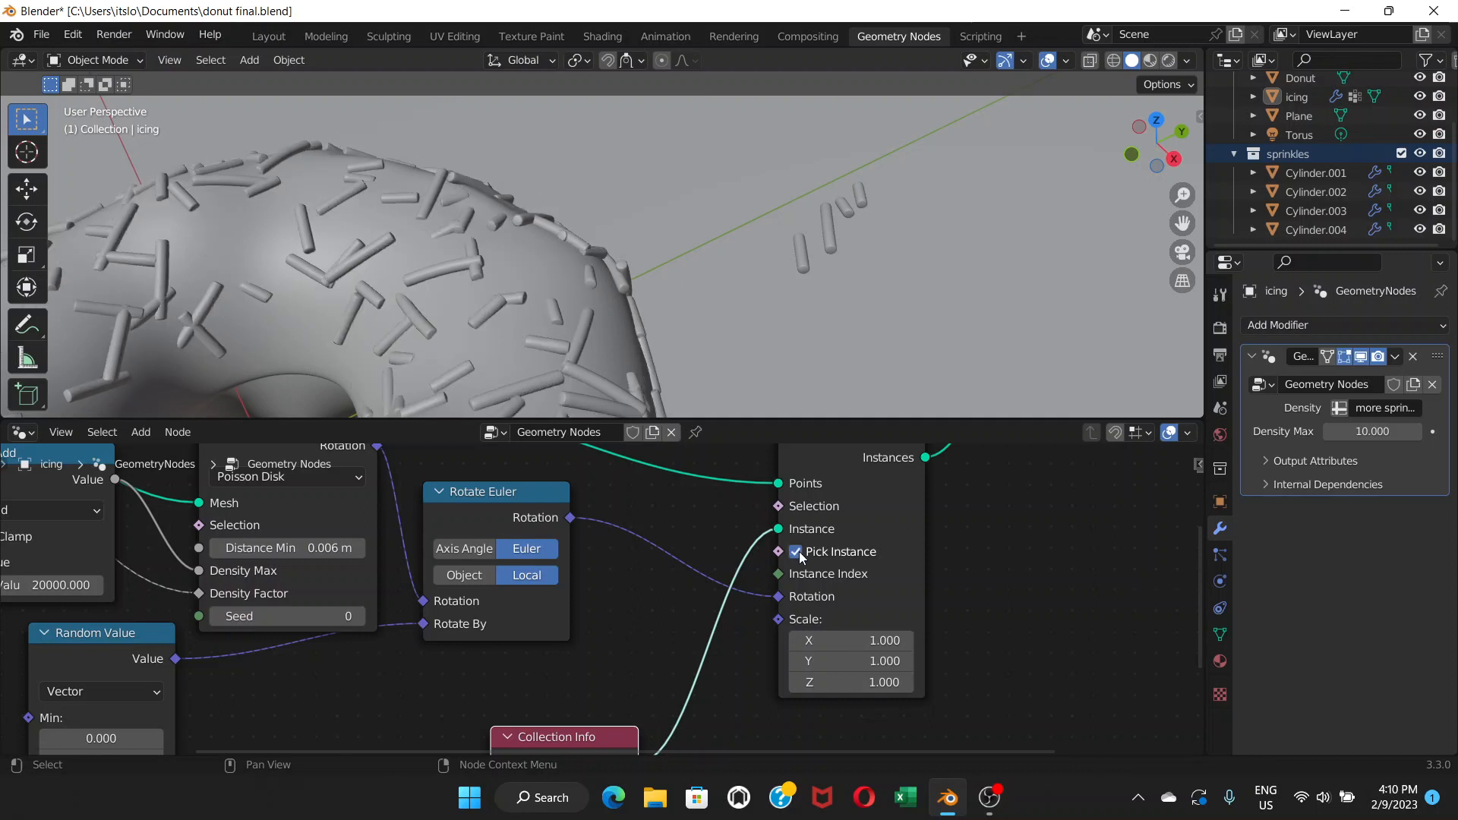
middle_click_drag(481, 298, 569, 134)
middle_click_drag(558, 199, 435, 294)
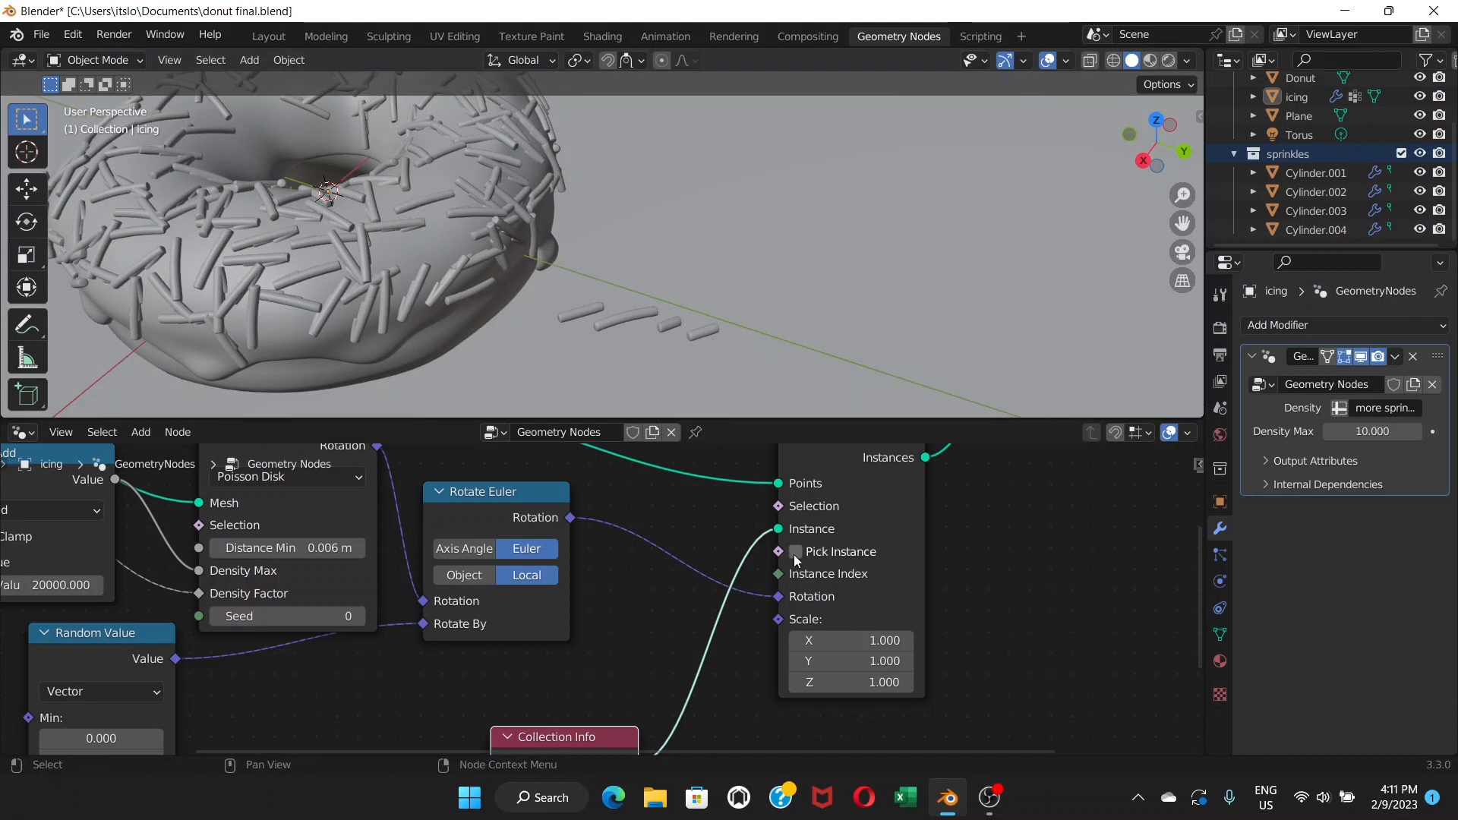
middle_click_drag(658, 621, 578, 629)
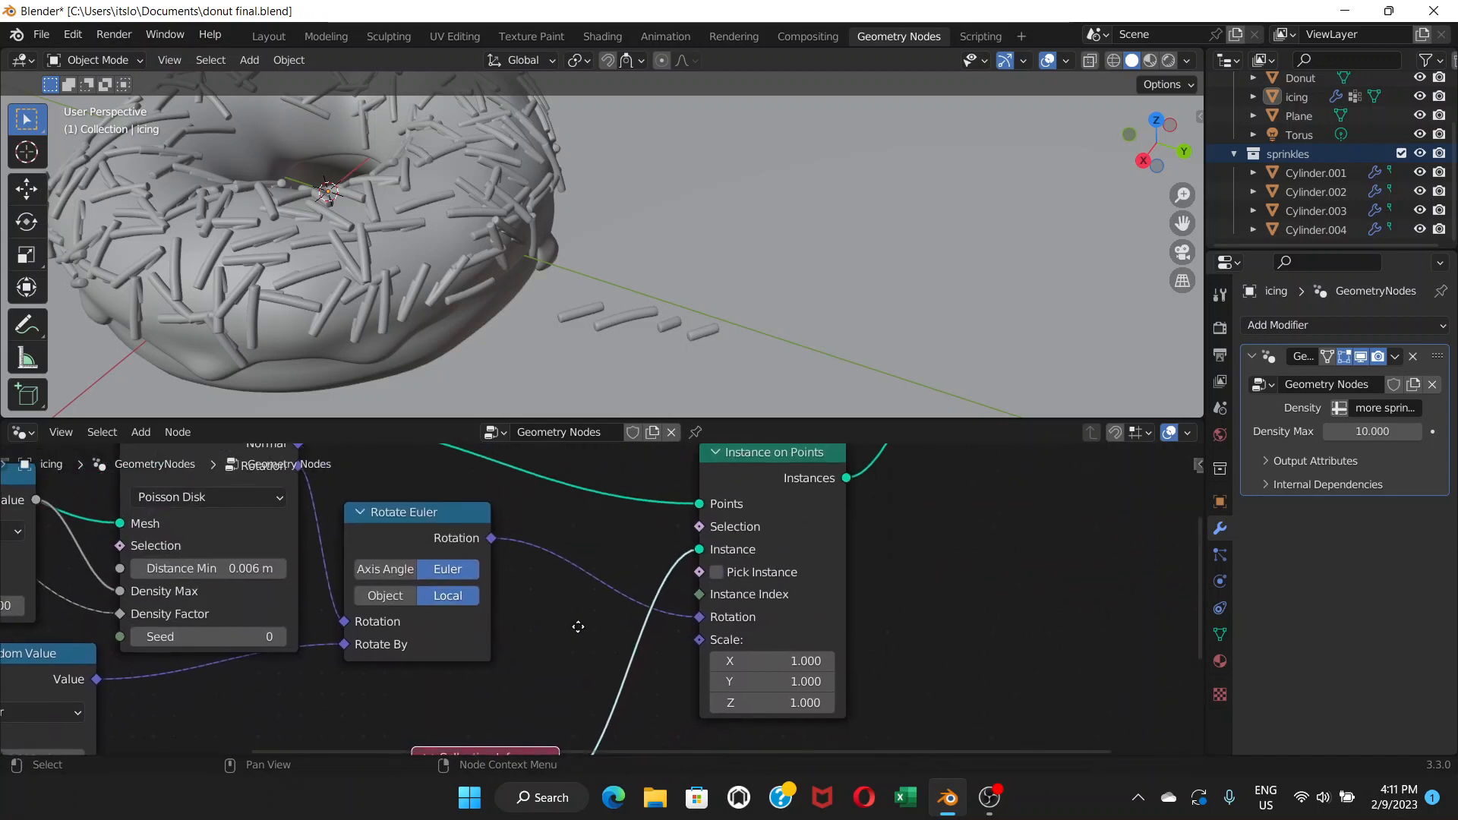
left_click(714, 577)
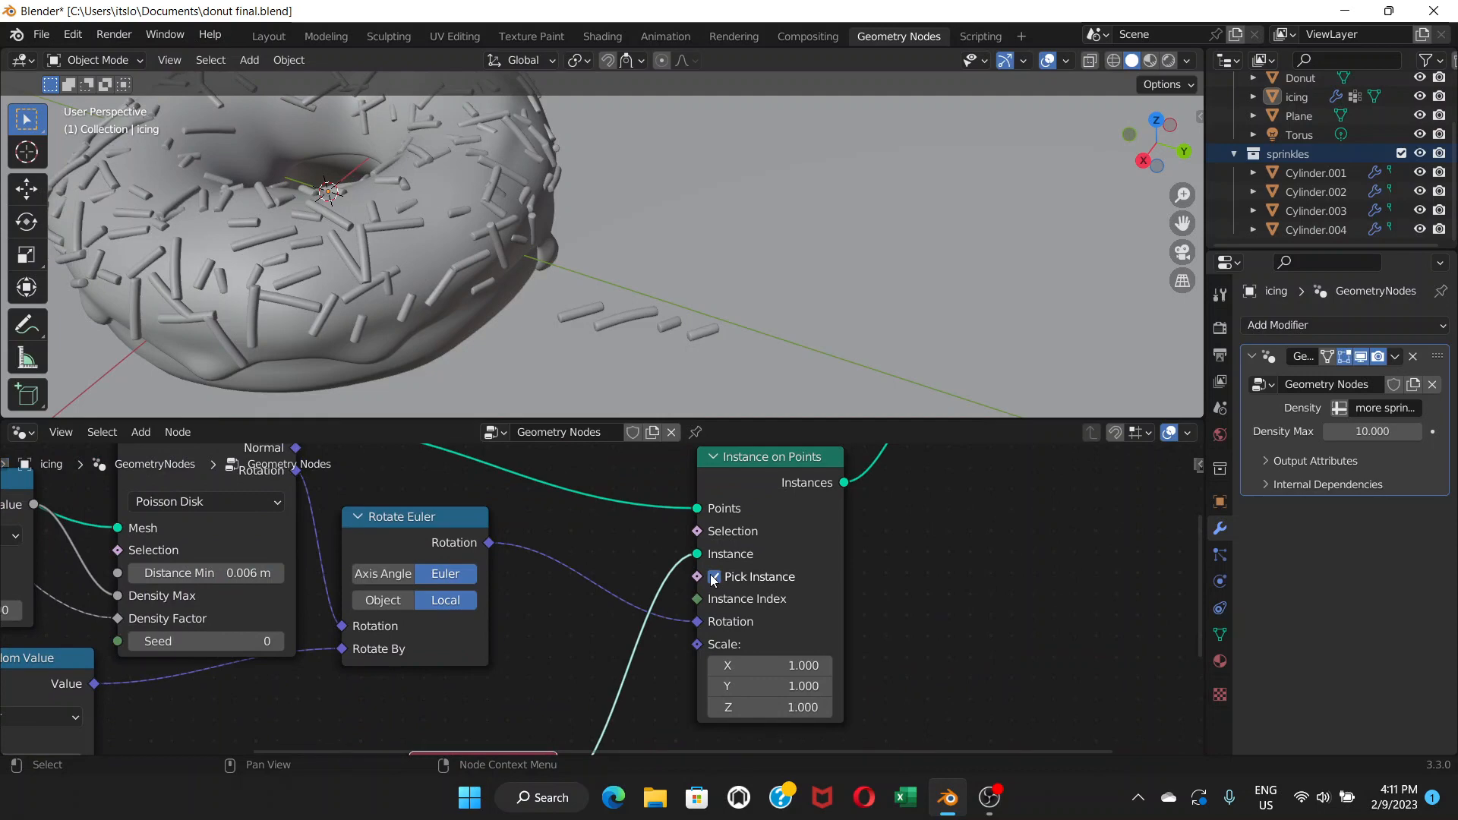
middle_click_drag(467, 311, 550, 240)
left_click(714, 577)
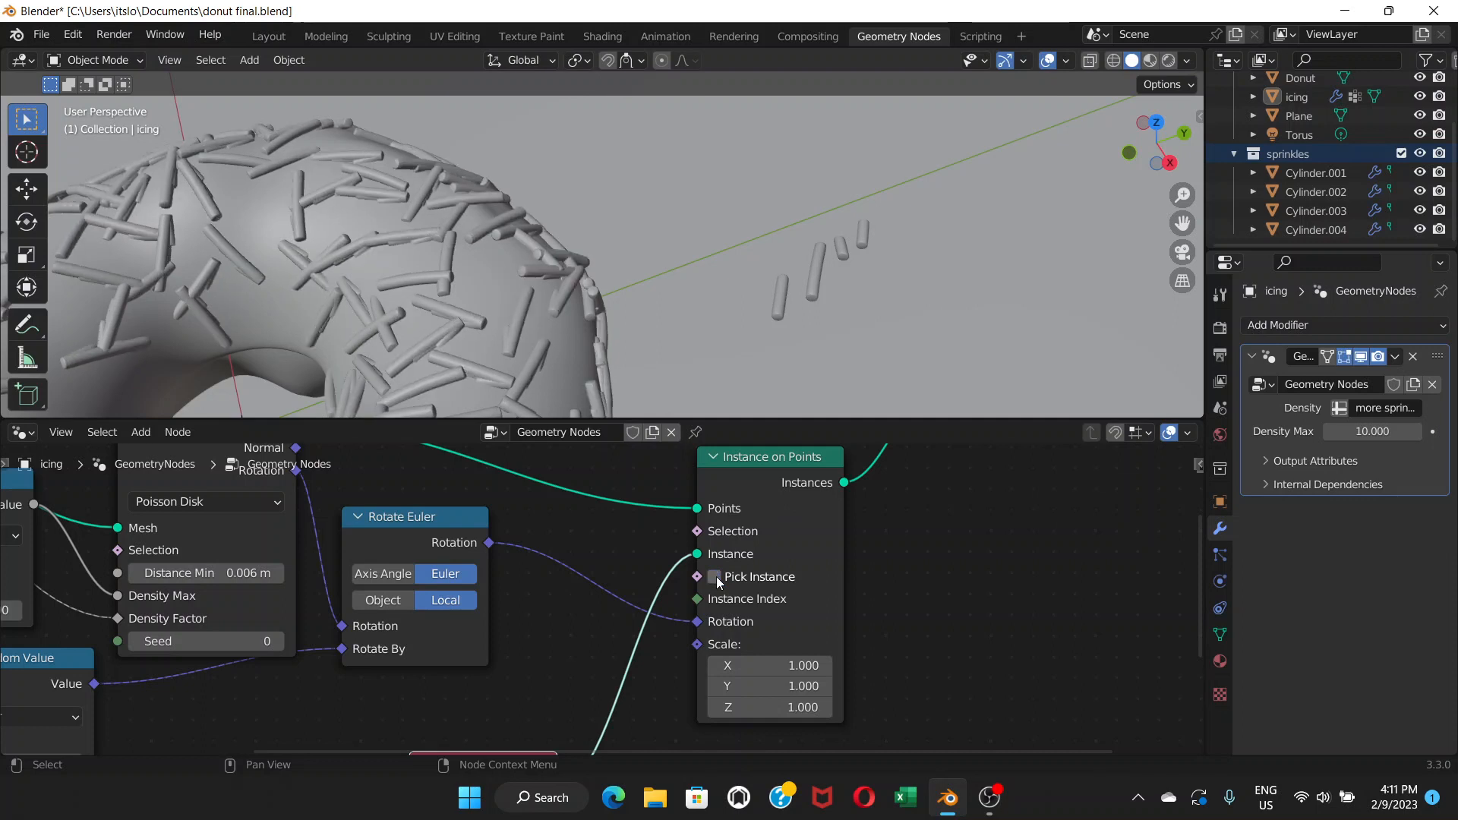
left_click(714, 577)
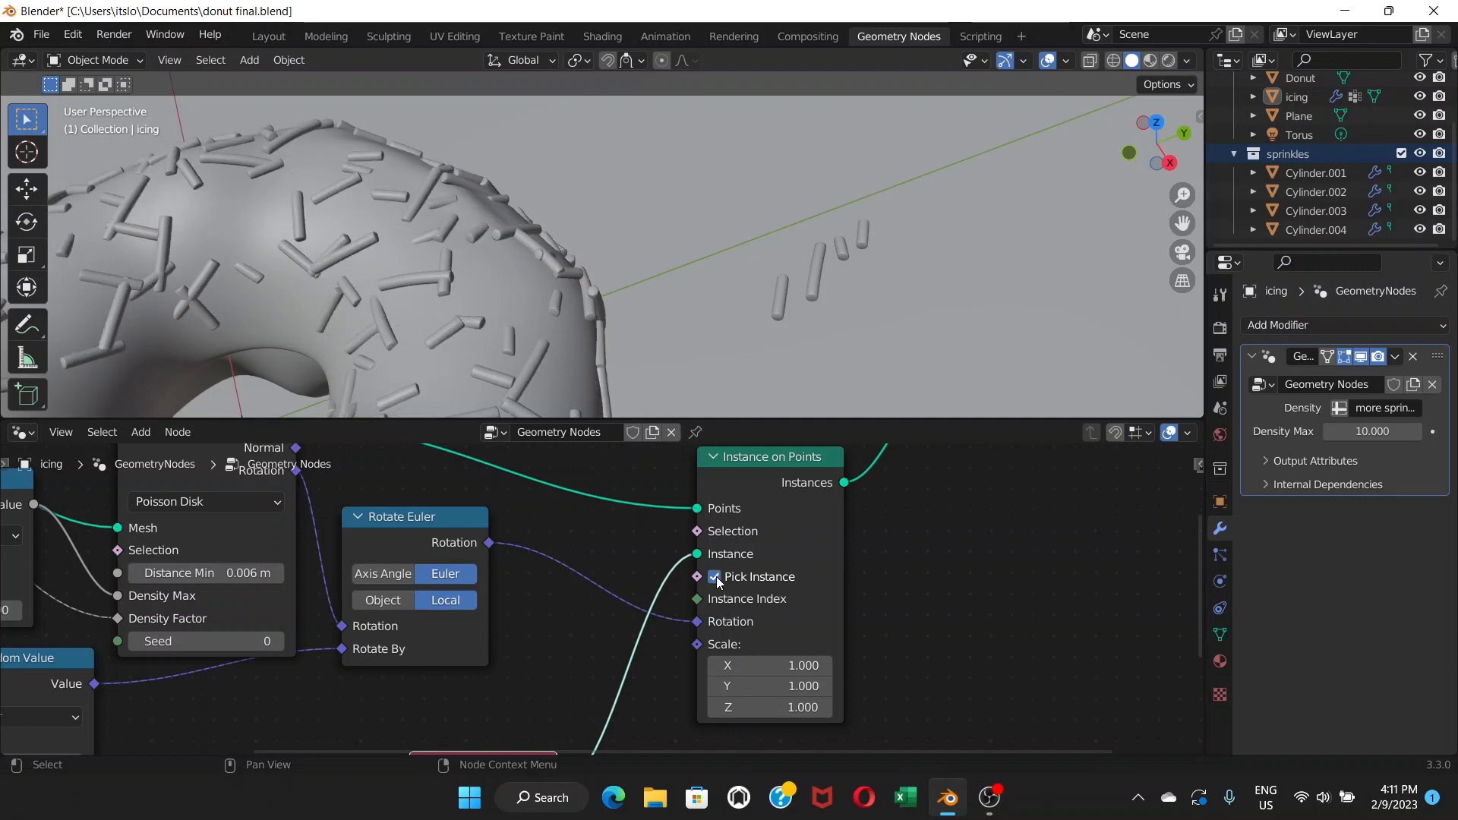
Compare the sprinkle distribution on the icing with Pick Instance disabled and enabled on the Instance on Points node
left_click(715, 577)
left_click(715, 577)
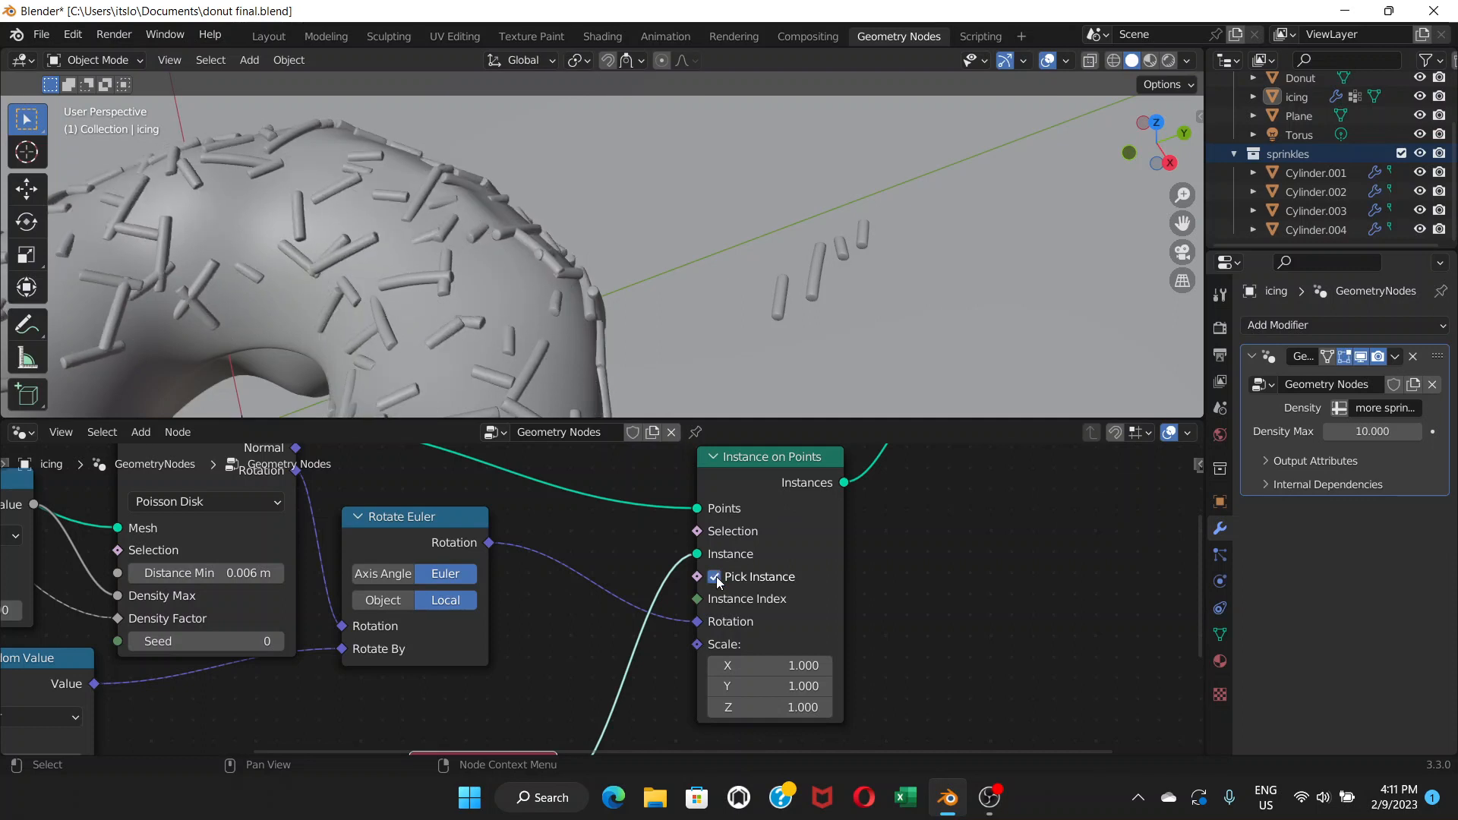
left_click(714, 577)
left_click(714, 577)
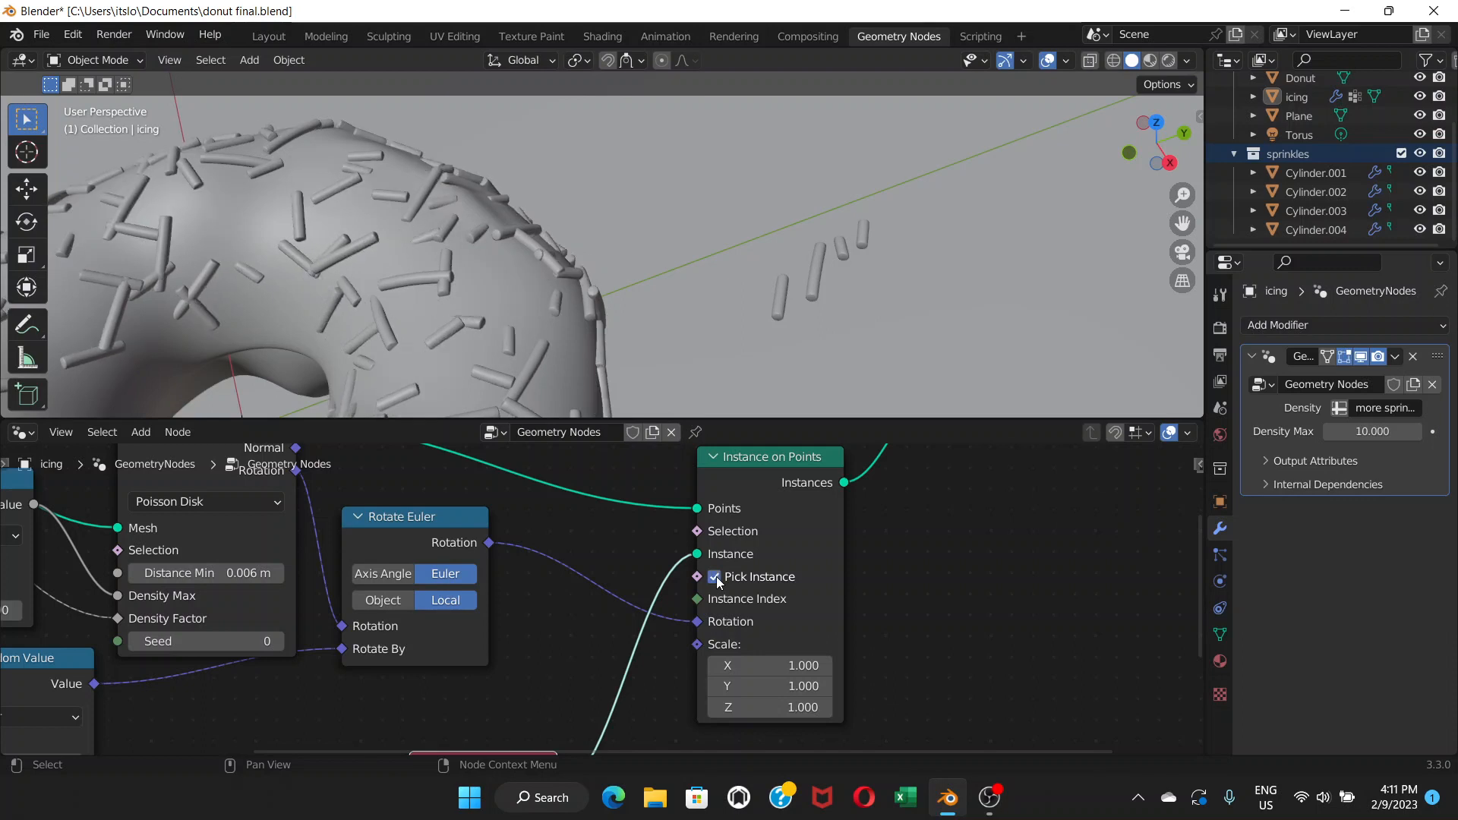
scroll(612, 220, "up", 5)
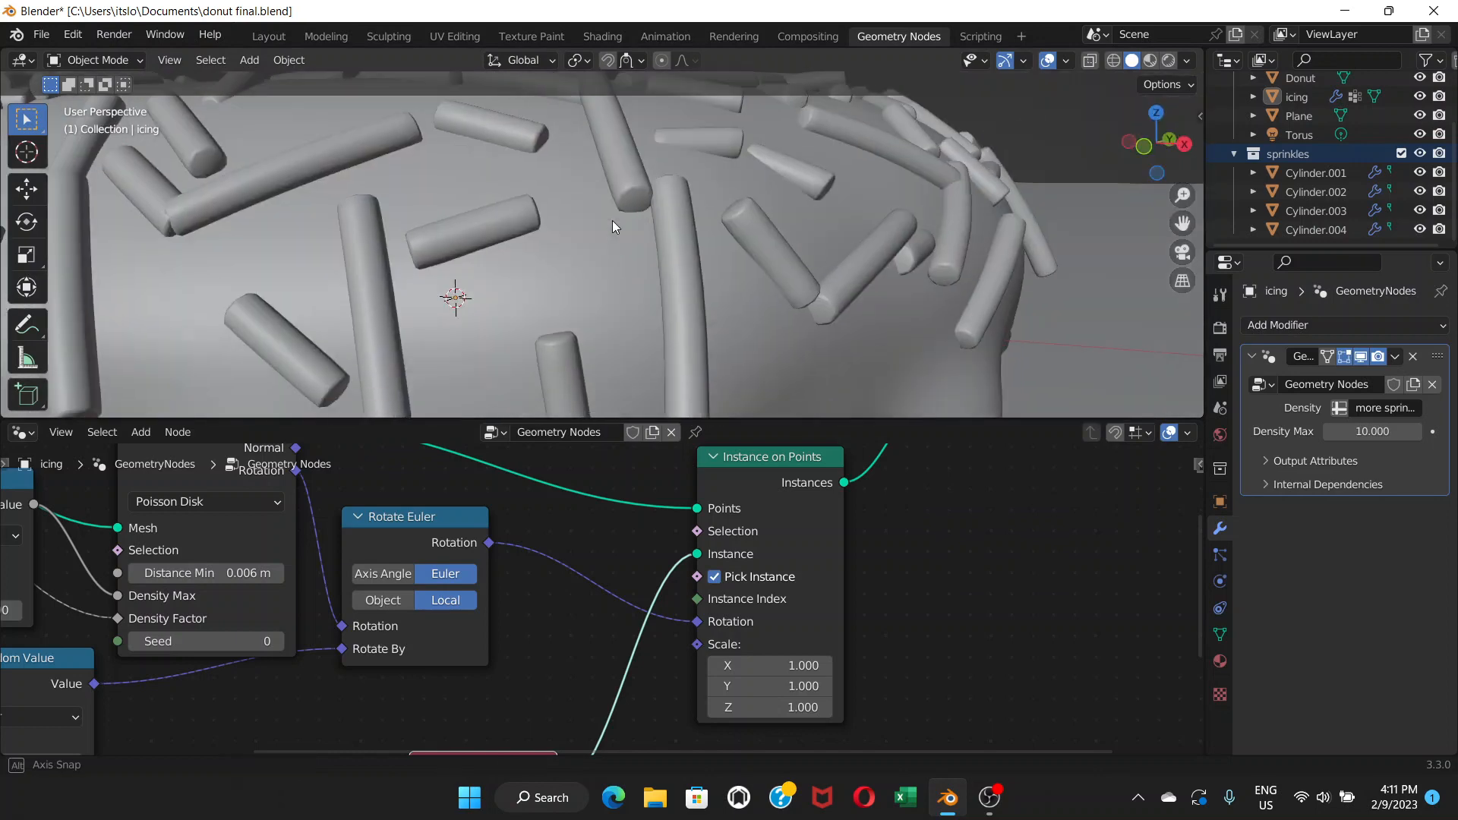
scroll(570, 242, "down", 10)
scroll(568, 239, "up", 6)
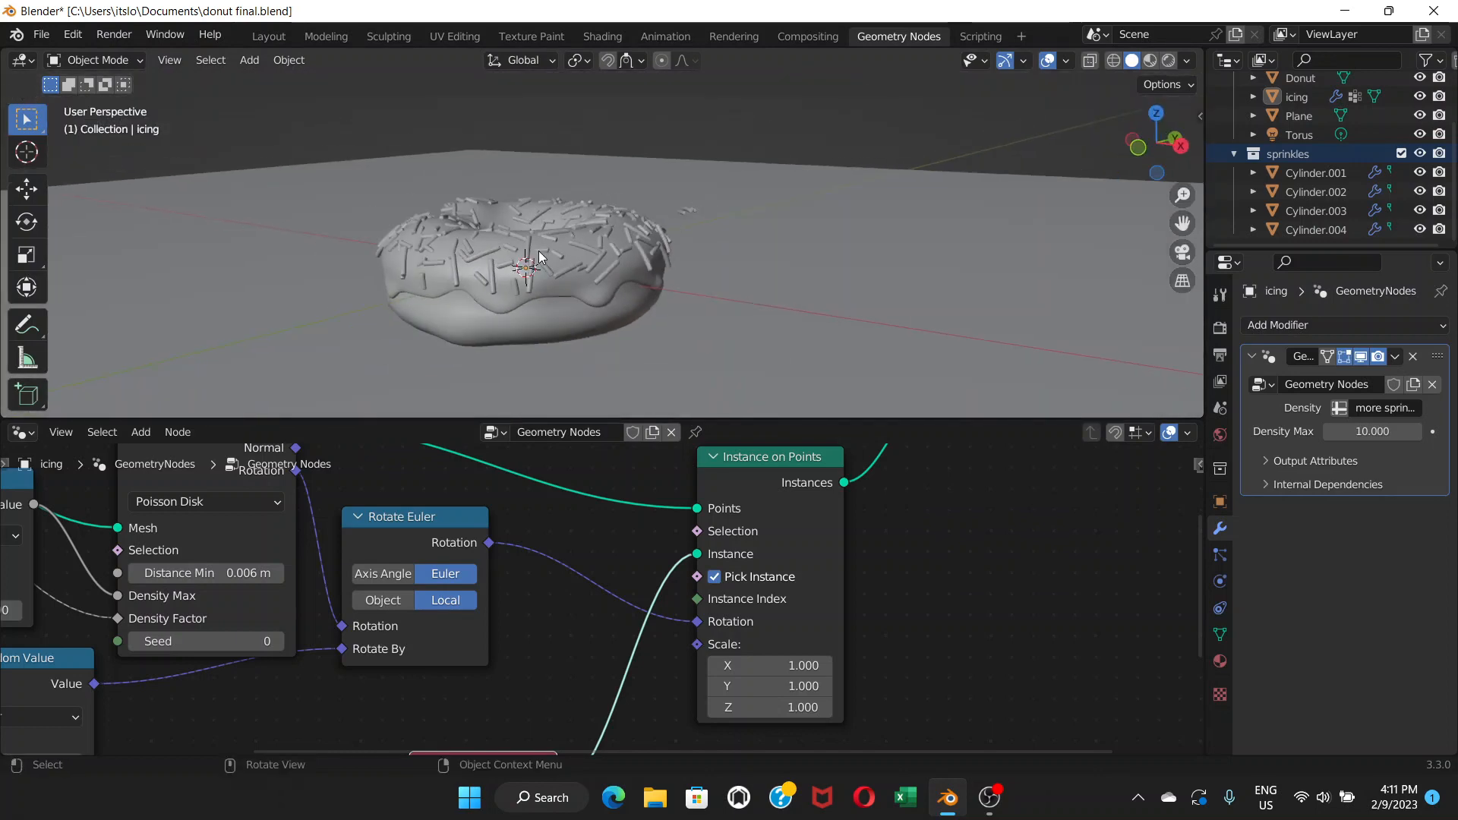
middle_click_drag(539, 250, 554, 232)
left_click(715, 580)
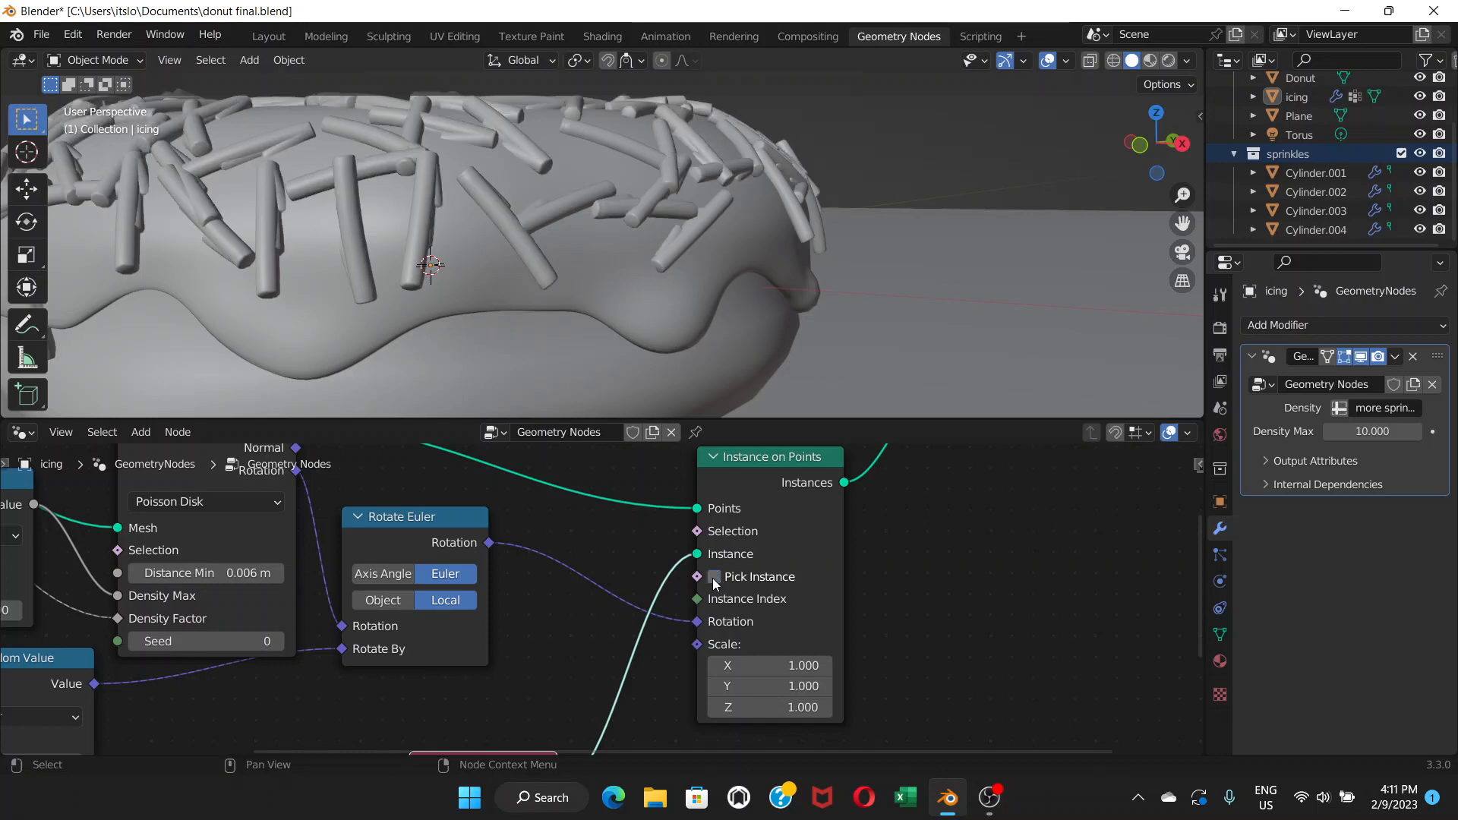
left_click(715, 580)
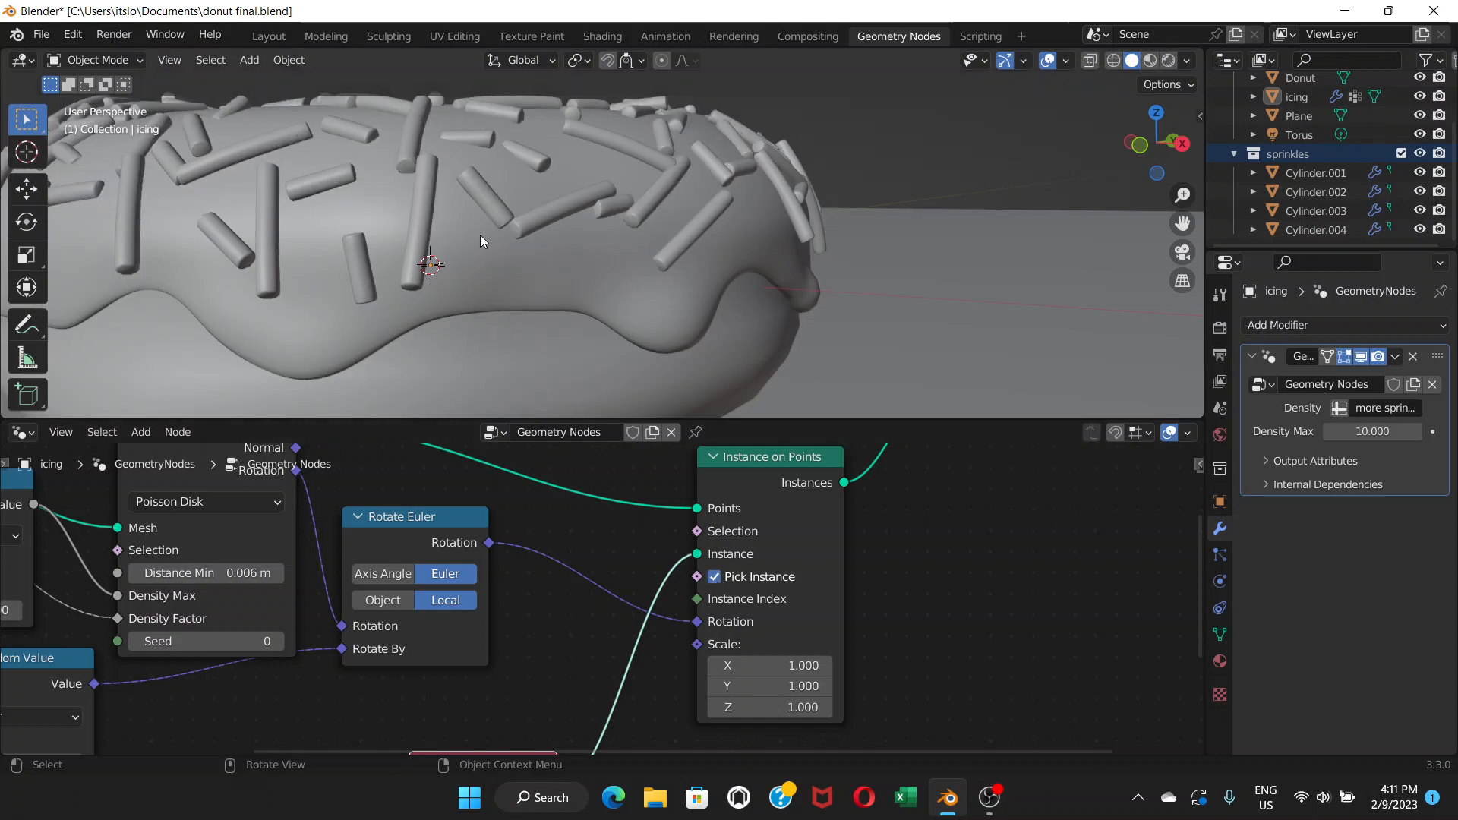
scroll(458, 278, "down", 6)
middle_click_drag(458, 275, 496, 256)
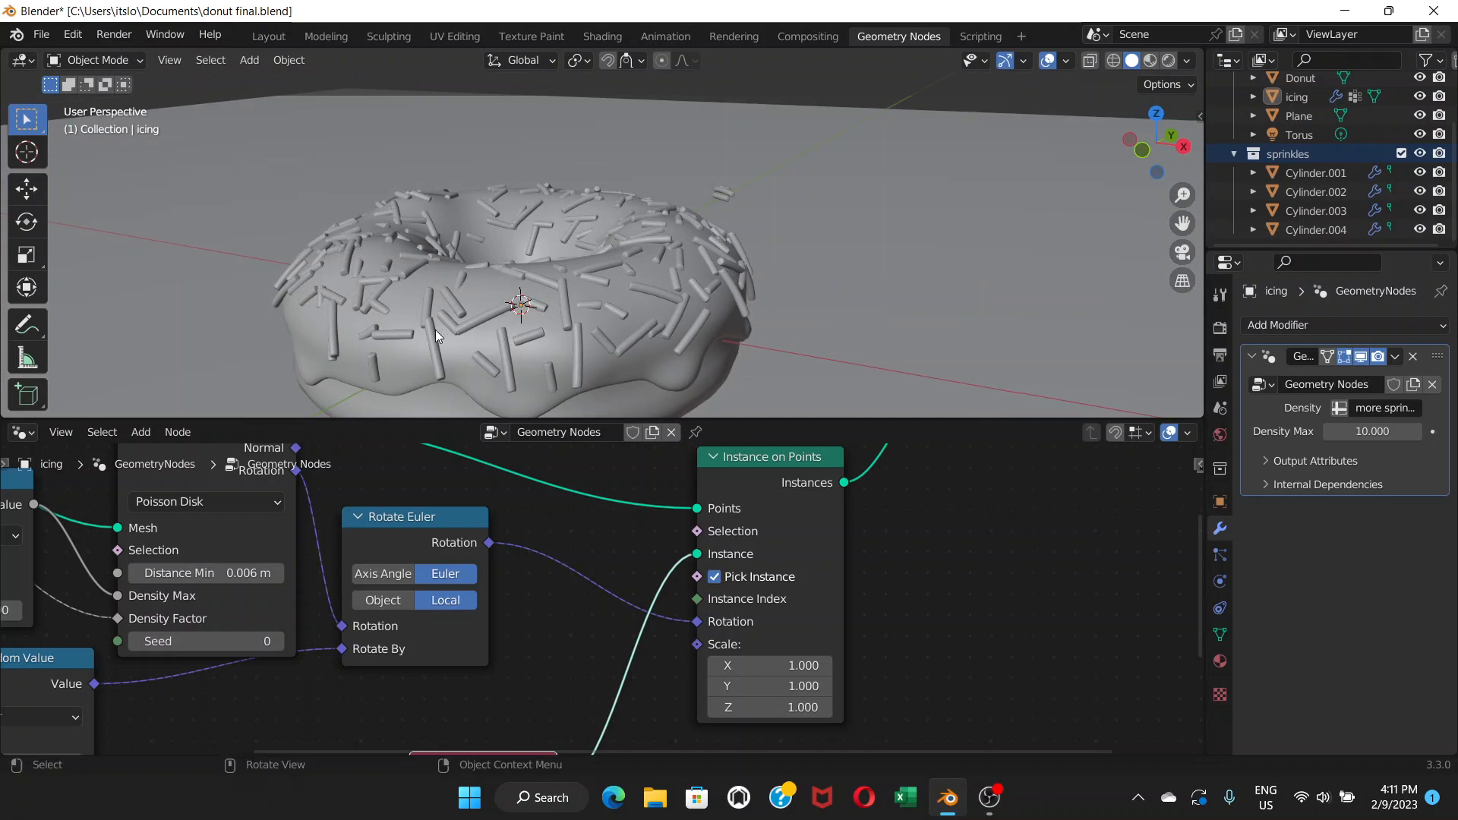
scroll(486, 349, "up", 1)
scroll(477, 331, "up", 4)
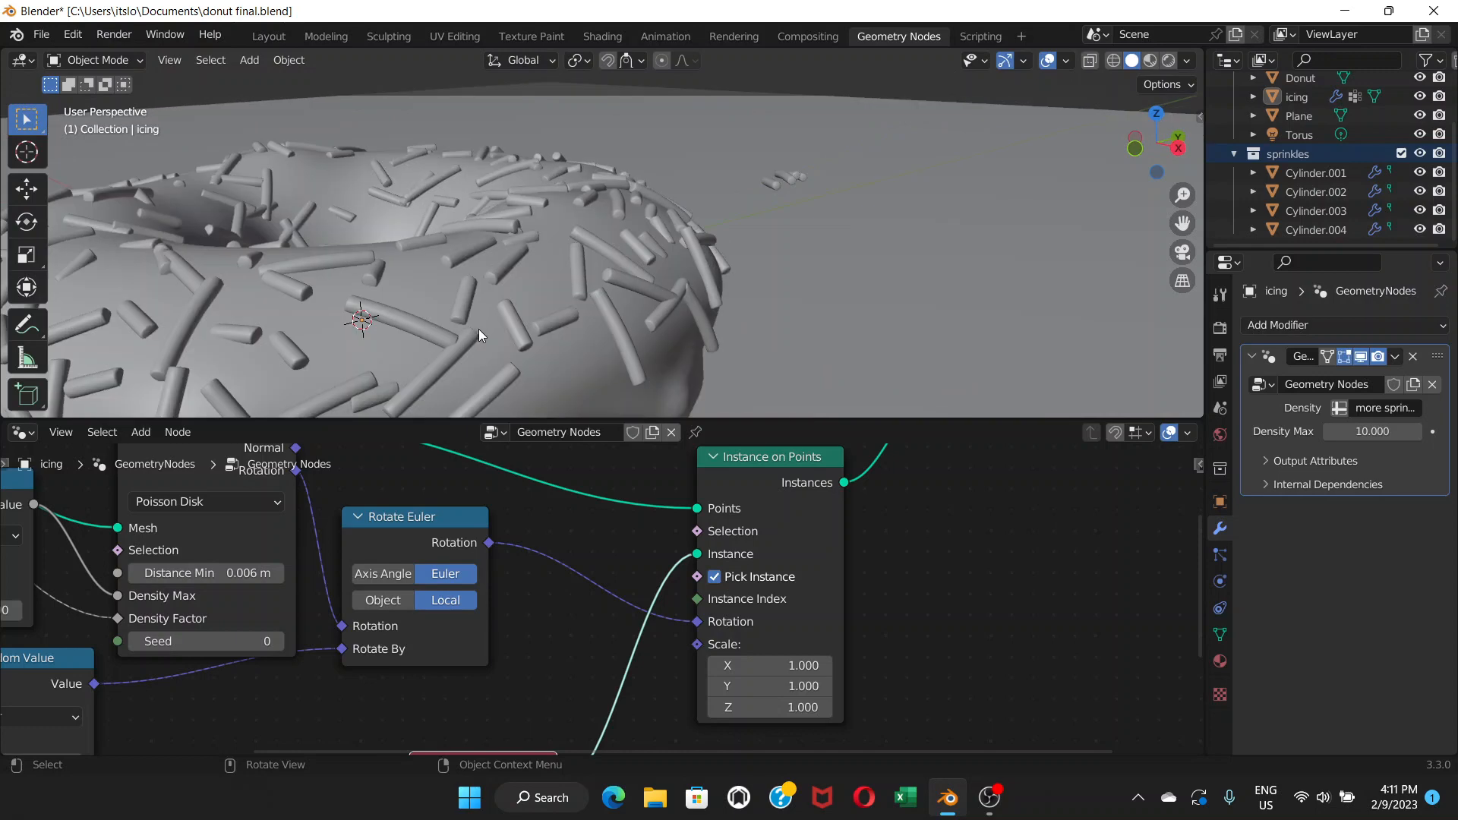
scroll(478, 330, "down", 3)
scroll(478, 329, "down", 3)
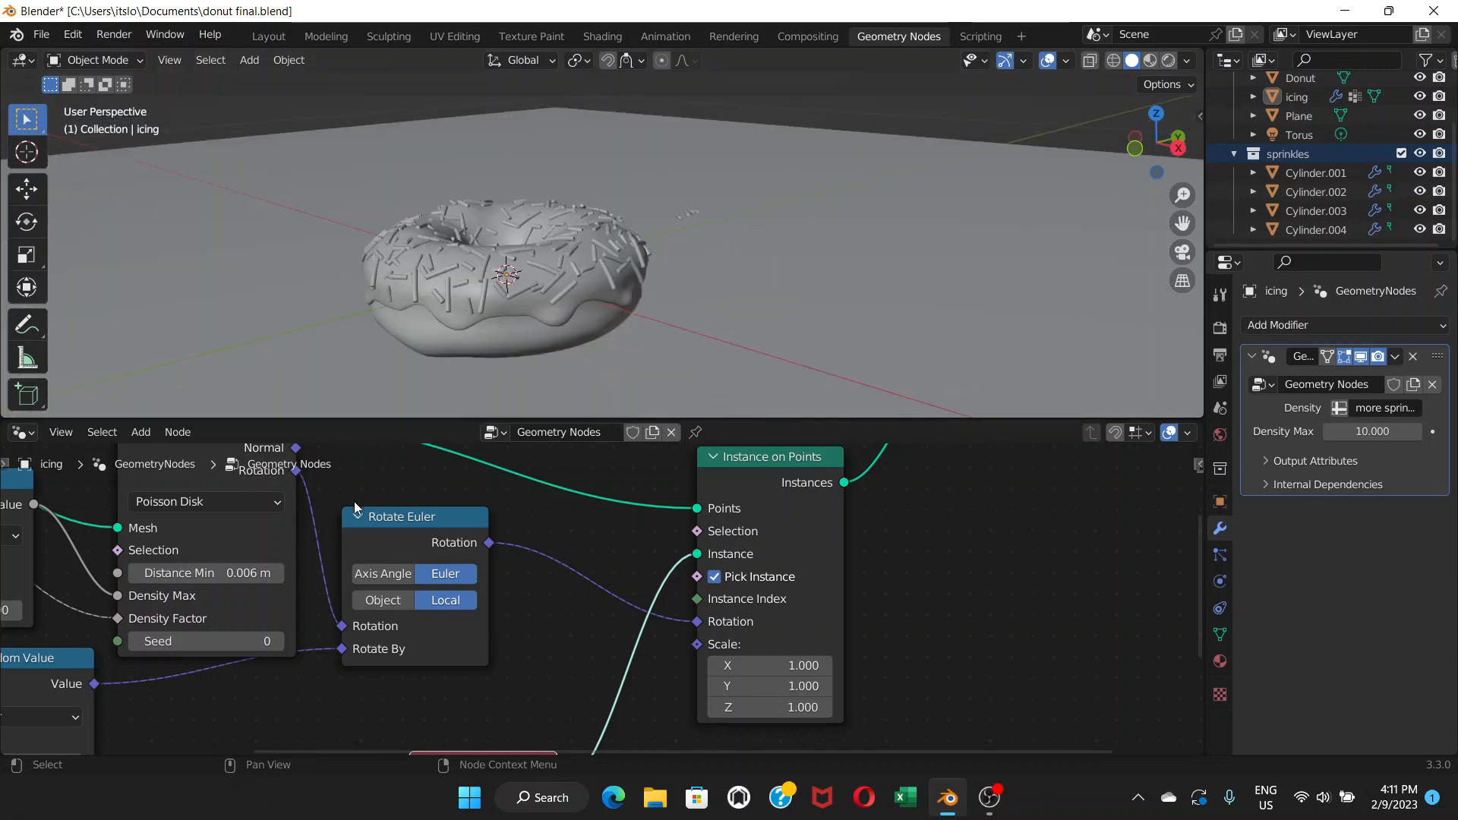
Set the second value of the Add node feeding Density Max to 40000 to increase the sprinkle density
middle_click_drag(389, 476, 641, 469)
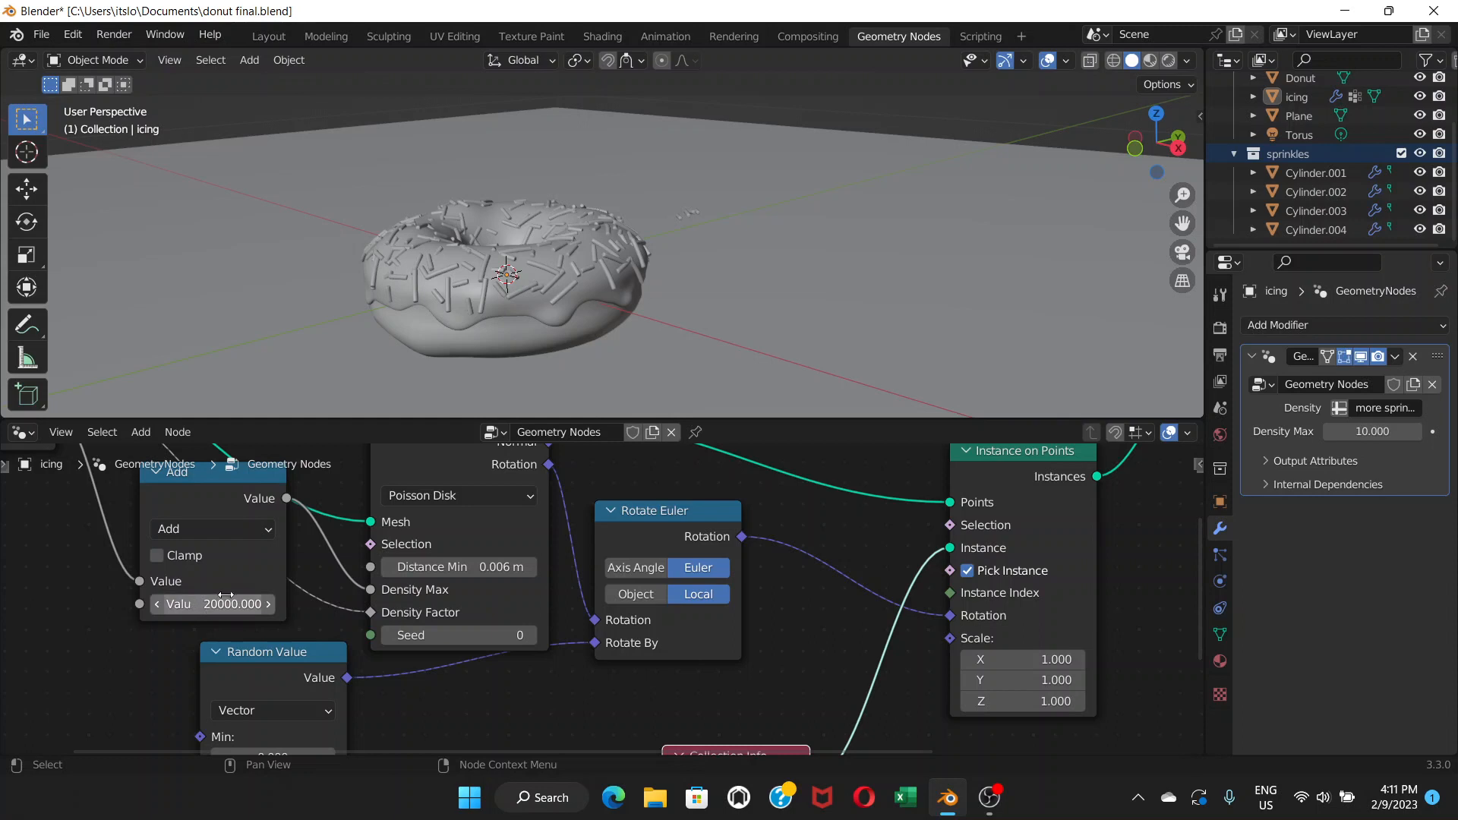
middle_click_drag(253, 573, 458, 608)
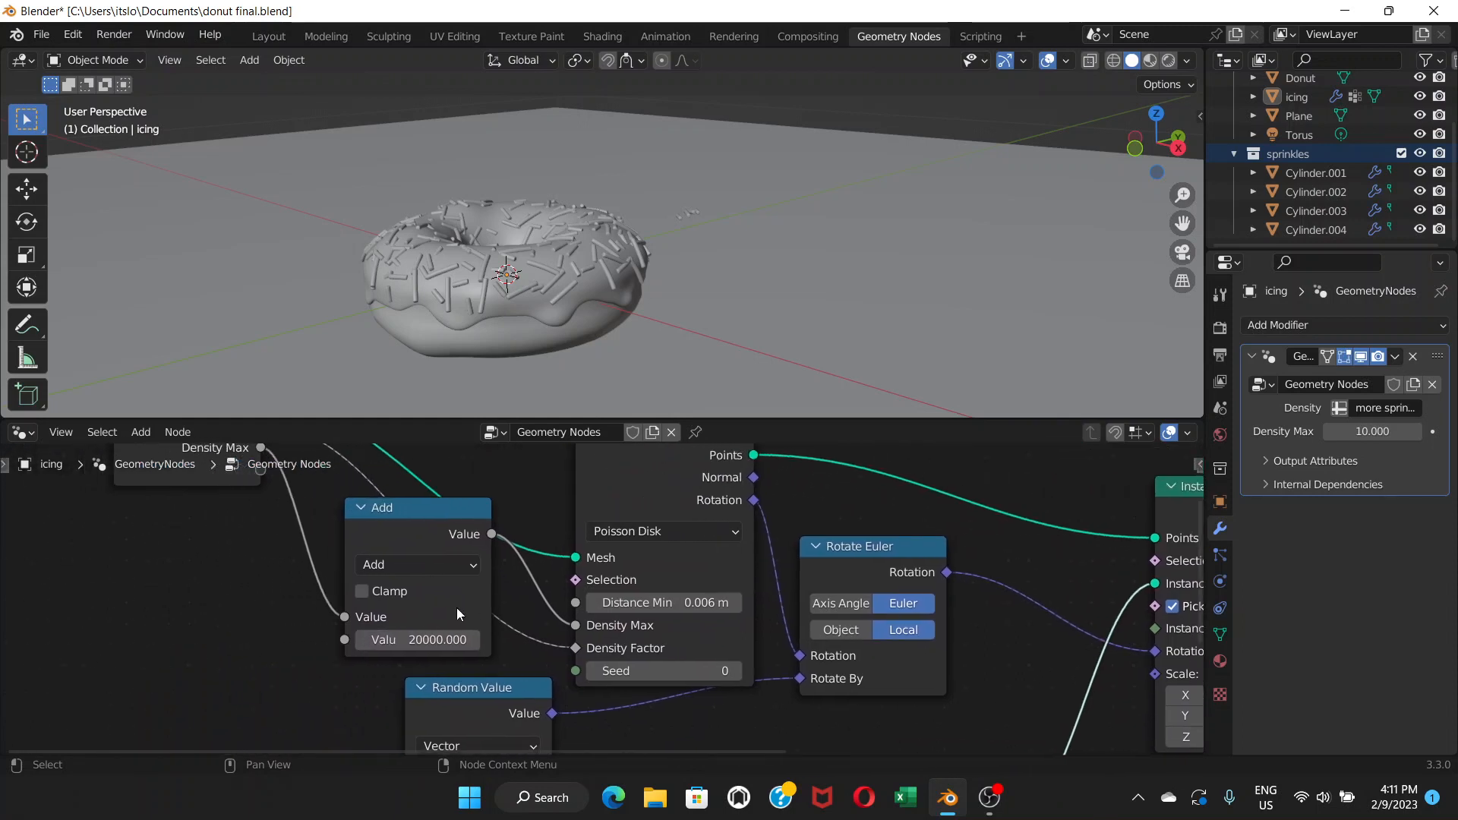
left_click(424, 640)
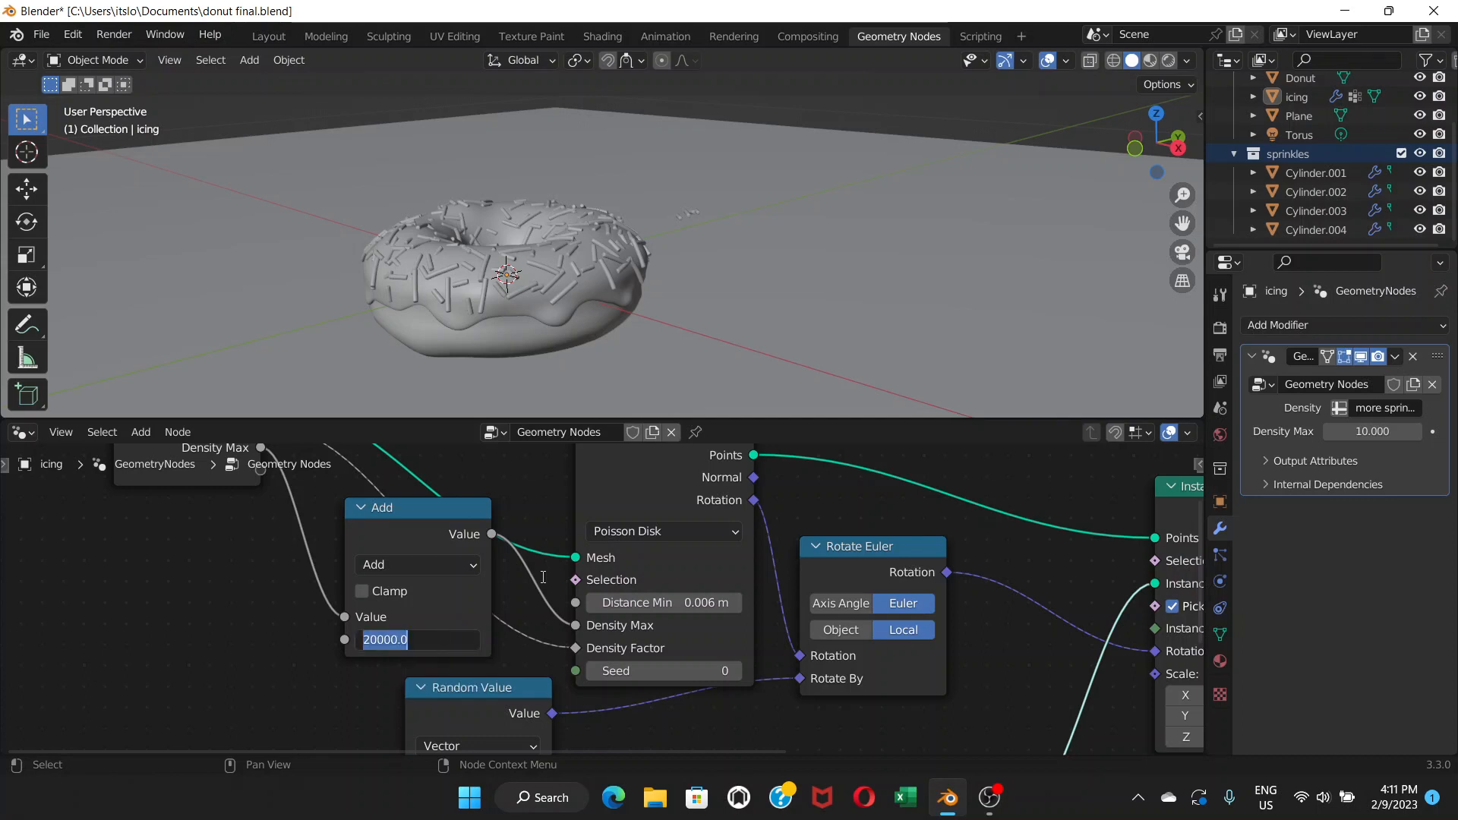
type("40000")
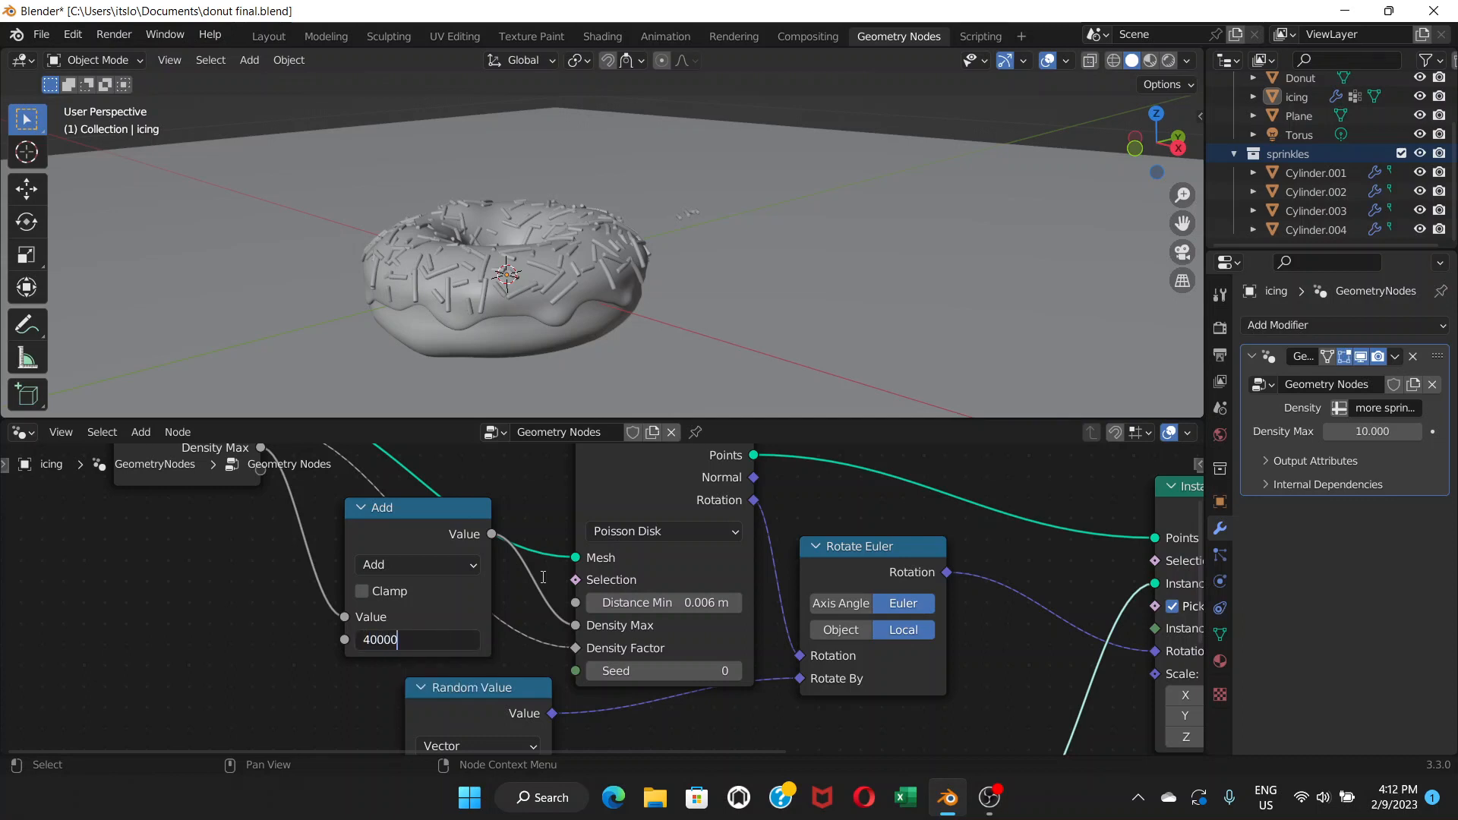
key("Return")
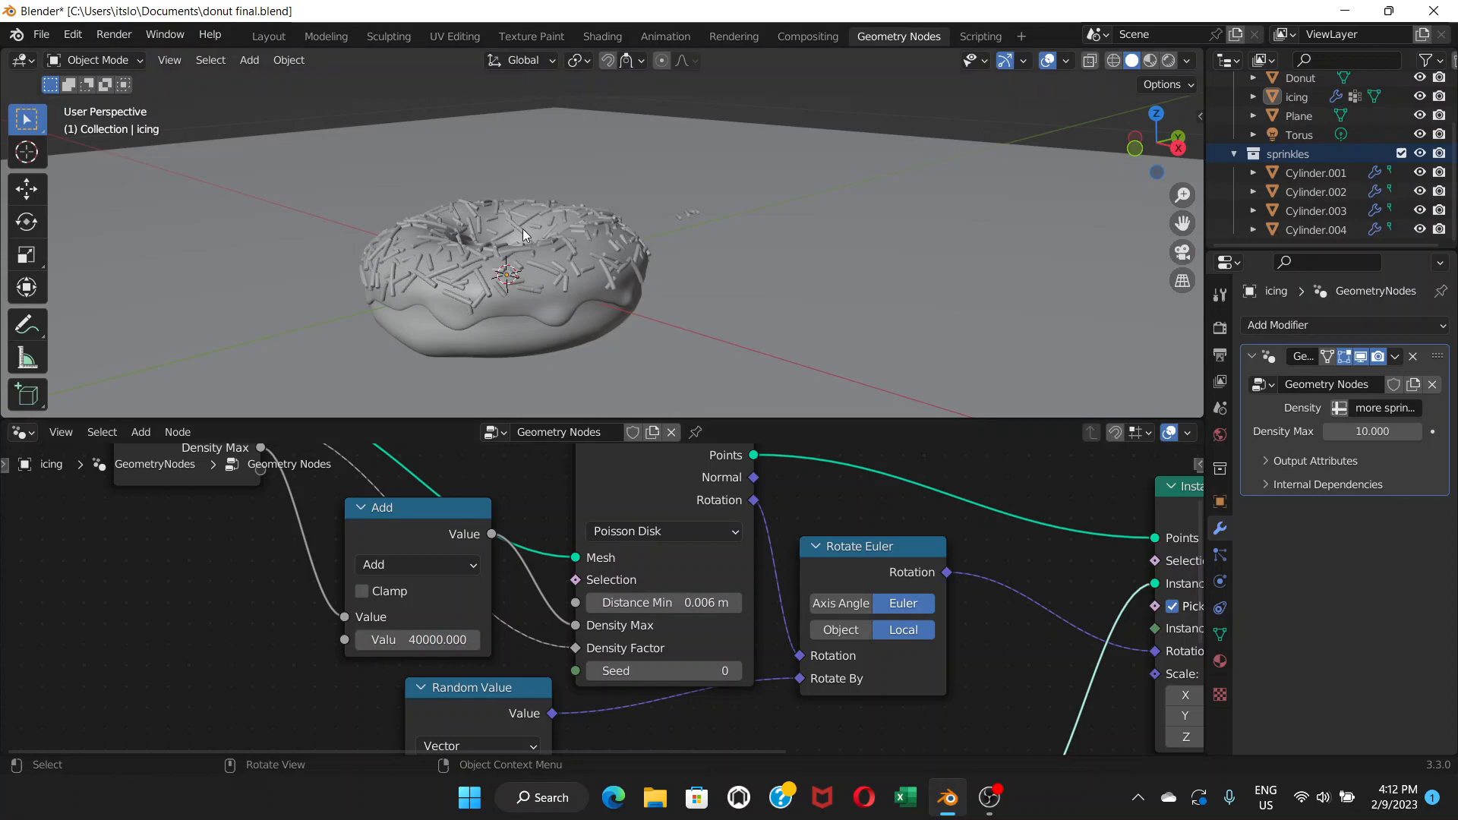
scroll(530, 256, "up", 5)
middle_click_drag(530, 256, 466, 289)
scroll(549, 311, "down", 6)
scroll(562, 269, "up", 4)
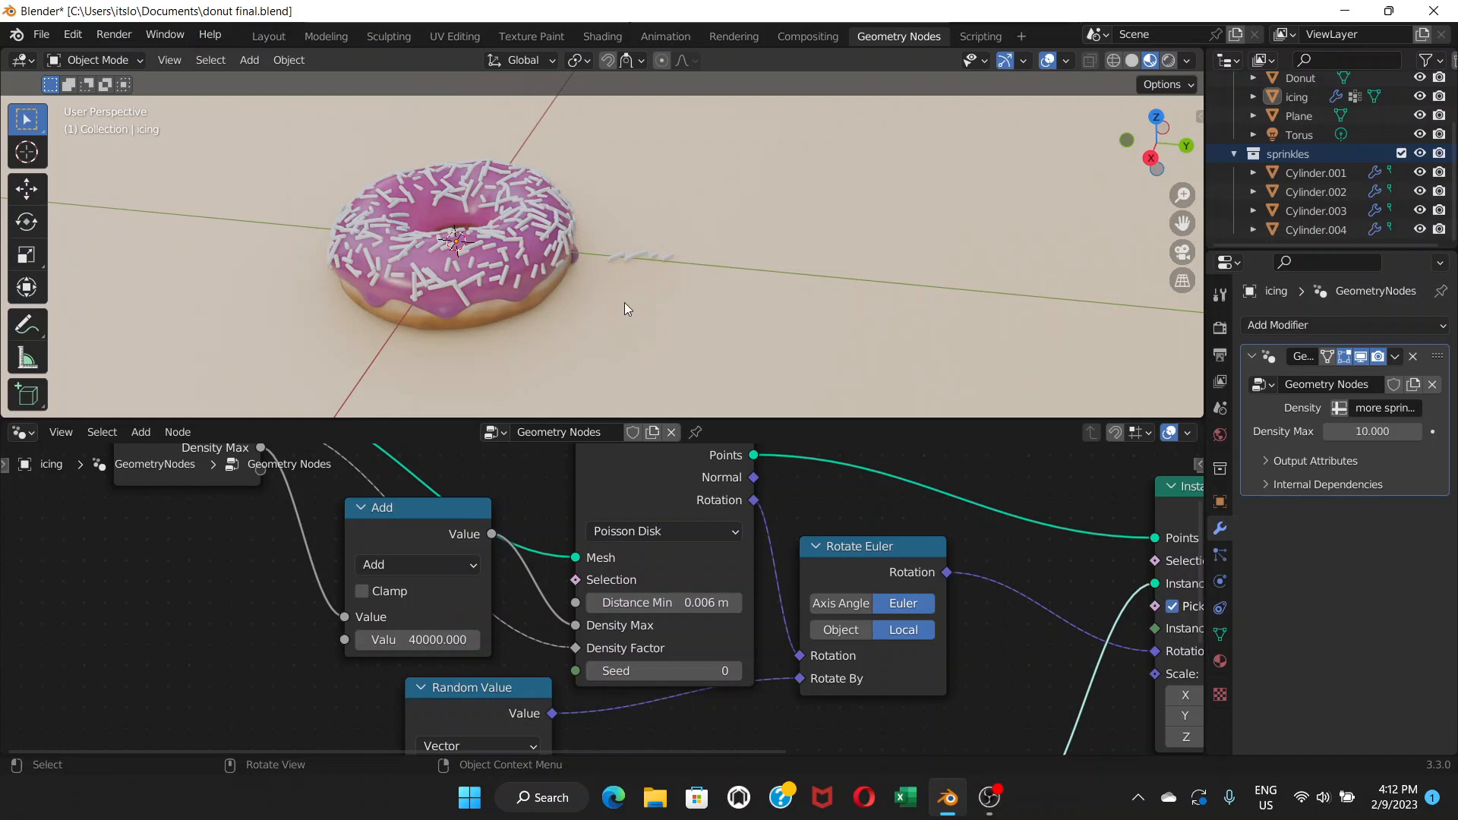
Link the materials of the four loose sprinkles beside the donut, with Cylinder.001 as the active object
scroll(624, 302, "up", 5)
middle_click_drag(639, 284, 621, 263)
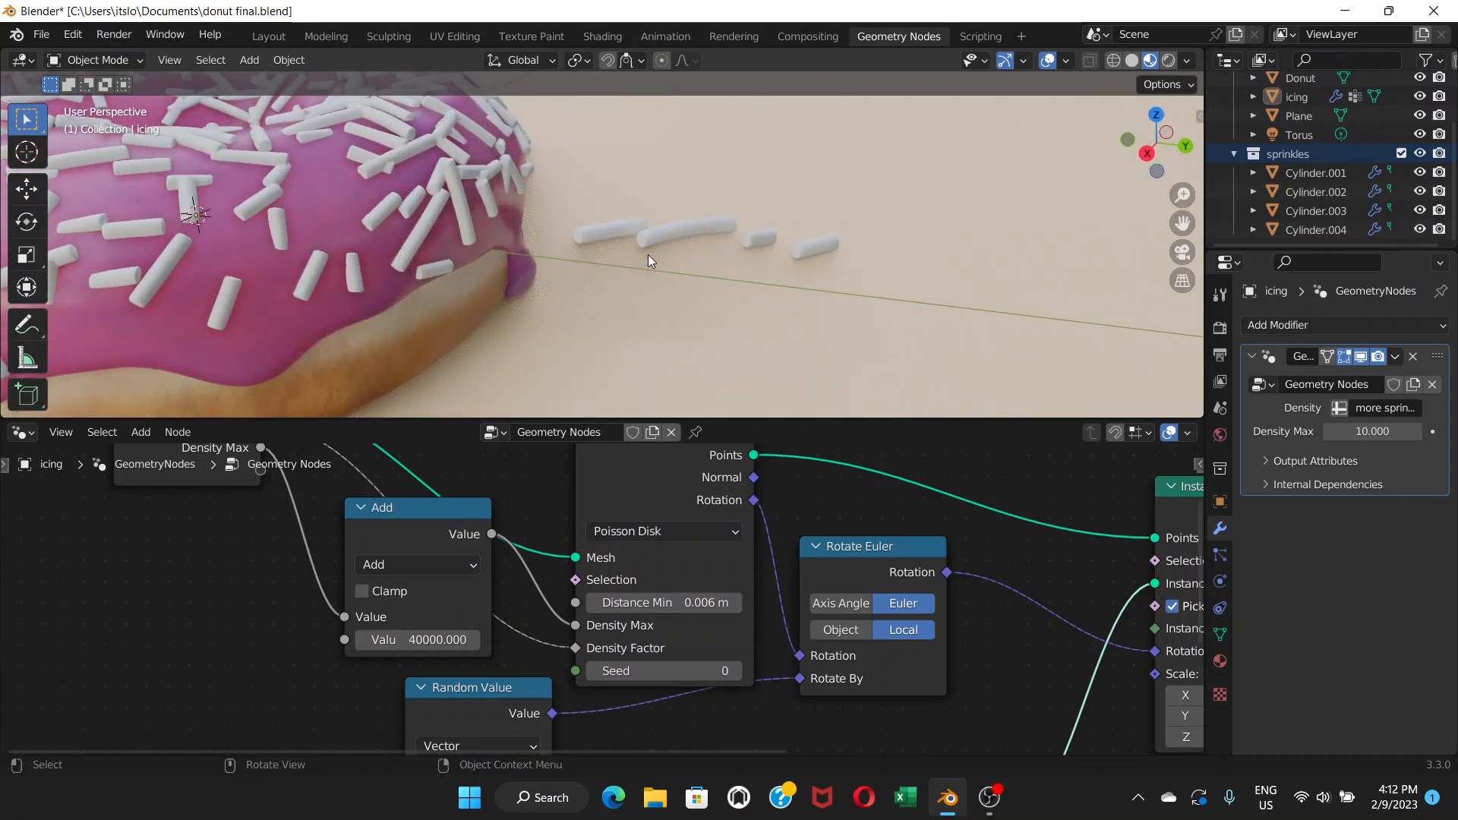
left_click(677, 234)
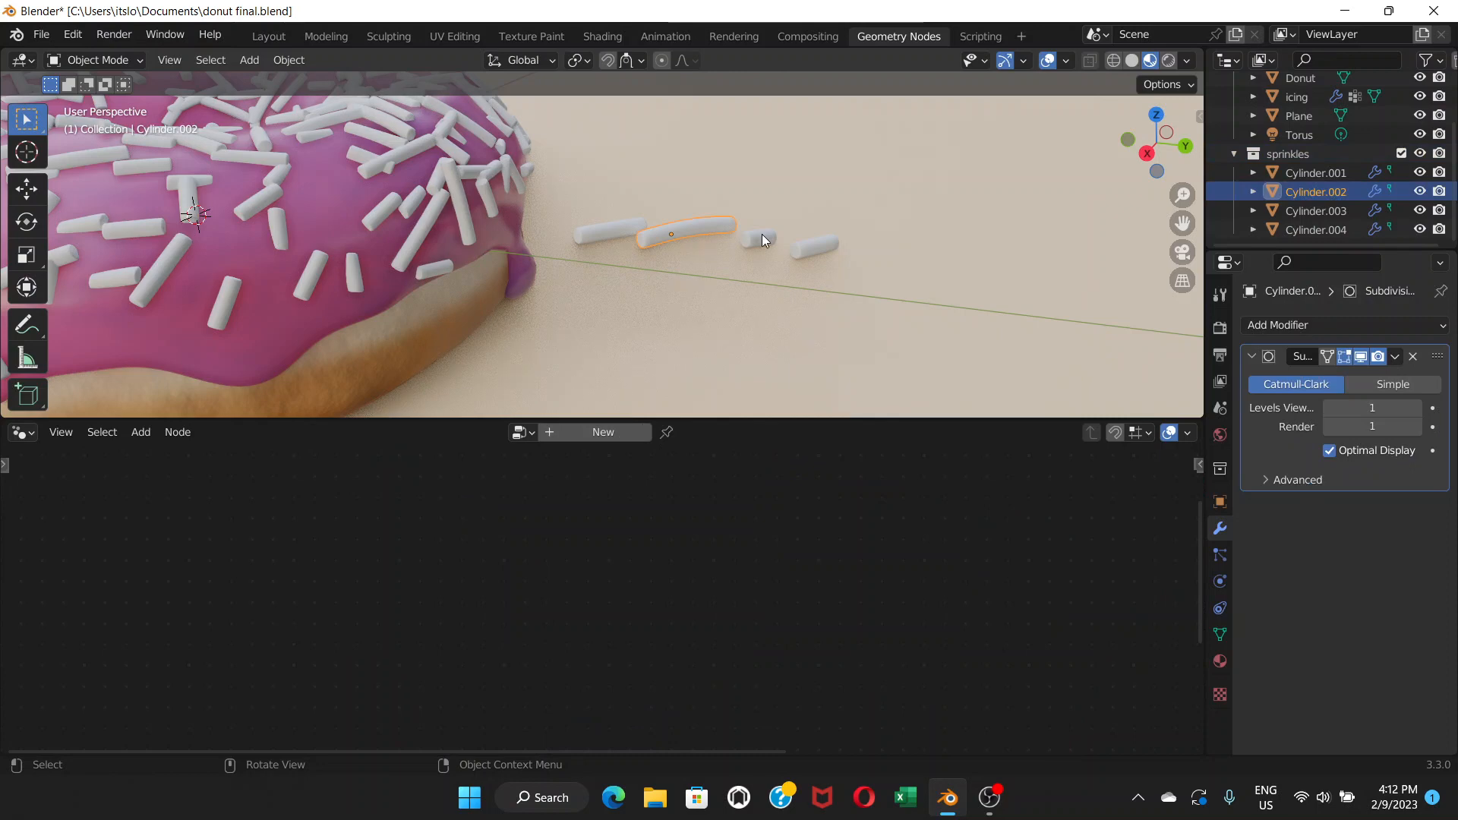
left_click(760, 236)
left_click(683, 228)
scroll(562, 257, "down", 3)
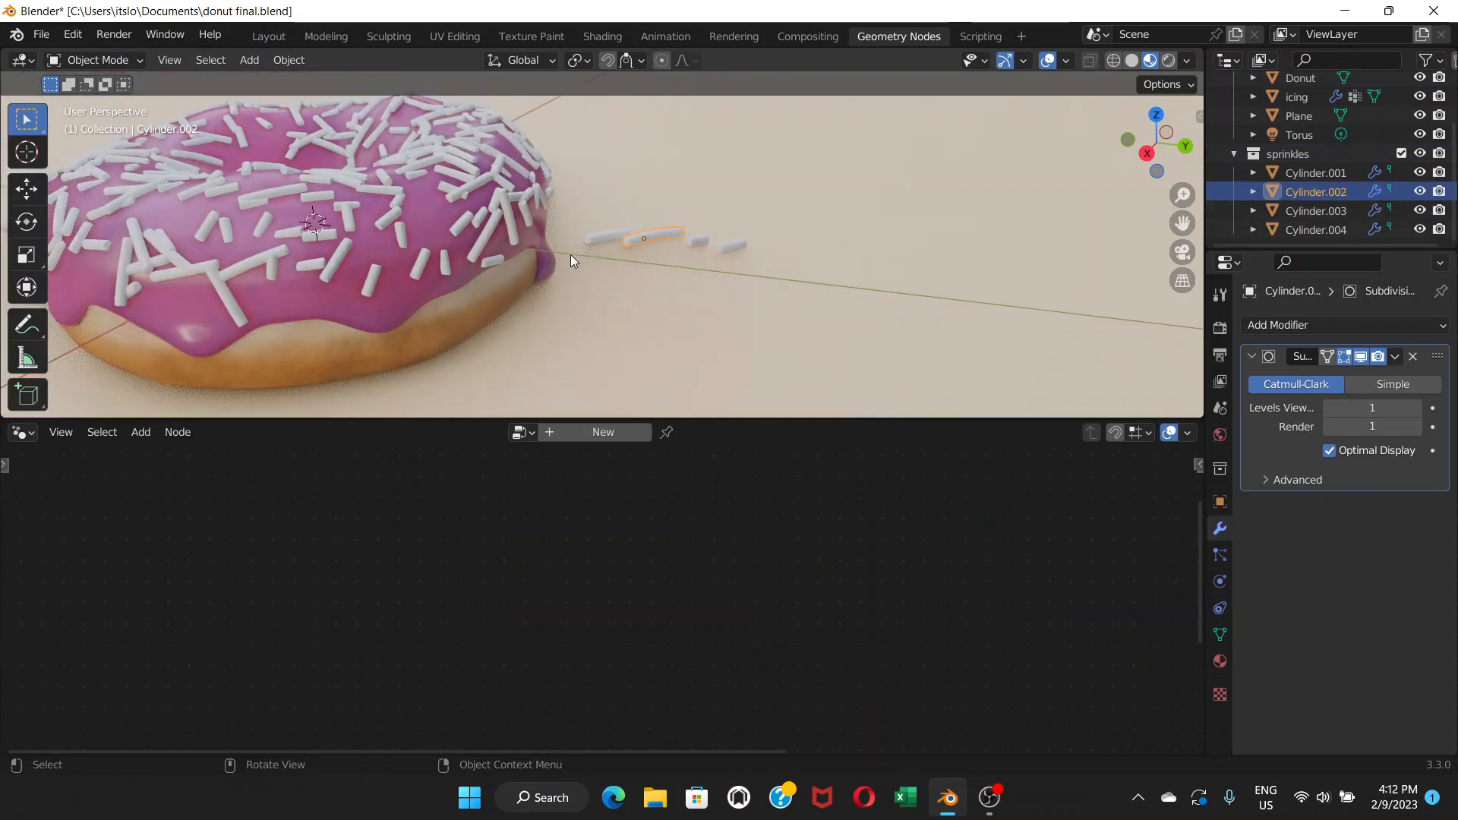
scroll(640, 243, "up", 3)
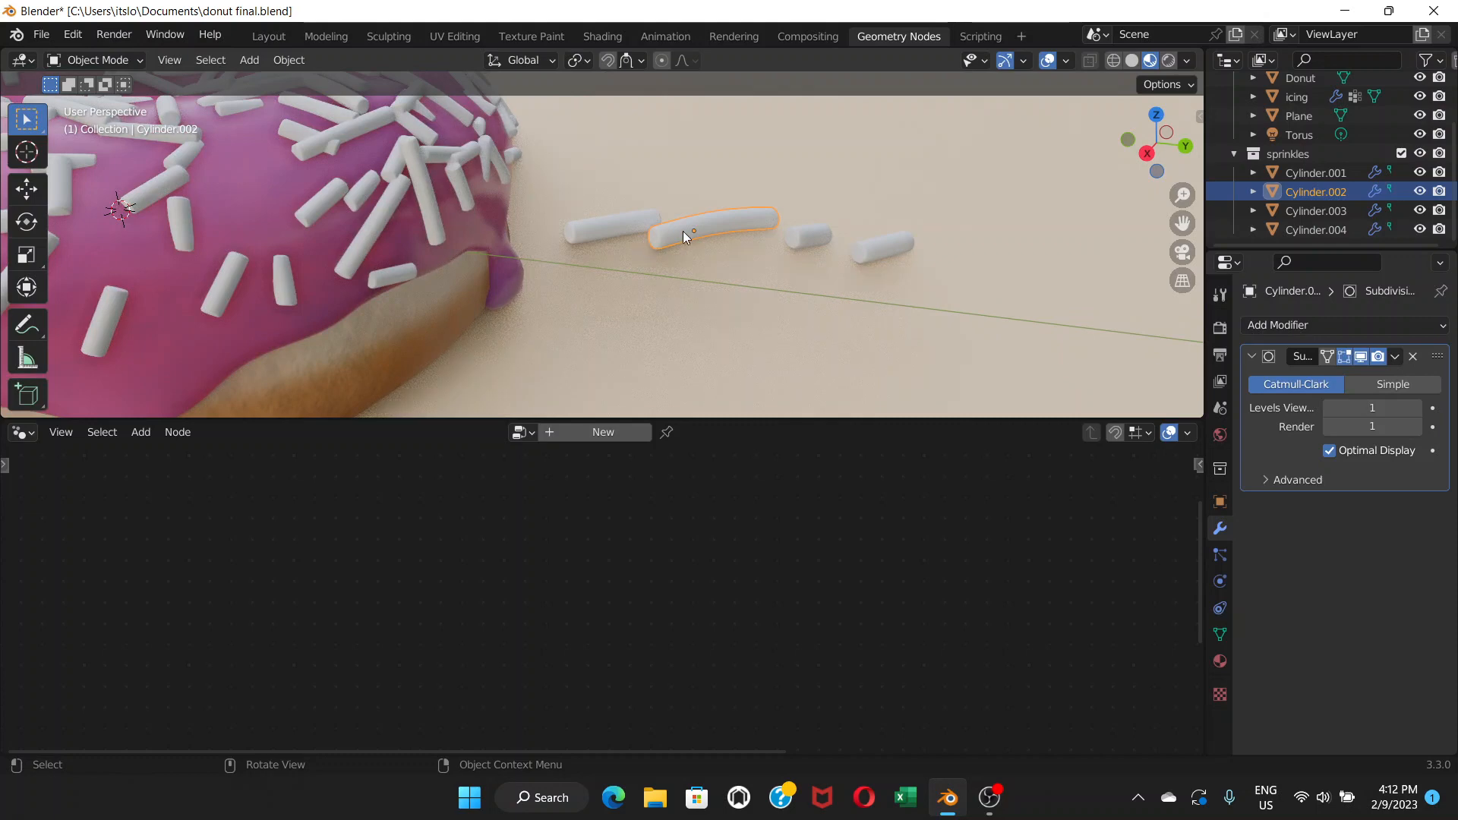
scroll(640, 240, "down", 4)
scroll(624, 254, "up", 2)
left_click(814, 235, "shift")
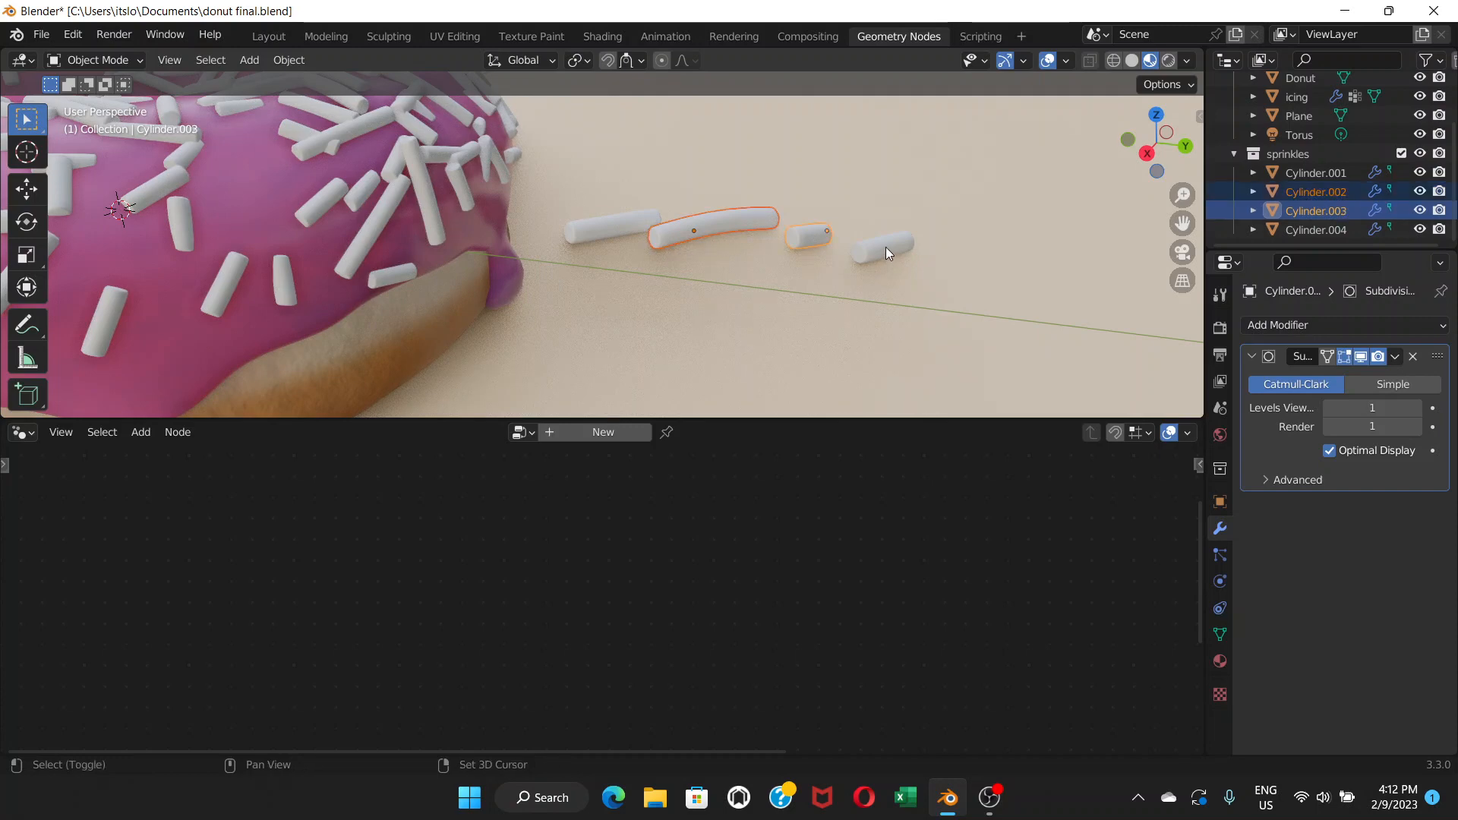
left_click(886, 247, "shift")
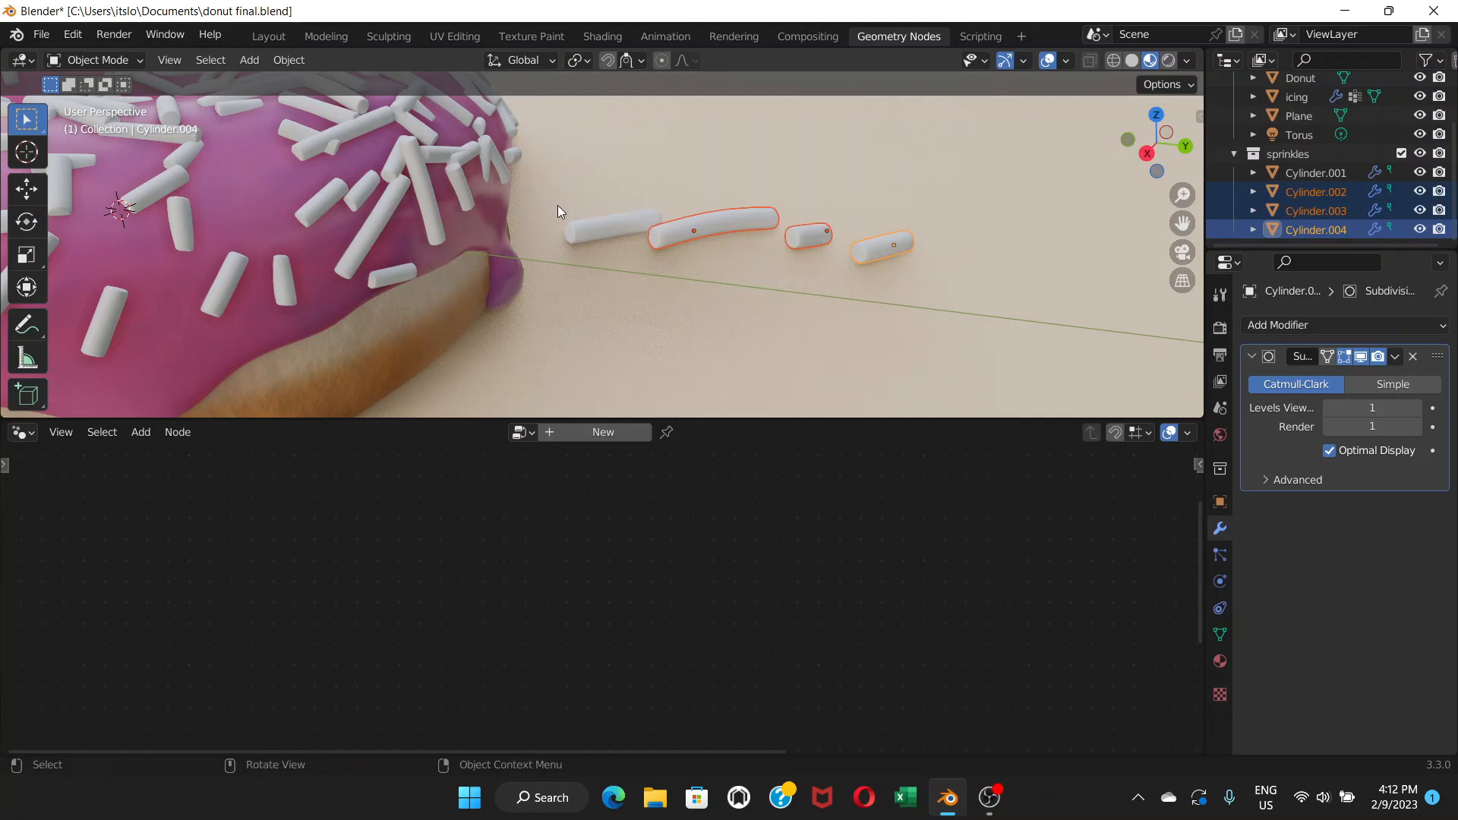
left_click(593, 230, "shift")
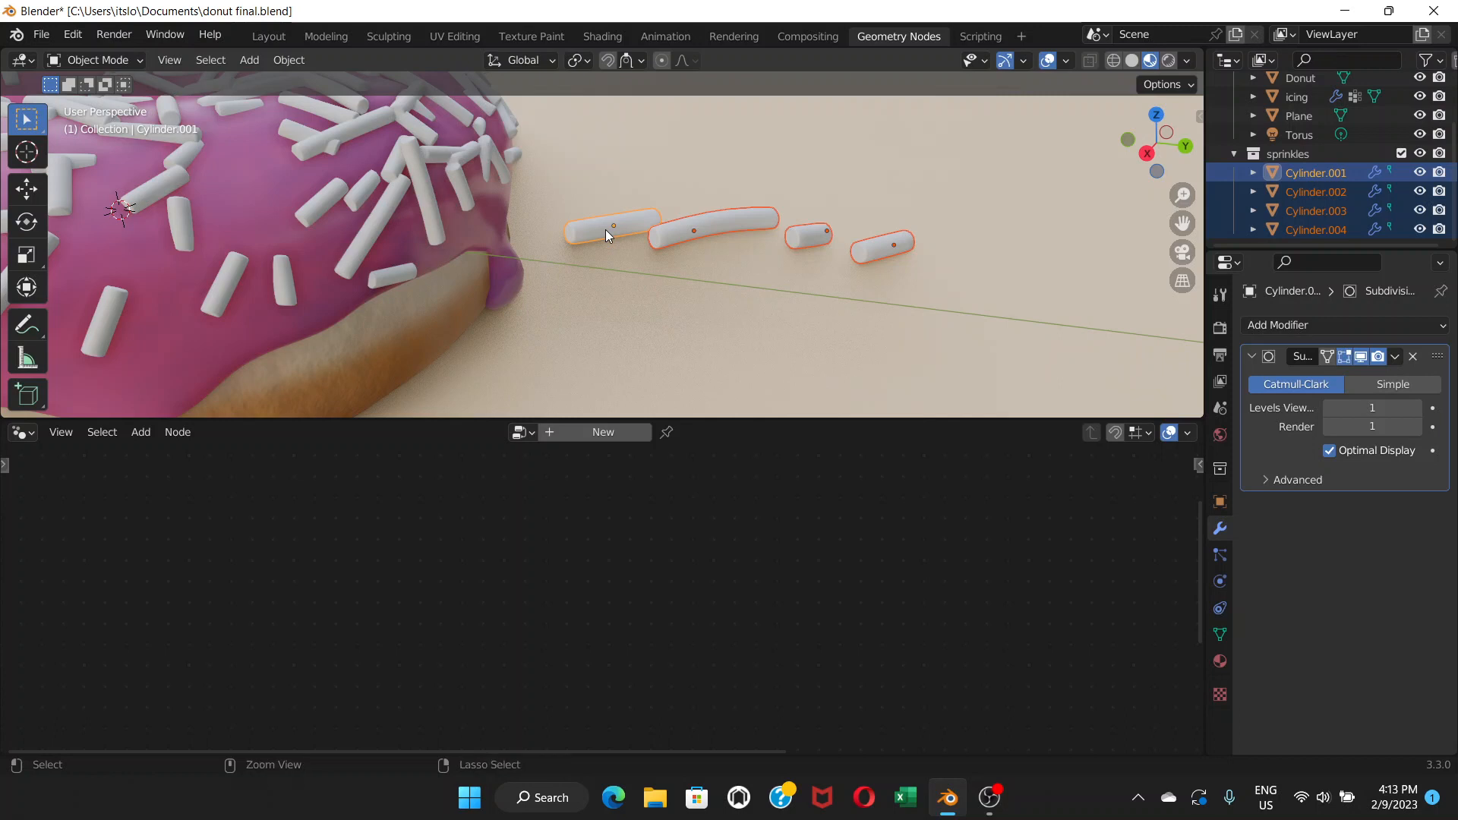
key("ctrl+l")
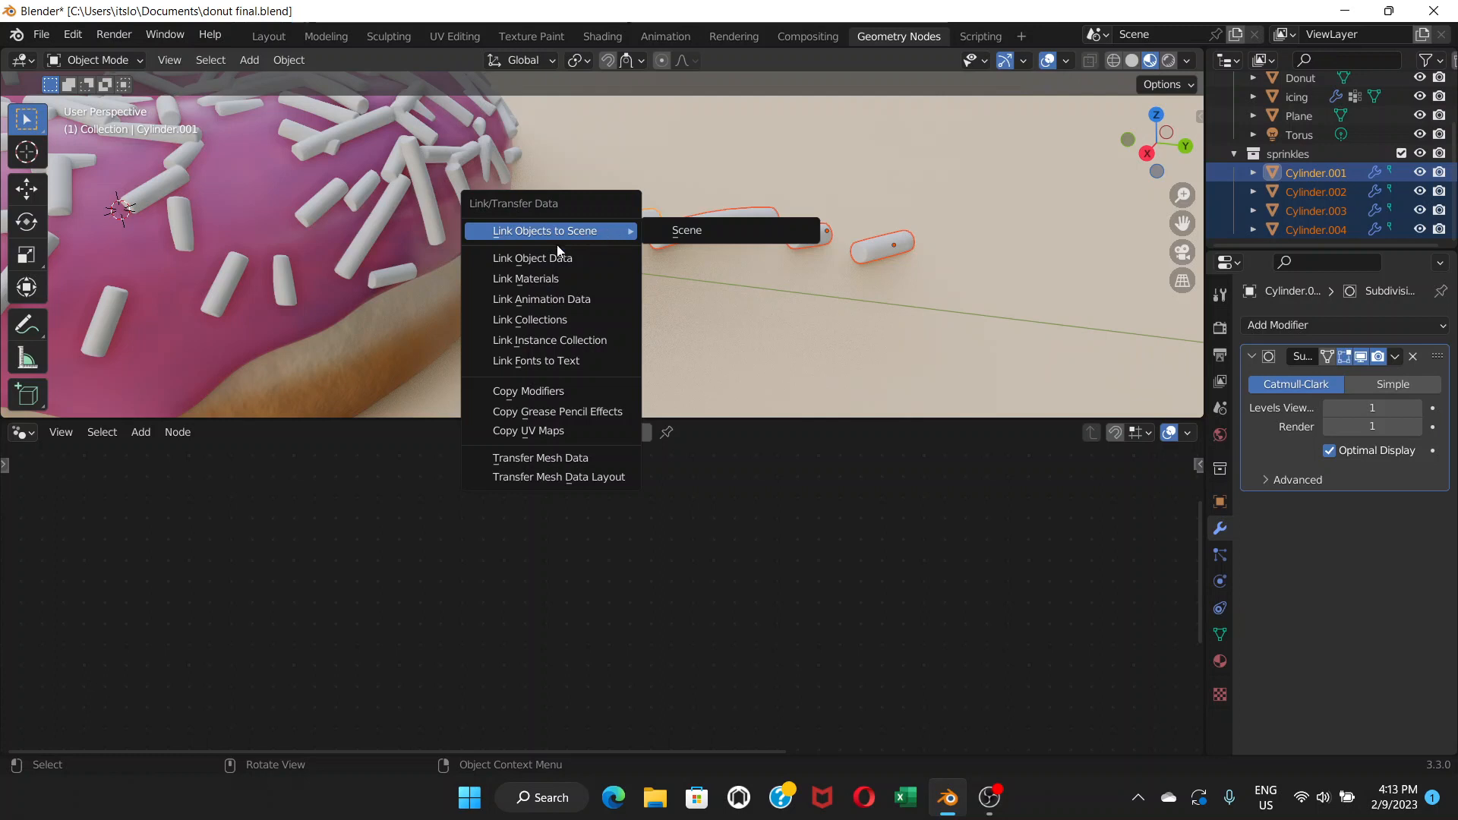
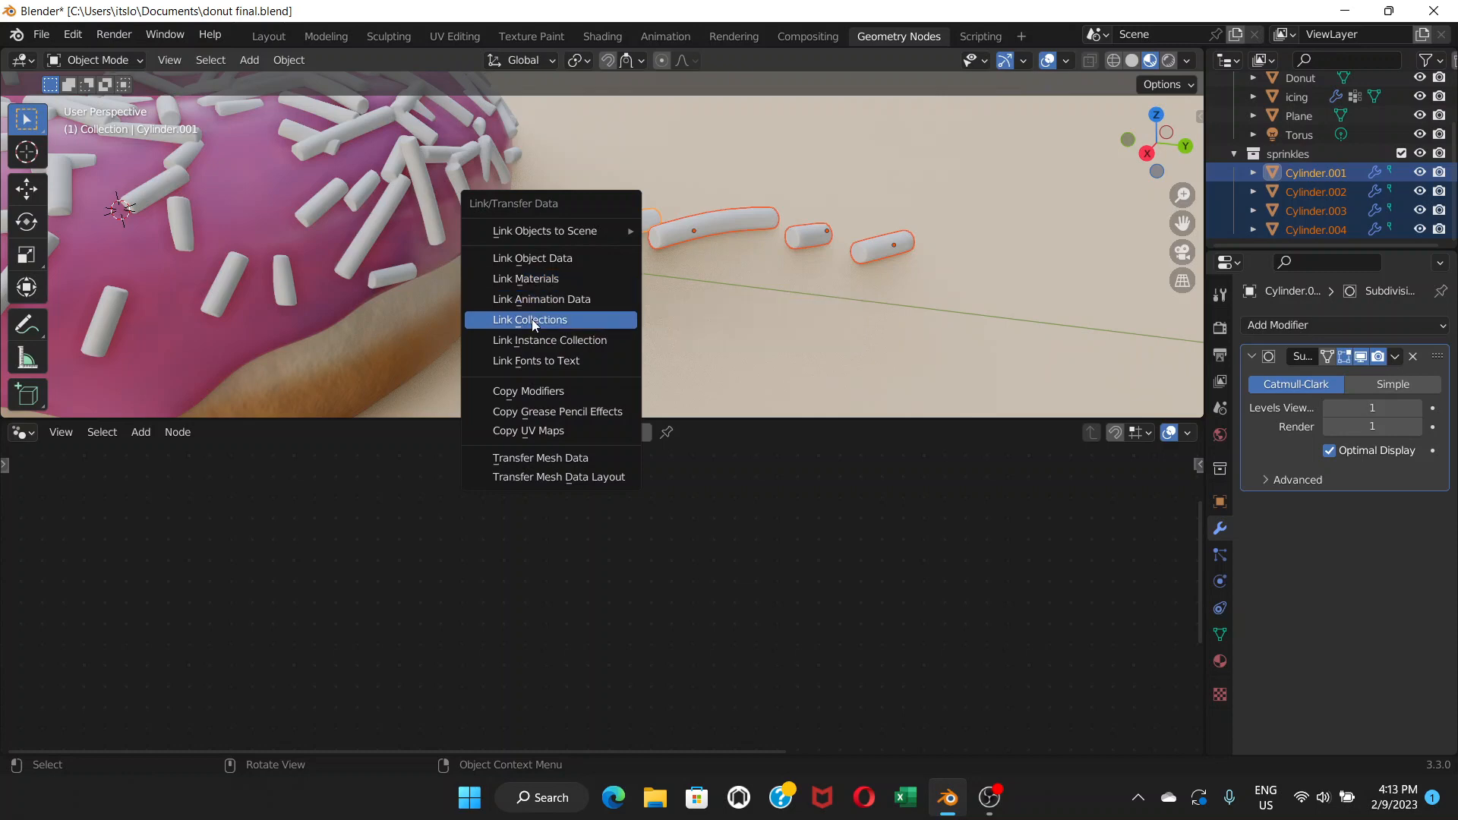
left_click(535, 280)
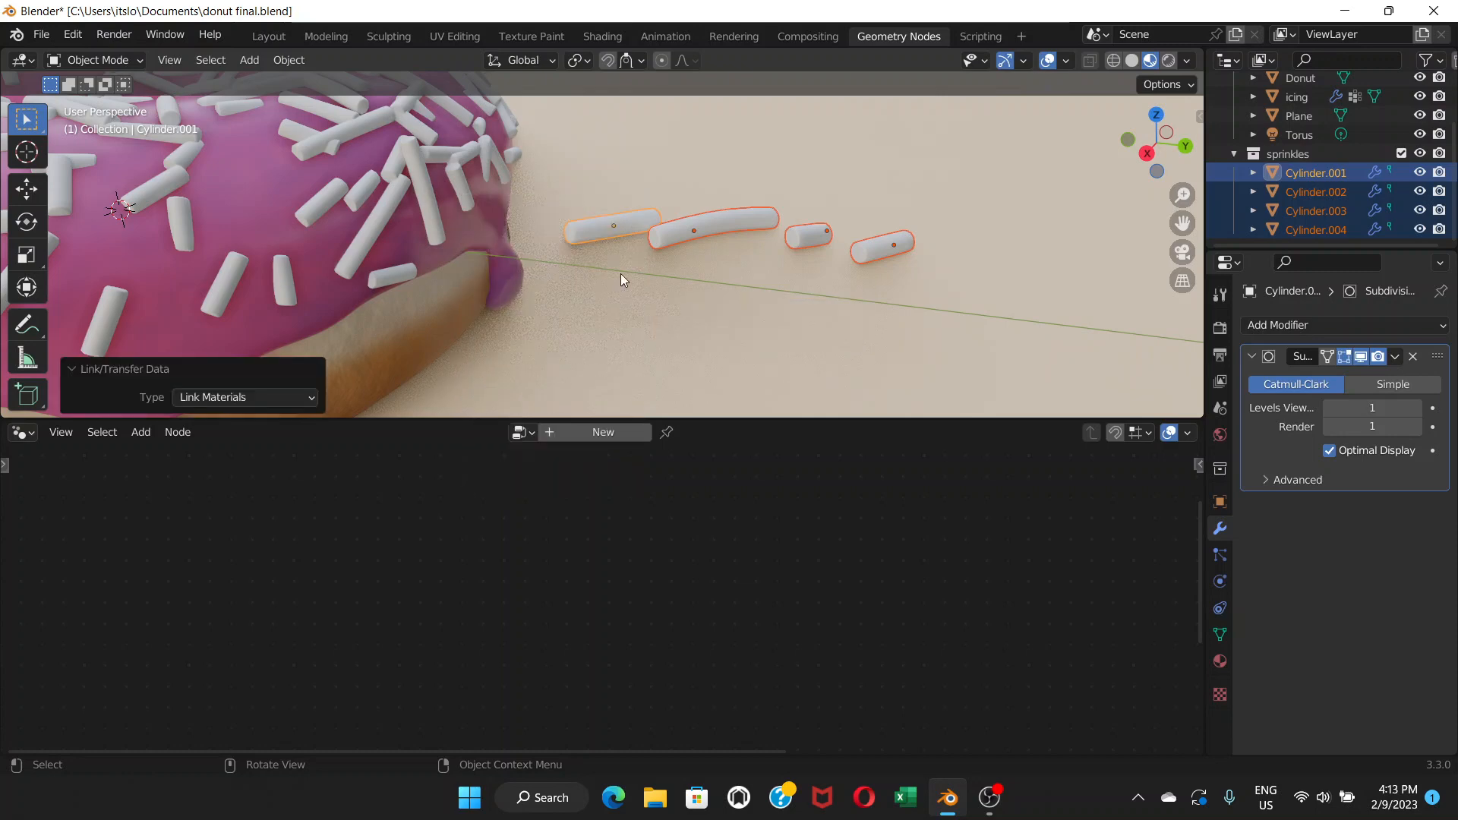
Select only the loose sprinkle nearest the donut, Cylinder.001, and switch to the Shading workspace
scroll(729, 292, "down", 2)
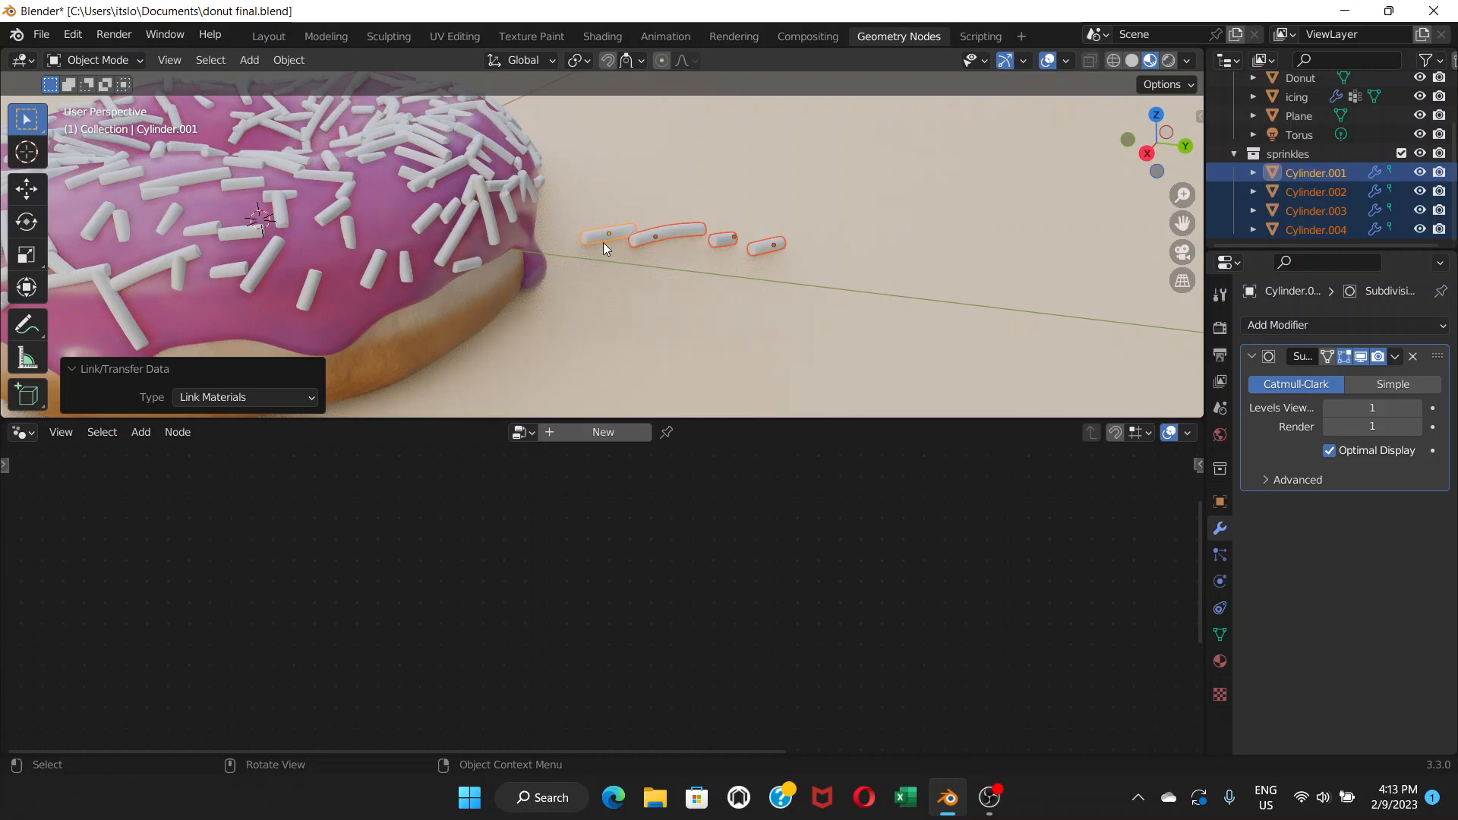
scroll(561, 256, "down", 4)
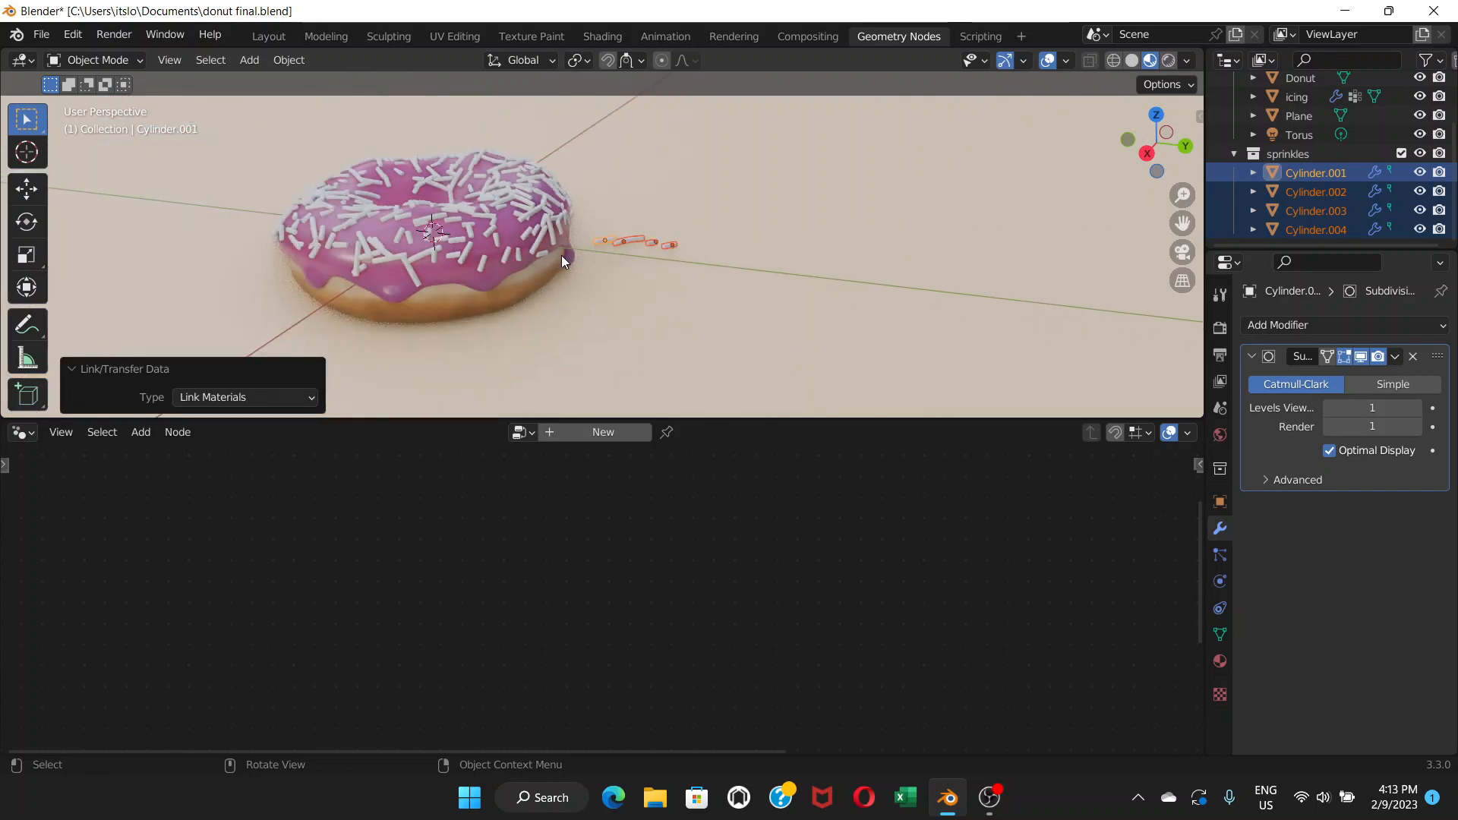
left_click(599, 240)
scroll(600, 240, "up", 5)
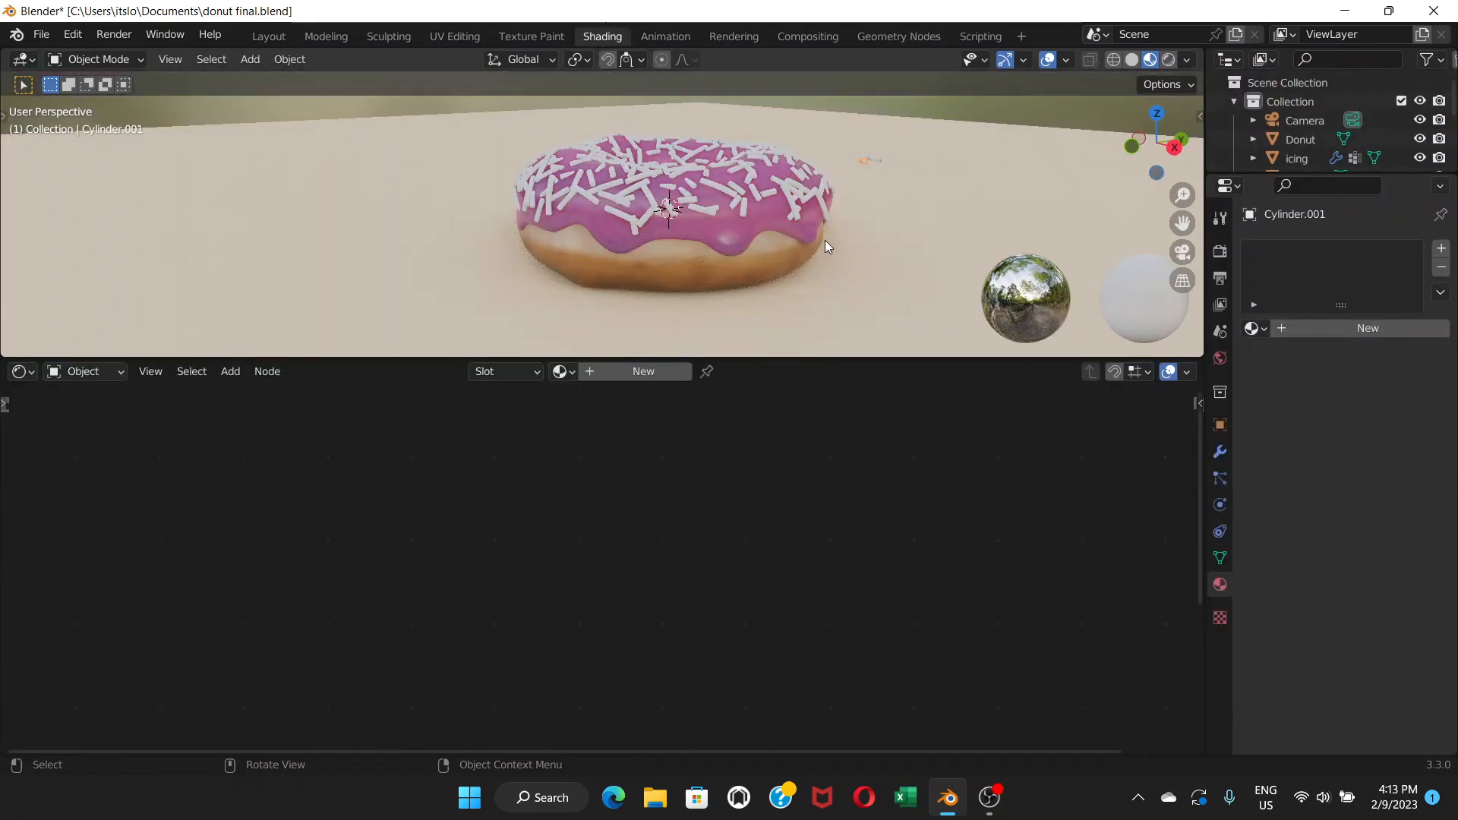
Examine the selected Cylinder.001 sprinkle beside the donut up close in the Shading workspace
middle_click_drag(855, 210, 754, 309)
middle_click_drag(747, 157, 690, 275, "shift")
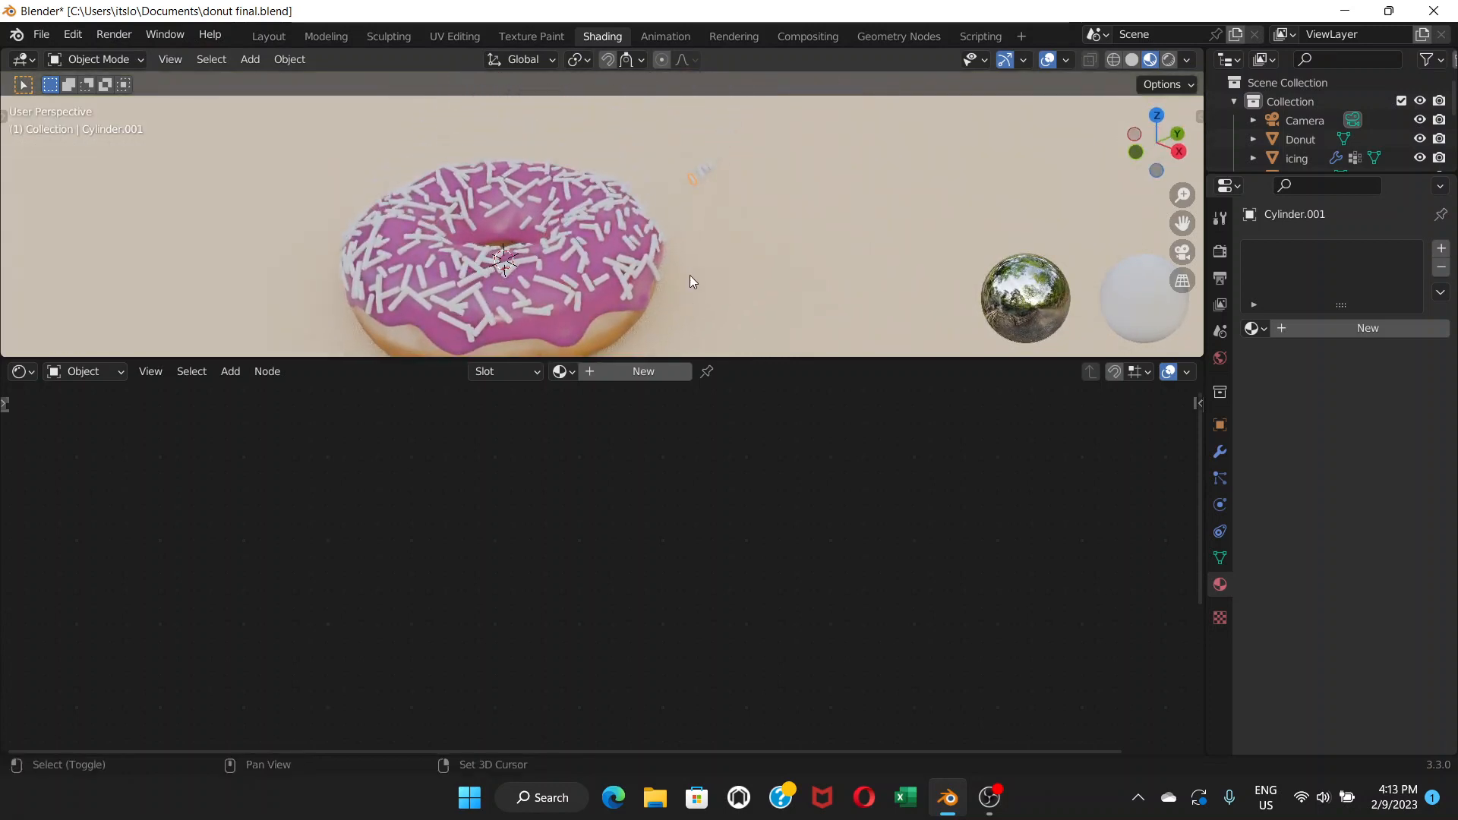
scroll(705, 205, "up", 3)
middle_click_drag(704, 205, 586, 225, "shift")
scroll(680, 184, "up", 3)
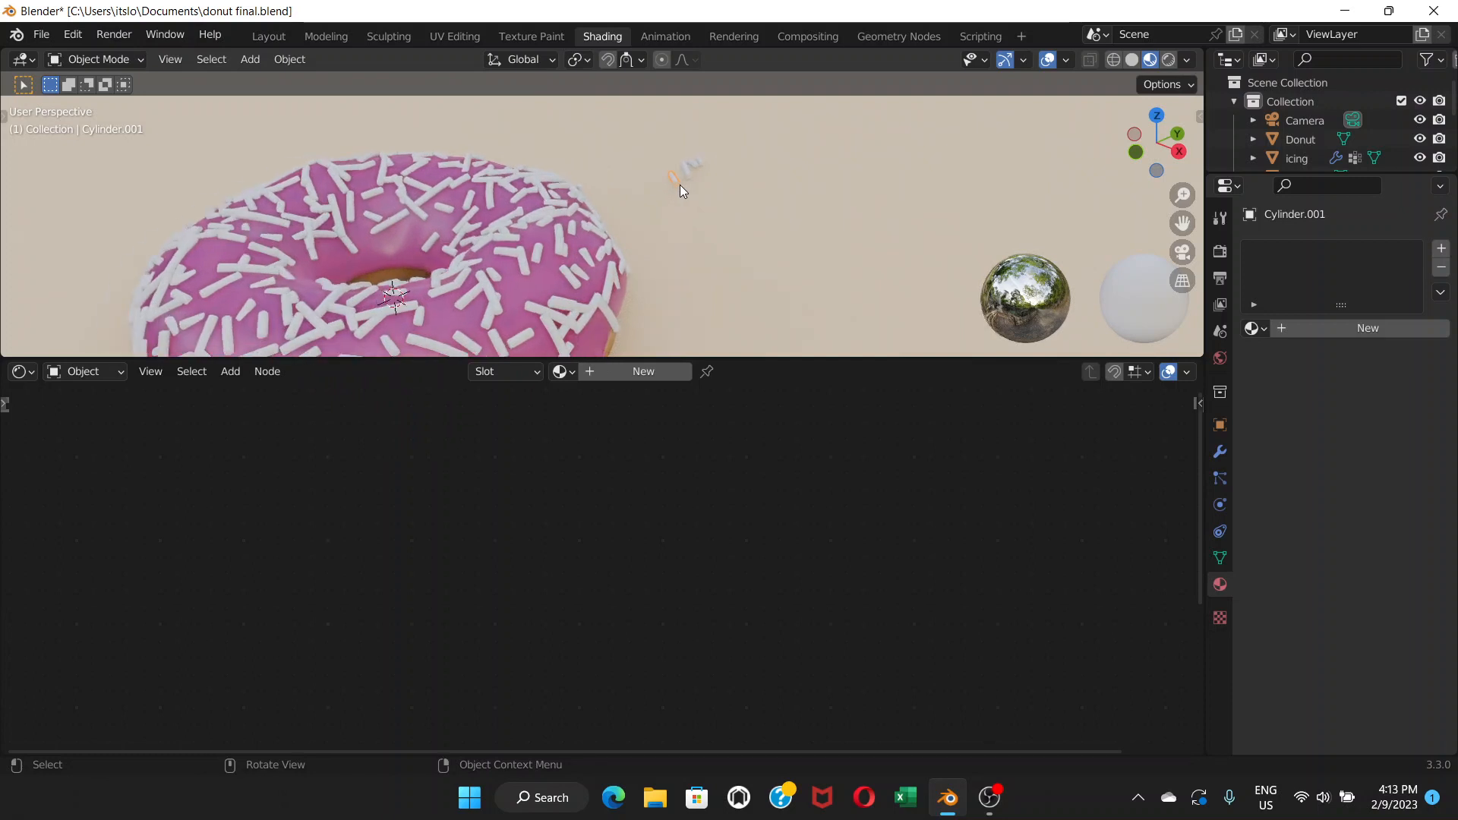
middle_click_drag(763, 192, 618, 175)
middle_click_drag(748, 198, 719, 175, "shift")
middle_click_drag(768, 235, 741, 217, "shift")
scroll(873, 281, "down", 3)
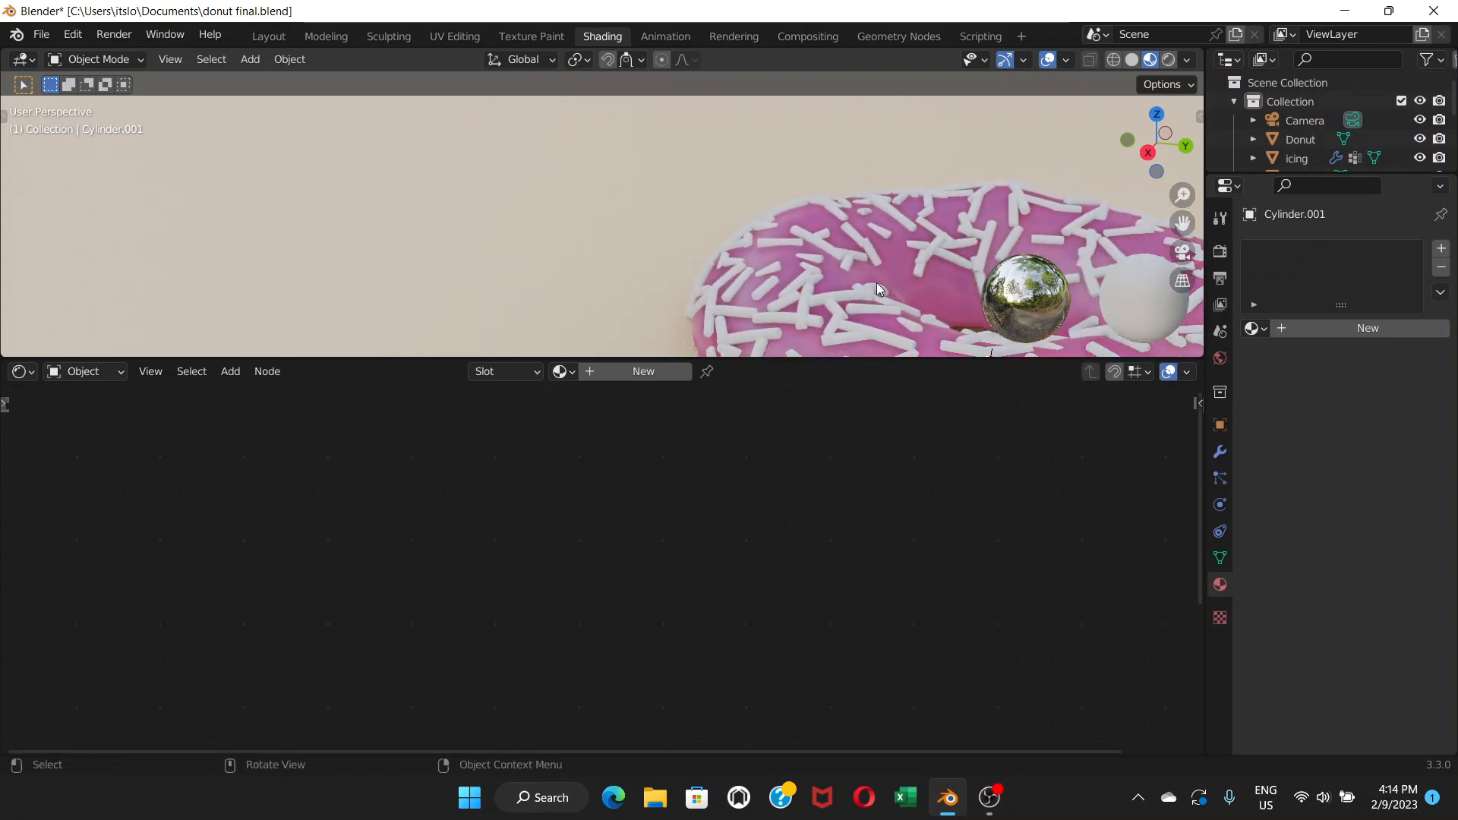
middle_click_drag(959, 308, 779, 271, "shift")
scroll(859, 270, "down", 1)
scroll(860, 270, "up", 1)
scroll(860, 270, "up", 5)
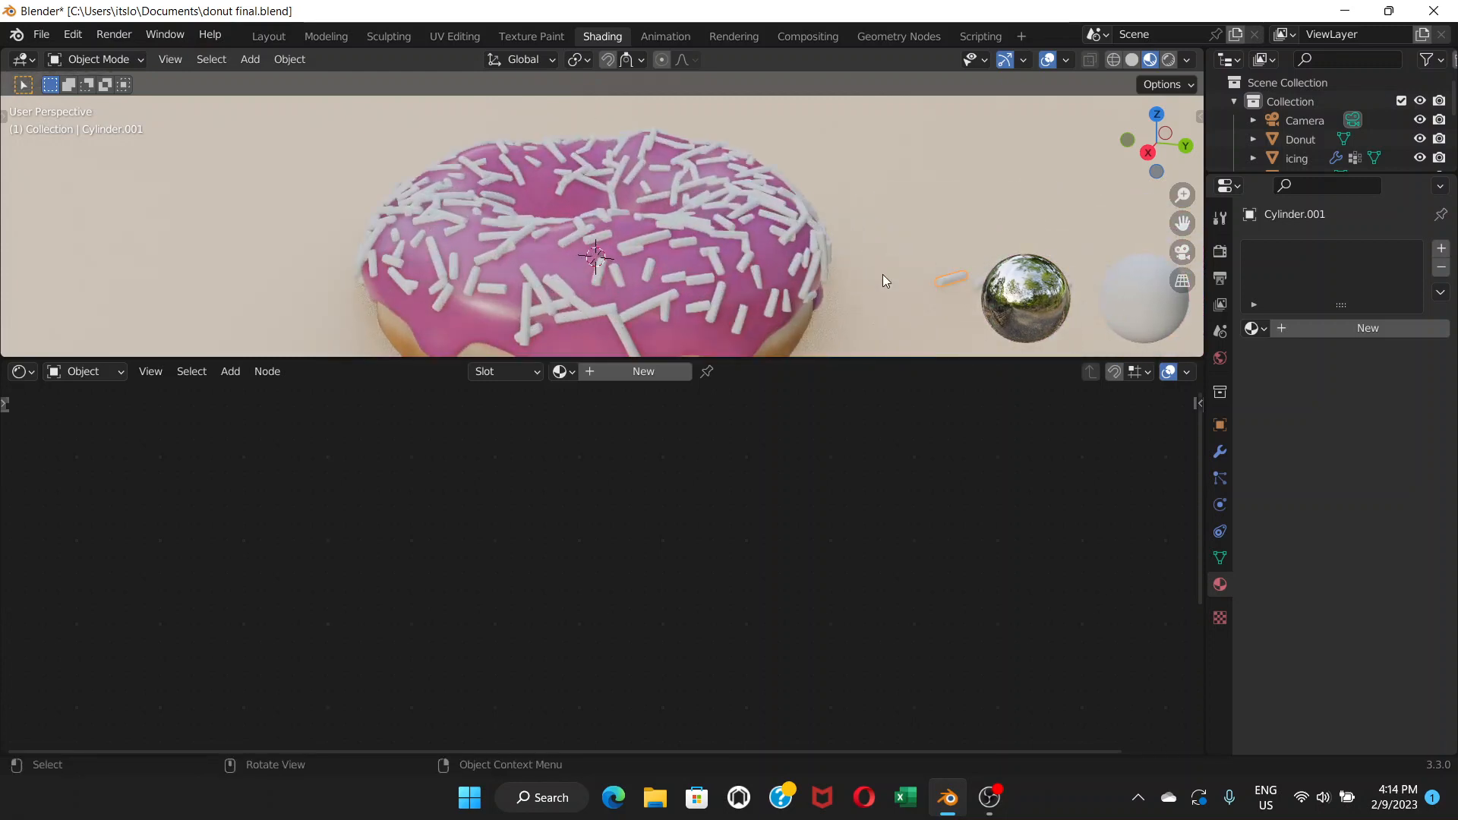
middle_click_drag(868, 290, 728, 289, "shift")
scroll(878, 294, "up", 2)
middle_click_drag(877, 294, 625, 252, "shift")
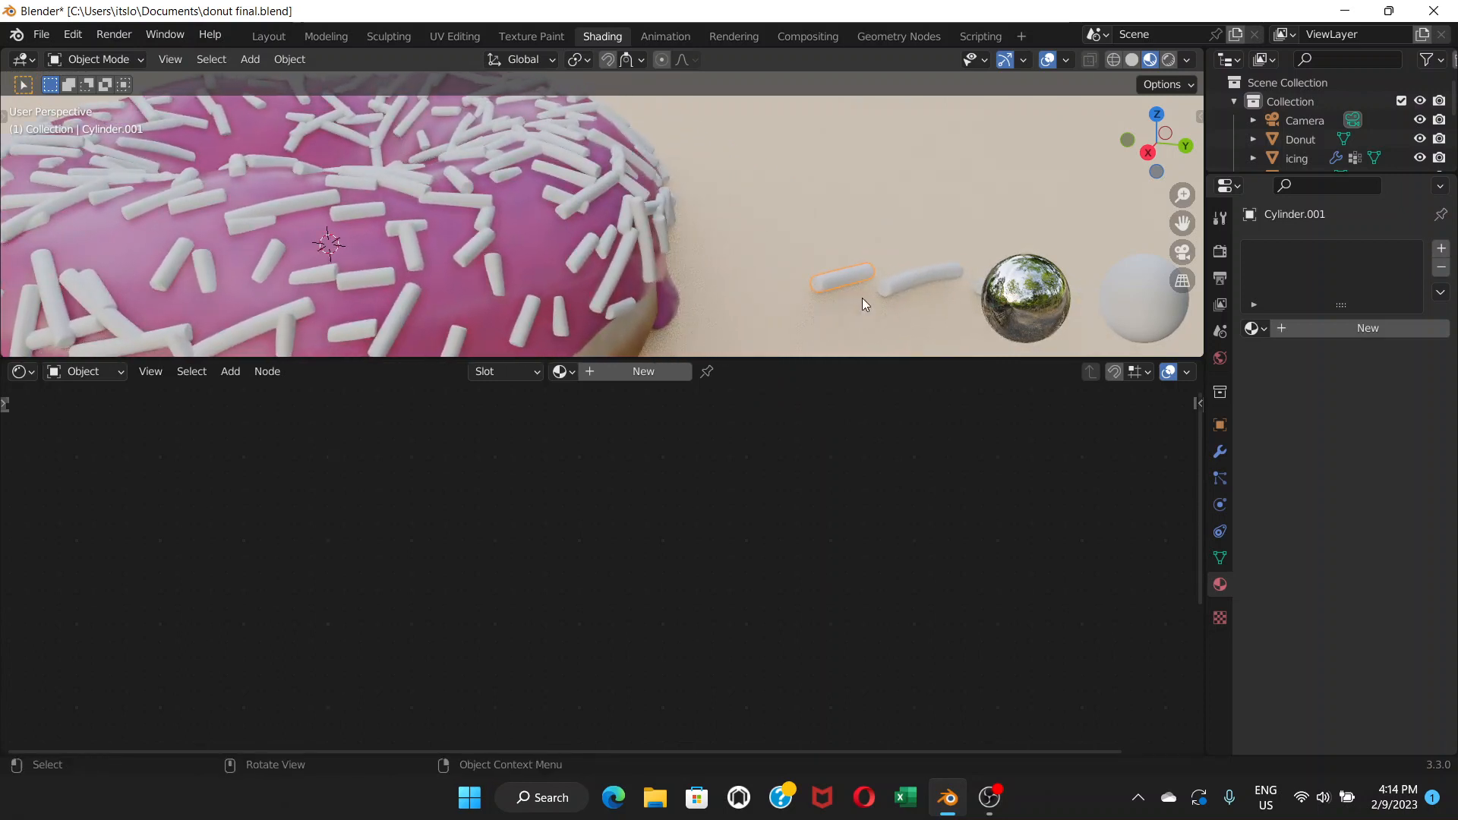
scroll(862, 297, "up", 1)
middle_click_drag(876, 293, 805, 302, "shift")
scroll(840, 296, "up", 1)
scroll(840, 296, "up", 3)
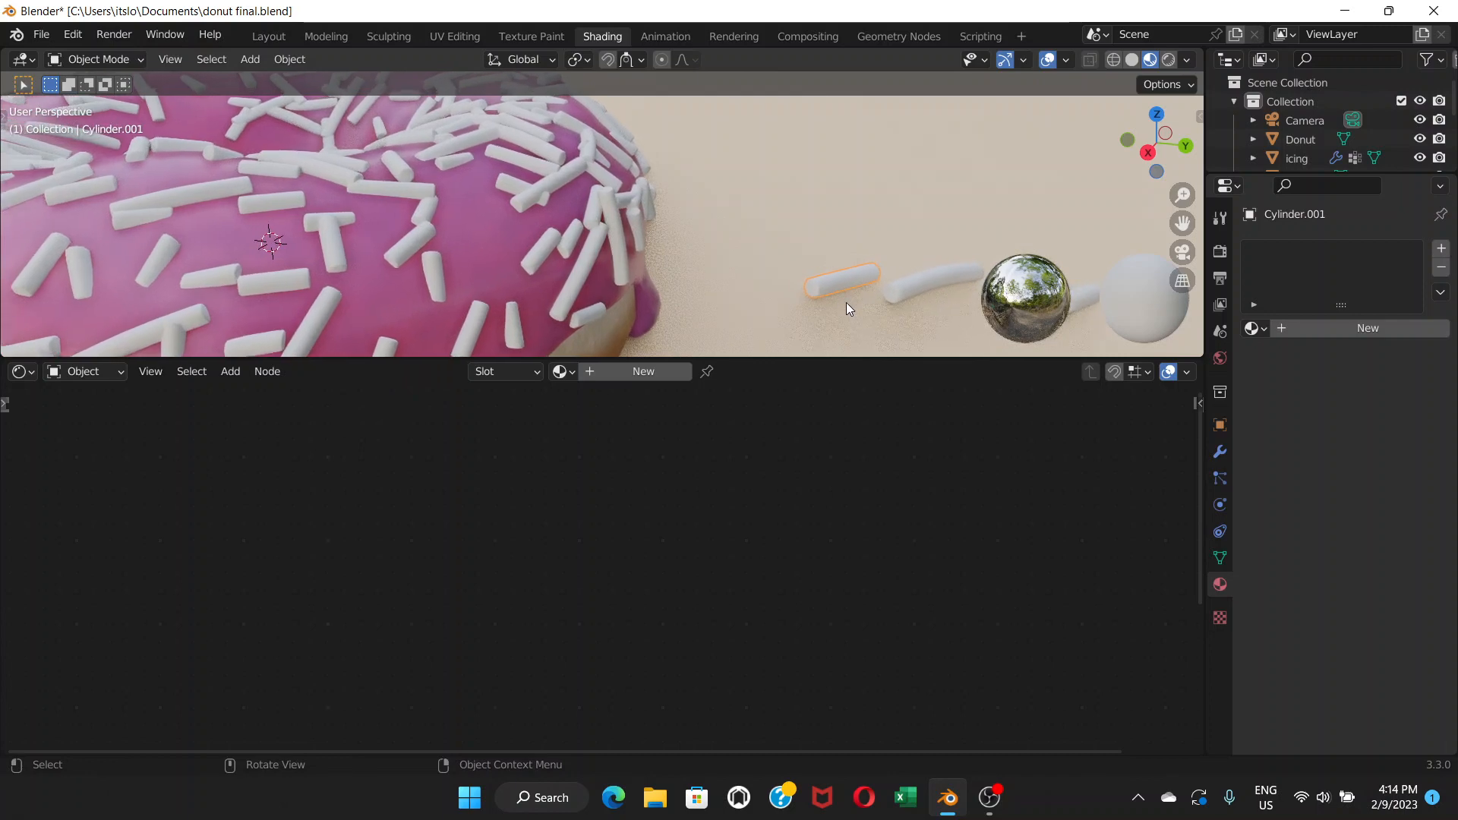
scroll(700, 267, "down", 2)
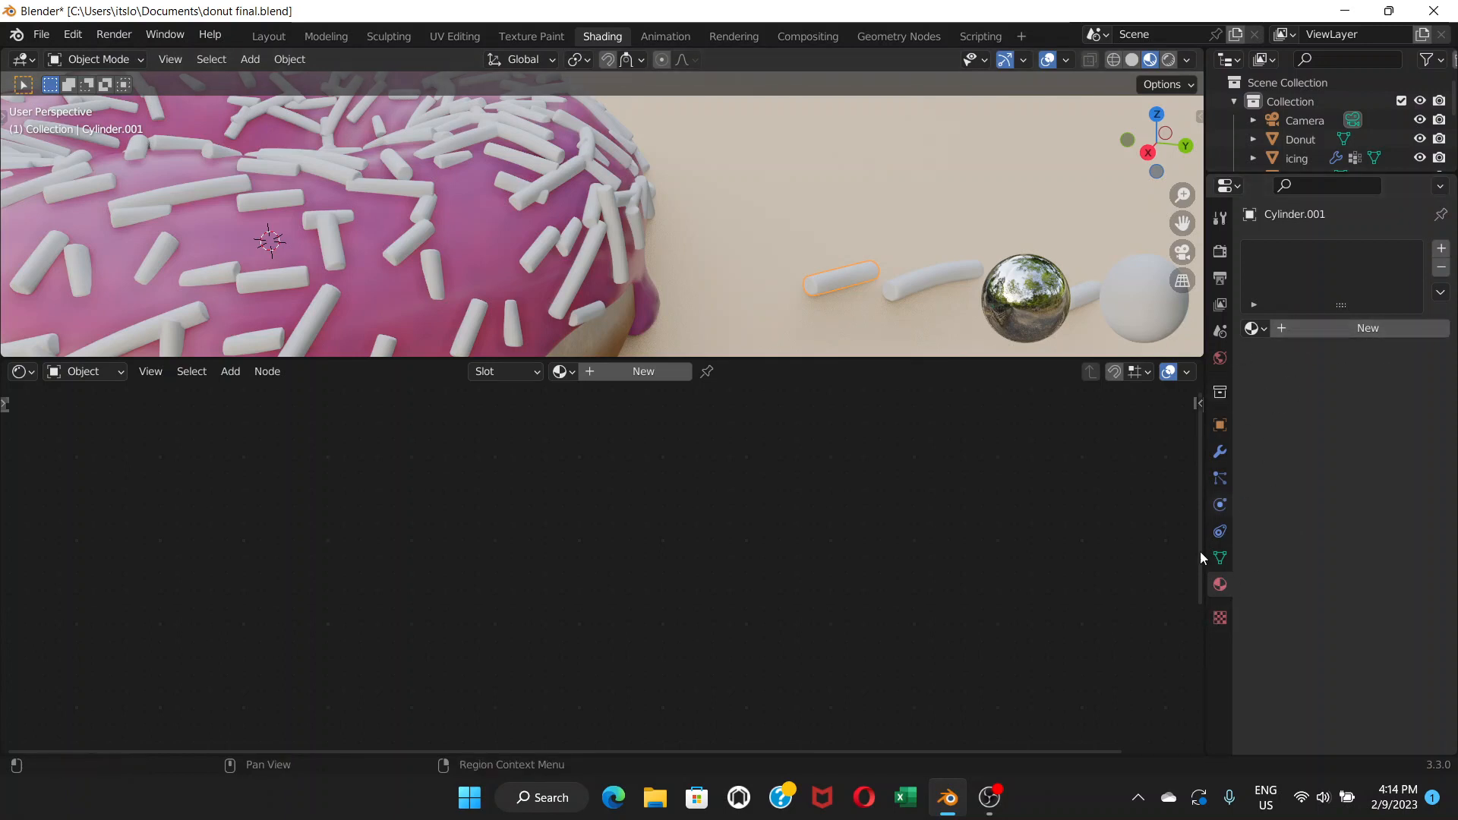
Create a new material for the Cylinder.001 sprinkle and set its Base Color to purple
left_click(1305, 328)
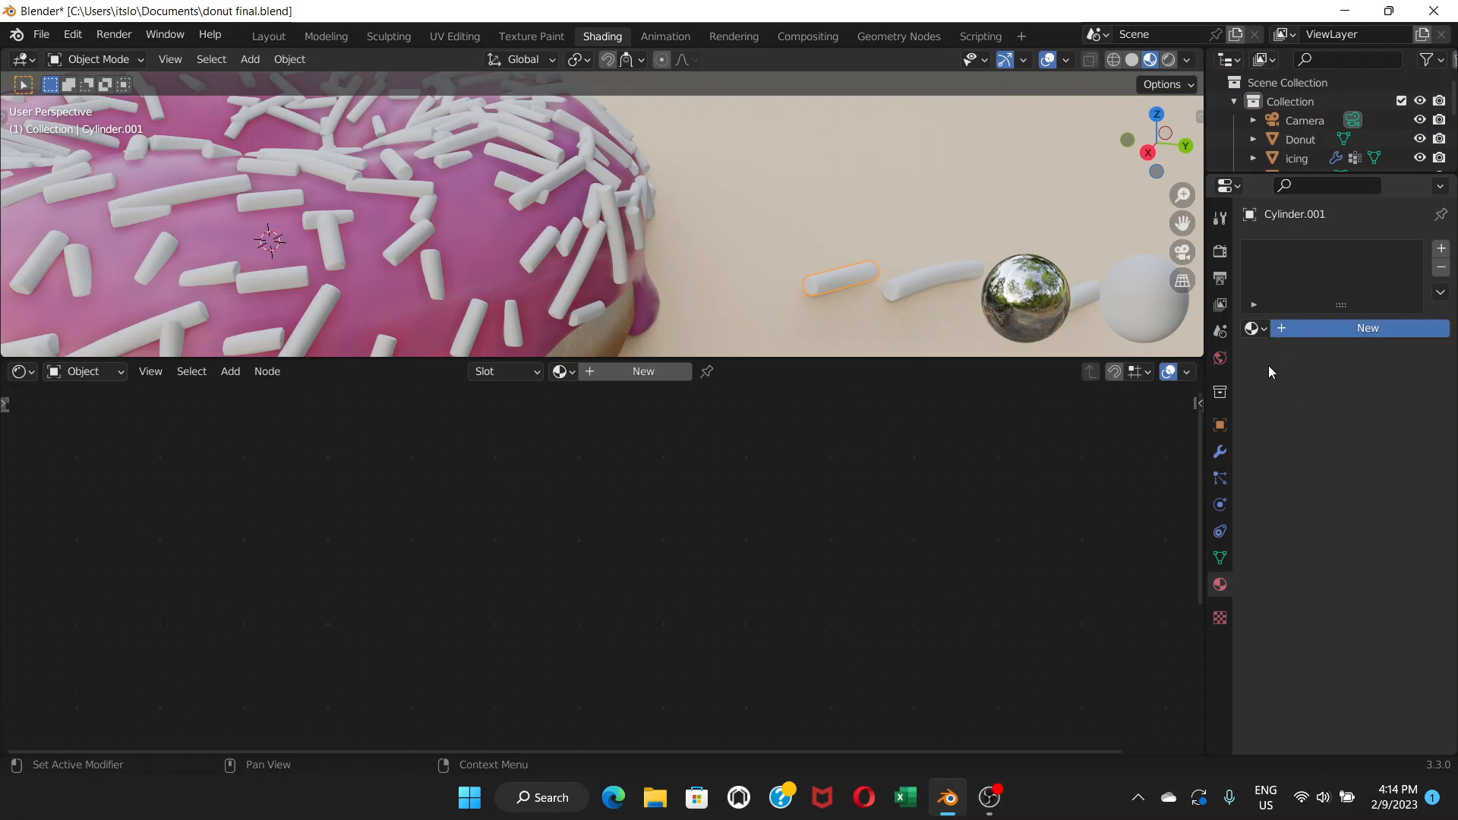
left_click(1269, 329)
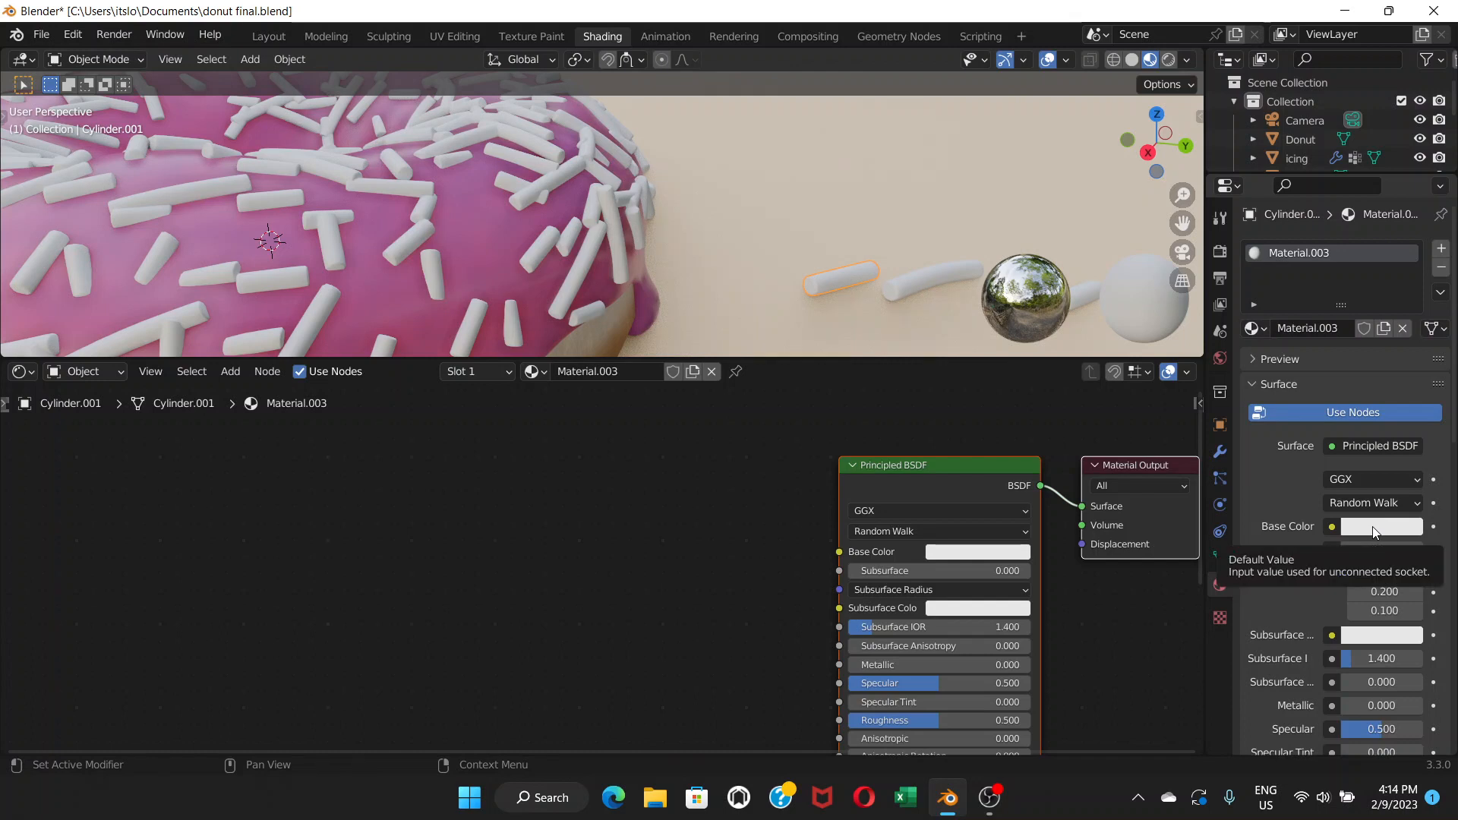
left_click(946, 554)
mouse_move(997, 385)
left_mouse_down()
mouse_move(1005, 407)
mouse_move(1042, 361)
left_mouse_up()
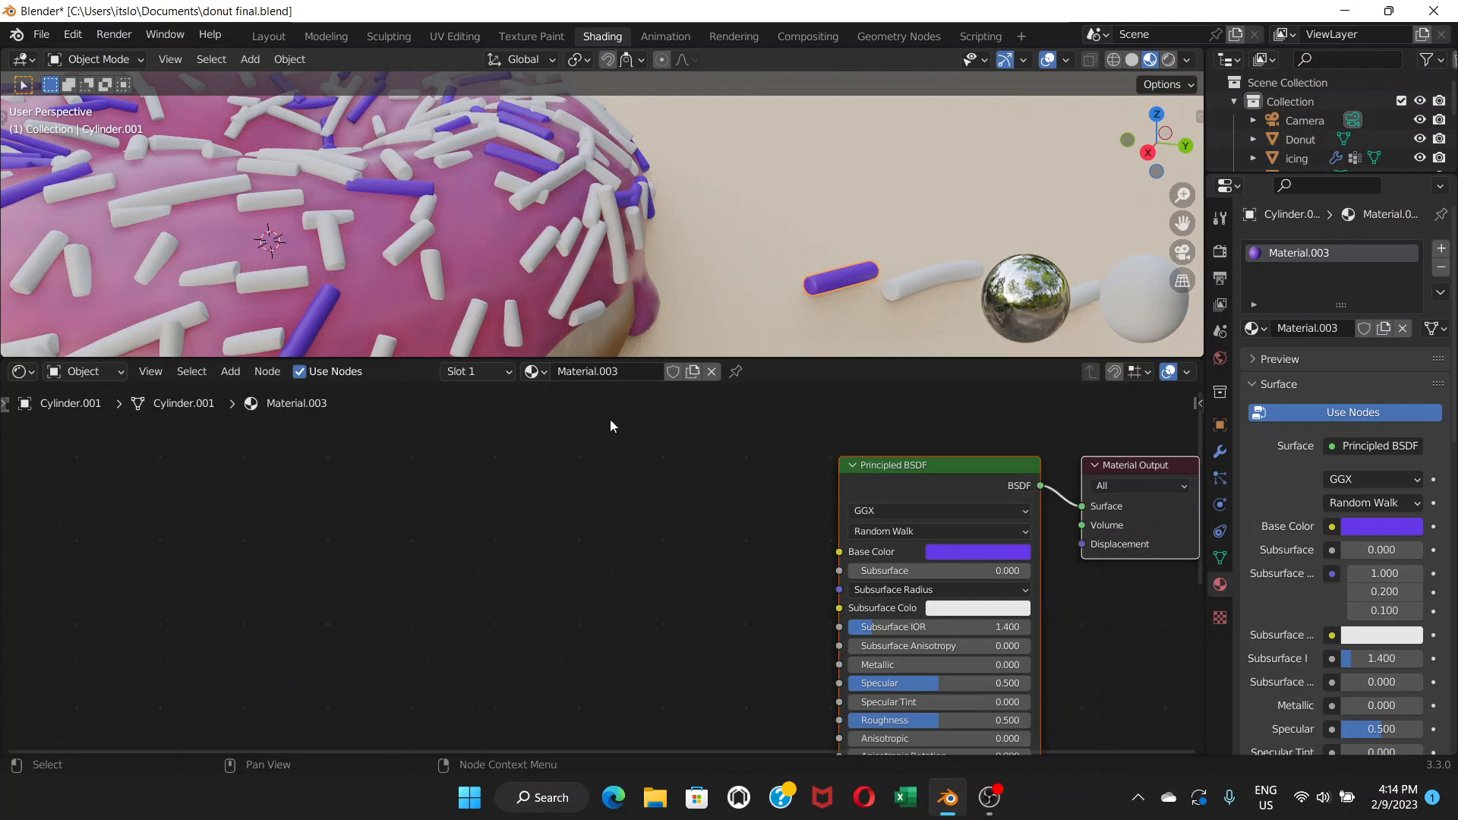
scroll(431, 230, "down", 4)
scroll(431, 230, "down", 8)
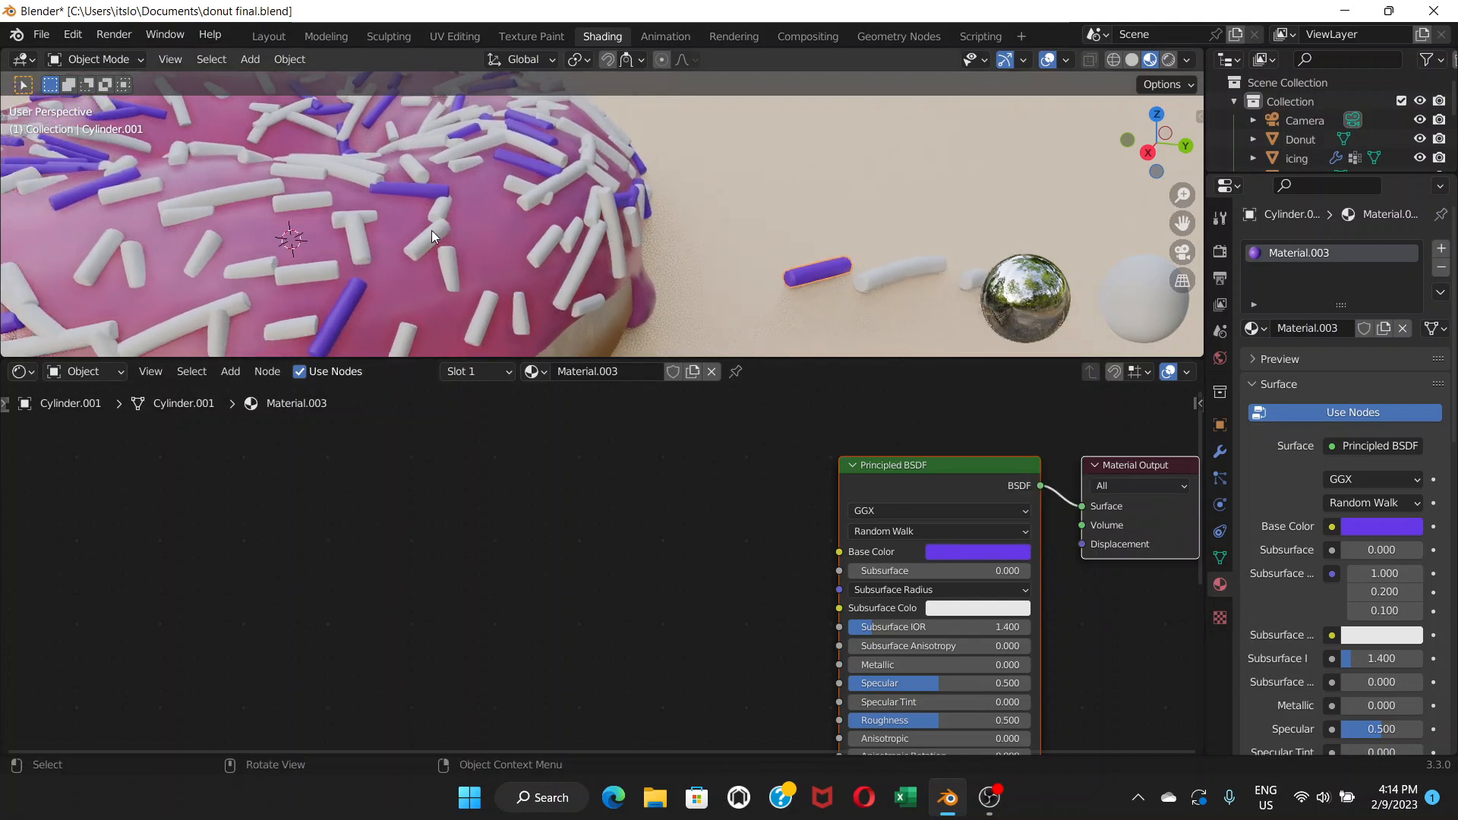
scroll(431, 231, "down", 3)
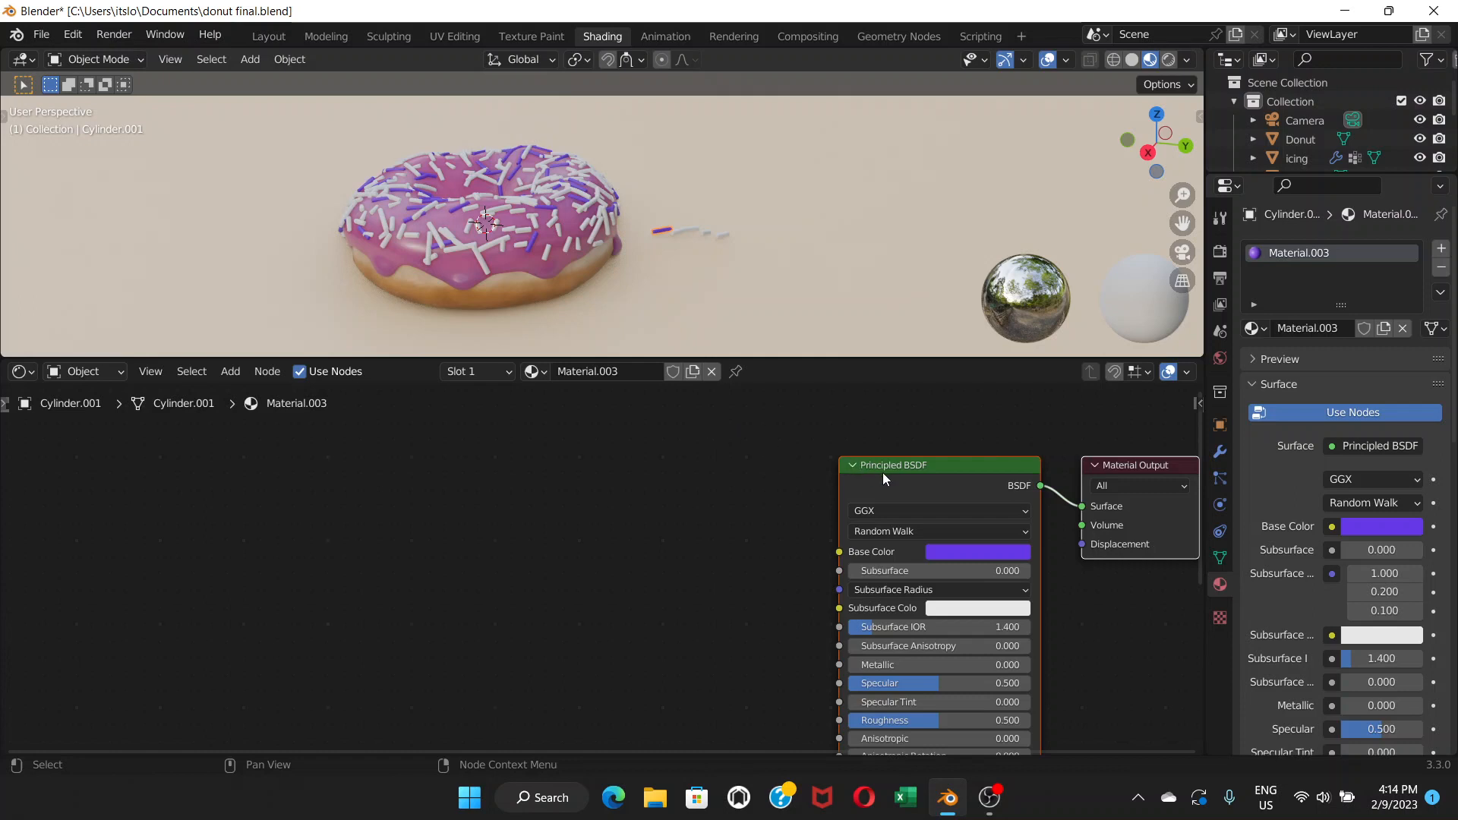
scroll(548, 221, "up", 6)
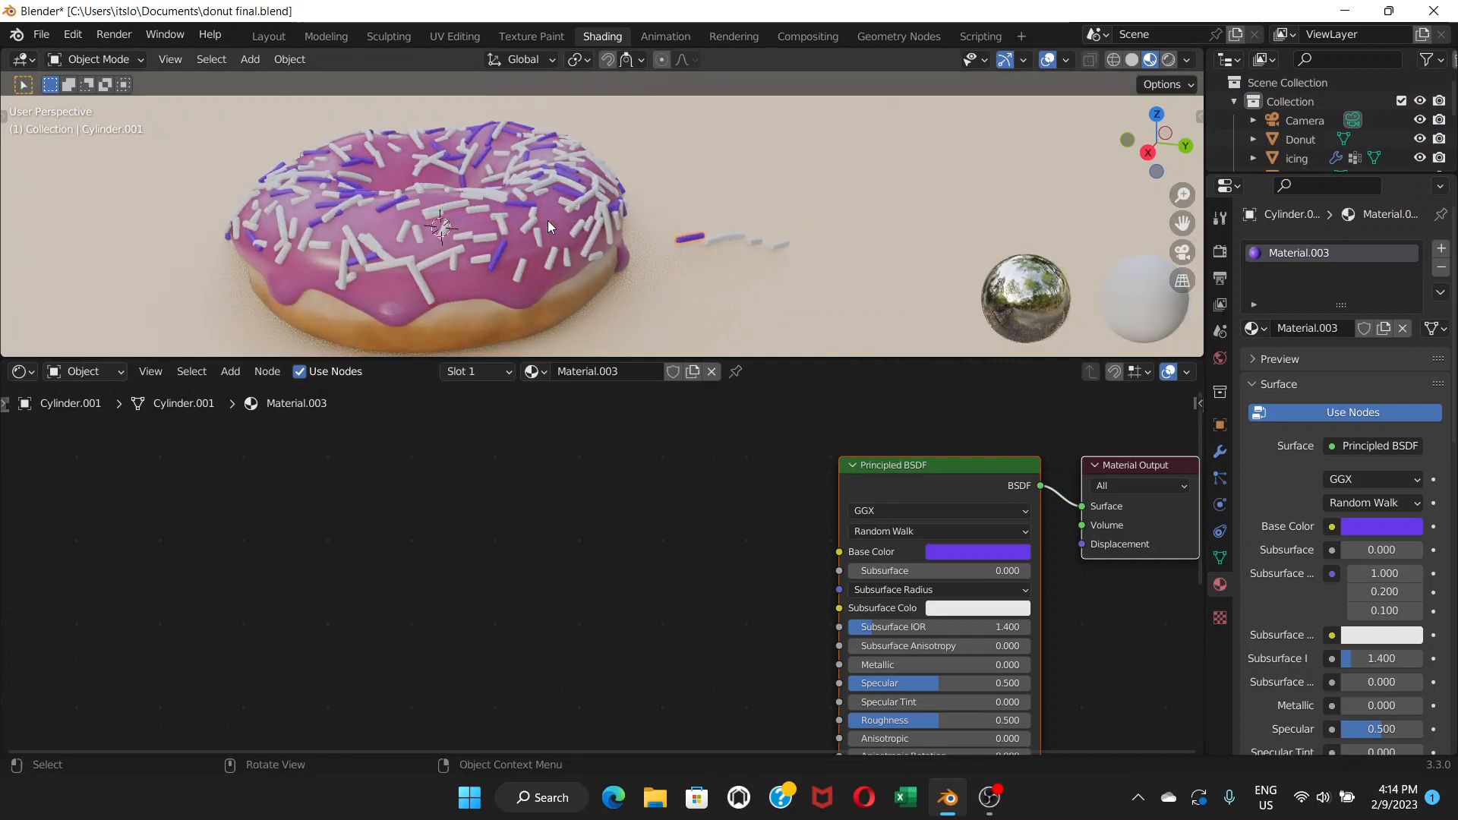
scroll(550, 217, "up", 4)
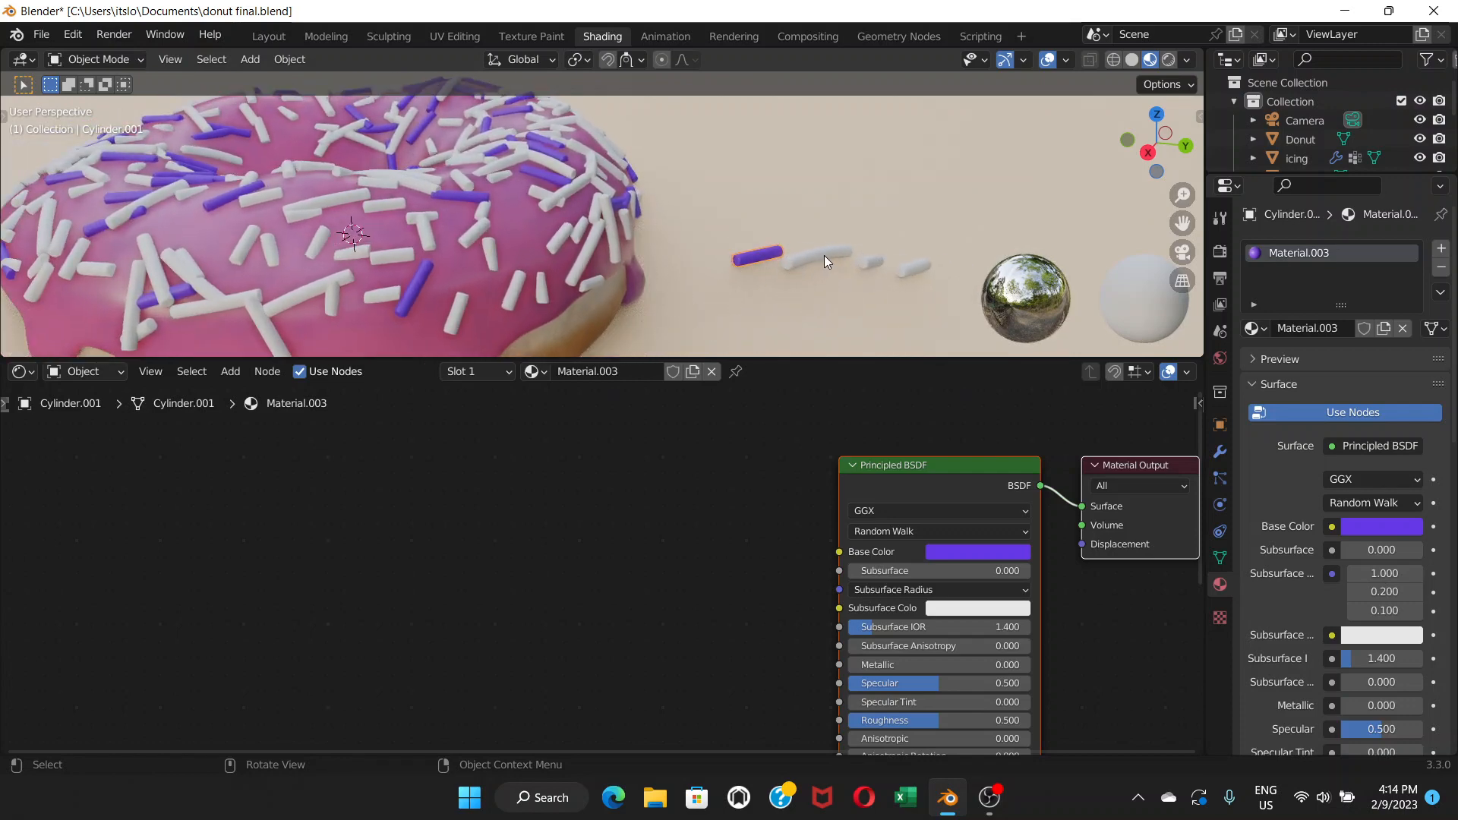
Add an Object Info node beside the Principled BSDF in Cylinder.001's material, Material.003
left_click(843, 258)
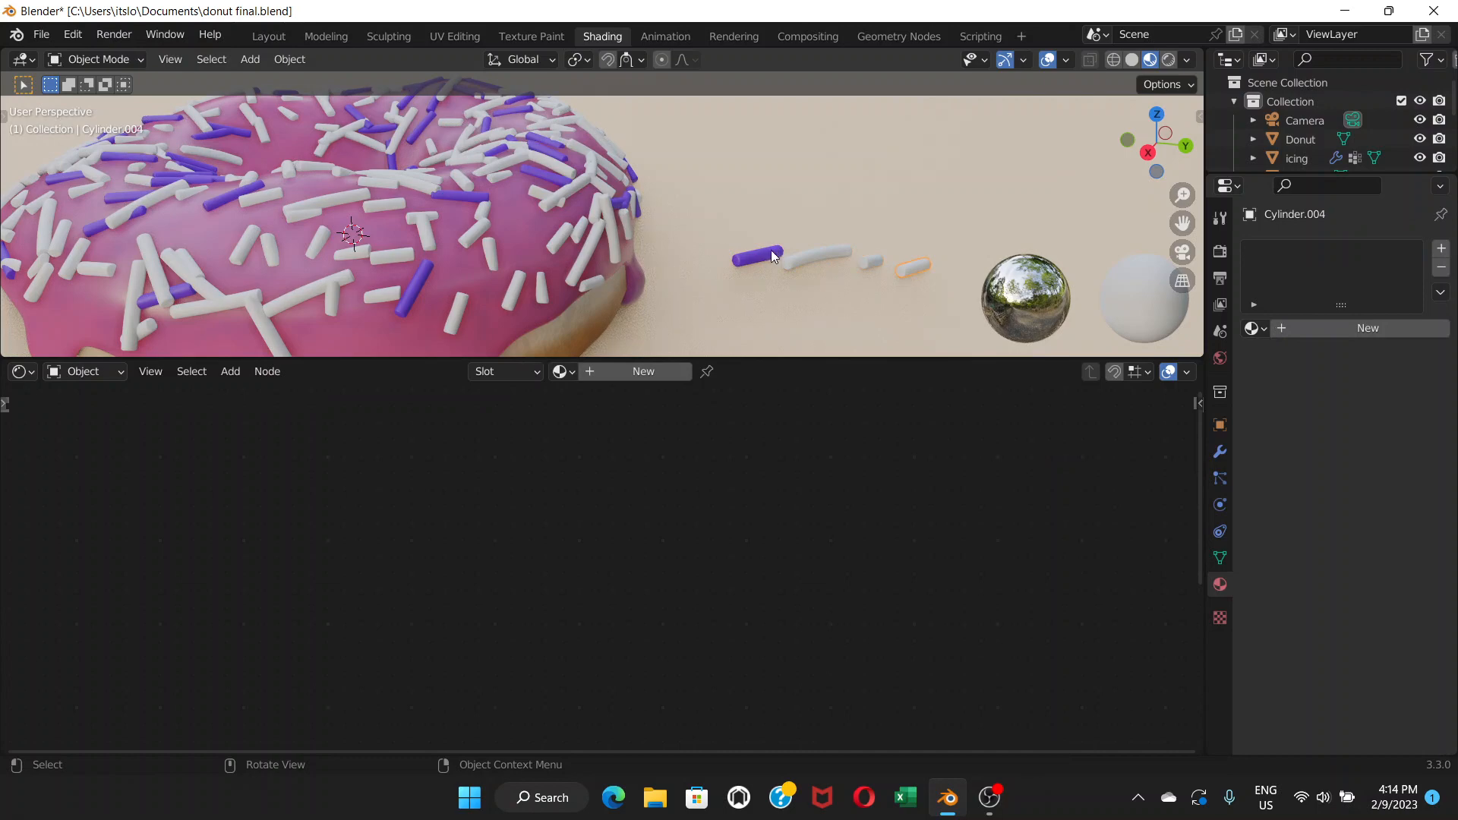
left_click(758, 256)
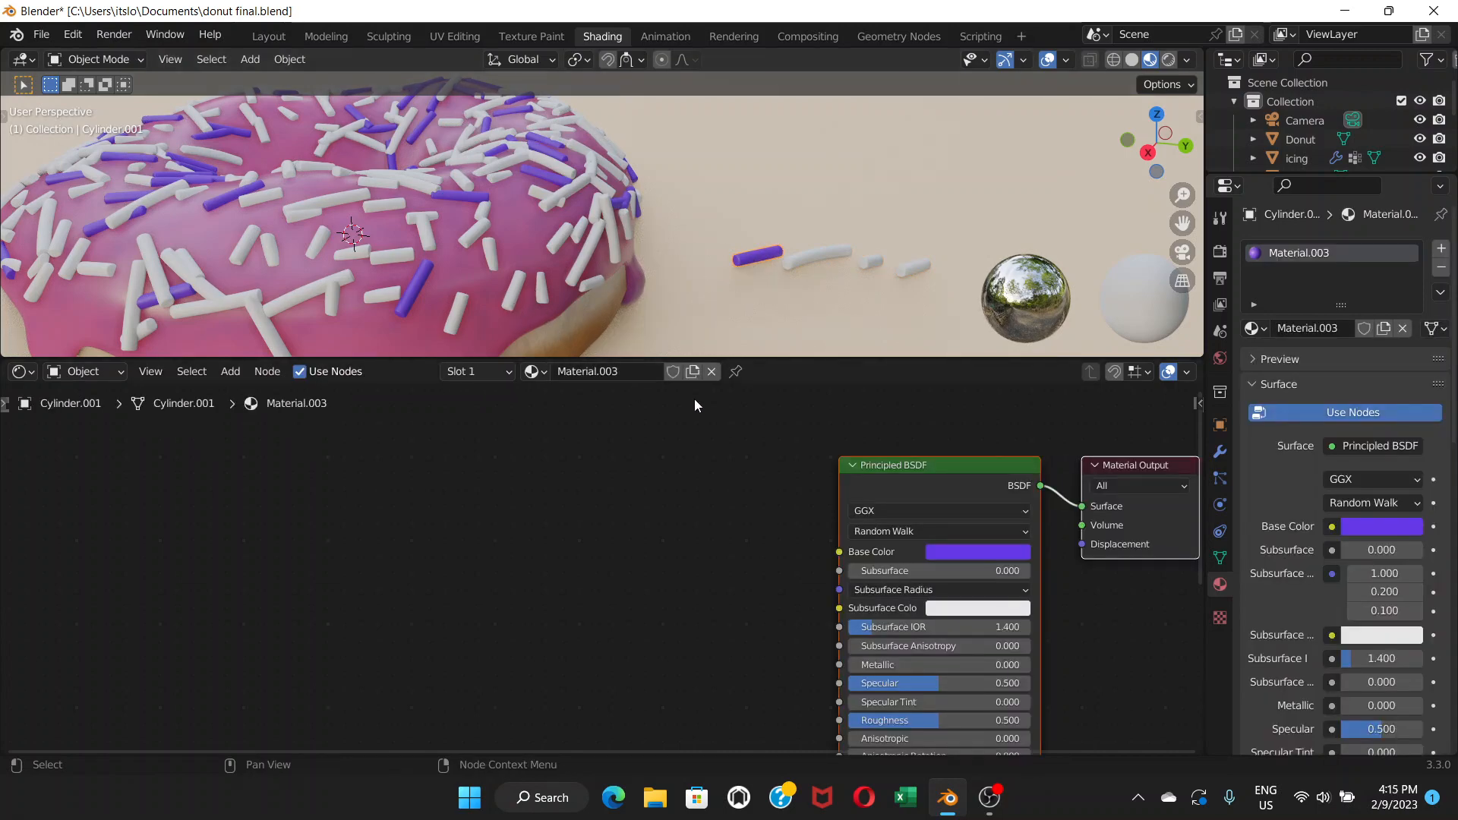
left_click_drag(908, 465, 893, 441)
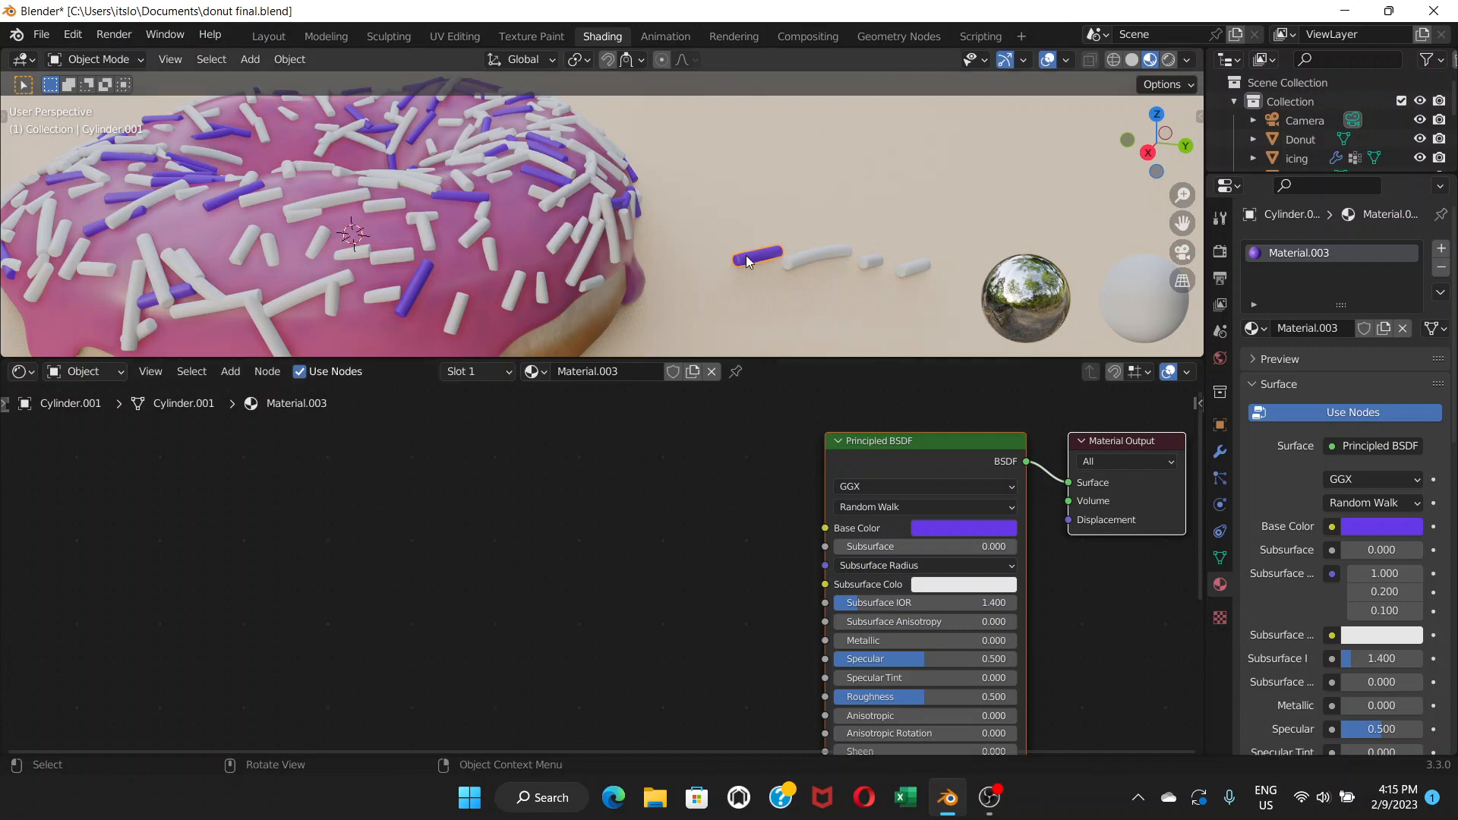
left_click_drag(886, 435, 883, 421)
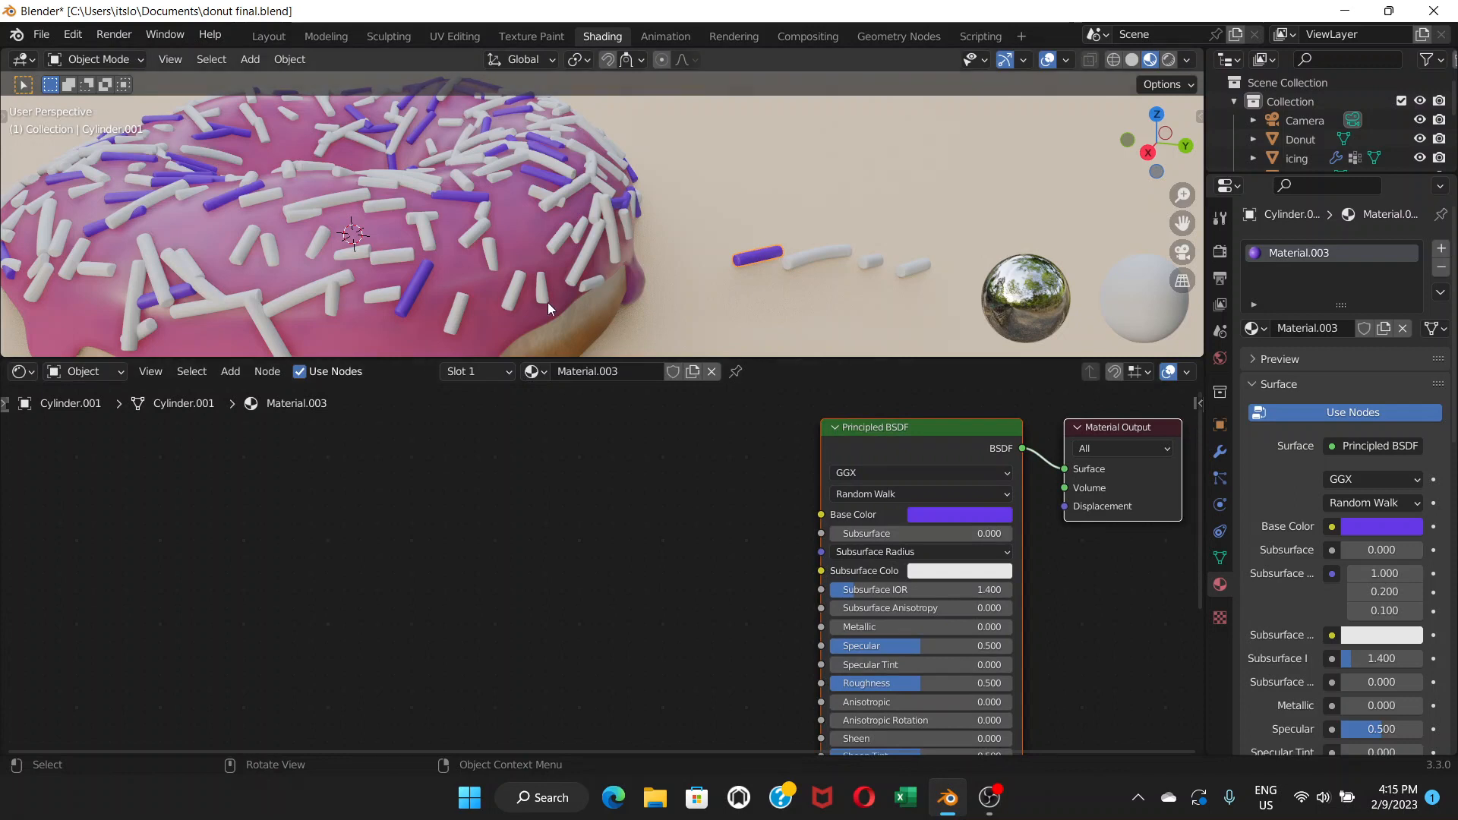
left_click(229, 373)
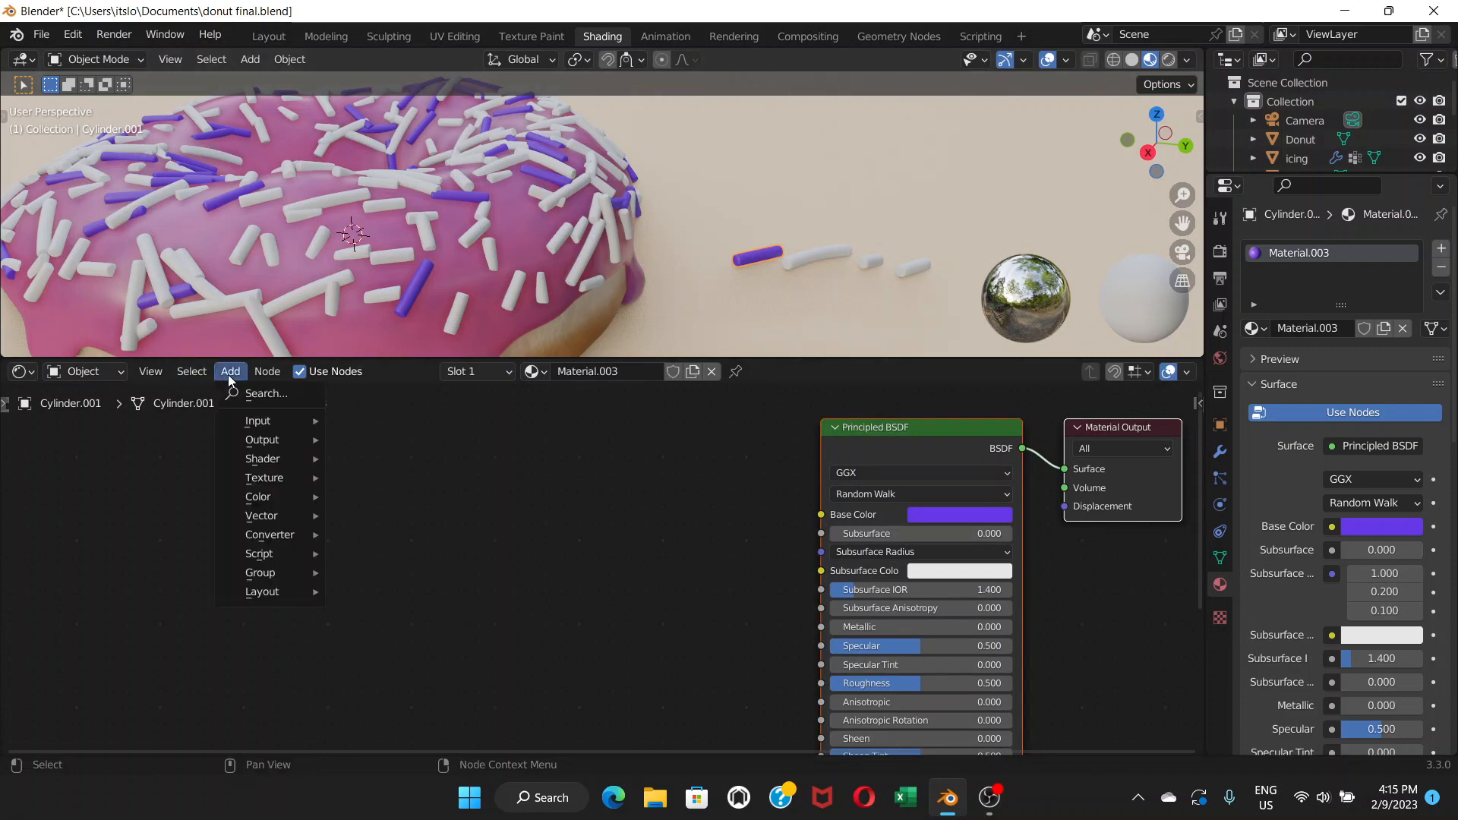
left_click(260, 394)
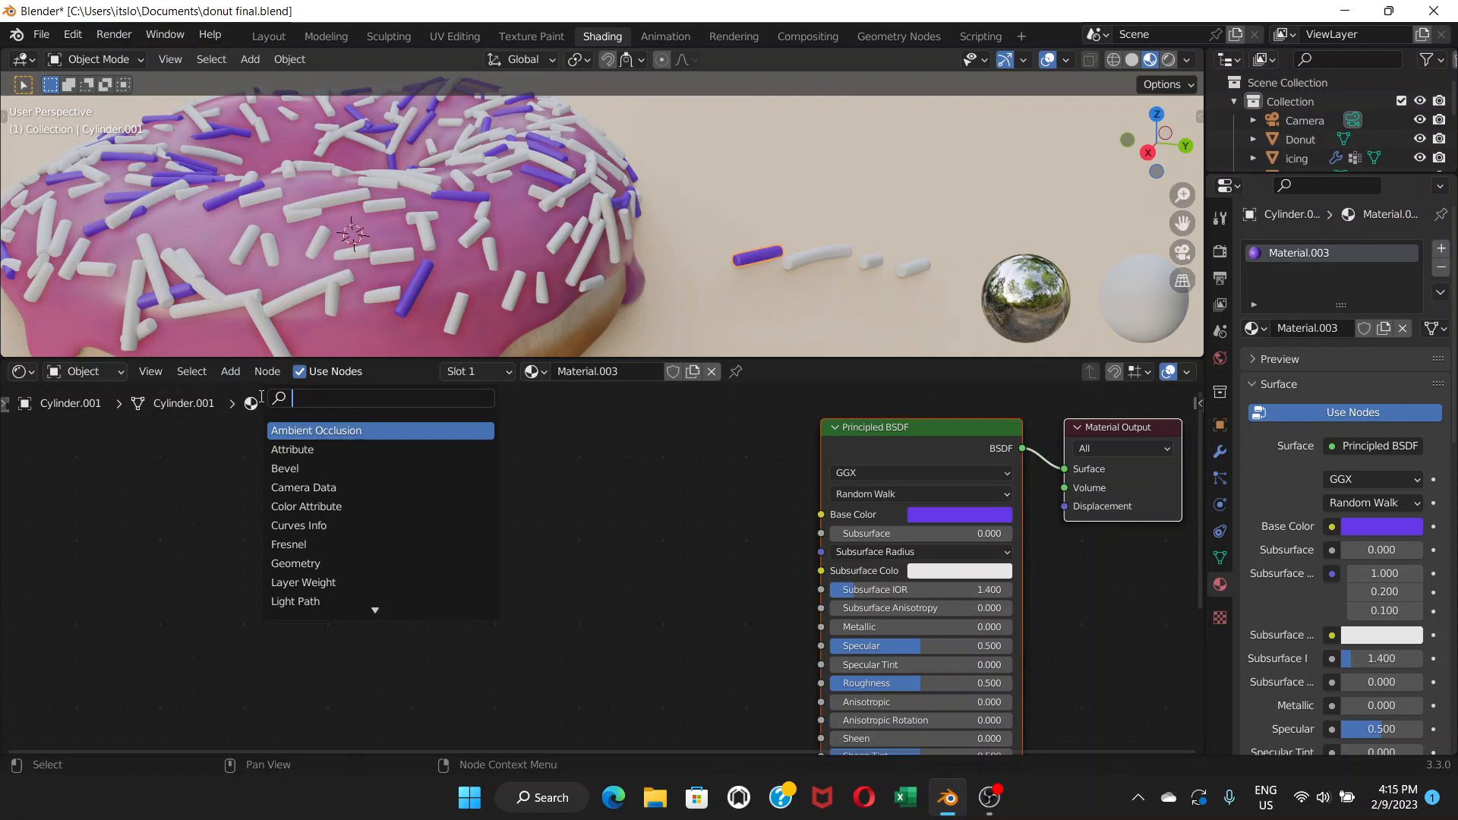
type("object")
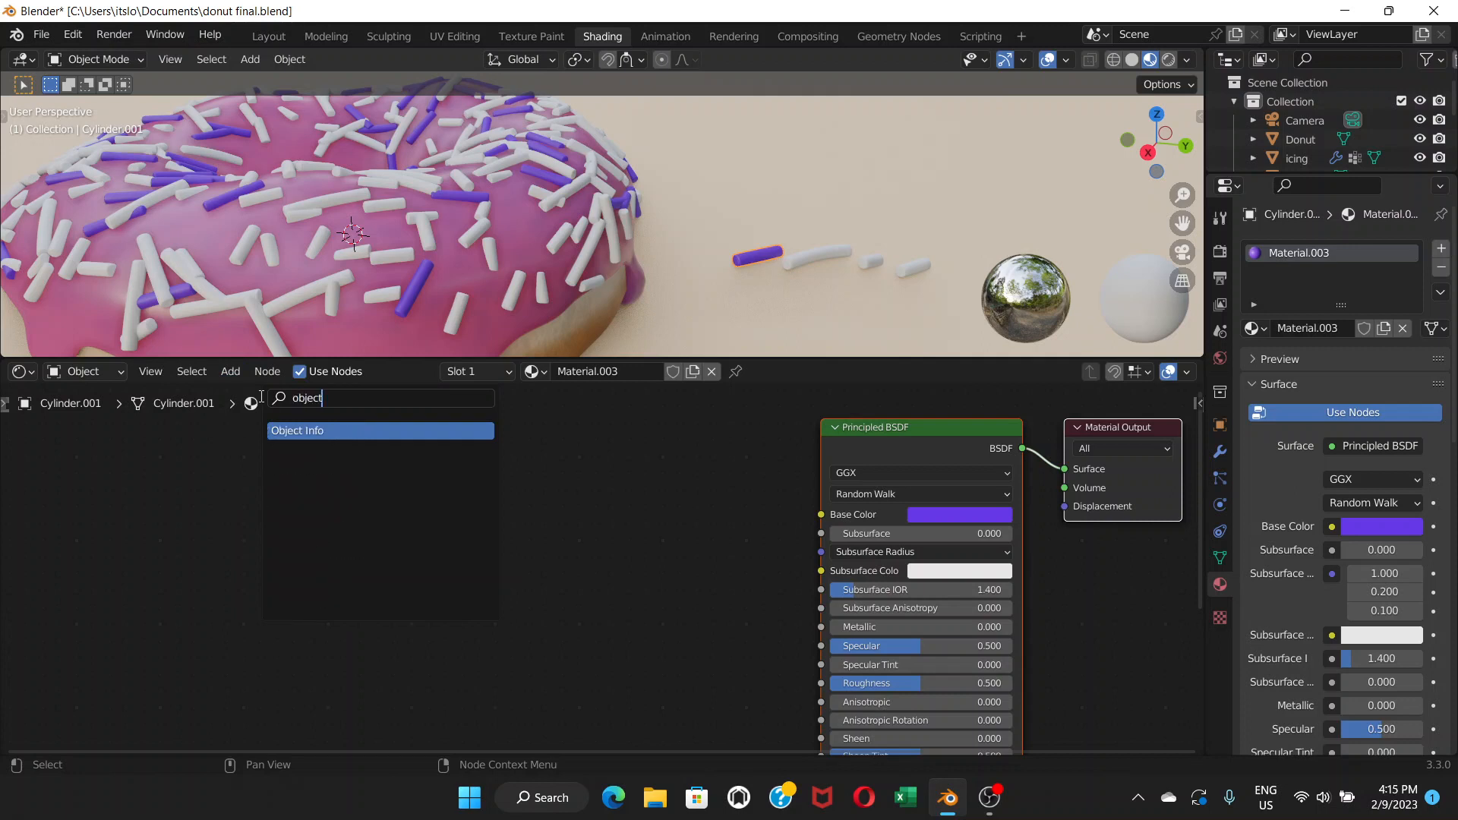
left_click(371, 431)
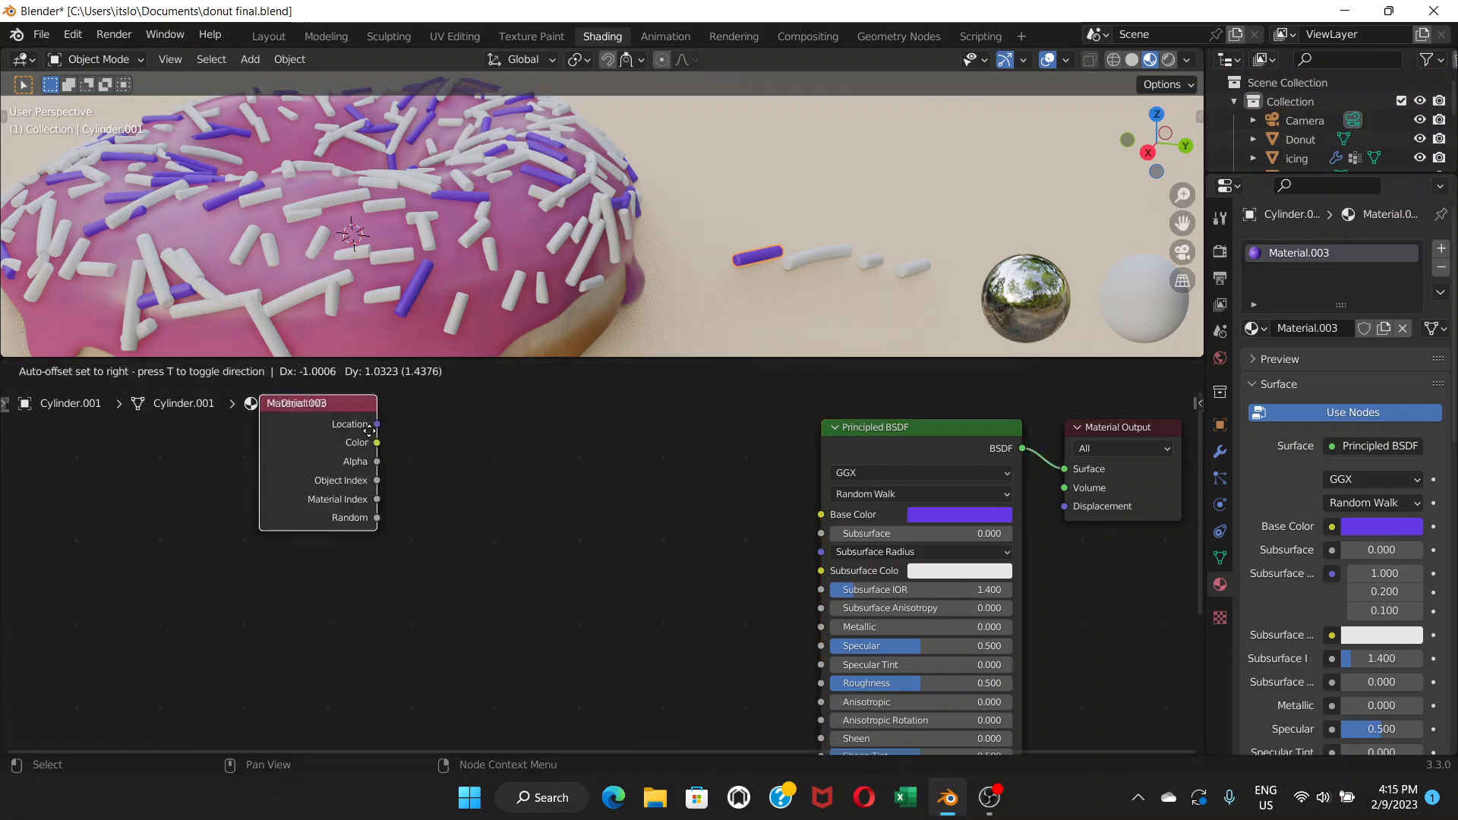
left_click(615, 494)
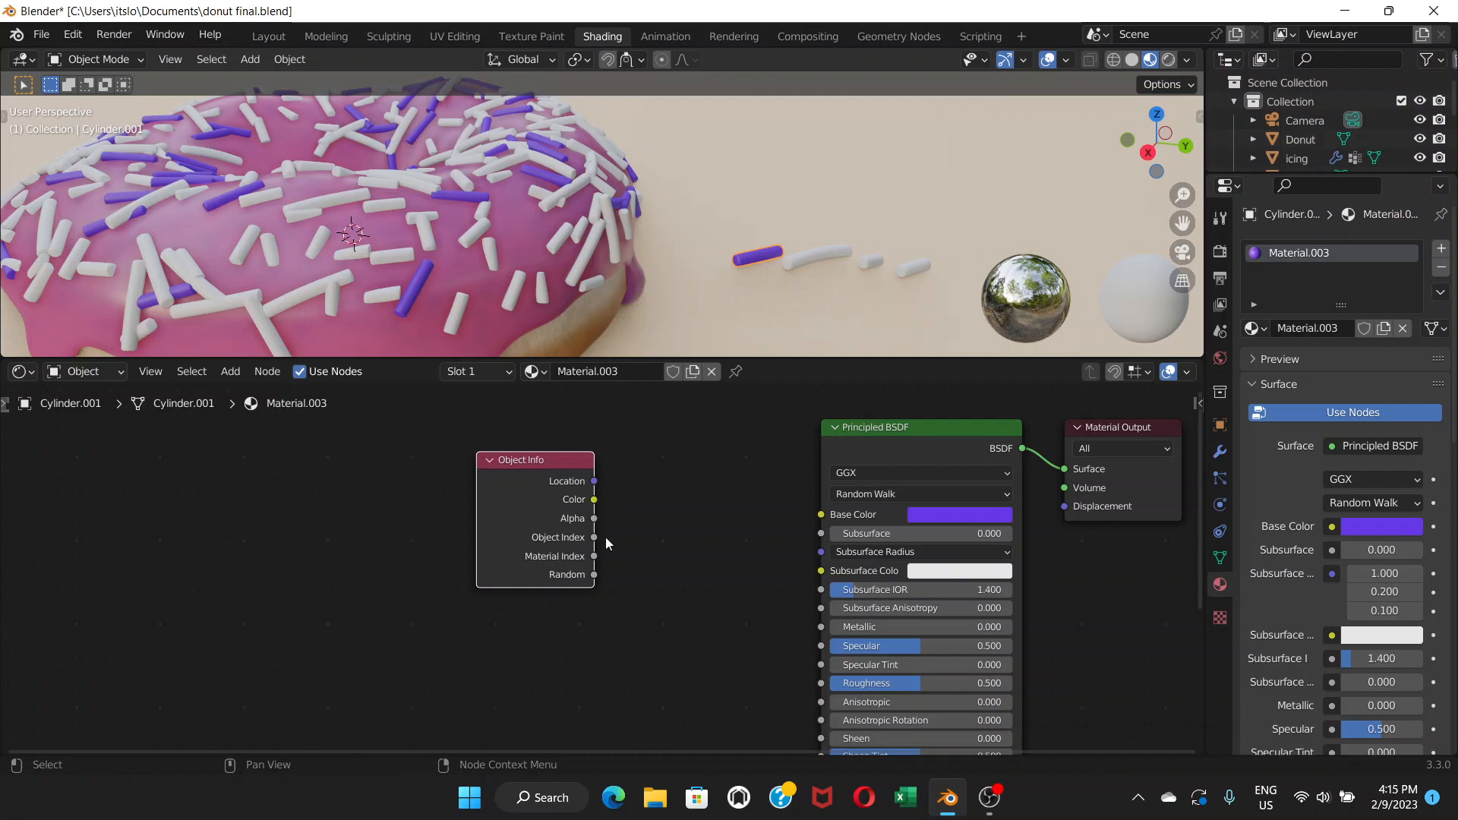
Connect the Object Info node's Random output to the Principled BSDF's Base Color and move Object Info farther from the shader
left_click_drag(593, 575, 814, 518)
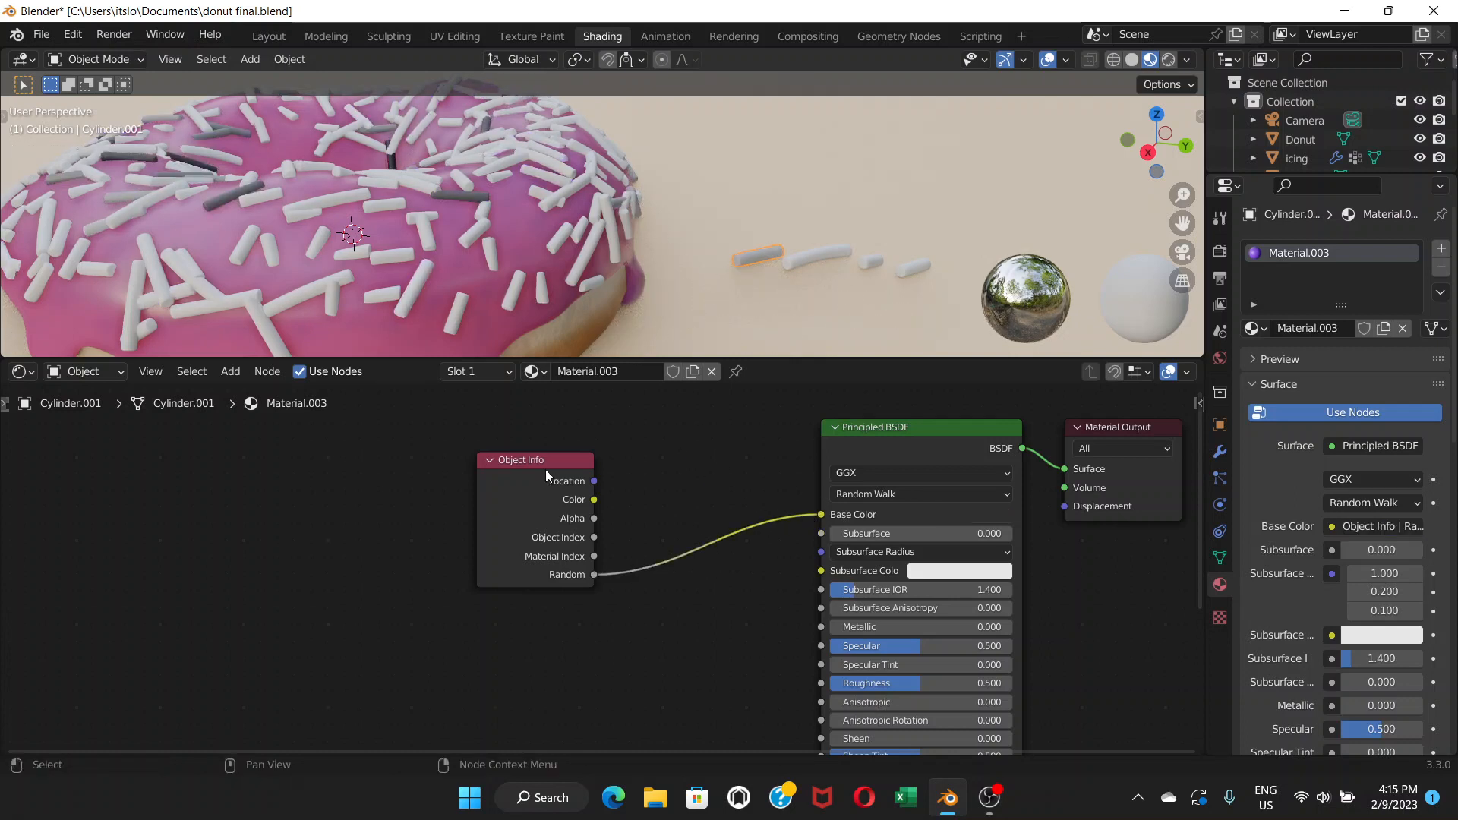
left_click_drag(553, 458, 392, 471)
middle_click_drag(338, 214, 352, 191)
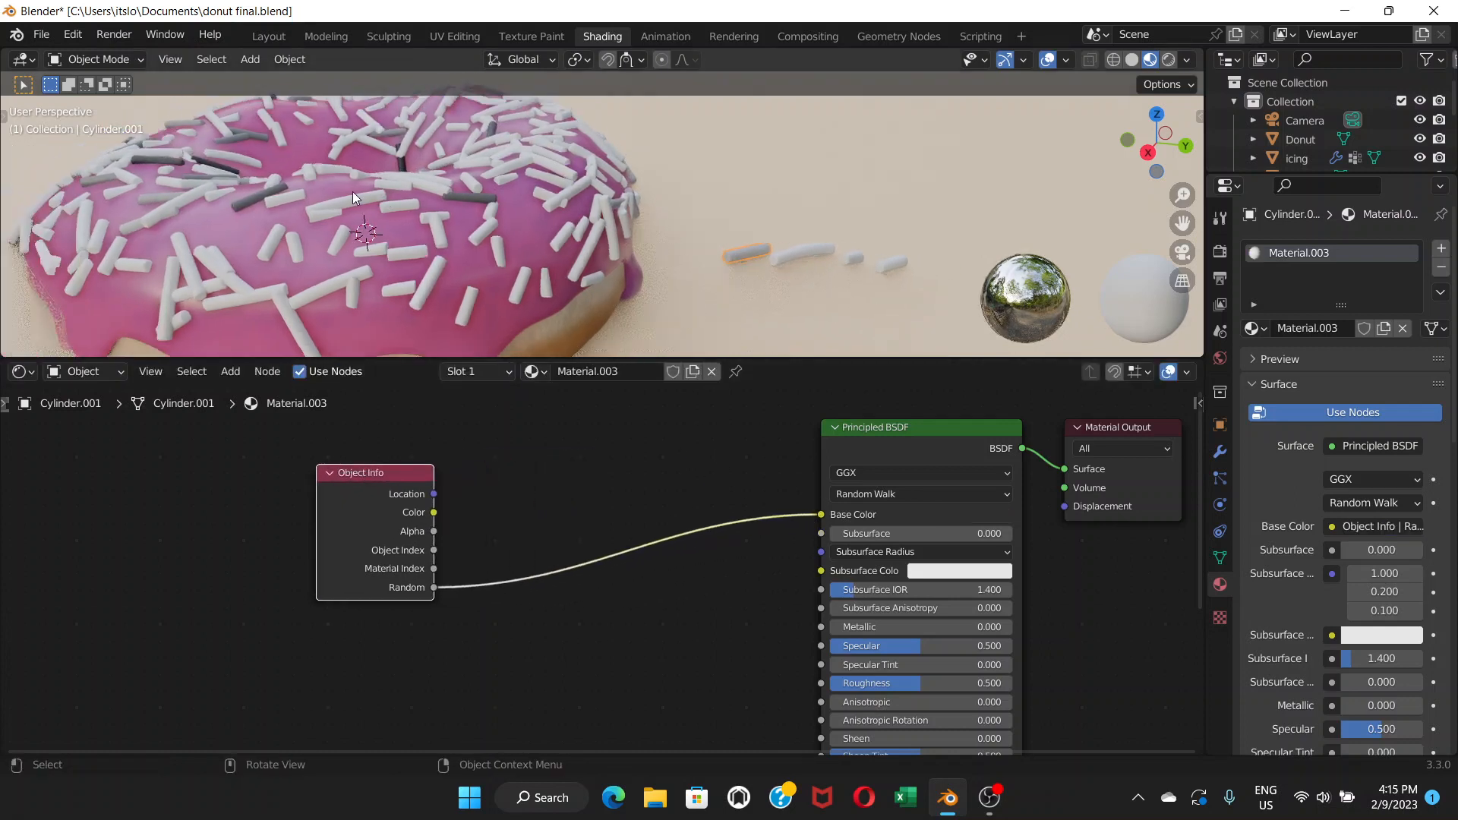
scroll(353, 191, "down", 1)
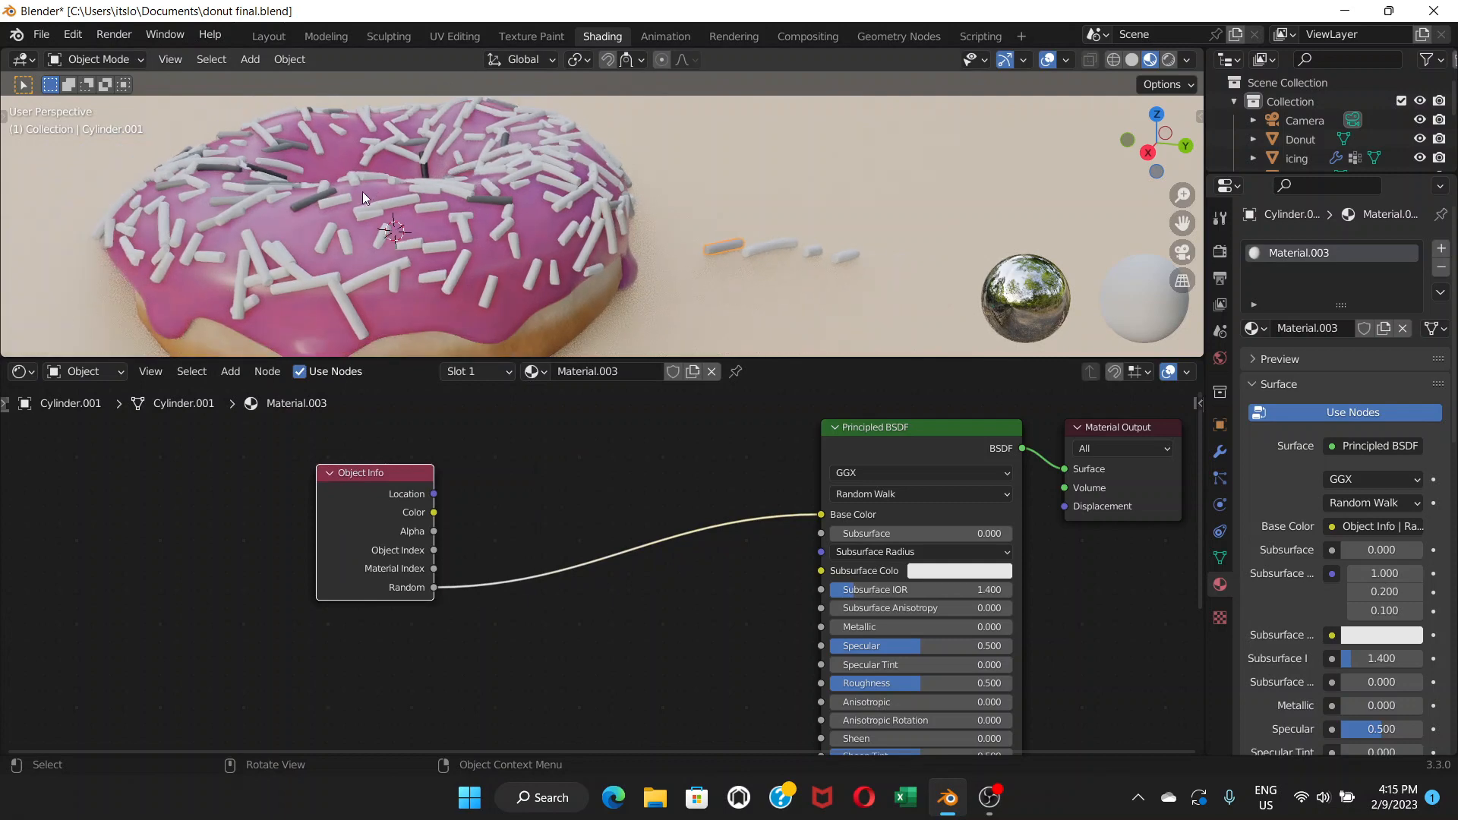
scroll(767, 246, "up", 1)
Link the collections of the four loose sprinkles beside the donut, with Cylinder.001 as the active object
left_click(772, 247)
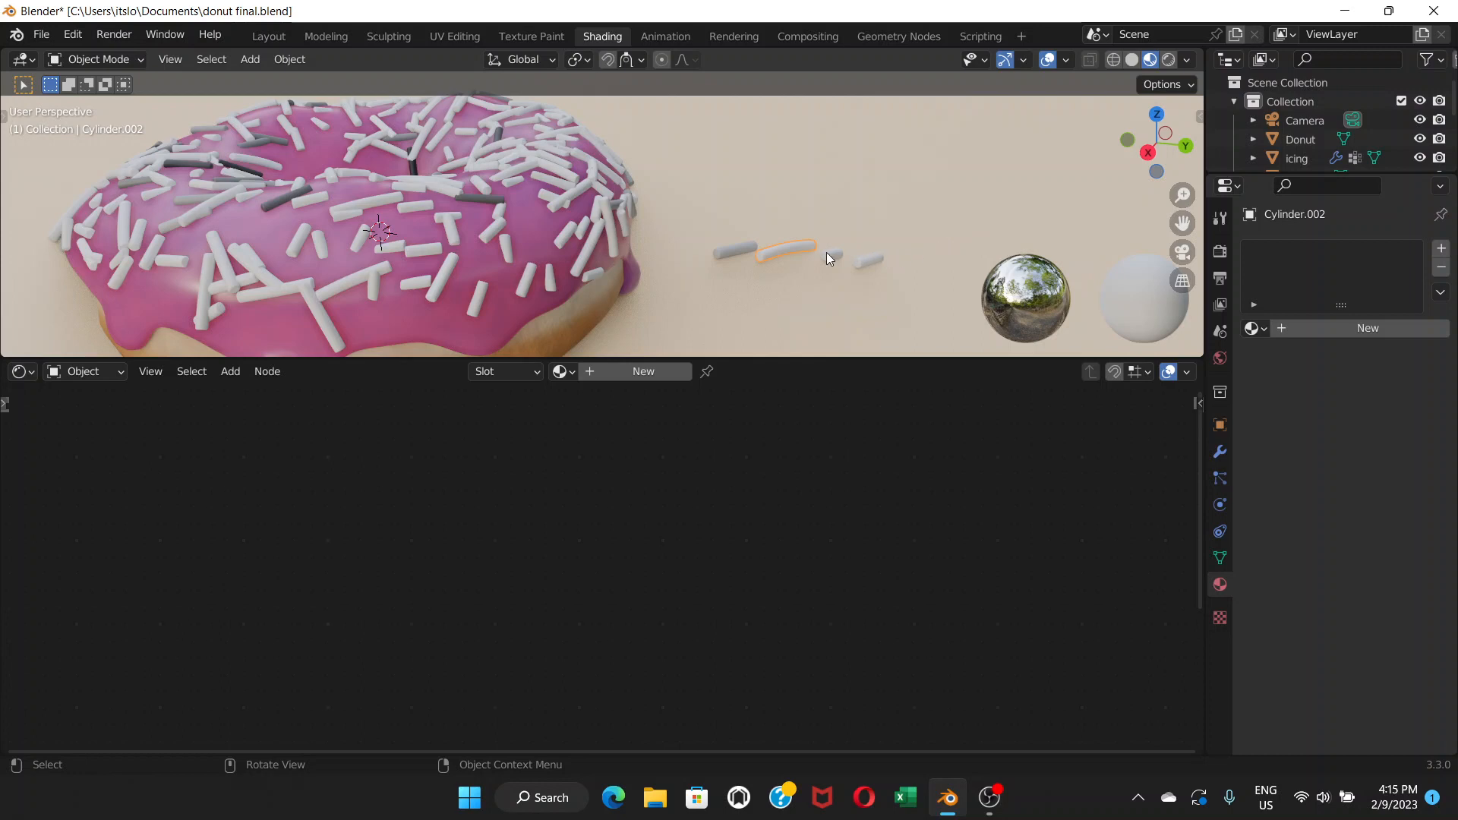
scroll(809, 249, "up", 2)
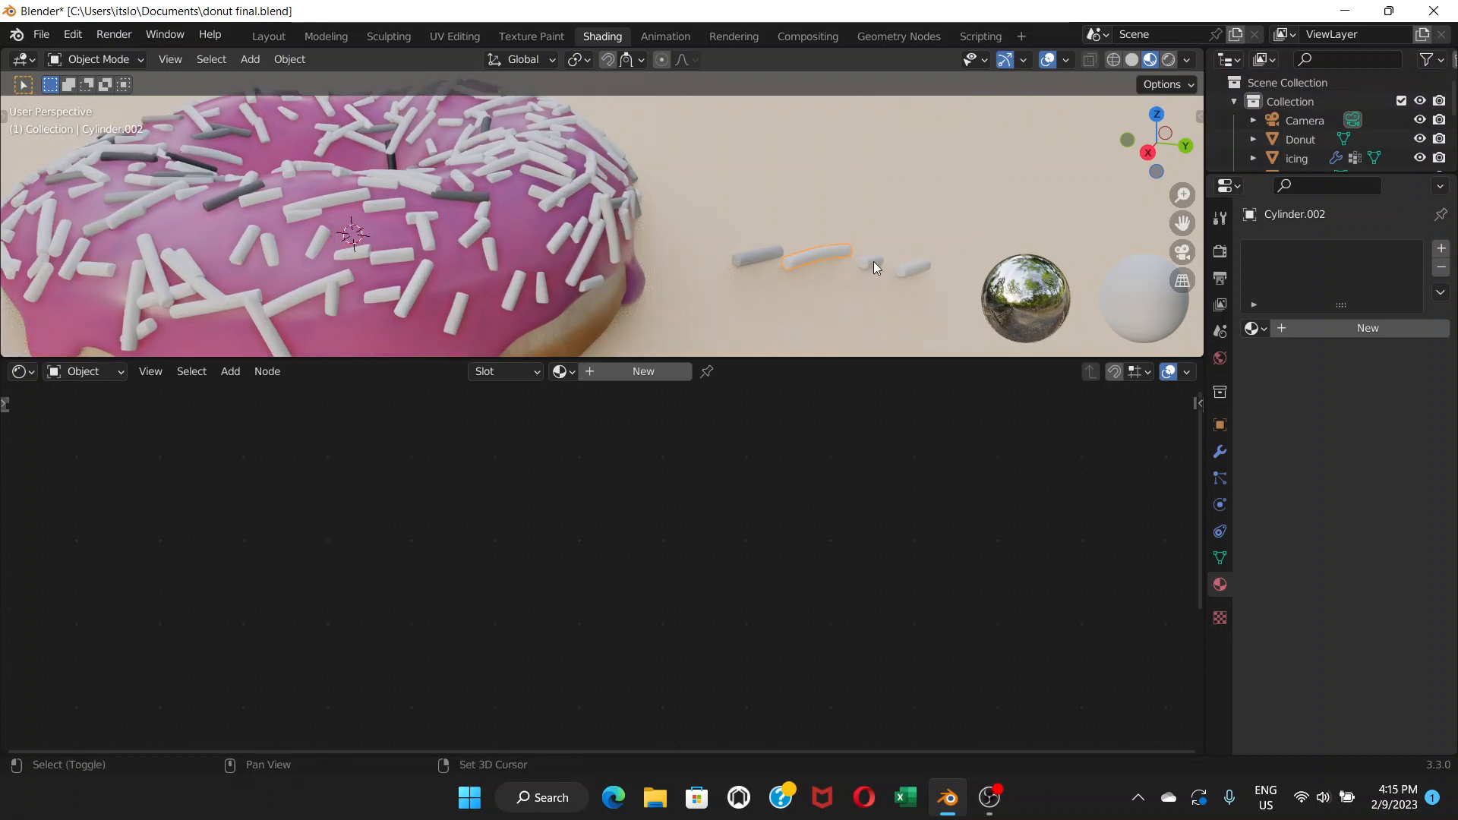
left_click(874, 261, "shift")
left_click(911, 271, "shift")
left_click(739, 254, "shift")
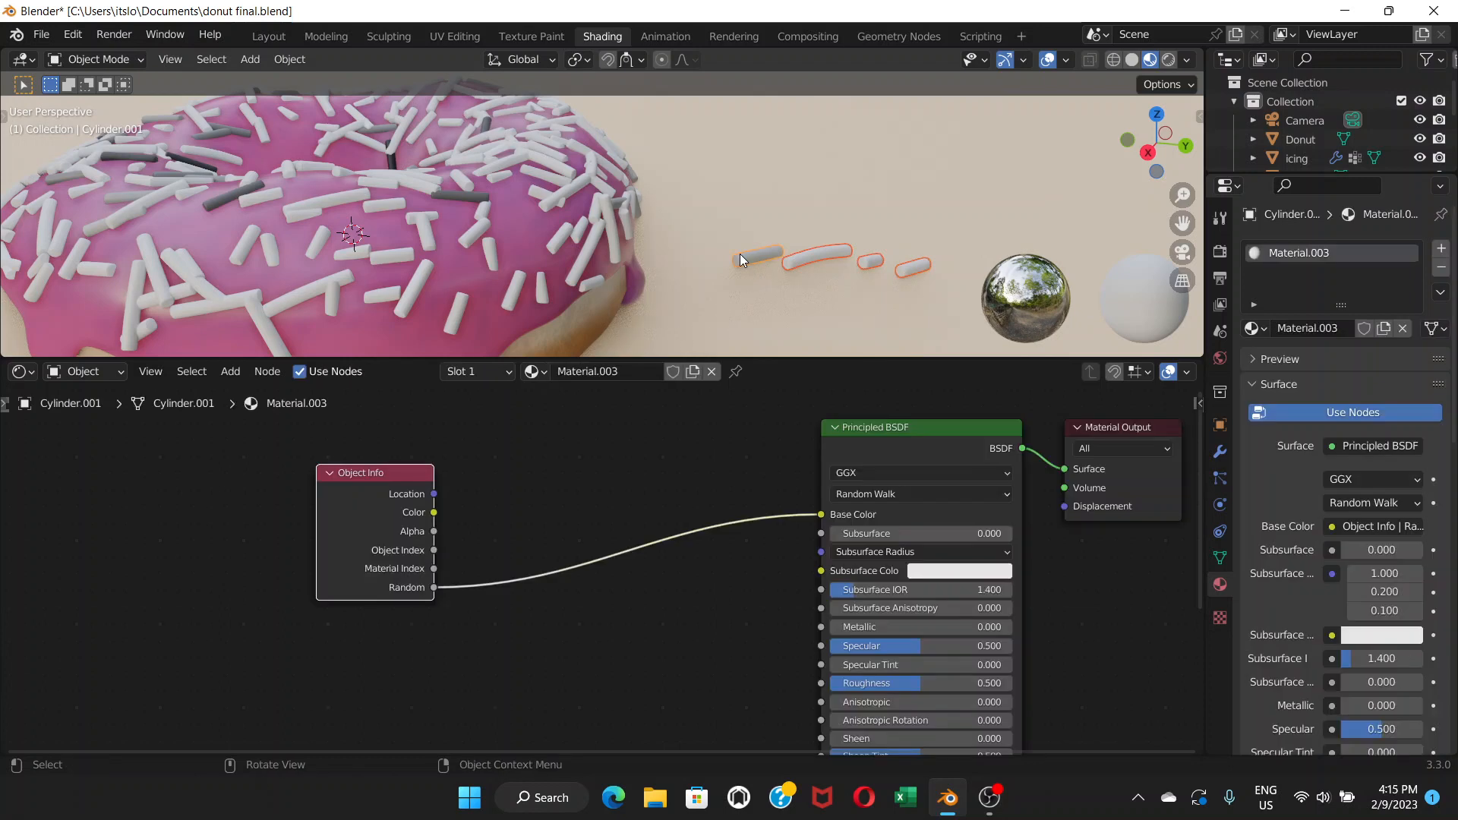
key("ctrl+l")
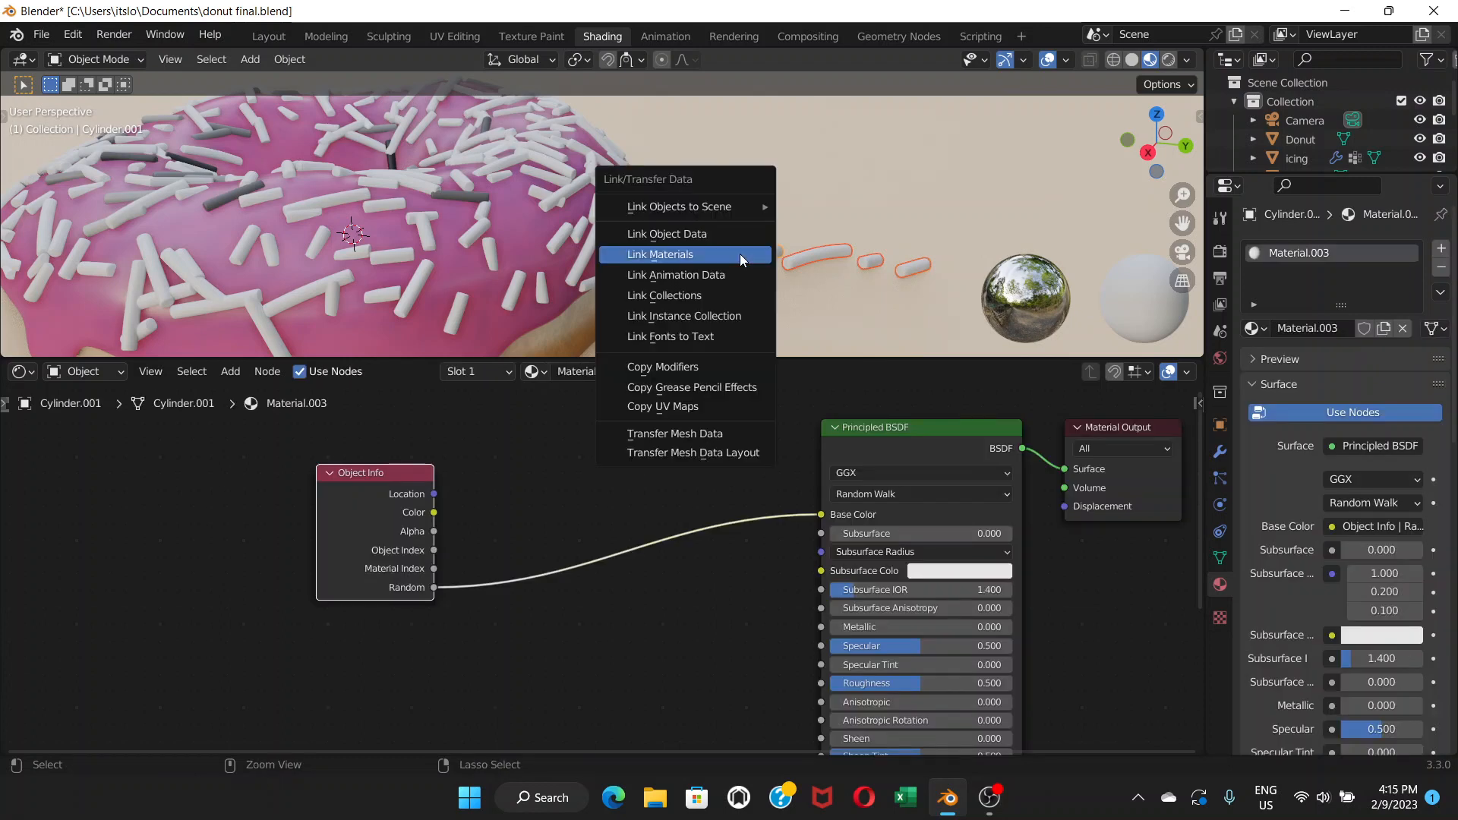
left_click(700, 296)
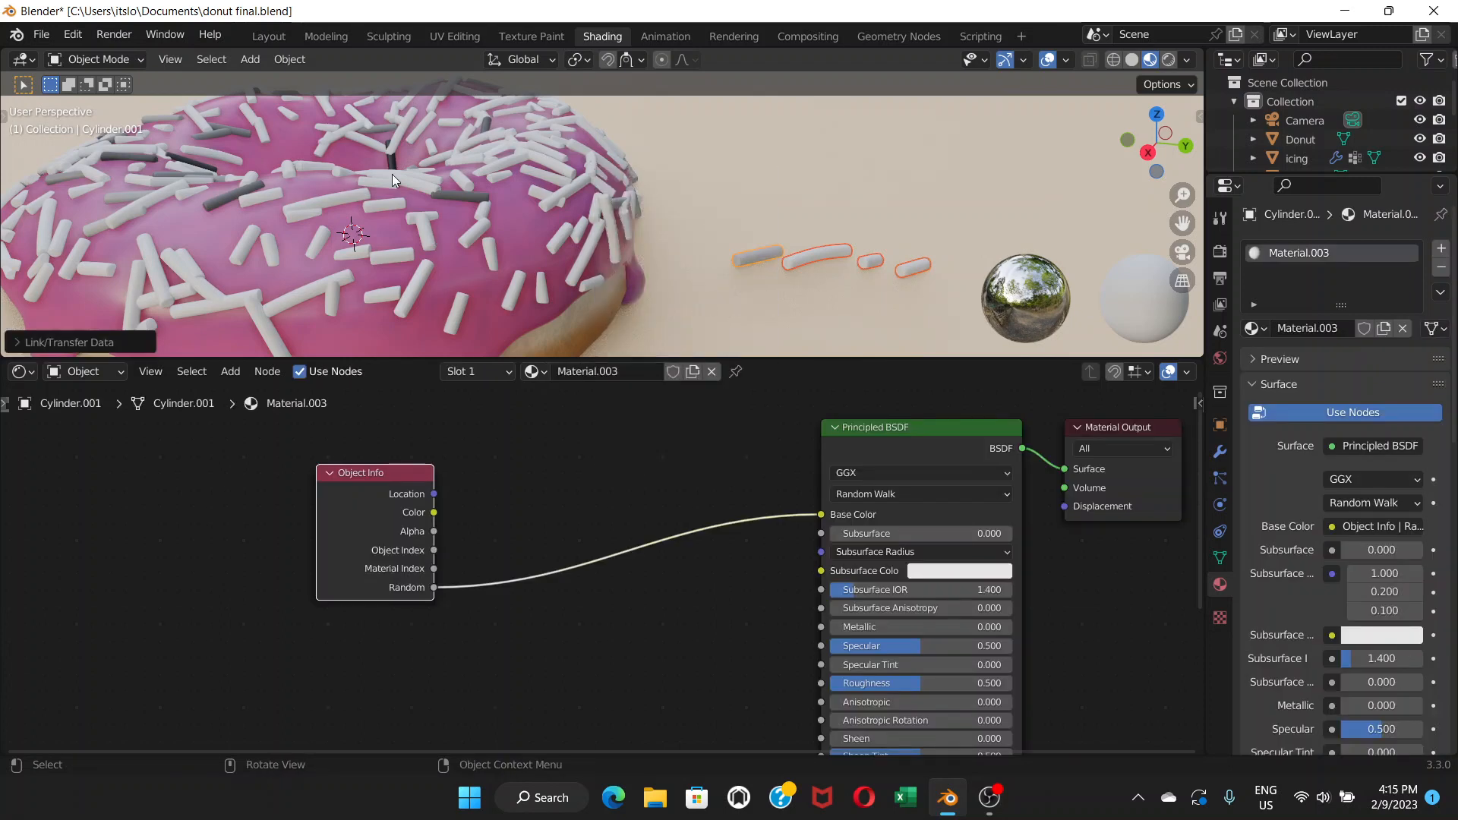
scroll(452, 229, "down", 5)
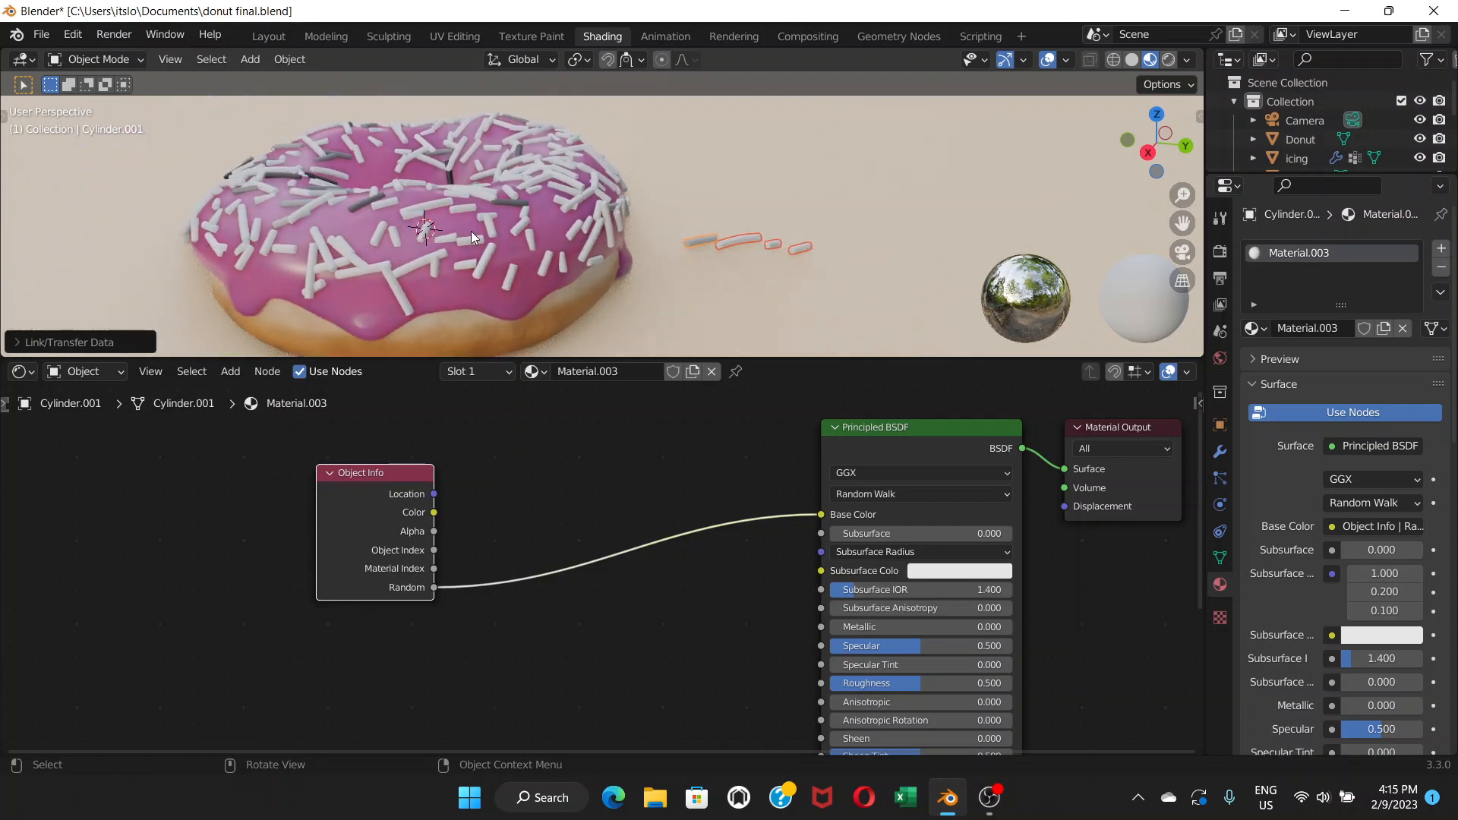
scroll(535, 239, "up", 3)
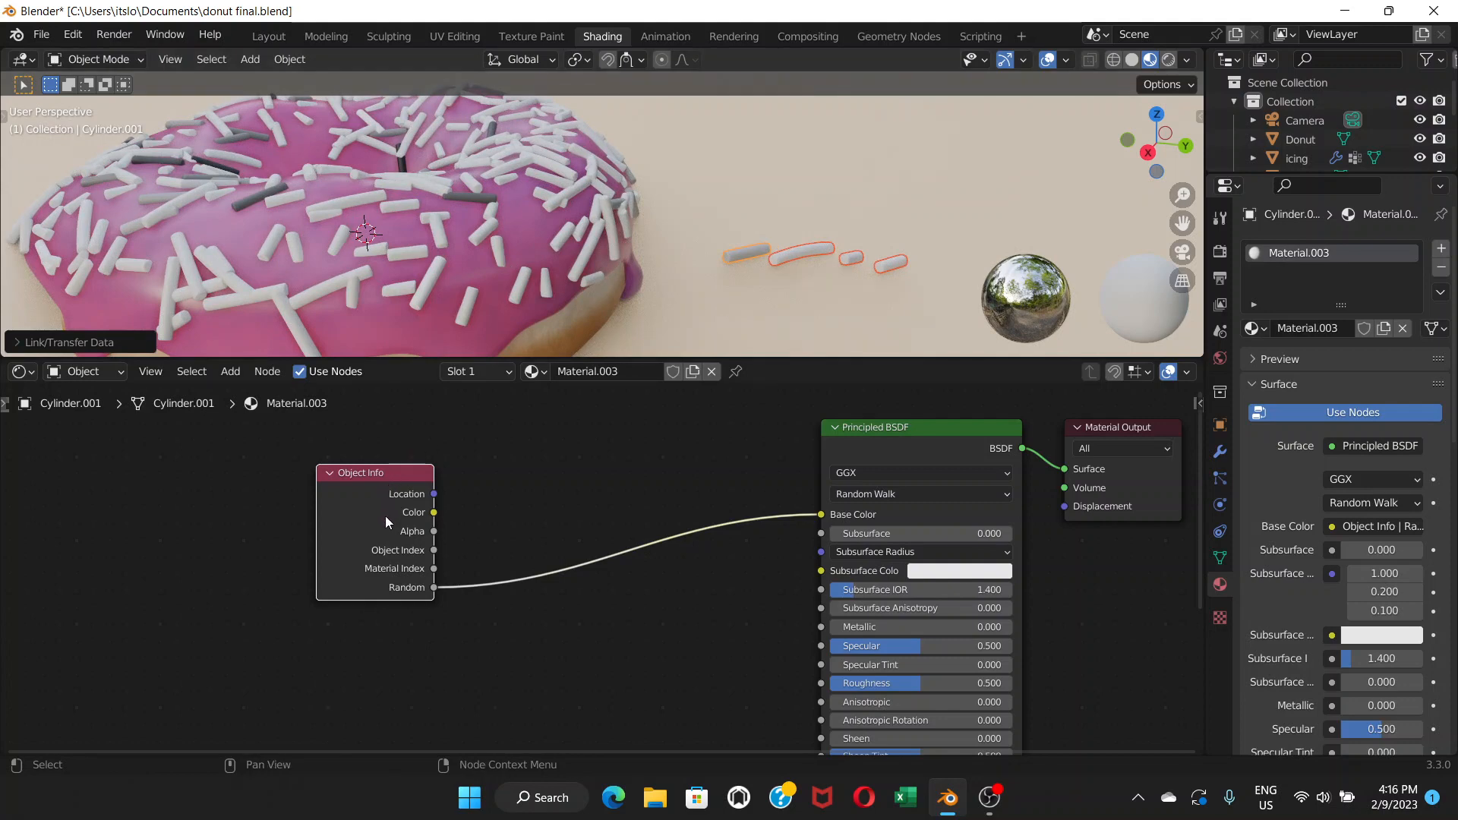
scroll(407, 220, "up", 1)
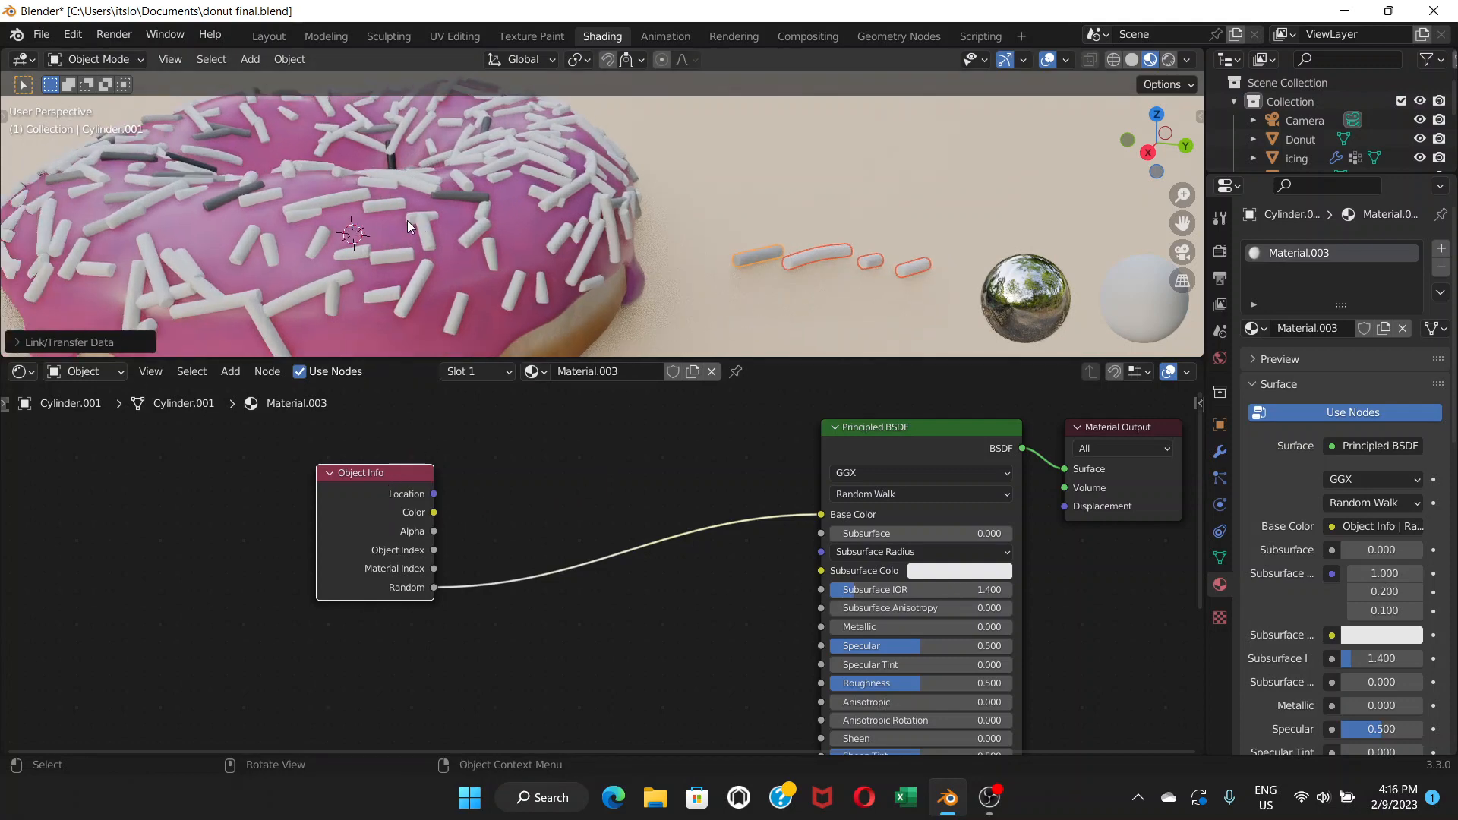
scroll(407, 221, "down", 4)
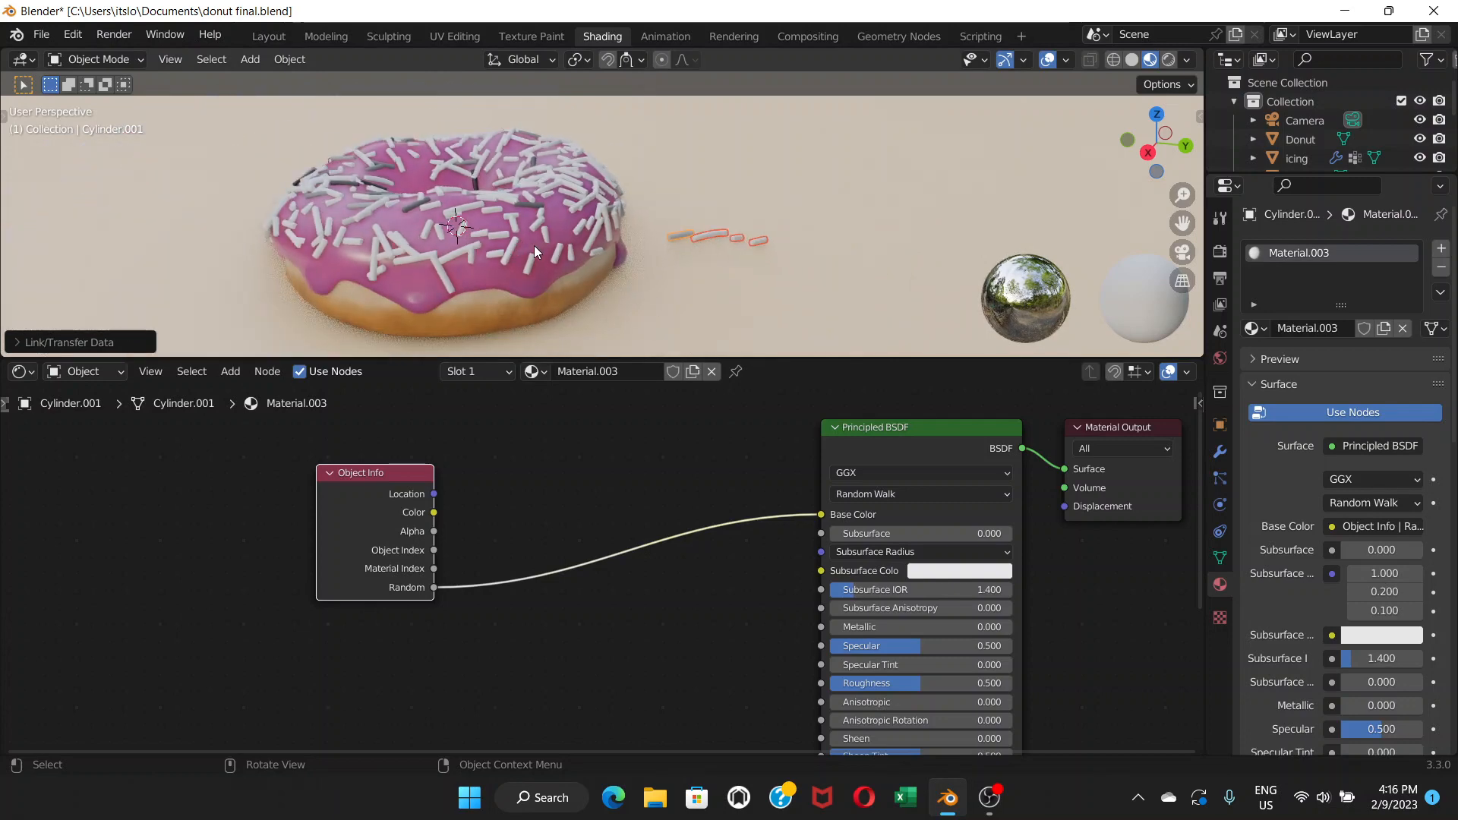
scroll(540, 250, "up", 1)
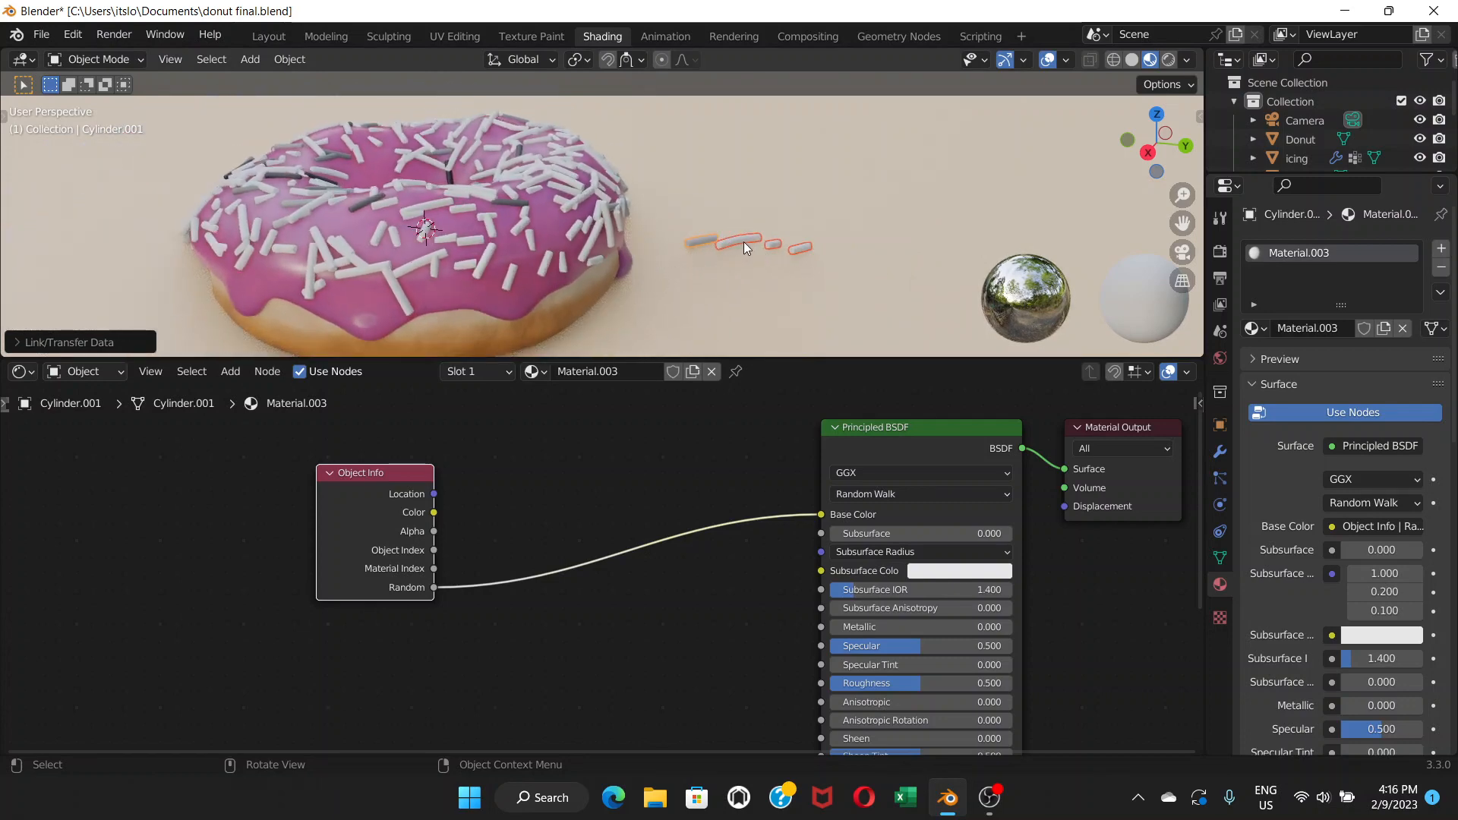
Create a separate new material for each of the other three loose sprinkles, Cylinder.002, Cylinder.003 and Cylinder.004
left_click(771, 247)
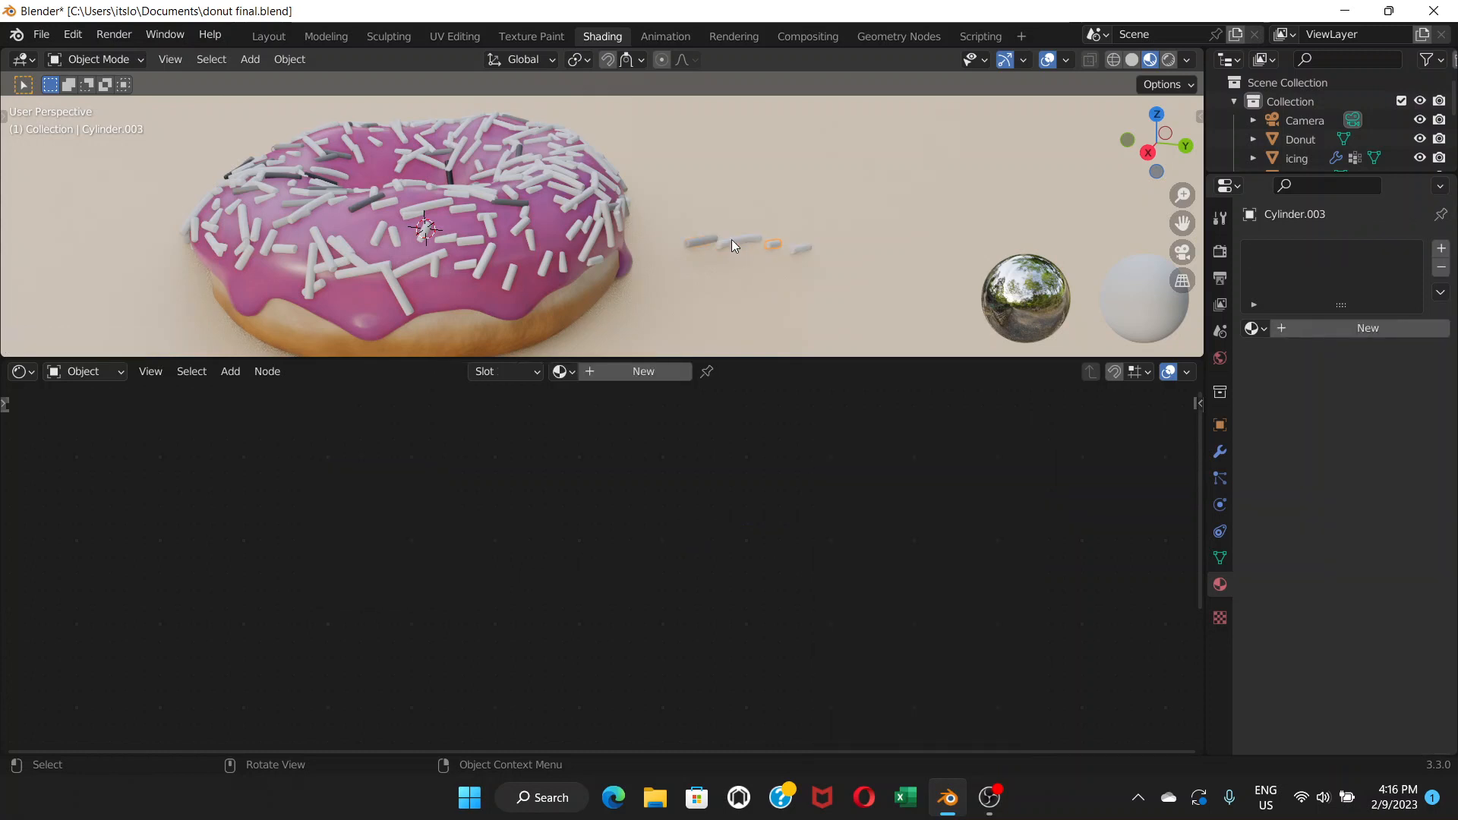
left_click(1306, 329)
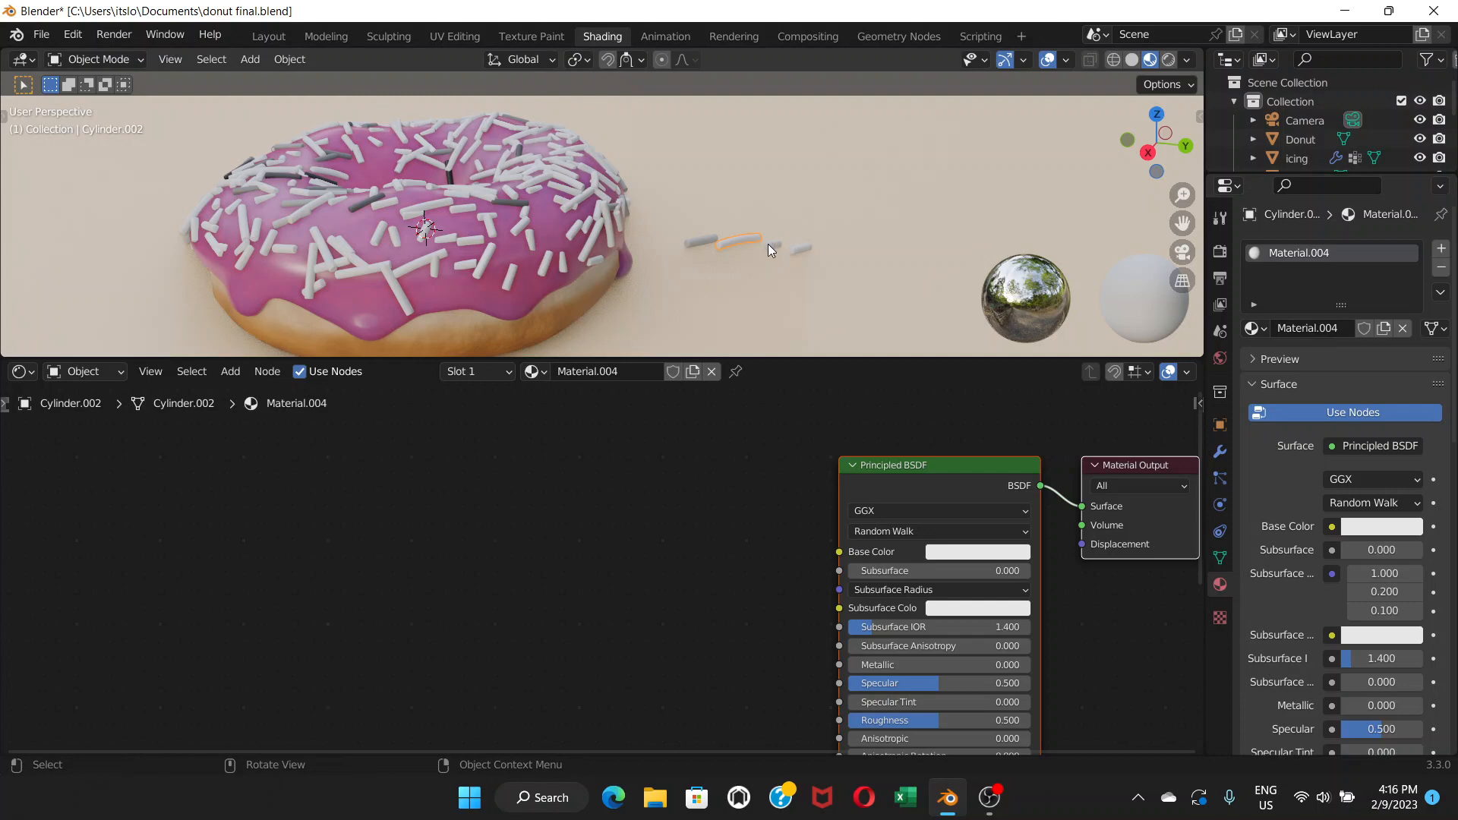
left_click(770, 244)
left_click(1291, 331)
left_click(799, 247)
left_click(1308, 330)
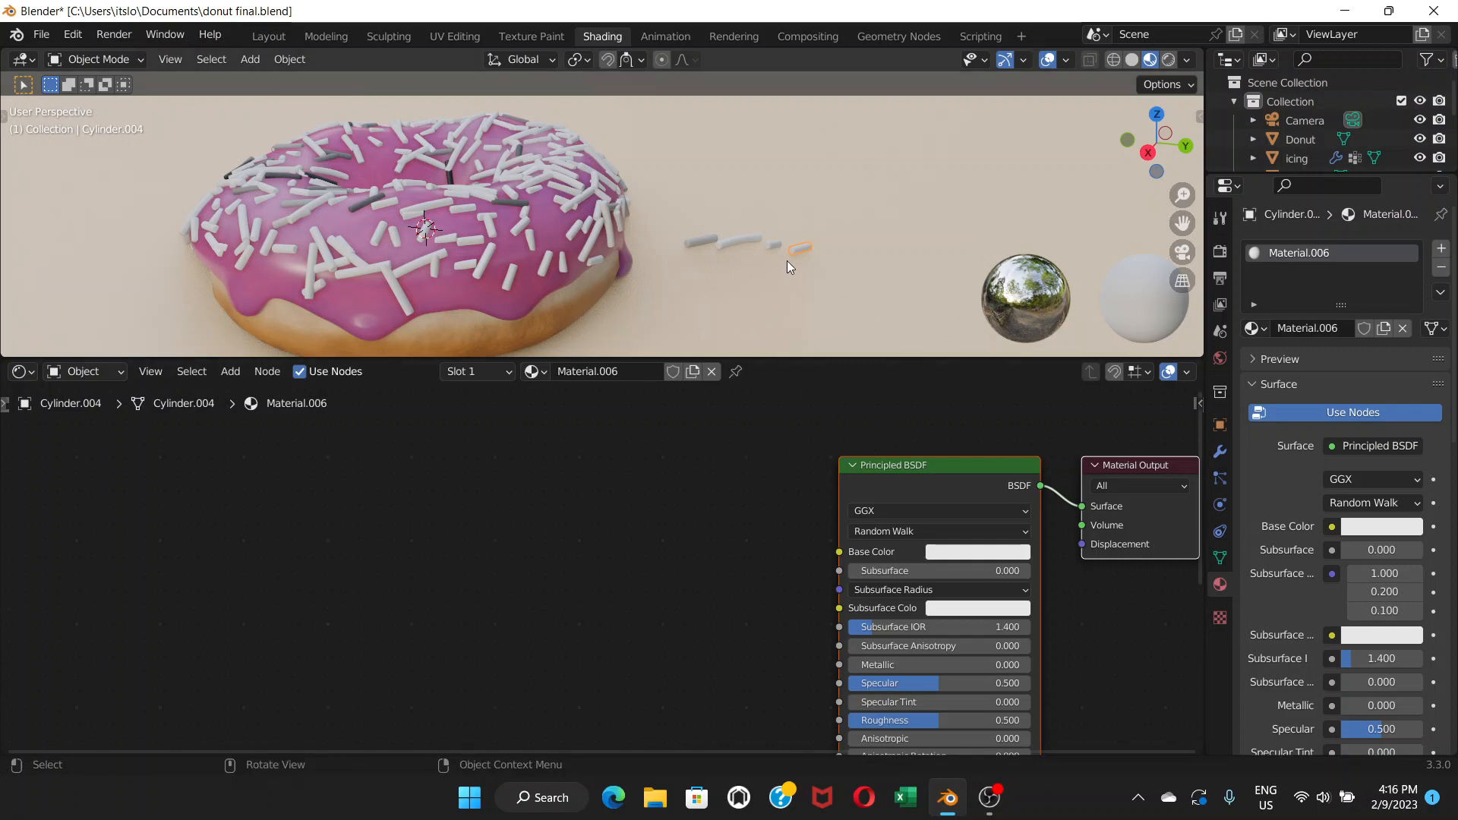
Link Cylinder.001's Material.003 to the other three loose sprinkles, with Cylinder.001 as the active object
key("shift")
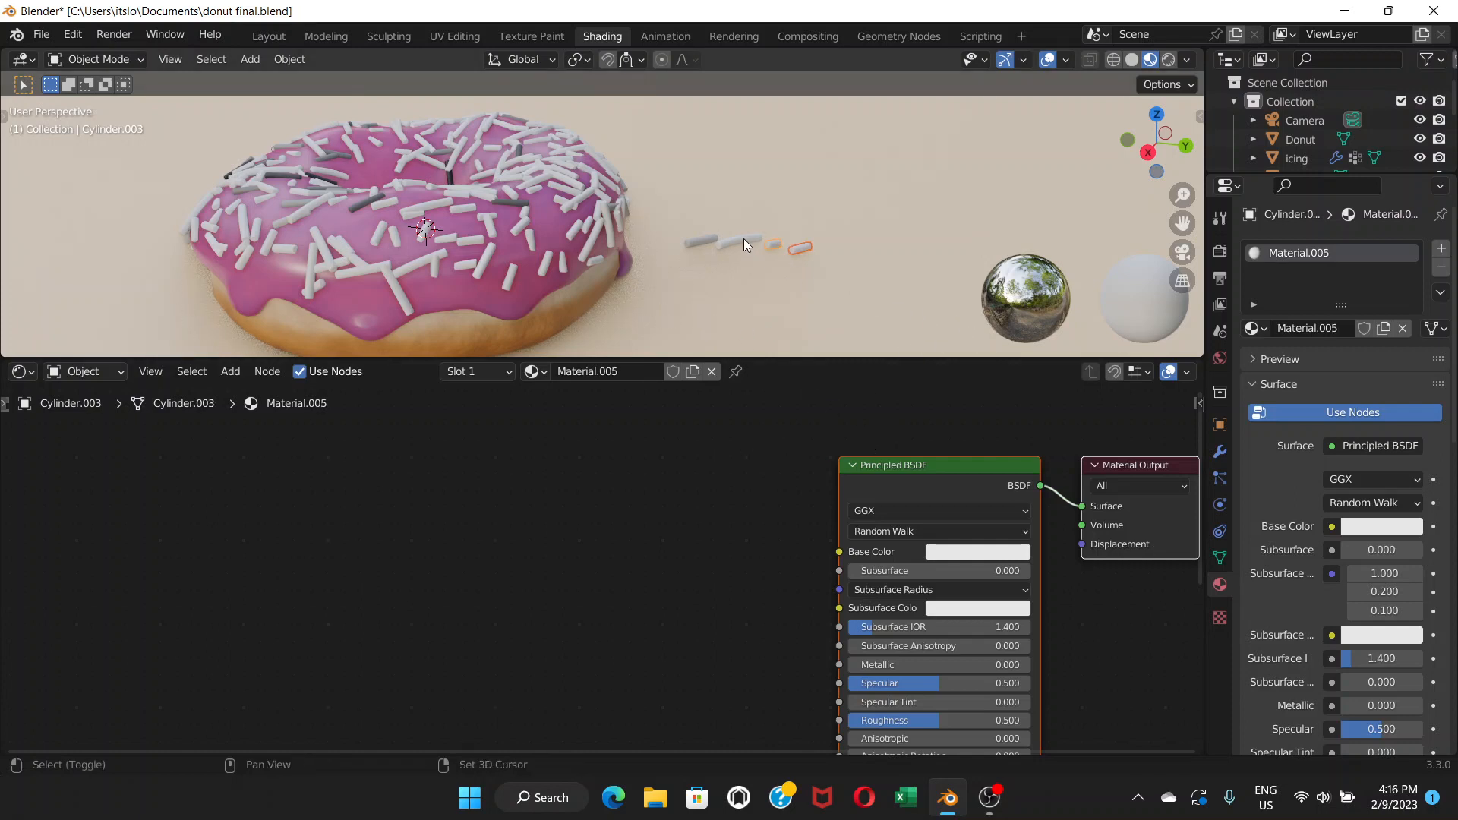
left_click(695, 243, "shift")
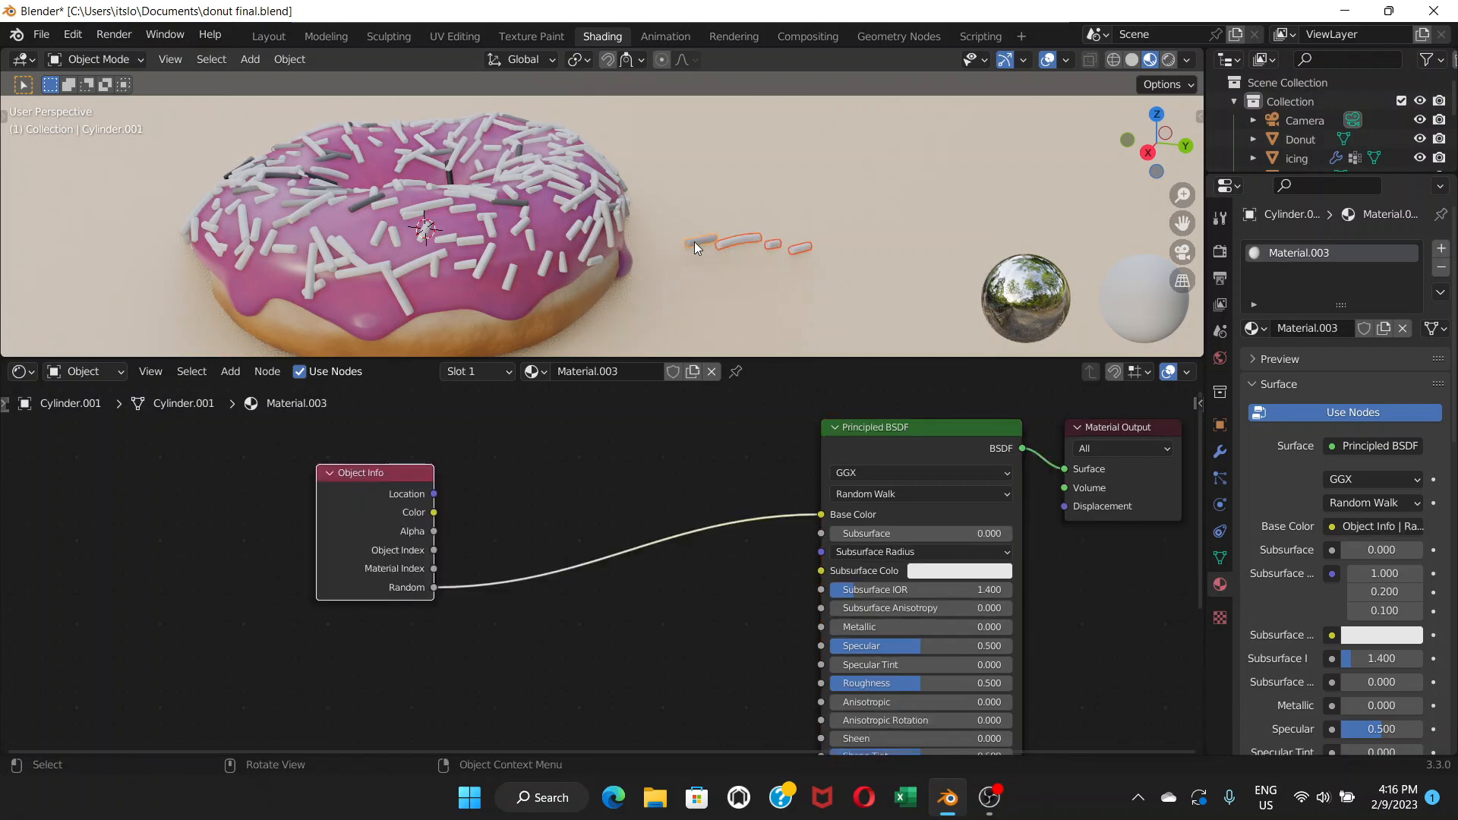
key("ctrl+l")
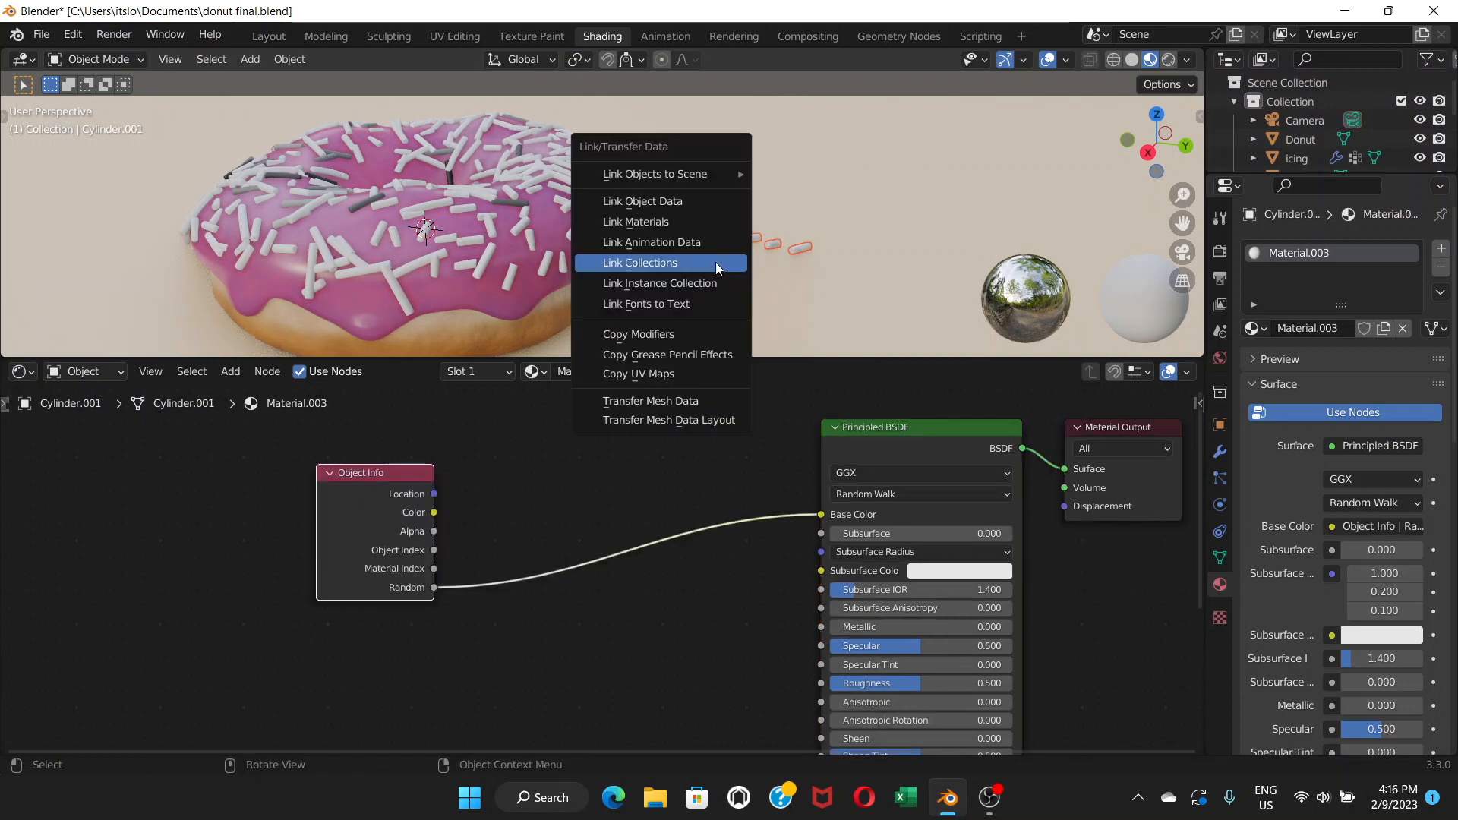
left_click(705, 221)
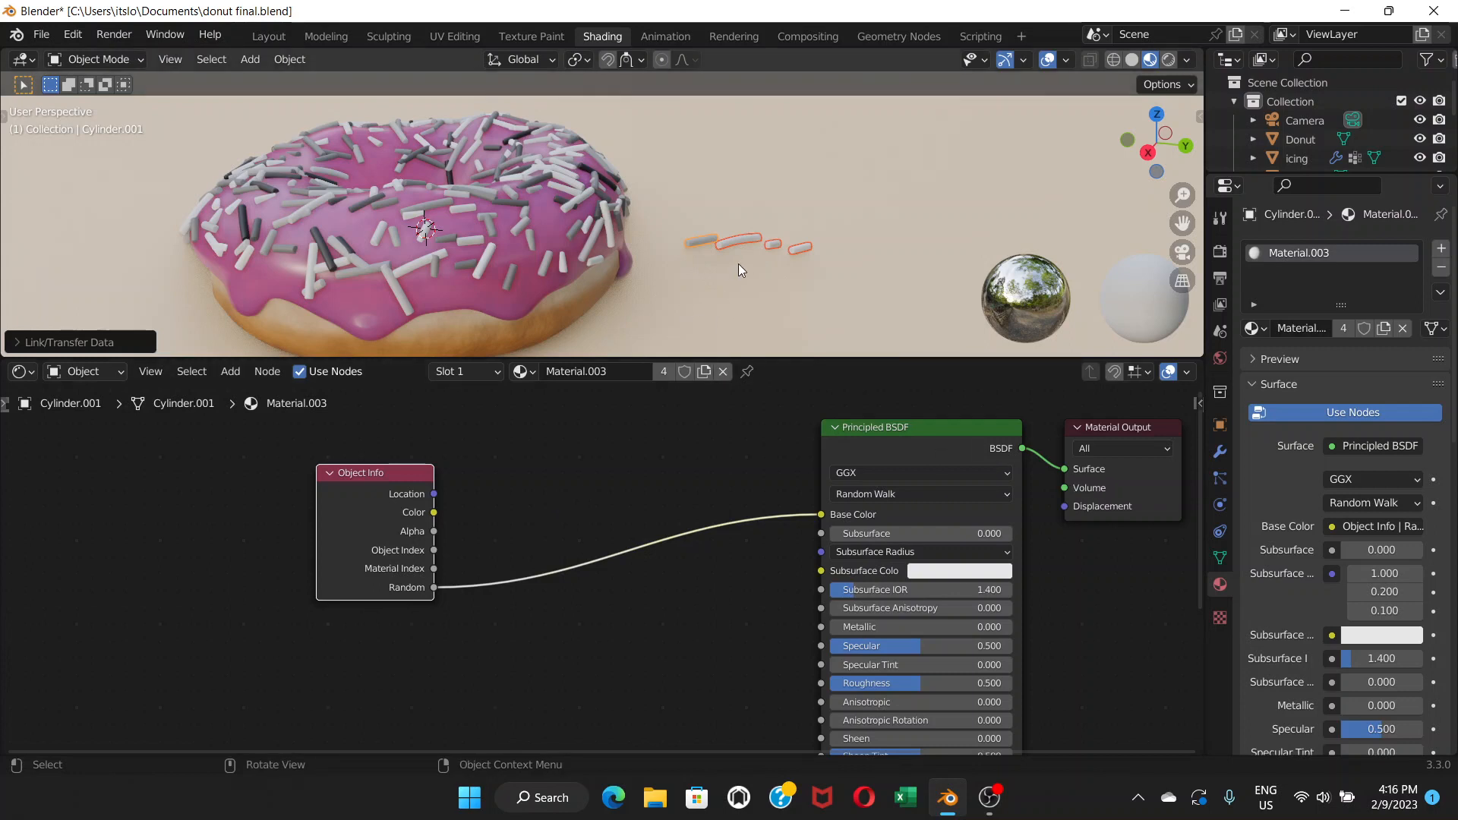
Remove Material.003 from the loose sprinkle Cylinder.002 and give it a new separate material
scroll(776, 248, "up", 2)
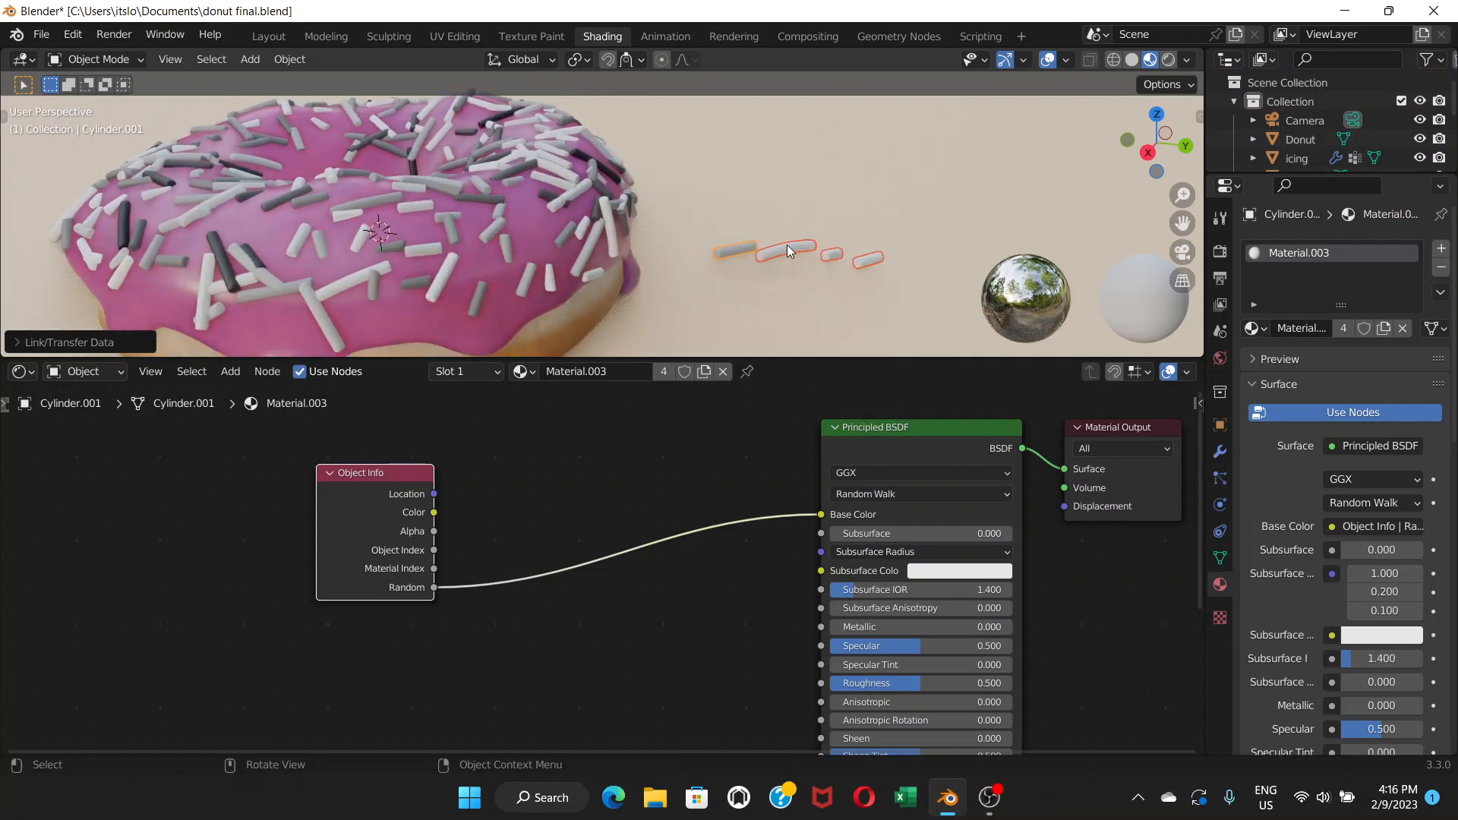
left_click(790, 247)
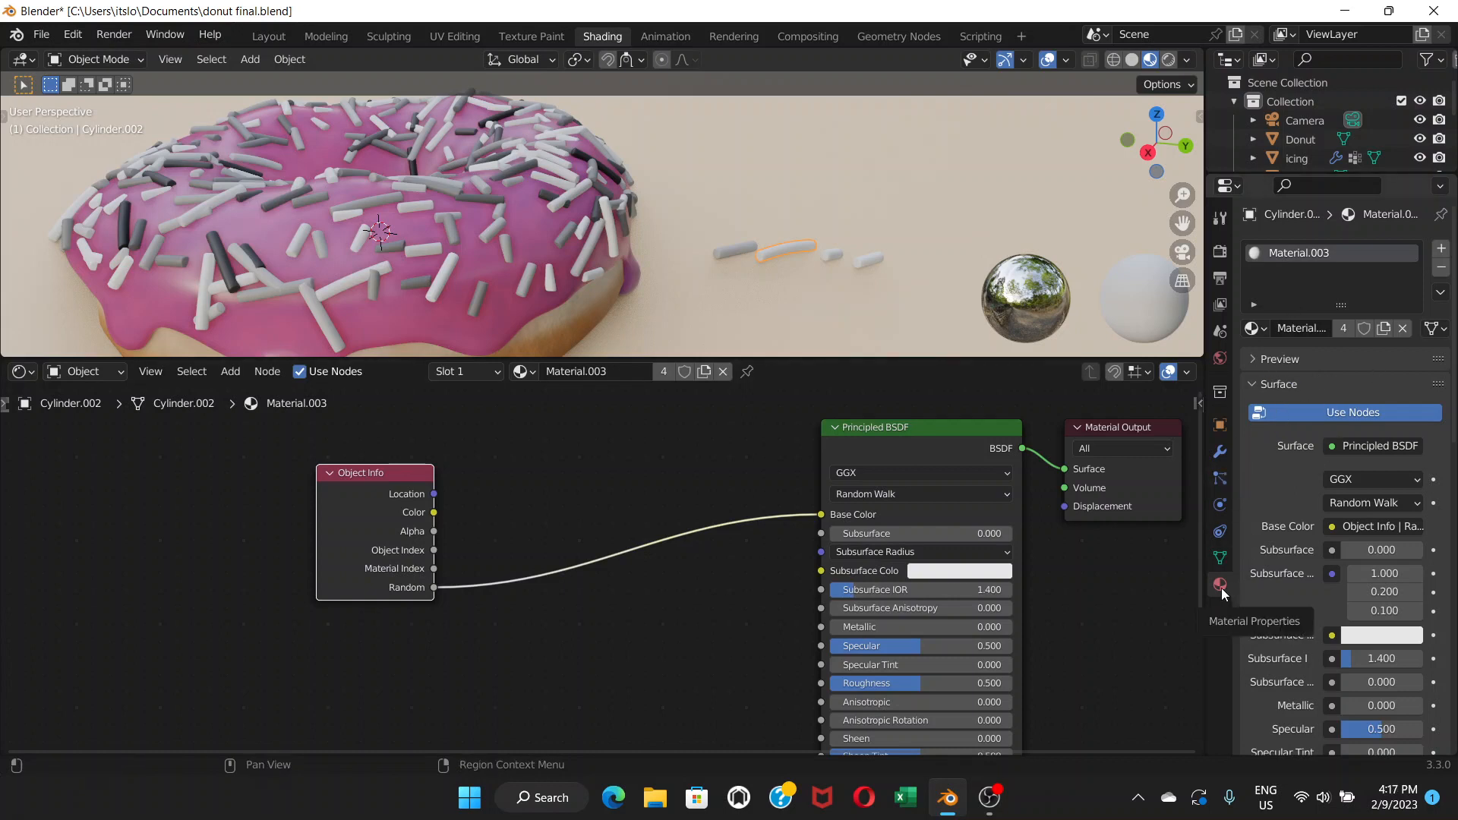
left_click(835, 253)
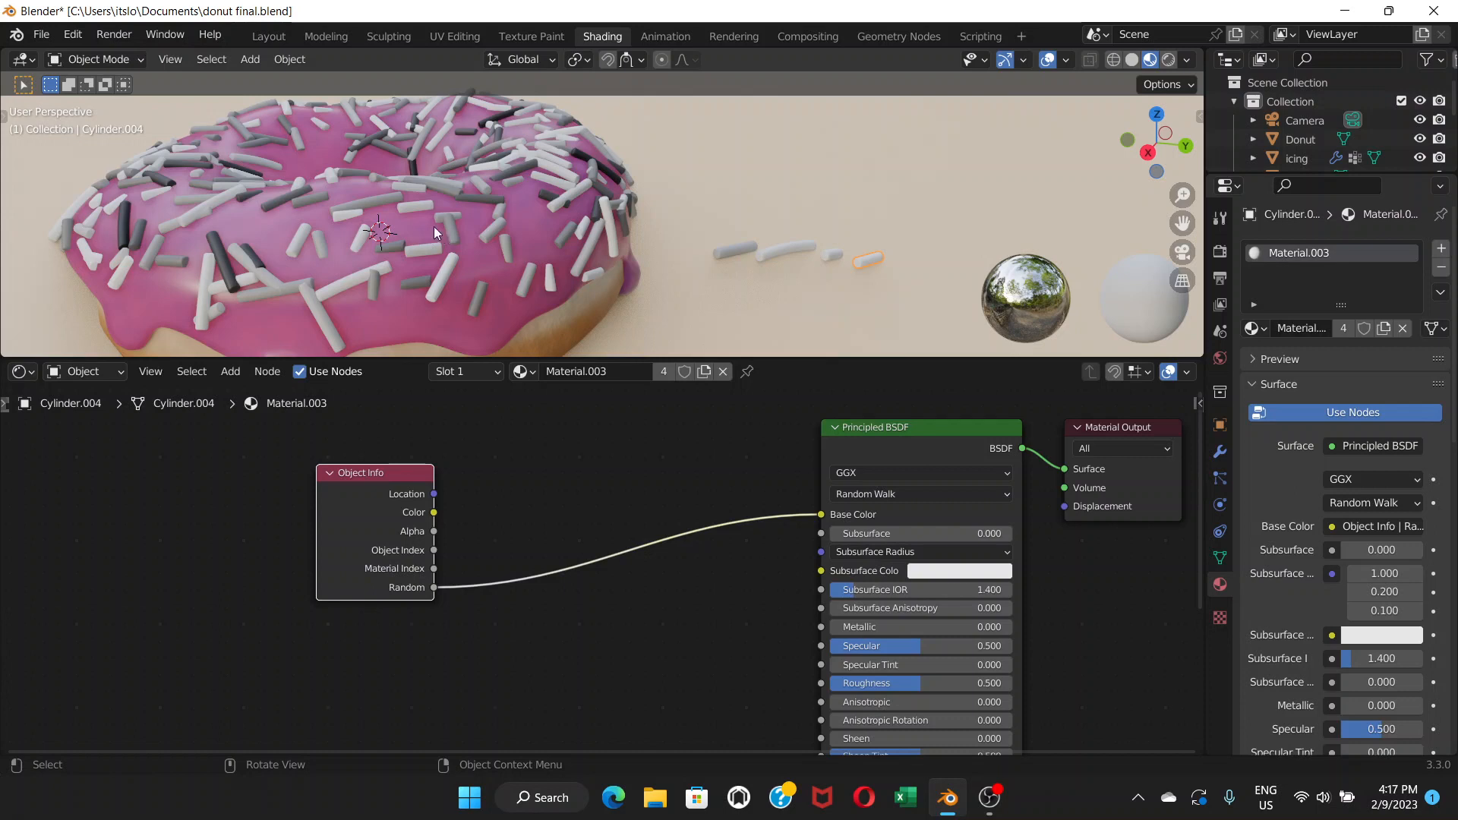
left_click(785, 252)
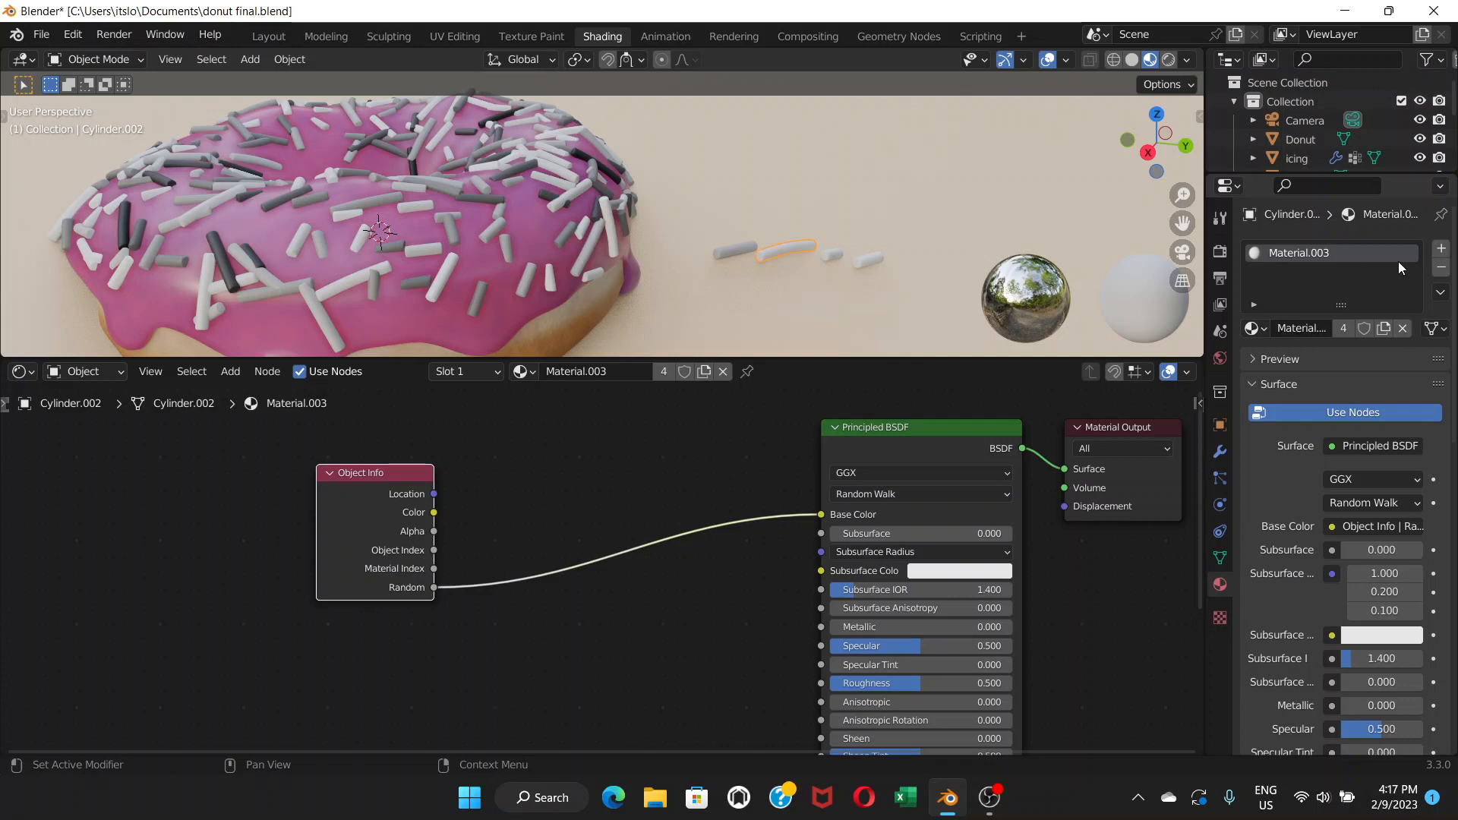
left_click(1440, 268)
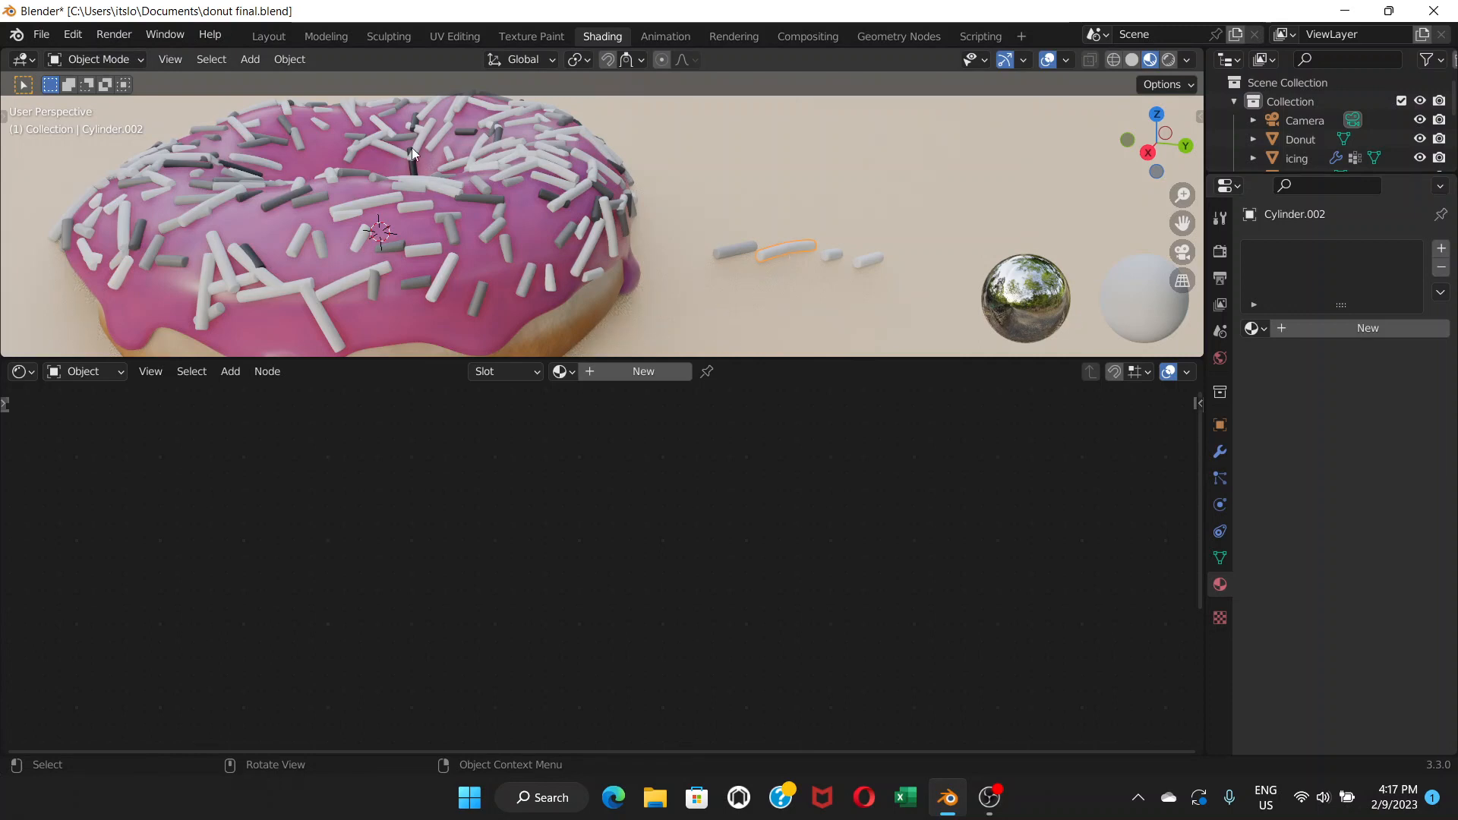
left_click(1325, 330)
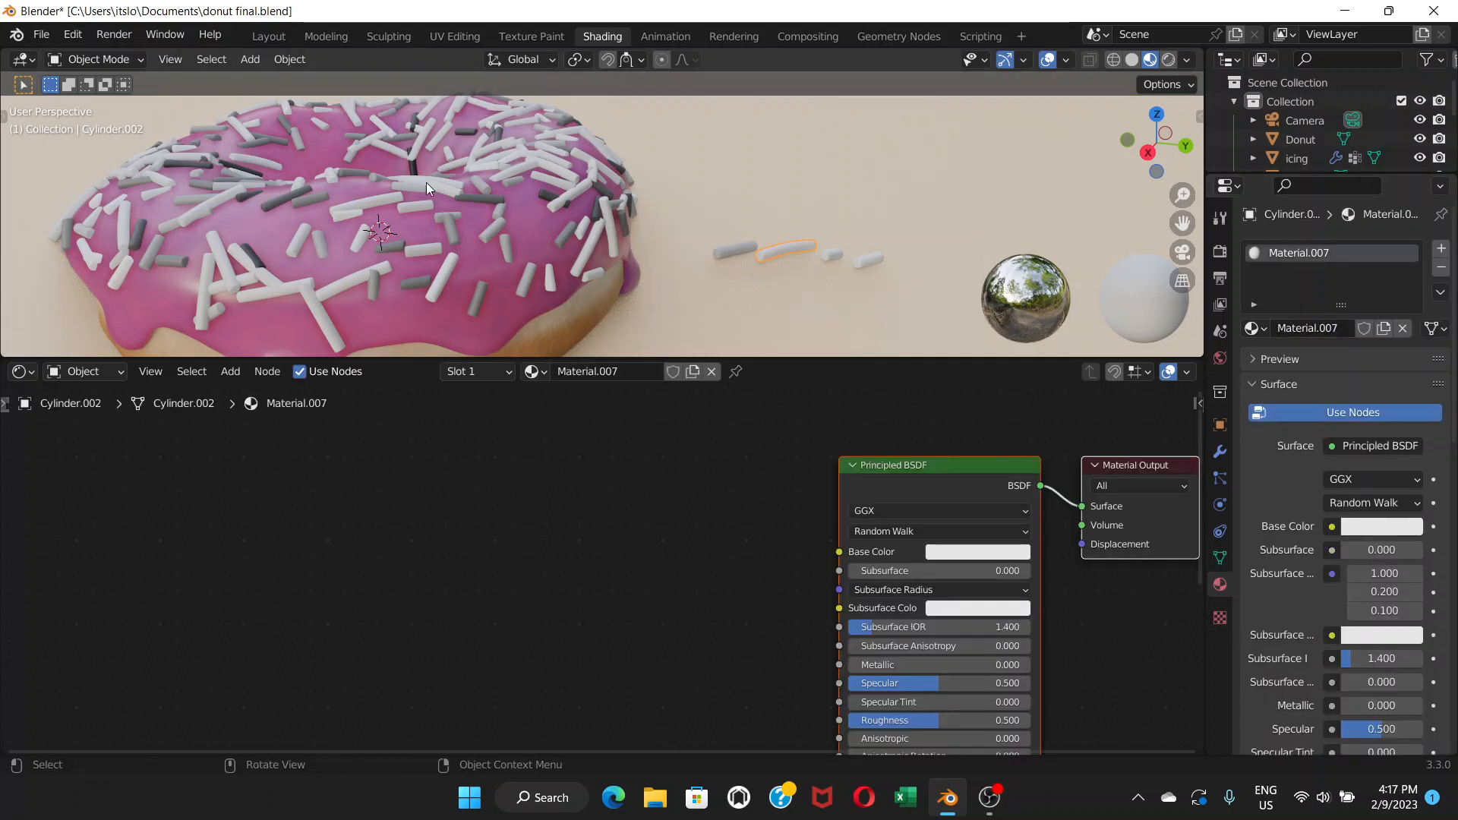
Try a saturated red and a pale lavender as the Base Color of Cylinder.002's new material
left_click(1373, 526)
left_click_drag(1292, 354, 1325, 380)
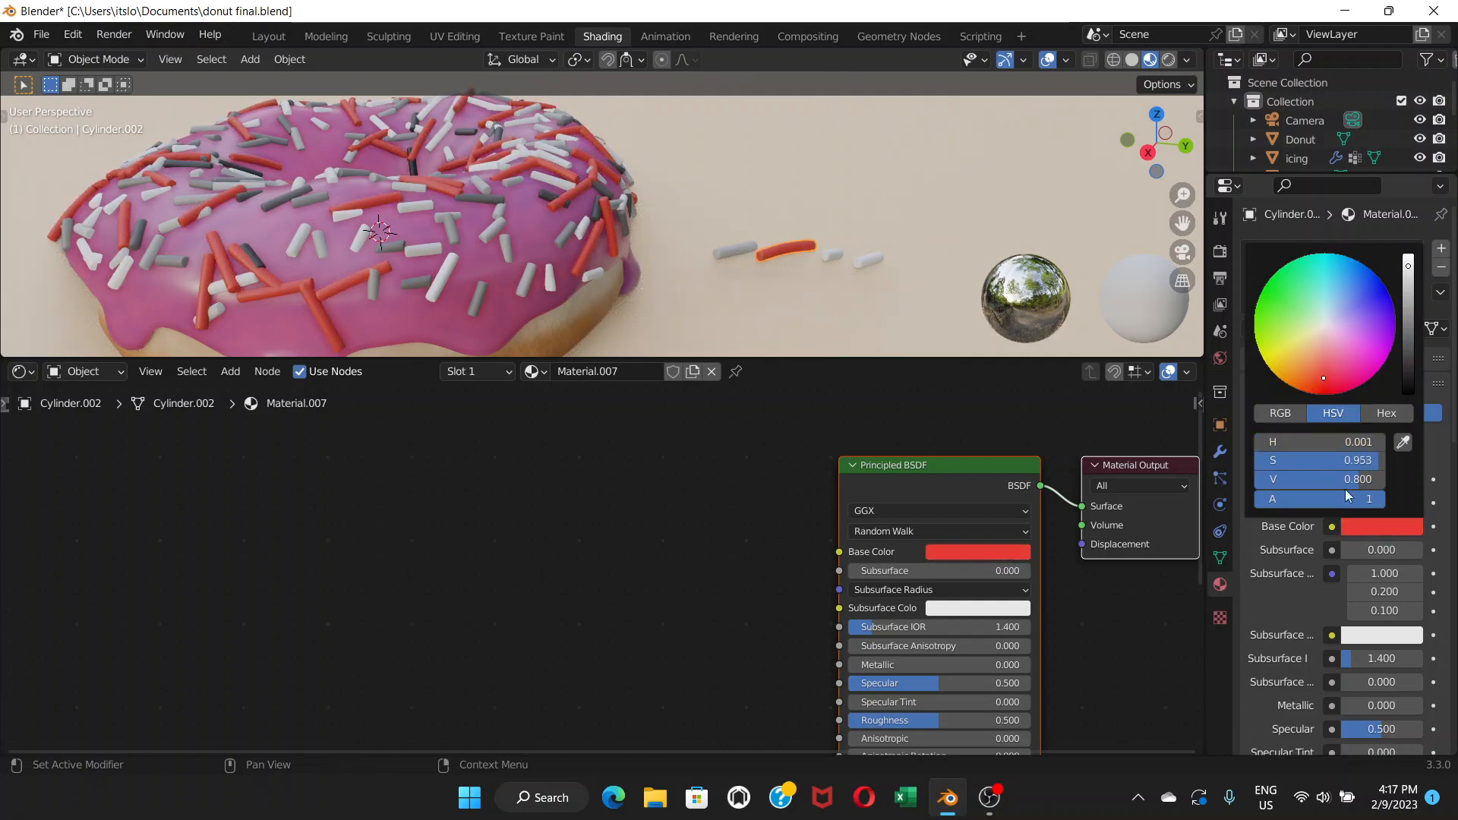
left_click(1383, 525)
left_click_drag(1288, 359, 1334, 322)
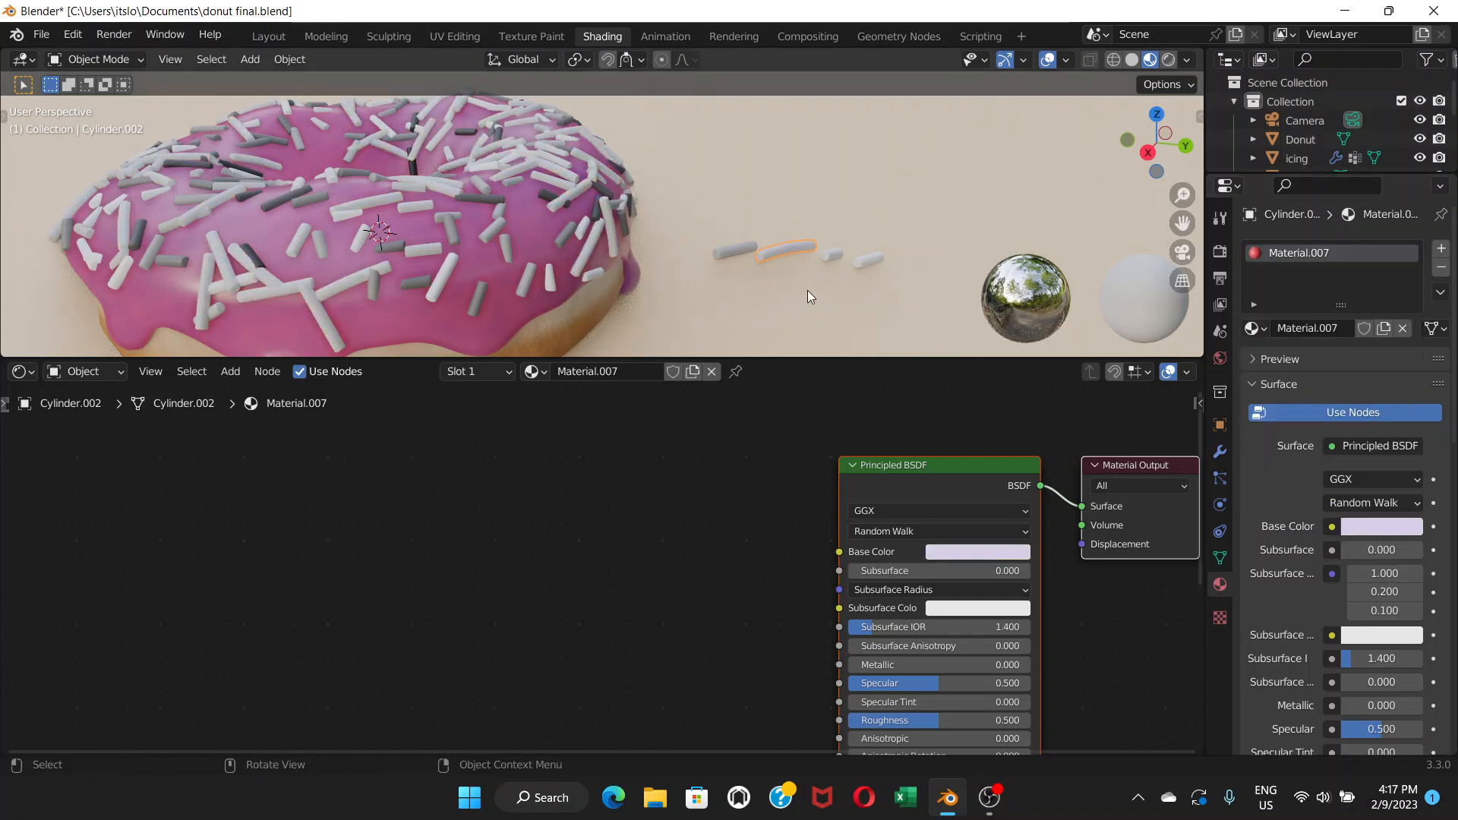
left_click(741, 446)
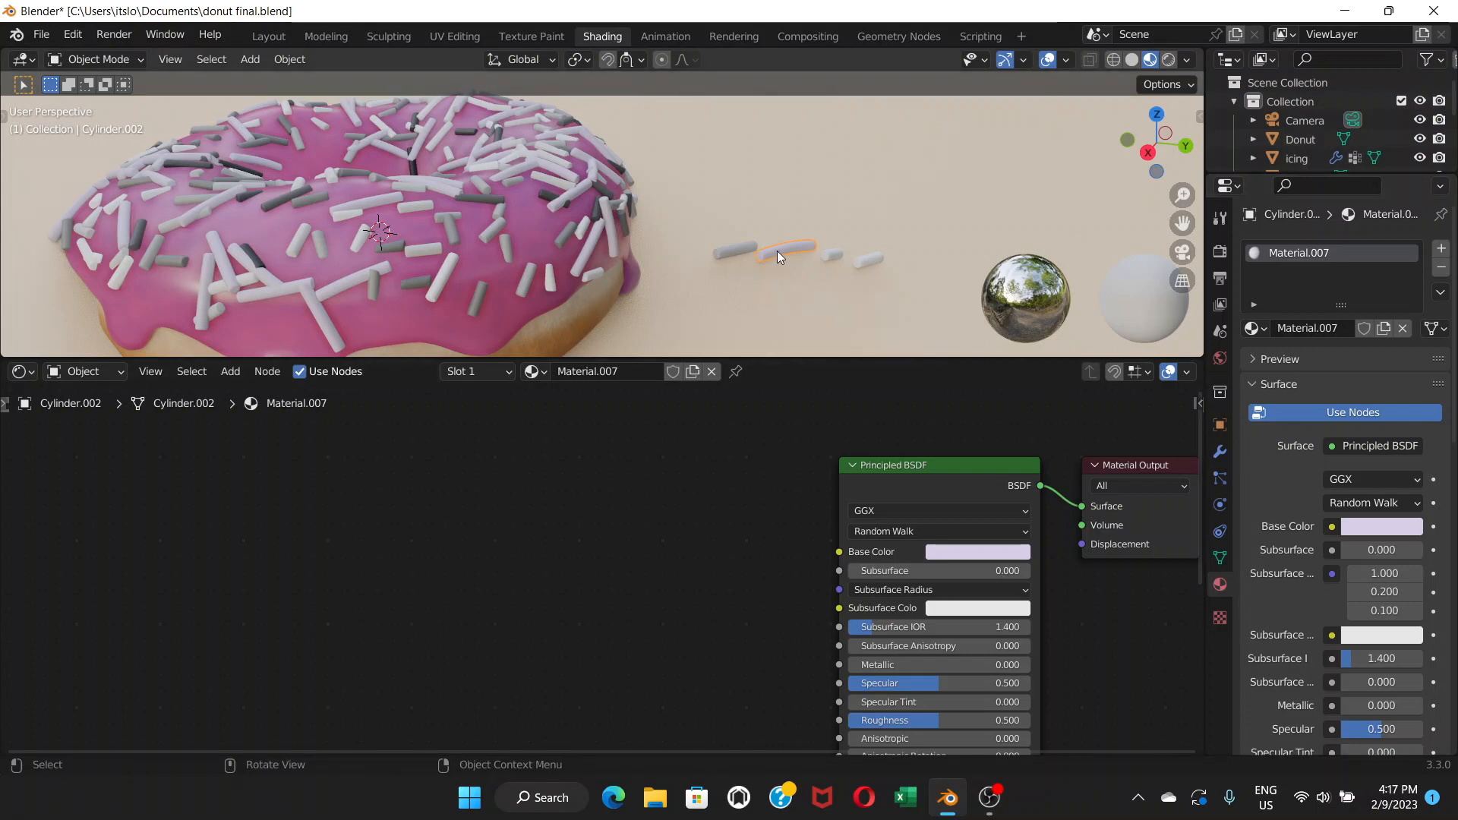
Select all four loose sprinkles with Cylinder.001 active and link its Material.003 to the others
left_click(831, 256, "shift")
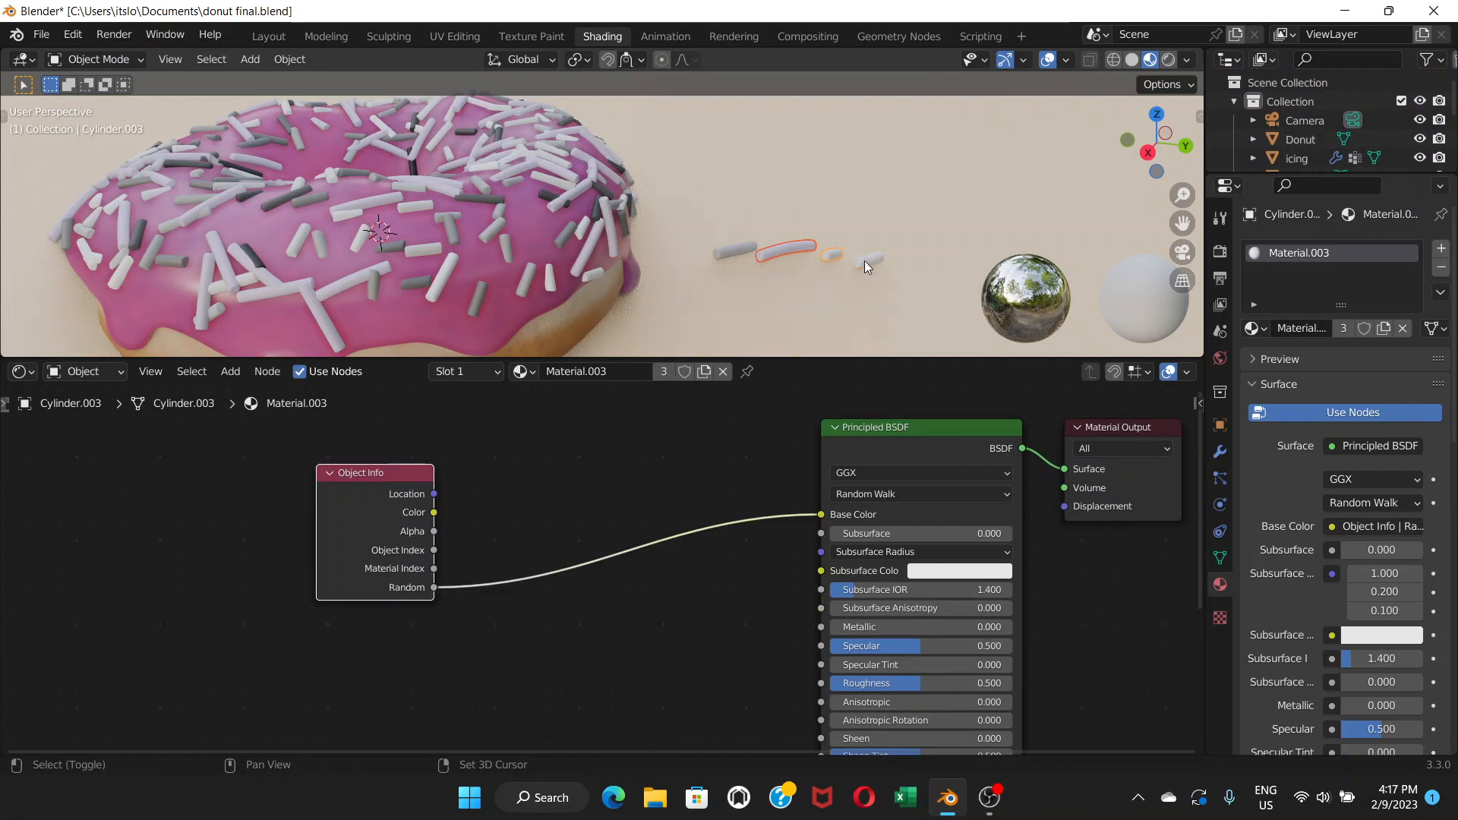
left_click(726, 253, "shift")
key("ctrl+l")
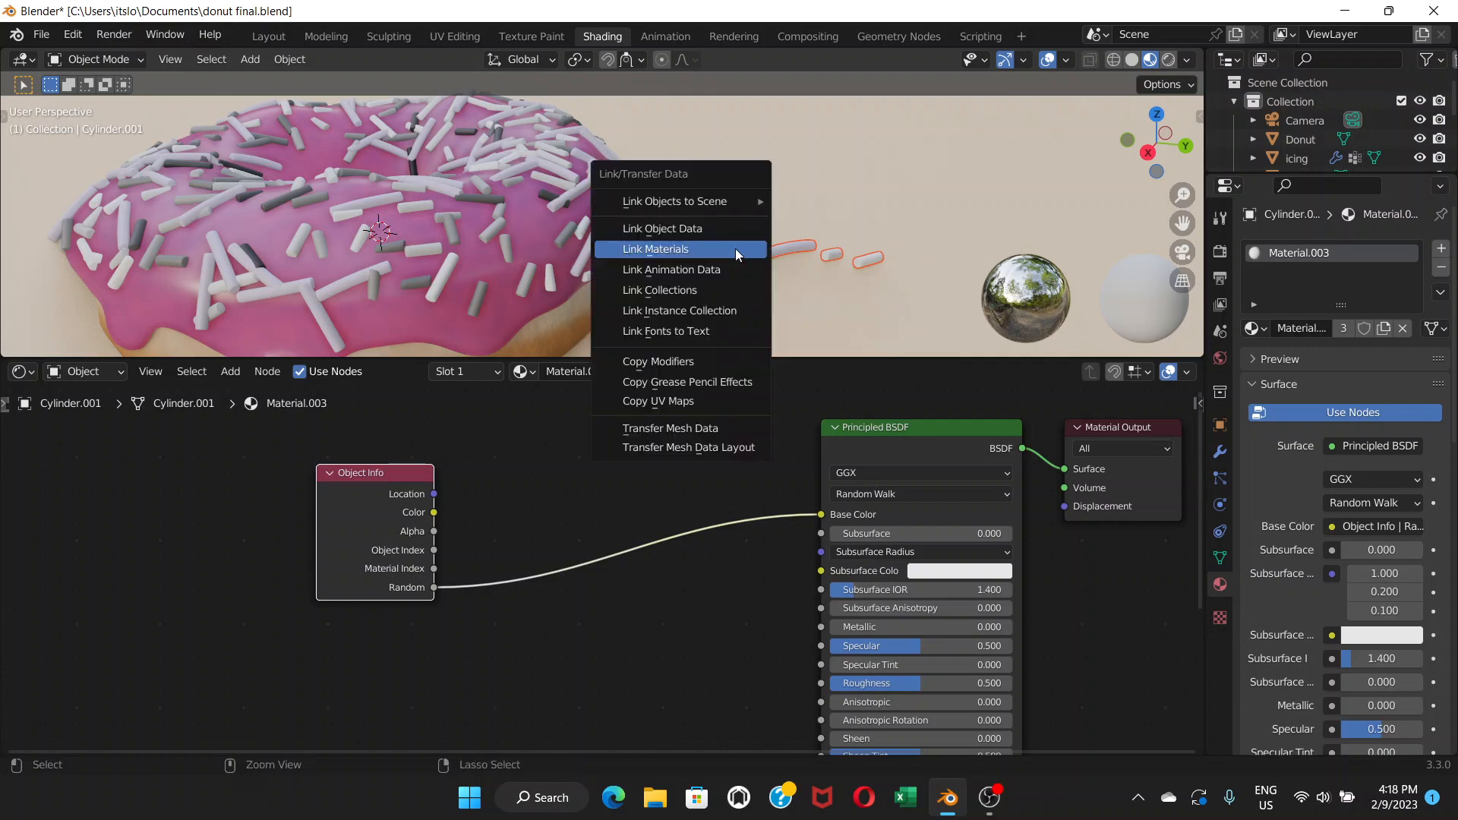
left_click(650, 250)
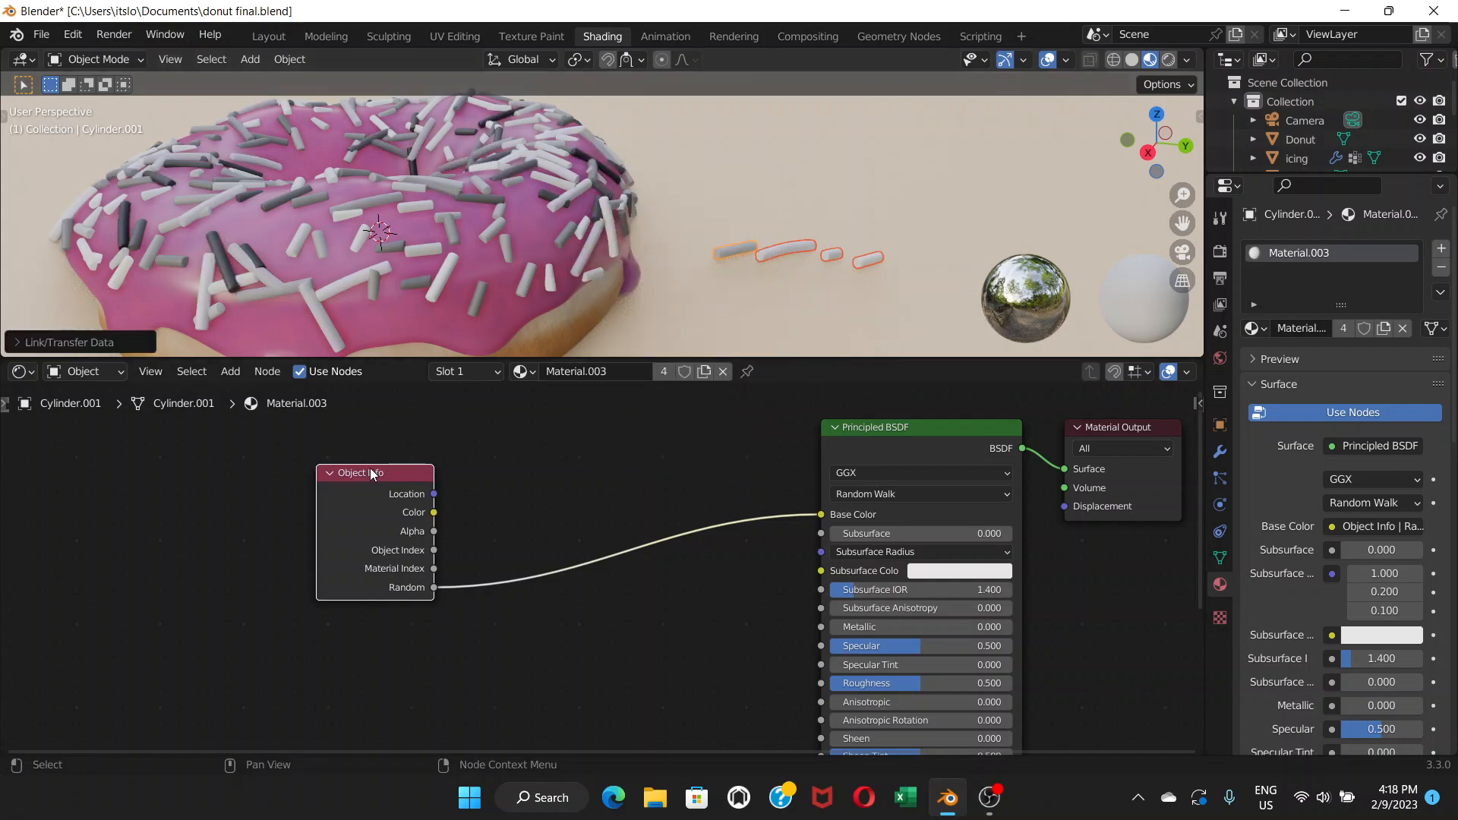
Move Object Info farther from the shader and insert a ColorRamp node between its Random output and the Principled BSDF's Base Color
left_click_drag(371, 472, 295, 494)
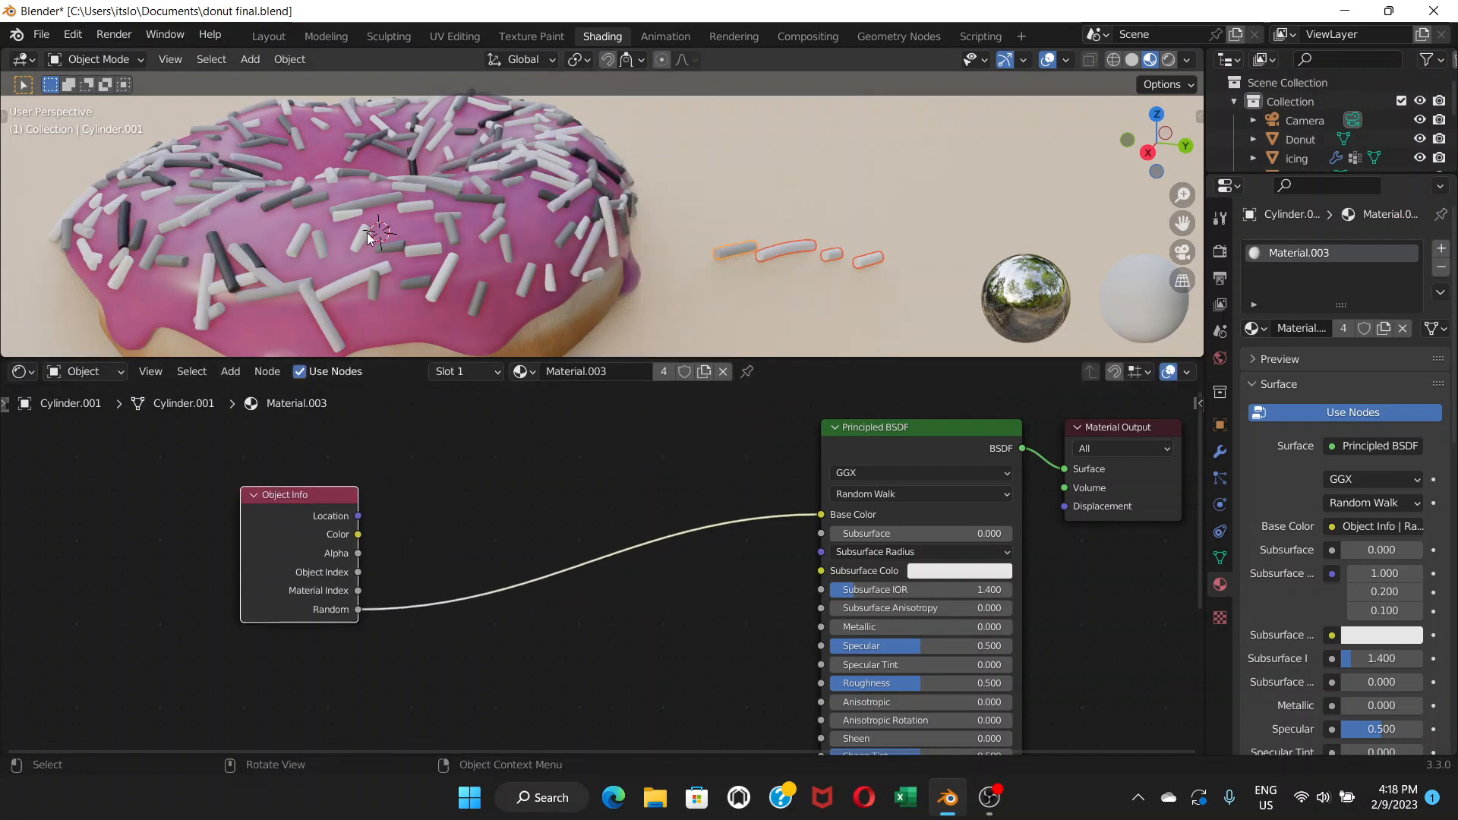
scroll(371, 232, "down", 5)
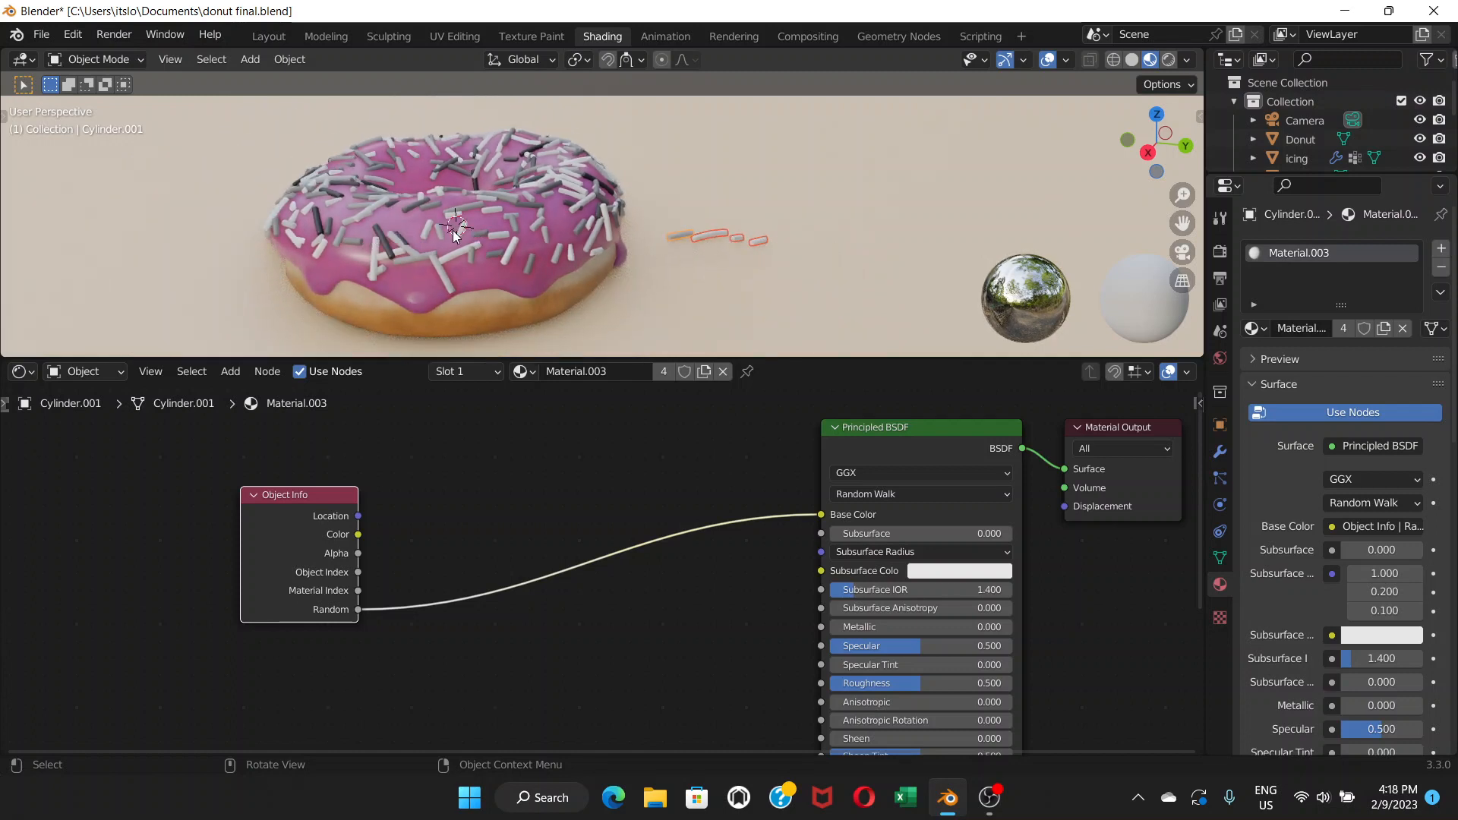
left_click_drag(328, 489, 368, 496)
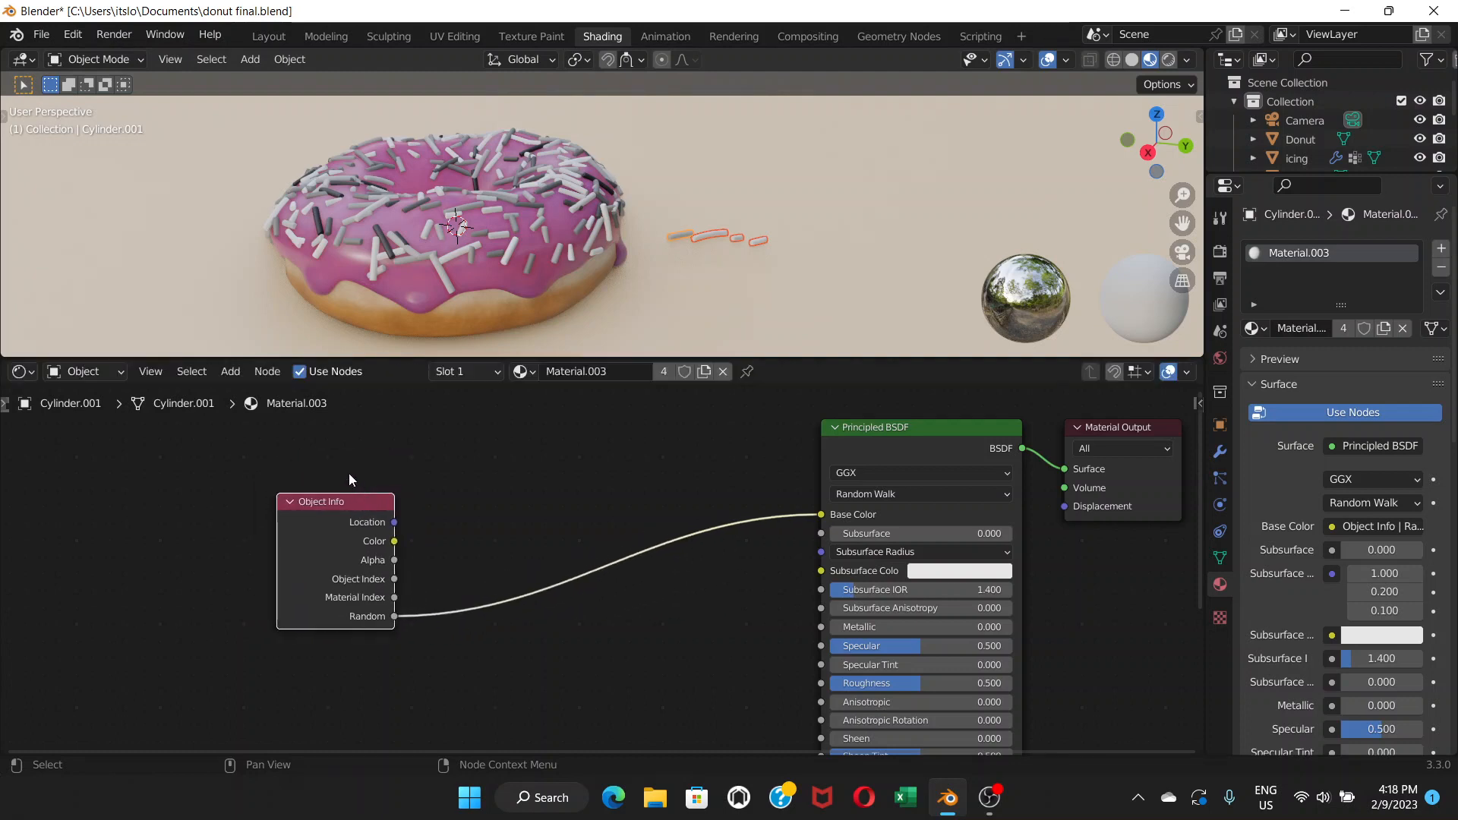
left_click(230, 375)
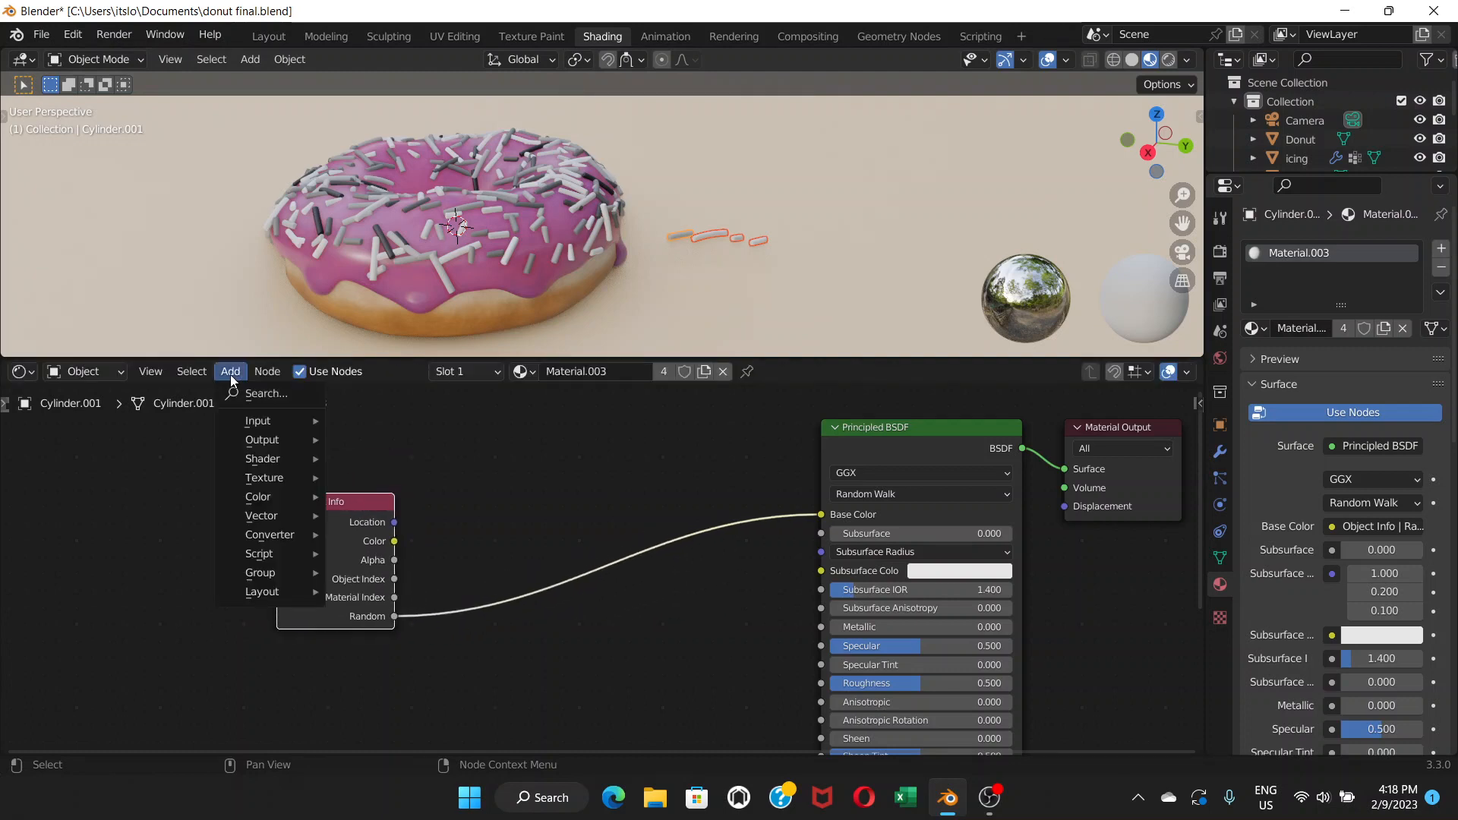
left_click(267, 393)
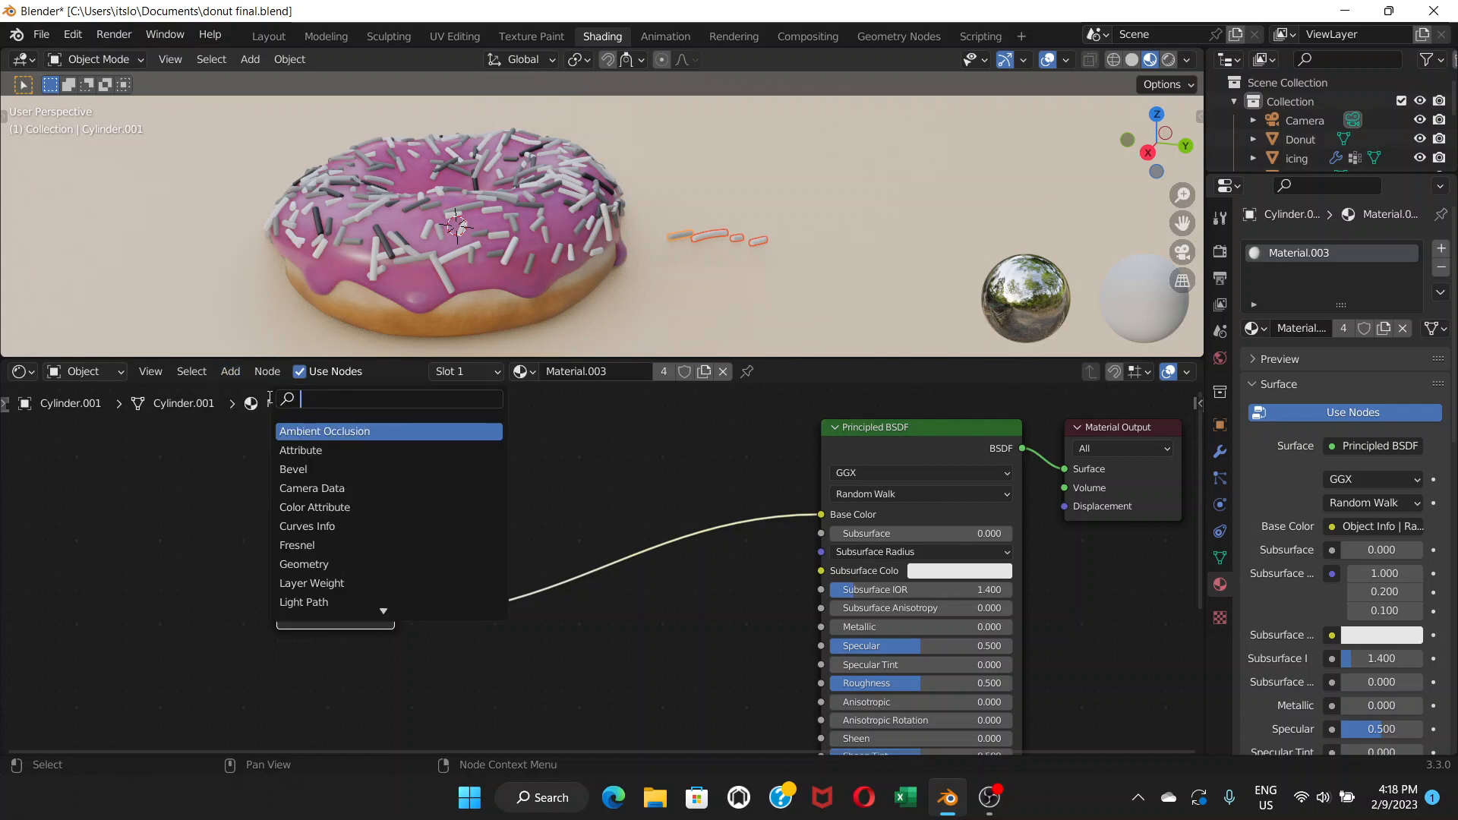
type("color")
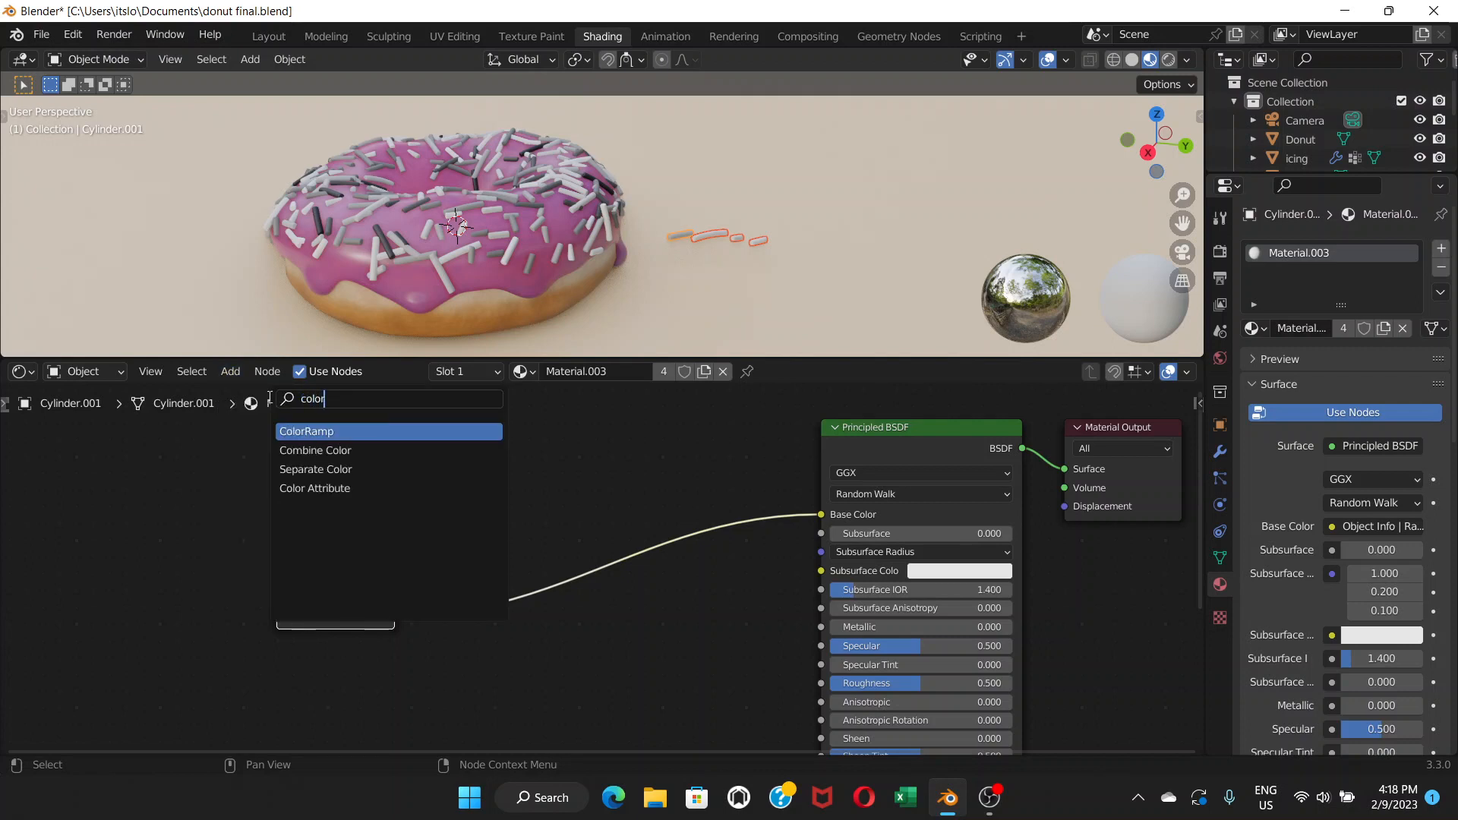
left_click(345, 432)
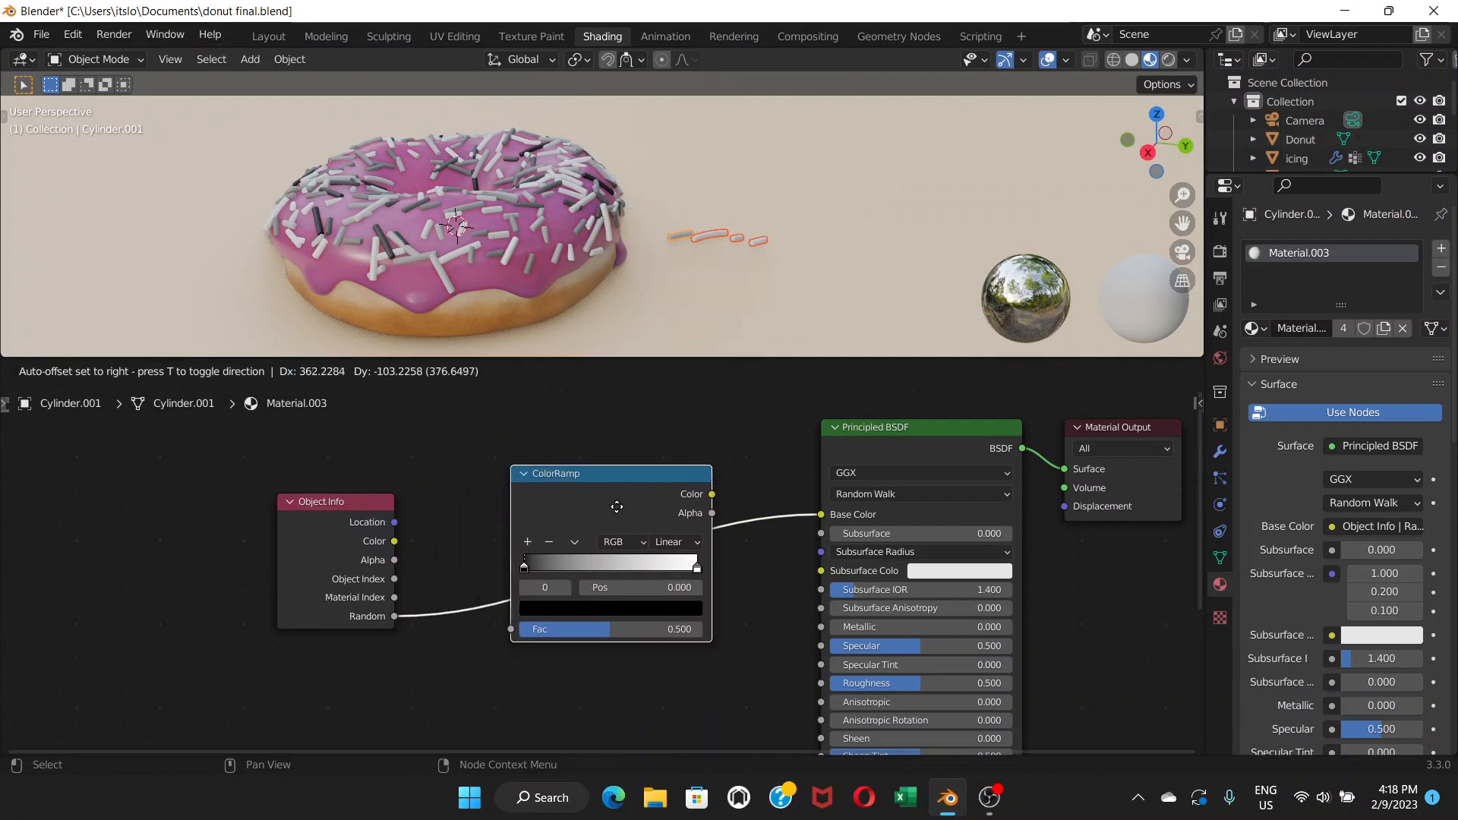
left_click(607, 516)
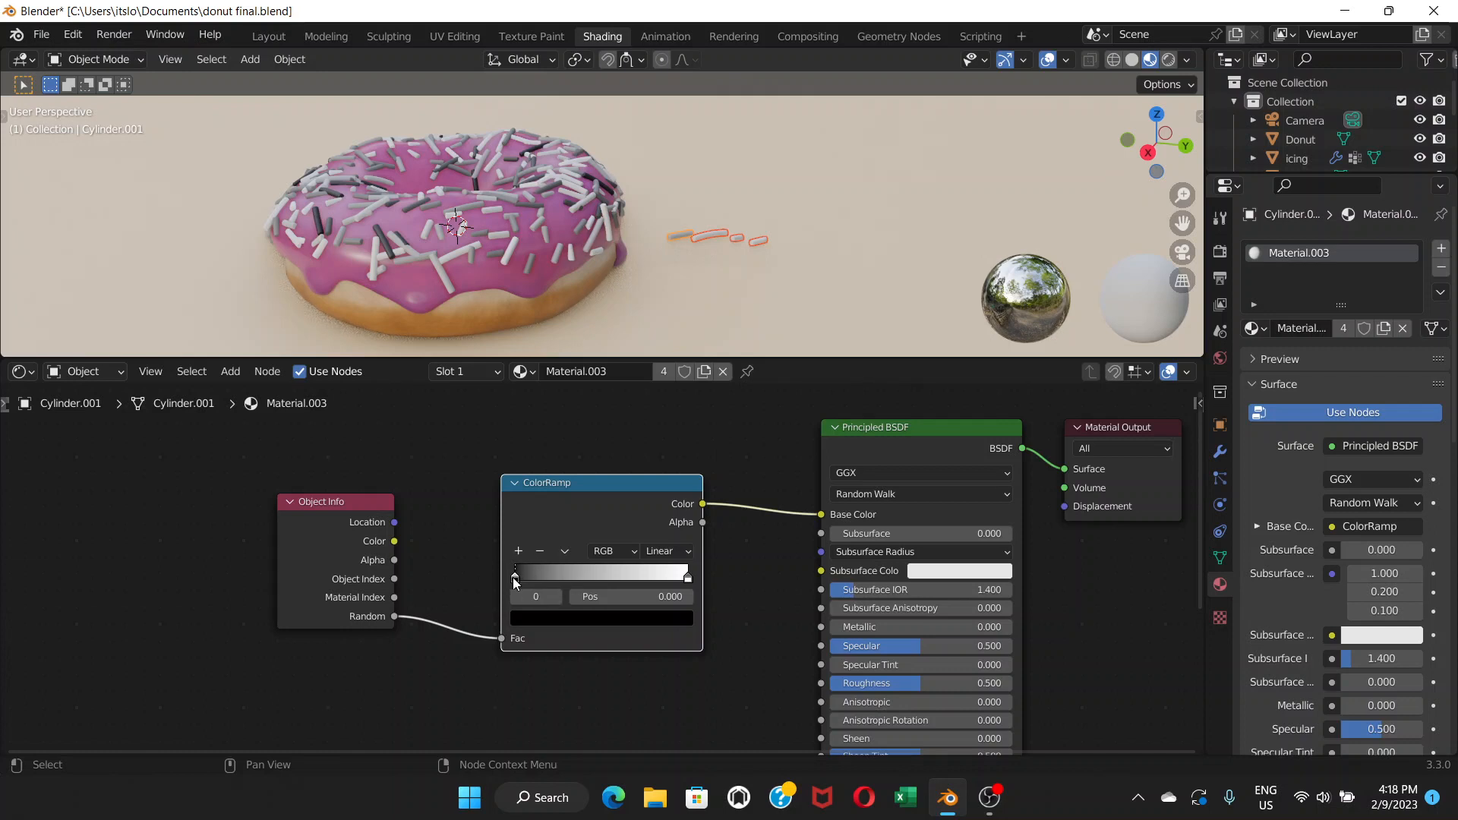
Color the ColorRamp's first stop a bright violet with hue 0.689 and saturation 0.993
left_click(563, 621)
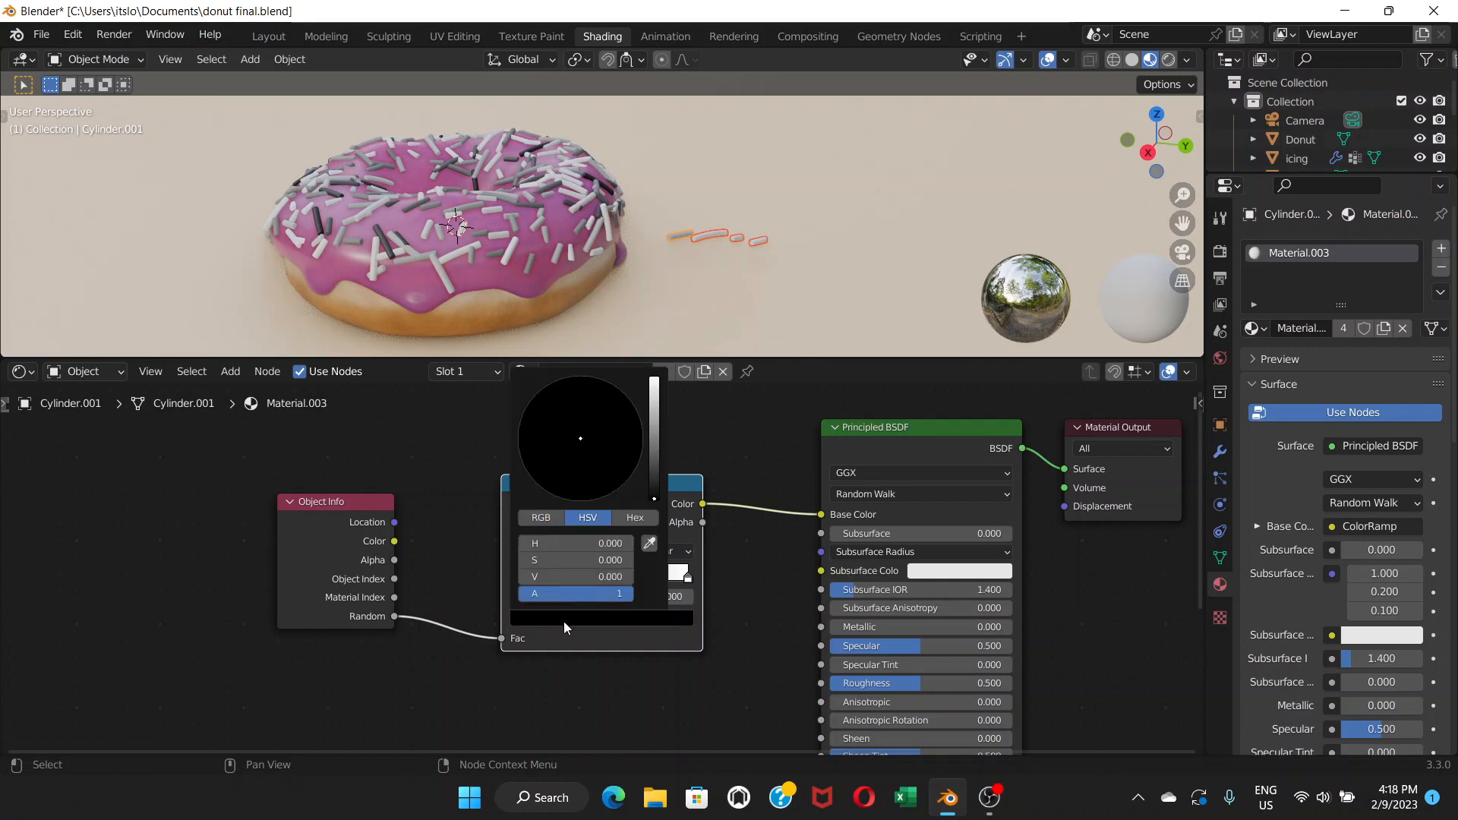
left_click_drag(659, 475, 654, 407)
left_click(570, 470)
left_click(587, 484)
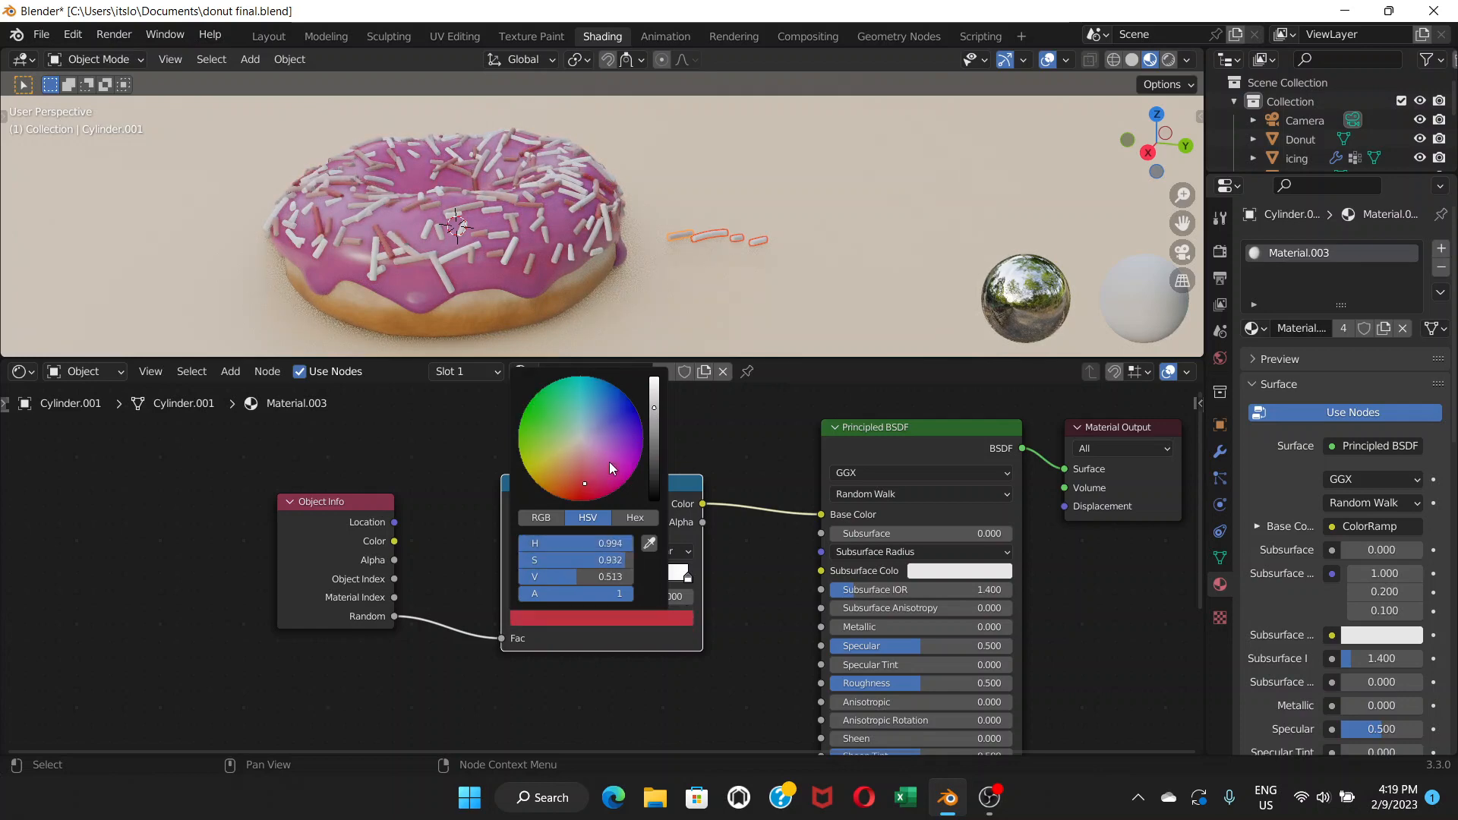
left_click_drag(609, 462, 654, 429)
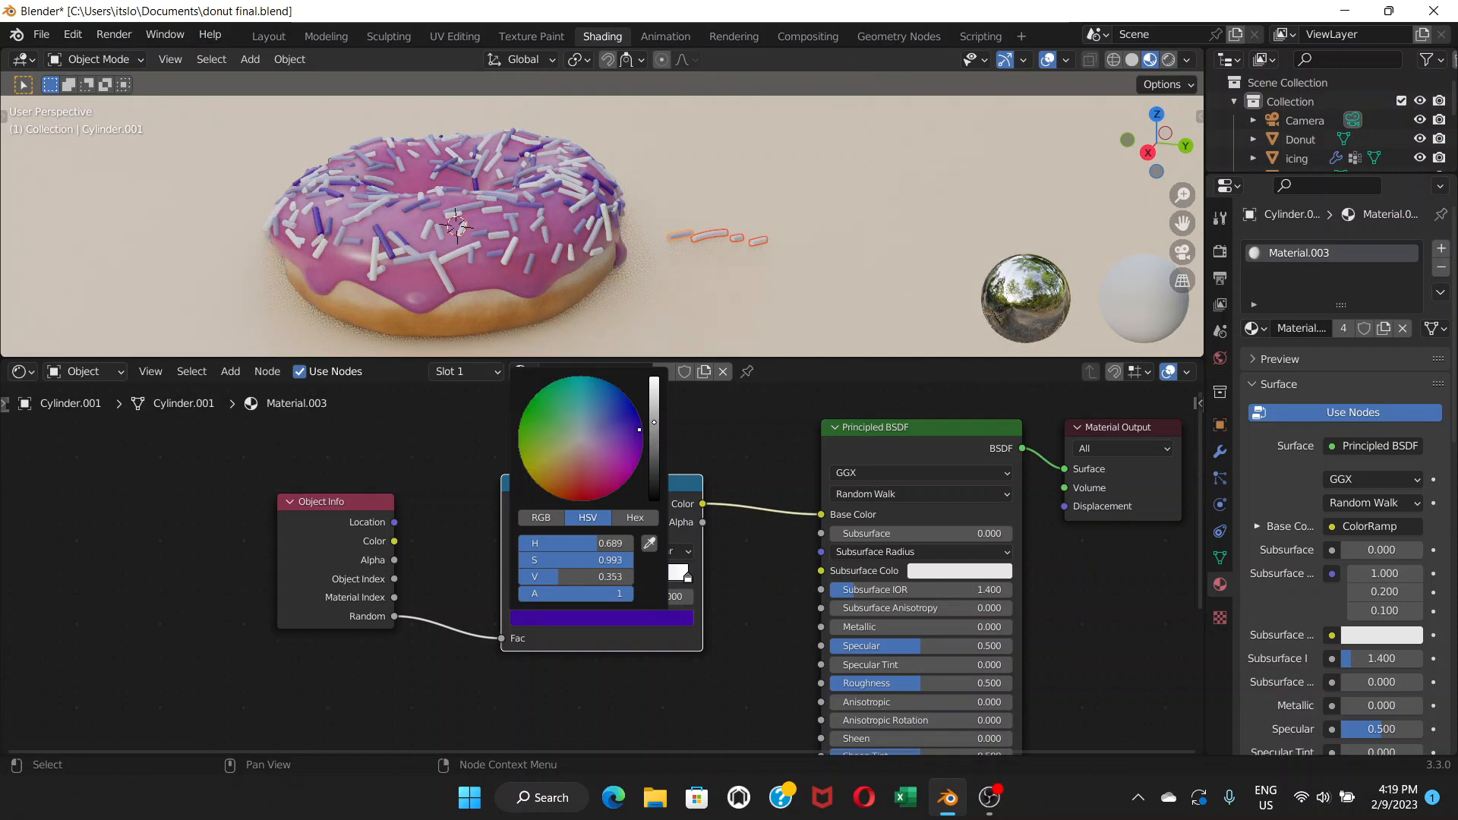
left_click_drag(653, 422, 654, 397)
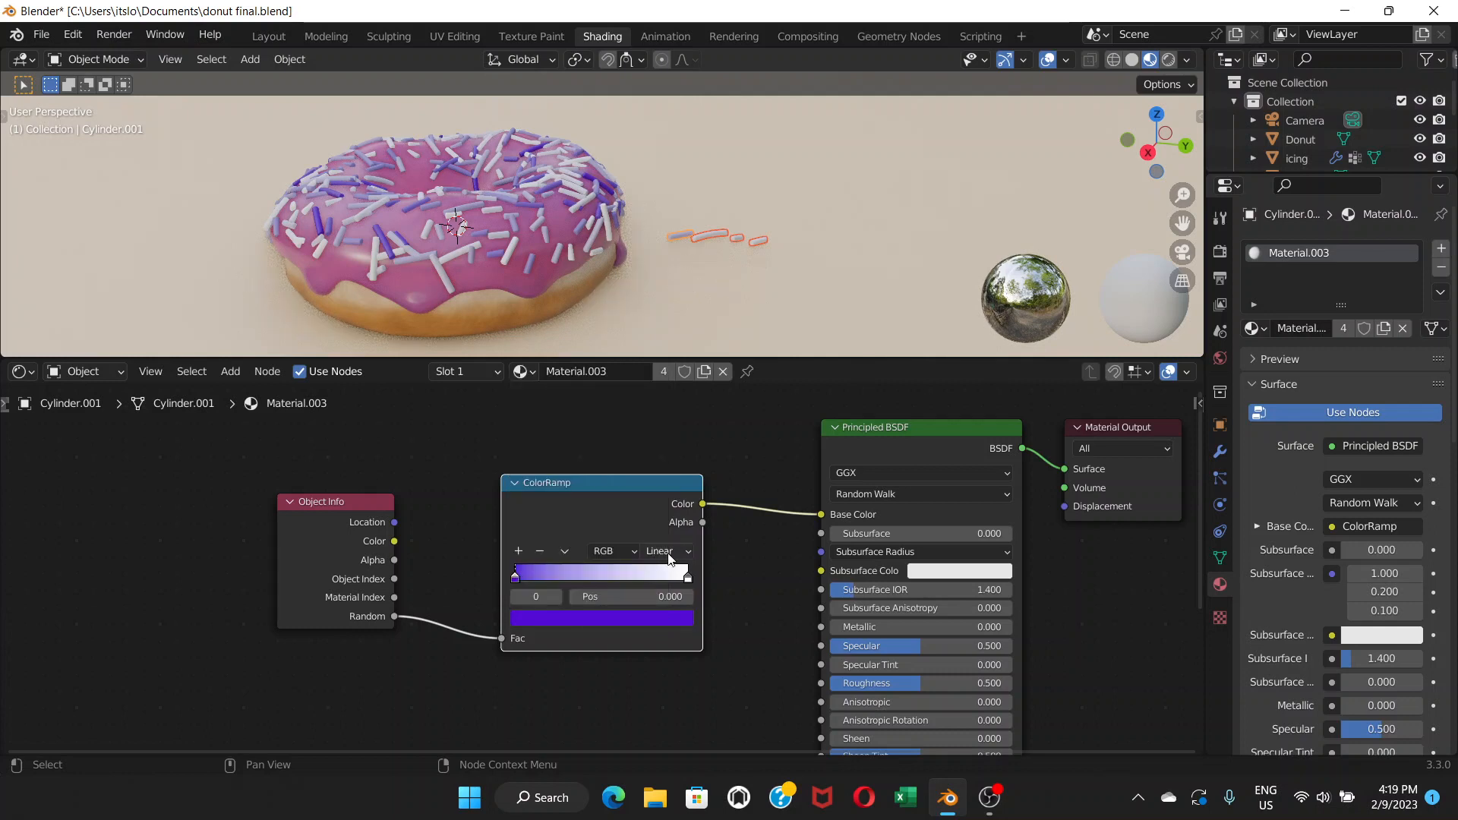
Color the ColorRamp's last stop, at position 1.000, a light pink
left_click(686, 578)
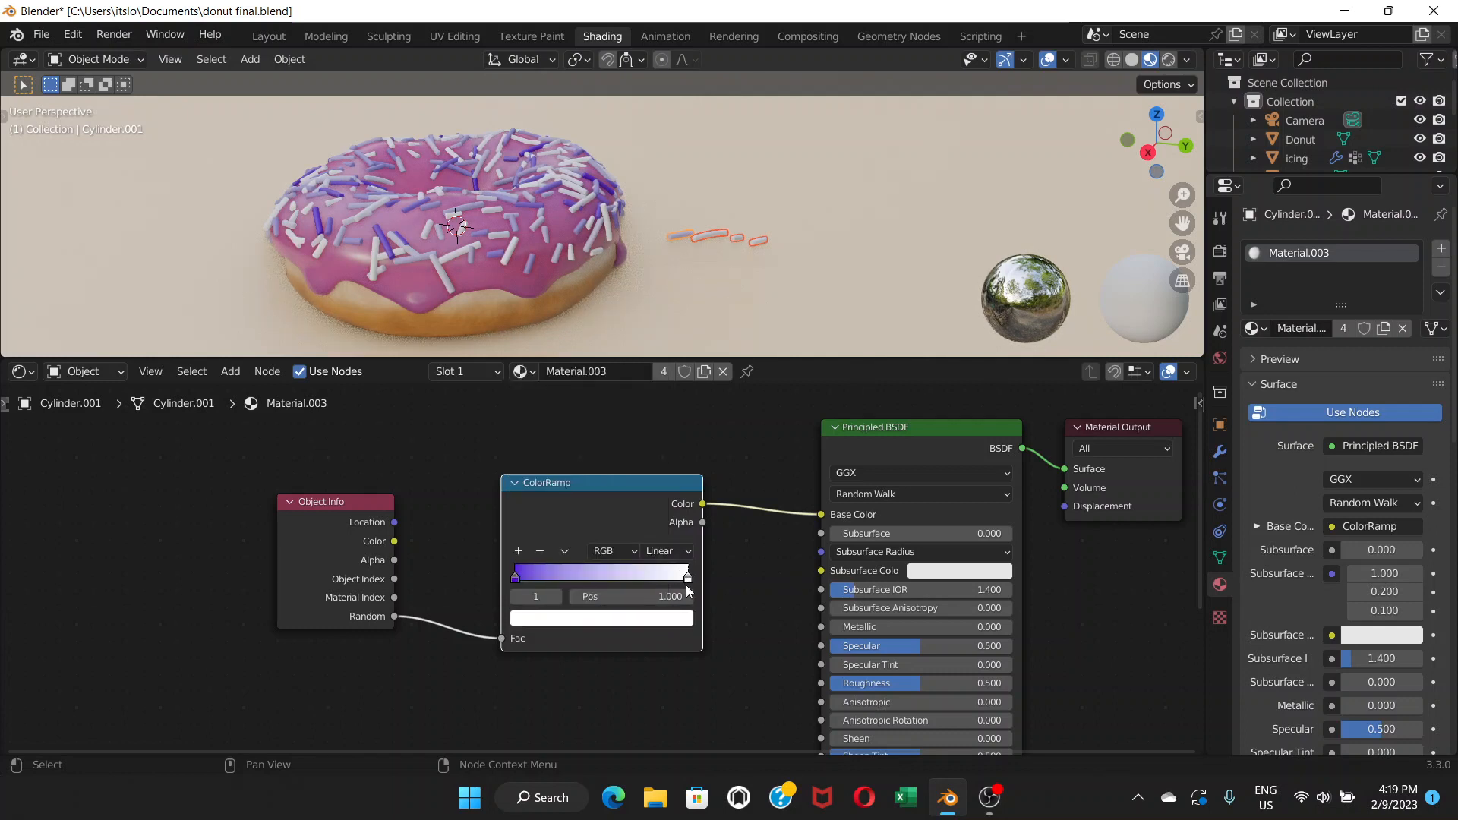
left_click(645, 620)
mouse_move(599, 427)
left_mouse_down()
mouse_move(608, 404)
mouse_move(621, 444)
mouse_move(609, 478)
mouse_move(587, 453)
mouse_move(548, 474)
mouse_move(619, 453)
left_mouse_up()
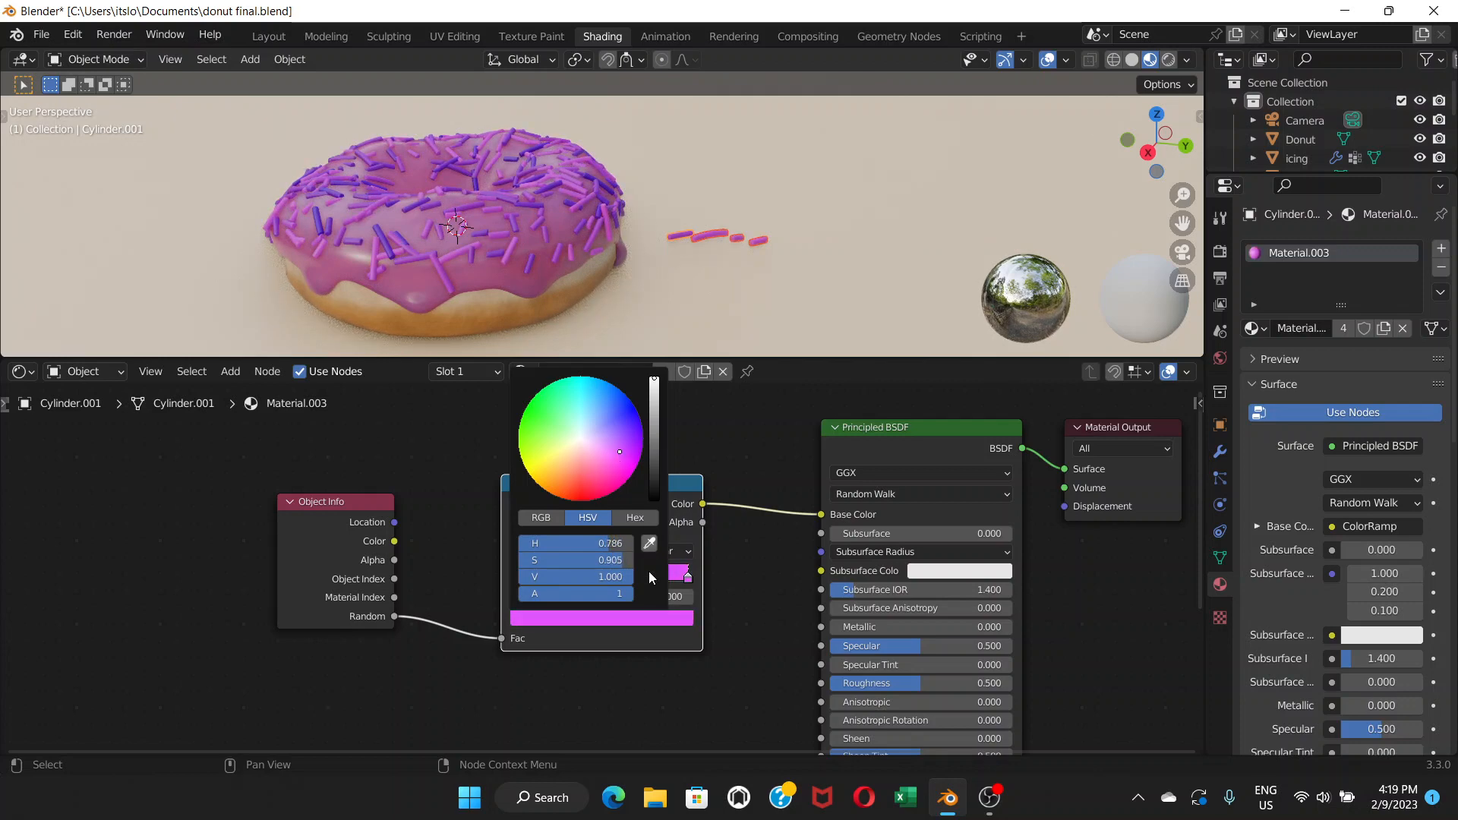
left_click_drag(623, 446, 606, 446)
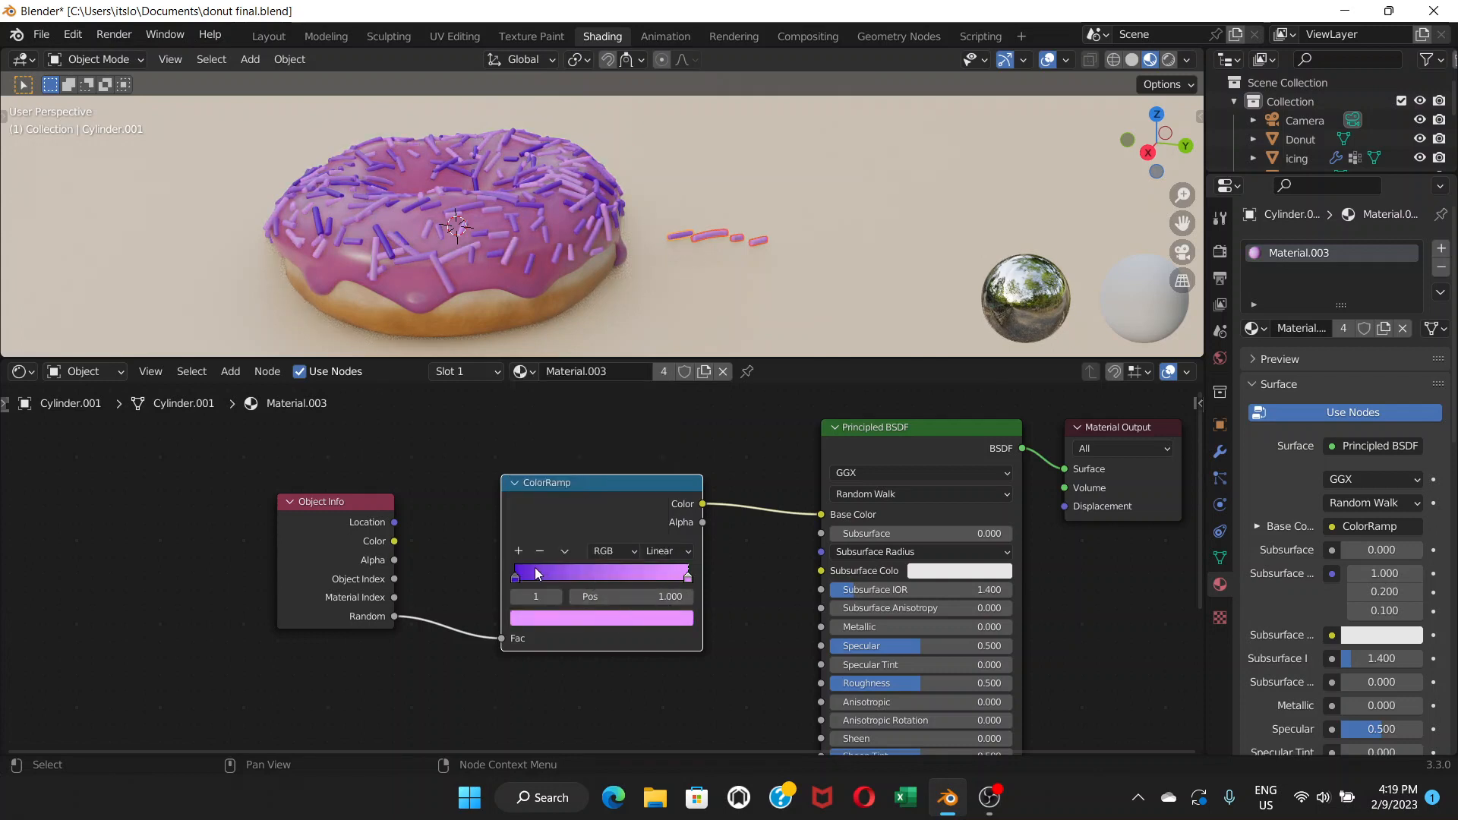
Set the ColorRamp's interpolation to Constant and move the light pink stop to position 0.655
scroll(448, 225, "up", 5)
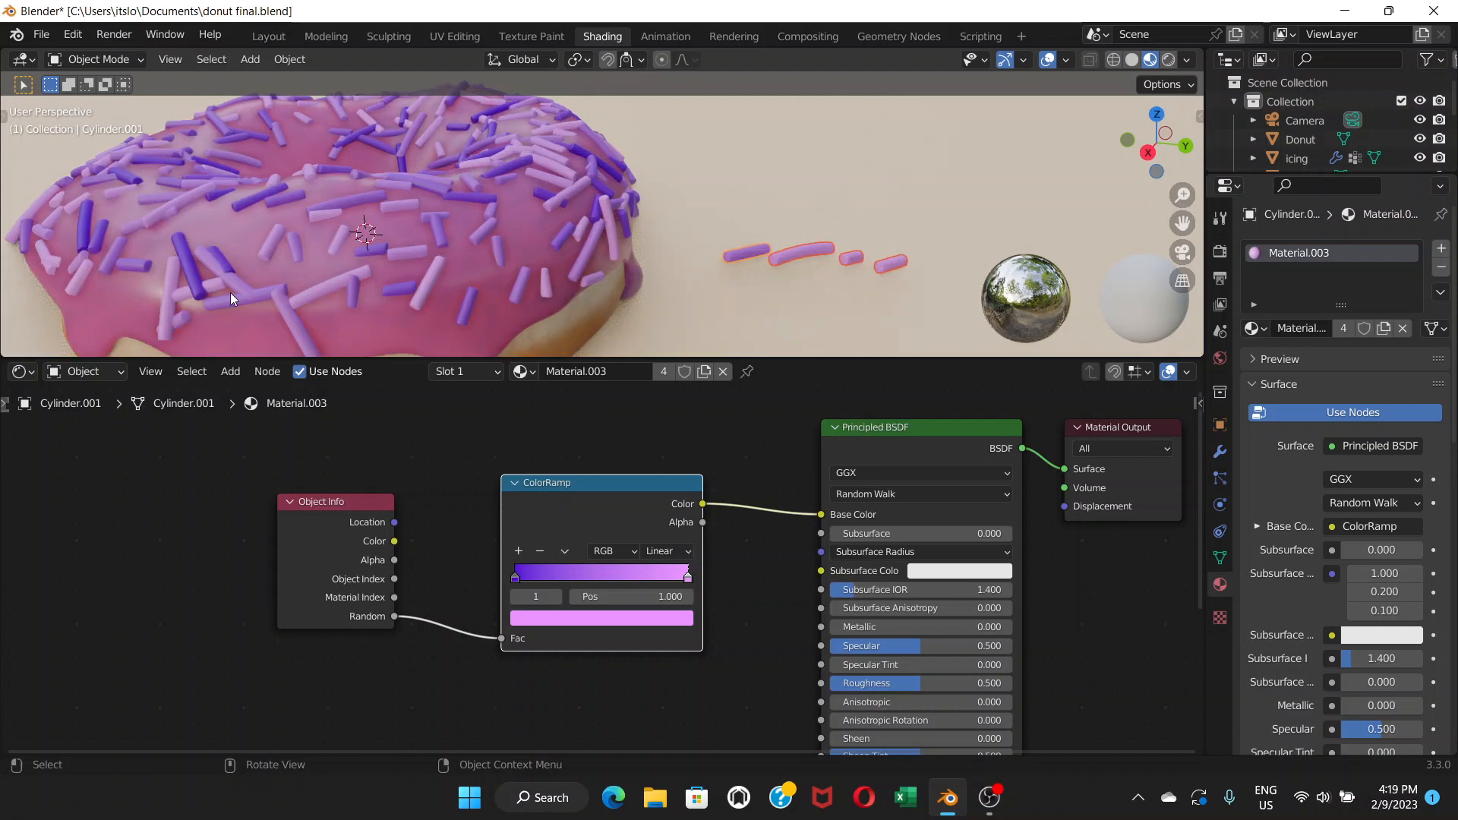
left_click(688, 554)
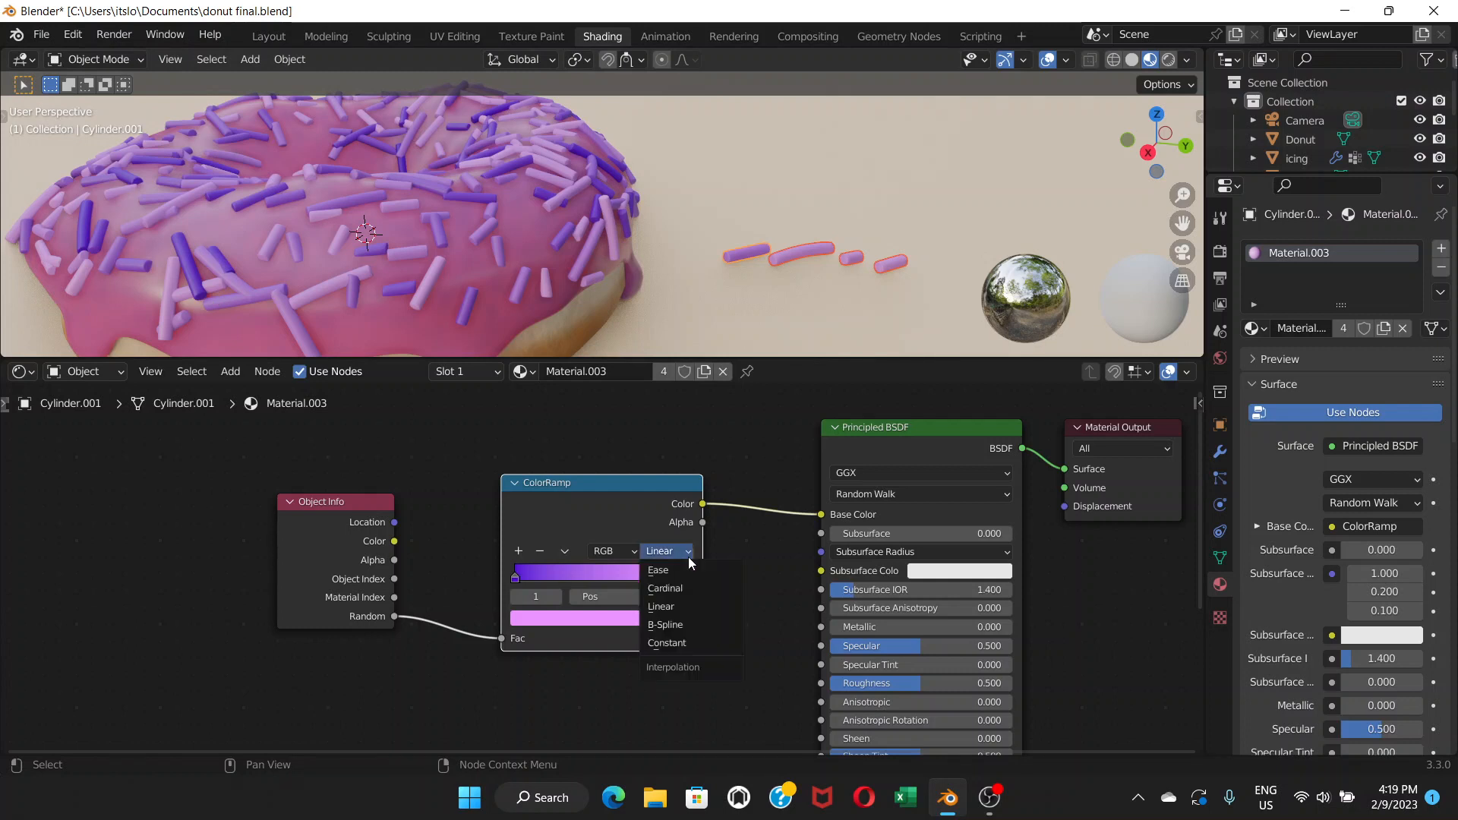
left_click(680, 645)
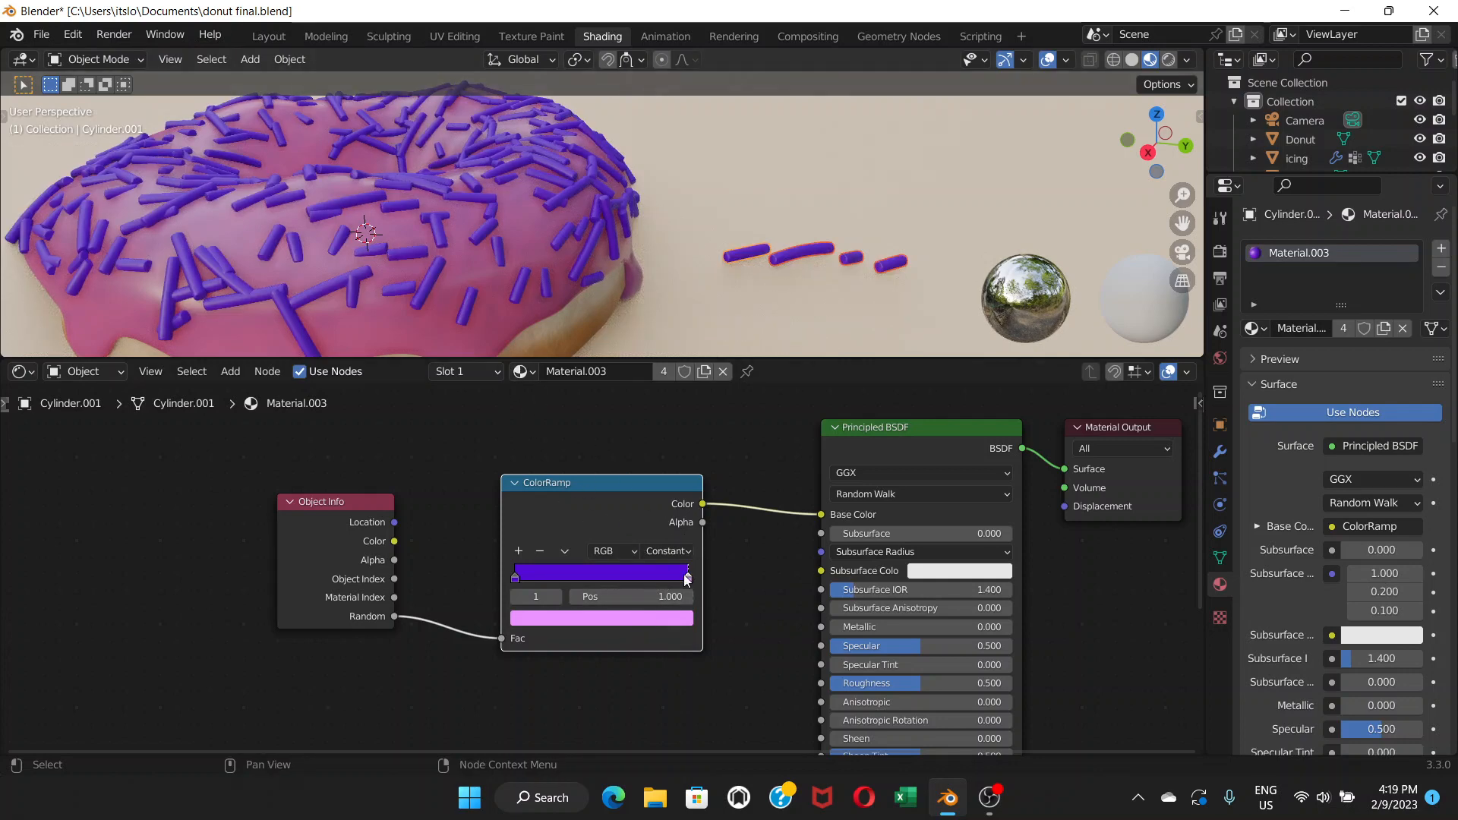
left_click_drag(685, 584, 624, 581)
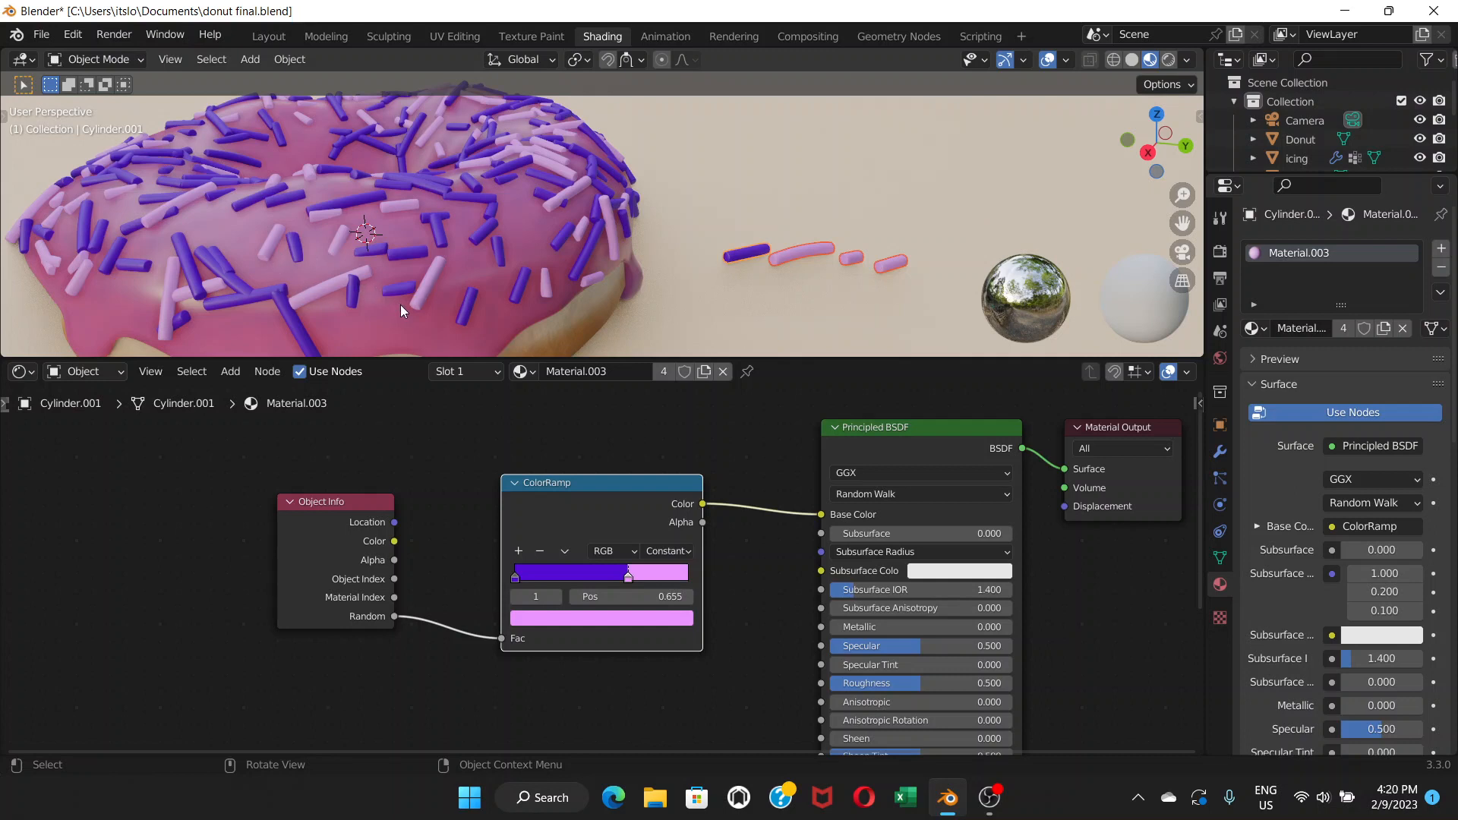
Add a ColorRamp stop between the violet and light pink ones, color it blue, and move it to position 0.302
left_click(518, 552)
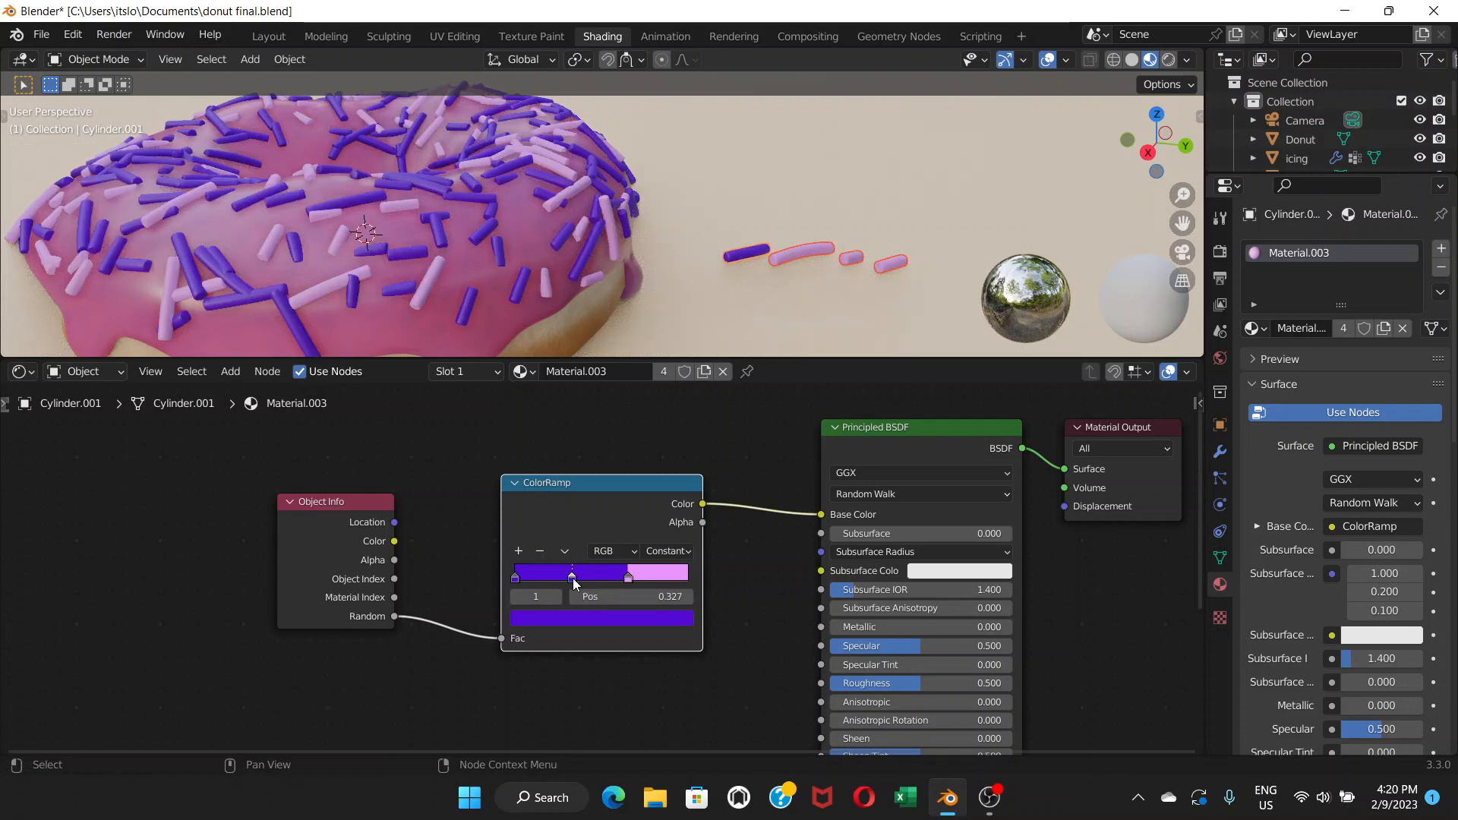
left_click(581, 618)
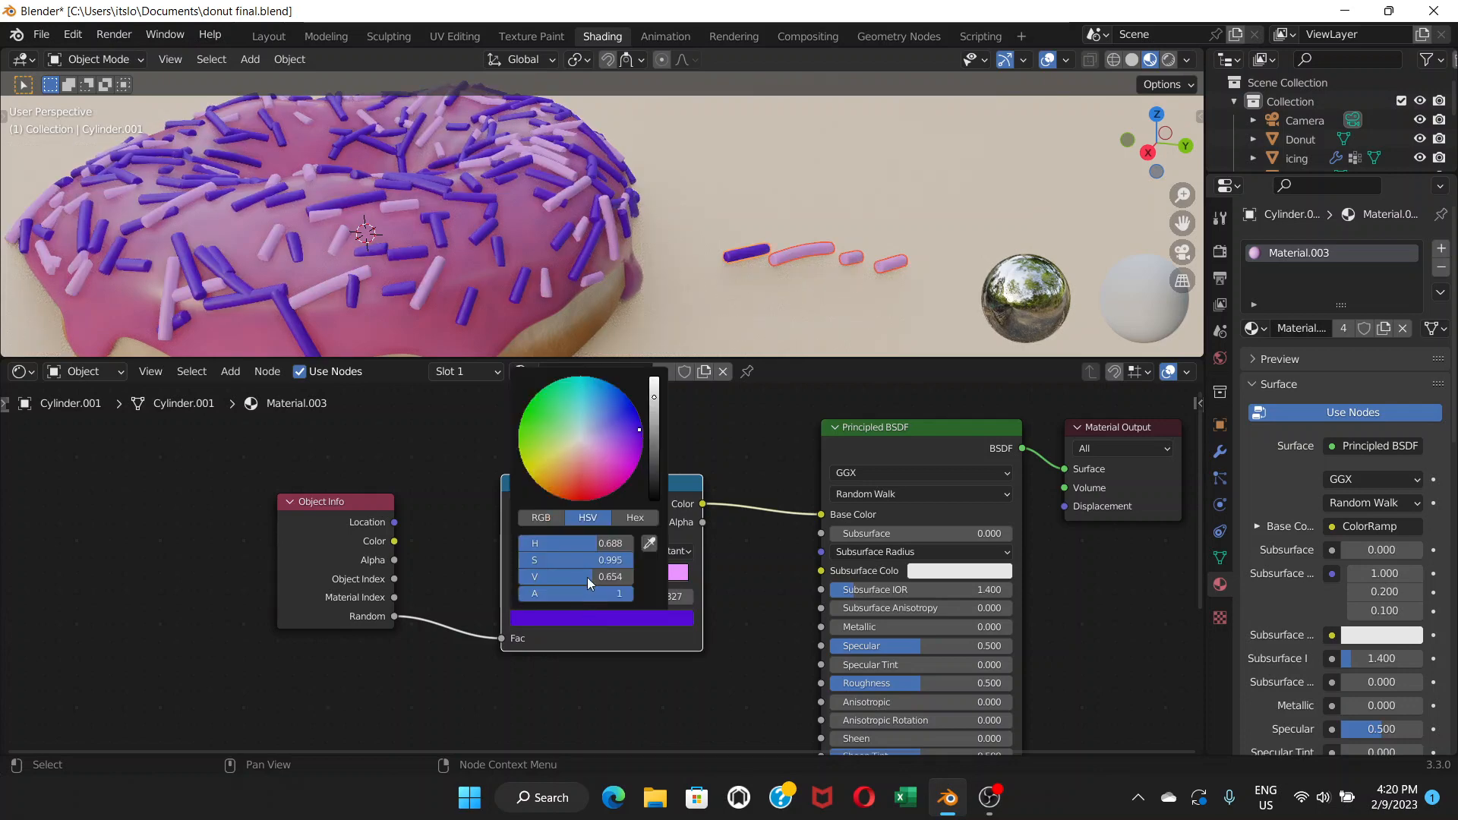
left_click_drag(598, 454, 601, 391)
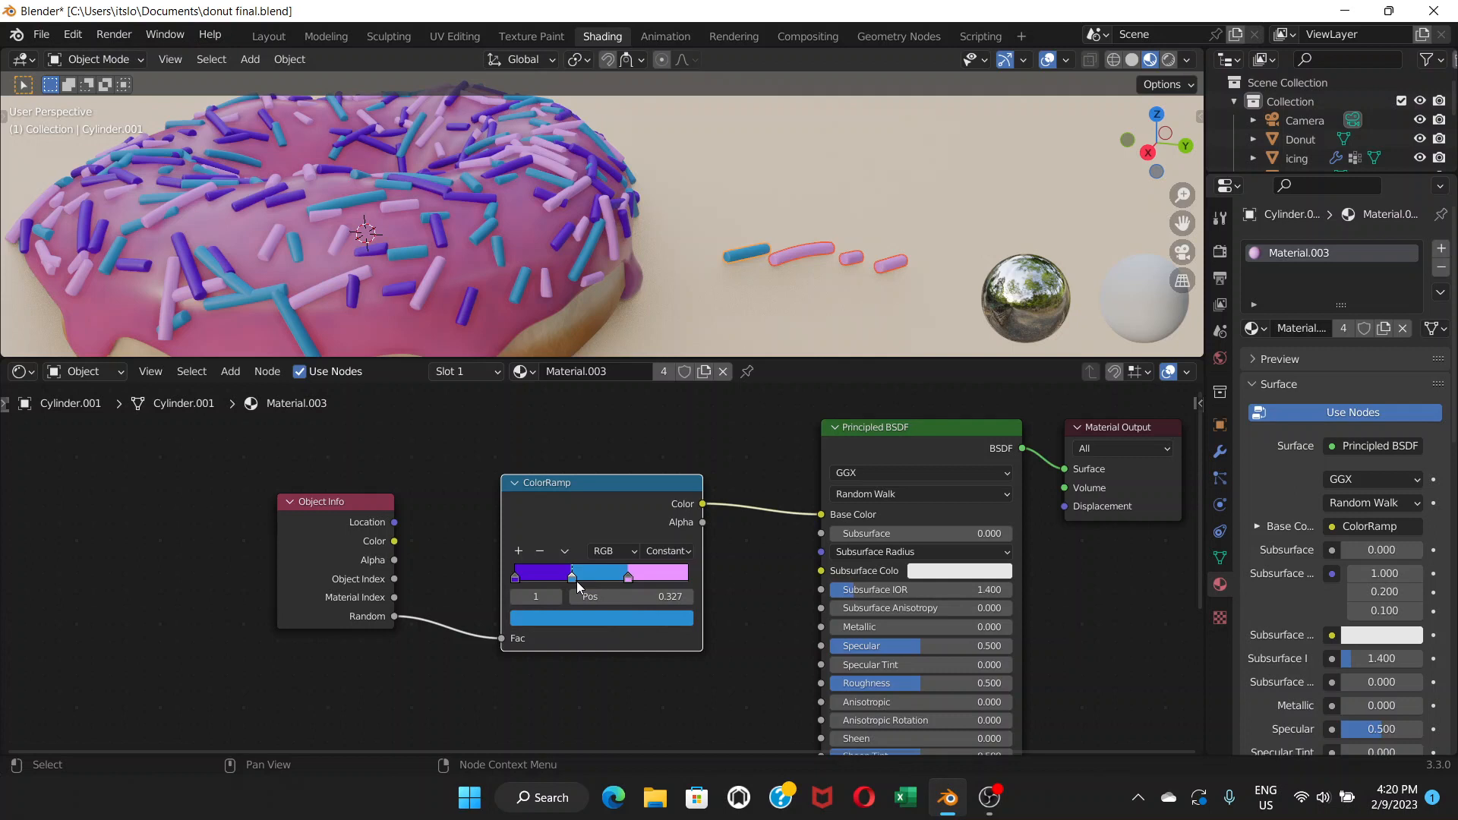
left_click_drag(563, 582, 558, 583)
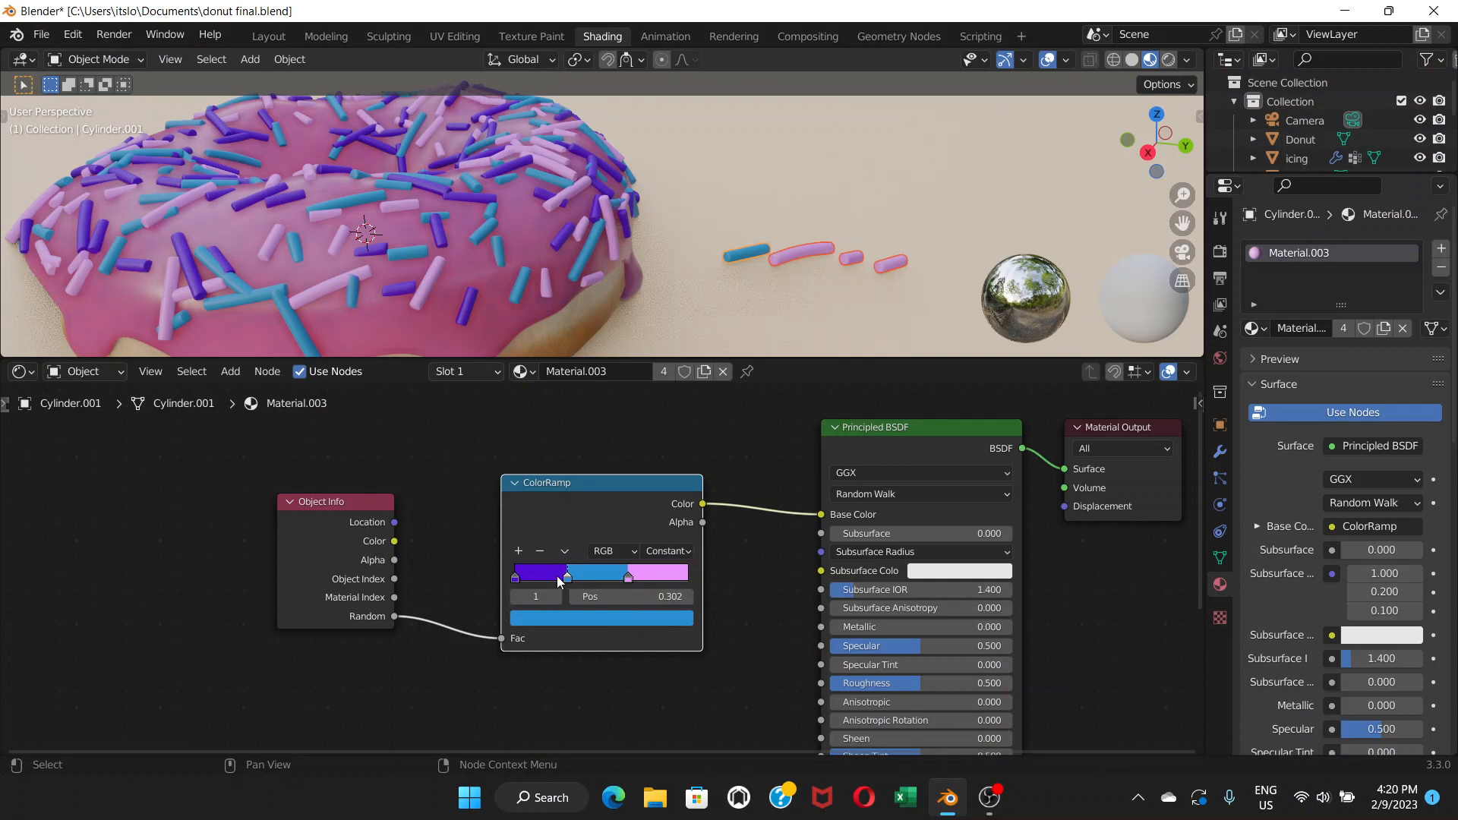
Shift the ColorRamp's light pink stop to position 0.658 and recolor it a slightly darkened yellow
left_click(628, 579)
scroll(413, 249, "down", 5)
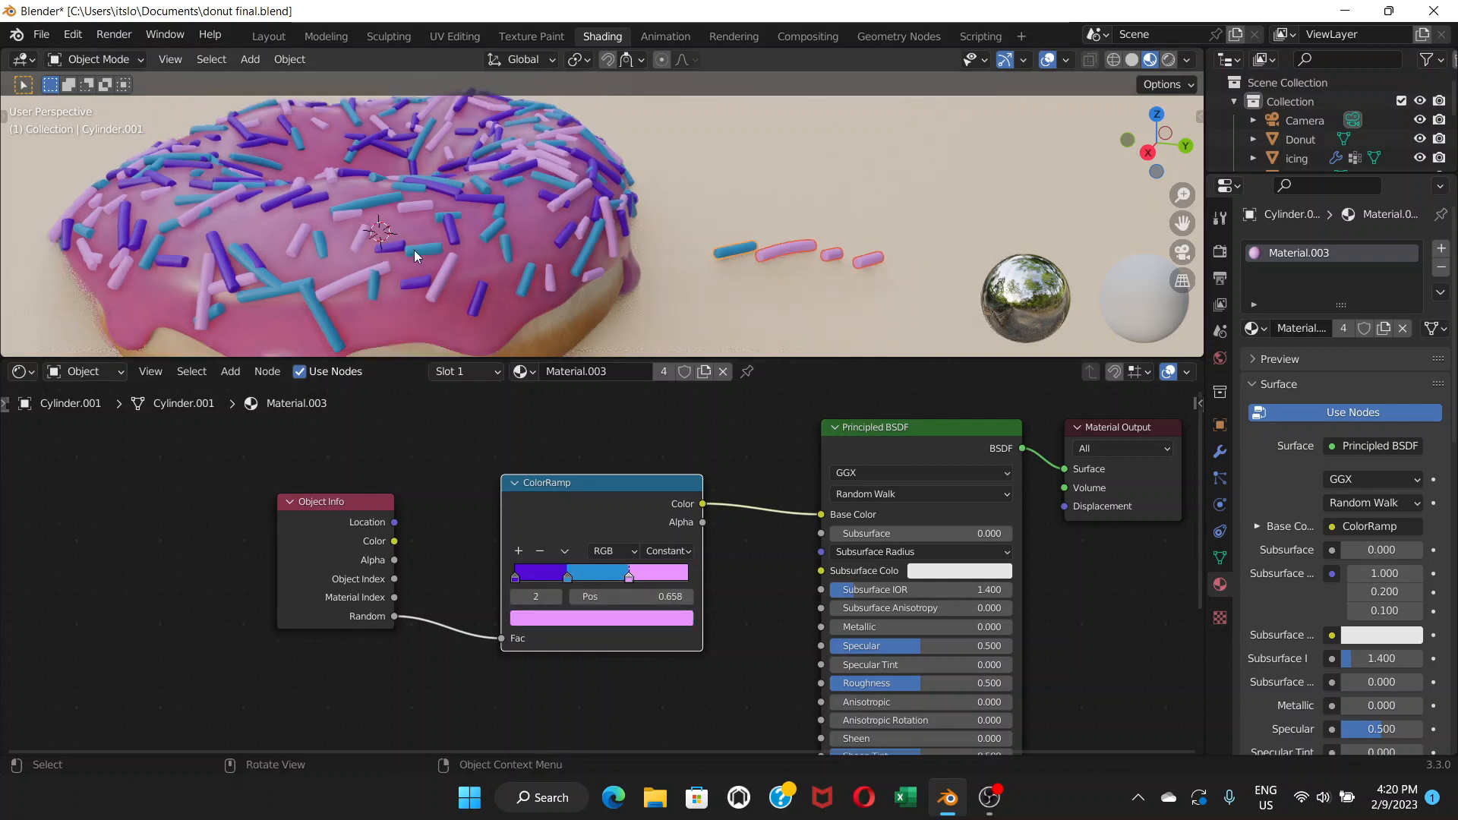
mouse_move(413, 249)
middle_mouse_down()
mouse_move(542, 221)
mouse_move(400, 225)
mouse_move(468, 232)
mouse_move(434, 246)
middle_mouse_up()
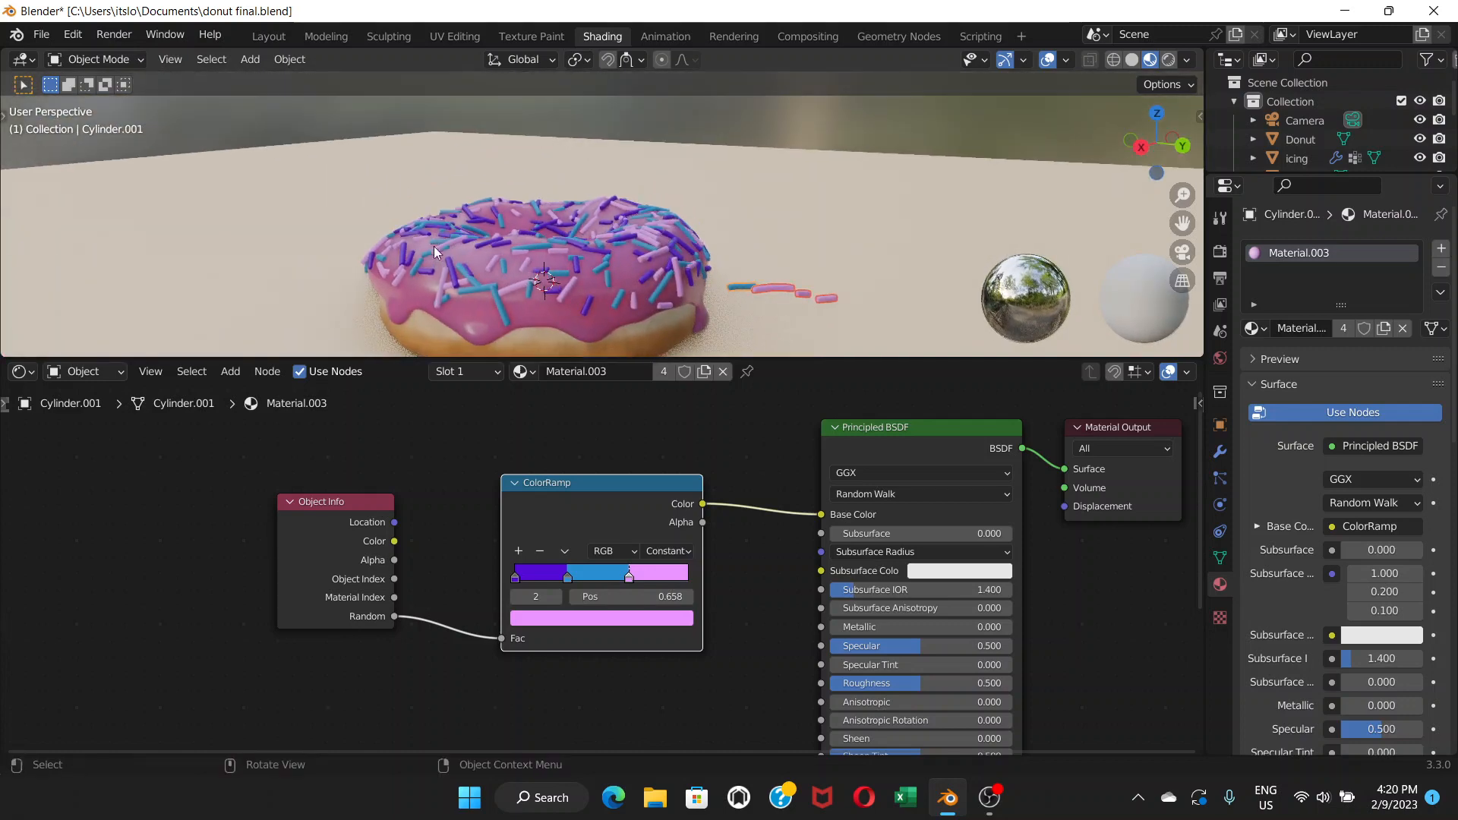
middle_click_drag(467, 294, 530, 255)
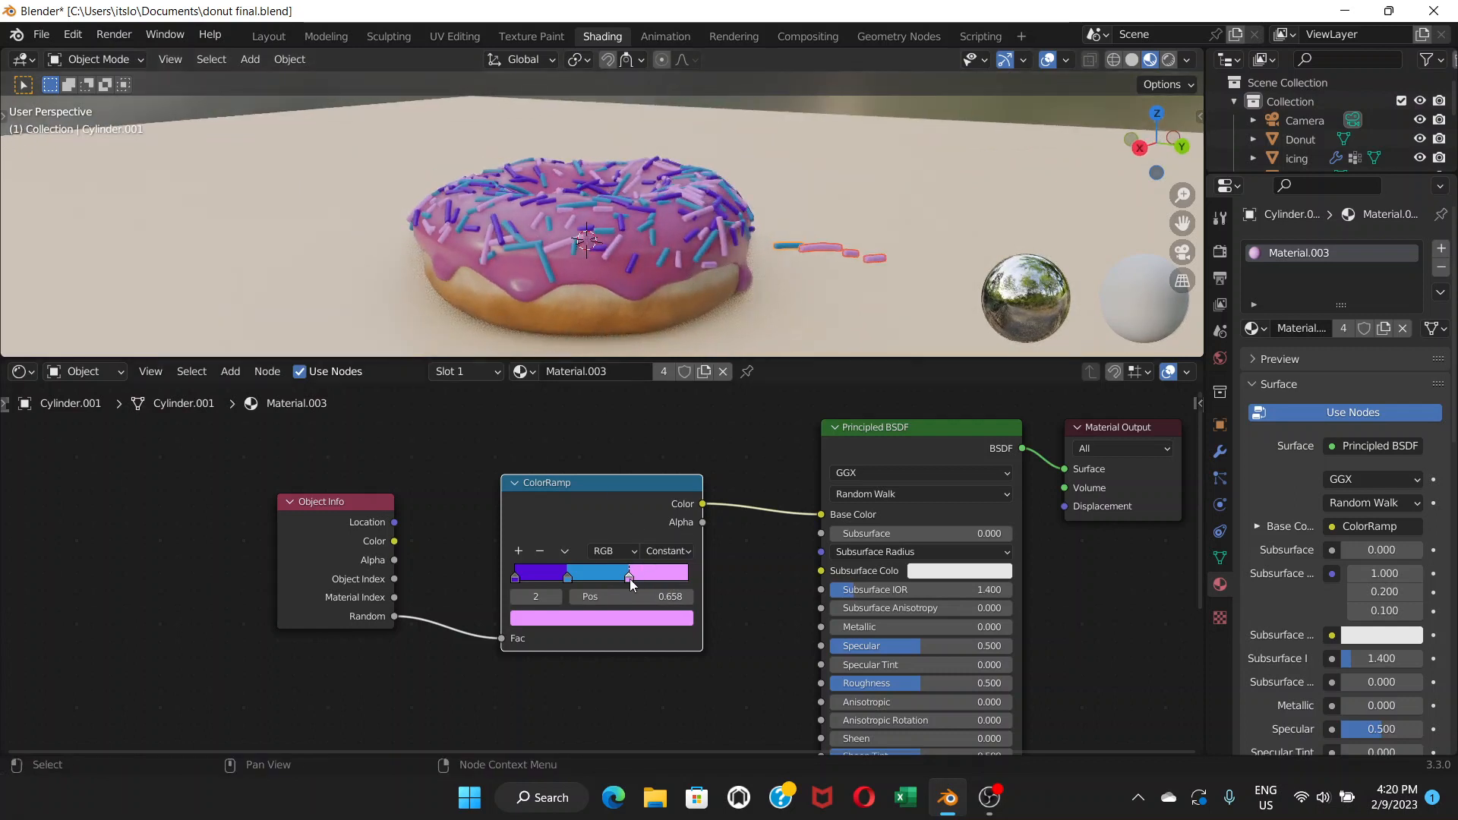
left_click(636, 616)
left_click_drag(591, 459, 552, 454)
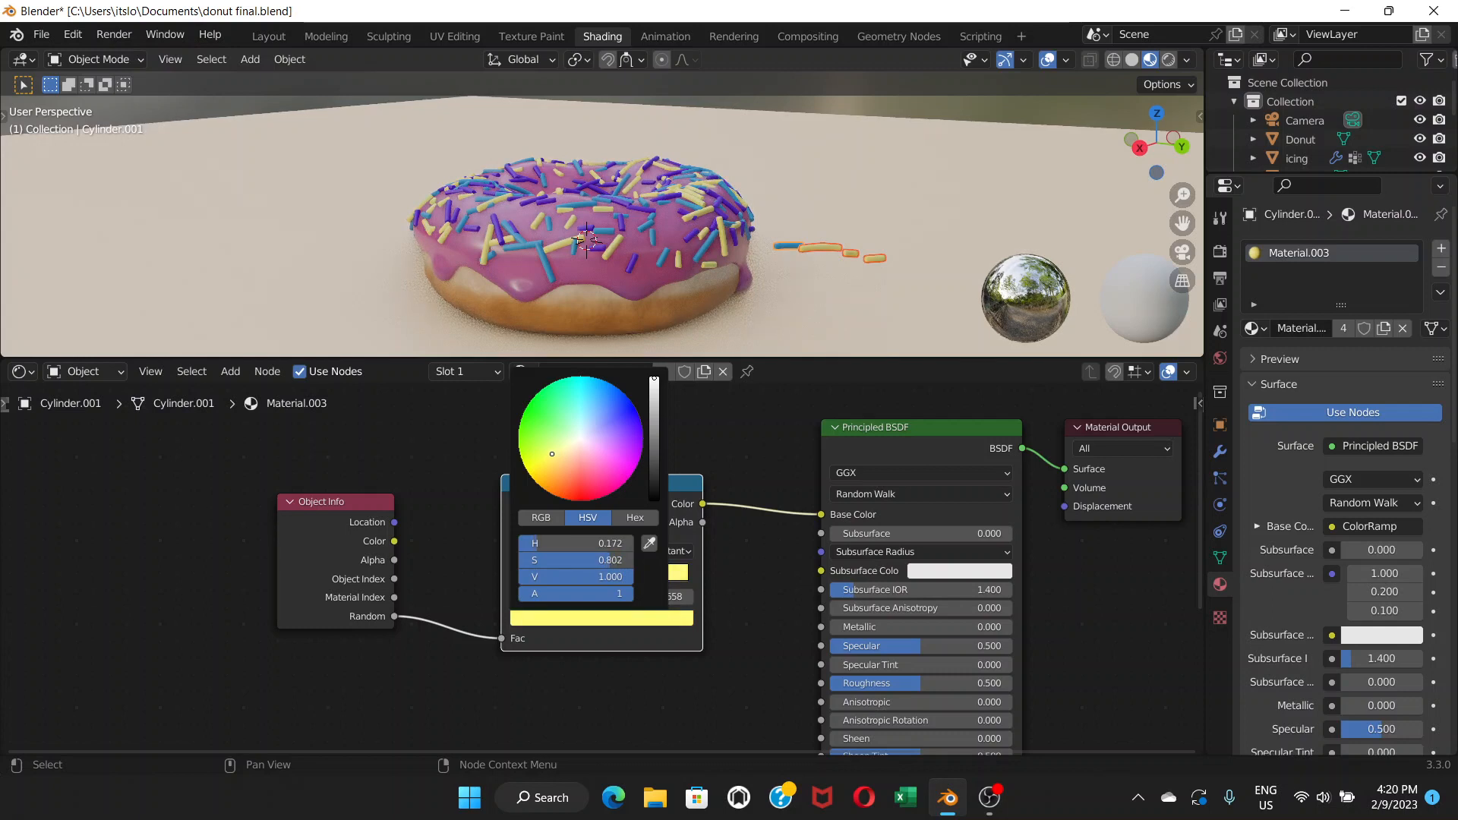
left_click_drag(655, 379, 655, 389)
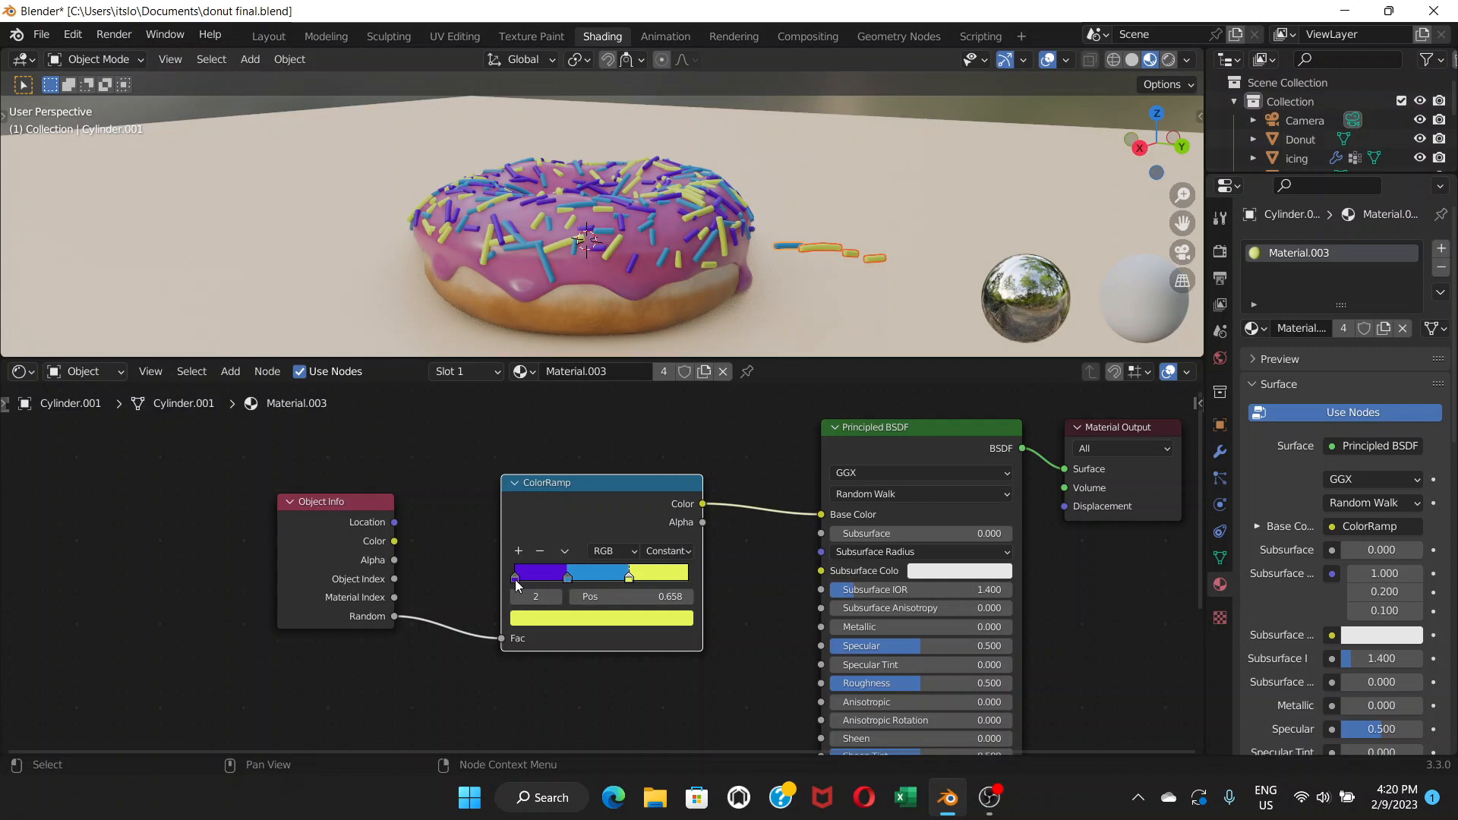
Recolor the ColorRamp's middle stop green with hue 0.350 and saturation 0.789
left_click(568, 578)
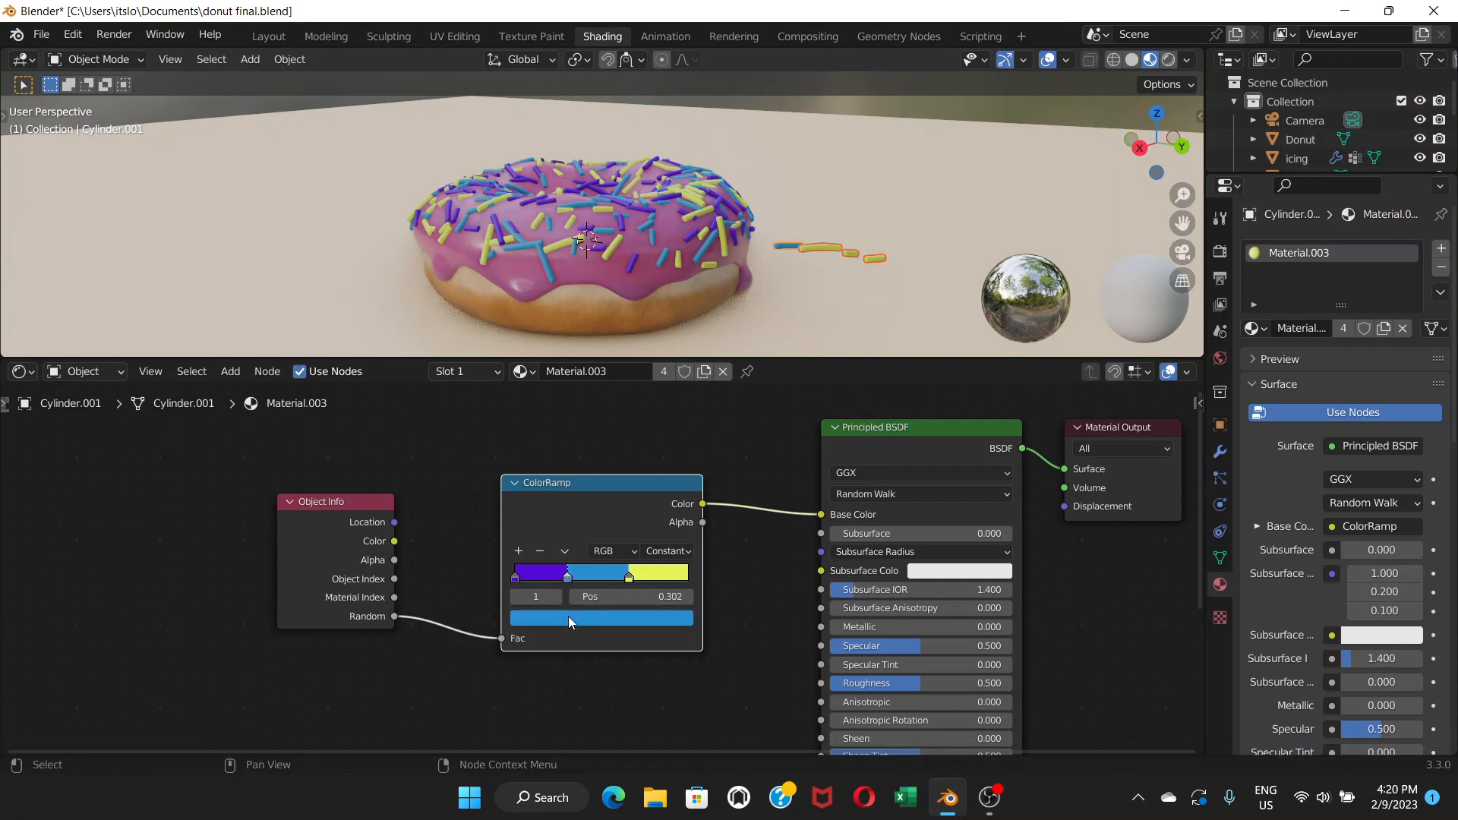
left_click(567, 617)
left_click_drag(596, 400, 565, 404)
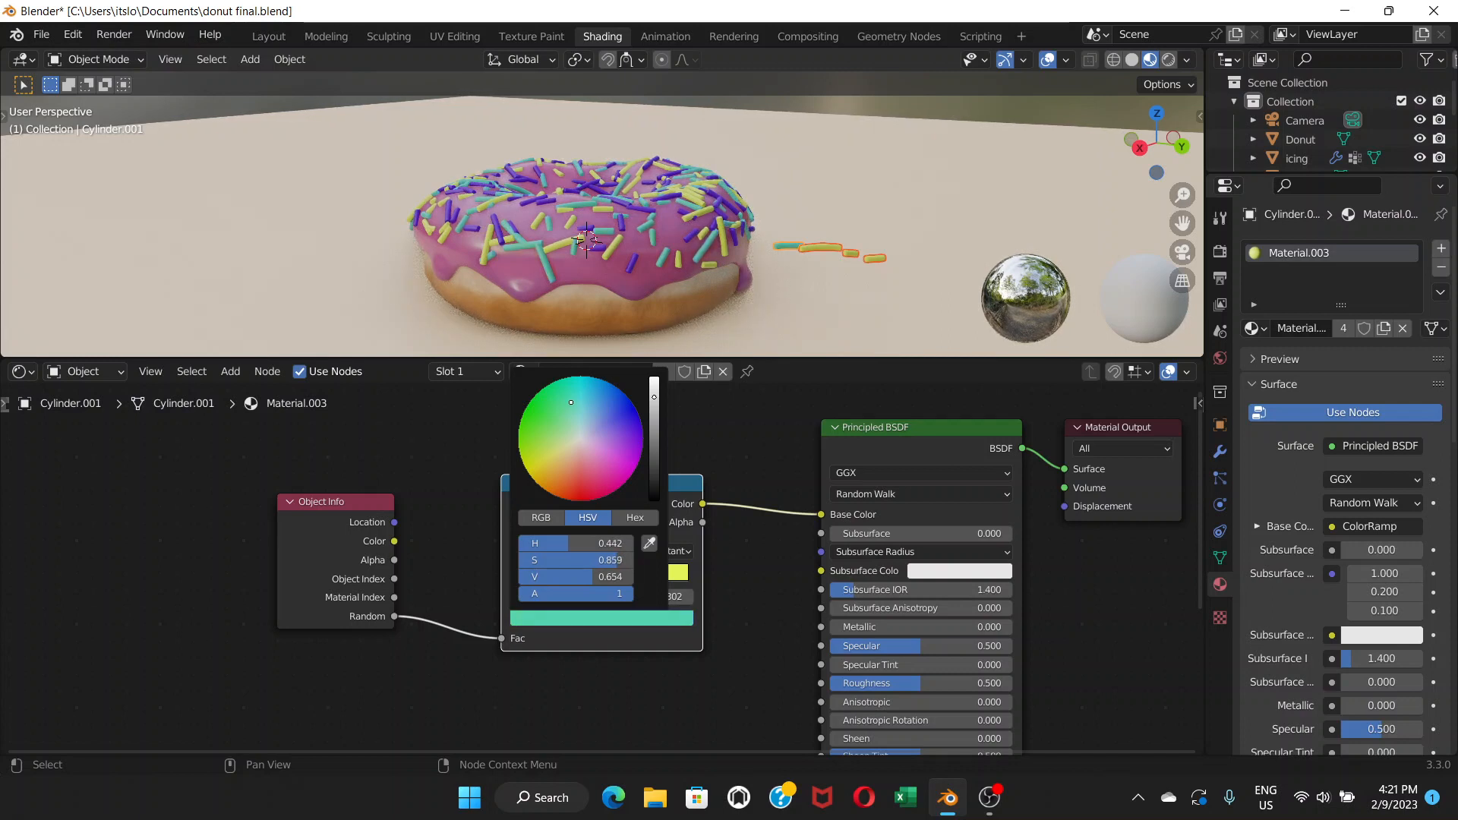
left_click_drag(572, 402, 558, 418)
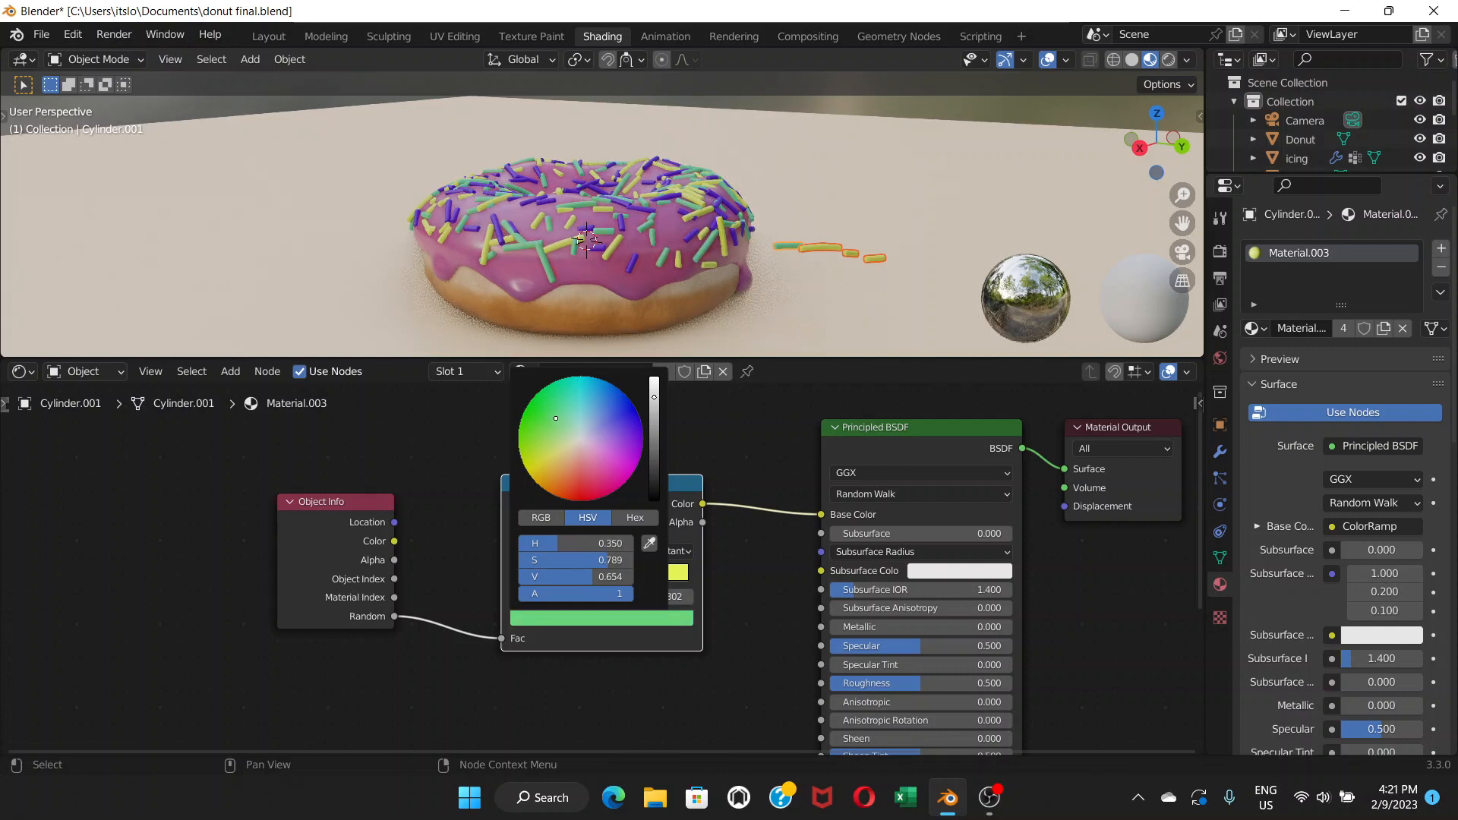
left_click(620, 620)
left_click(621, 623)
Reselect a loose sprinkle beside the donut and recolor its ColorRamp's first stop from violet to a medium blue
left_click(380, 256)
middle_click_drag(531, 267, 667, 255)
scroll(636, 237, "up", 5)
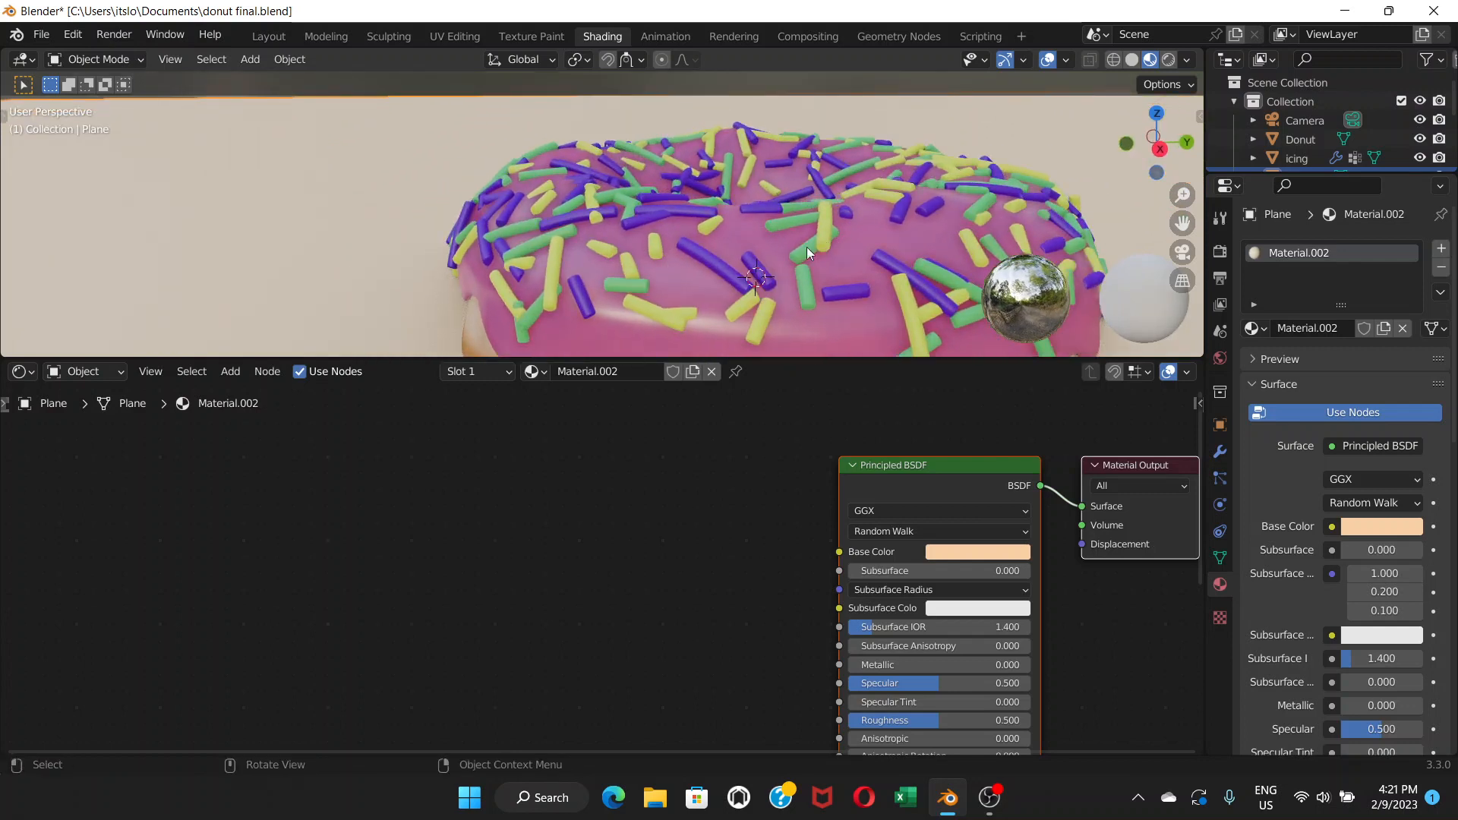
left_click(730, 248)
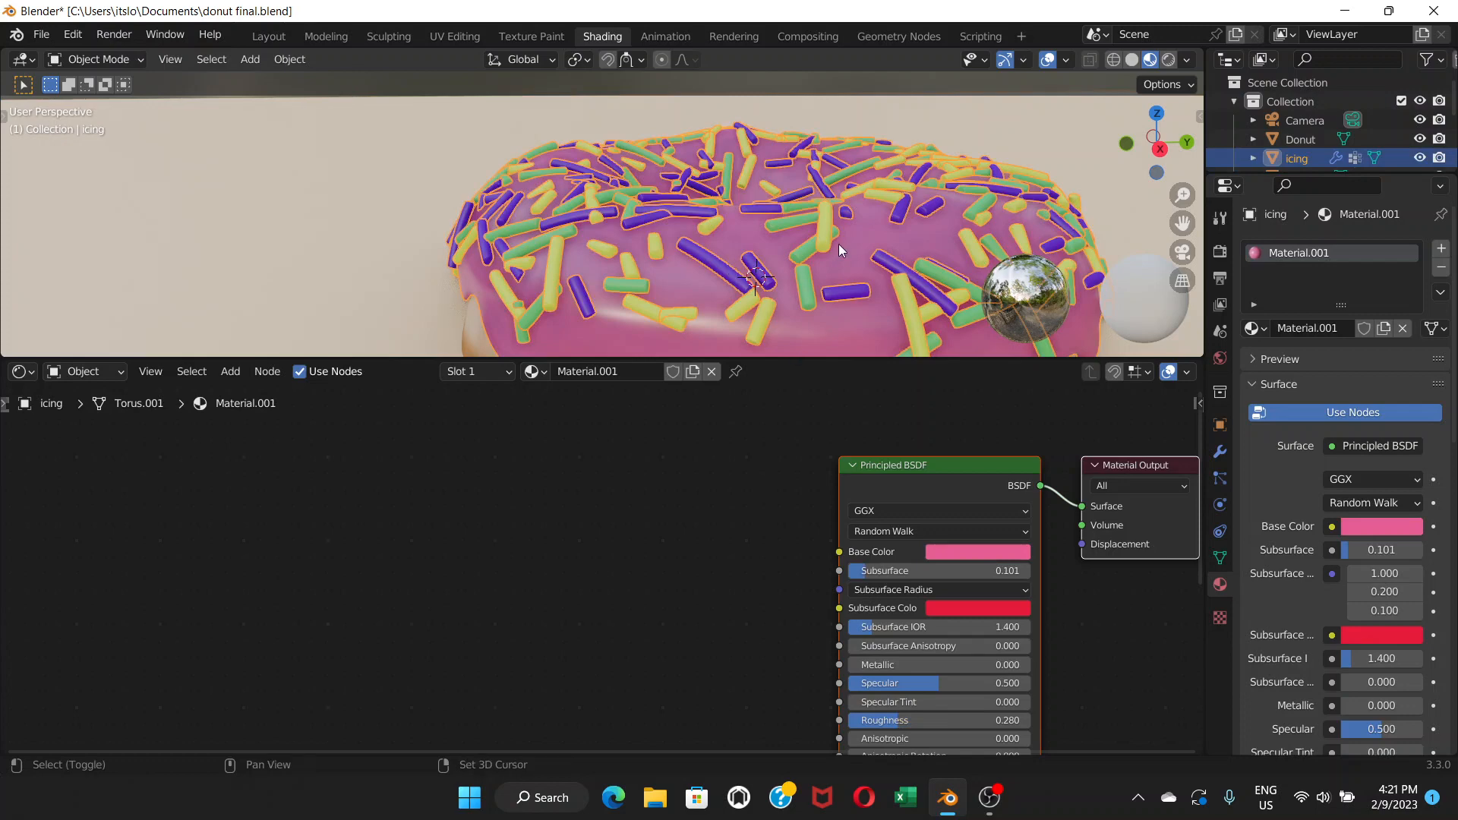
middle_click_drag(838, 244, 547, 216, "shift")
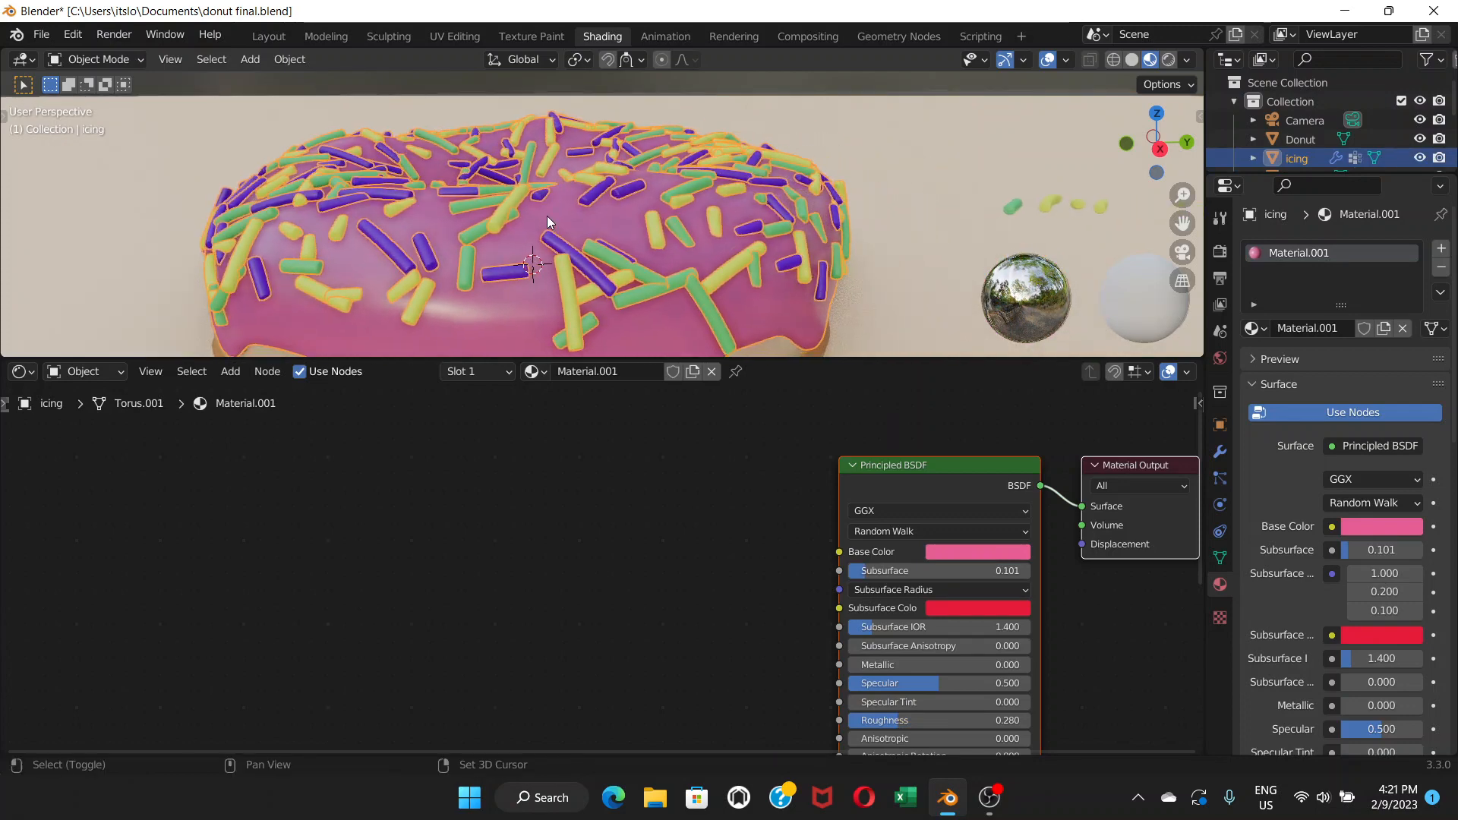
left_click(1016, 204)
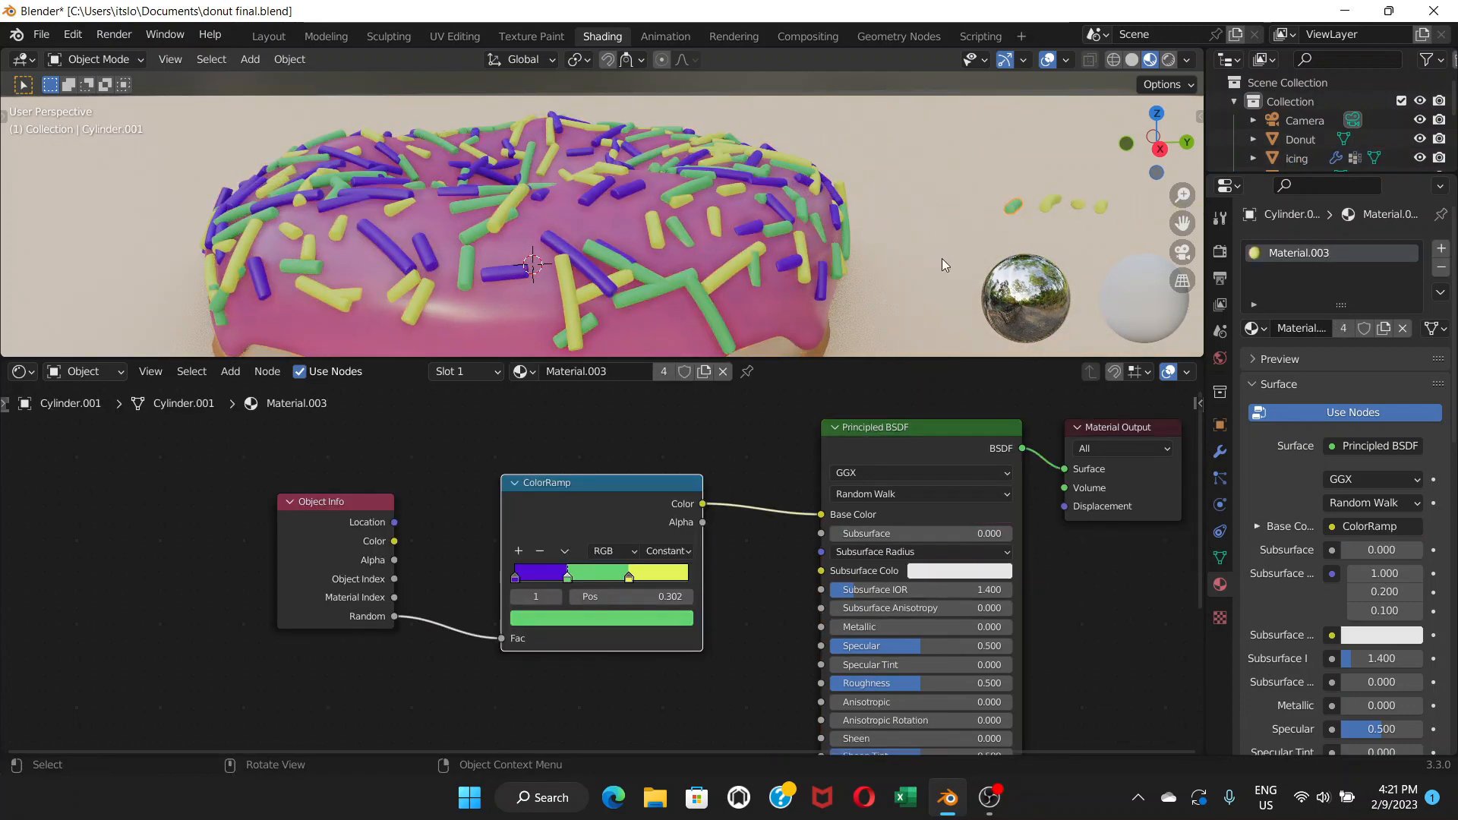
left_click(515, 577)
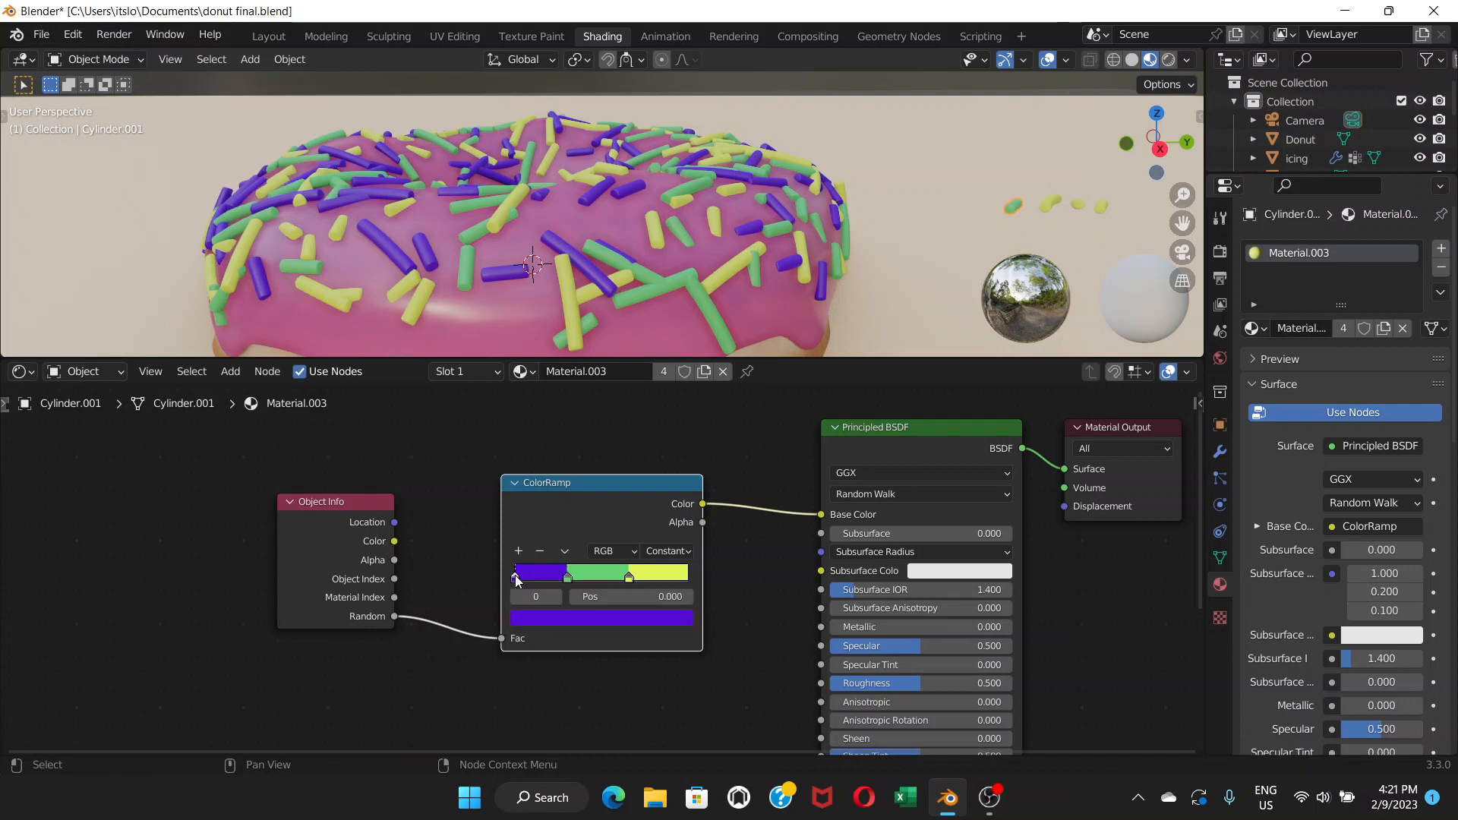
left_click(571, 626)
mouse_move(575, 472)
left_mouse_down()
mouse_move(573, 411)
mouse_move(543, 413)
mouse_move(633, 438)
mouse_move(611, 400)
left_mouse_up()
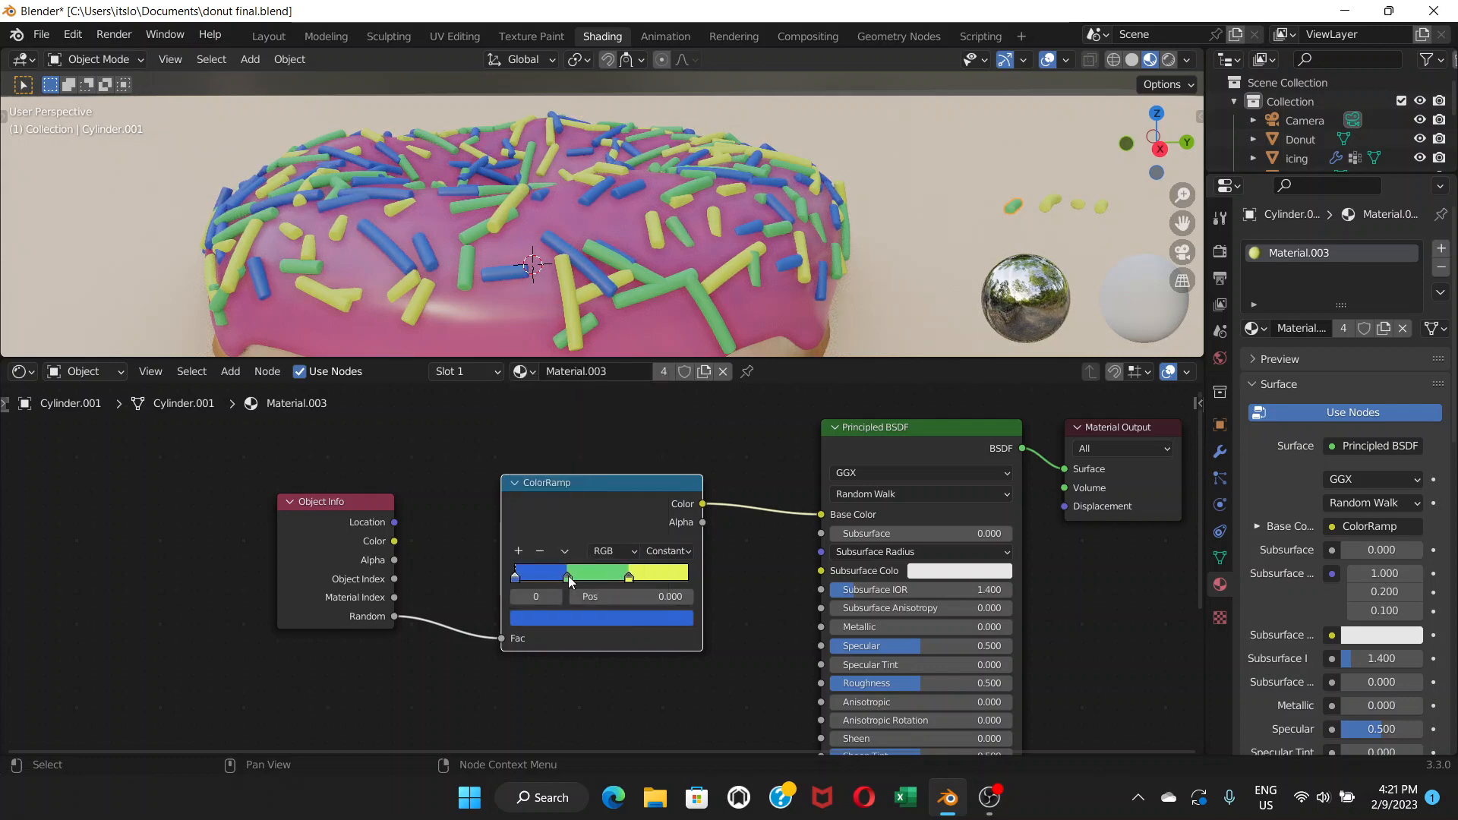
Recolor the ColorRamp's middle stop a pale lilac with hue 0.760 and saturation 0.169
left_click(568, 576)
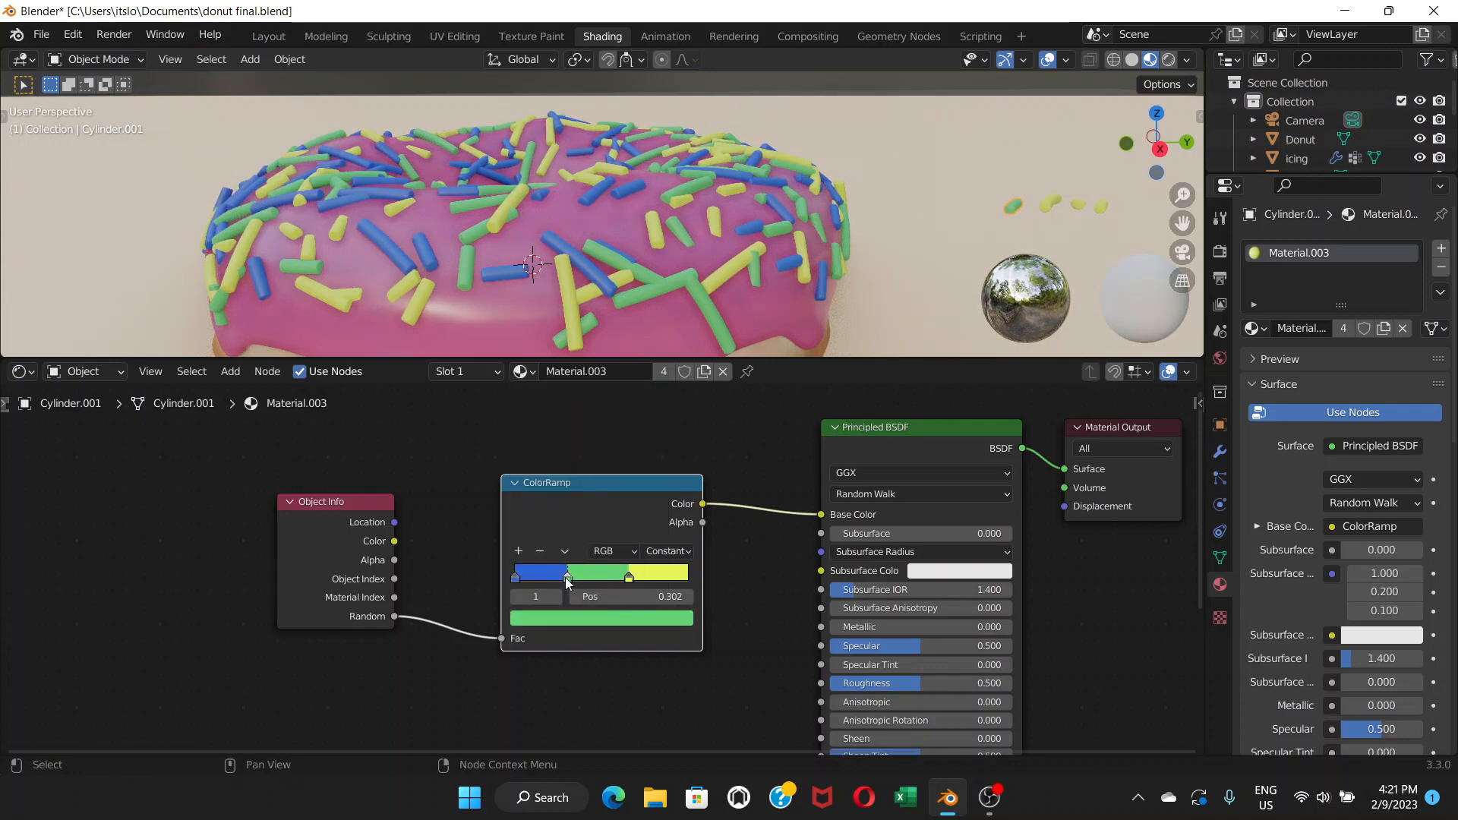
left_click(603, 619)
left_click(590, 452)
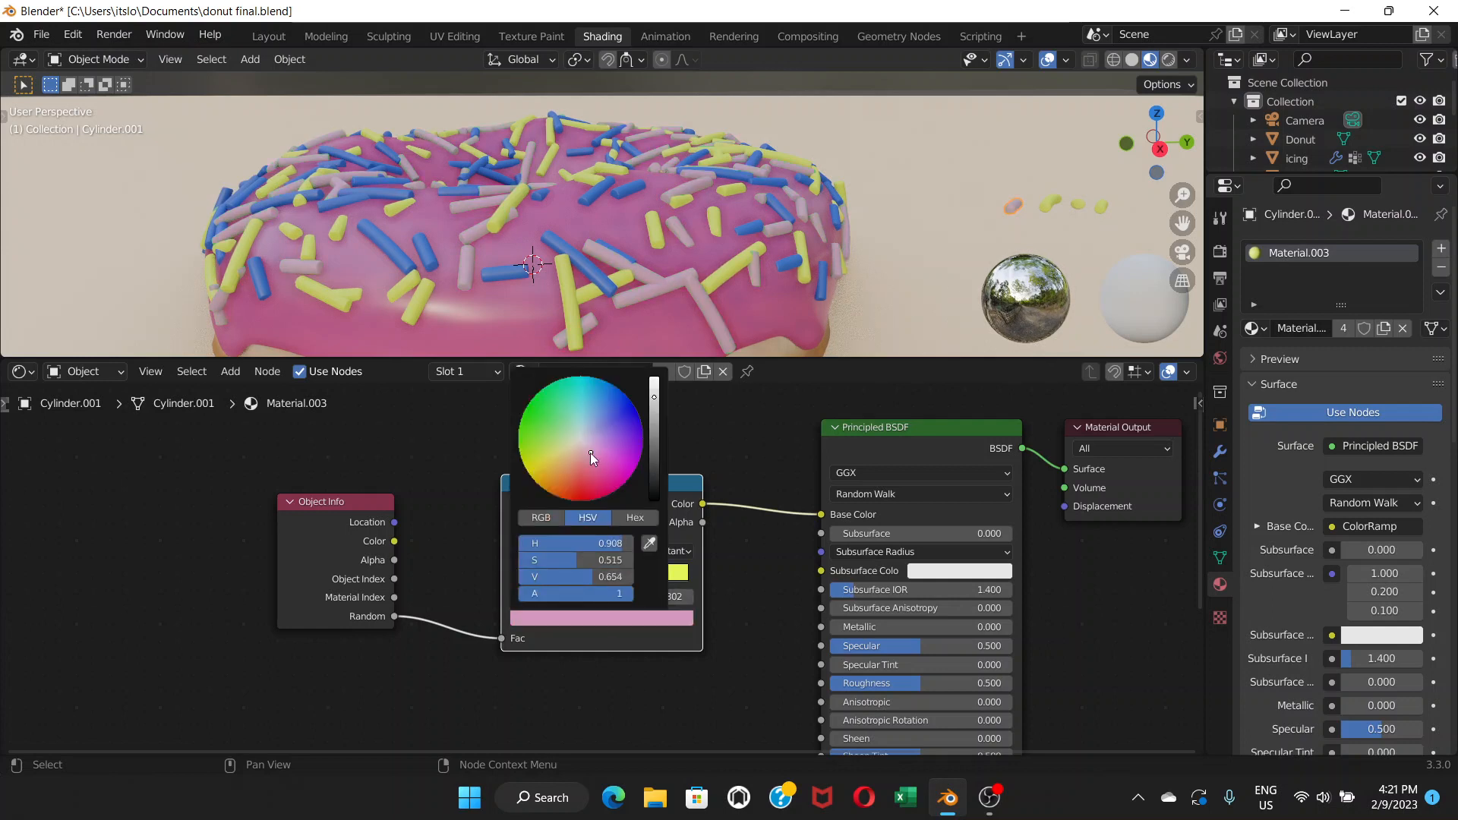
left_click_drag(591, 453, 585, 438)
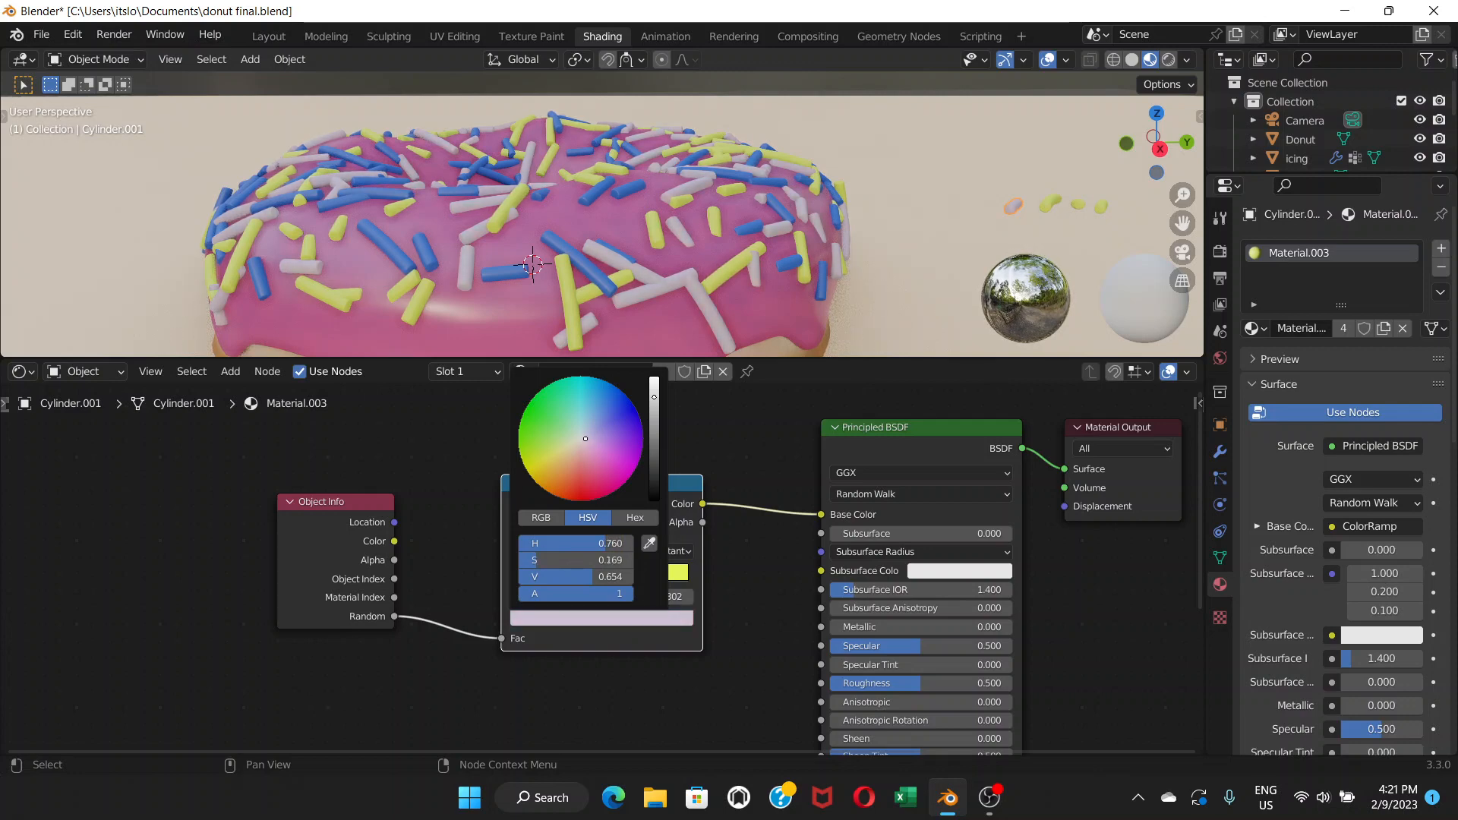
Examine the sprinkle colors and their distribution over the donut's icing from several sides and distances
left_click(808, 258)
middle_click_drag(800, 258, 697, 272)
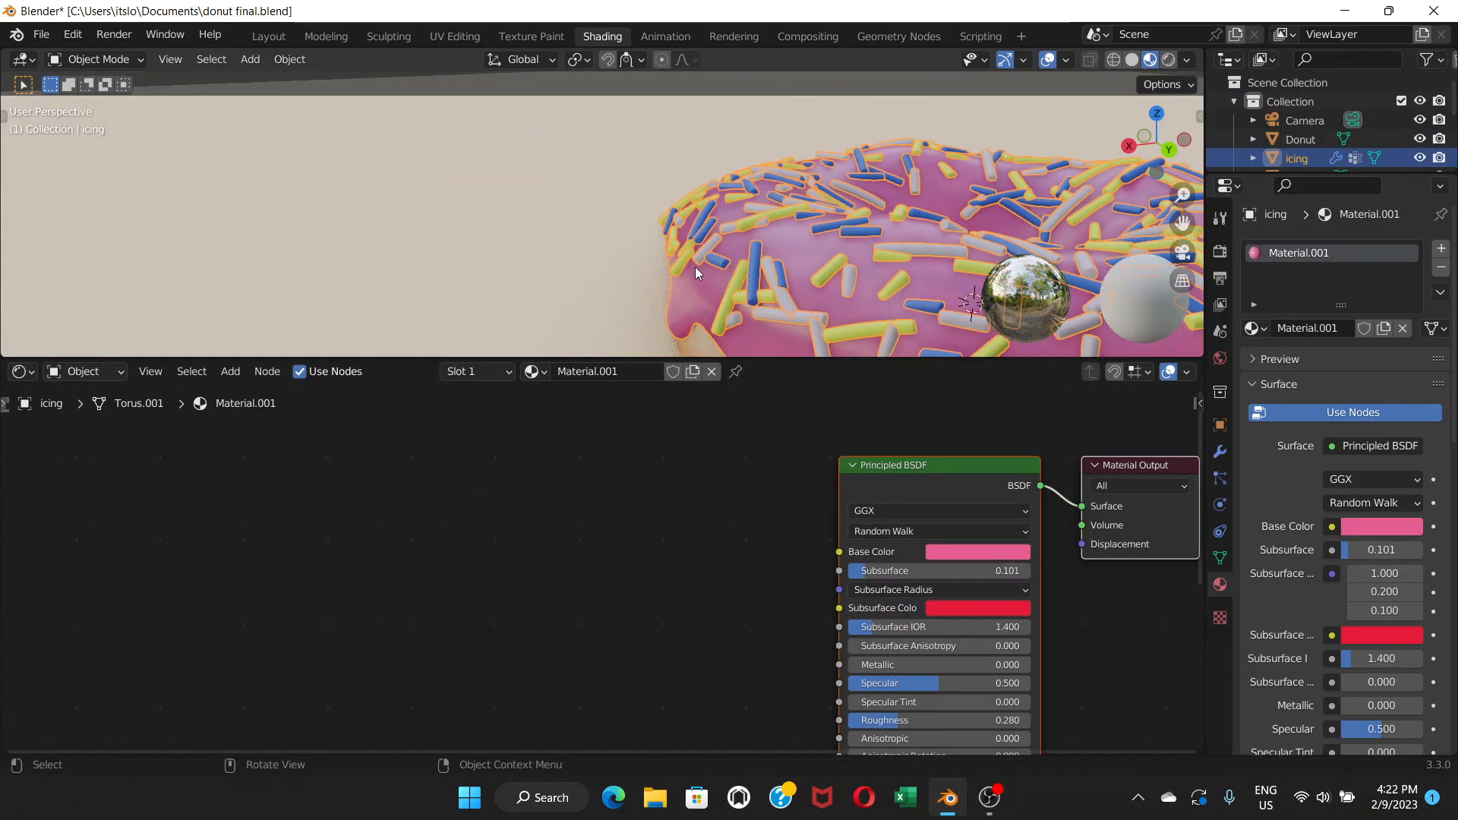
left_click(805, 258)
middle_click_drag(824, 266, 593, 219, "shift")
scroll(761, 241, "down", 3)
scroll(762, 242, "up", 1)
scroll(761, 242, "down", 1)
middle_click_drag(761, 240, 805, 222, "shift")
middle_click_drag(618, 220, 734, 239, "shift")
scroll(735, 239, "down", 5)
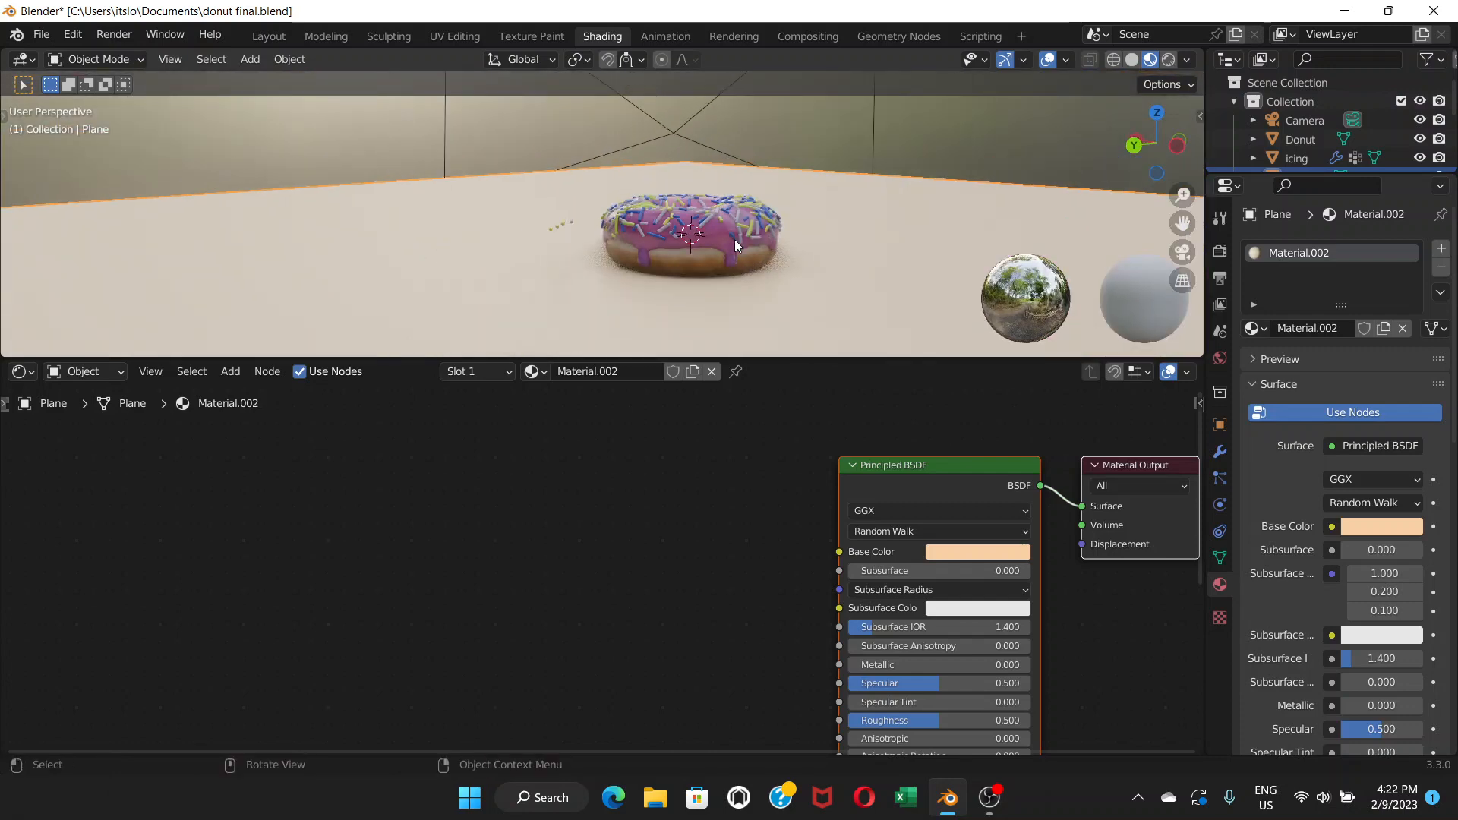
scroll(708, 235, "up", 6)
scroll(737, 252, "down", 3)
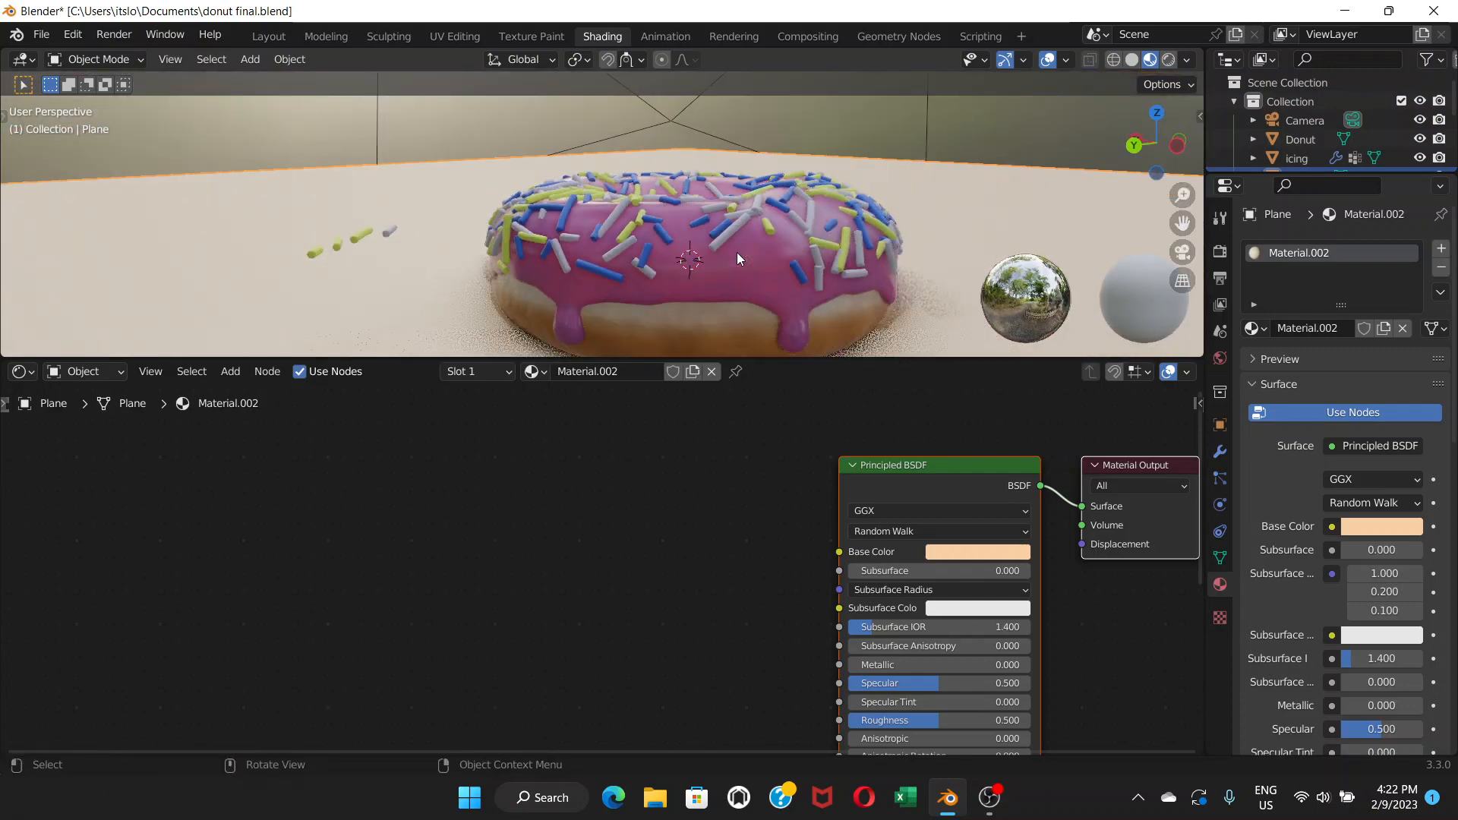
mouse_move(709, 253)
middle_mouse_down()
mouse_move(890, 267)
mouse_move(731, 253)
mouse_move(755, 240)
mouse_move(723, 237)
middle_mouse_up()
scroll(683, 247, "up", 2)
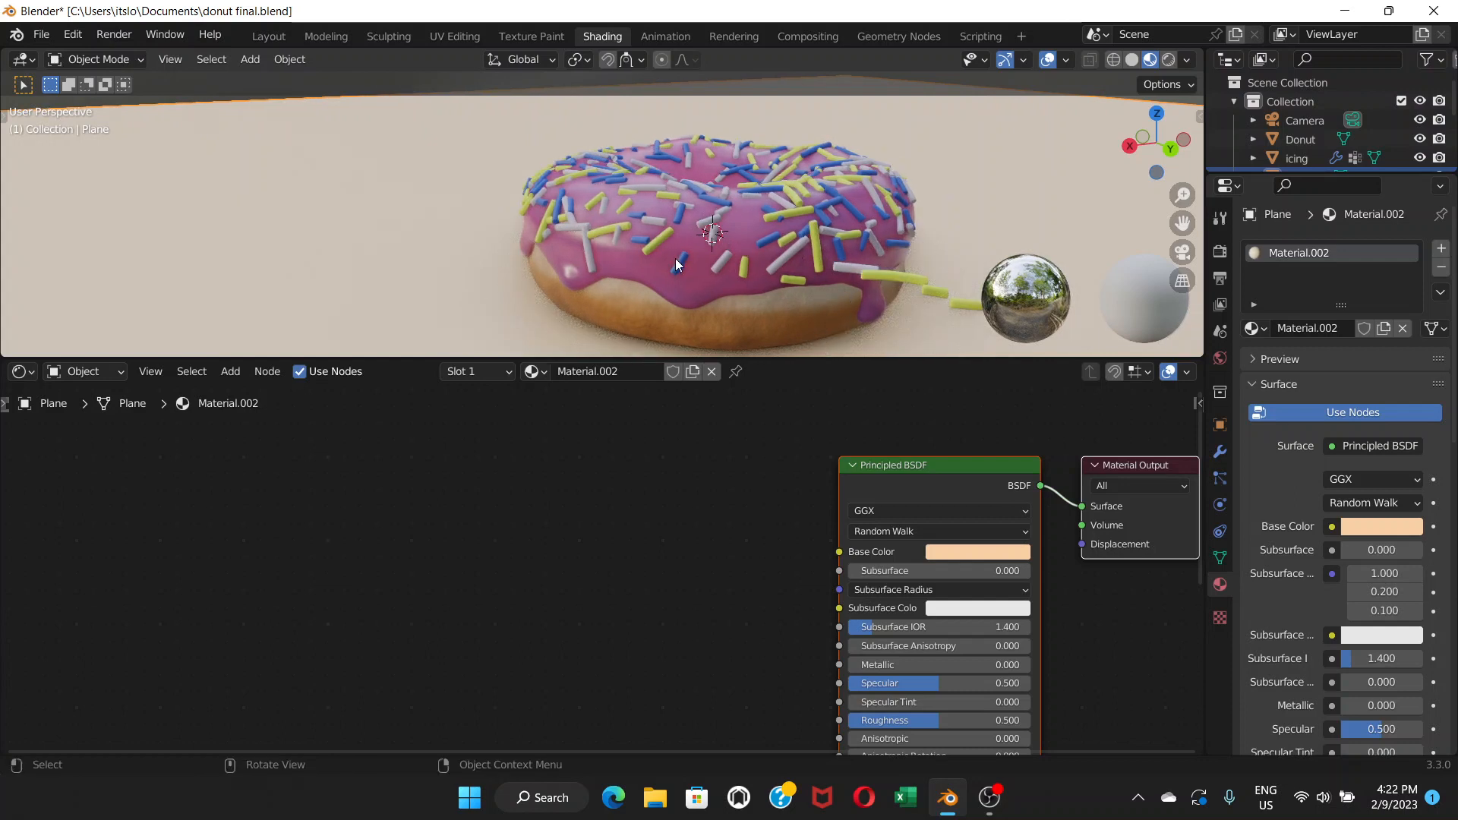
middle_click_drag(703, 262, 727, 246)
mouse_move(756, 239)
middle_mouse_down()
mouse_move(858, 258)
mouse_move(773, 255)
middle_mouse_up()
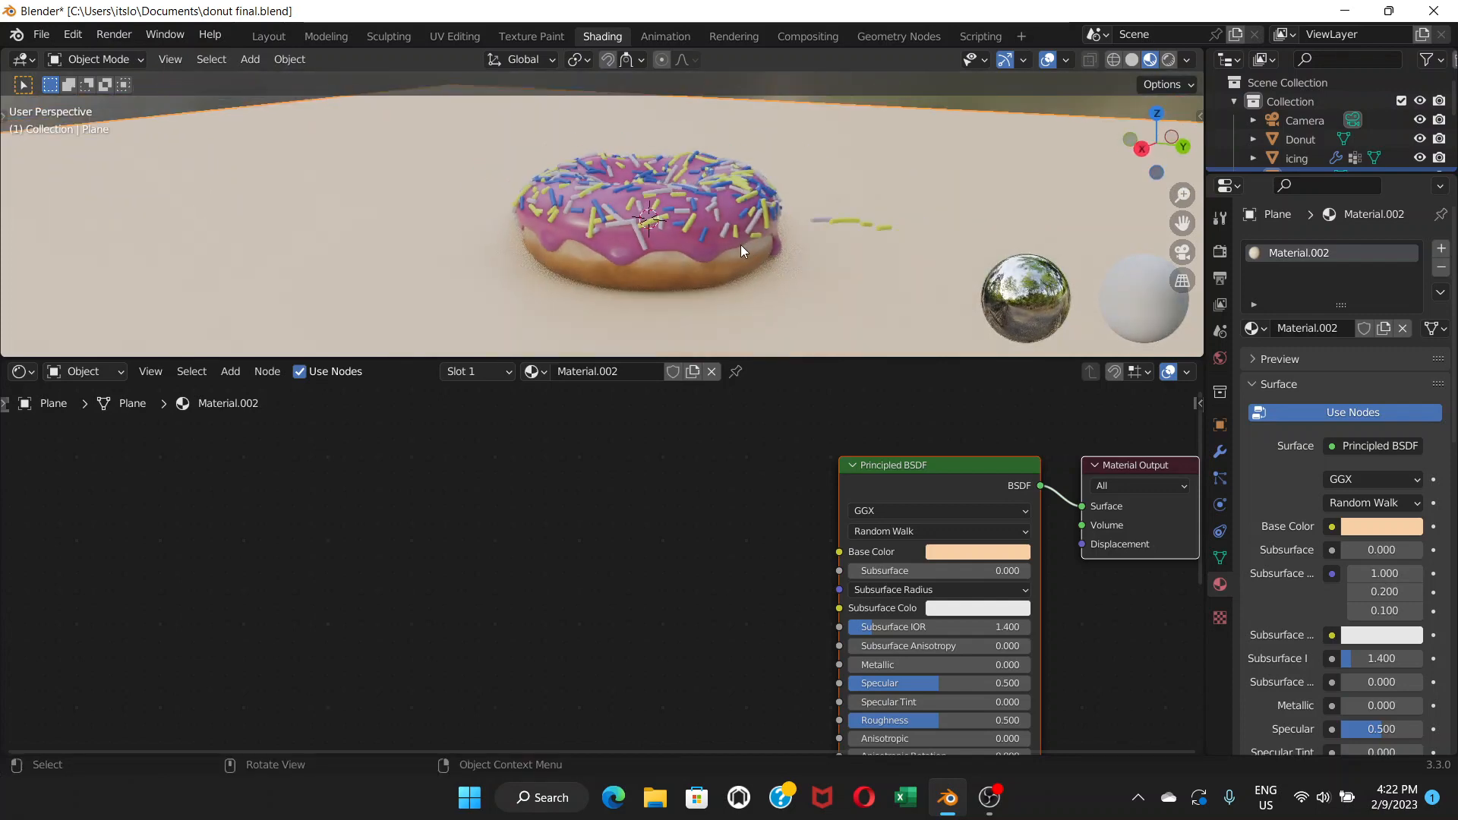
scroll(739, 244, "down", 3)
scroll(740, 244, "up", 2)
scroll(700, 219, "up", 5)
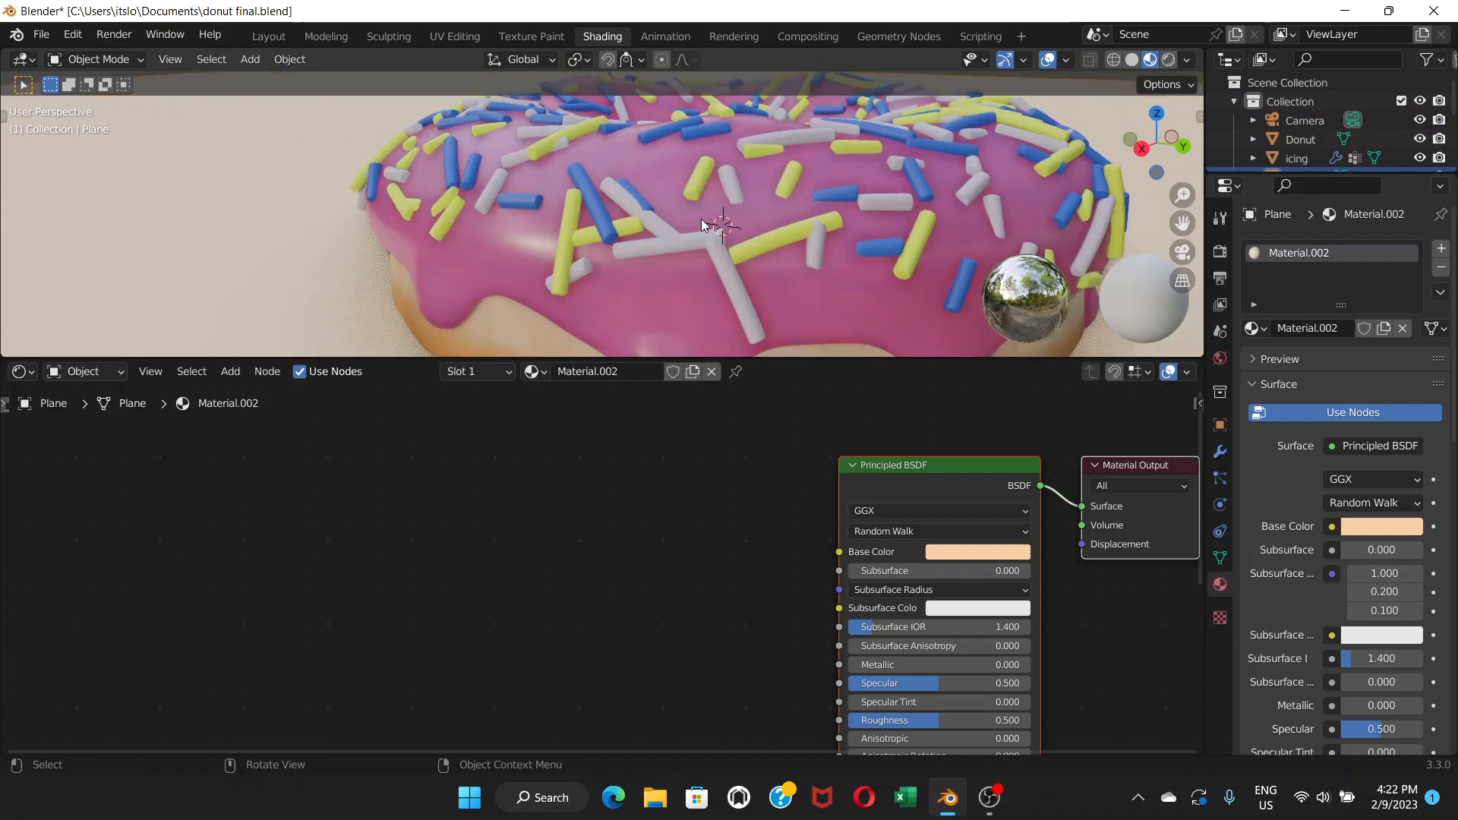
scroll(700, 218, "down", 3)
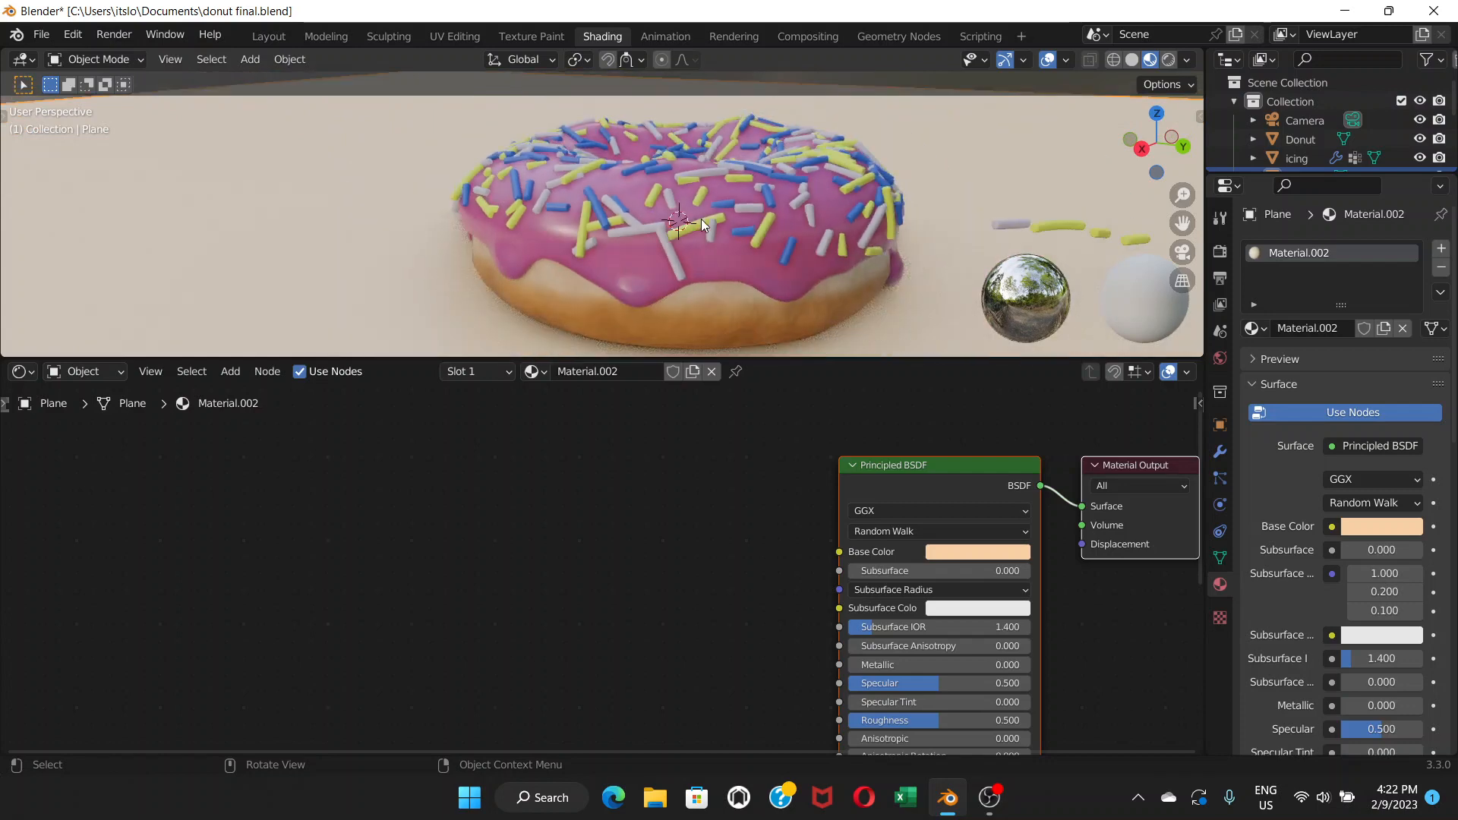
middle_click_drag(700, 219, 881, 244)
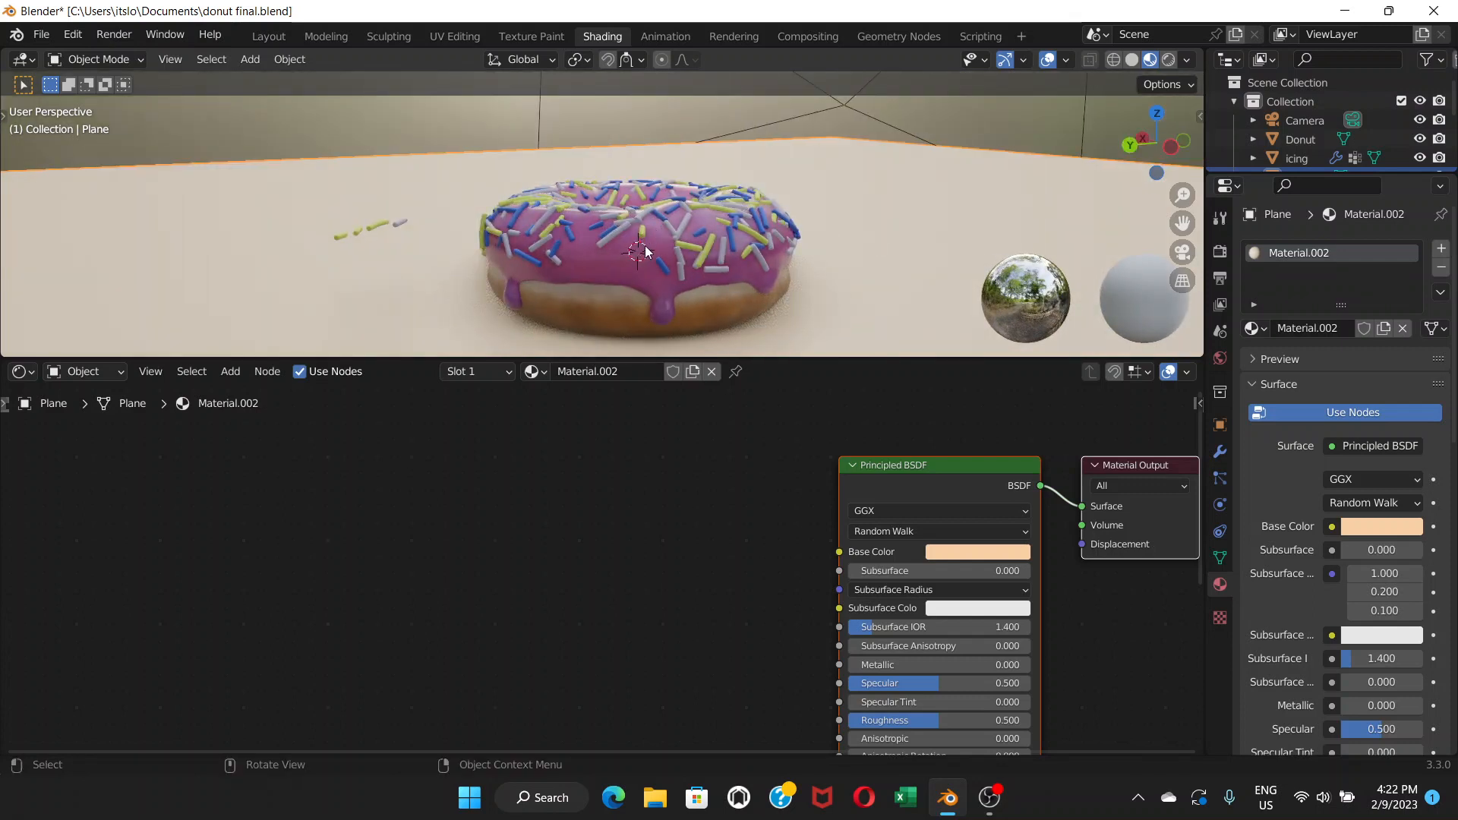
scroll(644, 244, "down", 5)
middle_click_drag(635, 253, 626, 267)
scroll(626, 258, "up", 4)
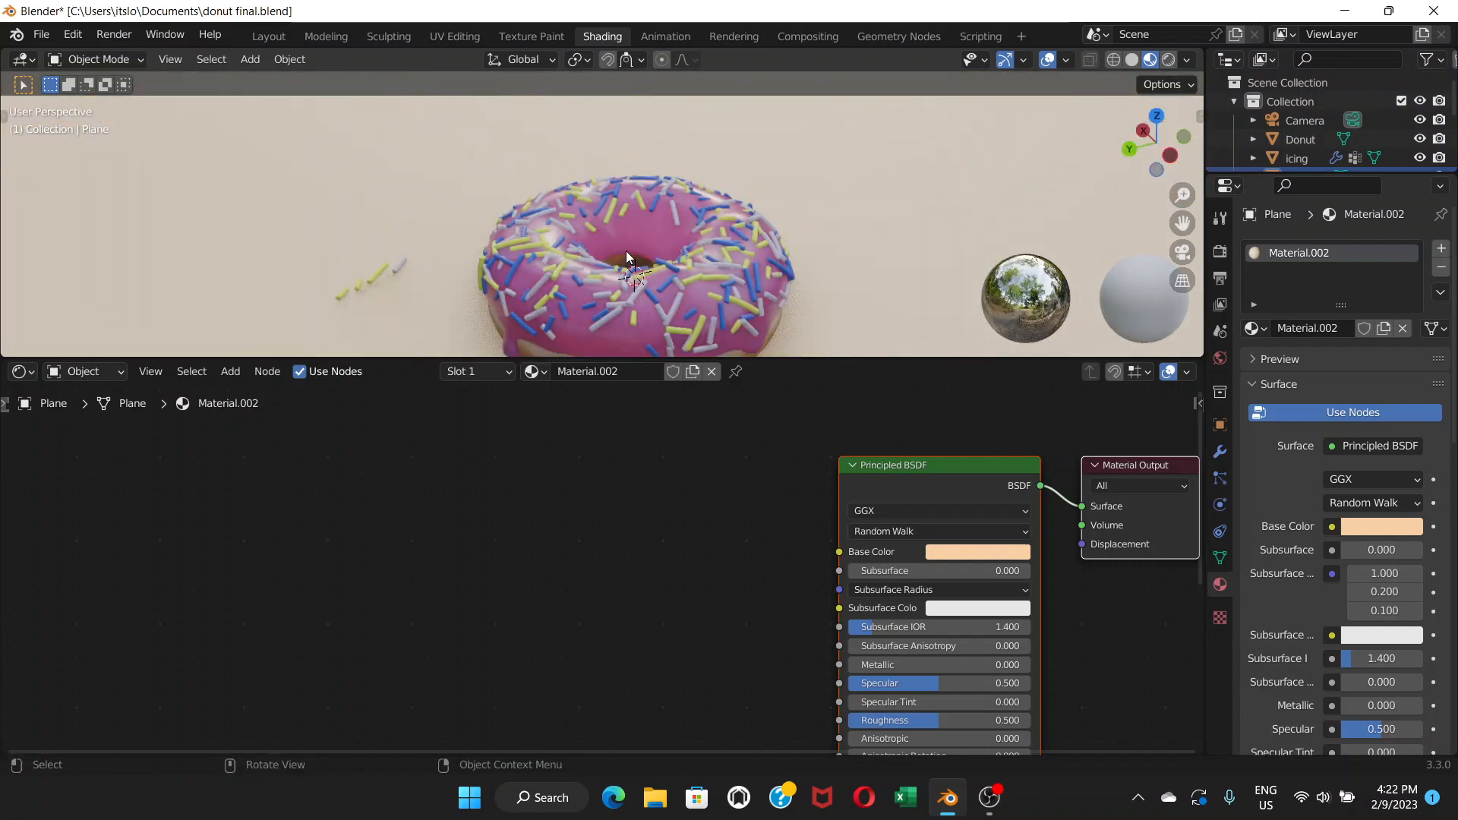
scroll(626, 252, "down", 2)
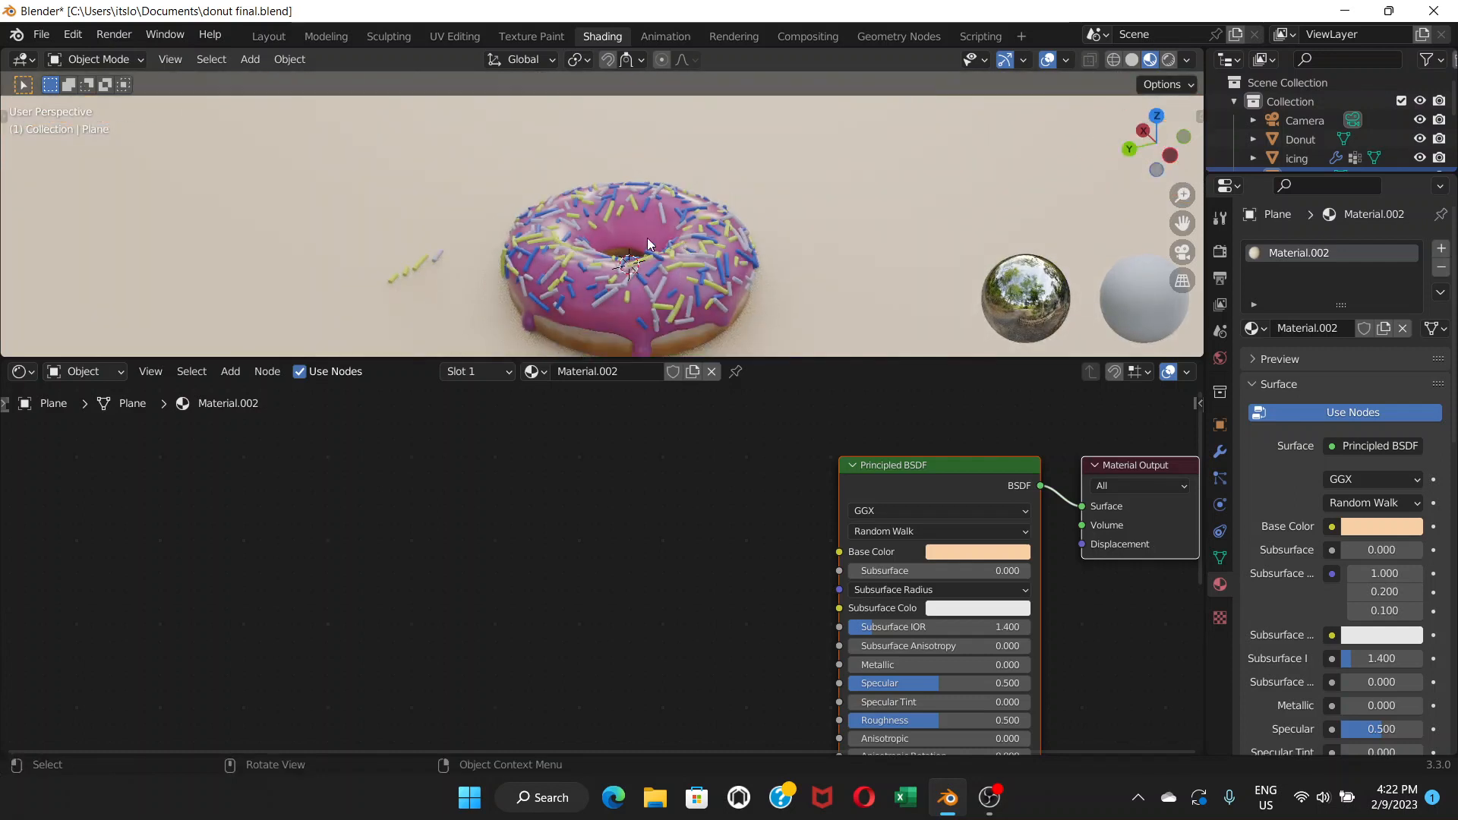
middle_click_drag(636, 271, 644, 190)
scroll(675, 226, "up", 3)
scroll(669, 243, "down", 3)
scroll(652, 263, "down", 3)
scroll(635, 267, "up", 4)
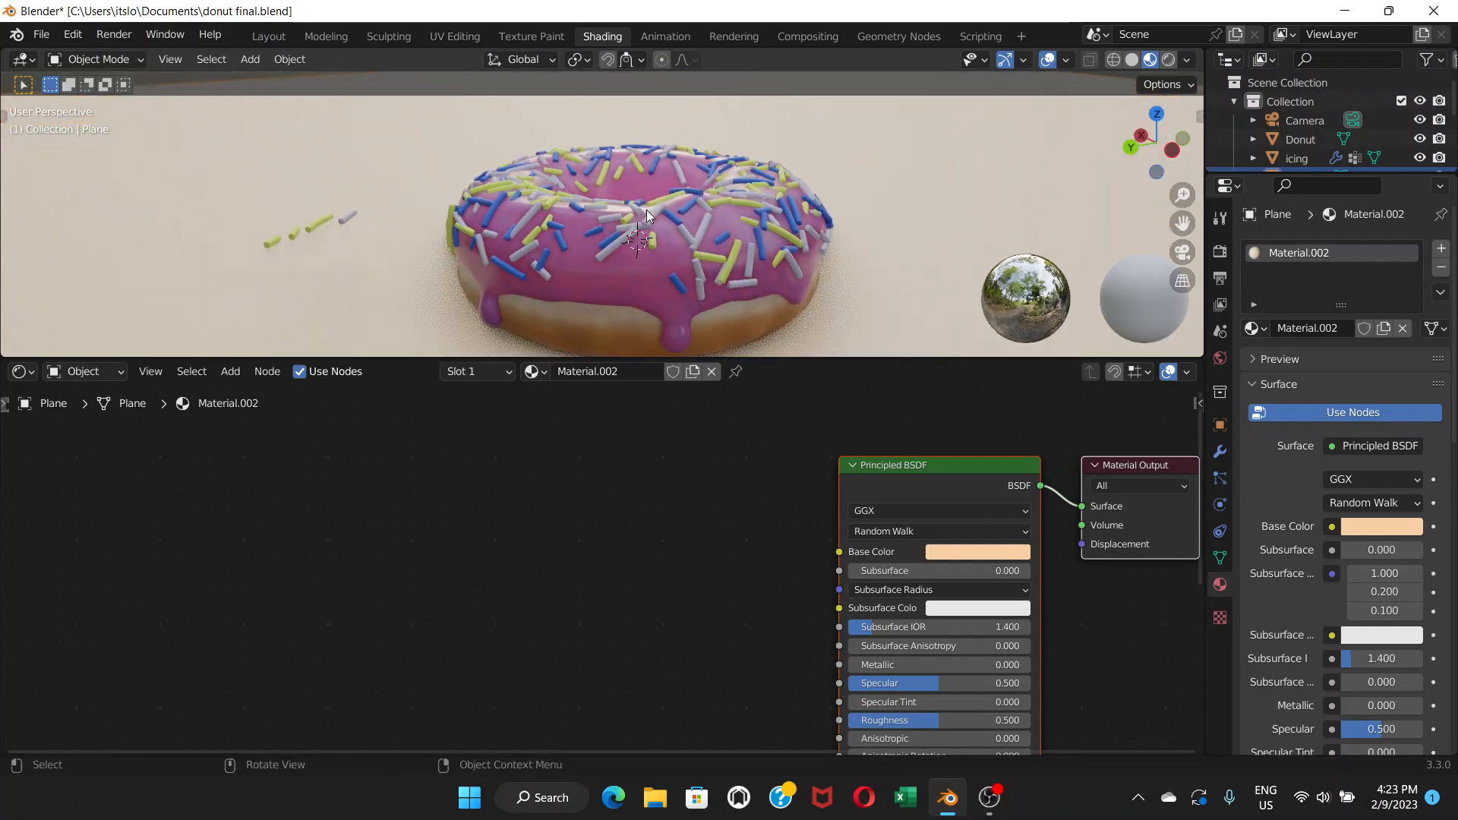
scroll(666, 248, "down", 3)
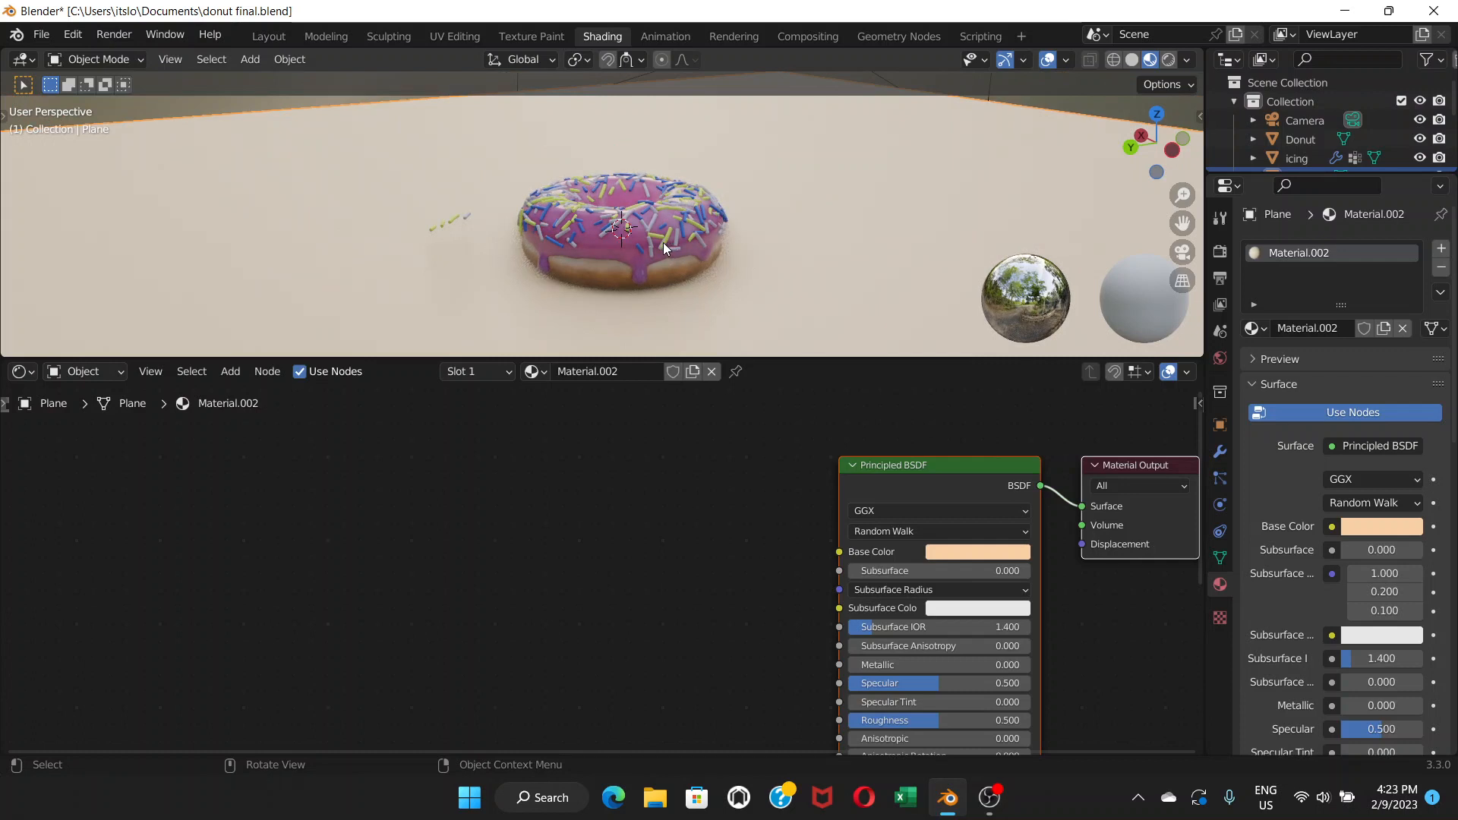
scroll(664, 246, "down", 4)
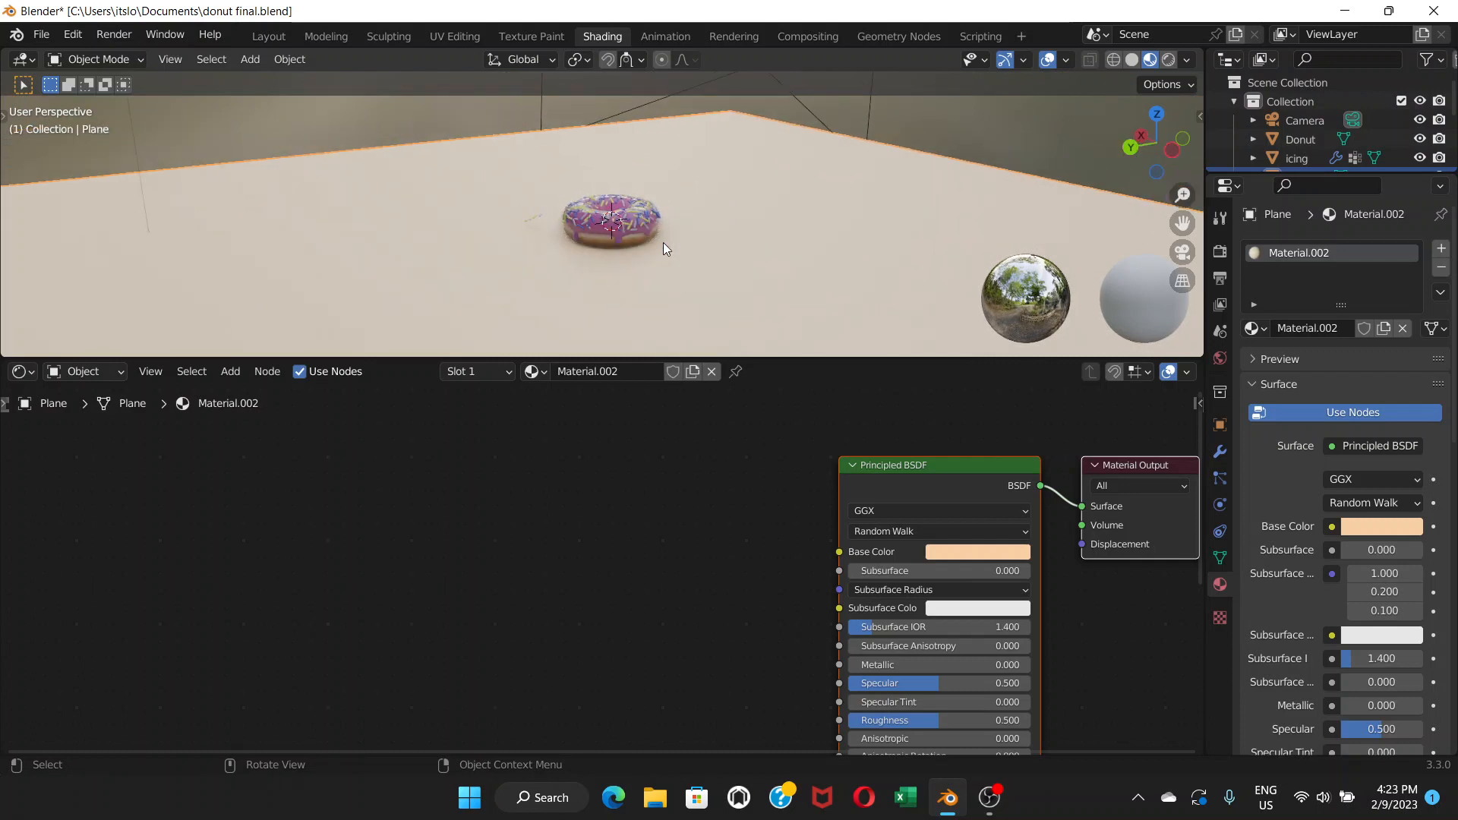
scroll(663, 243, "down", 5)
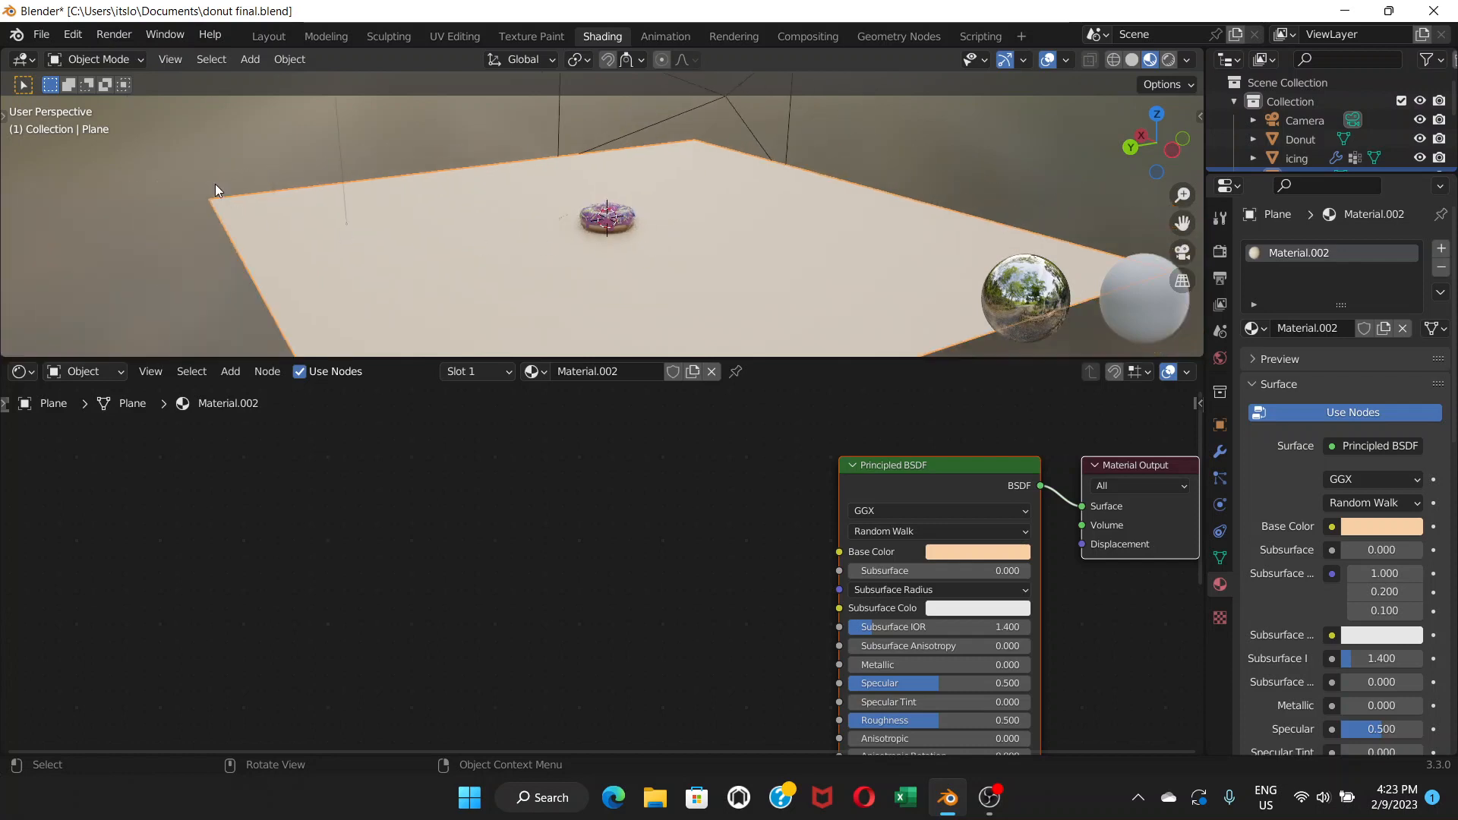
Add a UV sphere mesh at the center of the donut
left_click(258, 61)
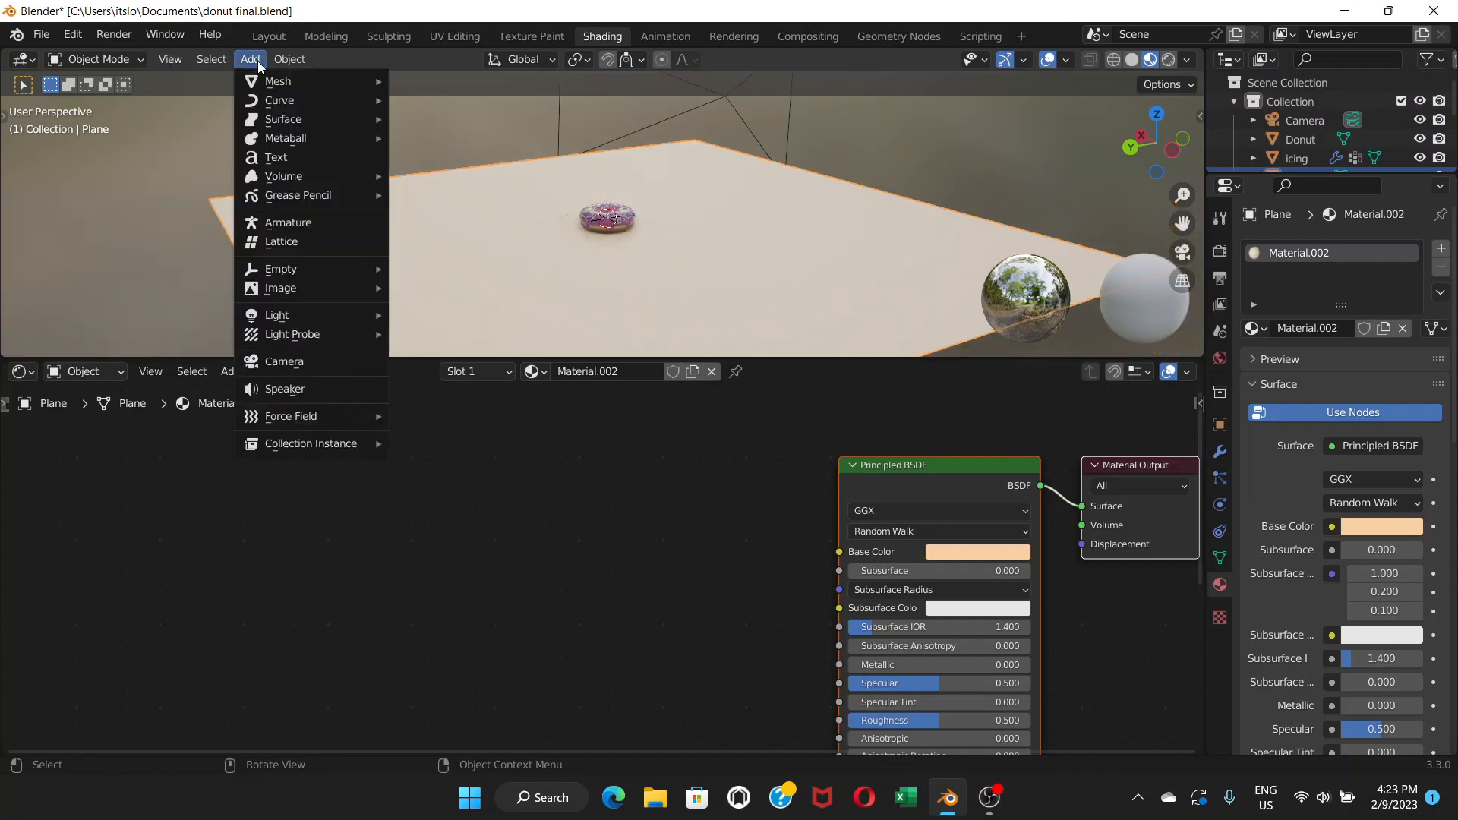
mouse_move(274, 81)
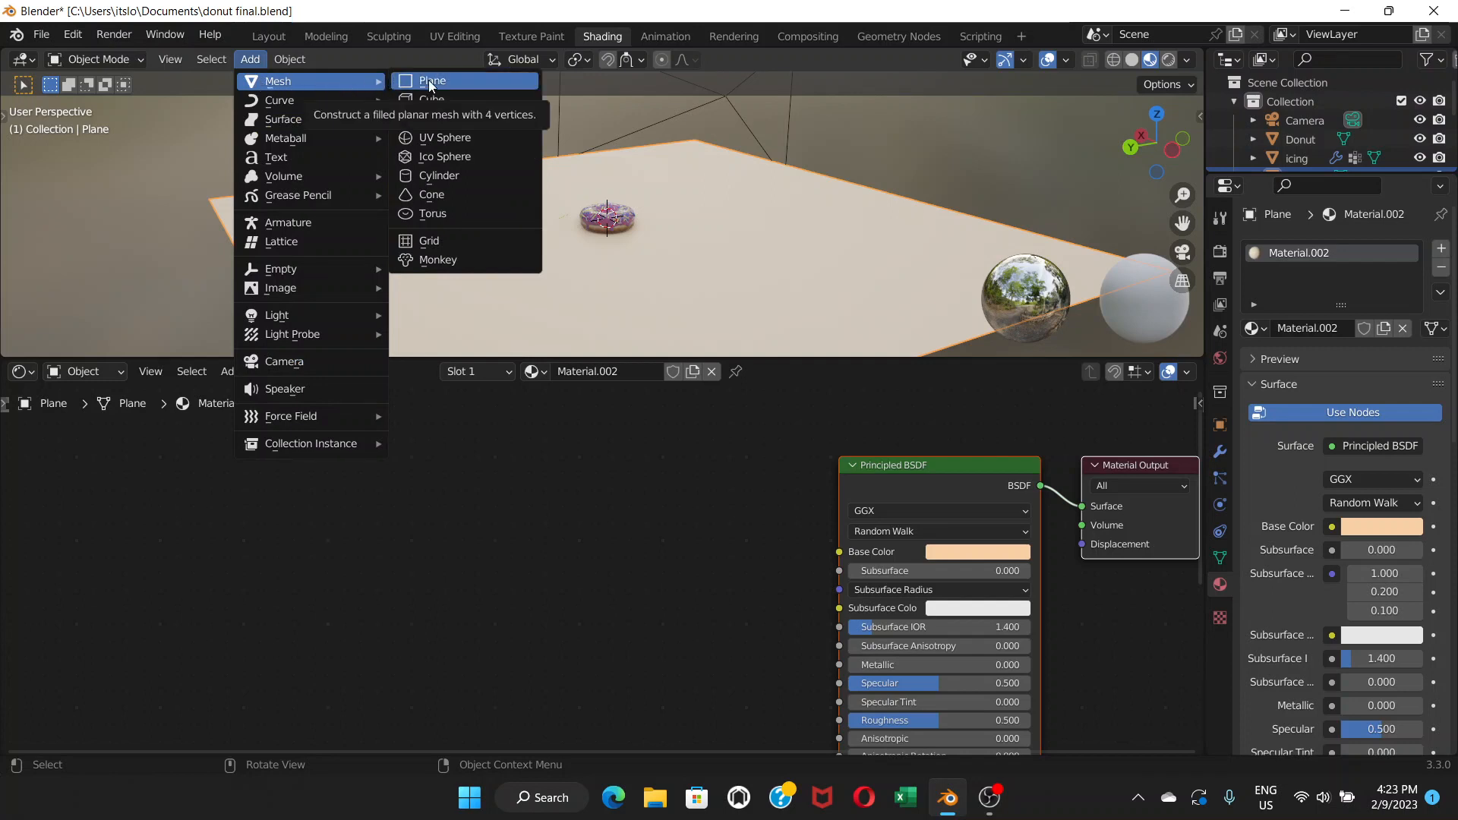
left_click(448, 139)
scroll(650, 234, "down", 5)
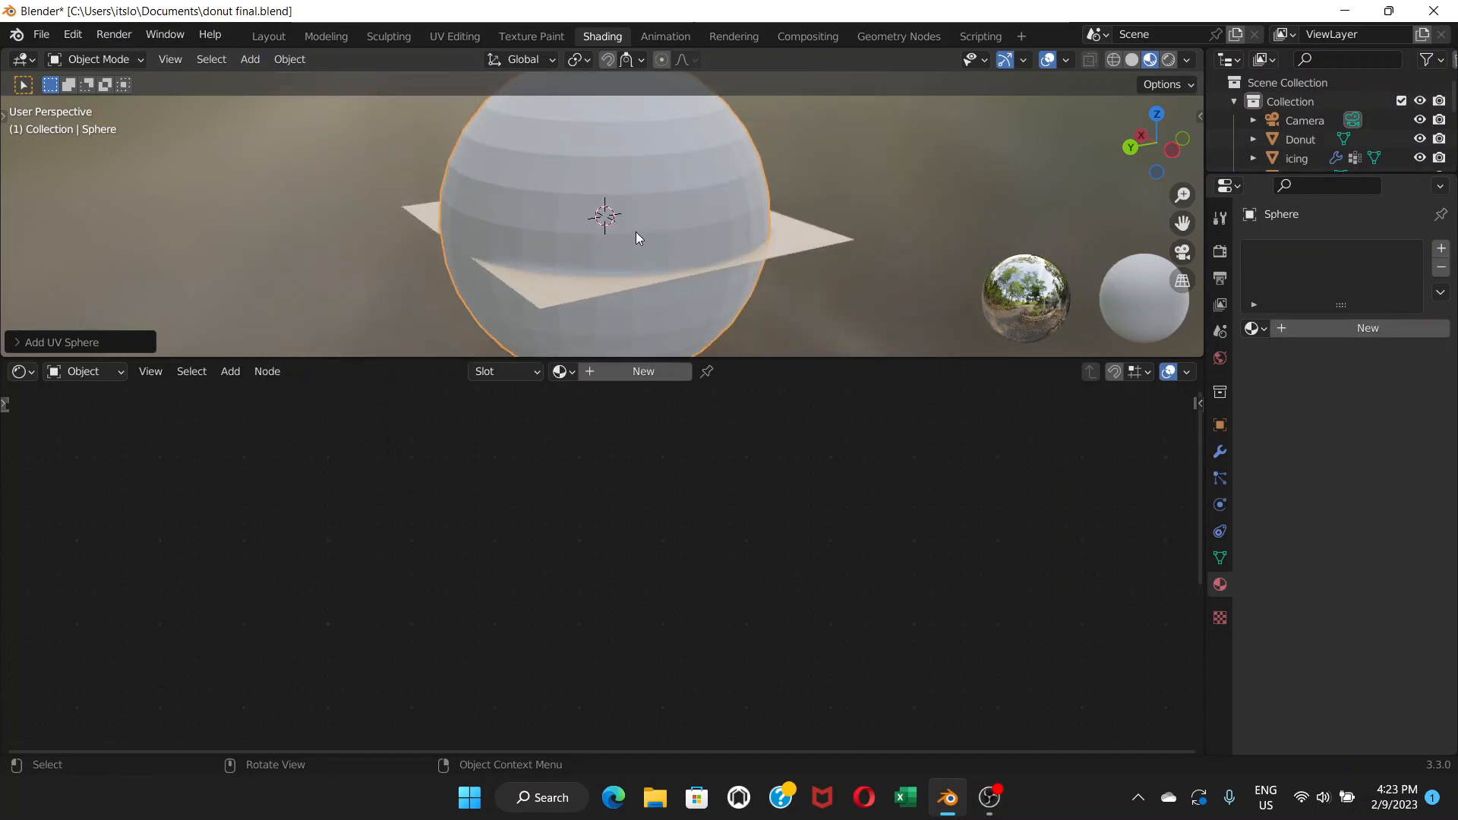
Scale the sphere down in three passes, the last by about 0.13, until it is much smaller than the donut
key("s")
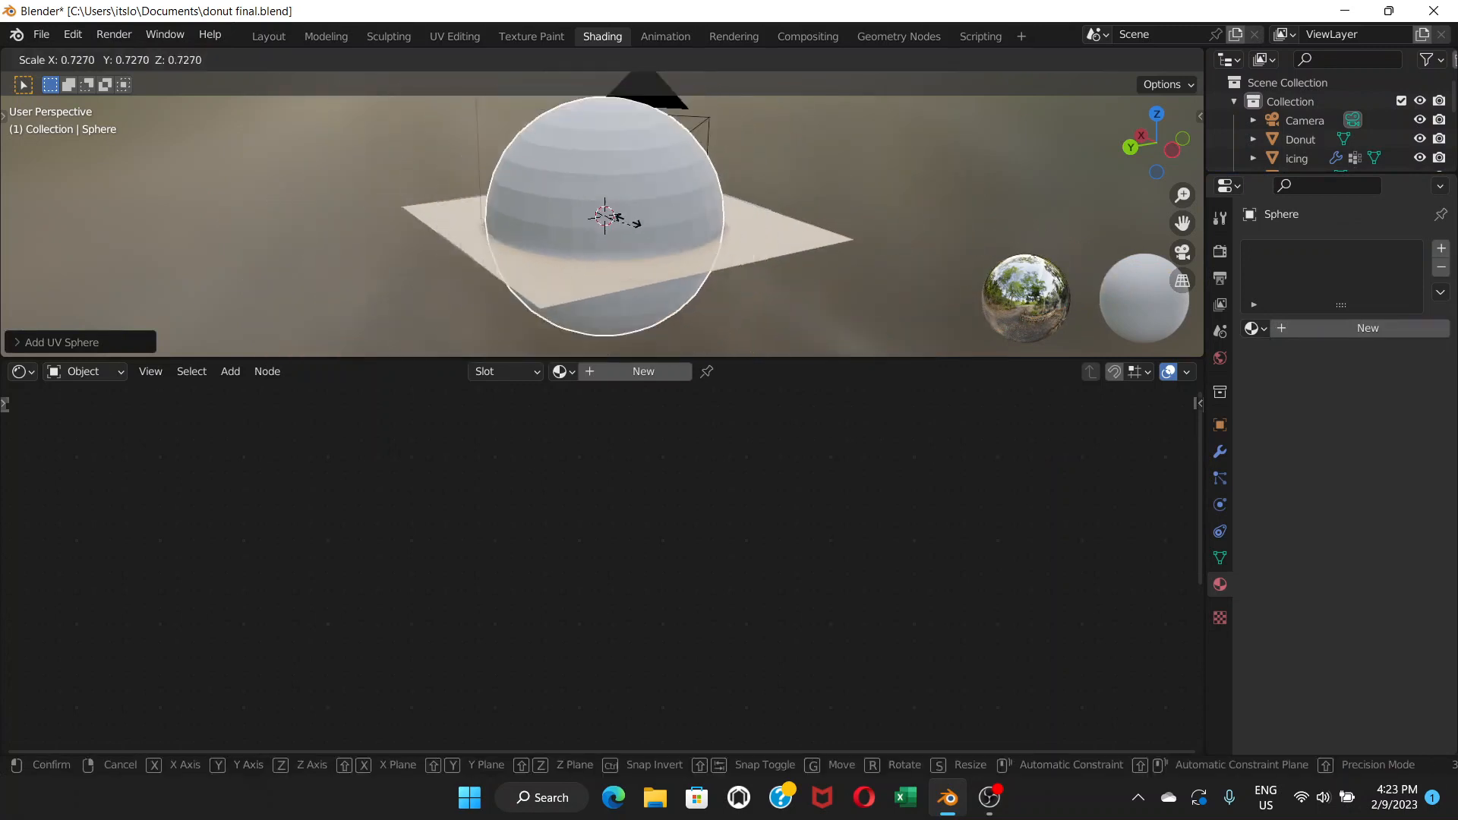
left_click(611, 207)
scroll(609, 215, "up", 2)
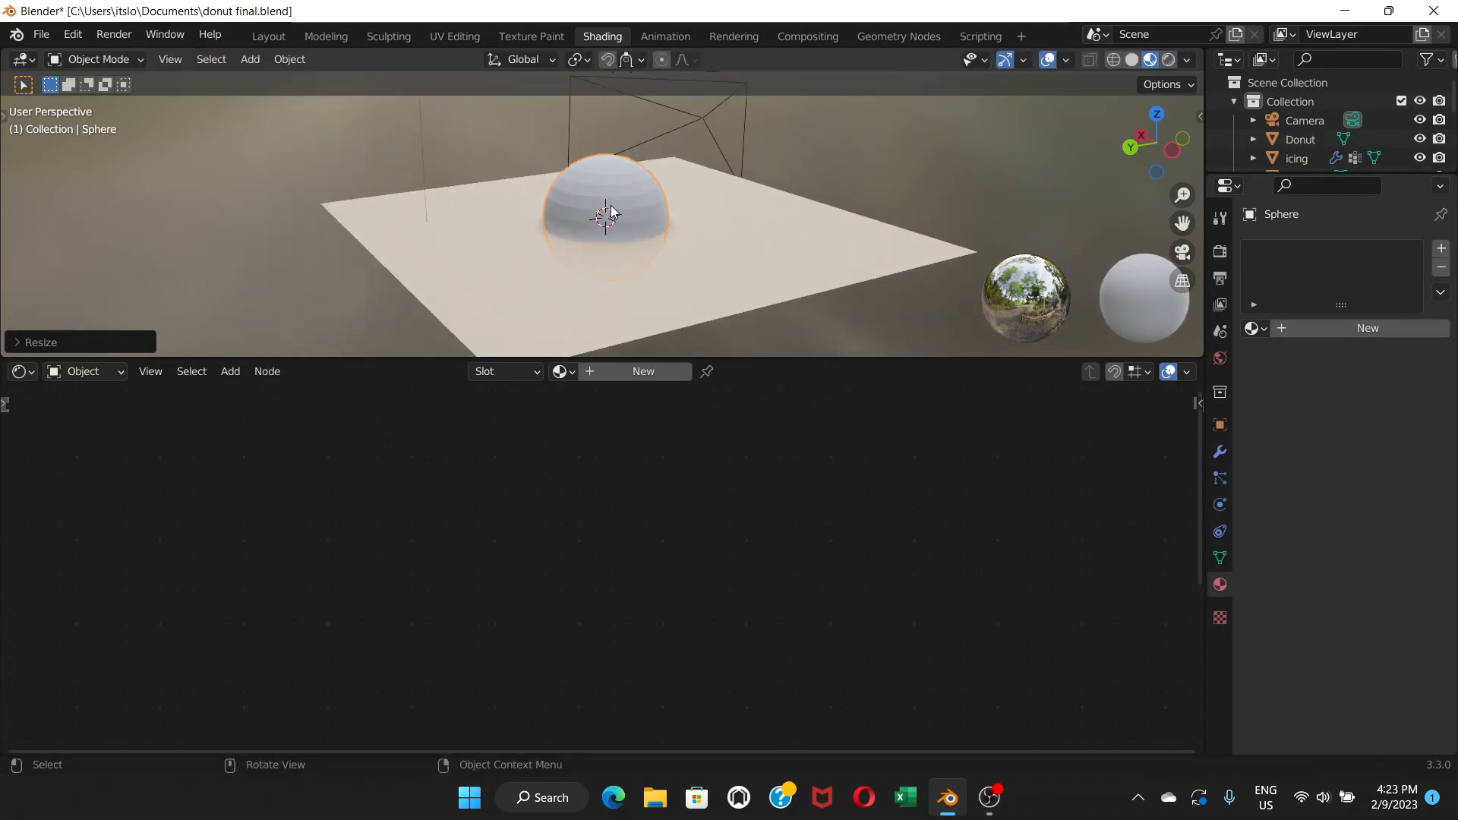
scroll(609, 215, "down", 1)
key("s")
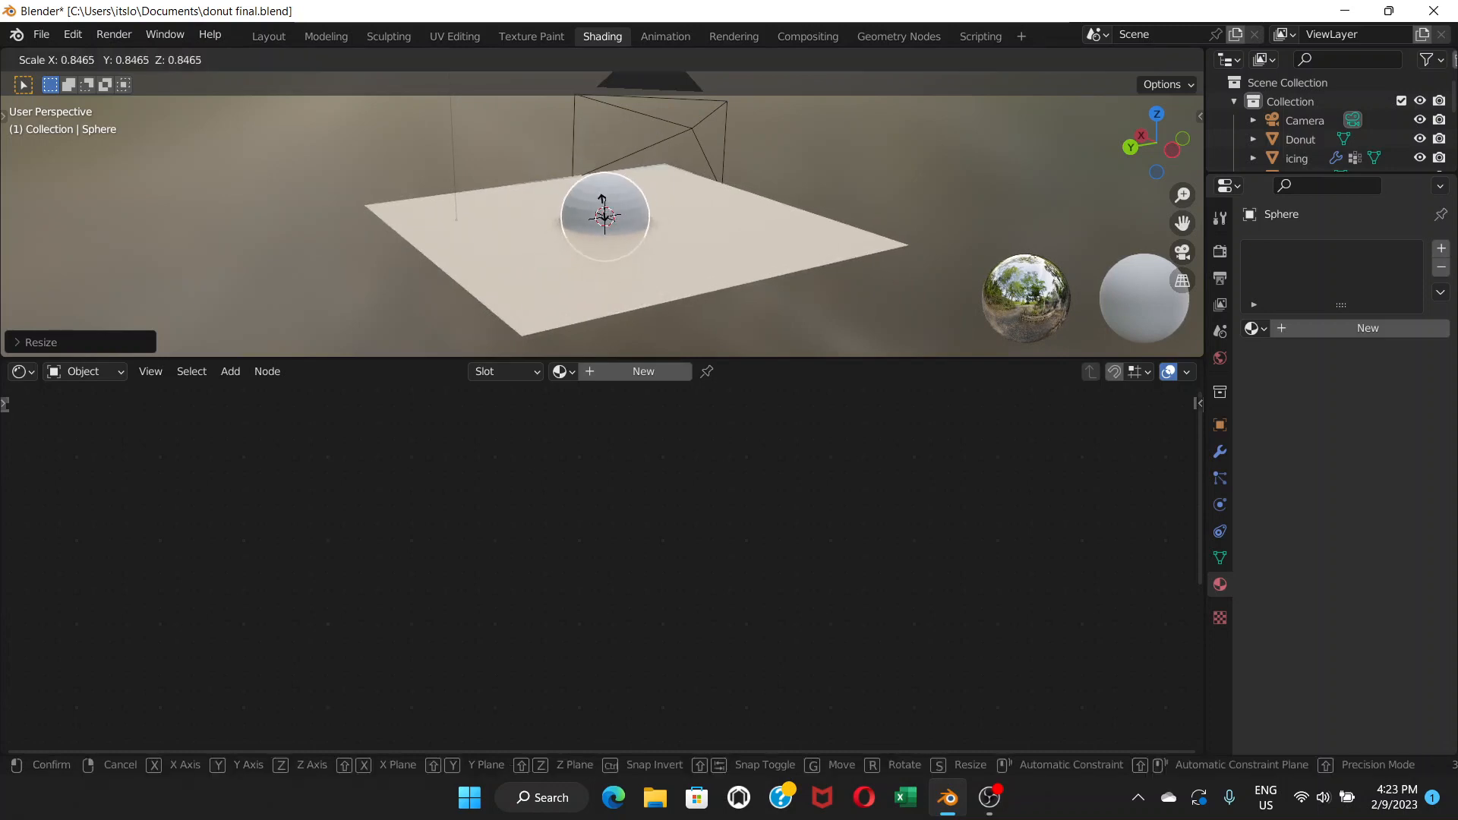
left_click(603, 217)
scroll(604, 217, "up", 2)
scroll(605, 217, "up", 3)
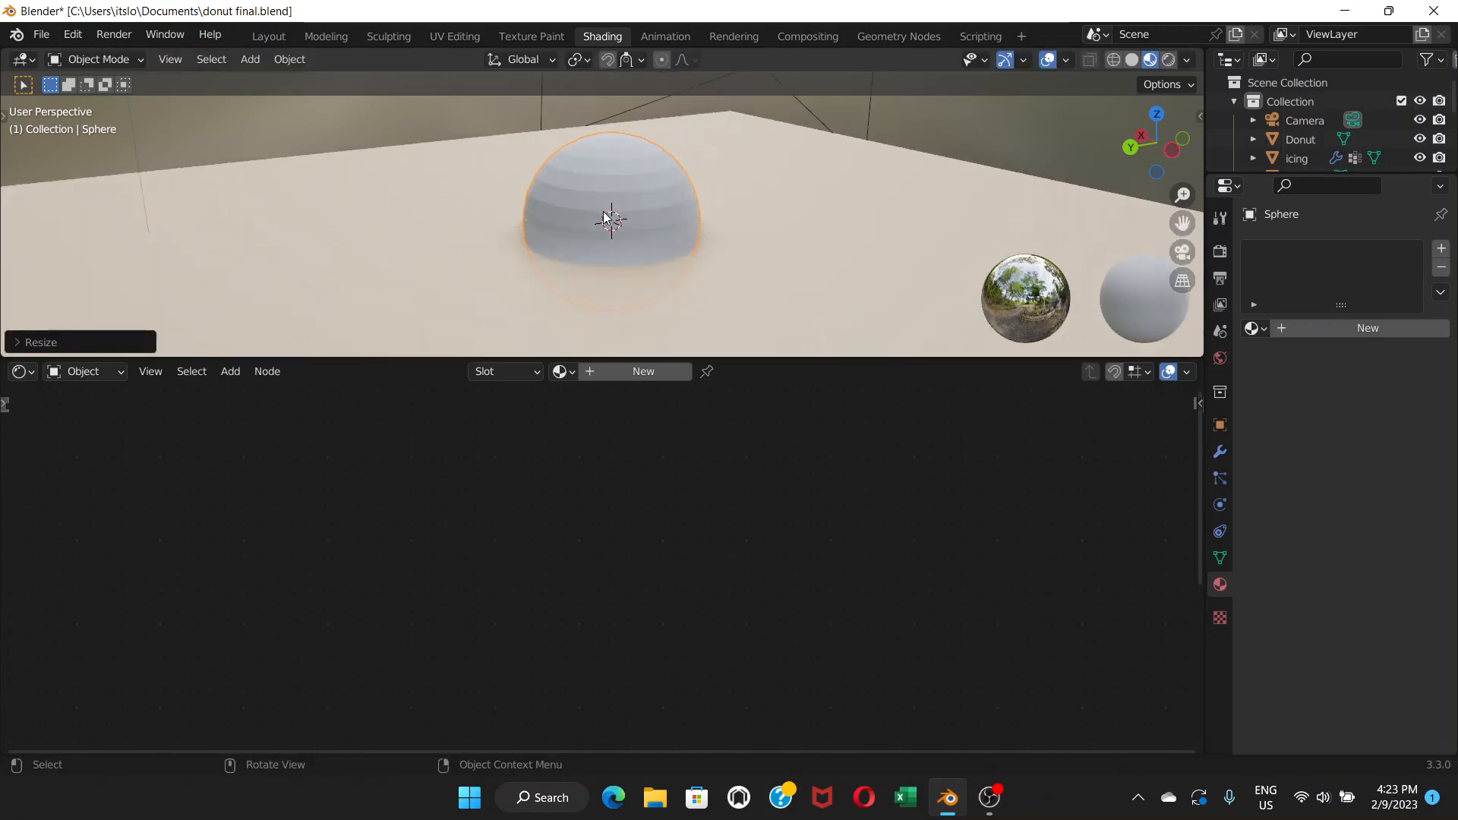
key("s")
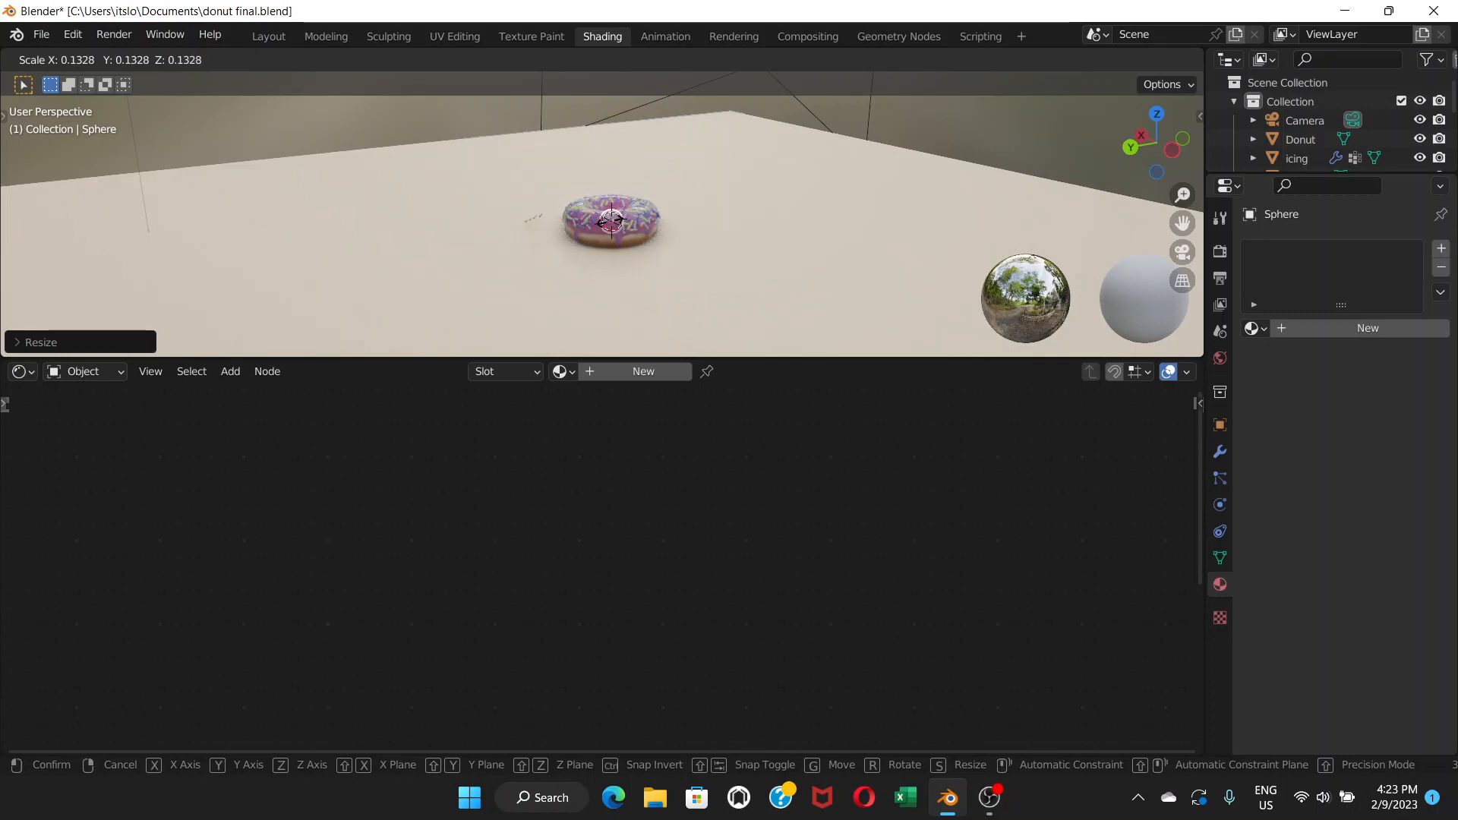
left_click(611, 220)
Move the sphere out beside the donut, opposite the loose sprinkles, and scale it to about 0.43 of its size
key("g")
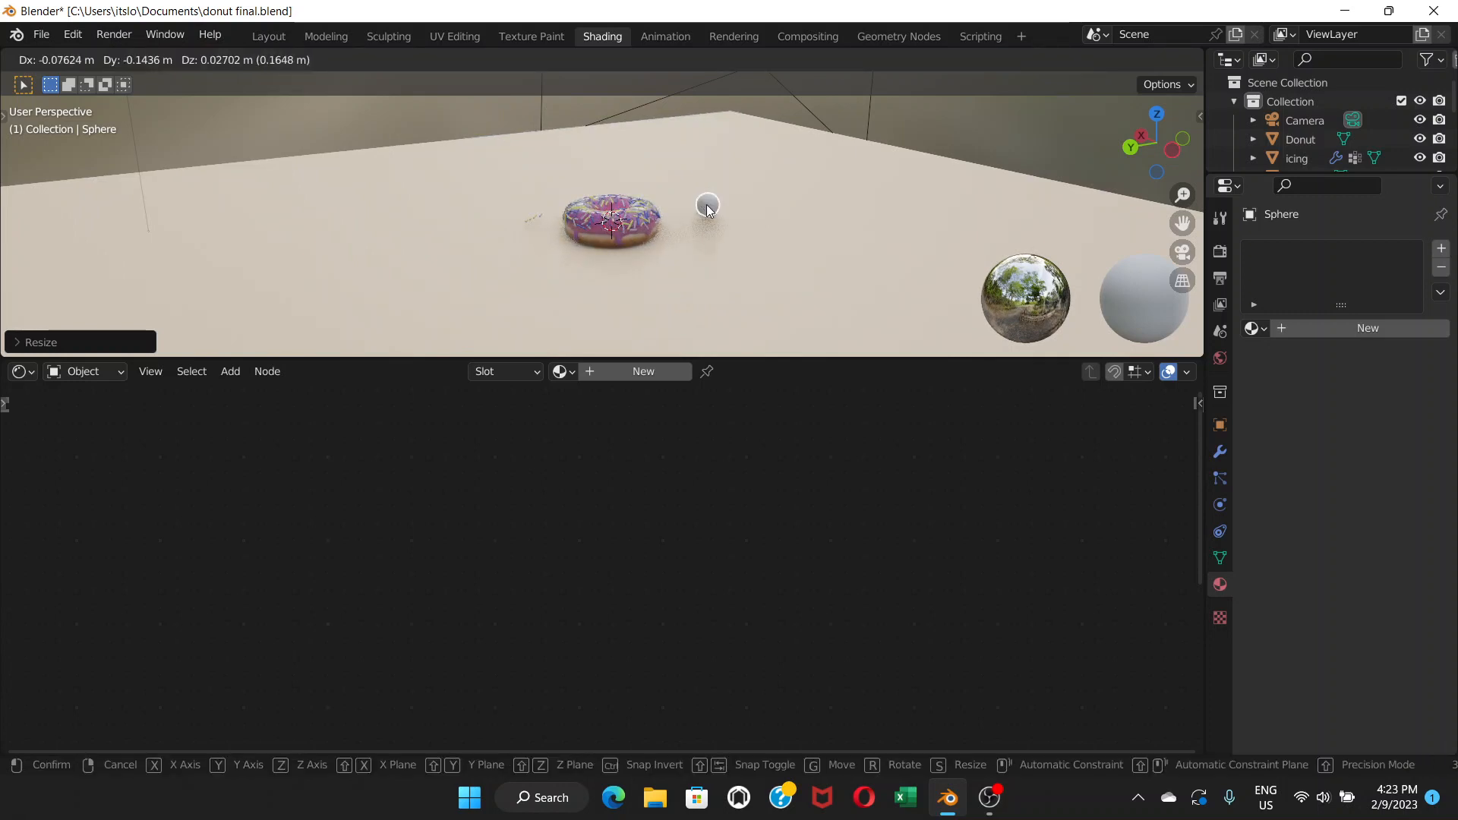
left_click(704, 203)
scroll(704, 203, "up", 2)
scroll(704, 203, "up", 2)
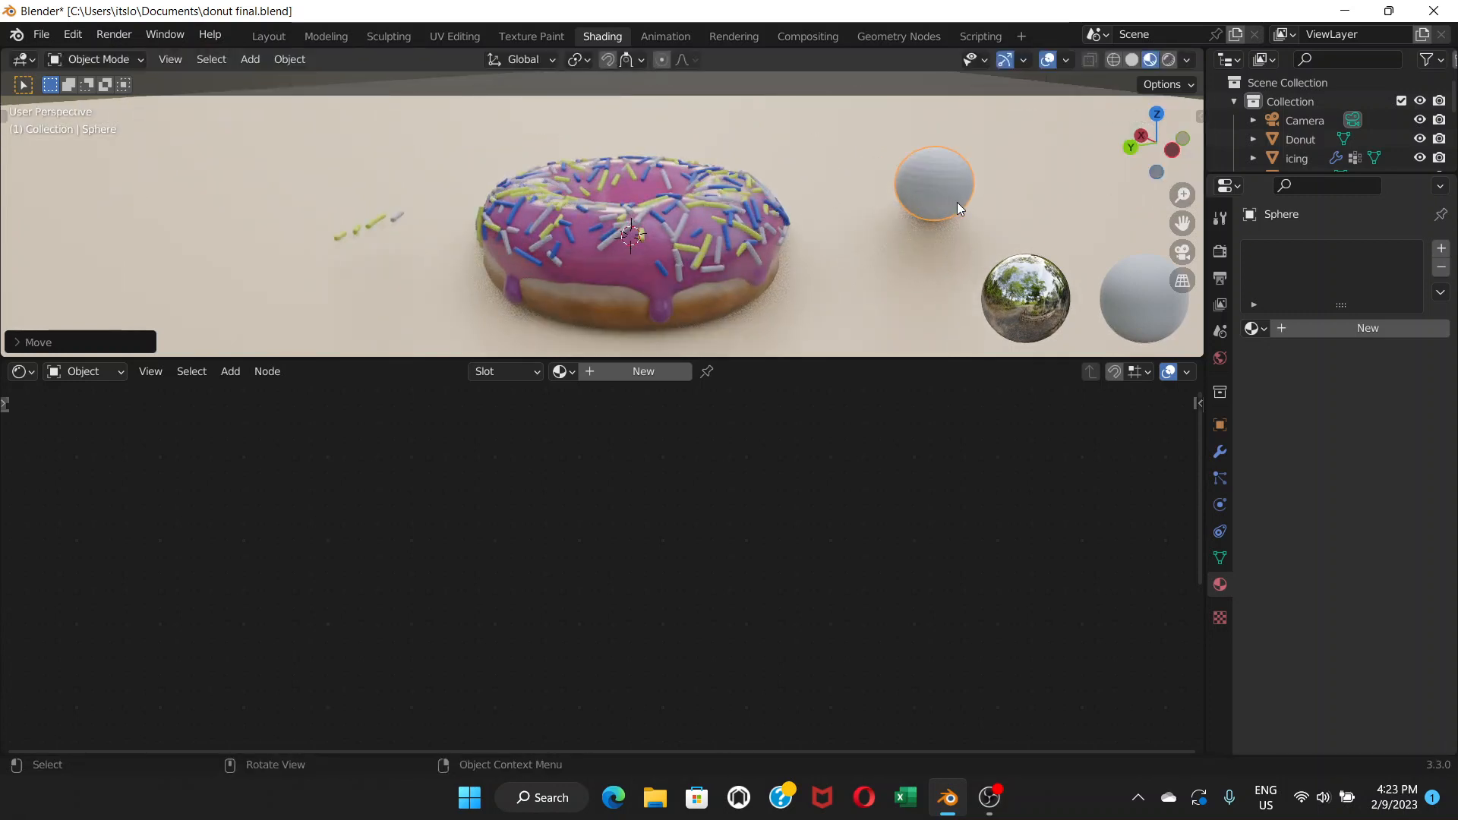
key("s")
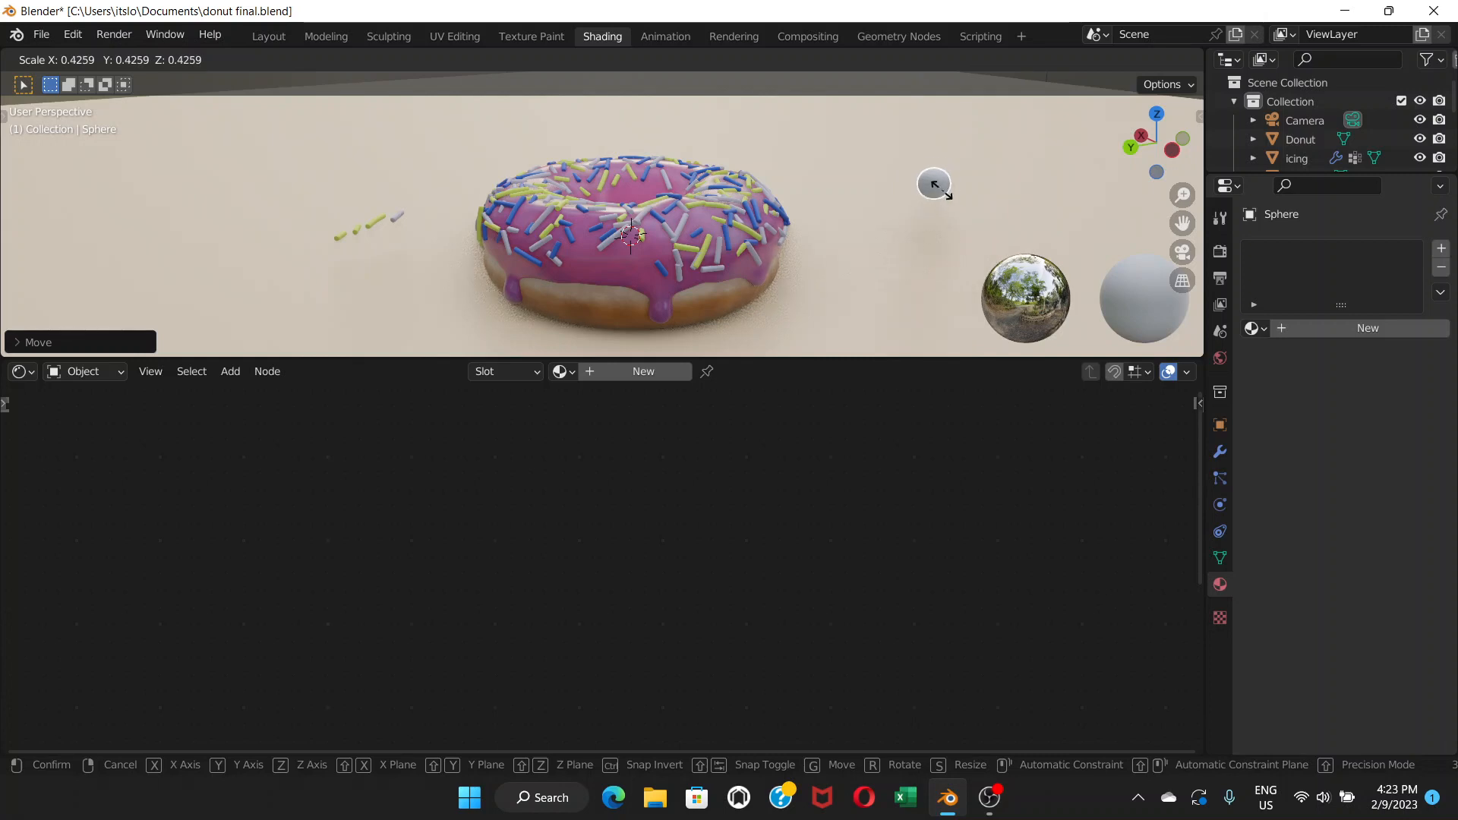
left_click(941, 190)
Move the sphere to the donut's upper edge and shrink it in two passes, the last by about 0.75, to bead size
key("g")
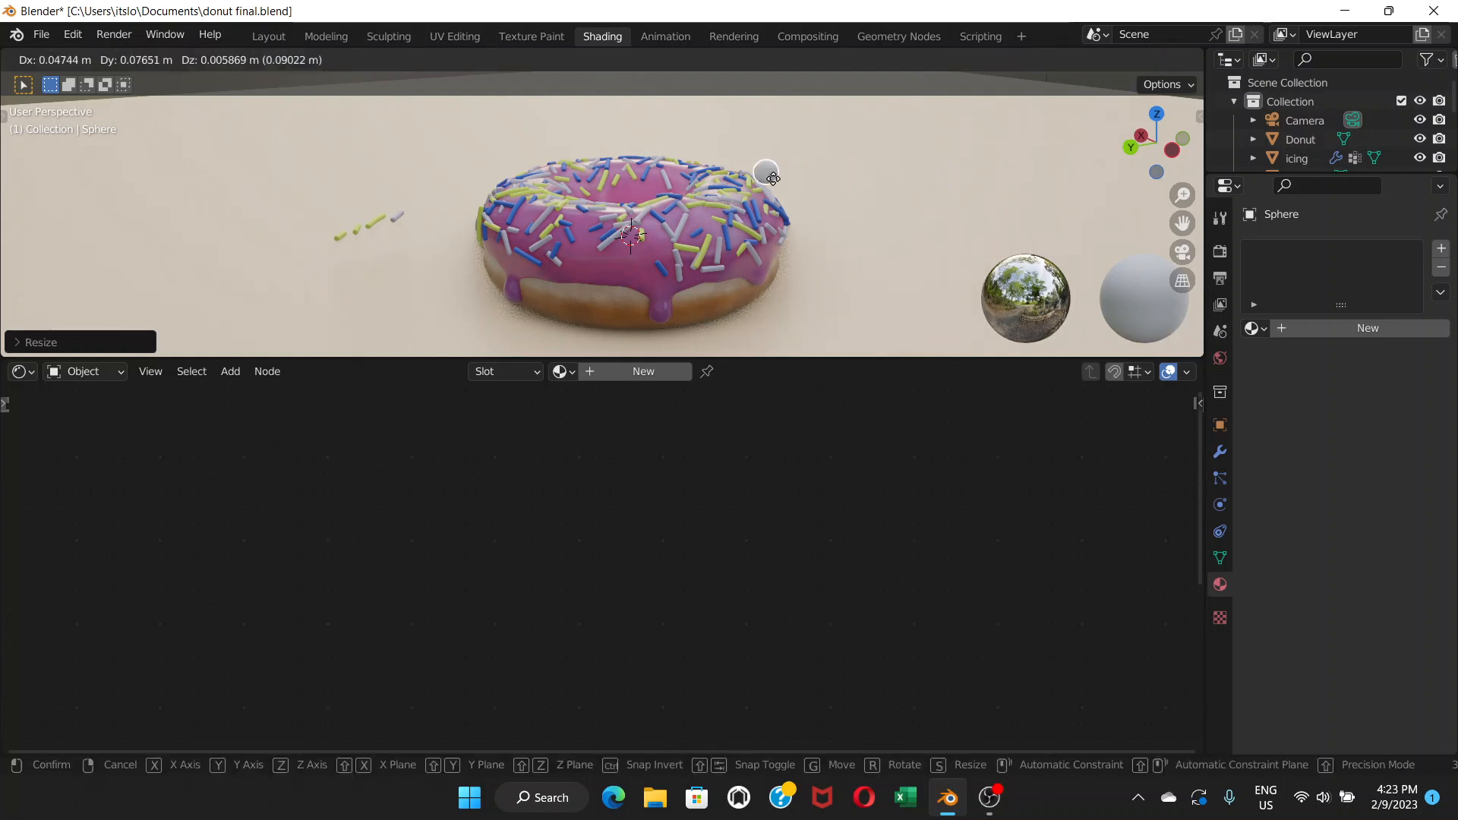
left_click(773, 179)
scroll(771, 180, "up", 4)
key("s")
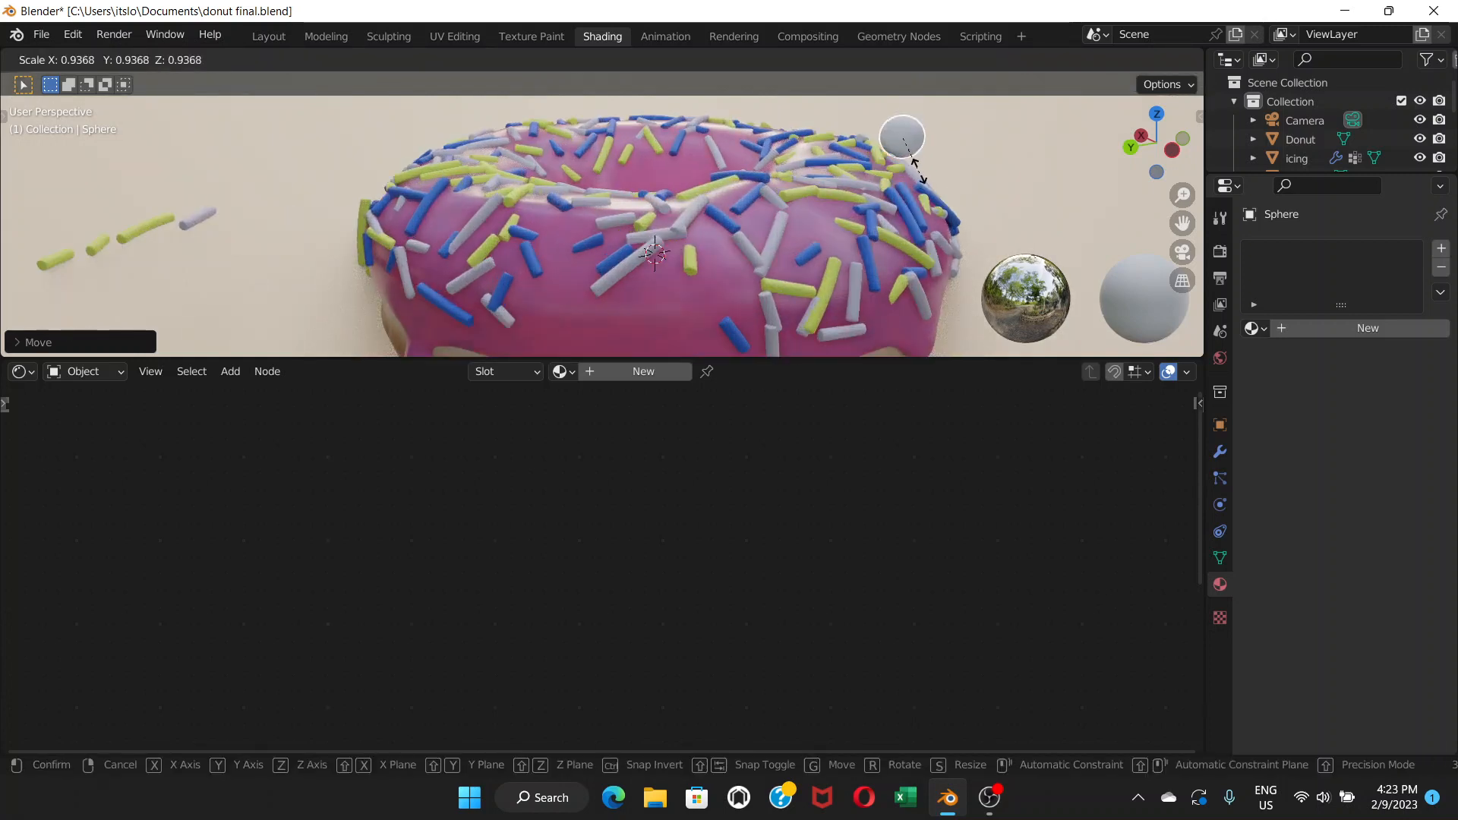
left_click(904, 146)
middle_click_drag(904, 143, 816, 207)
key("s")
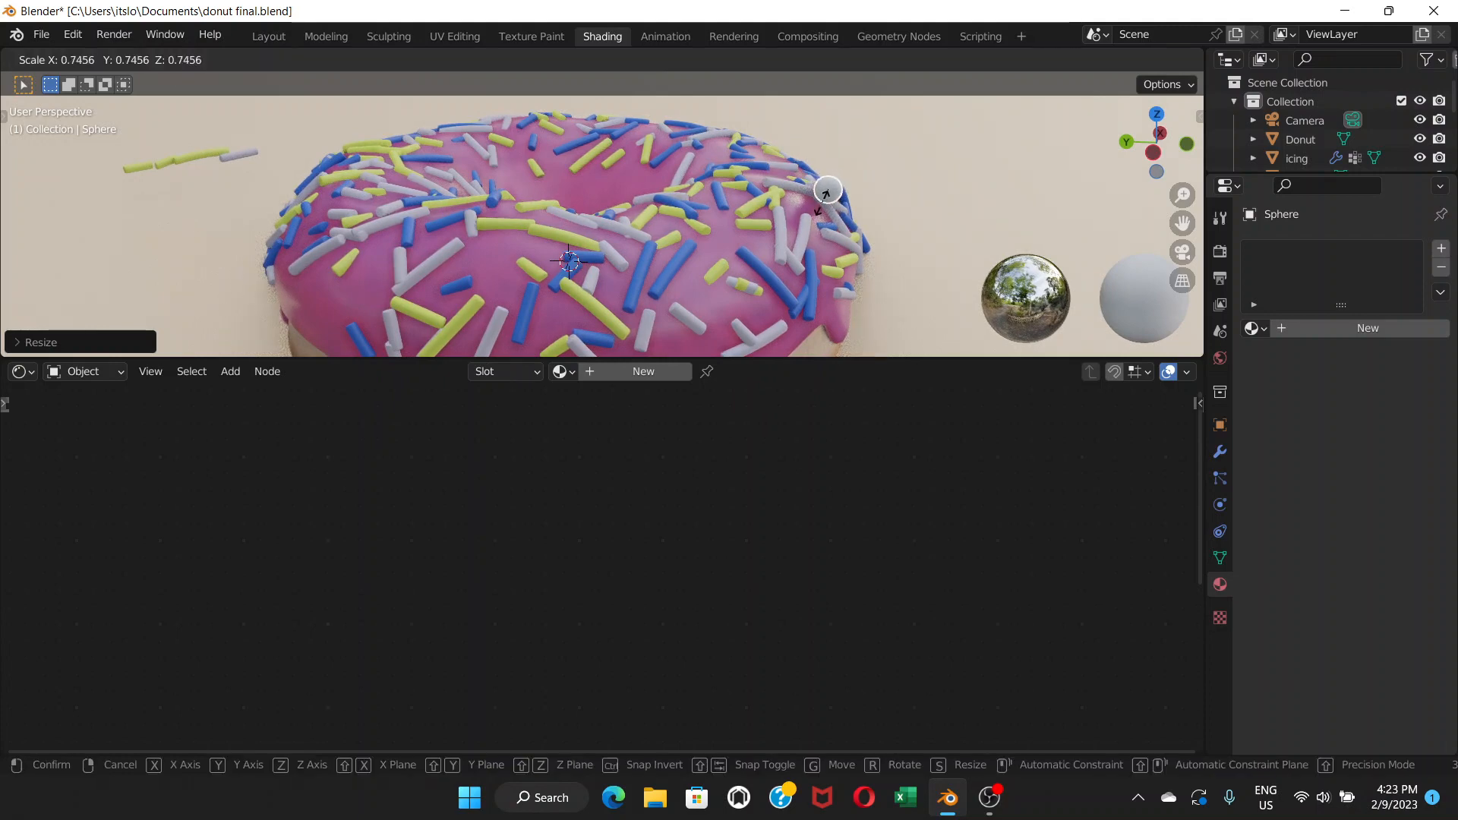
left_click(824, 208)
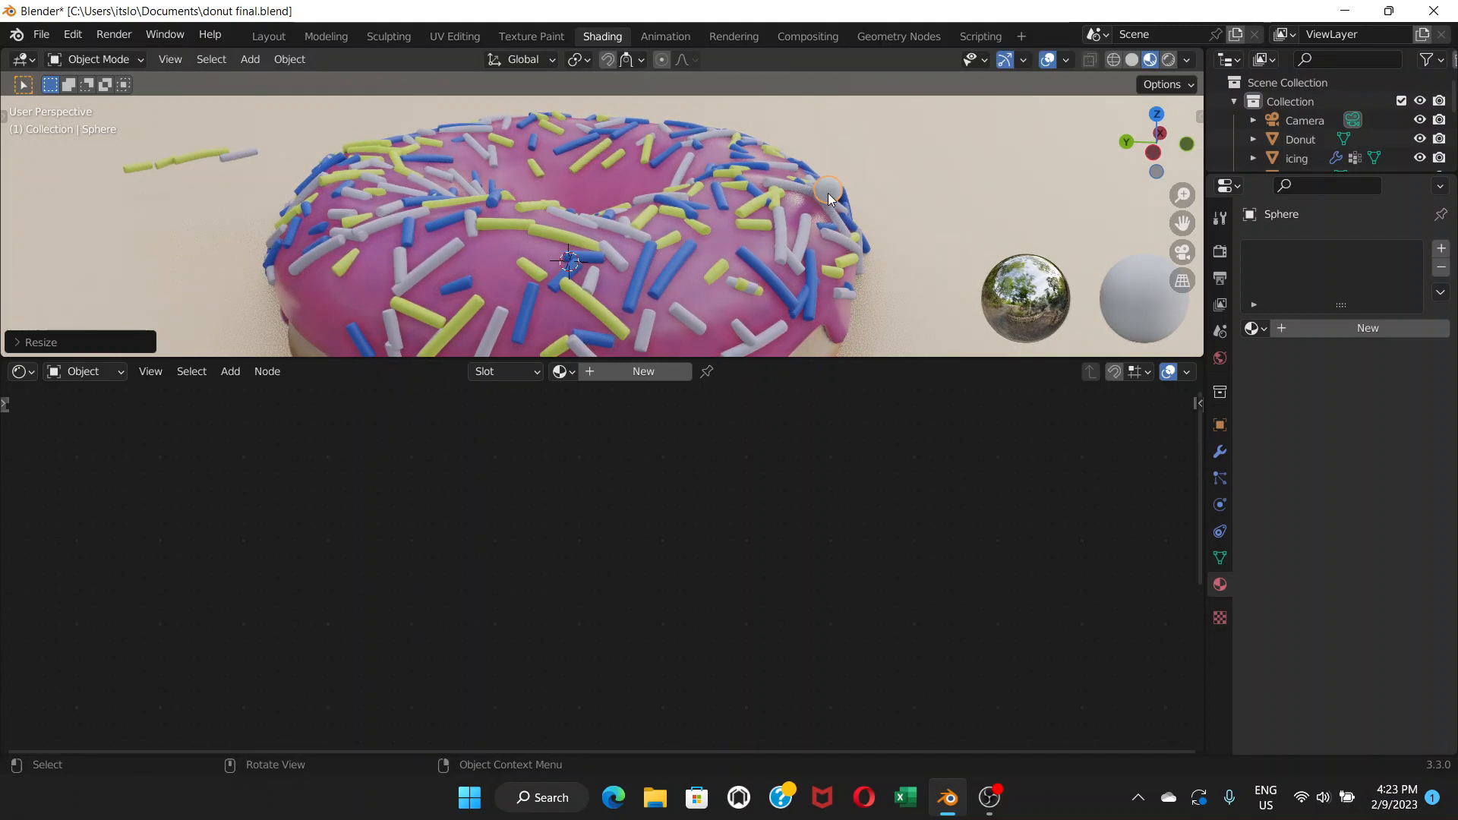
Shade the small sphere smooth and move it off the icing to the empty area beside the donut
scroll(828, 193, "up", 2)
middle_click_drag(899, 182, 845, 202)
right_click(832, 204)
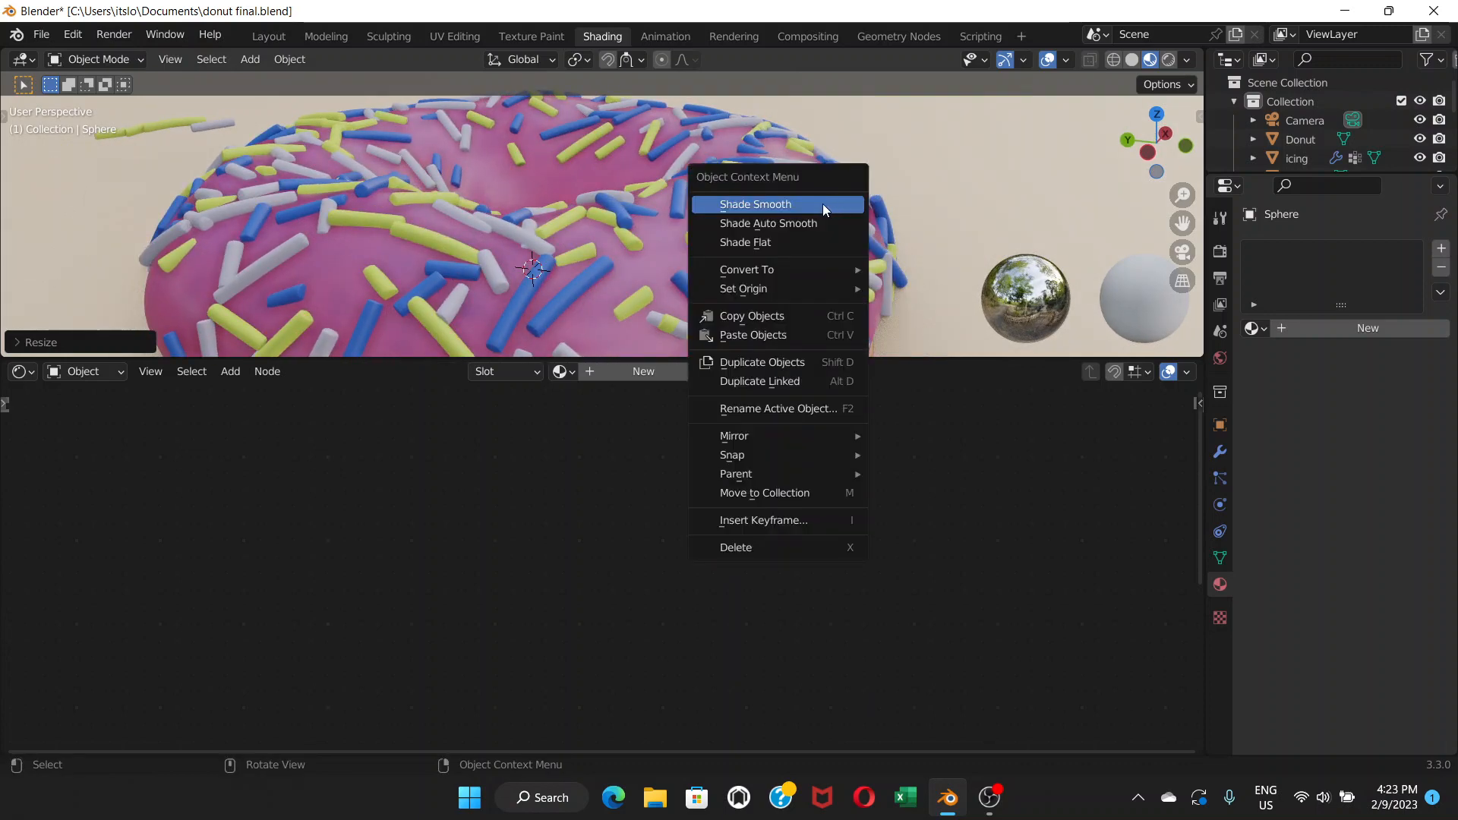
left_click(803, 204)
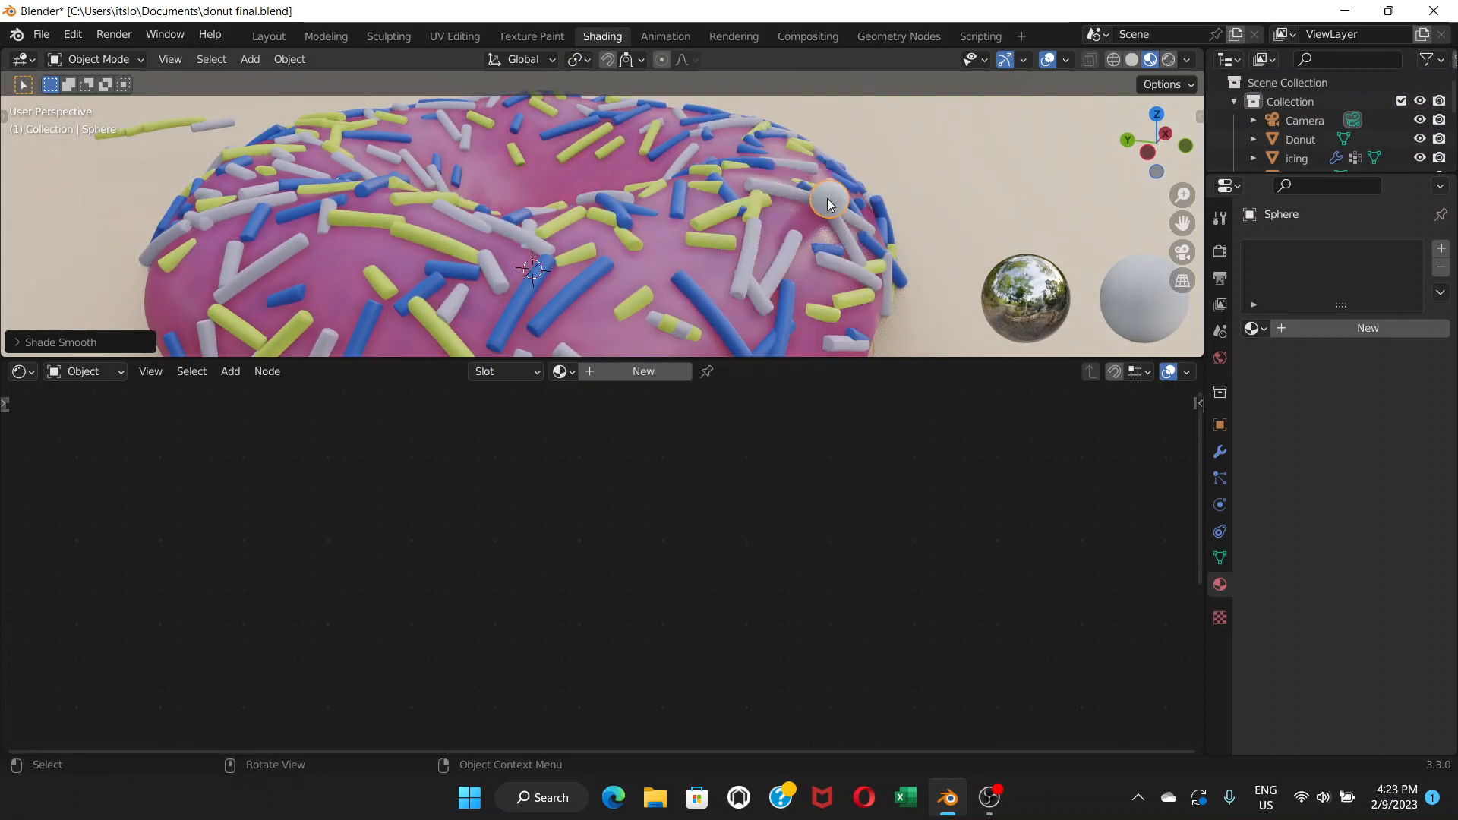
key("g")
left_click(934, 186)
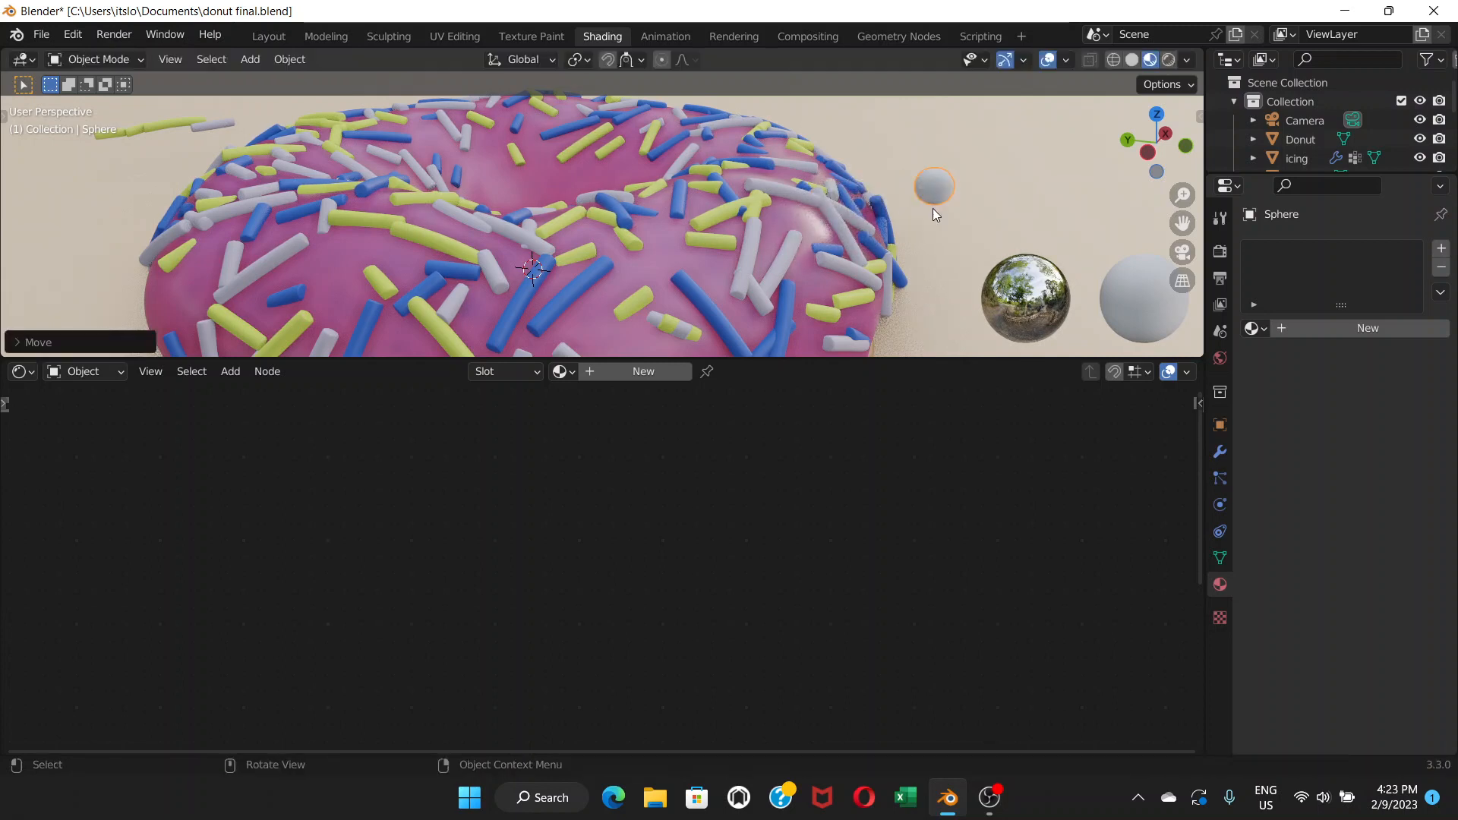
Give the sphere a new material with a green base color of hue 0.366 and saturation 0.899
left_click(1301, 328)
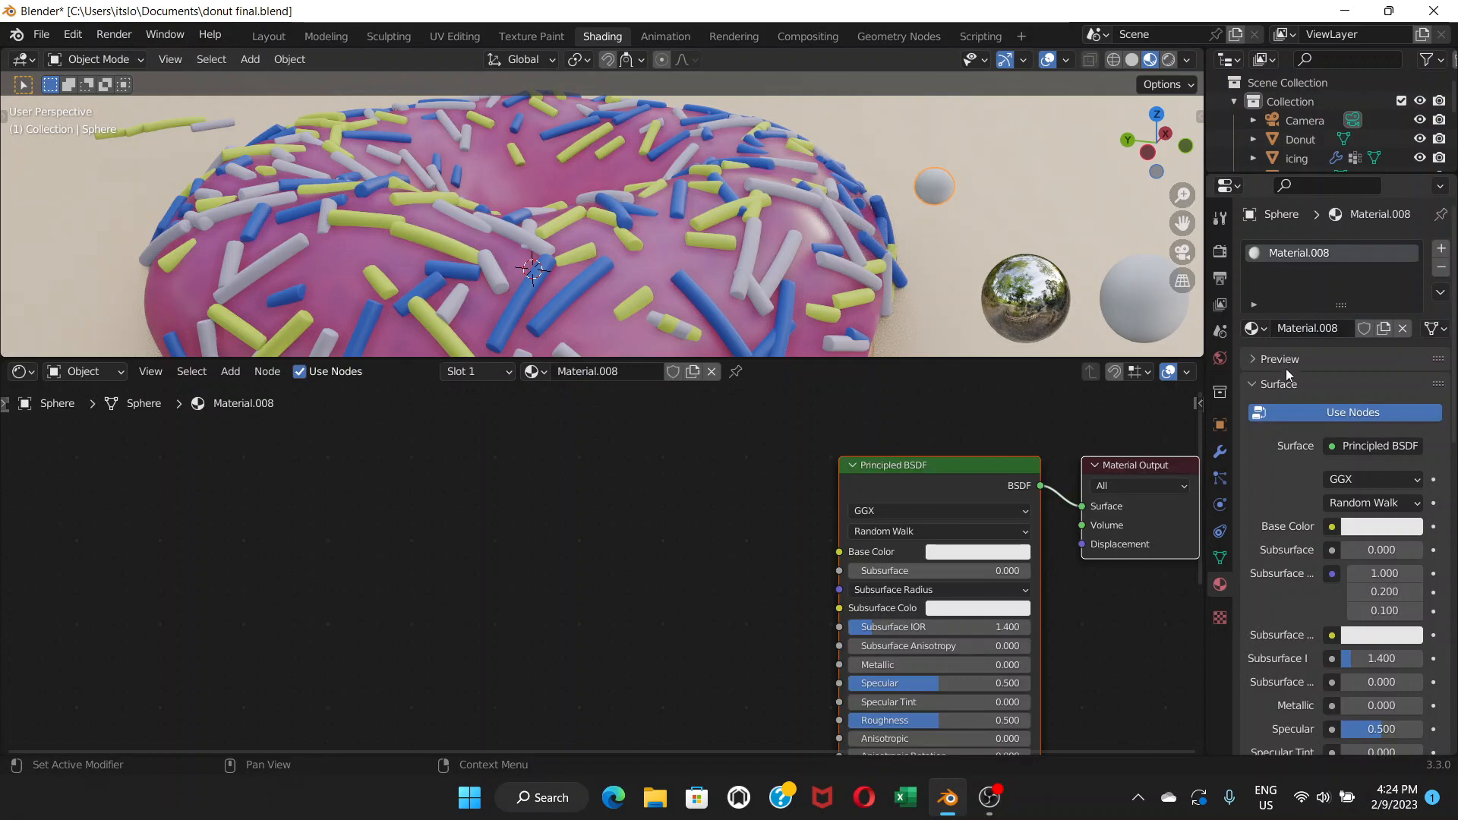
left_click(1377, 526)
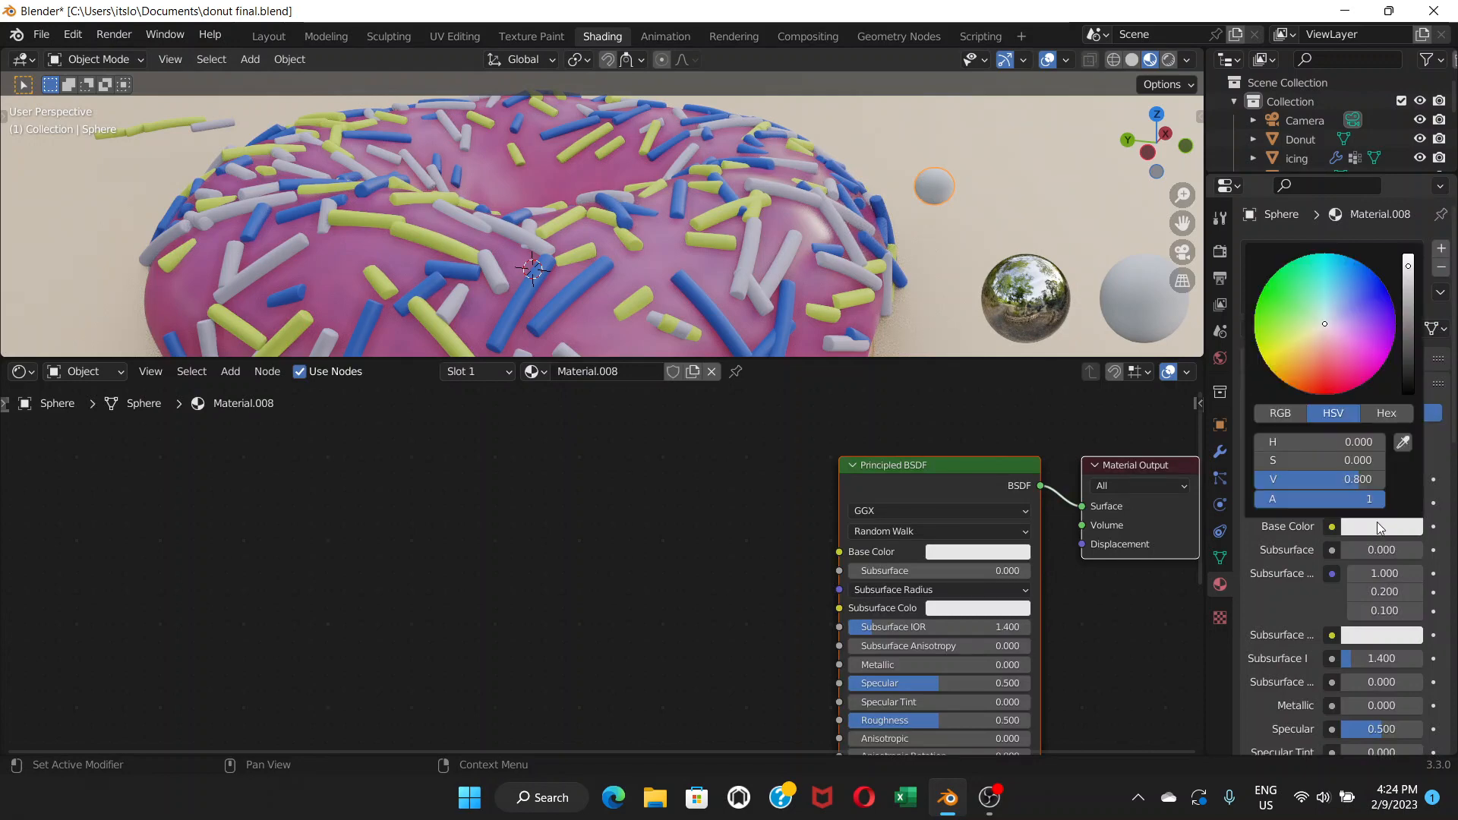
mouse_move(1325, 363)
left_mouse_down()
mouse_move(1353, 329)
mouse_move(1350, 309)
mouse_move(1305, 283)
left_mouse_up()
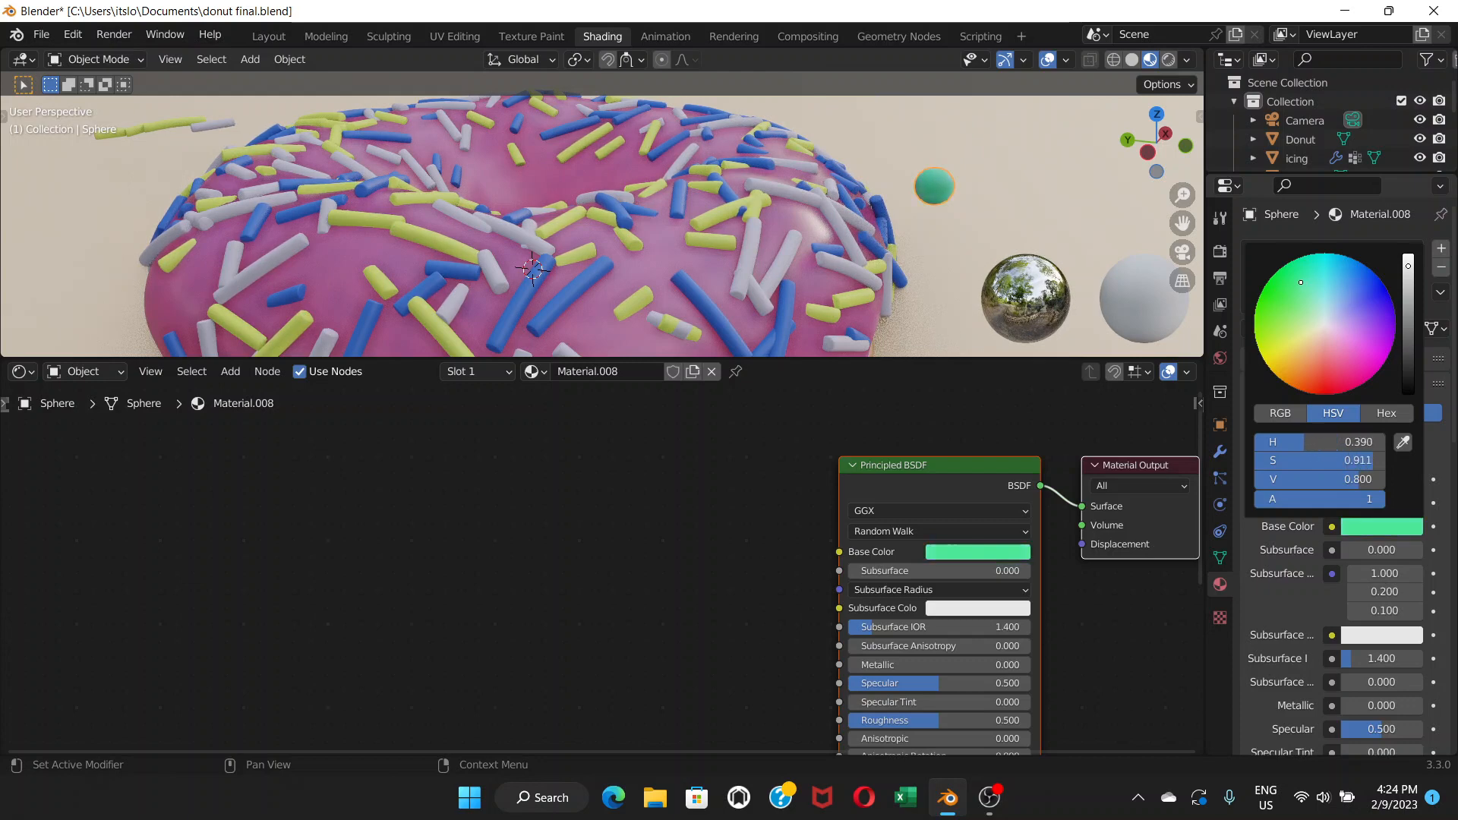
mouse_move(1300, 287)
left_mouse_down()
mouse_move(1308, 329)
mouse_move(1295, 288)
left_mouse_up()
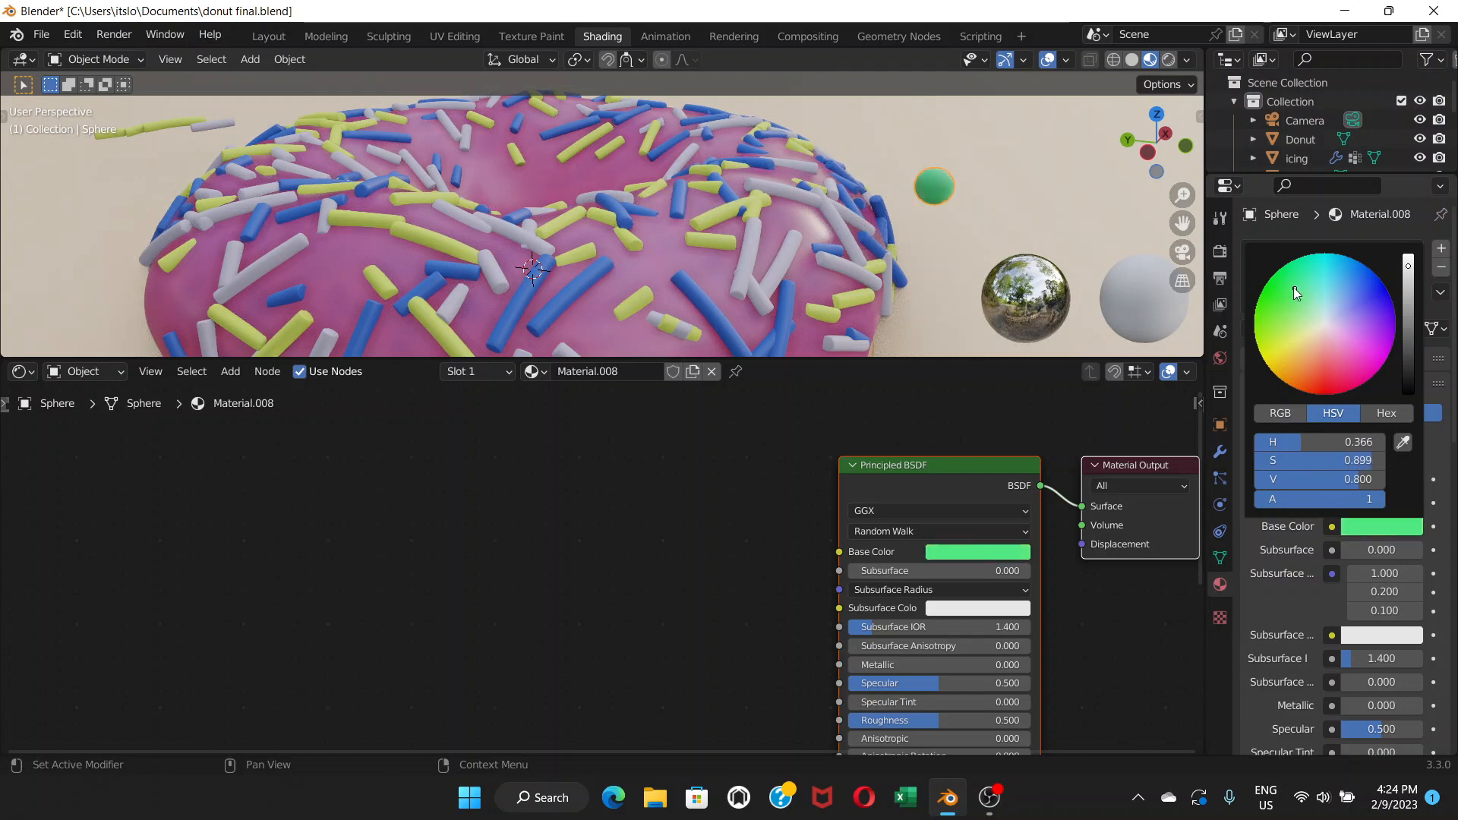
Lower the roughness of the sphere's green material to 0.069
scroll(1347, 605, "down", 3)
scroll(1346, 606, "up", 1)
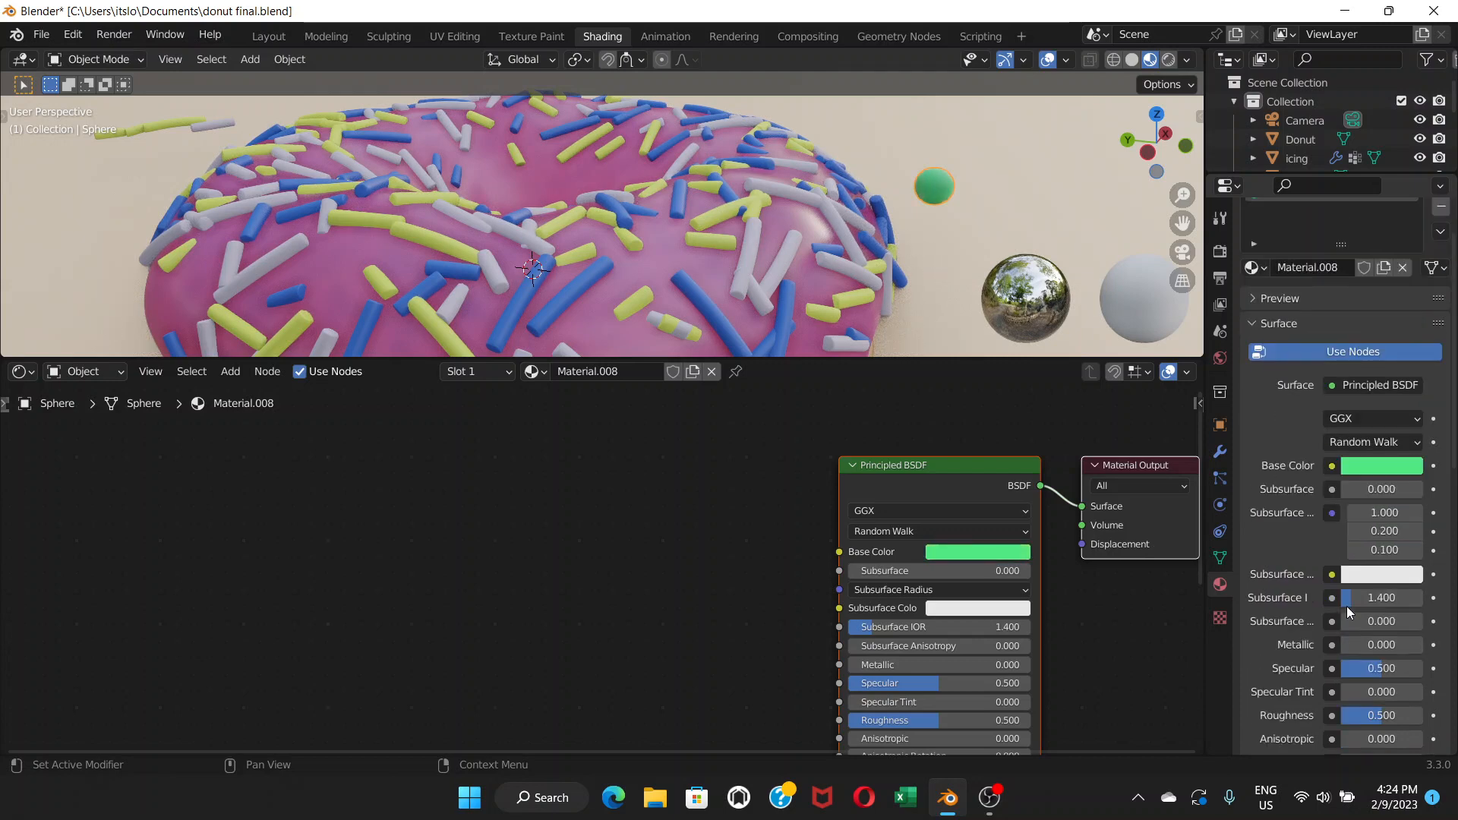
scroll(1359, 645, "down", 3)
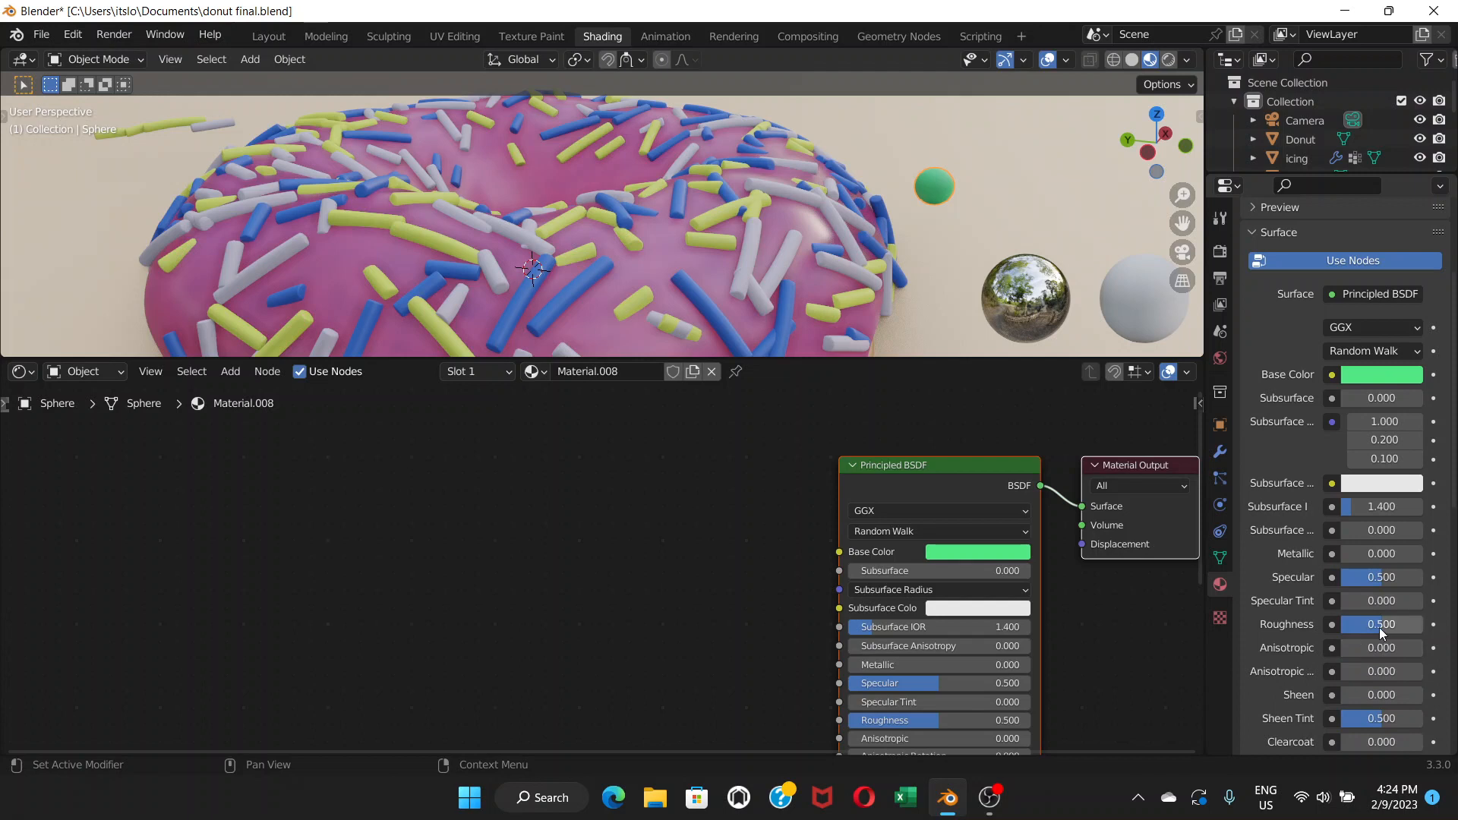
left_click_drag(1363, 624, 1353, 624)
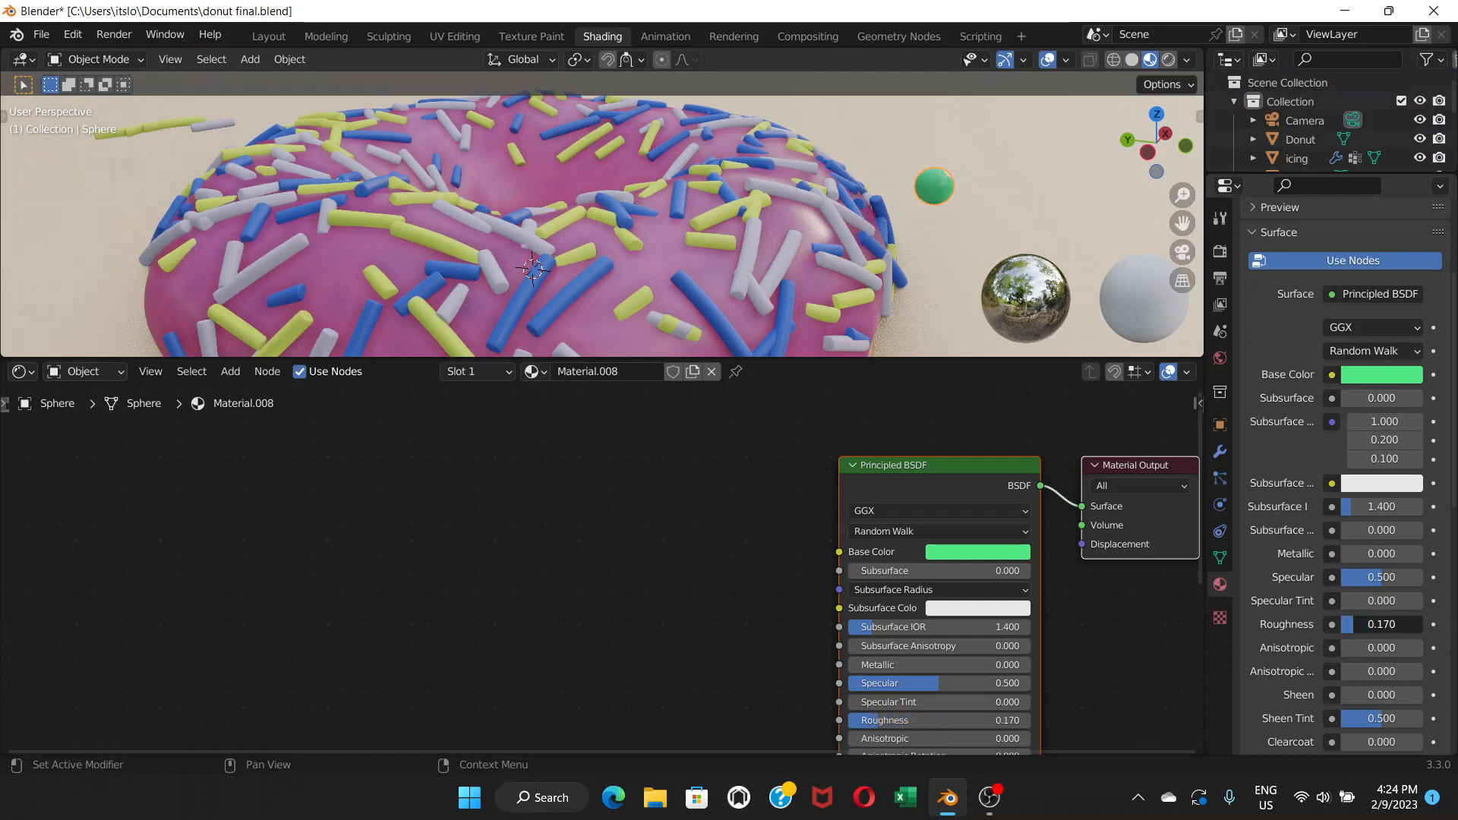
left_click_drag(1359, 624, 1349, 624)
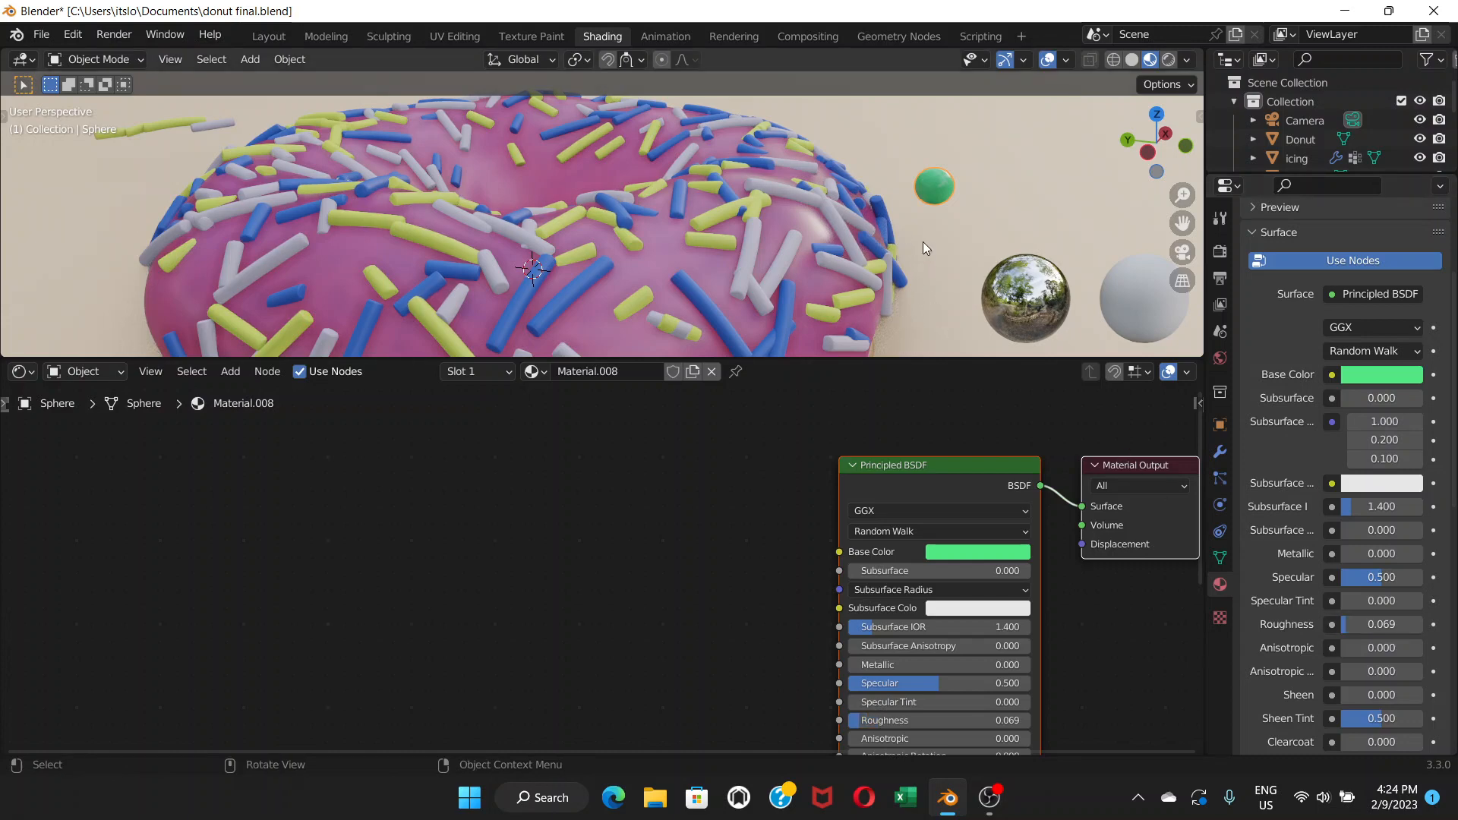
Move the green sphere back over the donut in two passes so it rests among the sprinkles on the icing
scroll(931, 178, "up", 1)
scroll(931, 176, "down", 1)
scroll(931, 176, "up", 1)
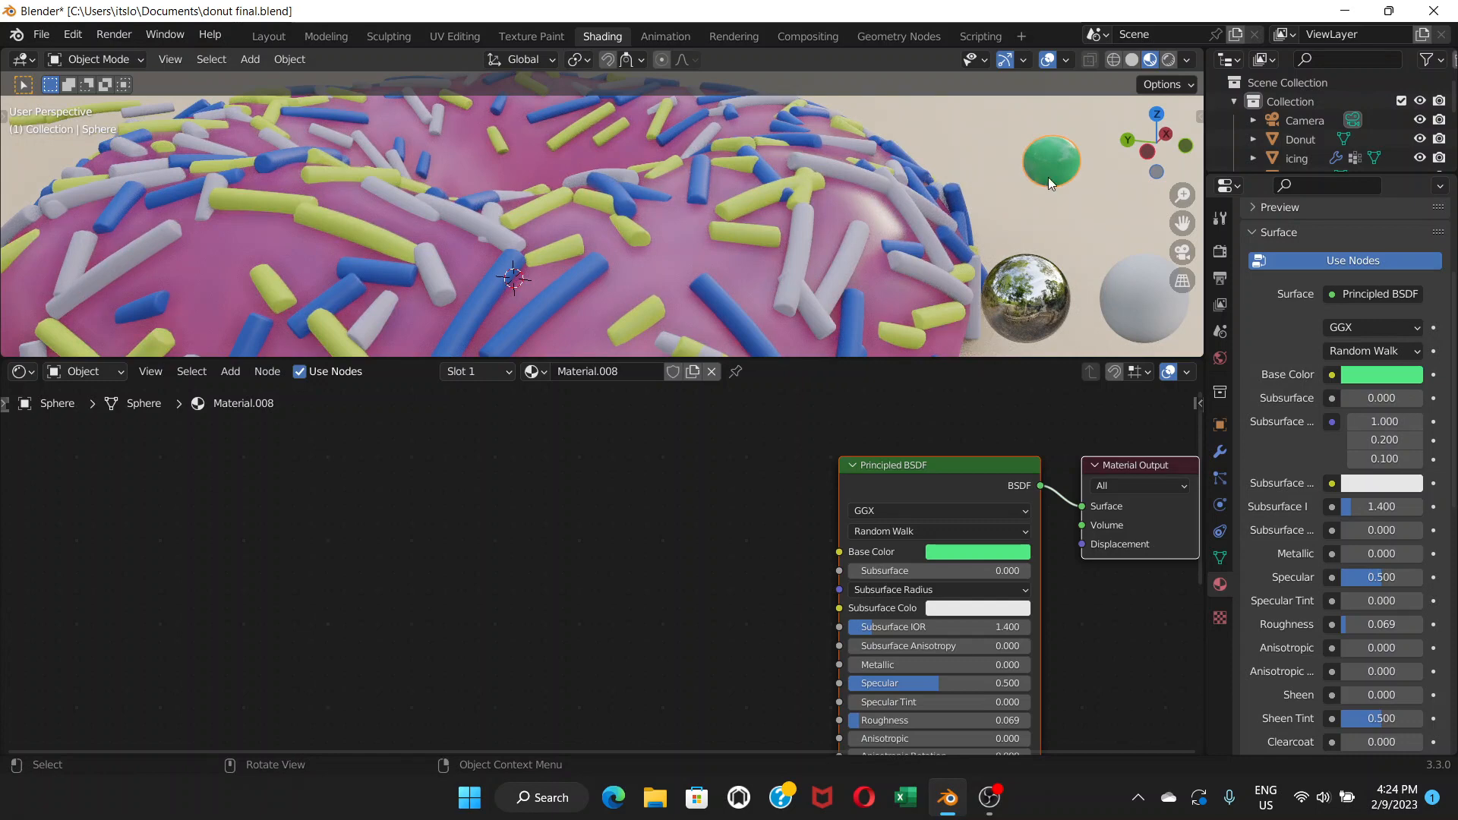
key("g")
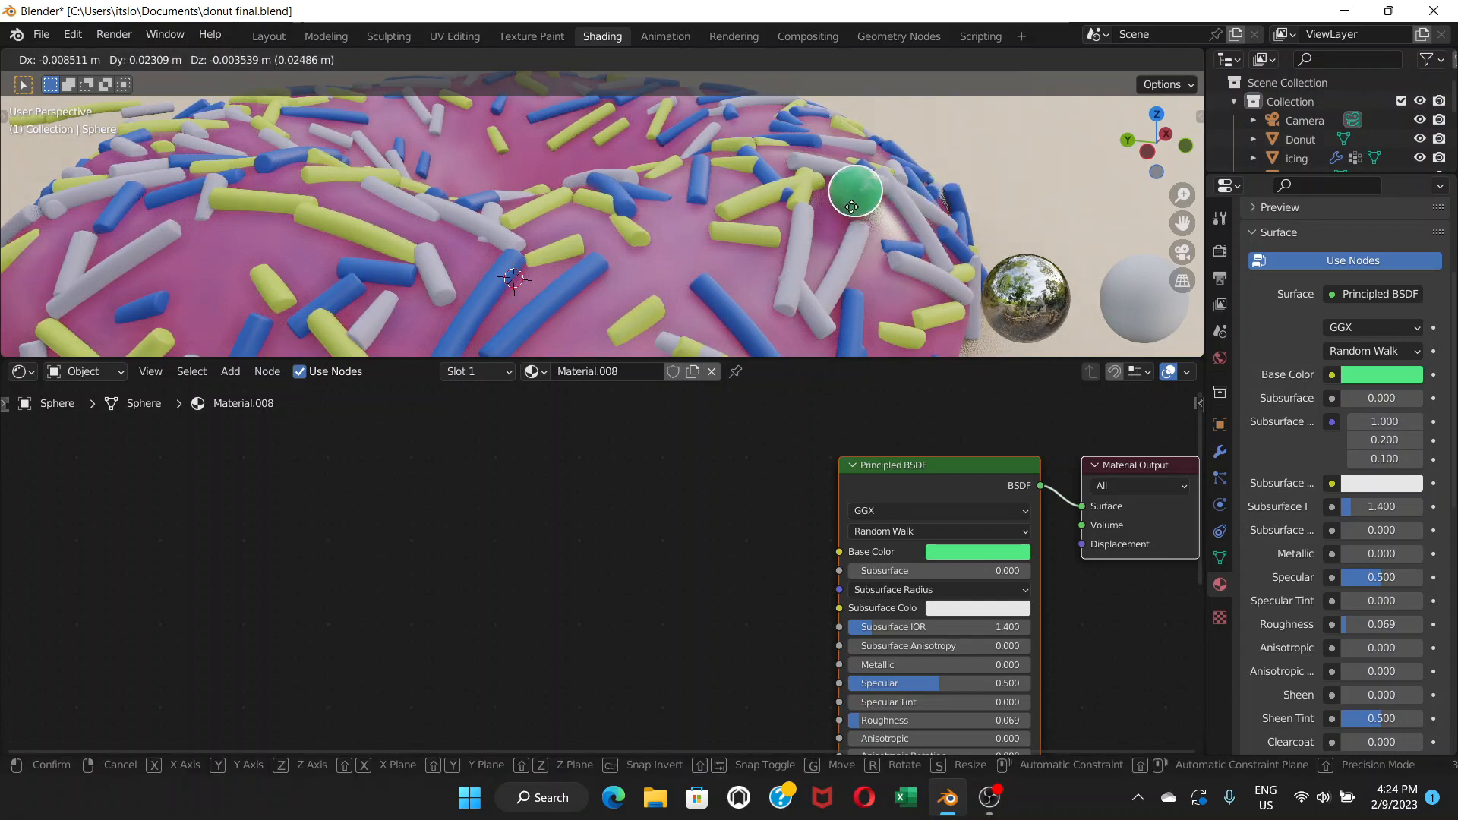
left_click(851, 207)
middle_click_drag(854, 206, 888, 177)
scroll(878, 186, "down", 6)
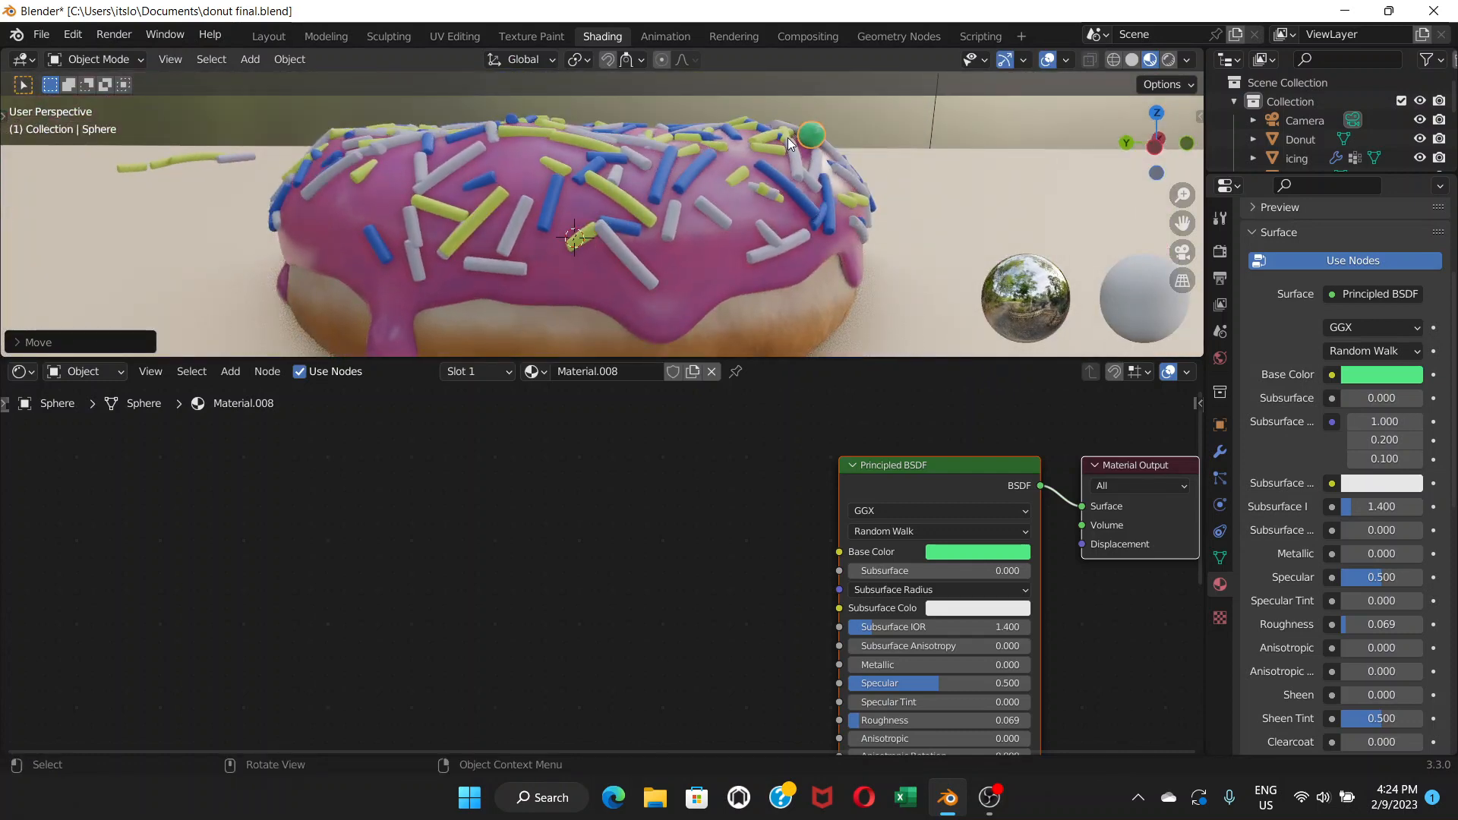
key("g")
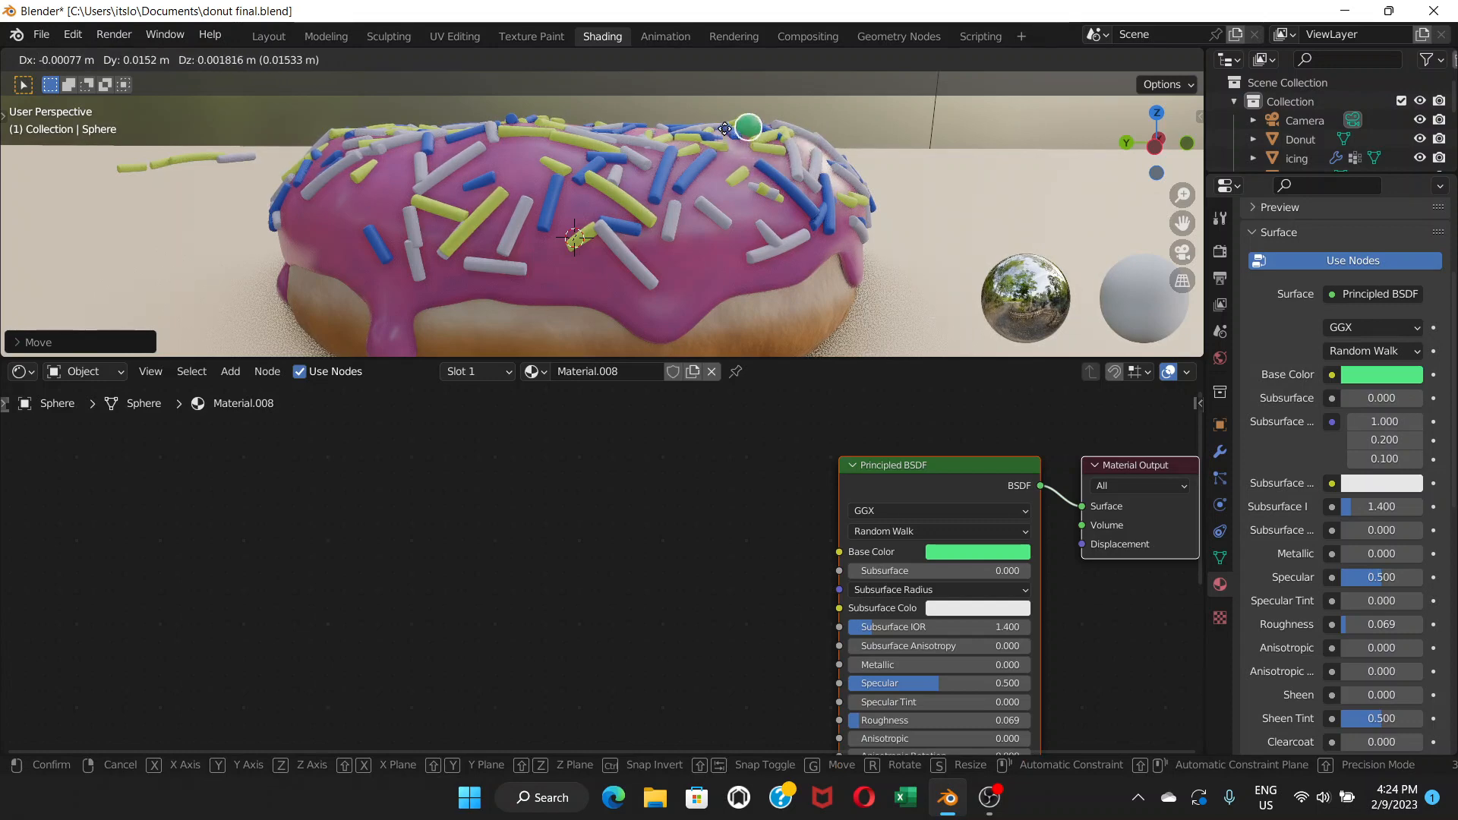
left_click(744, 156)
middle_click_drag(744, 156, 777, 249)
left_click(743, 307)
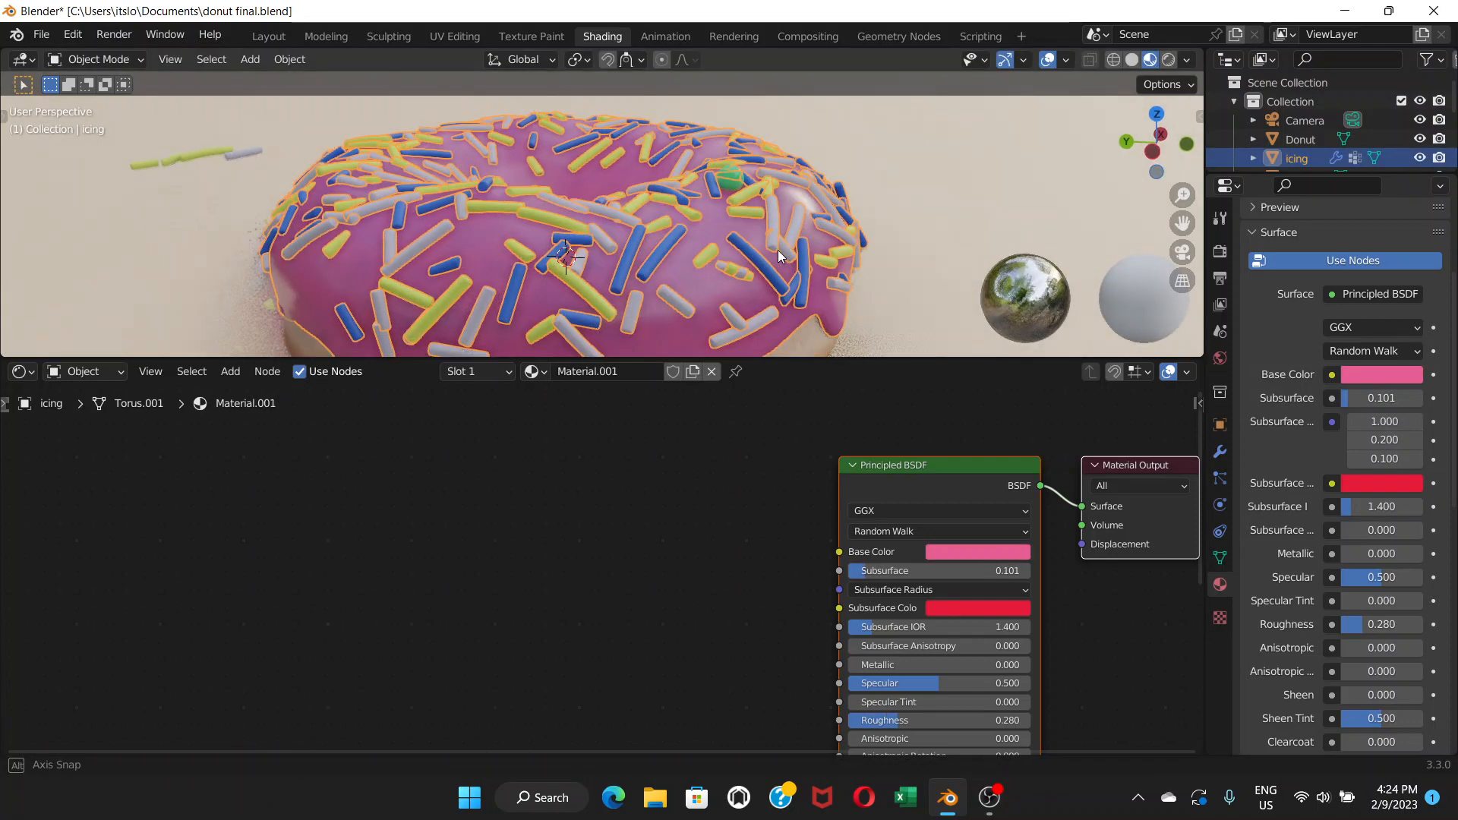
Reselect the green sphere, duplicate it, and place the copy across the icing toward the side with the loose sprinkles
left_click(730, 183)
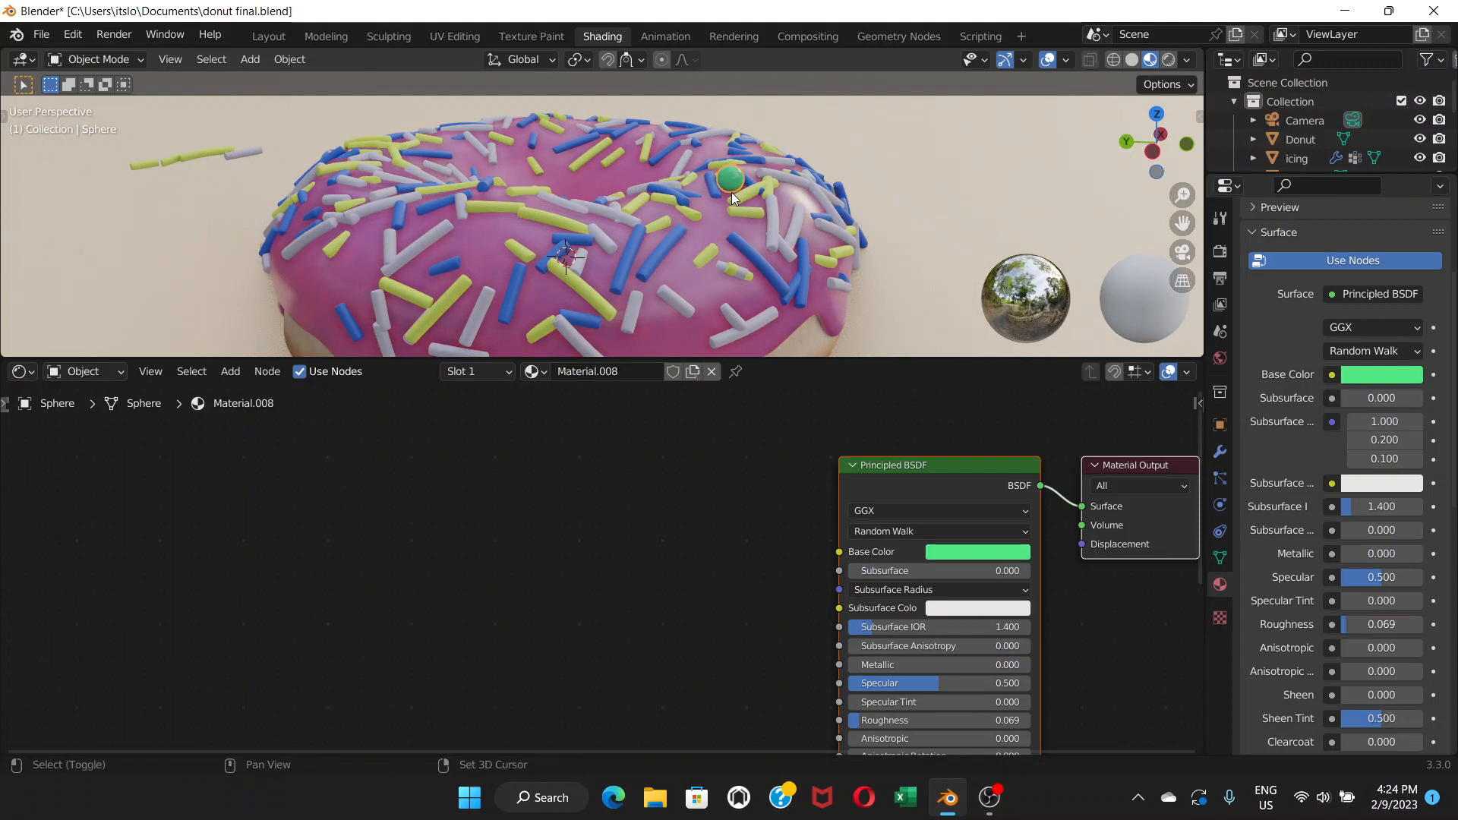
key("shift+d")
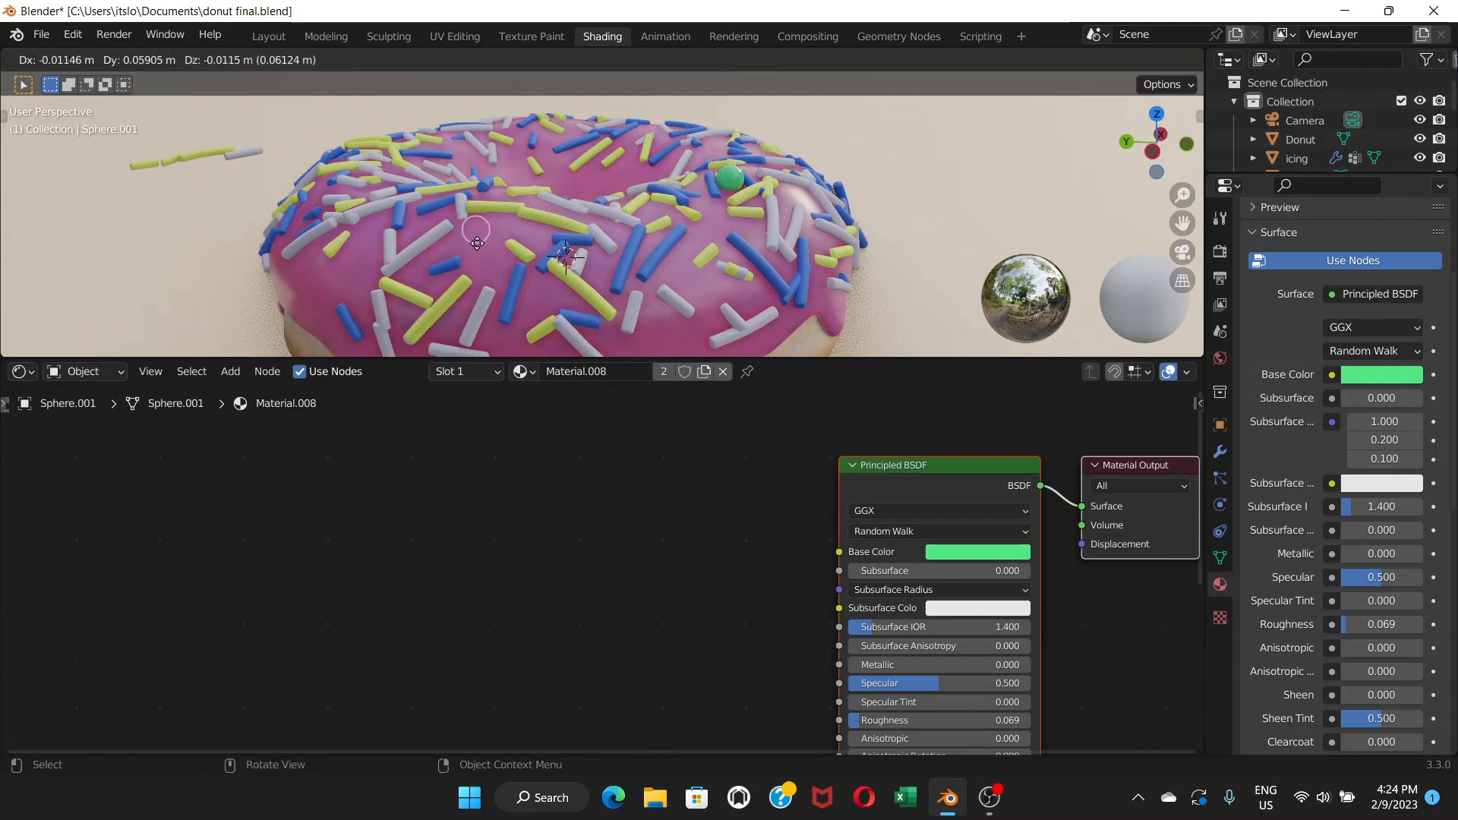
left_click(490, 205)
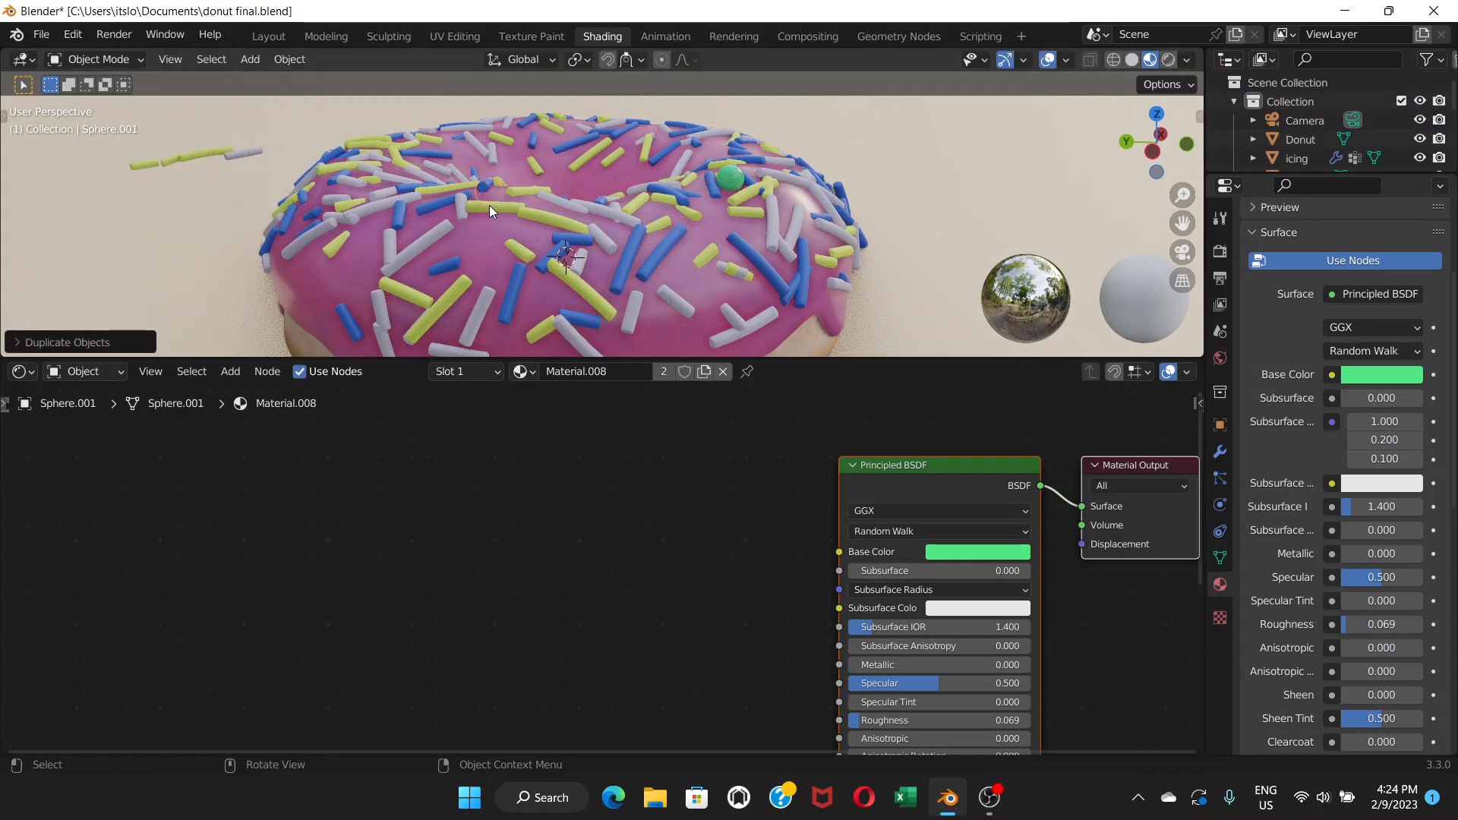
middle_click_drag(489, 205, 397, 198)
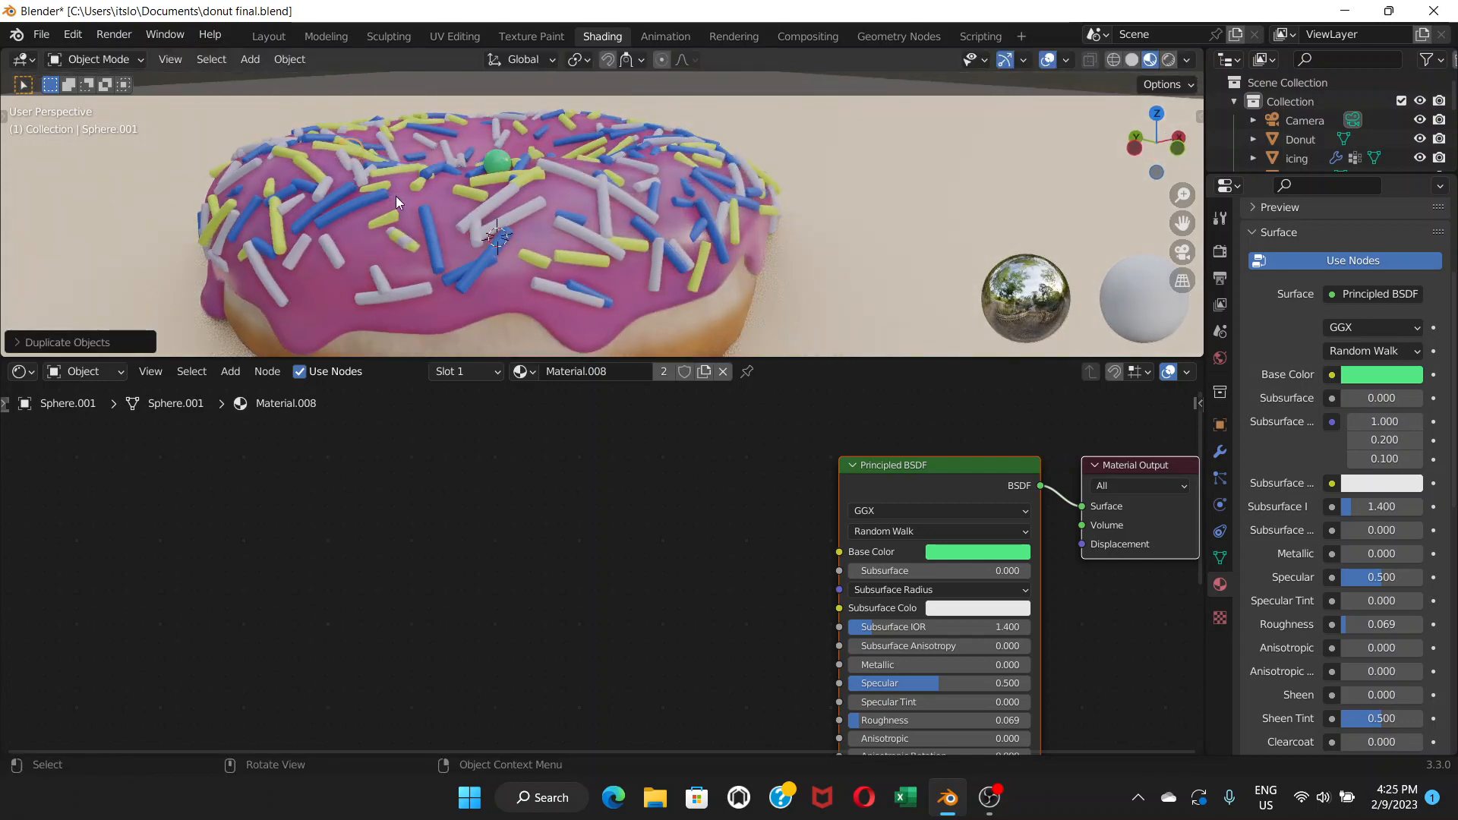
Move the duplicated green sphere in two passes onto the icing beside the donut's hole and scale it up about 1.37 times
key("shift+d")
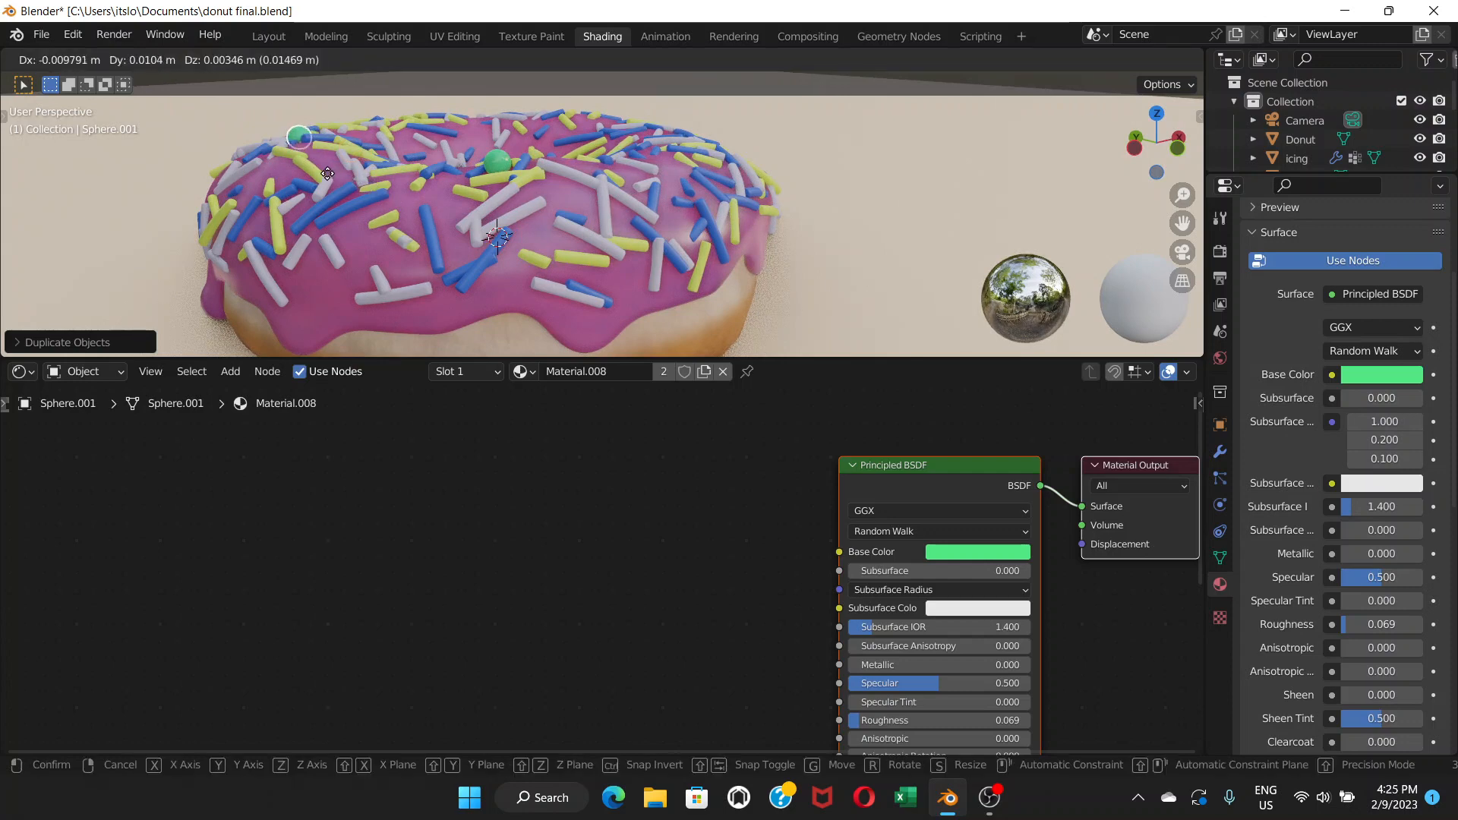
left_click(327, 171)
middle_click_drag(326, 171, 442, 192)
key("shift+d")
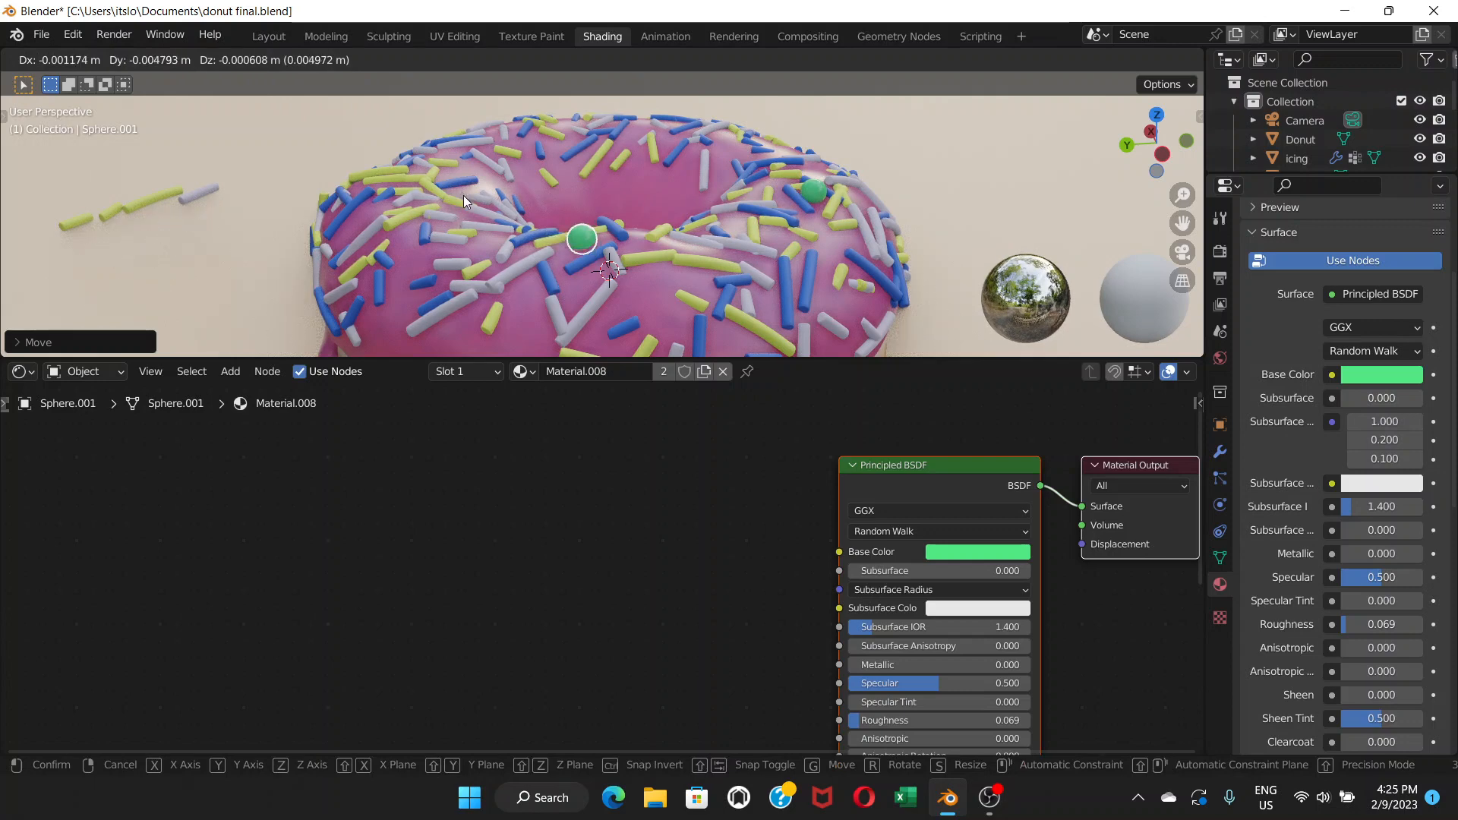
left_click(461, 197)
key("s")
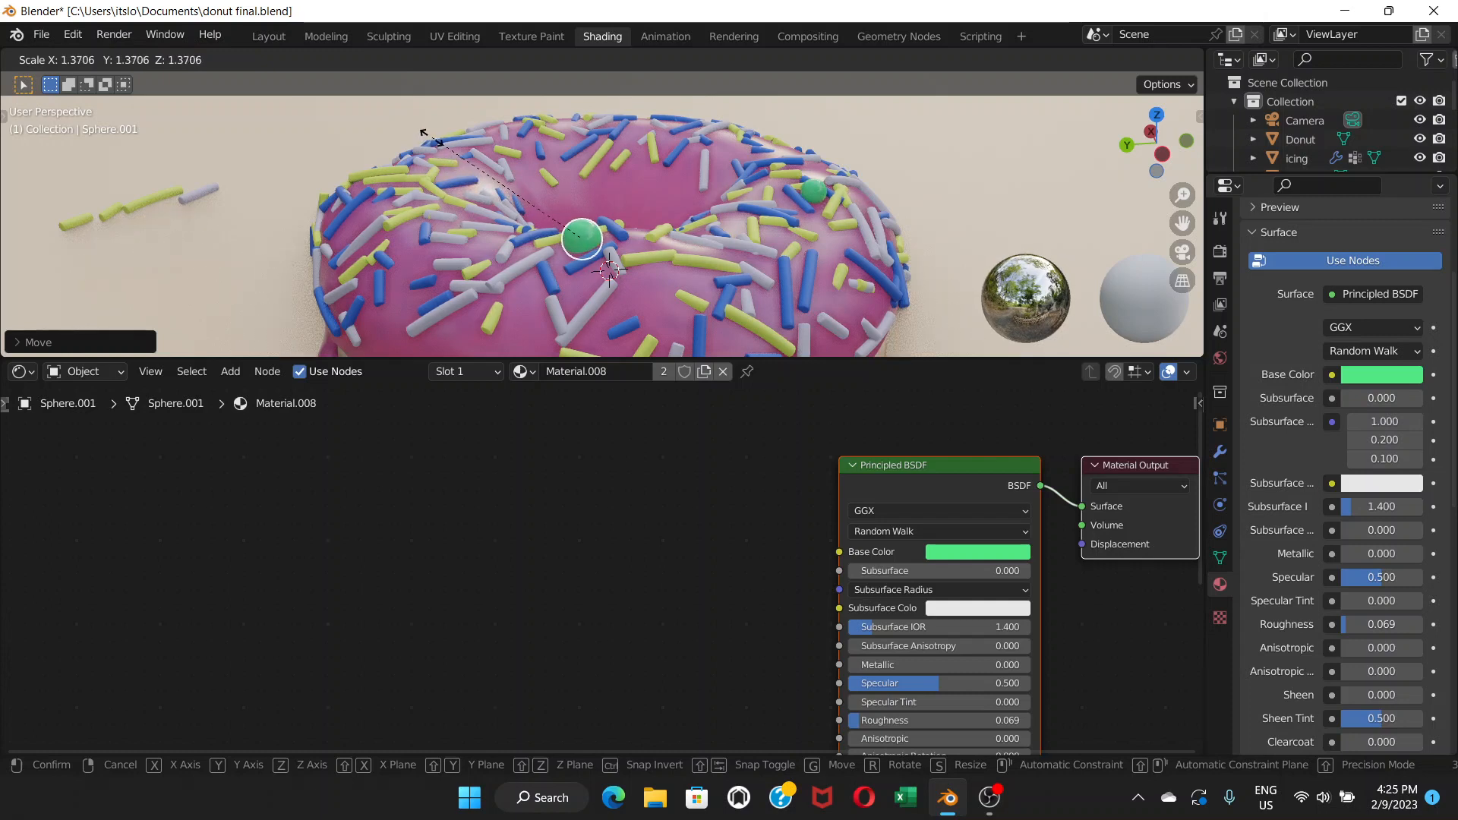
left_click(436, 149)
Duplicate the enlarged sphere and set the copy among the sprinkles on the opposite side of the donut's hole
middle_click_drag(564, 225, 713, 243)
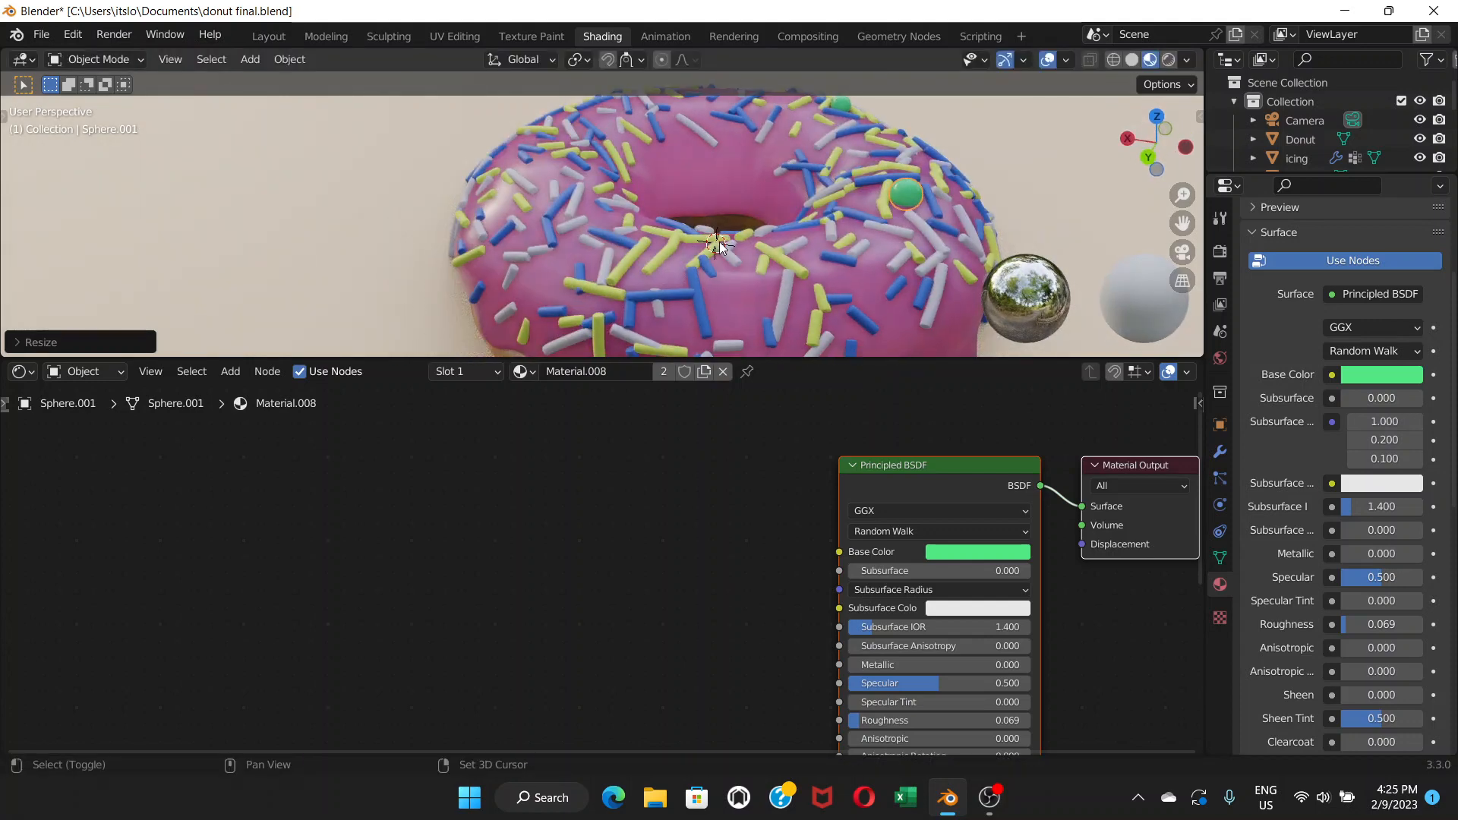
key("shift+d")
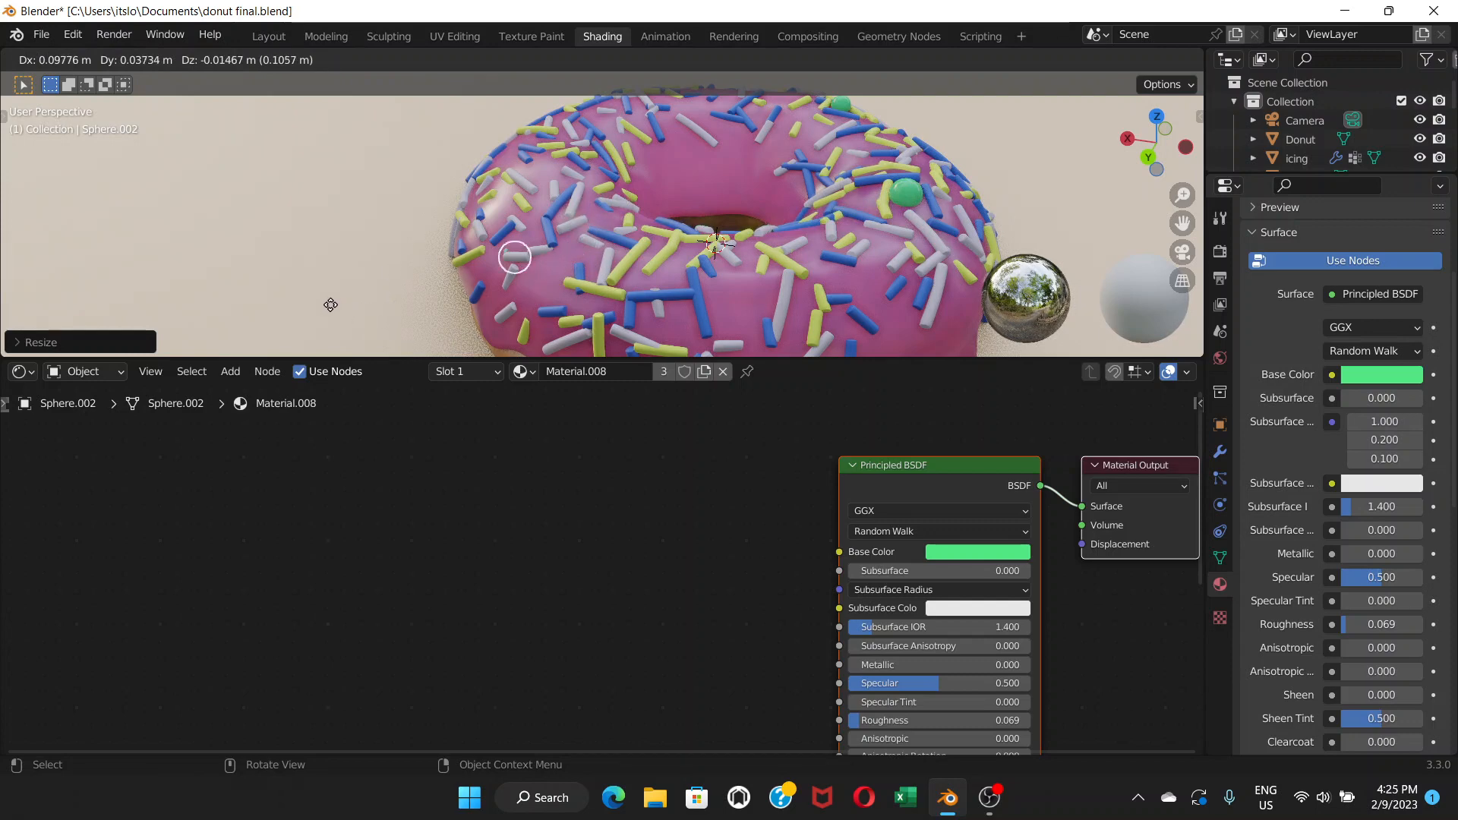
key("shift+d")
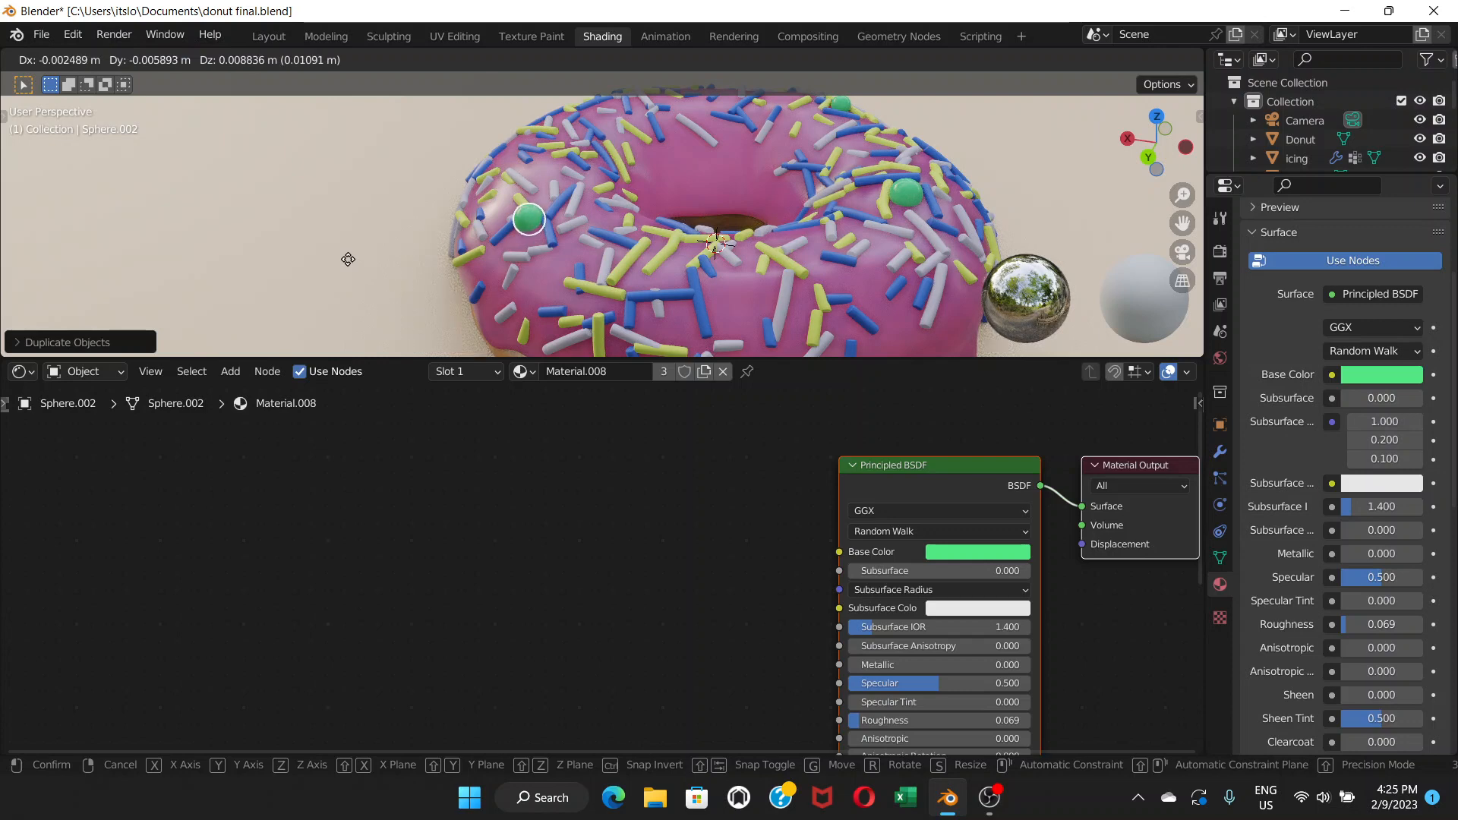
left_click(357, 262)
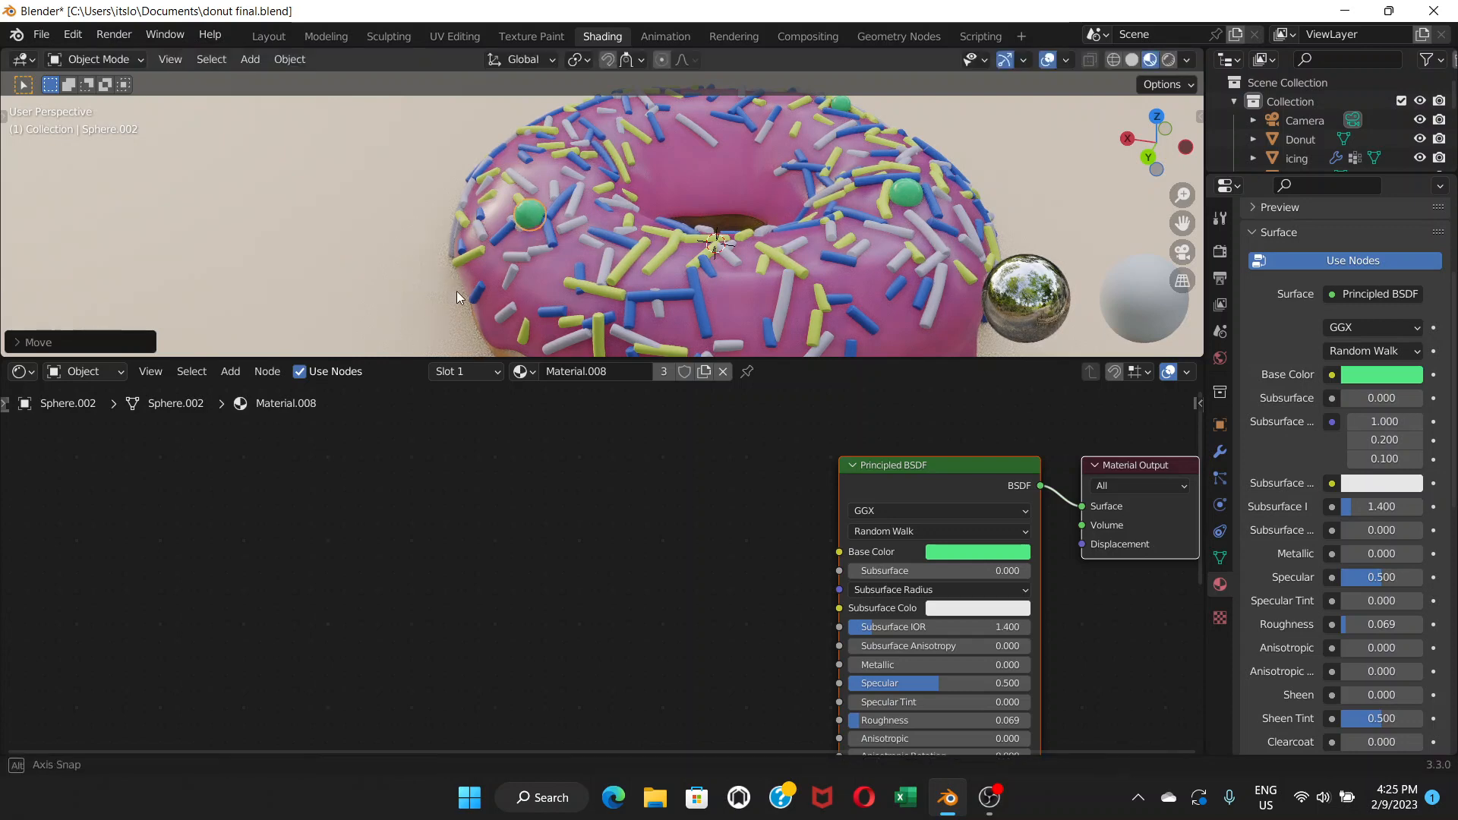
Duplicate the original green sphere and raise the copy onto the icing between it and the donut's hole
middle_click_drag(457, 290, 658, 212)
scroll(530, 189, "up", 2)
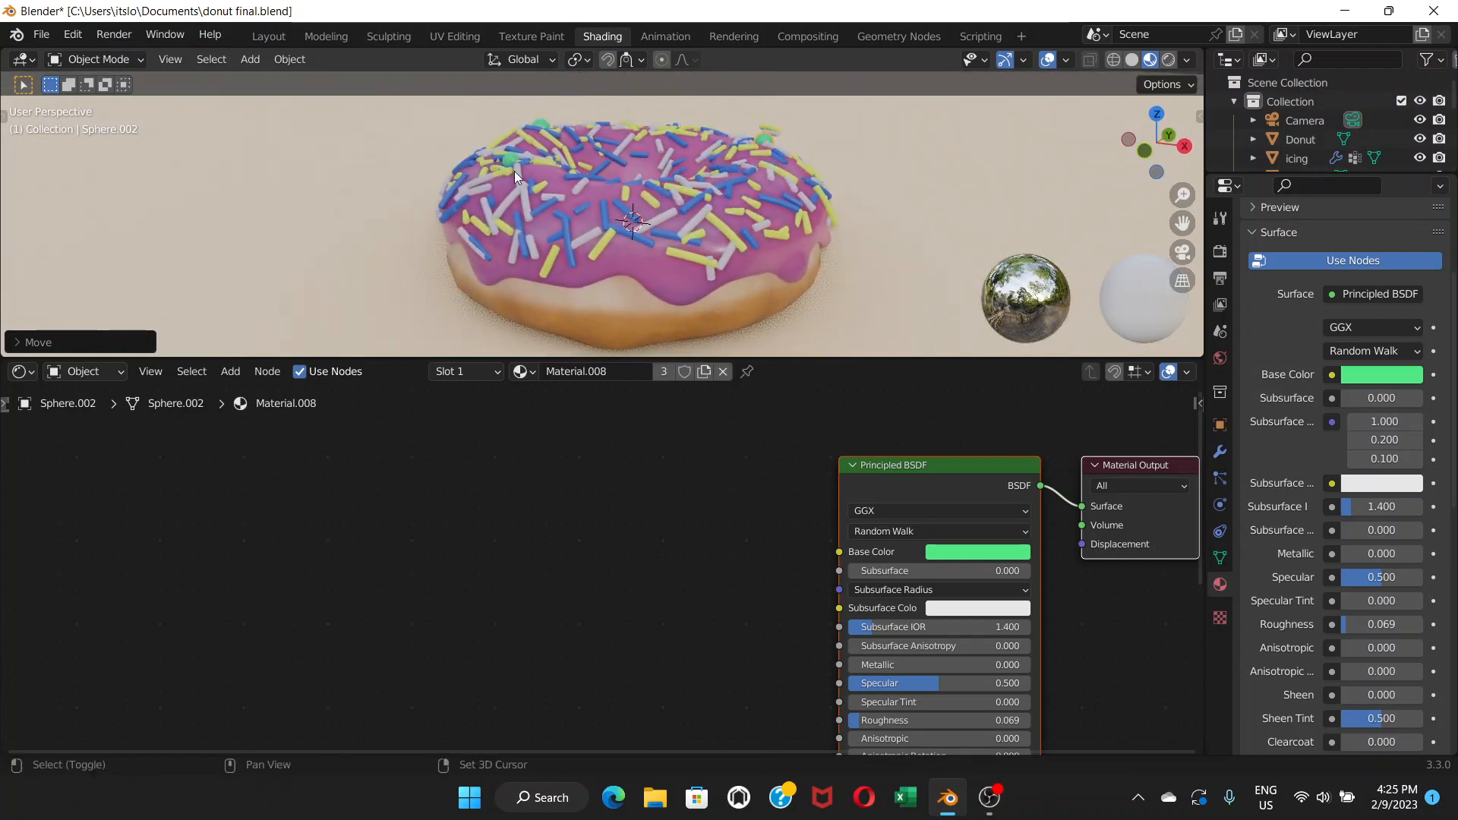
left_click(507, 159)
key("shift+g")
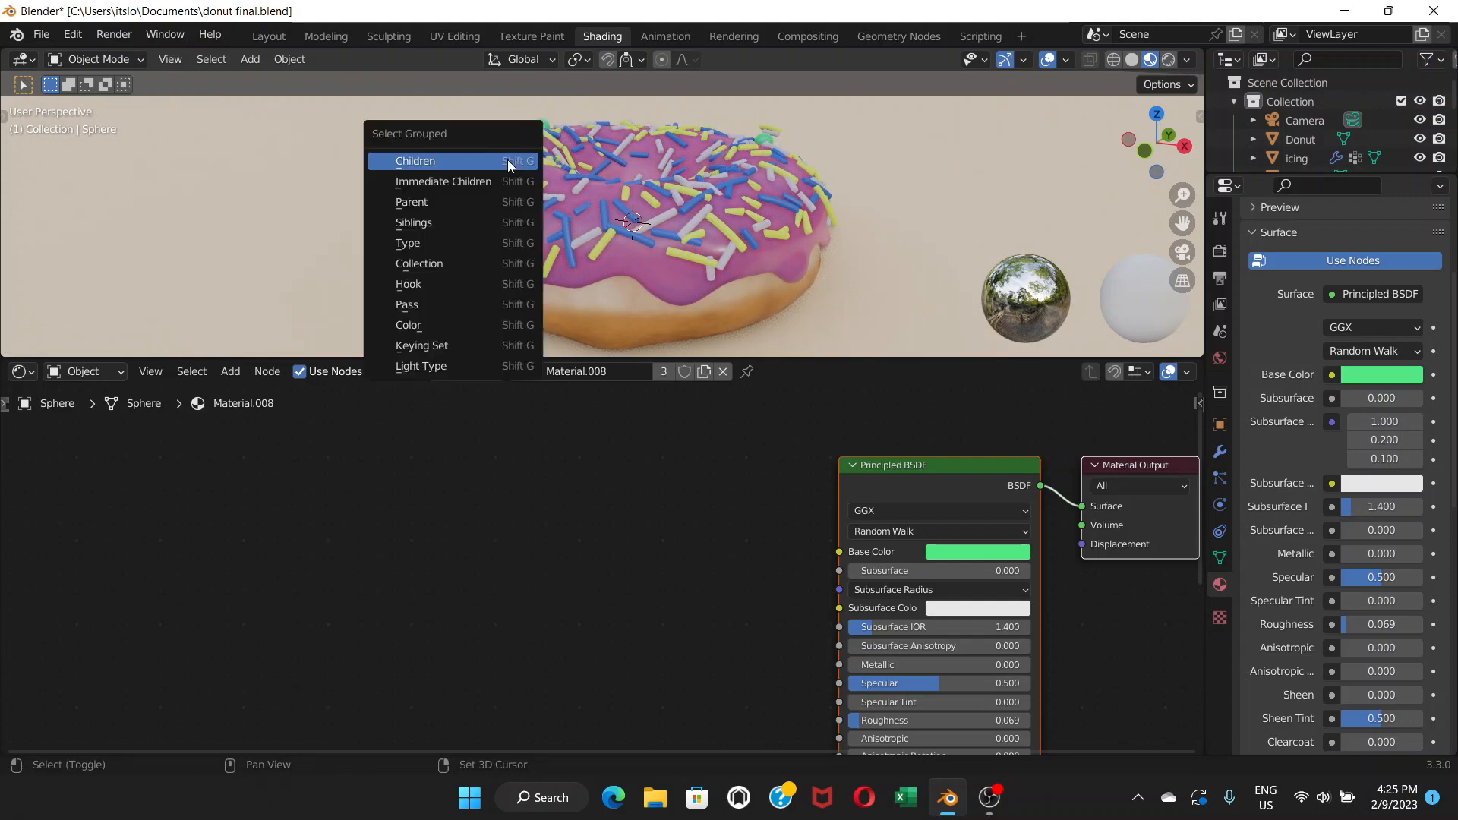
left_click(540, 157)
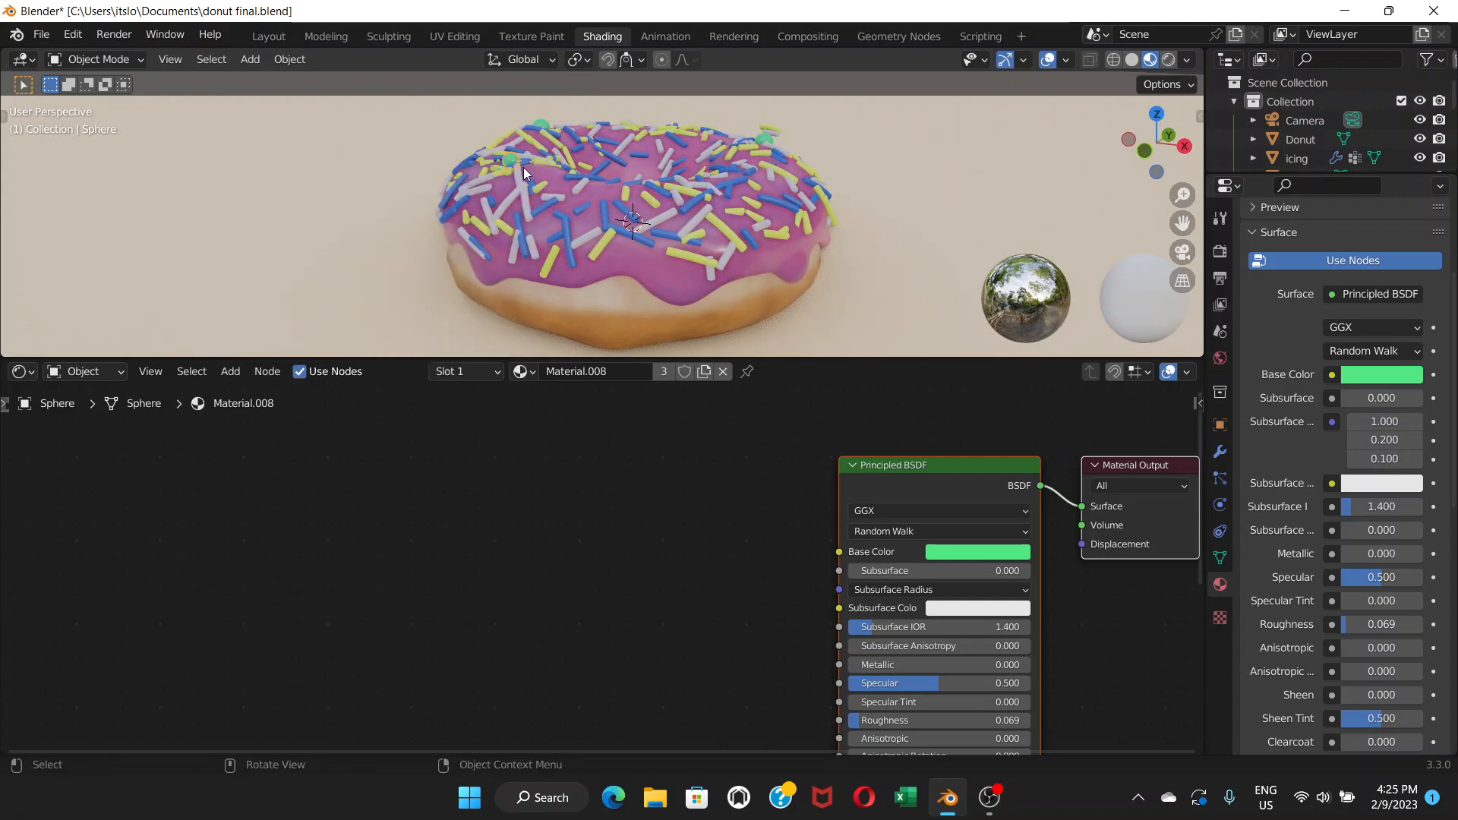
key("shift+d")
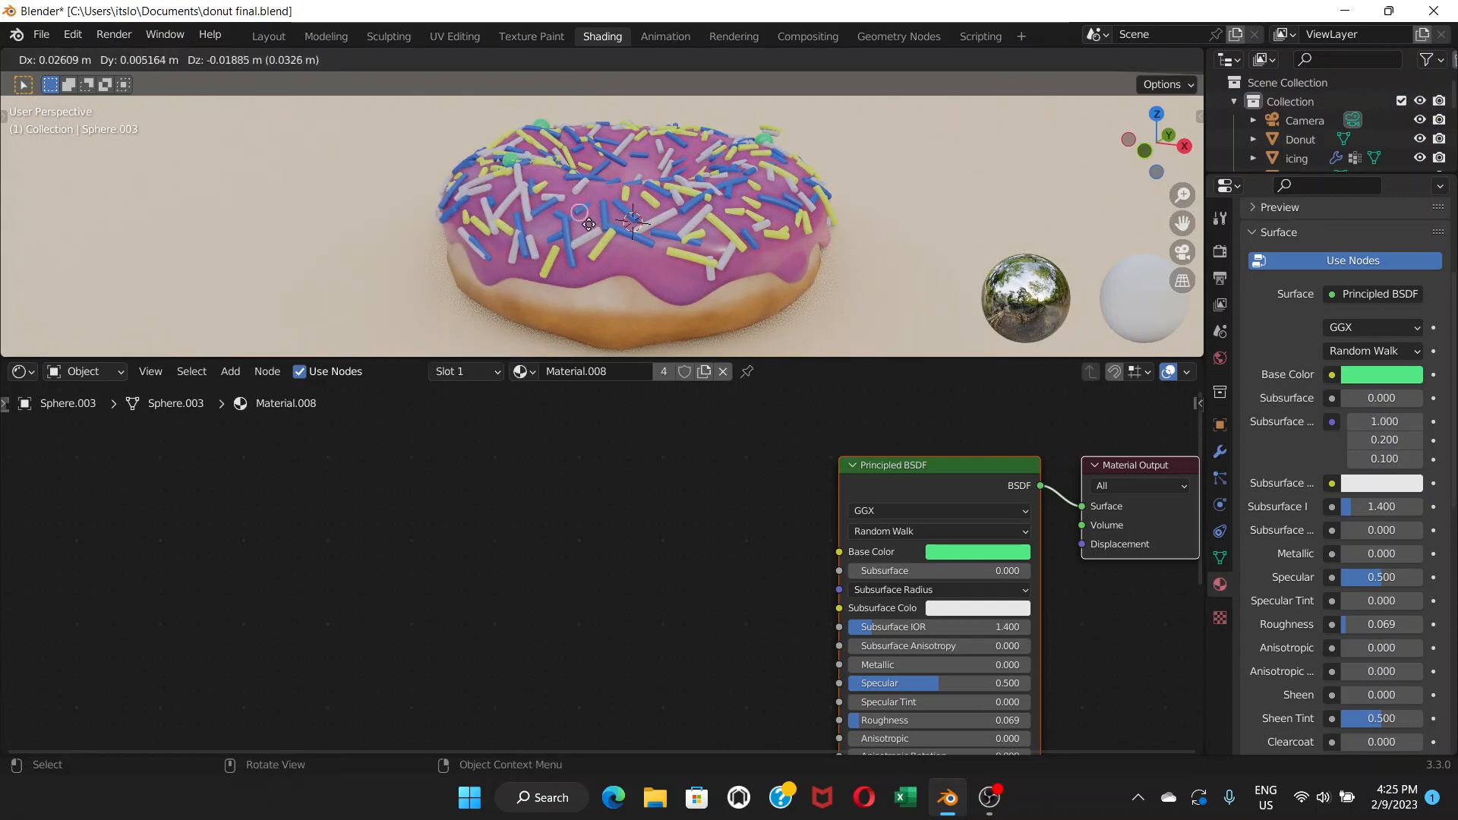
left_click(589, 223)
key("g")
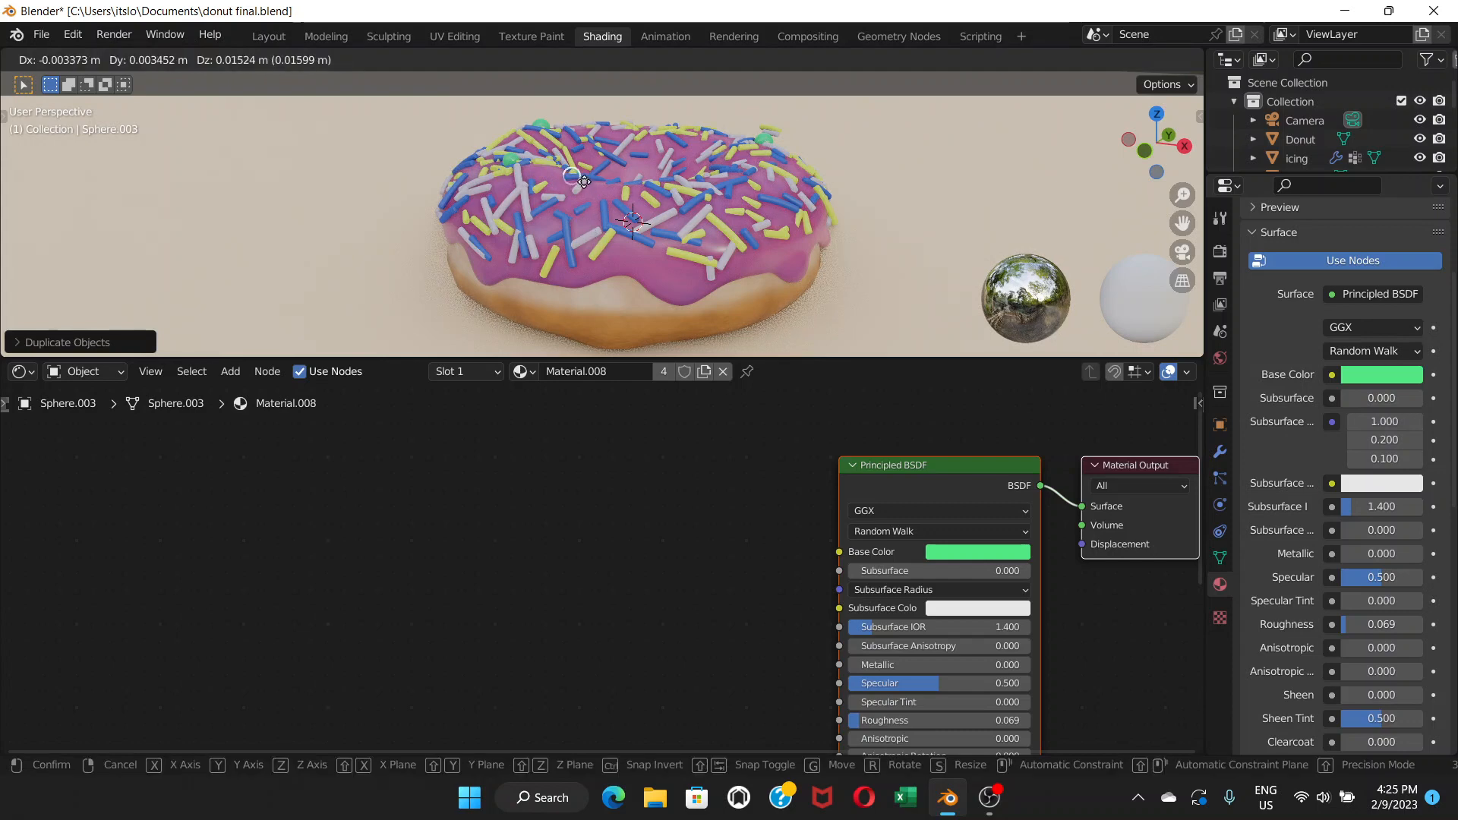
left_click(584, 182)
Reposition the newest sphere copy over the icing, ending with a shift along the global Y axis
middle_click_drag(585, 181, 530, 187)
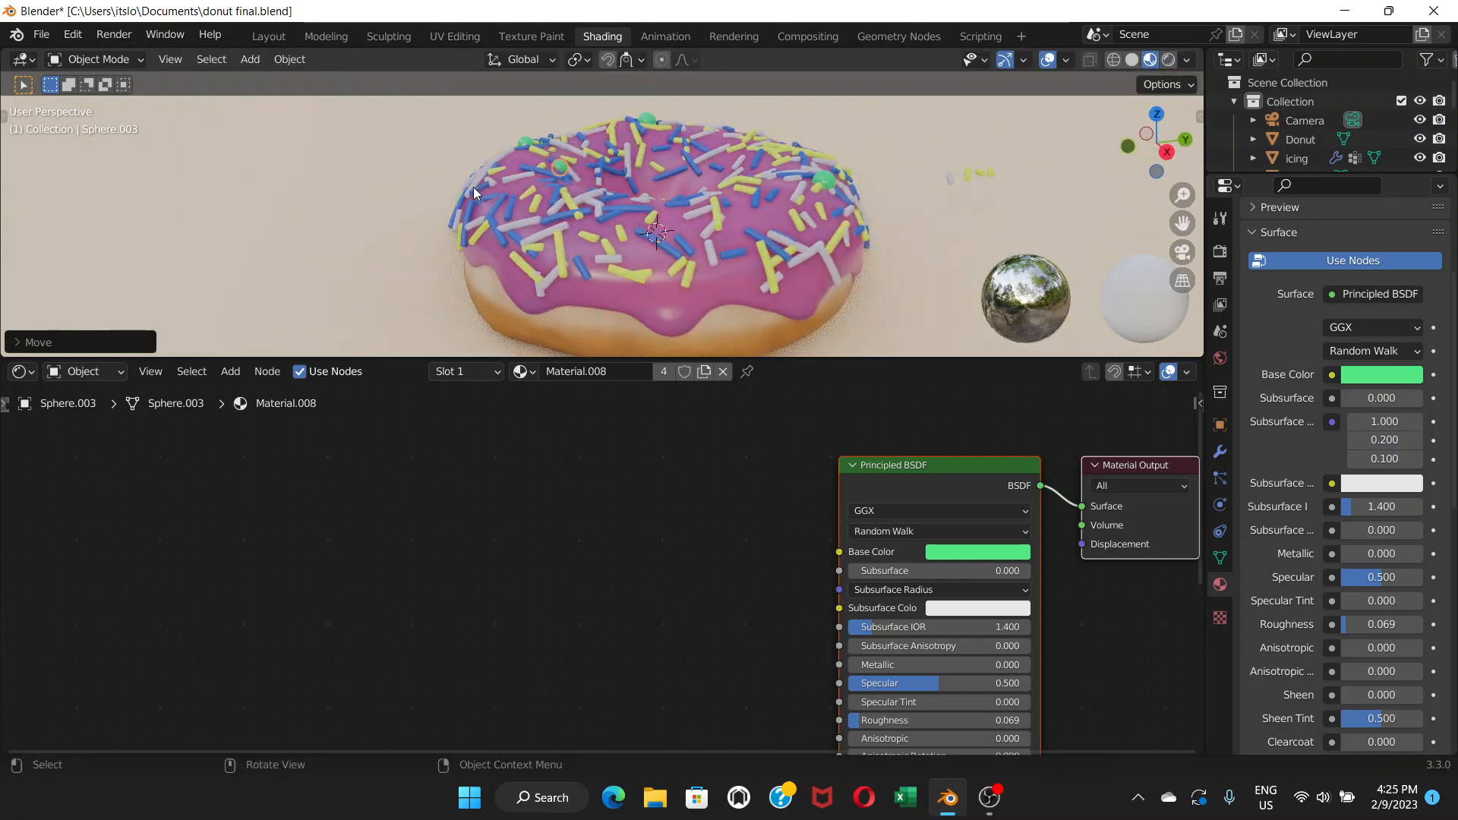
middle_click_drag(472, 192, 413, 192)
key("g")
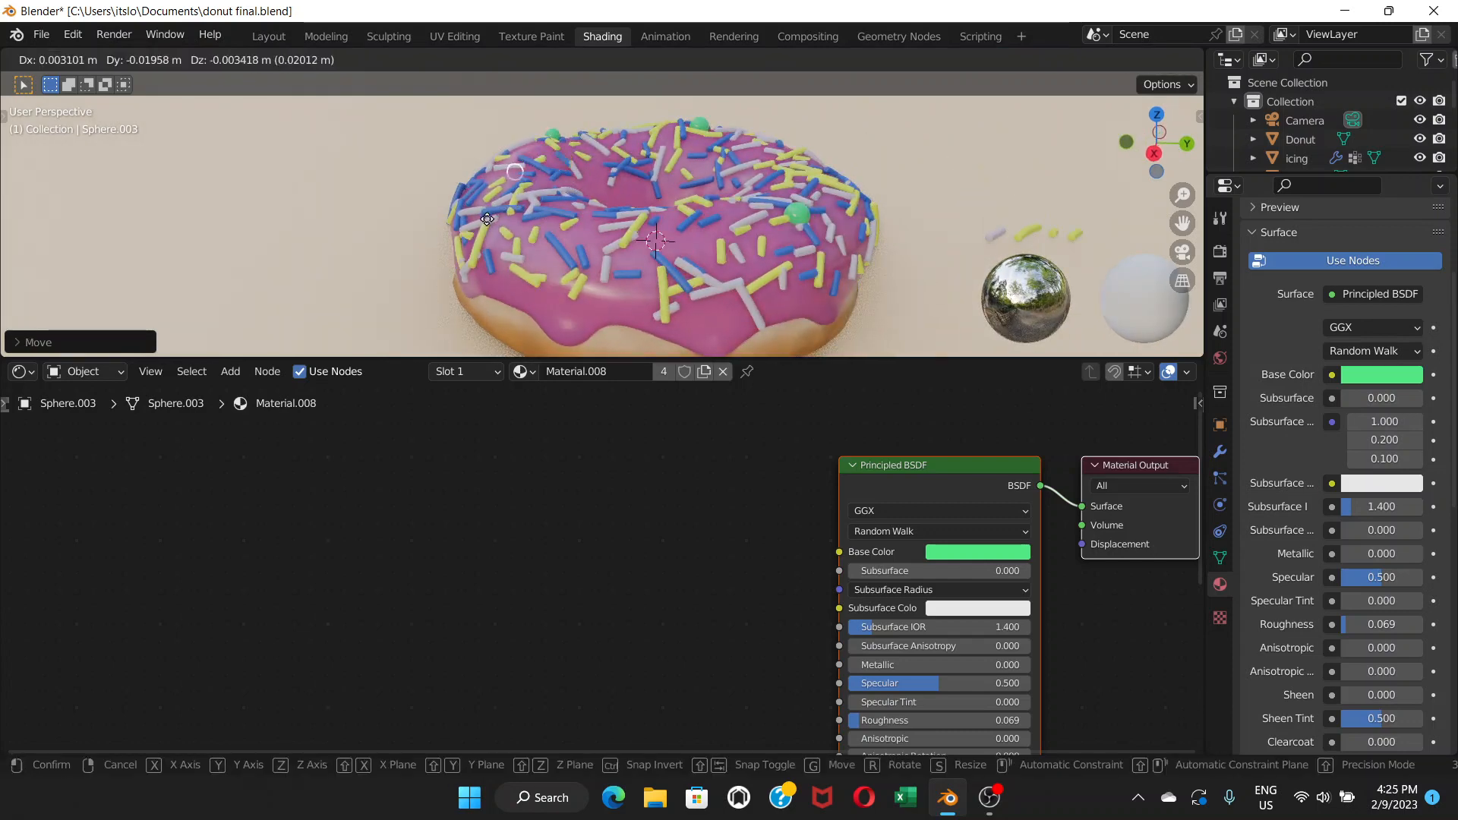
left_click(483, 225)
key("g")
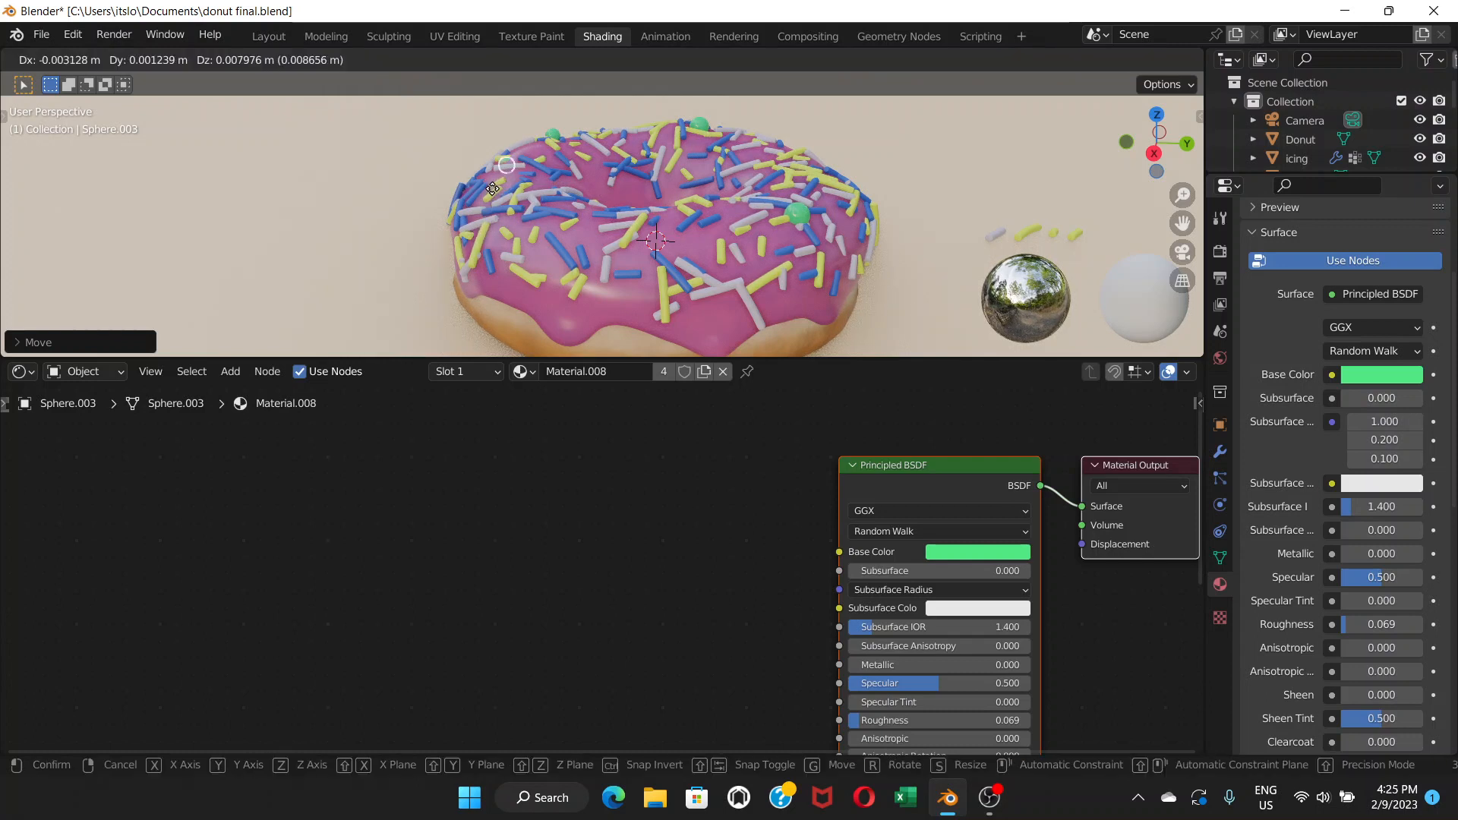
key("y")
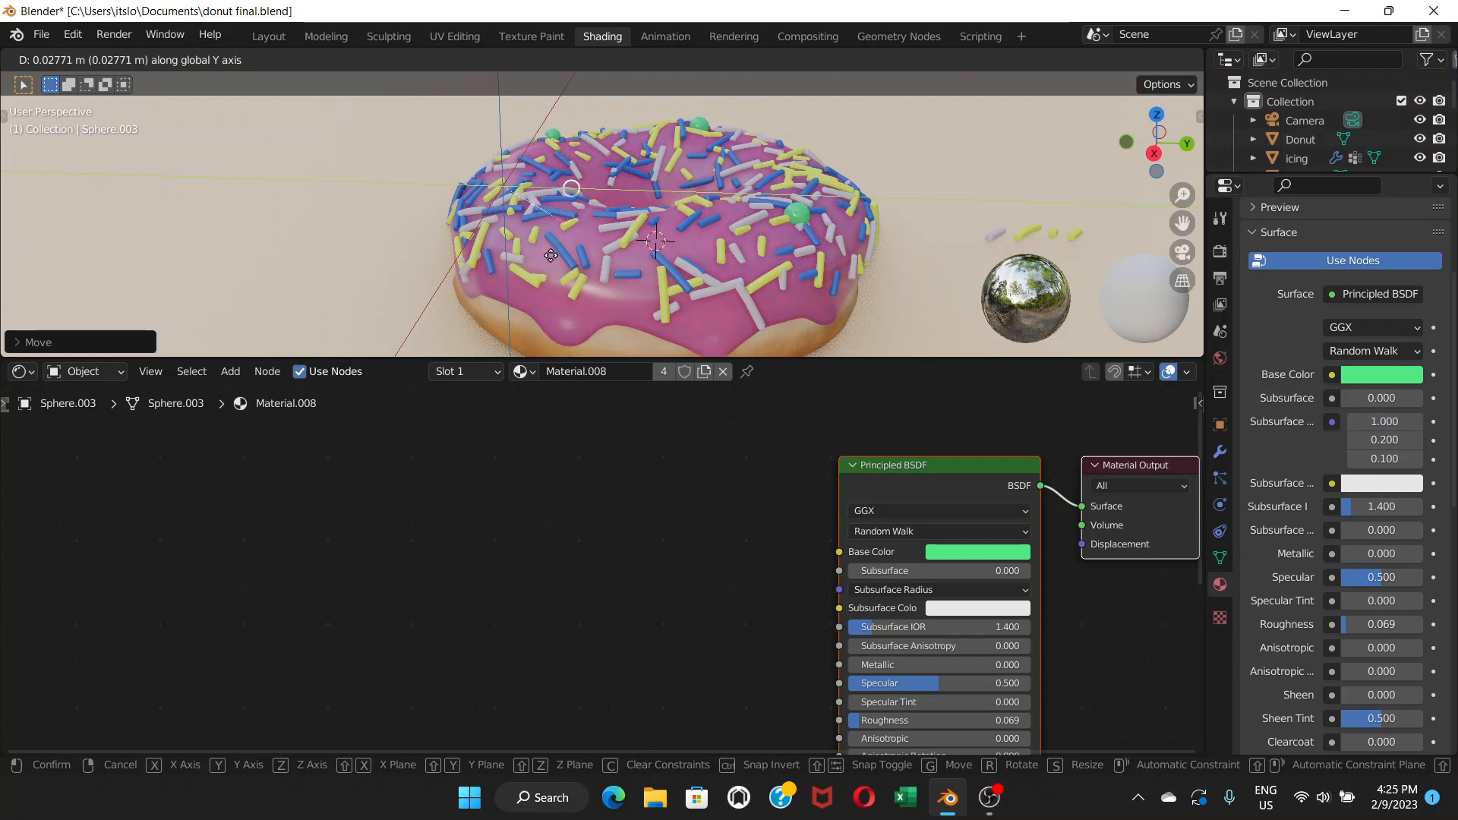
left_click(587, 240)
Move the newest sphere copy across the donut in several passes and settle it on the icing near the hole's rim
middle_click_drag(587, 240, 457, 220)
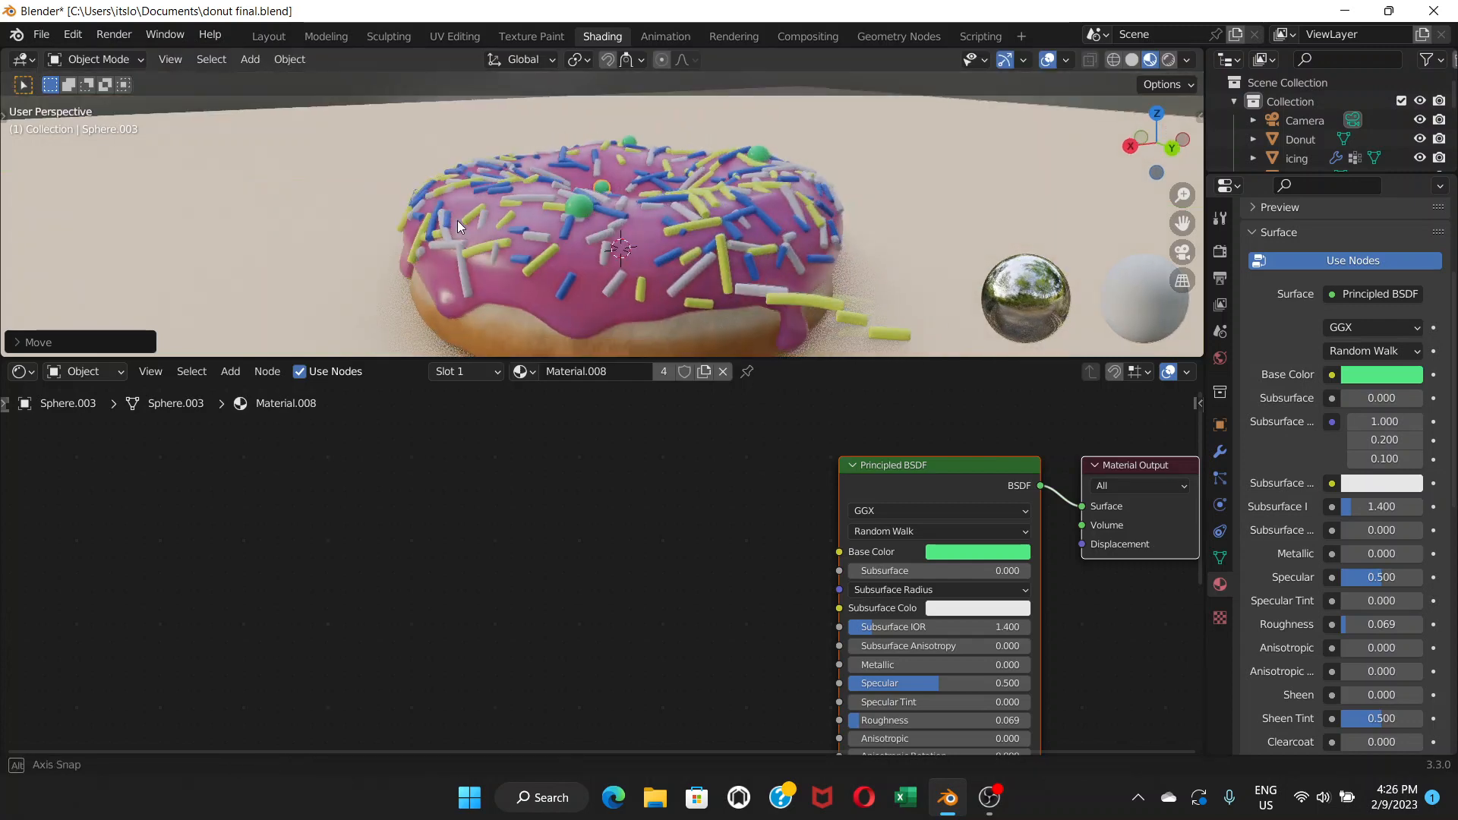
key("g")
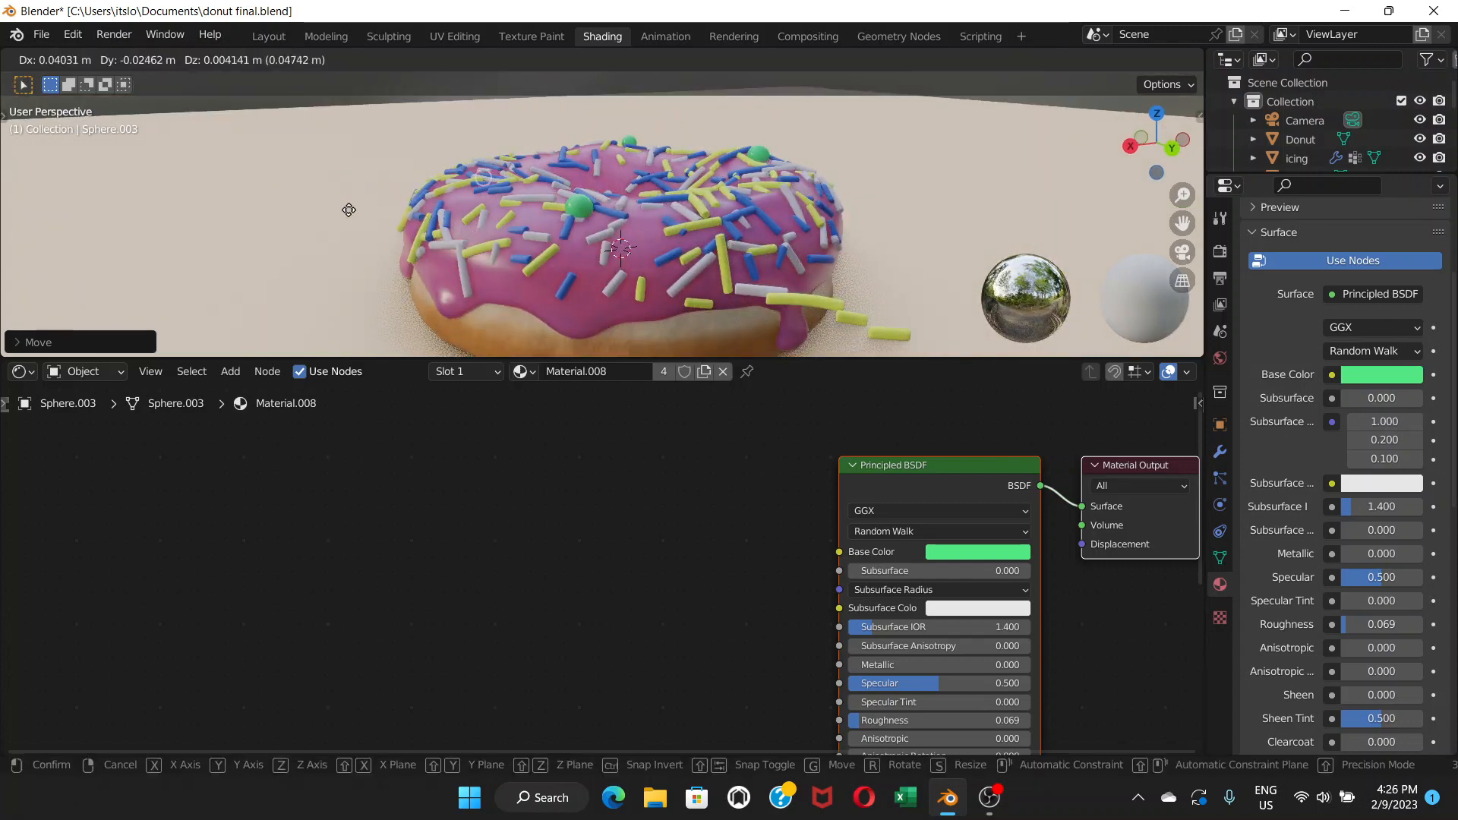
left_click(330, 235)
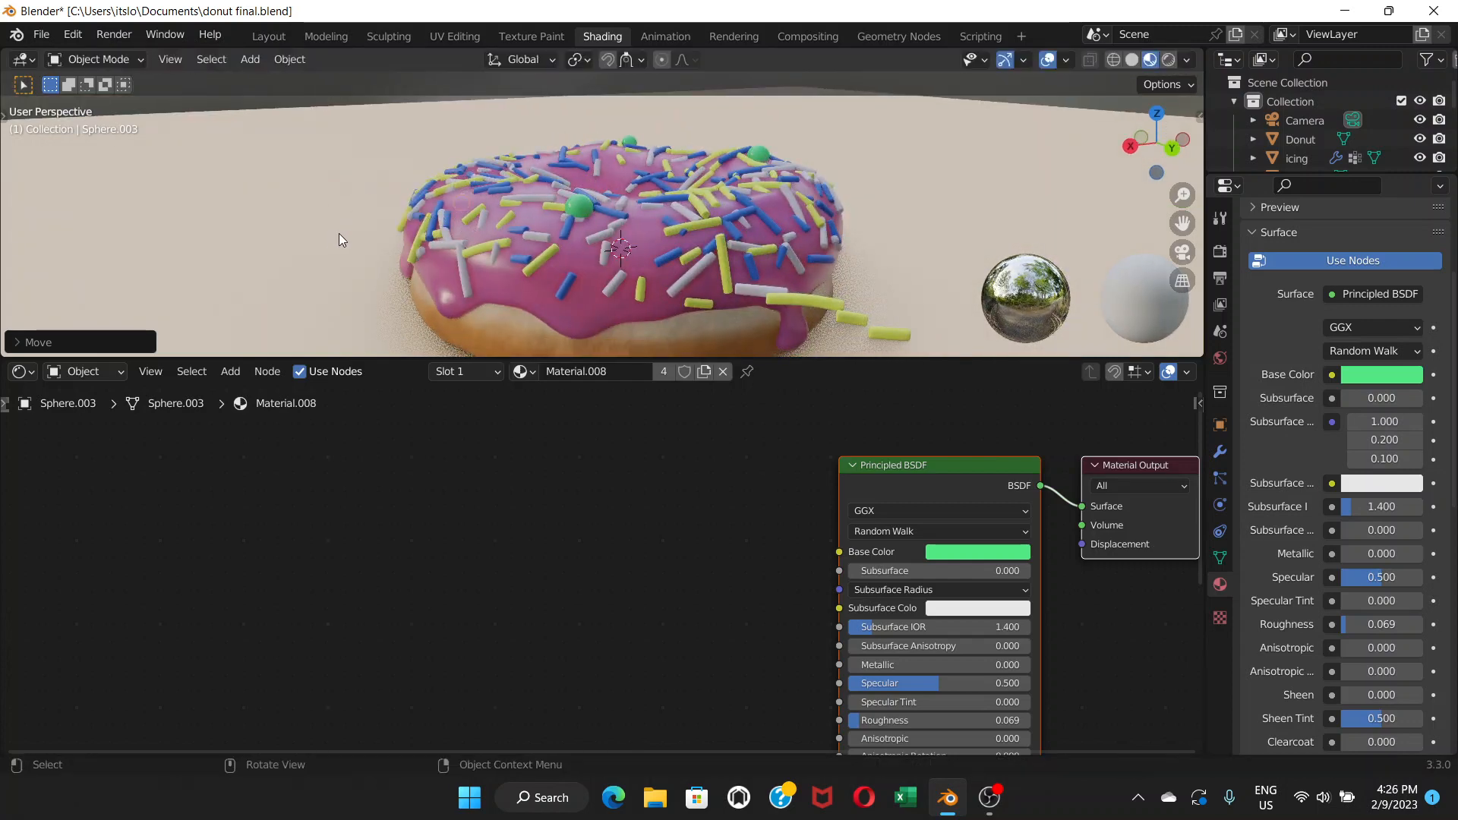
middle_click_drag(339, 234, 512, 245)
key("g")
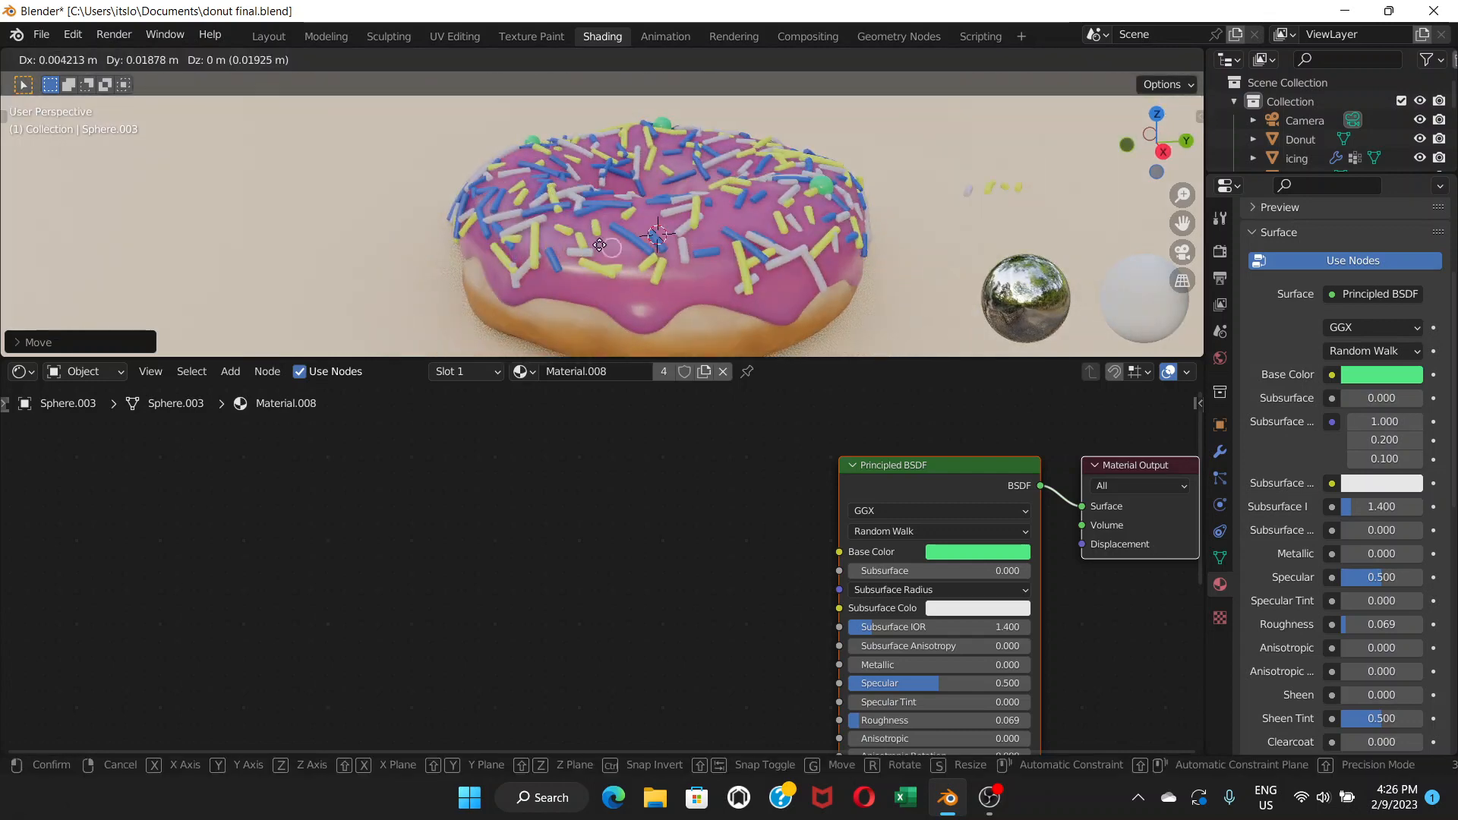
left_click(717, 221)
key("g")
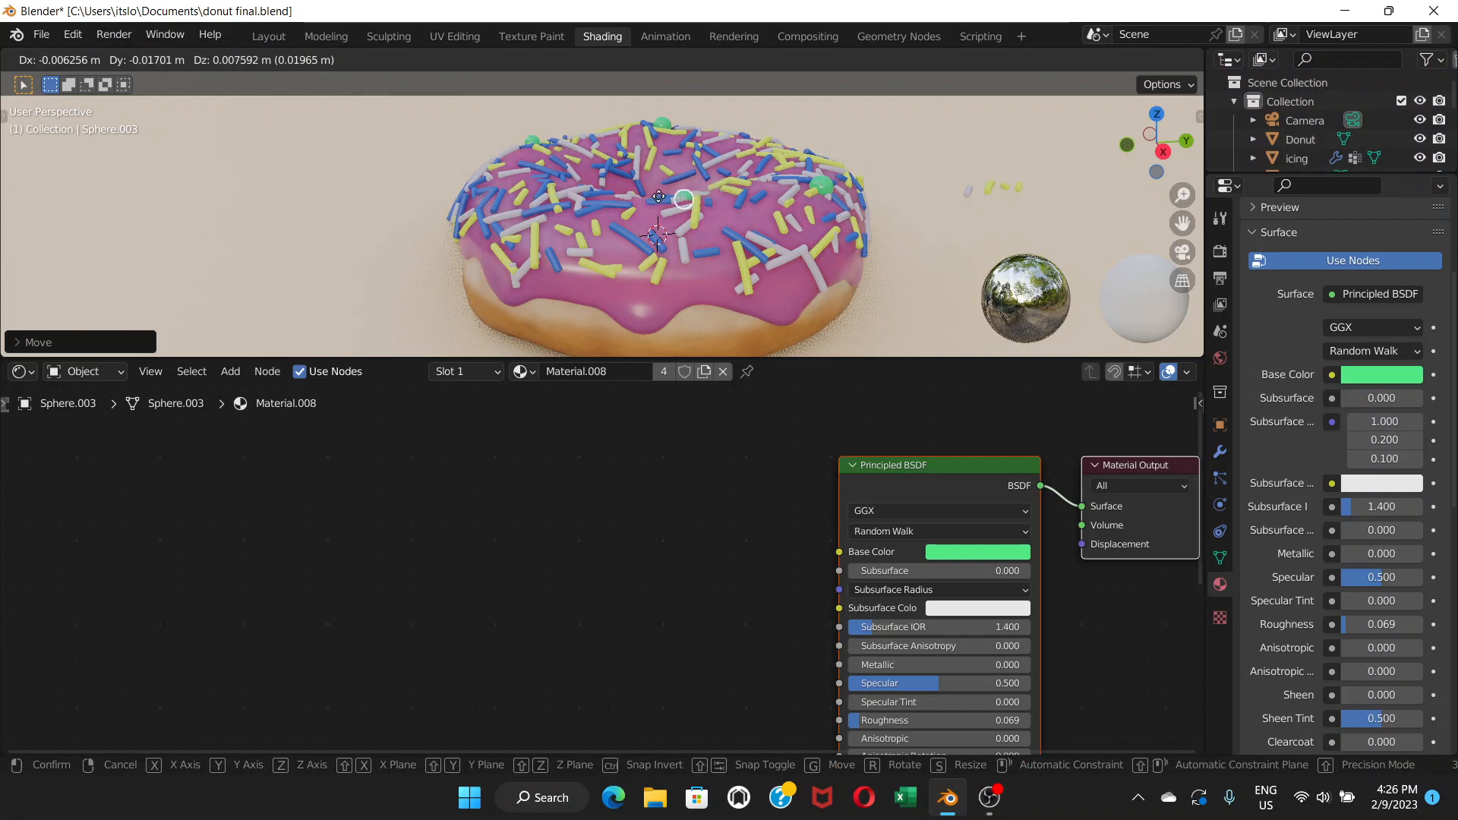
left_click(617, 191)
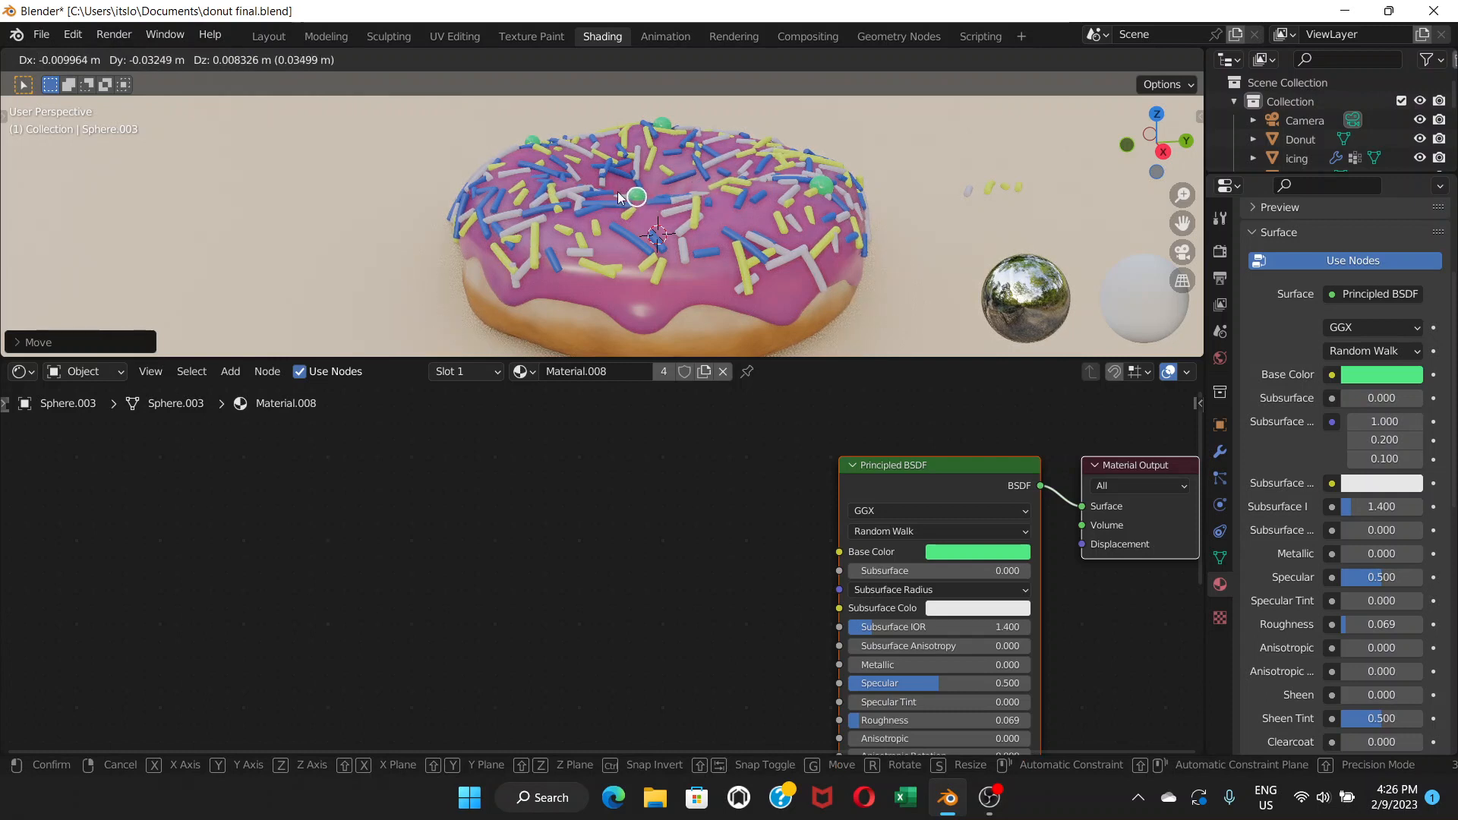
Nudge the newest sphere into the sprinkles beside the hole and scale it up about 1.44 times
middle_click_drag(644, 195, 593, 197)
key("g")
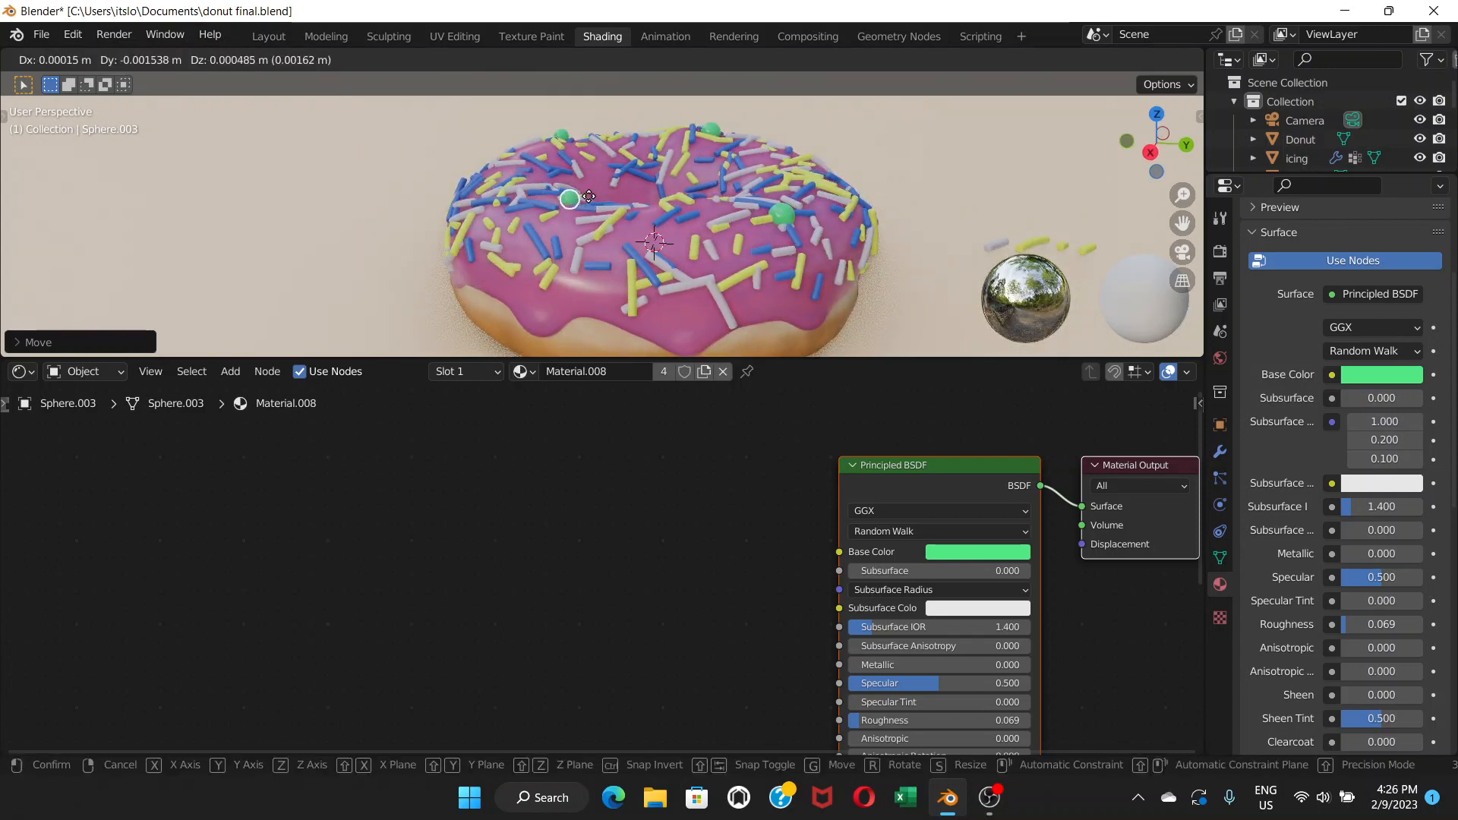
left_click(590, 194)
key("s")
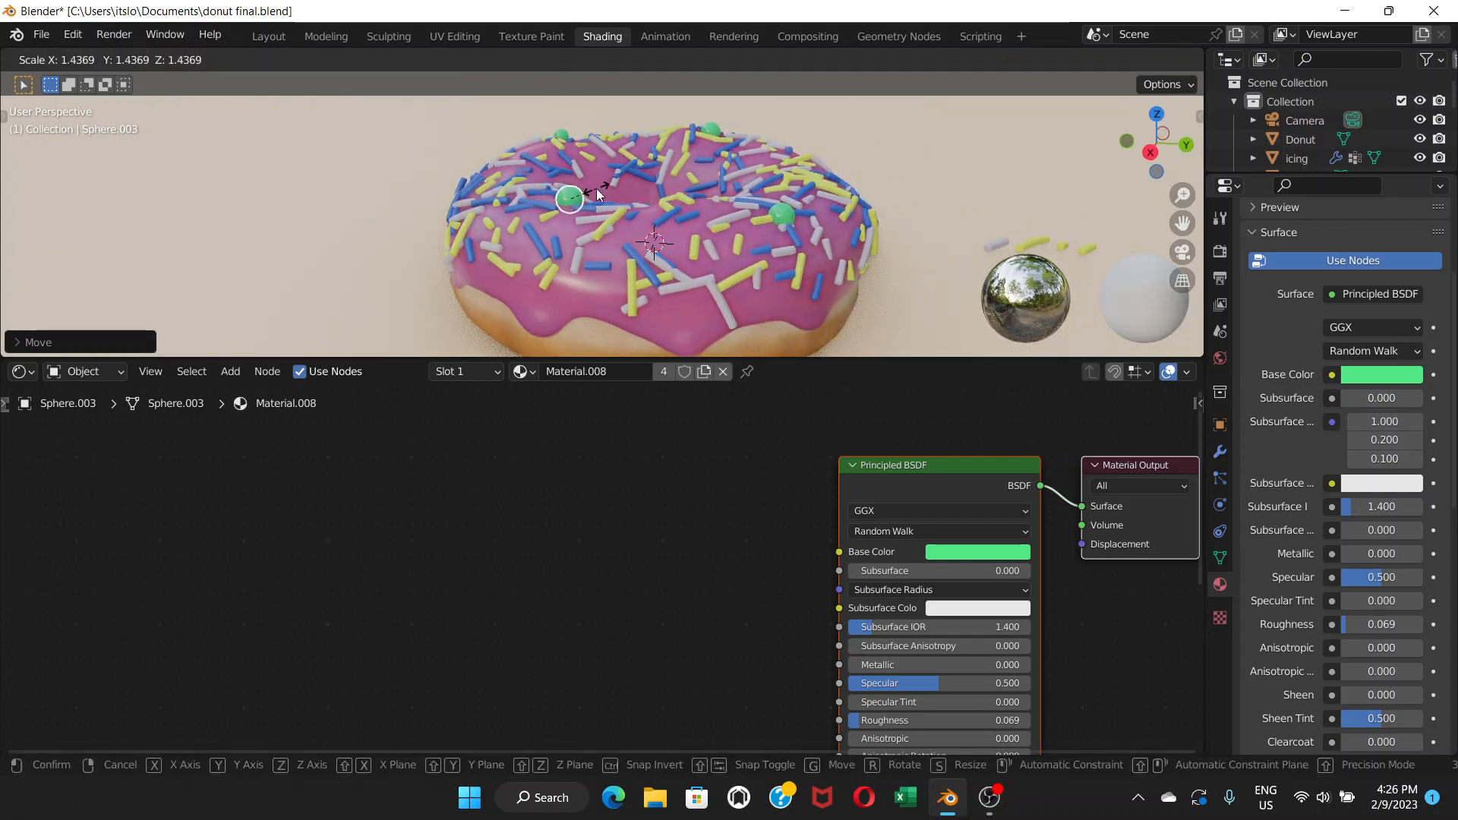
left_click(596, 192)
Make the first enlarged sphere single-user for object, data and materials, and set its base color to pink with hue 0.921 and saturation 0.963
middle_click_drag(596, 193, 527, 236)
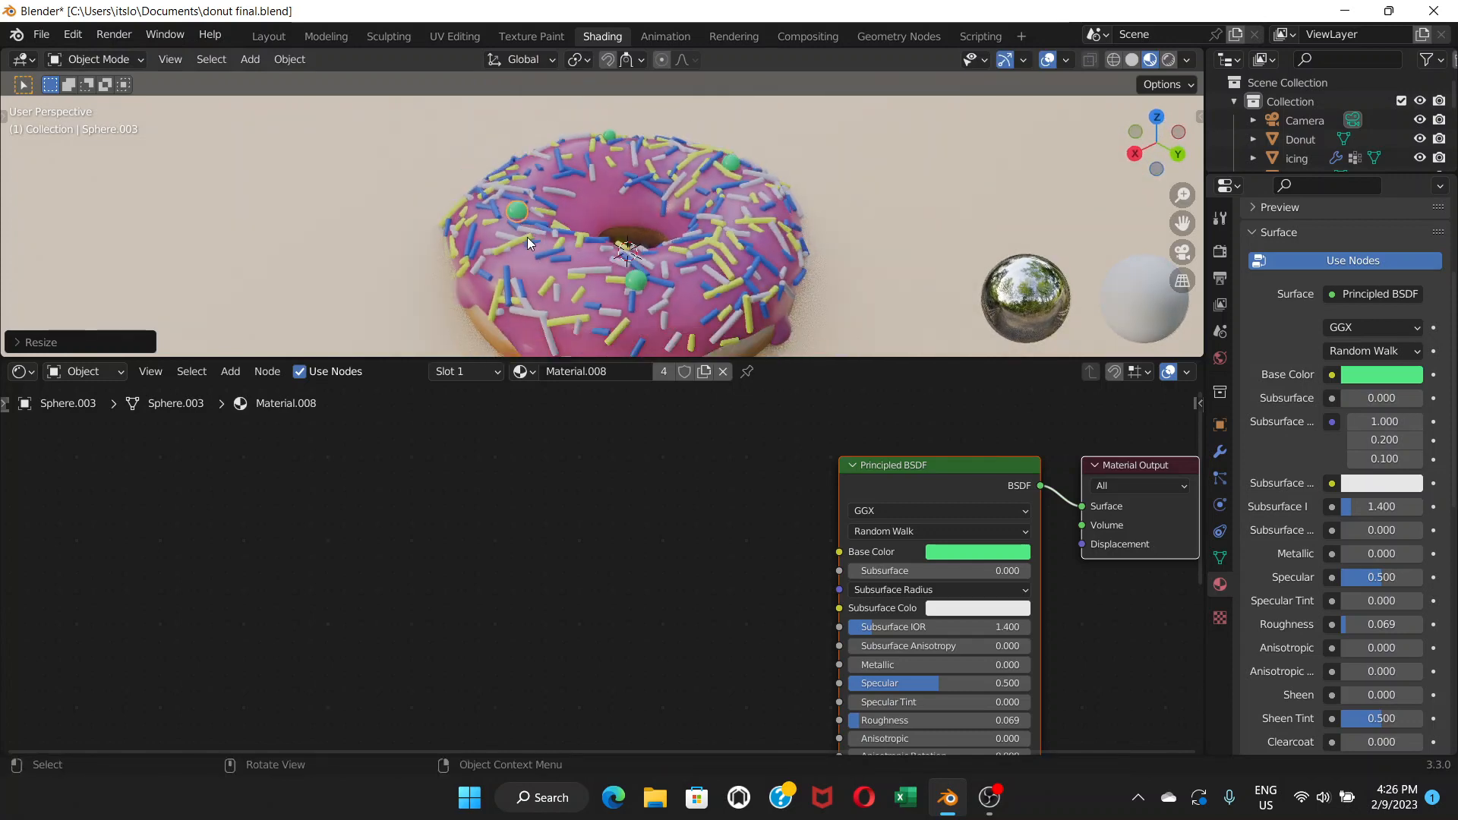
scroll(617, 228, "down", 2)
middle_click_drag(630, 228, 488, 234)
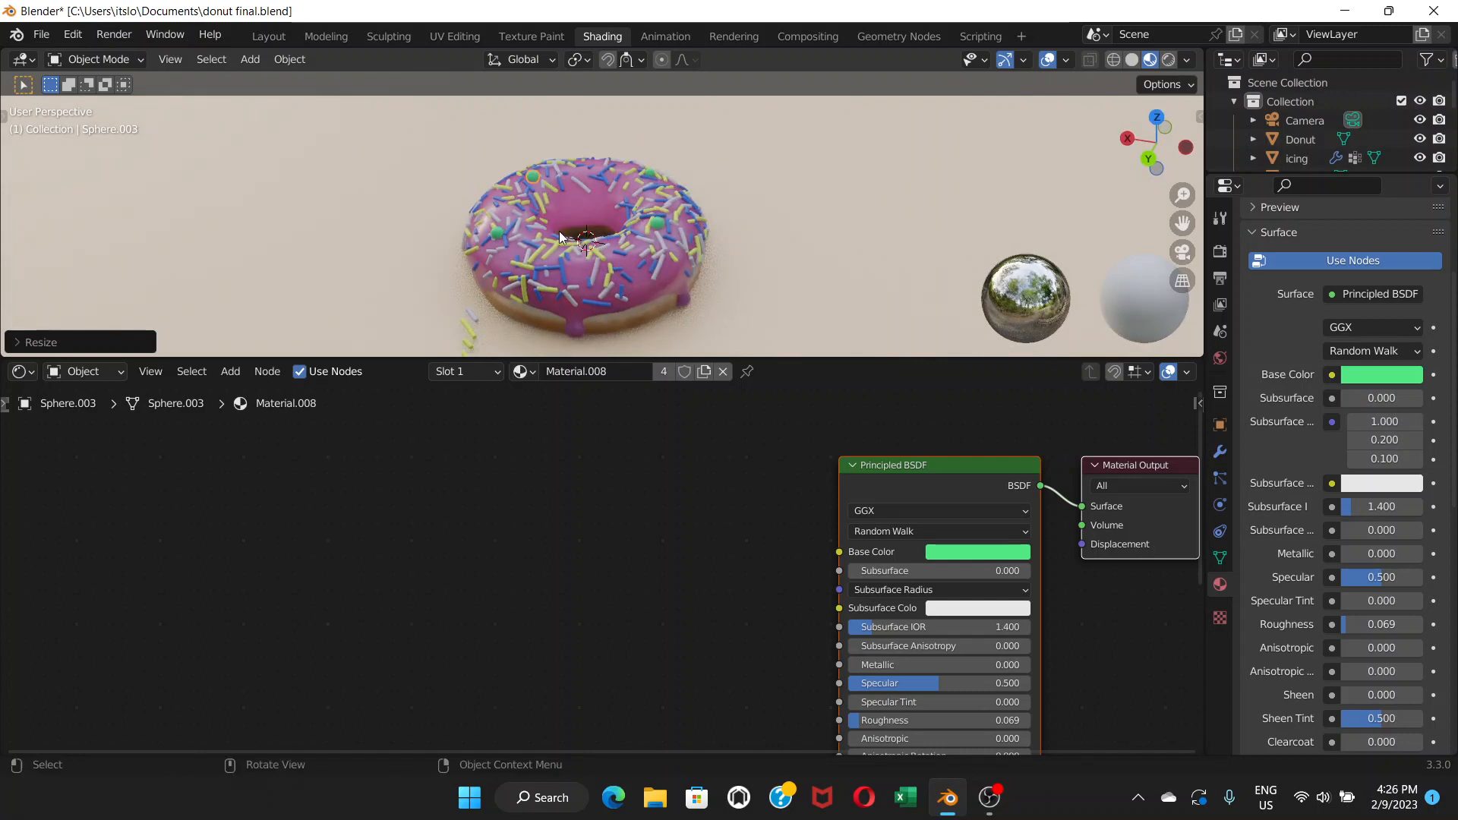
scroll(604, 226, "up", 4)
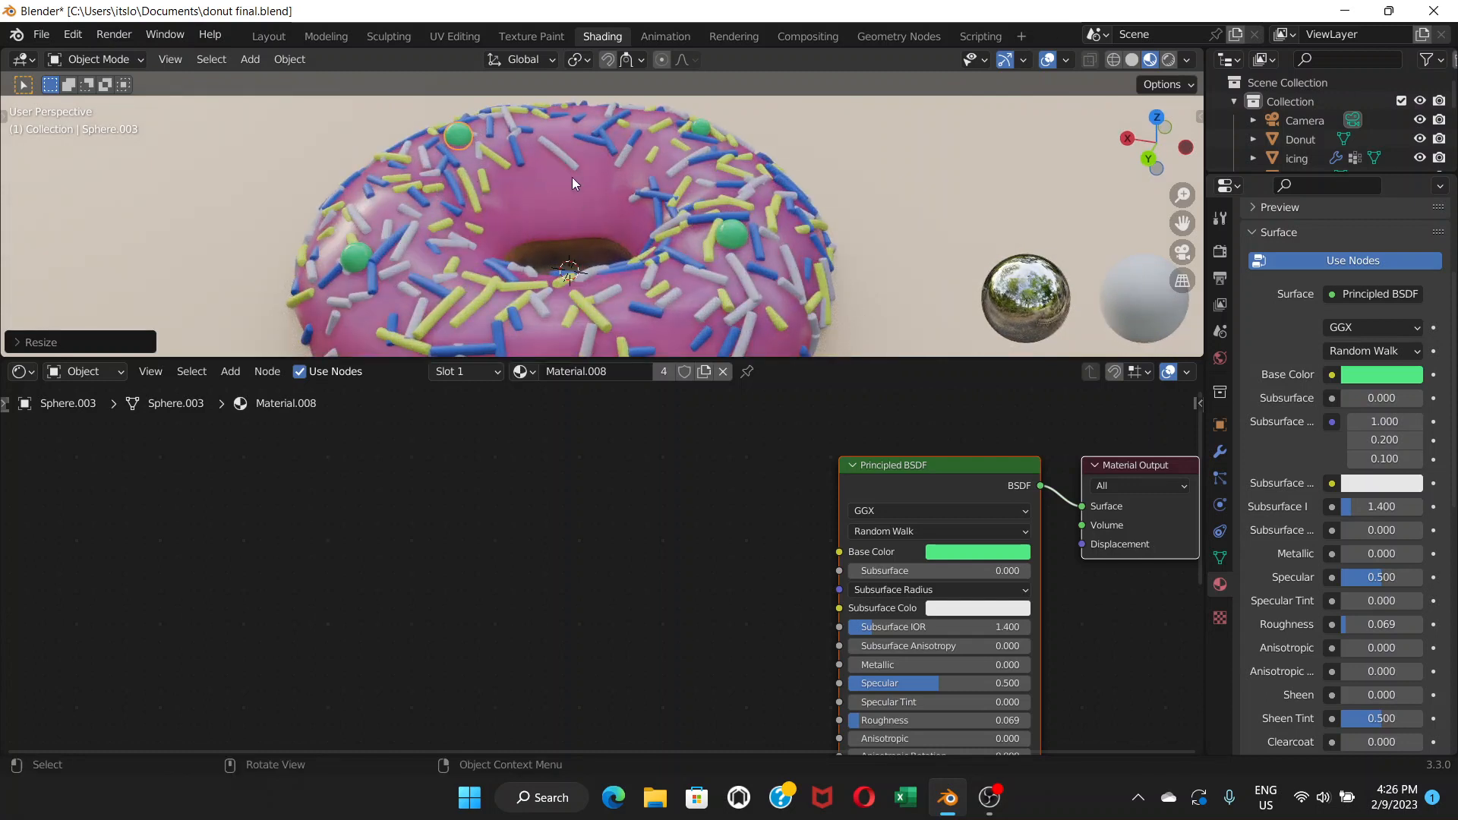
left_click(725, 227)
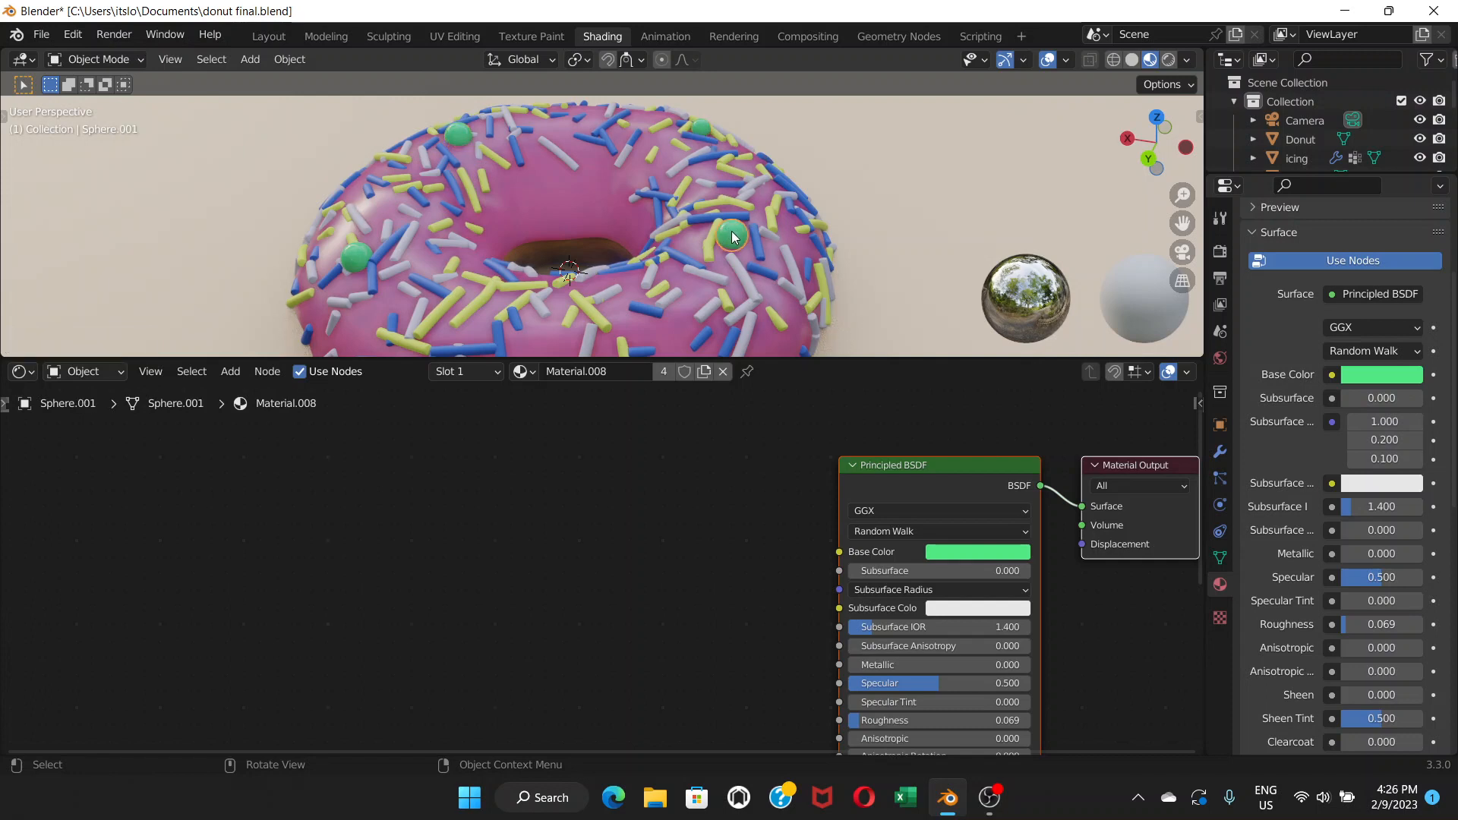
left_click(302, 61)
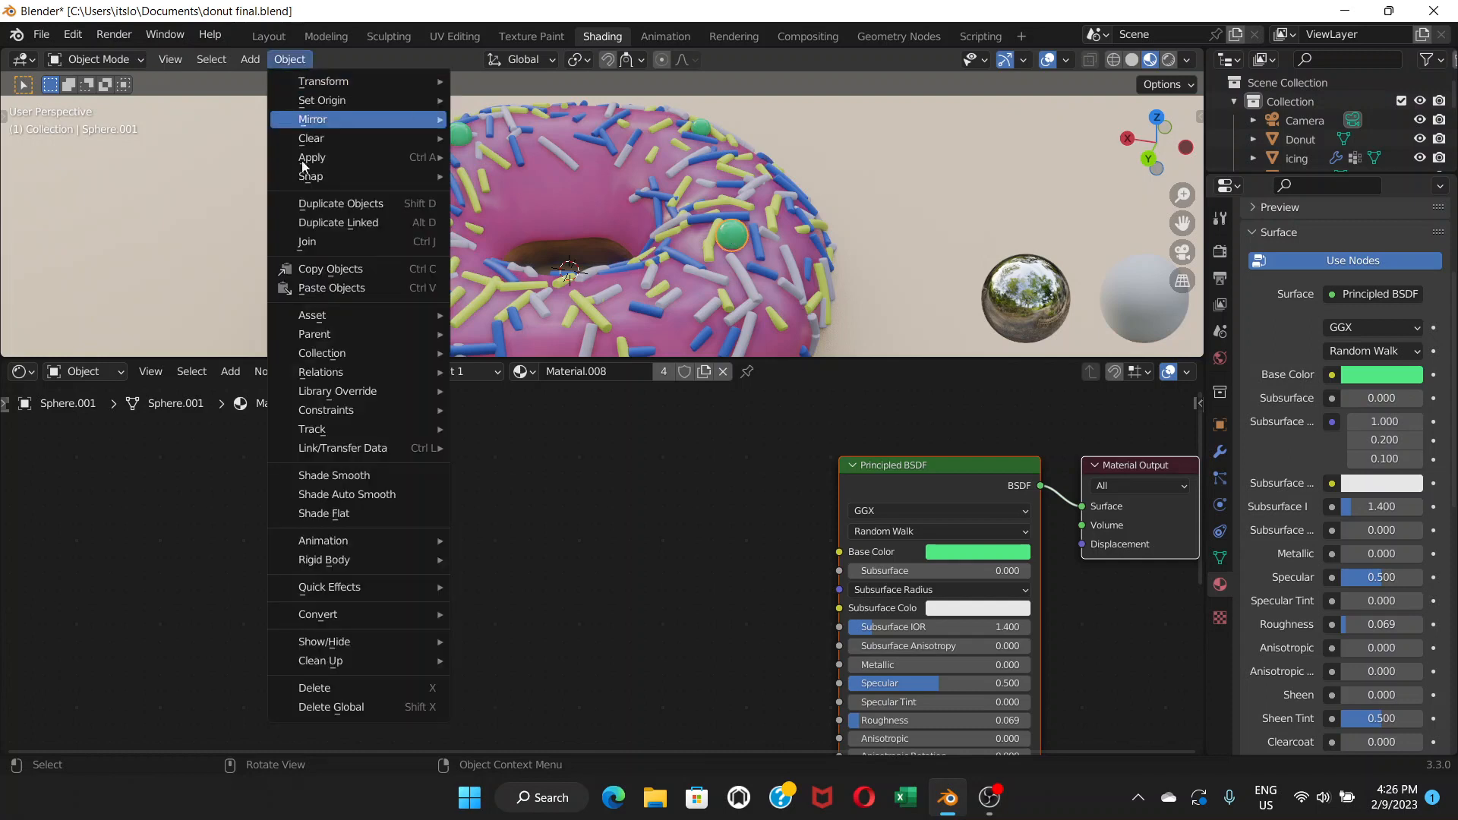
mouse_move(331, 372)
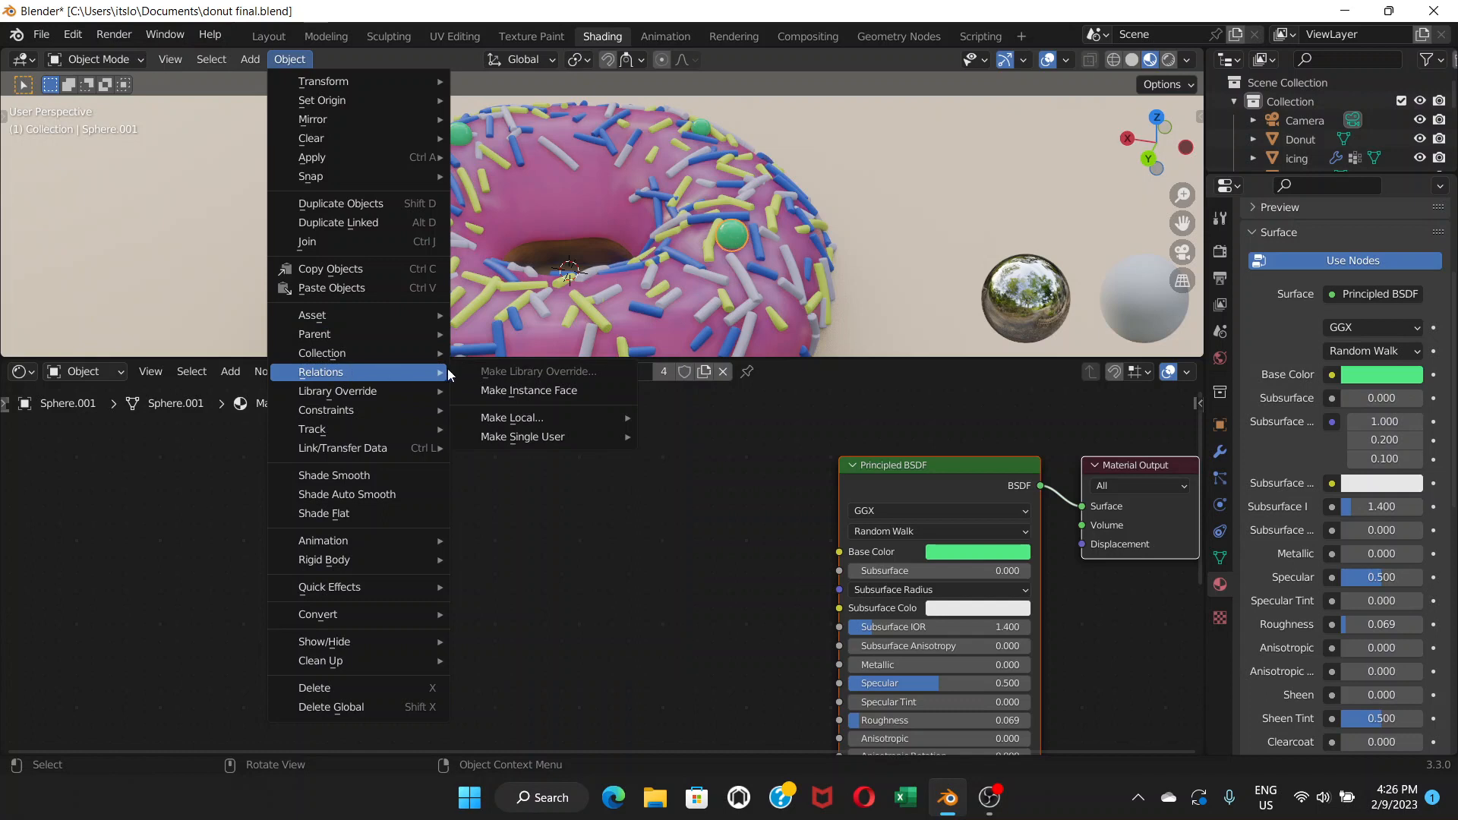
mouse_move(530, 438)
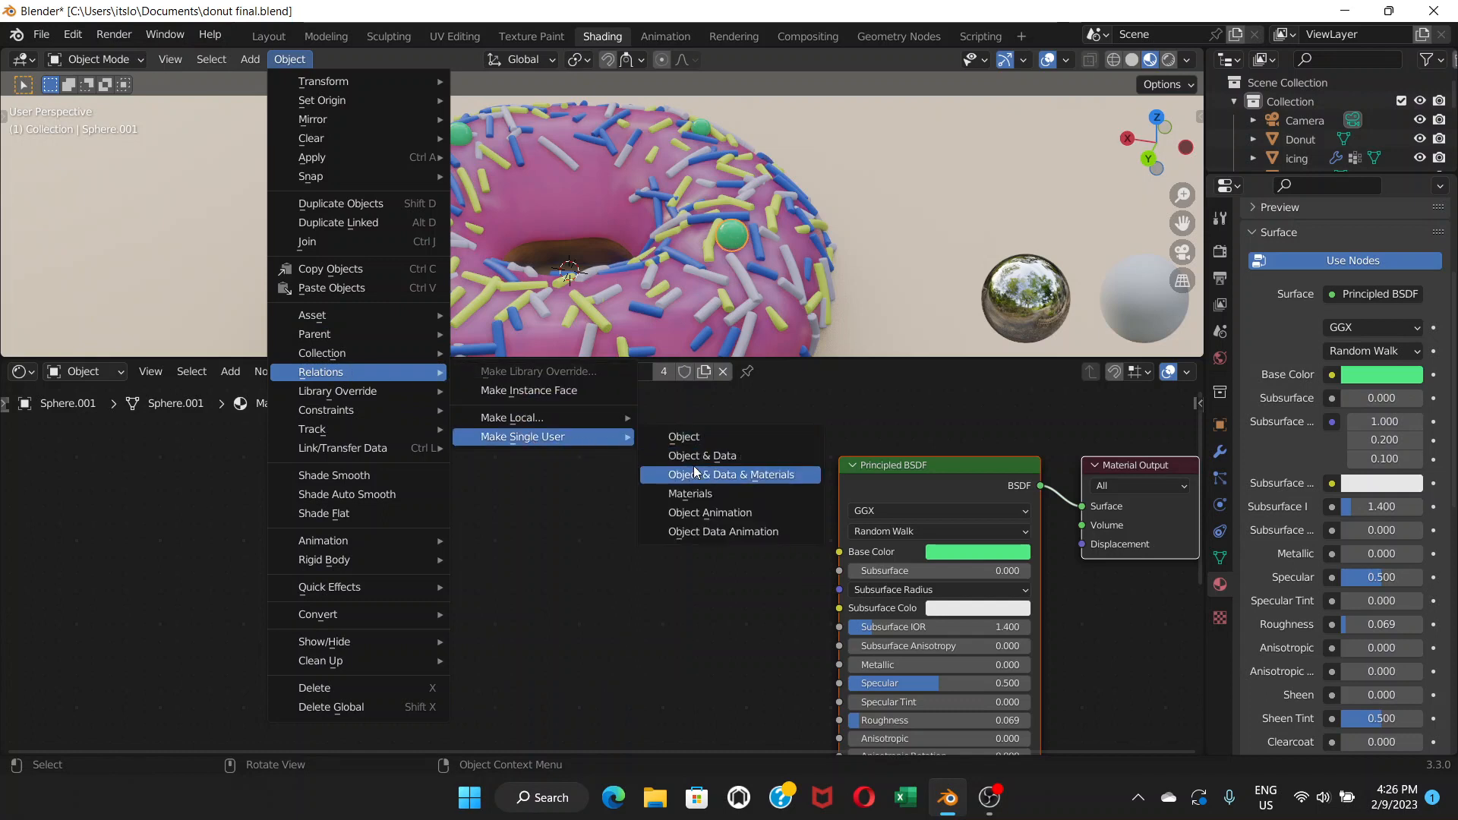
left_click(747, 474)
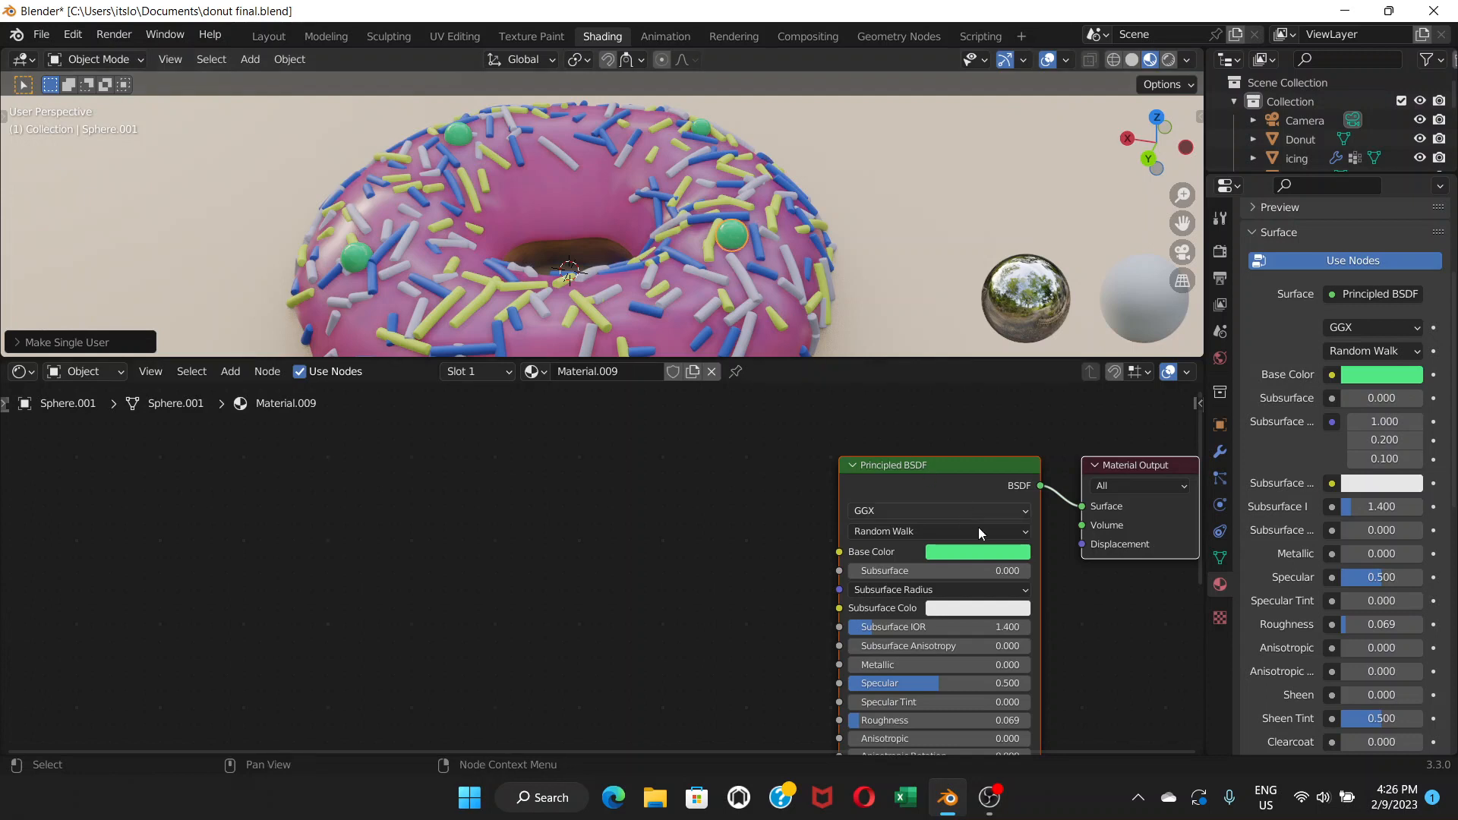
left_click(992, 555)
mouse_move(970, 342)
left_mouse_down()
mouse_move(973, 398)
mouse_move(953, 398)
mouse_move(980, 423)
mouse_move(1015, 397)
mouse_move(1022, 409)
left_mouse_up()
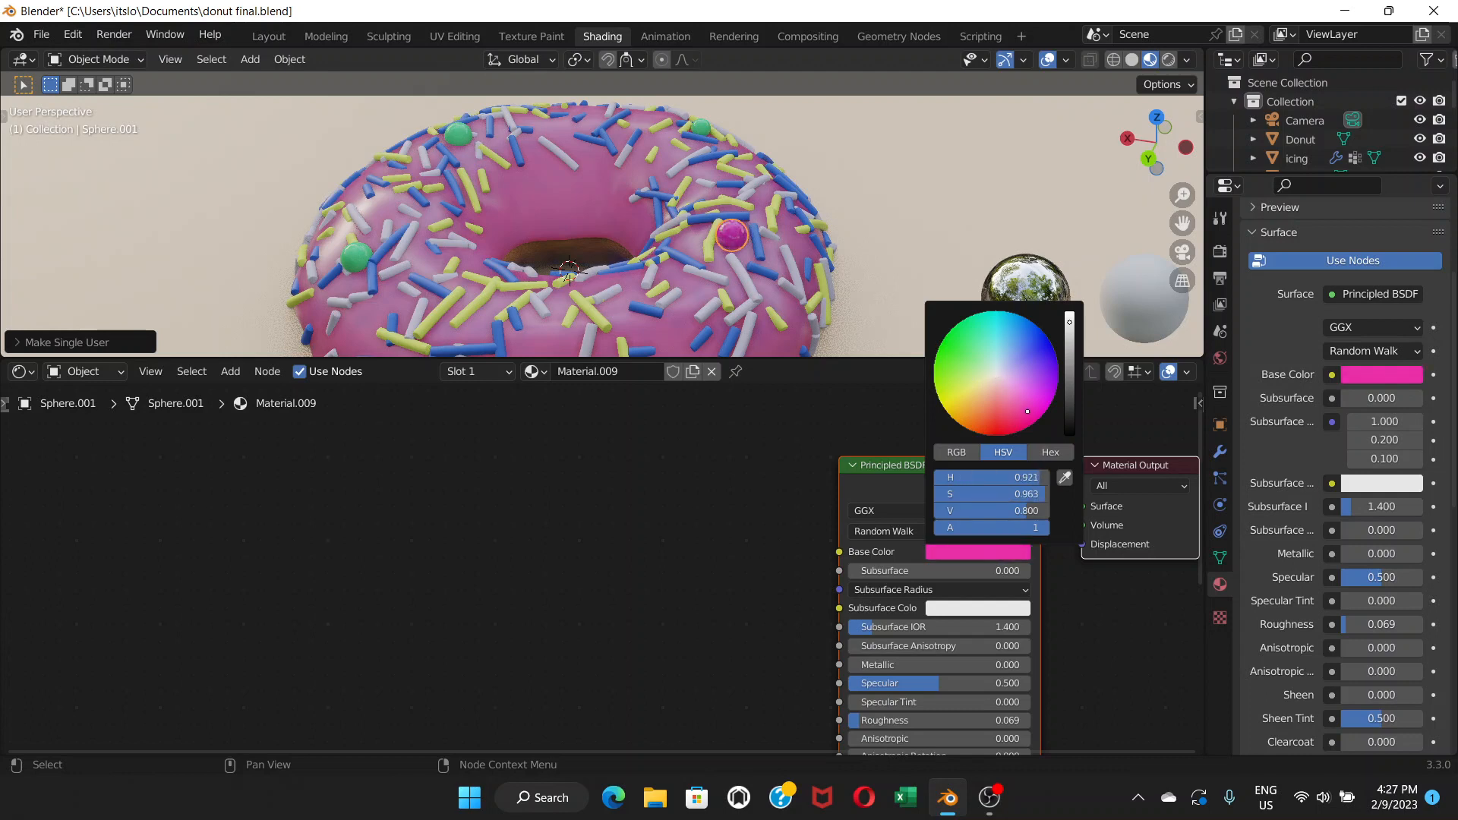
Select the green sphere on the icing behind the hole and try a pale yellow base color with hue 0.164 and saturation 0.611
left_click(460, 135)
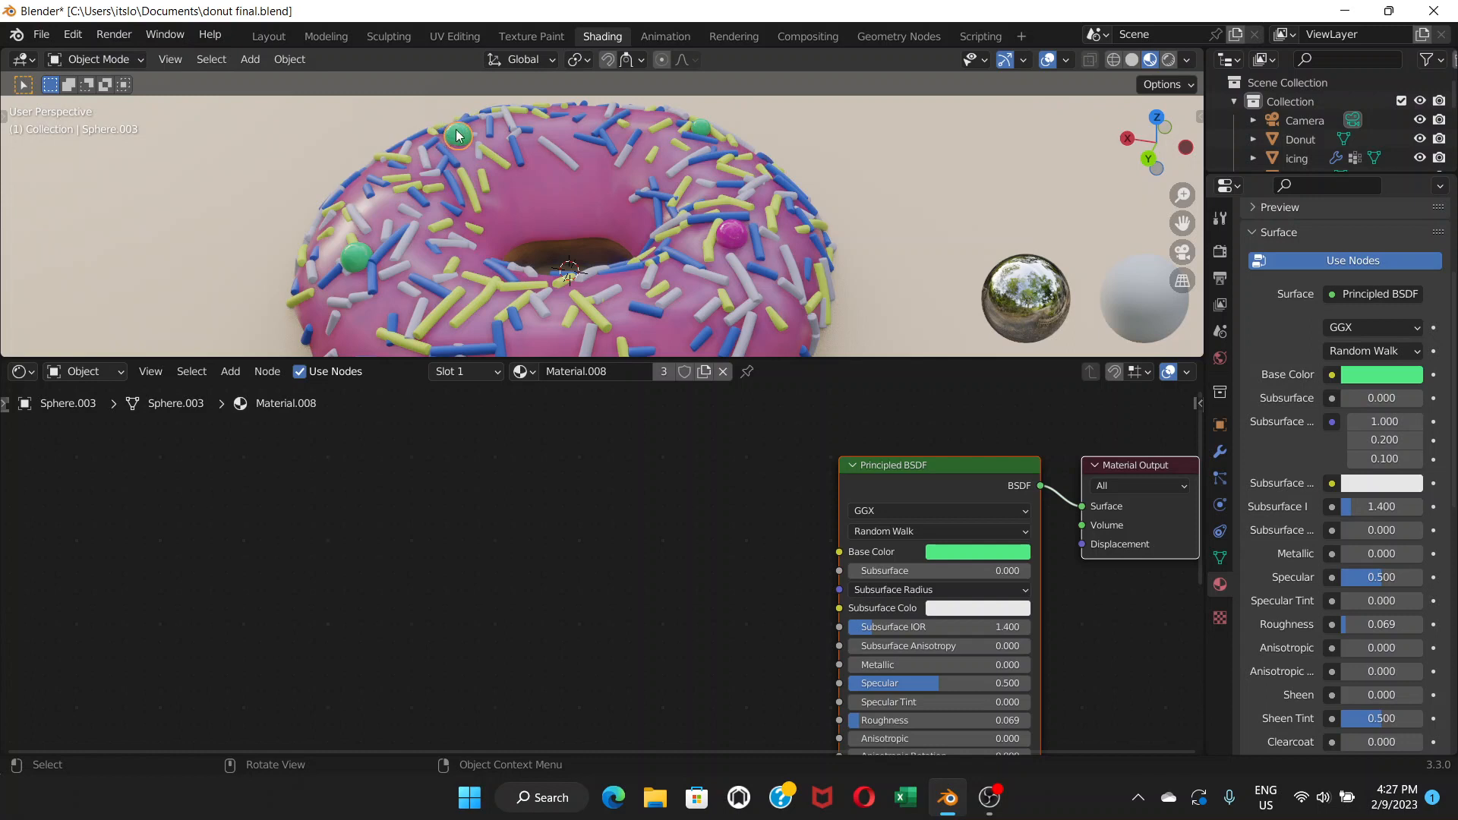
left_click(965, 553)
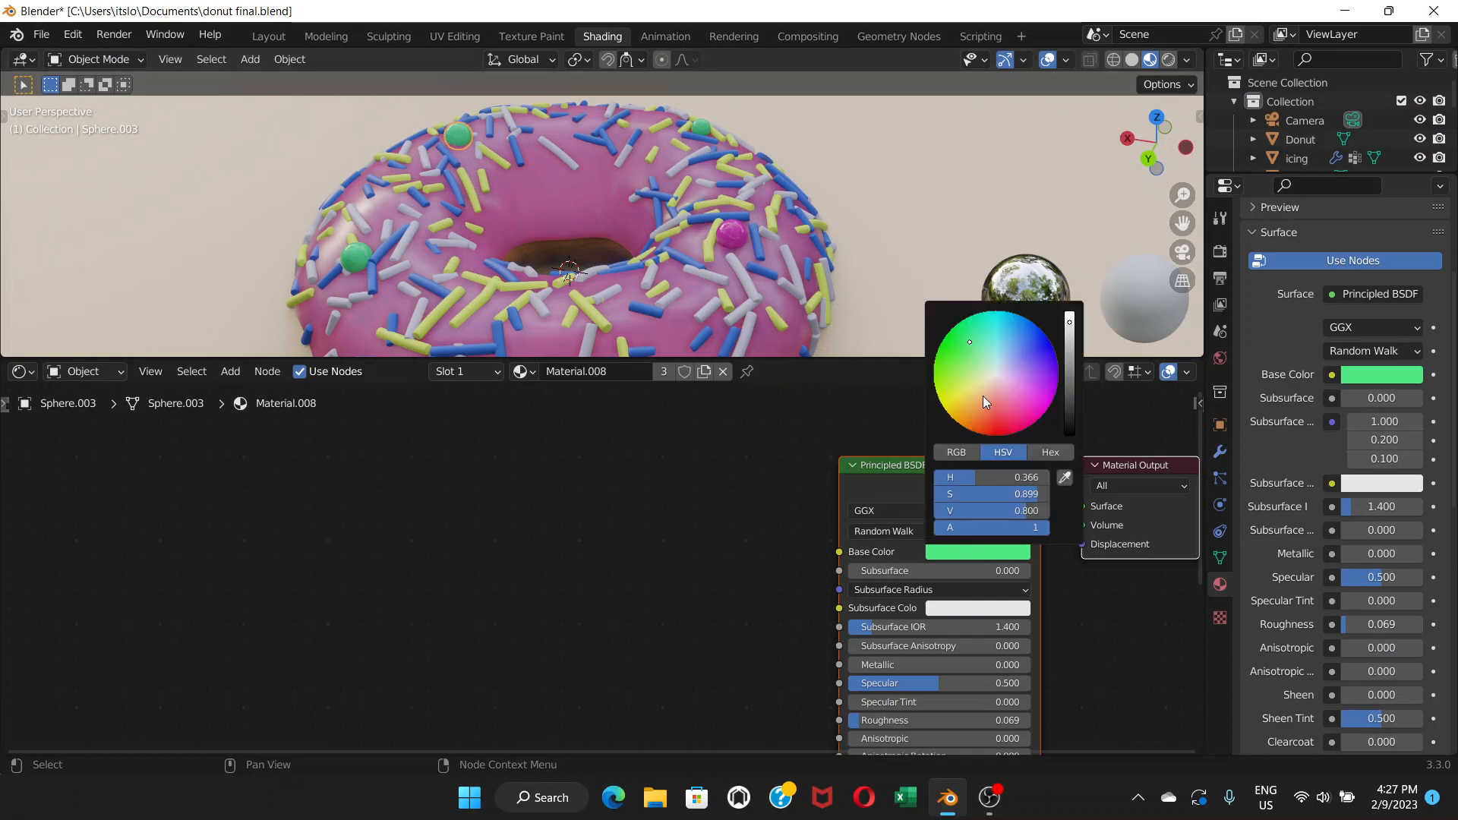
left_click_drag(985, 401, 978, 386)
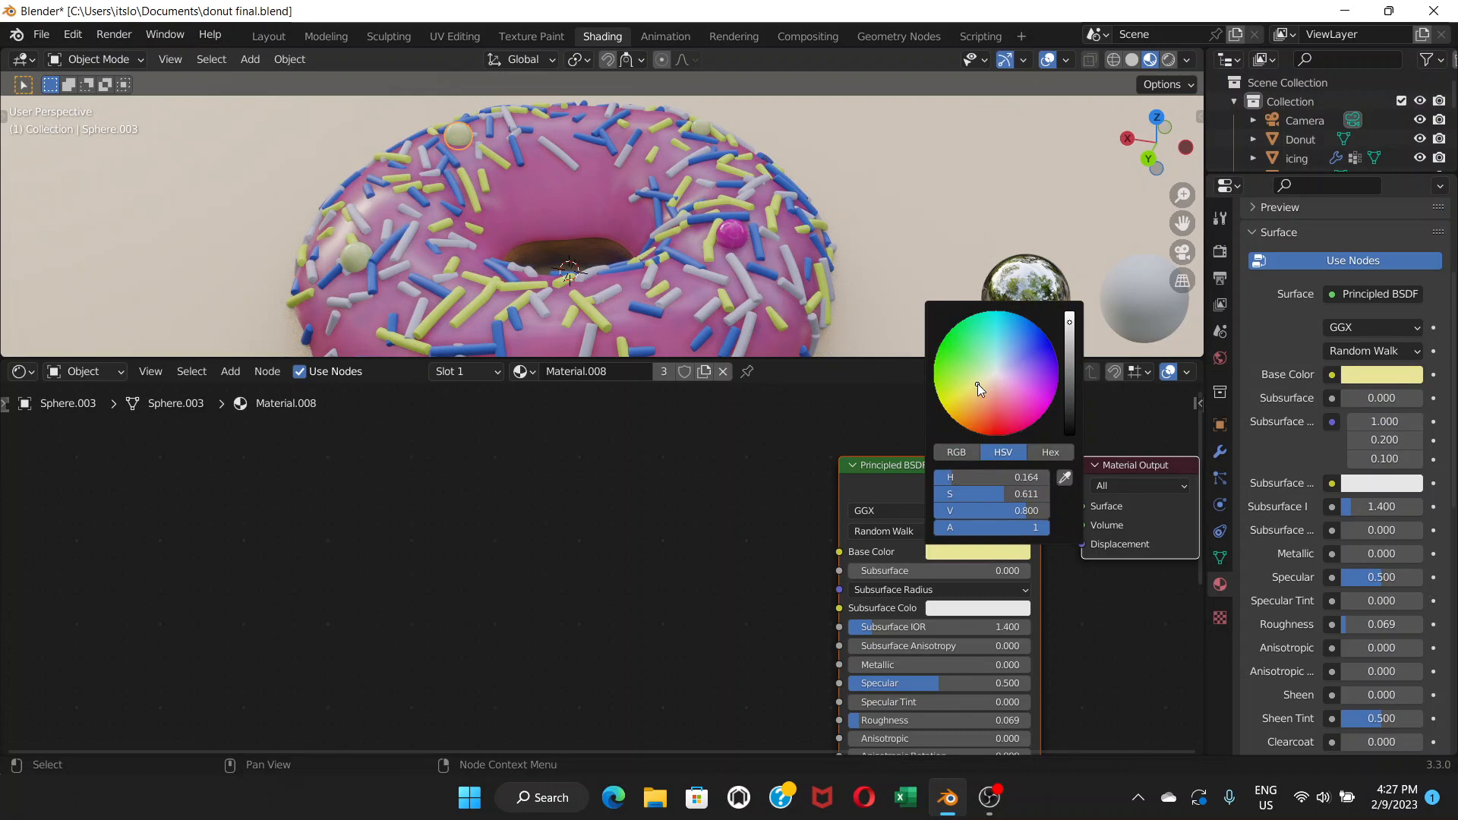
key("Escape")
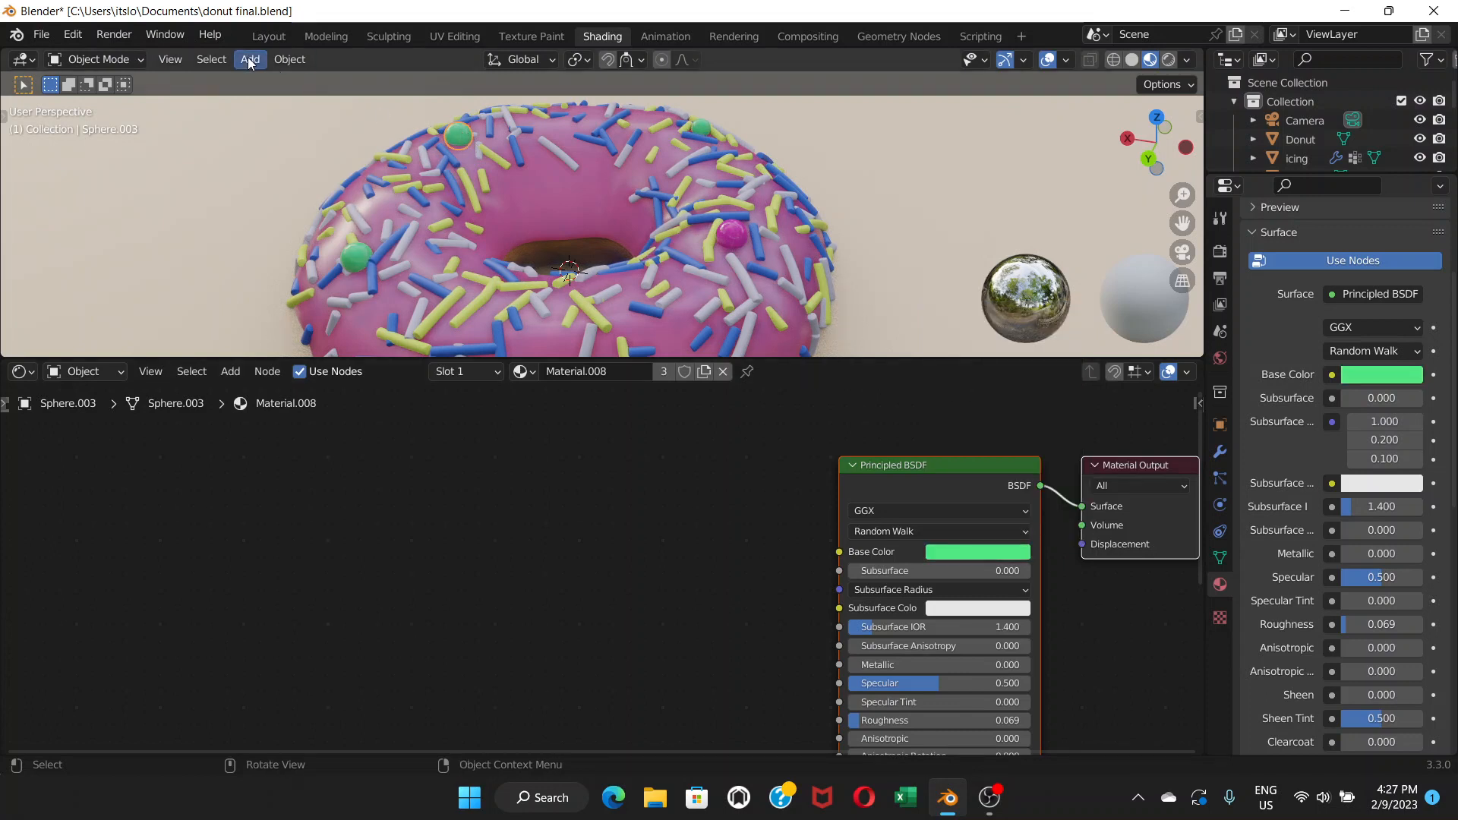
Make the selected sphere single-user for object, data and materials, and set its base color to light blue
left_click(288, 62)
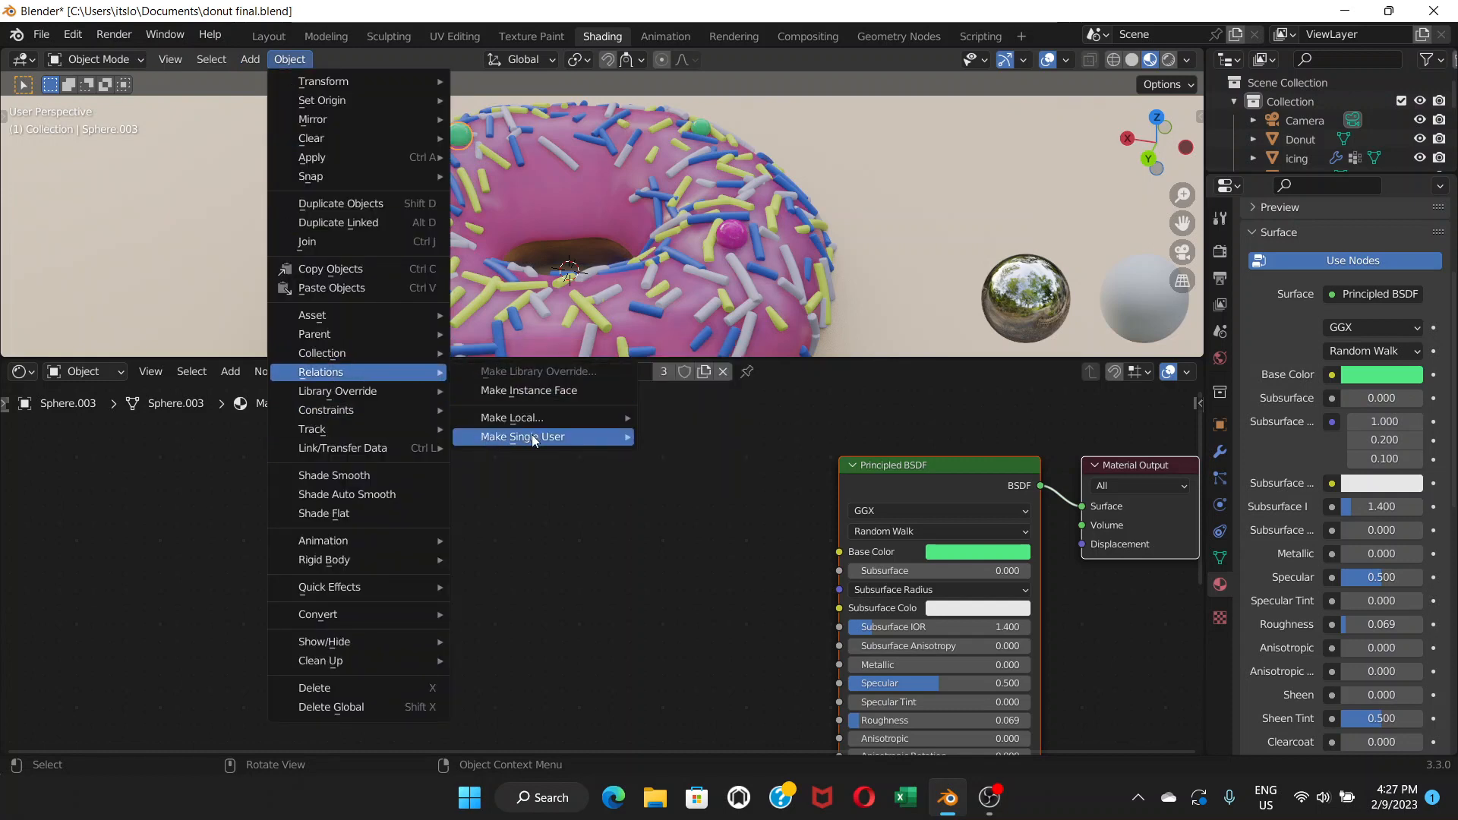
mouse_move(531, 436)
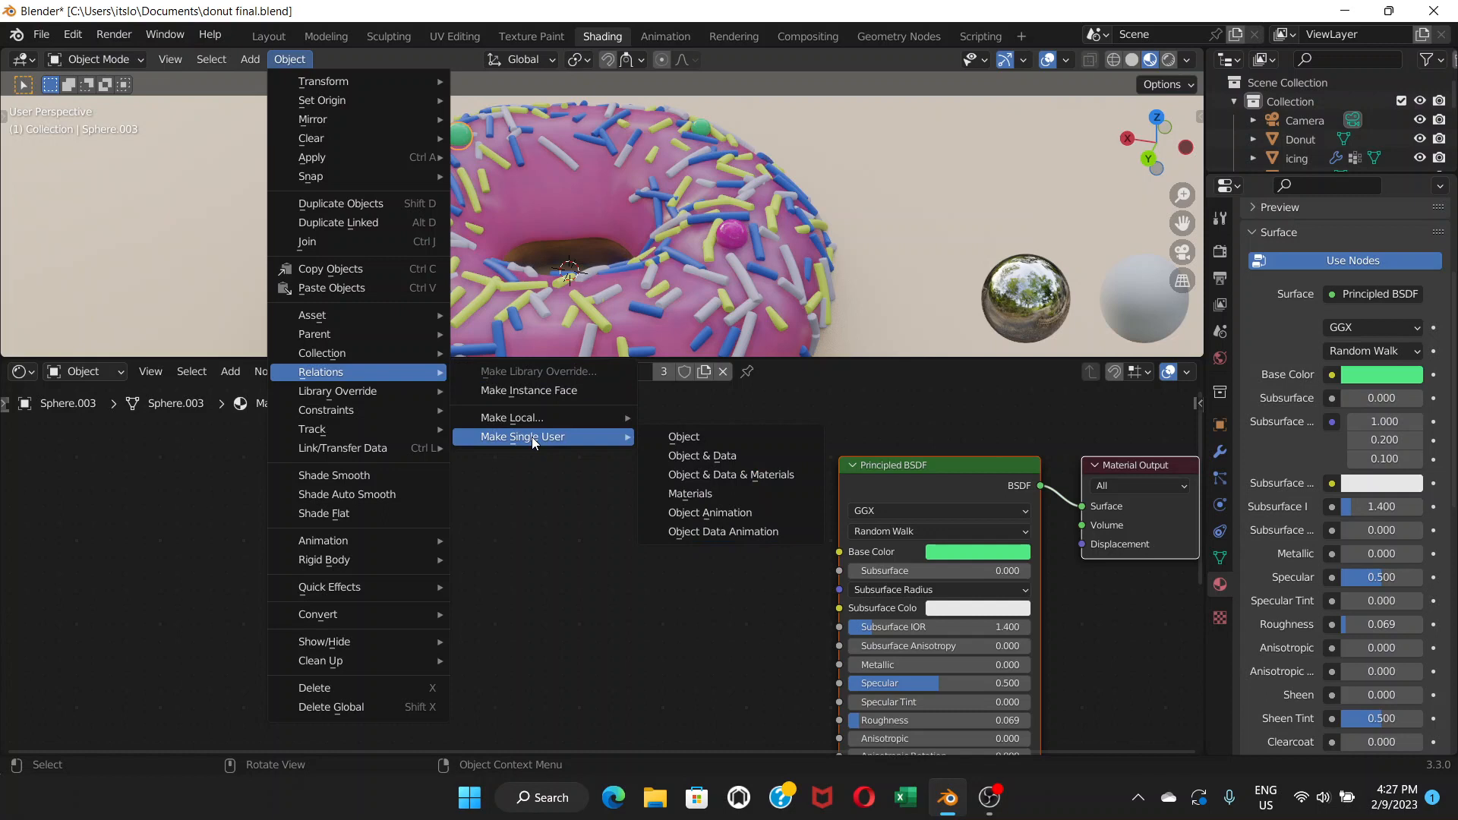
left_click(680, 475)
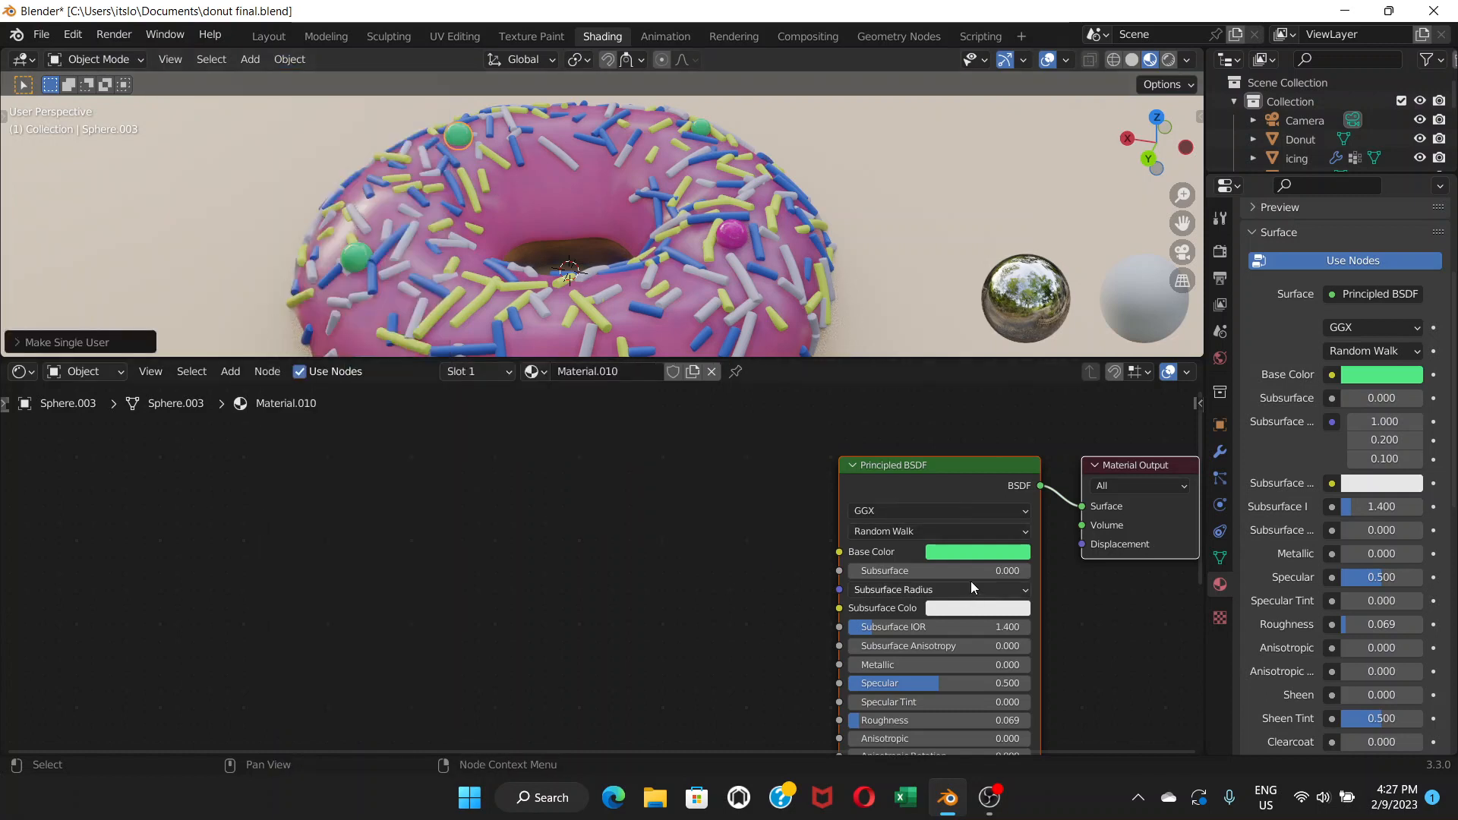
left_click(981, 551)
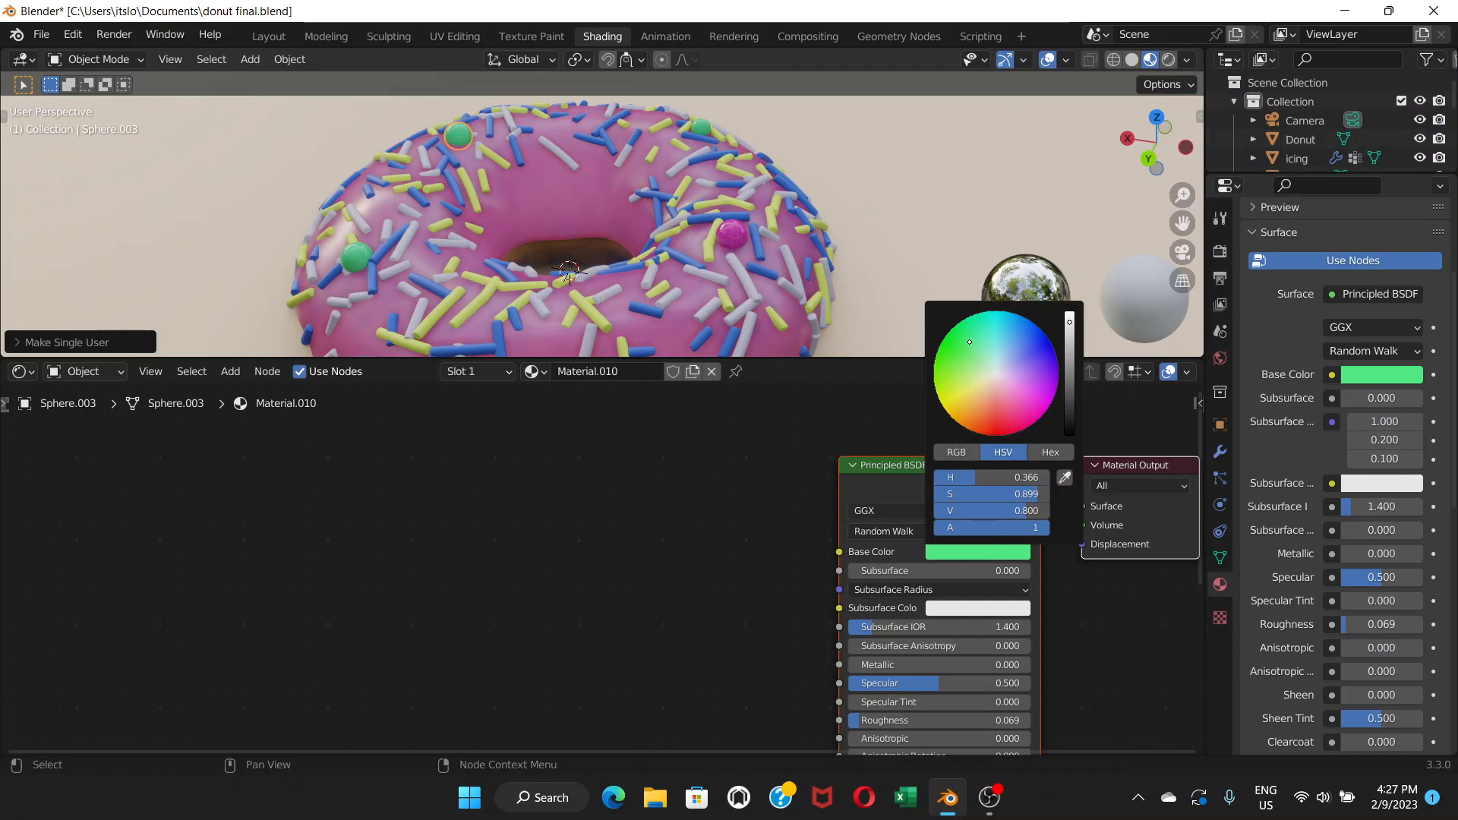
left_click(968, 365)
left_click(1010, 349)
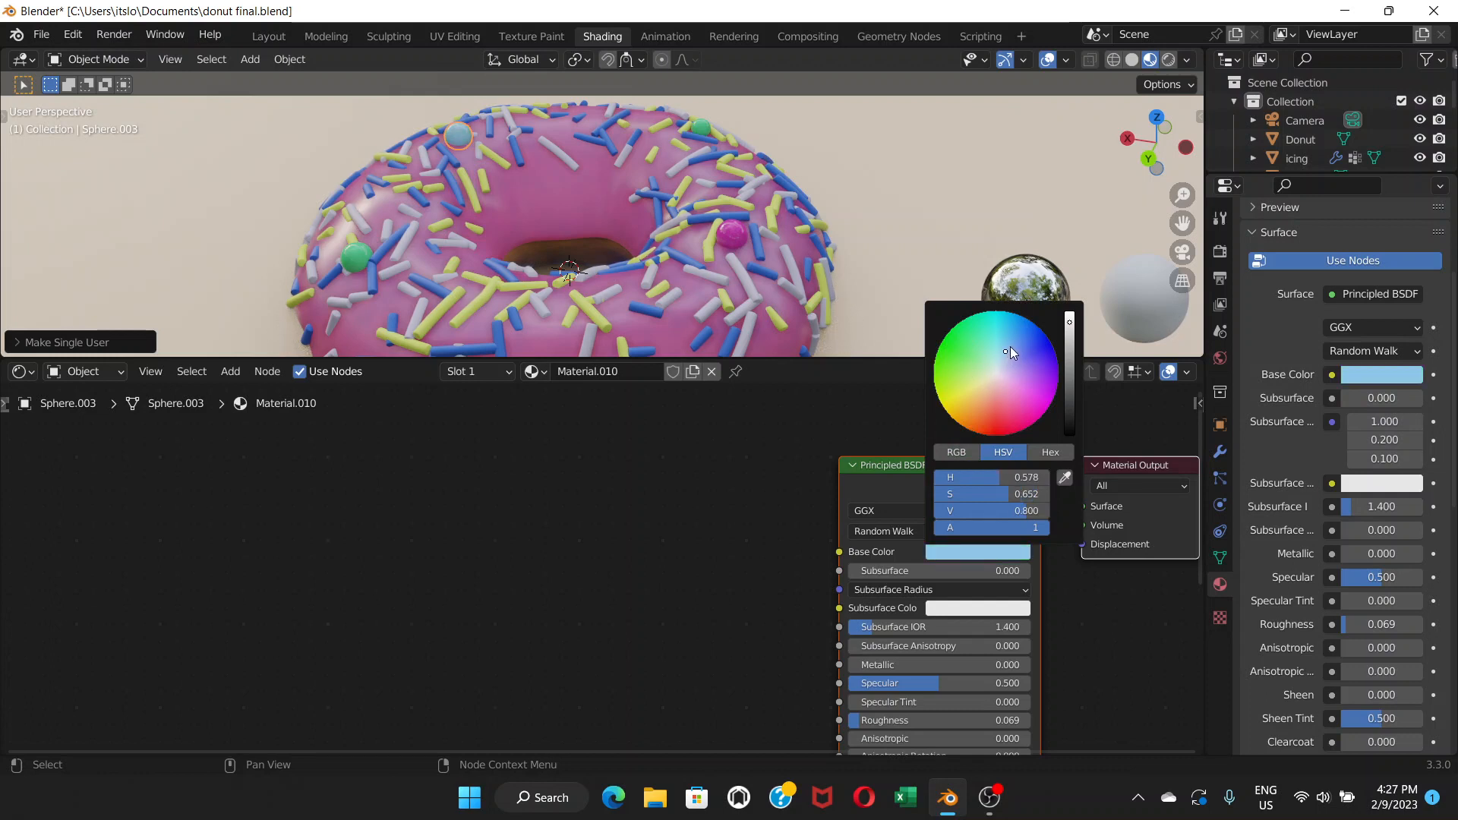
left_click(1004, 343)
Examine the sprinkles and colored spheres from several sides of the donut, including in Rendered viewport shading
left_click(554, 185)
scroll(585, 173, "down", 4)
left_click(795, 200)
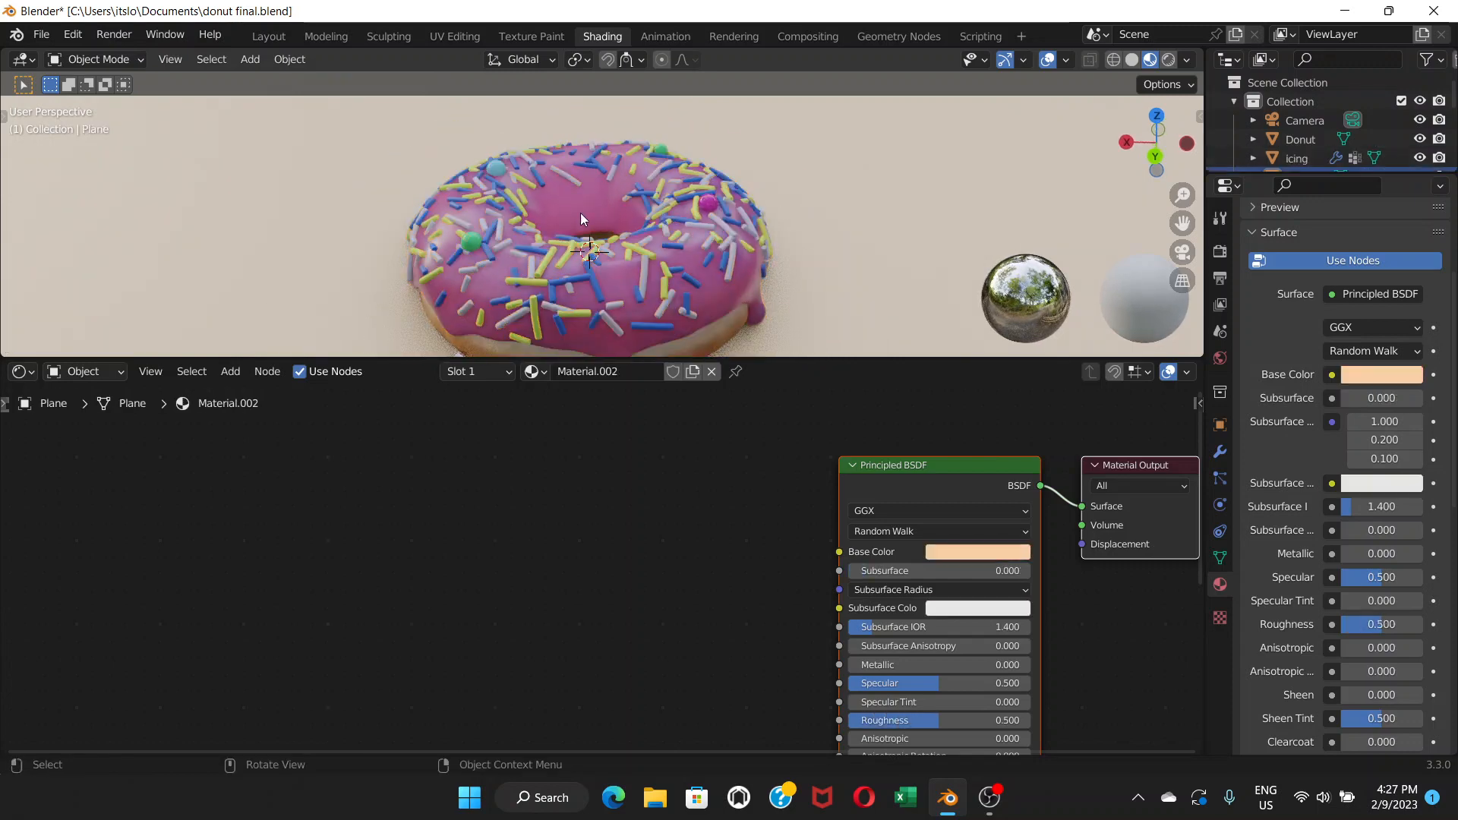
middle_click_drag(559, 212, 712, 207)
scroll(703, 248, "up", 3)
scroll(713, 207, "down", 3)
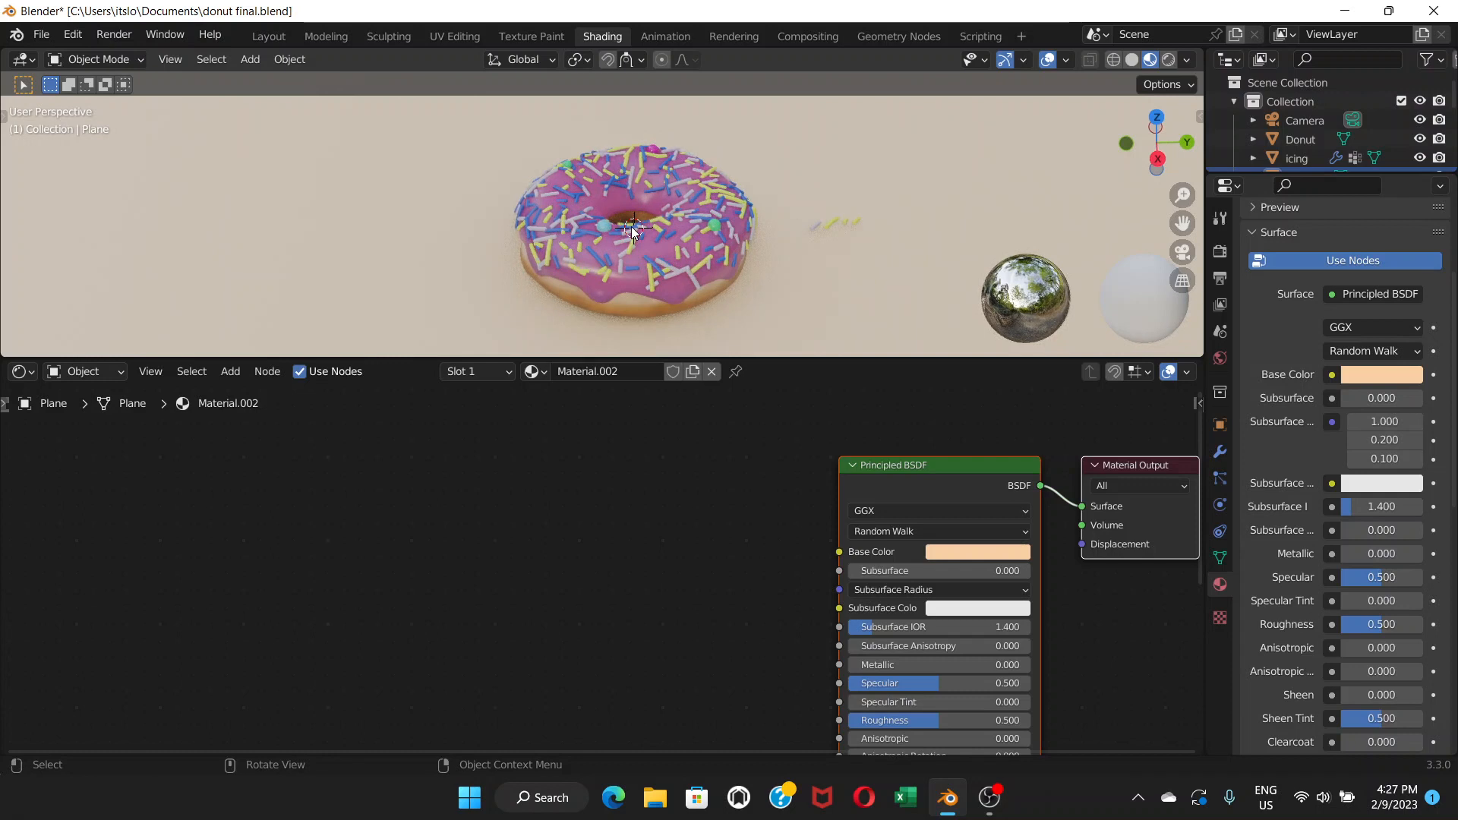
scroll(642, 232, "up", 3)
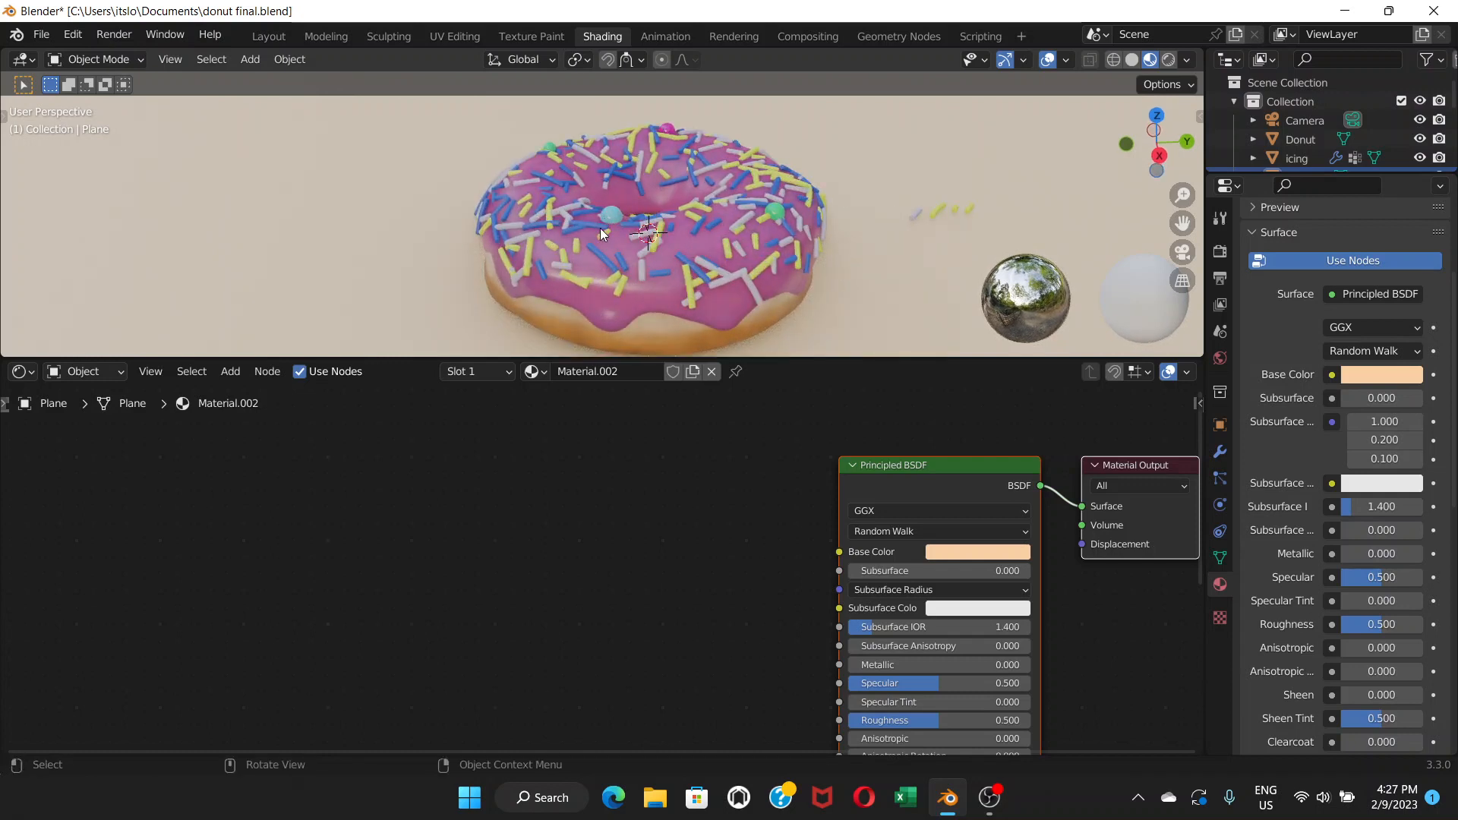
mouse_move(681, 220)
middle_mouse_down()
mouse_move(625, 253)
mouse_move(561, 225)
mouse_move(595, 189)
middle_mouse_up()
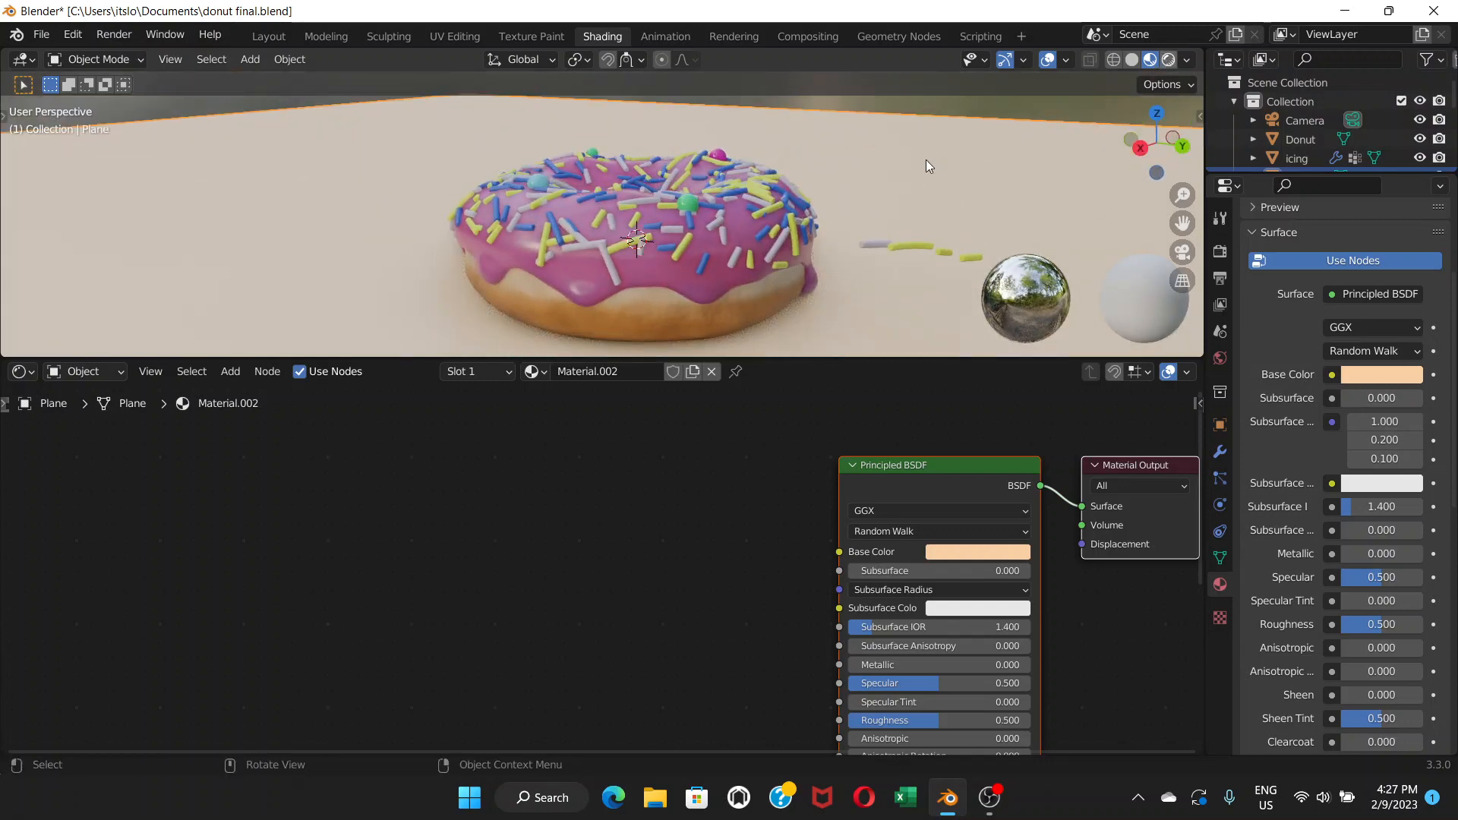
scroll(680, 235, "down", 2)
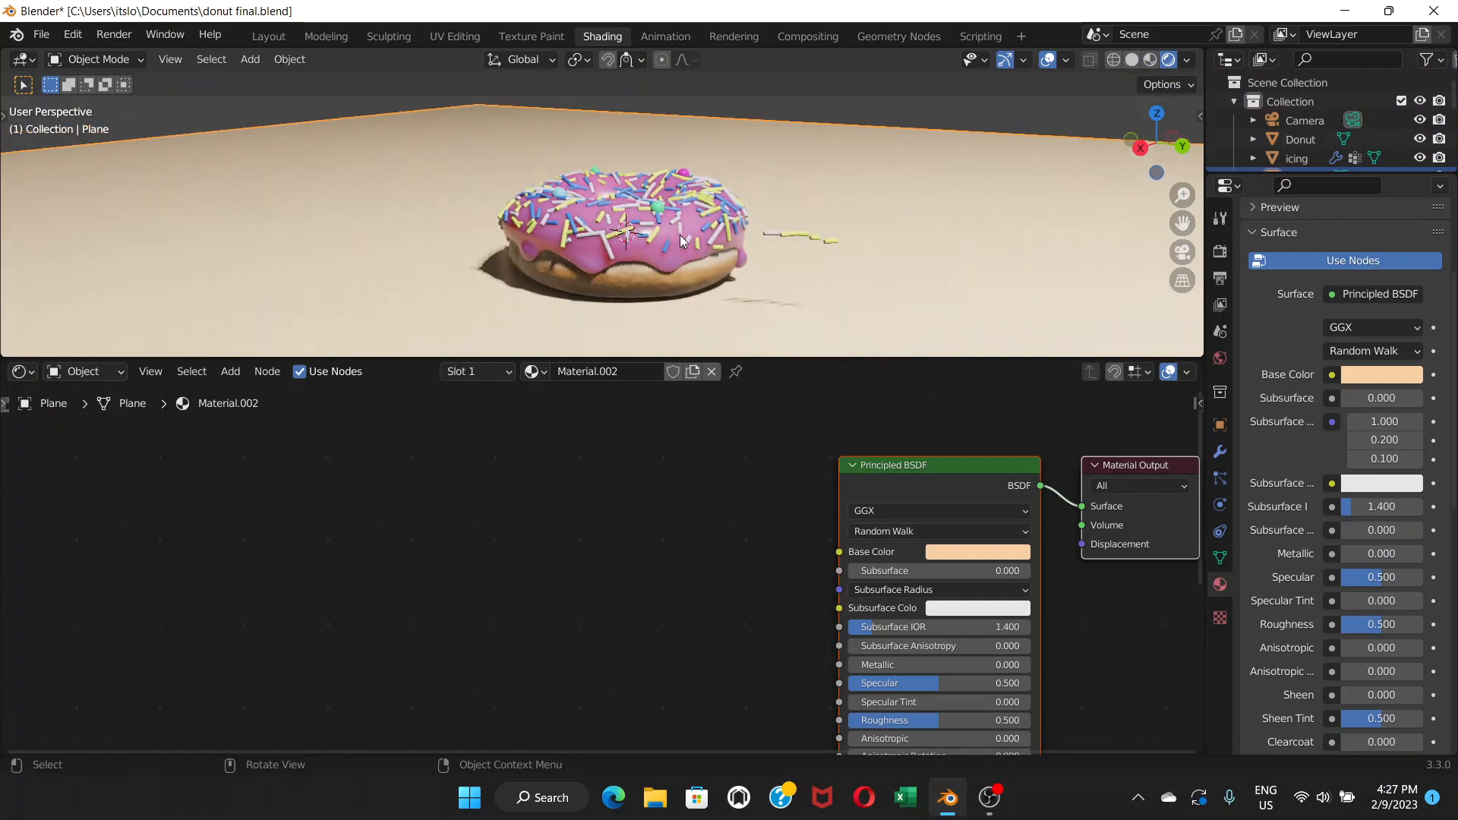
middle_click_drag(675, 240, 500, 258)
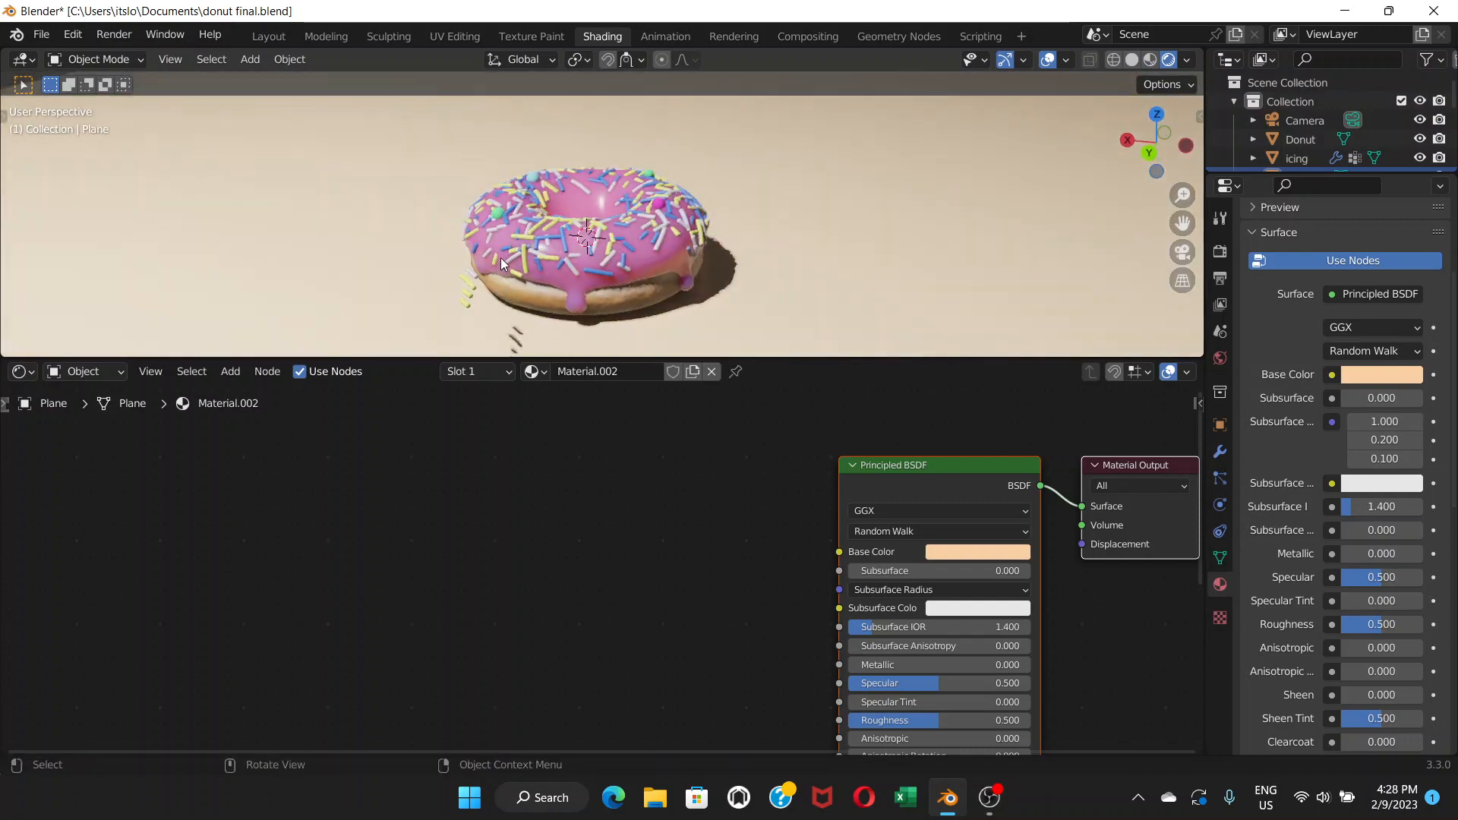
Try a darkened orange base color on the icing, with hue 0.014 and saturation 0.994
left_click(647, 249)
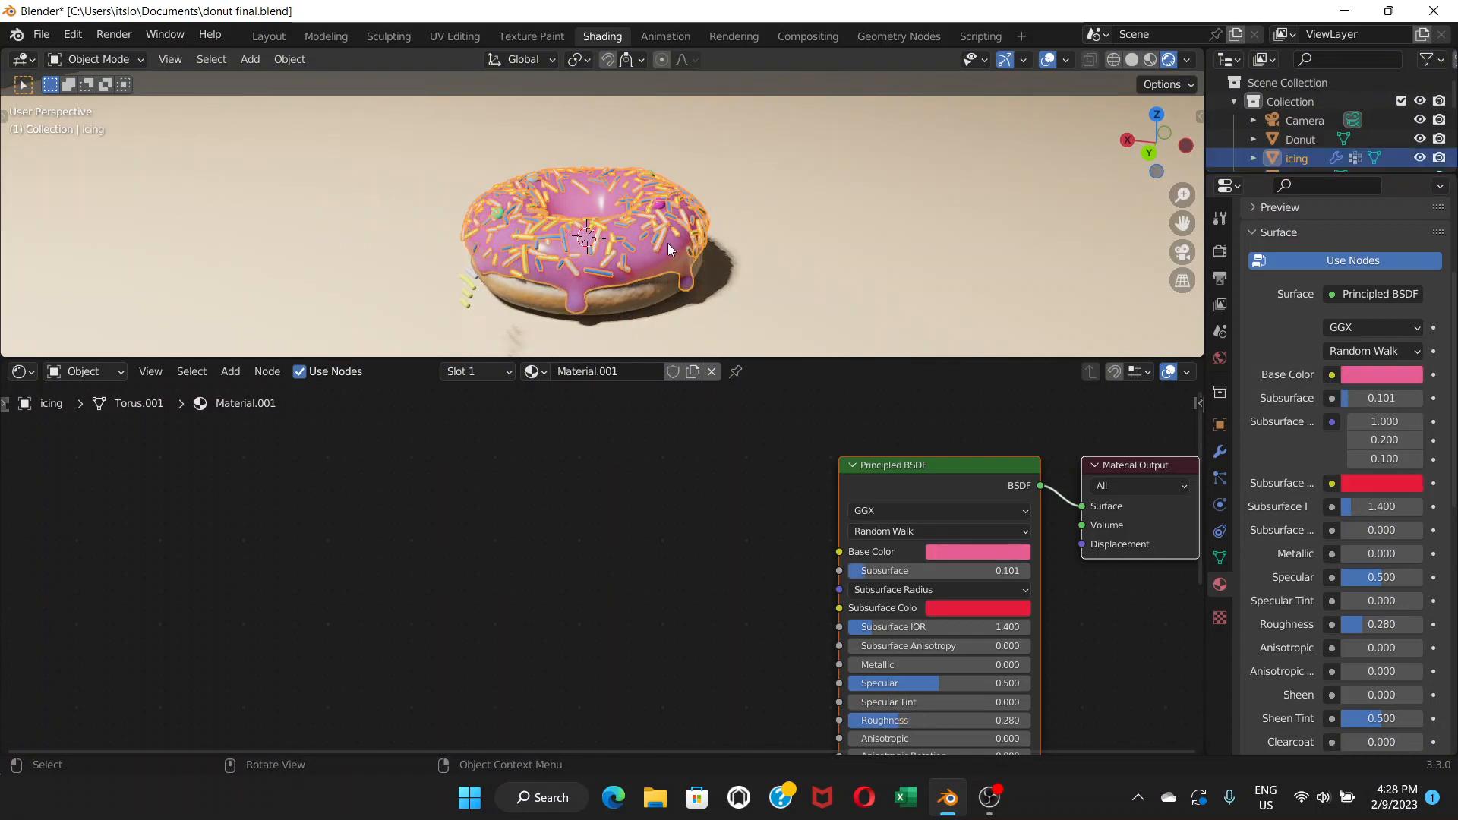
left_click(960, 551)
mouse_move(1007, 389)
left_mouse_down()
mouse_move(1021, 372)
mouse_move(988, 378)
mouse_move(1017, 410)
mouse_move(979, 429)
left_mouse_up()
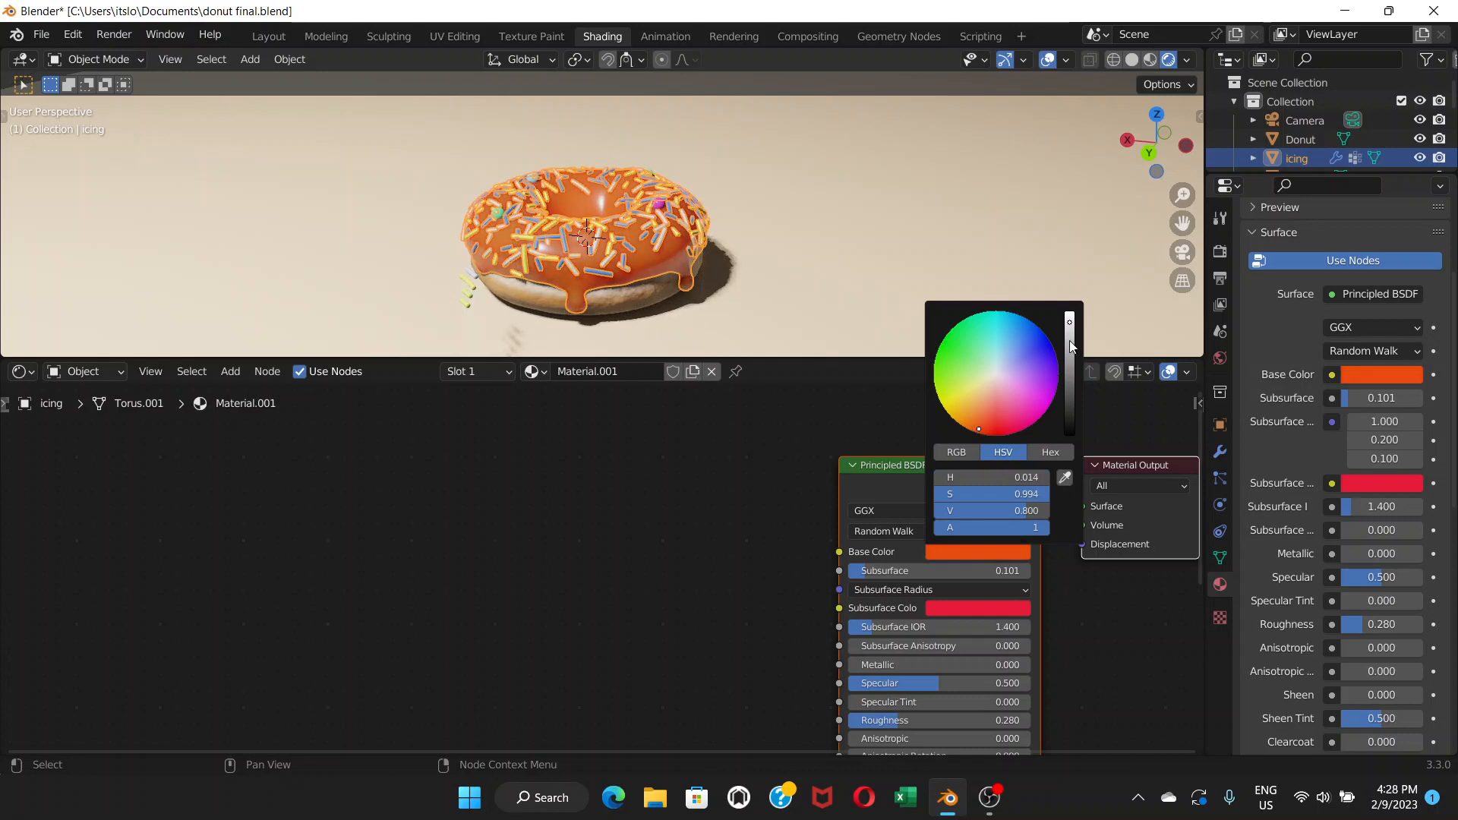
left_click_drag(1070, 347, 1071, 365)
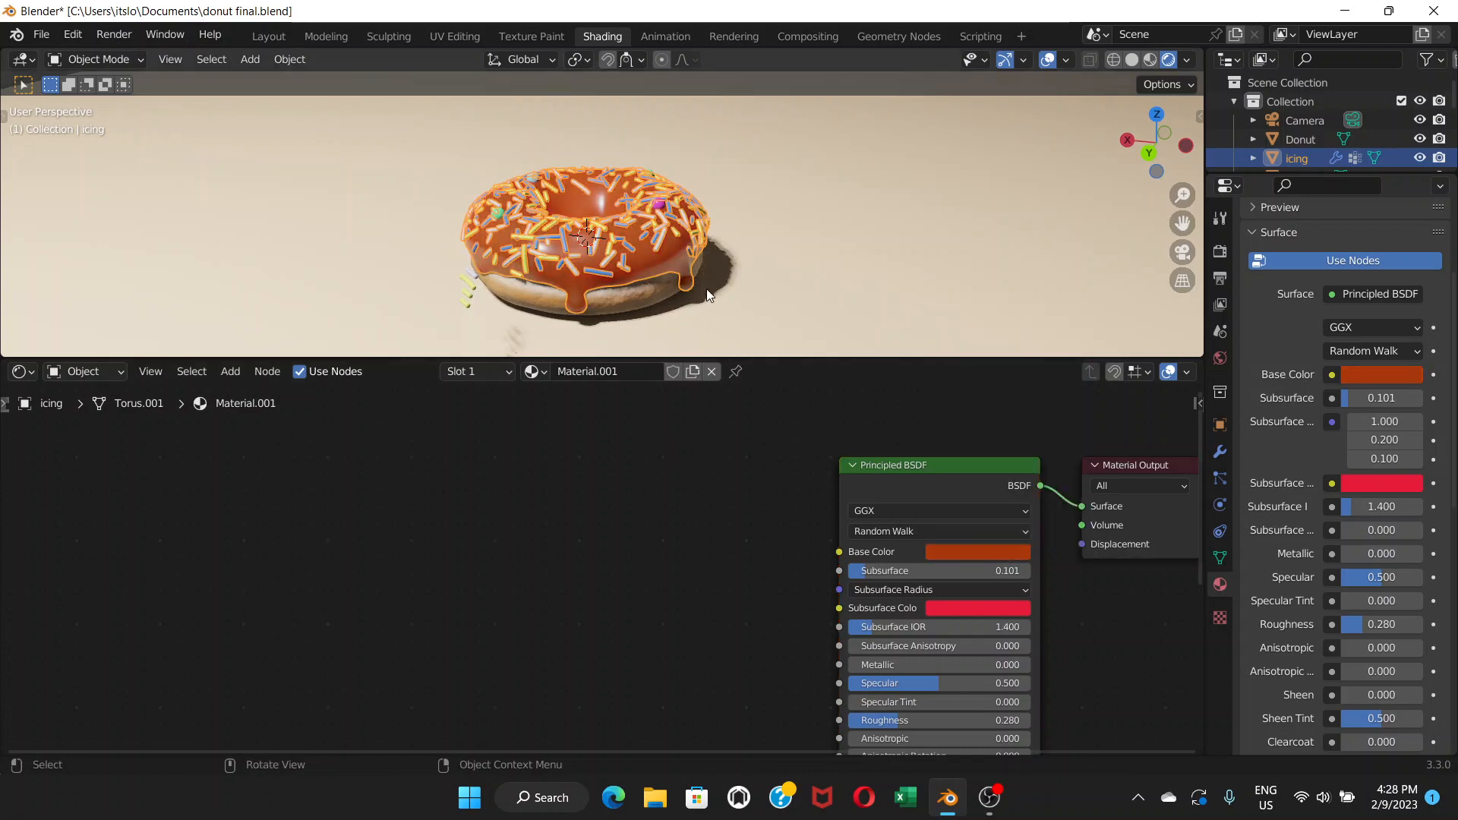
left_click(751, 276)
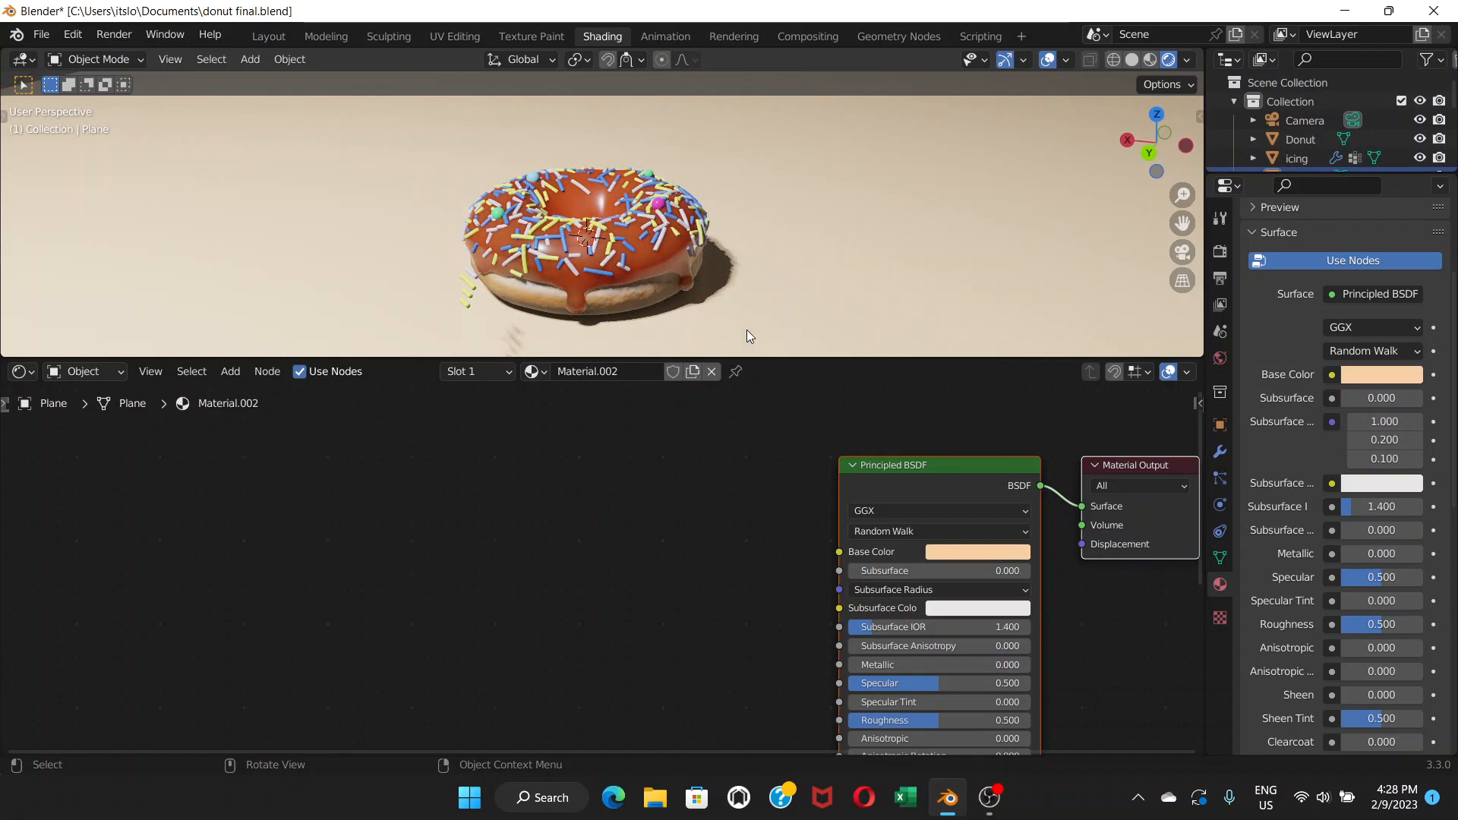
Undo the icing's base color changes
left_click(499, 259)
key("ctrl+z")
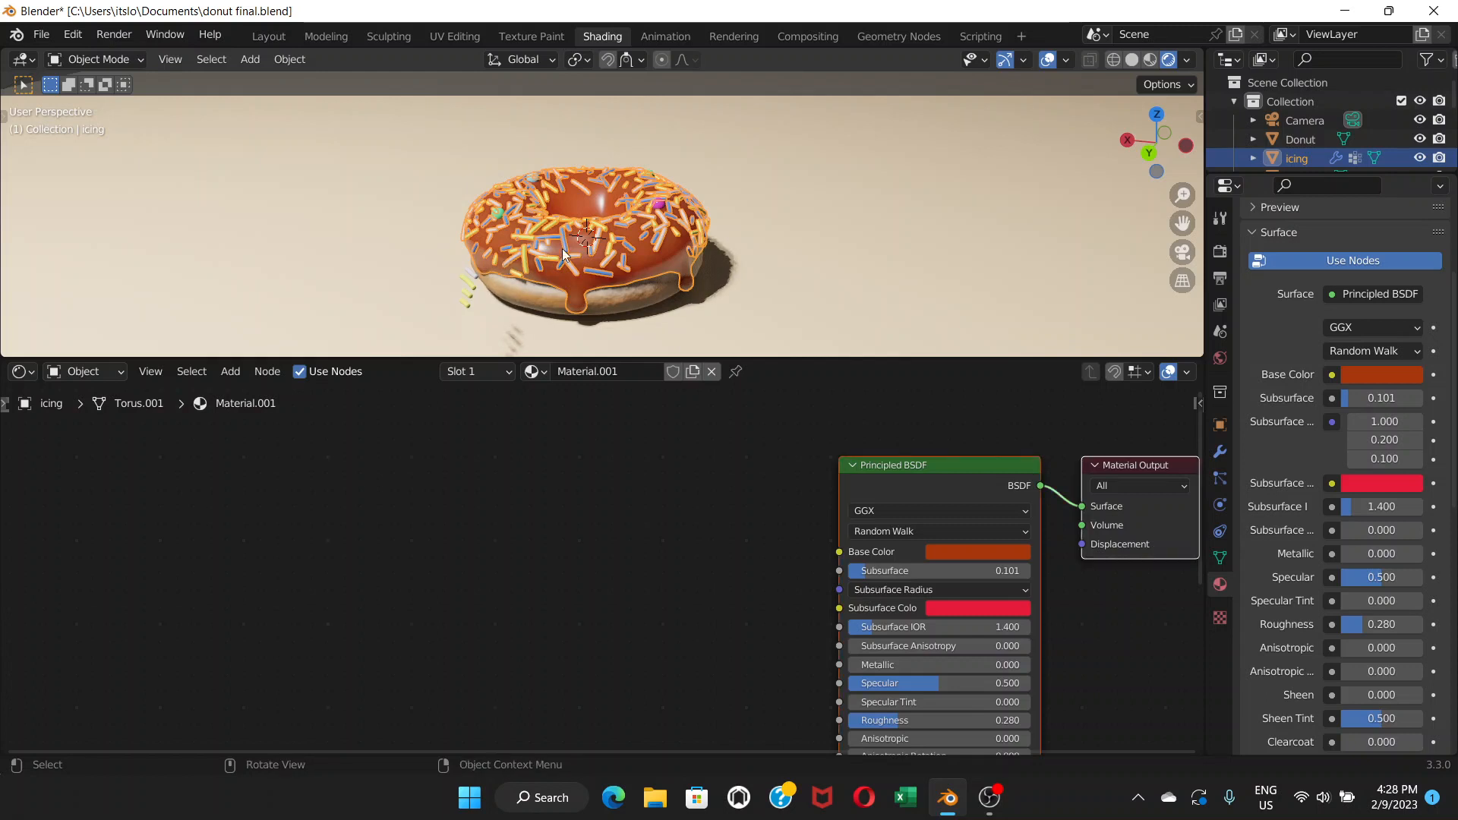
key("ctrl+z")
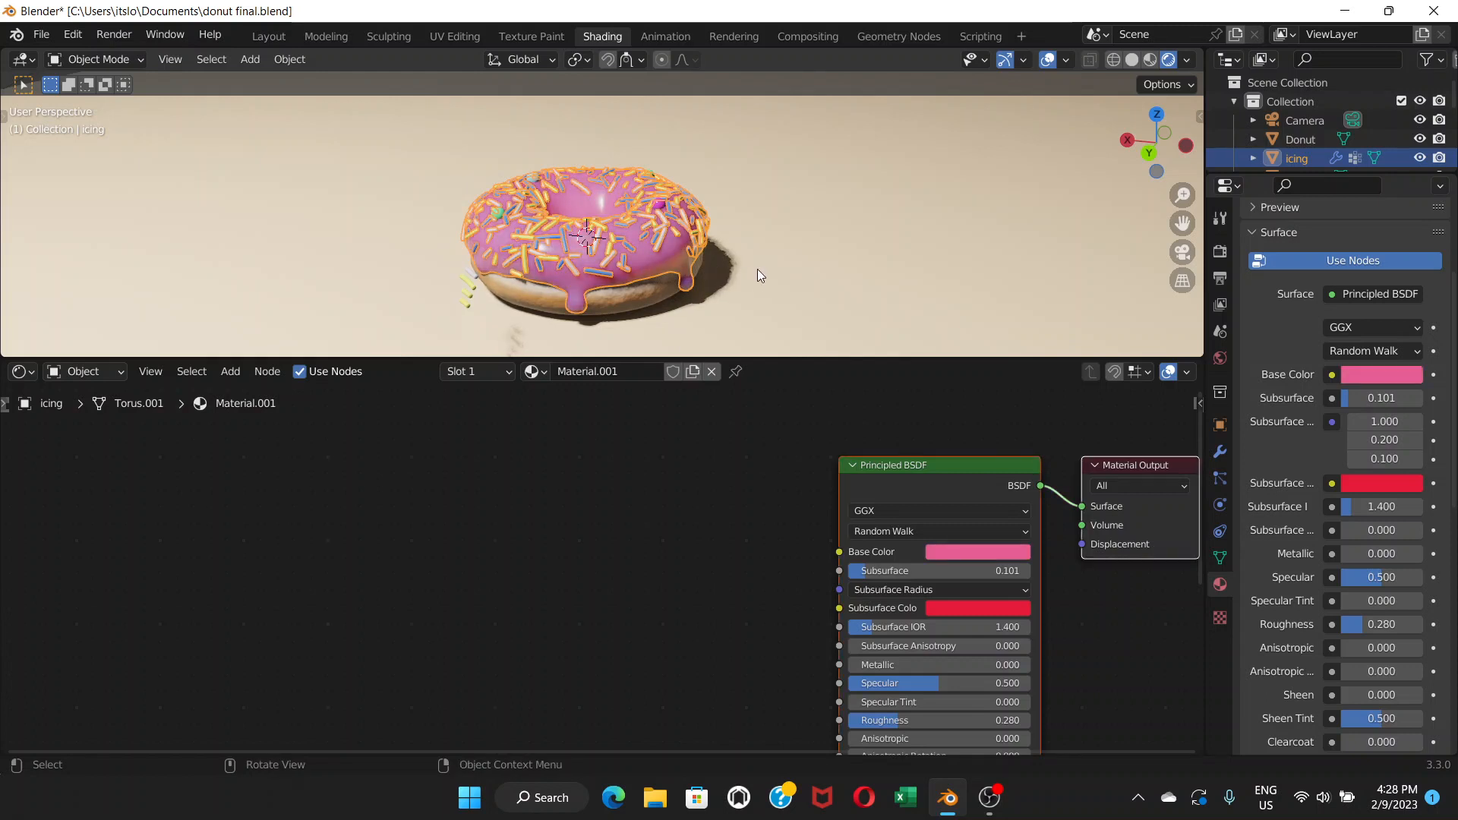
Select the ground plane instead of the icing and save the donut final file
left_click(758, 268)
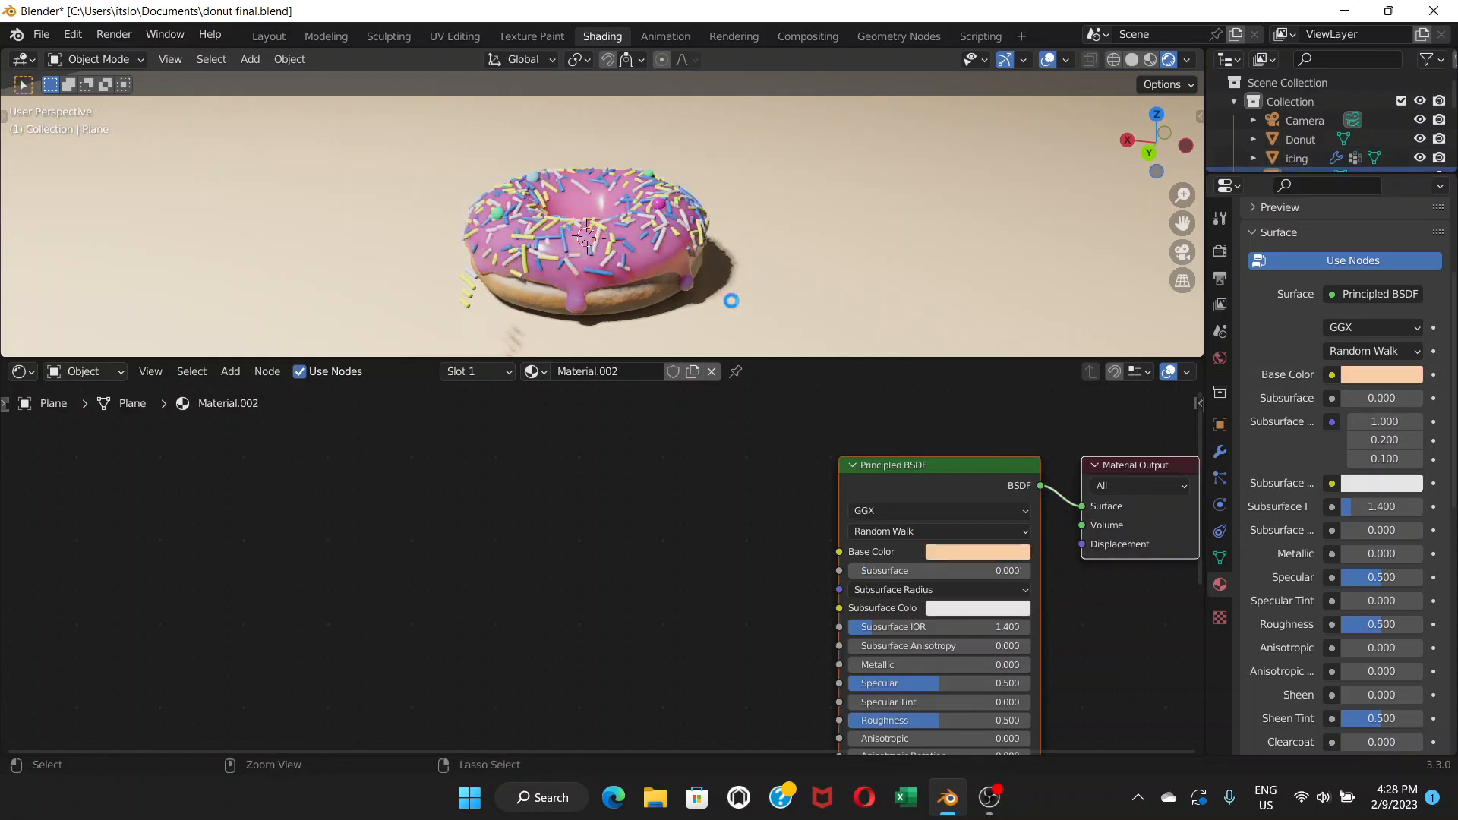
key("ctrl+s")
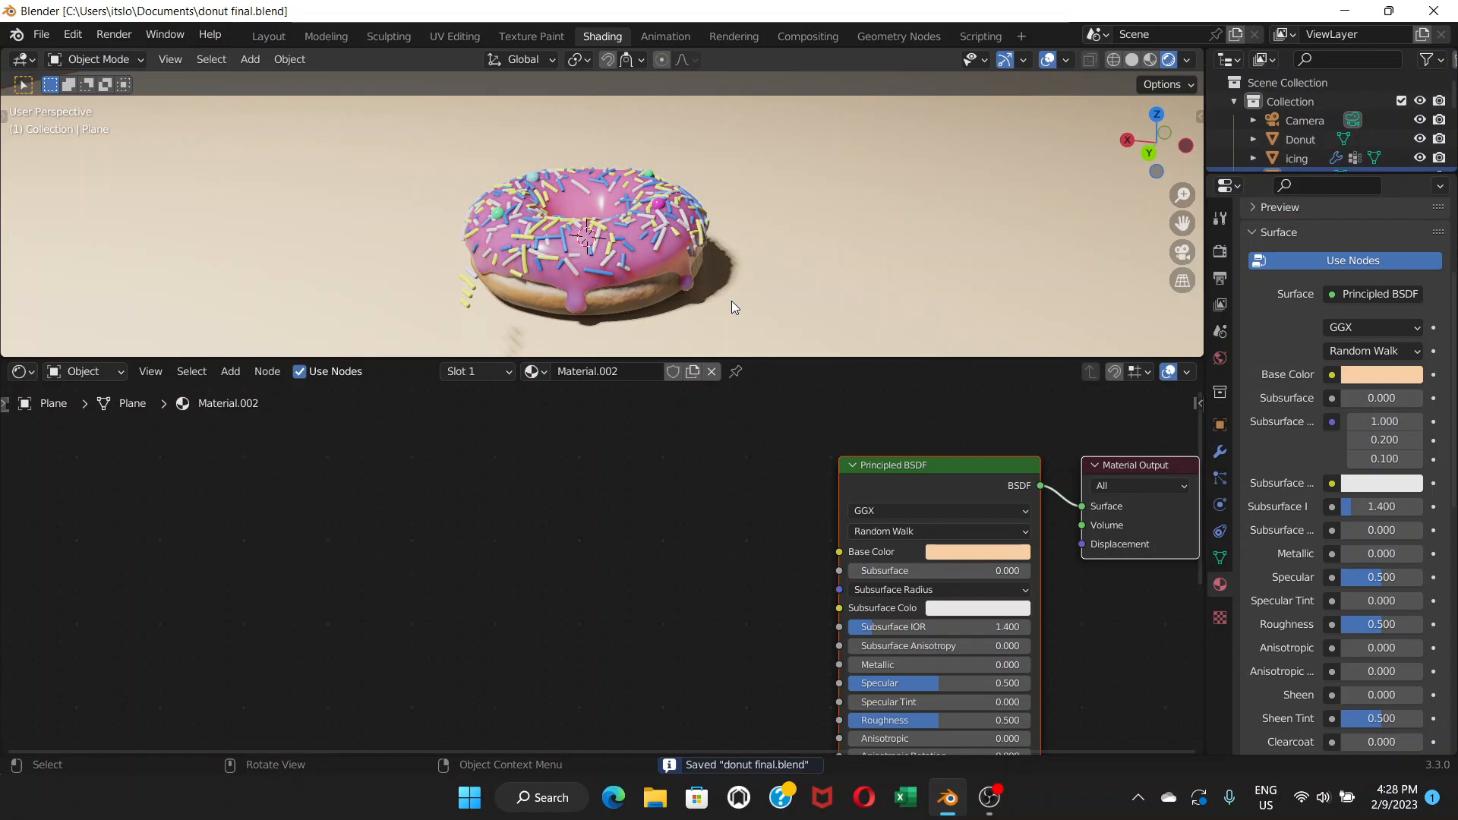